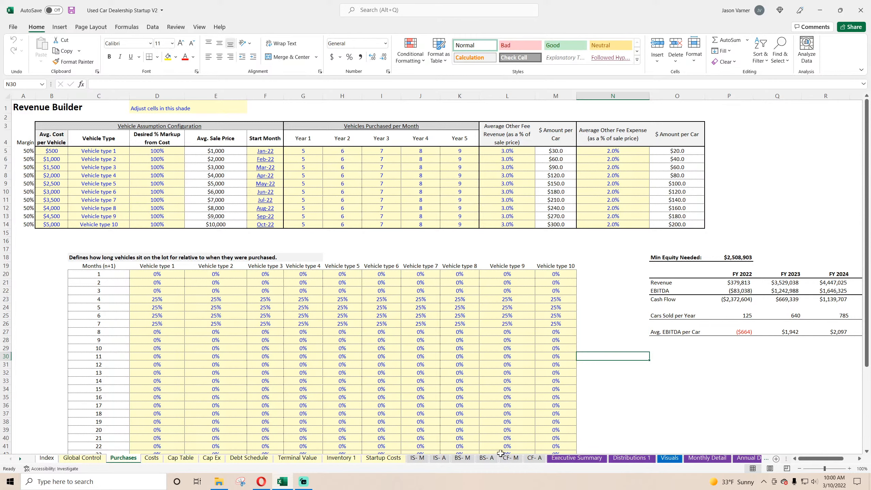
Review the Cap Table, Cap Ex, Terminal Value, Global Control and Inventory 1 sheets, including the vehicle inventory and terminal value inputs.
left_click(190, 457)
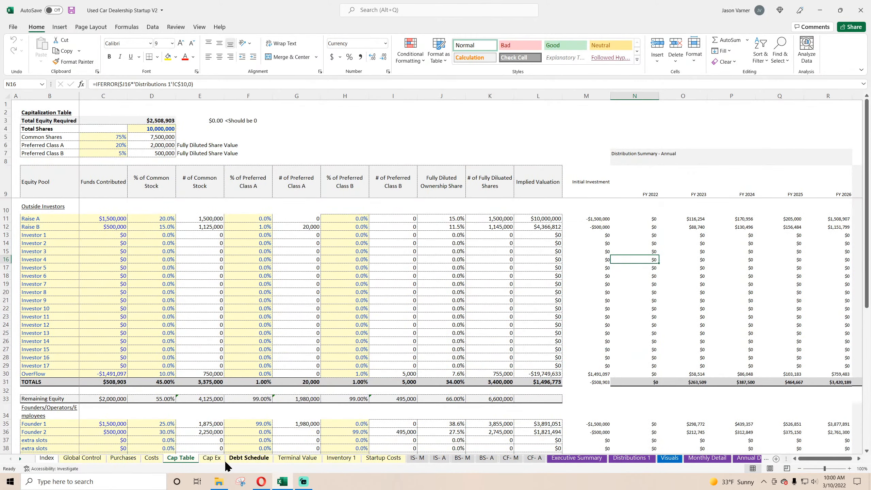
left_click(212, 458)
left_click(292, 458)
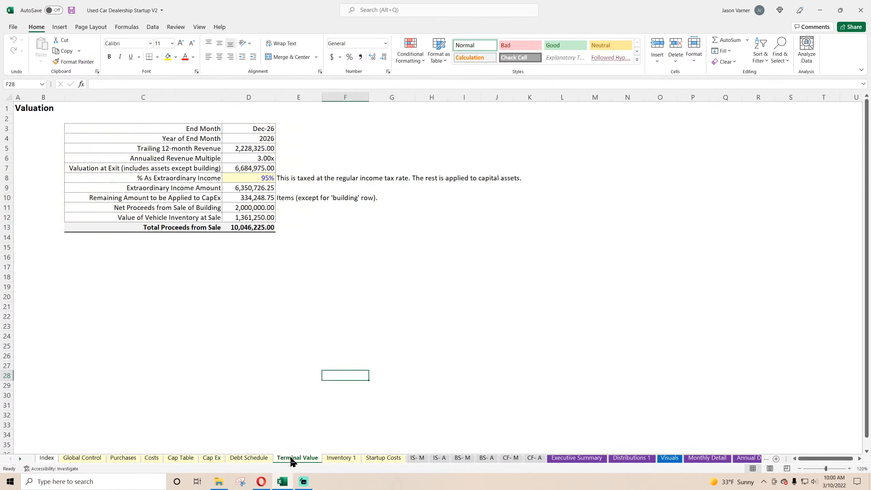
left_click(200, 218)
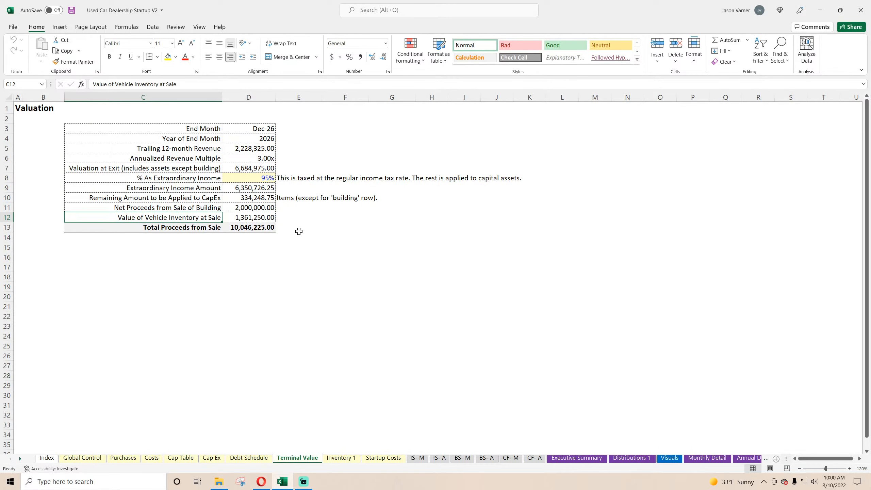
left_click(74, 458)
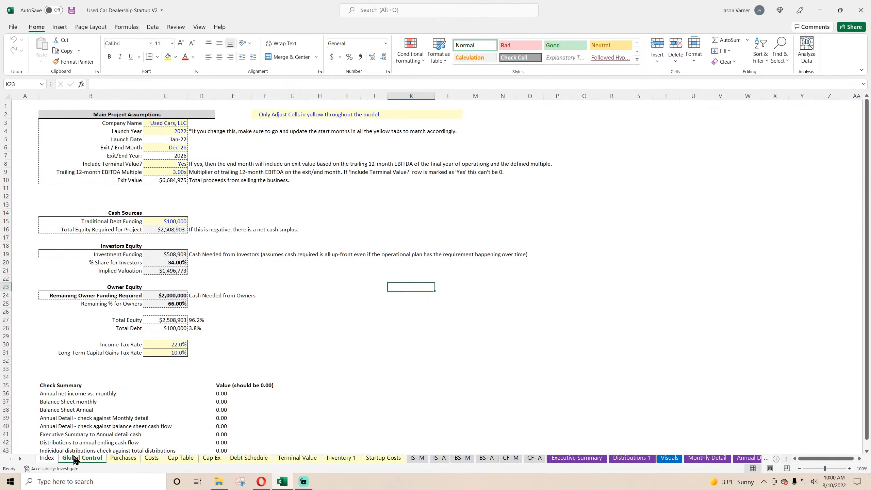
left_click(175, 164)
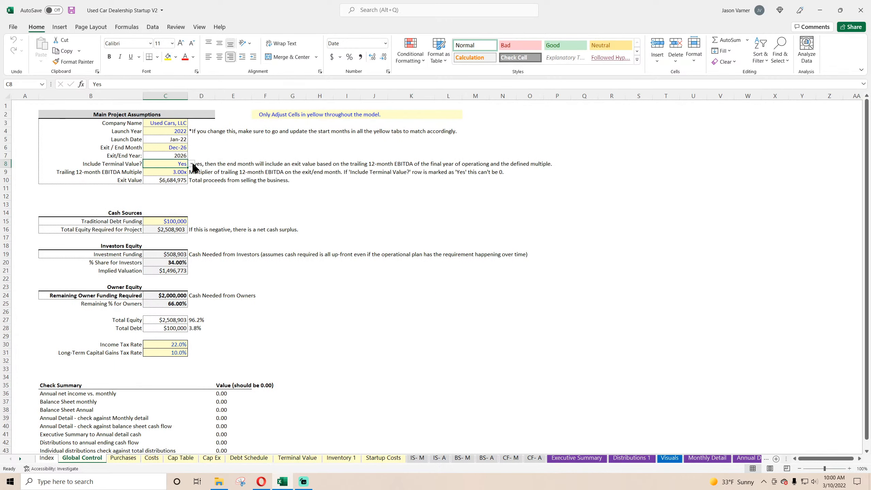
left_click(348, 459)
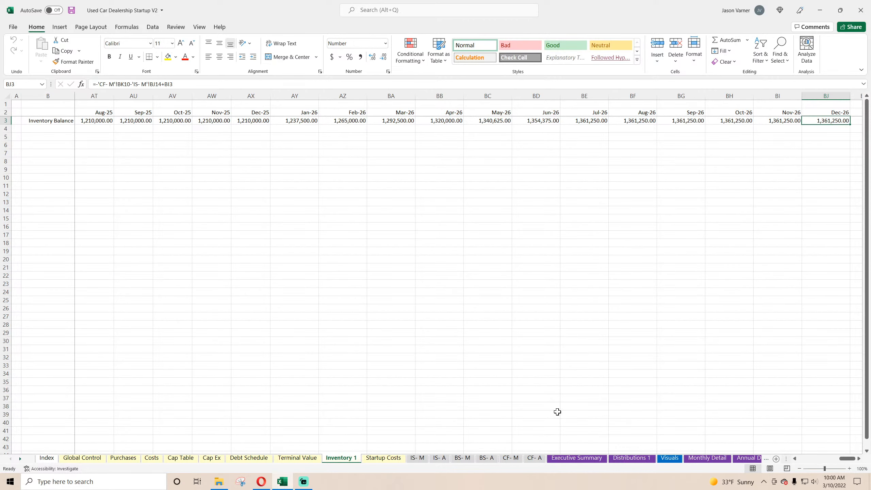
Cut the Average EBITDA Generated per Car and Car Sales per Month charts from the Visuals sheet.
left_click(668, 459)
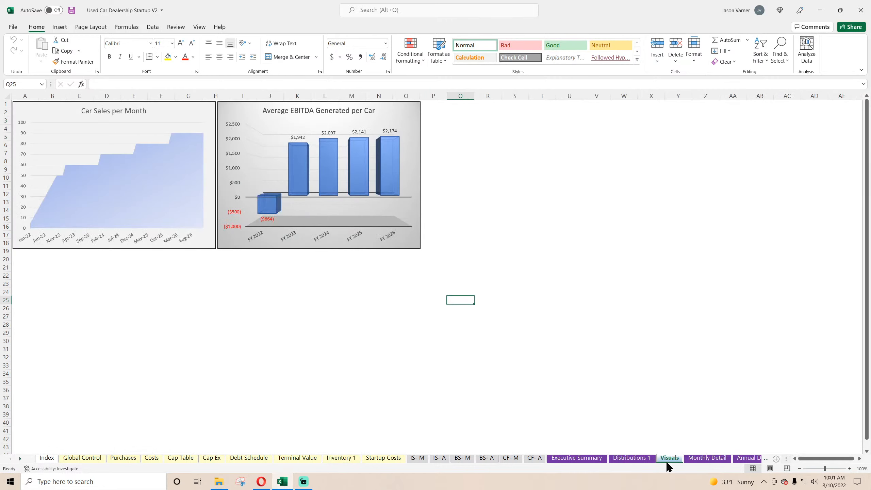
right_click(400, 106)
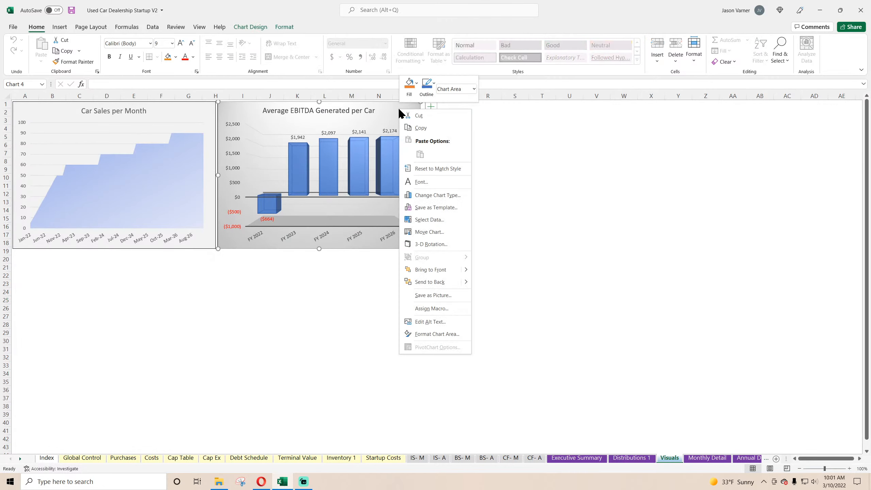
left_click(416, 116)
left_click(169, 110)
right_click(169, 111)
left_click(188, 121)
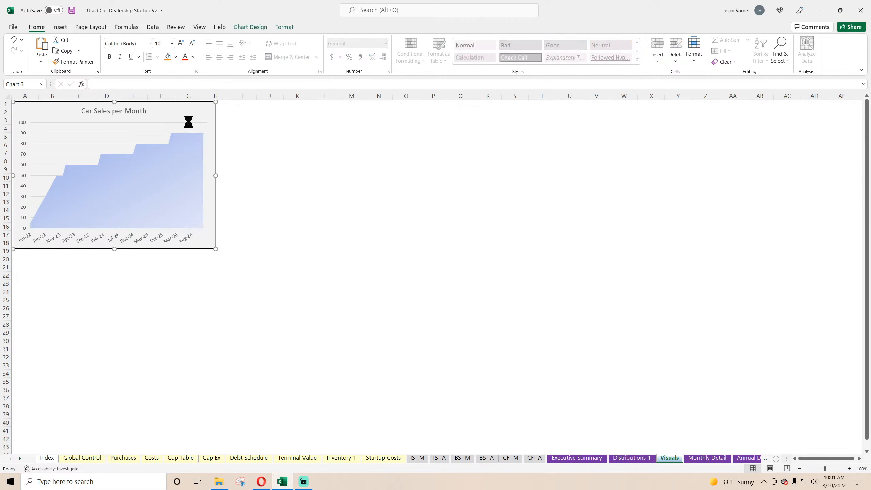
left_click(364, 219)
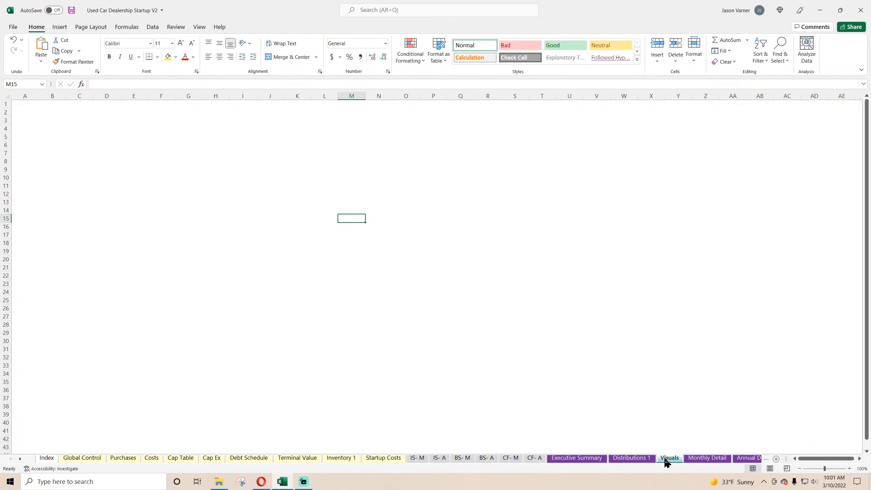
Look at the Index sheet, return to Global Control and save the workbook.
left_click(52, 461)
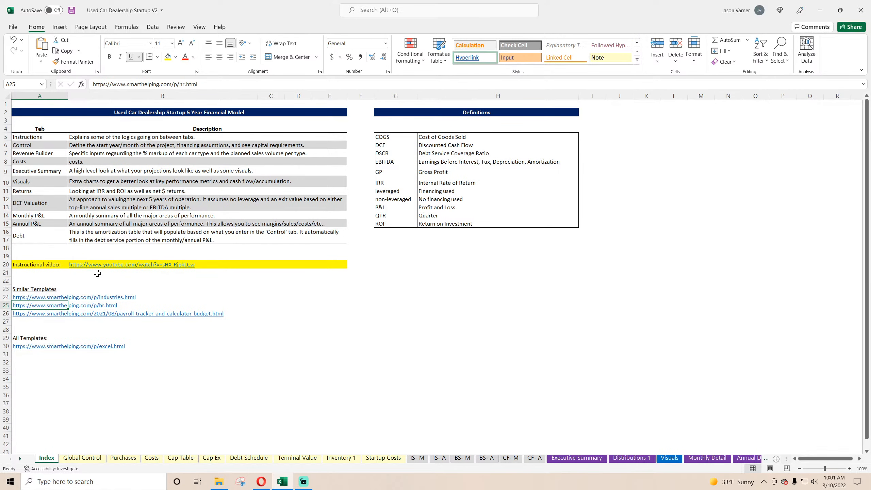
left_click(93, 460)
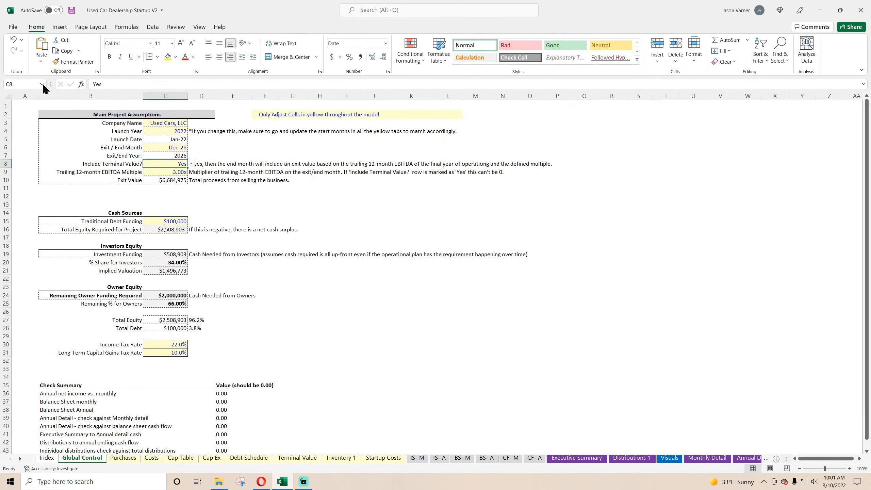
left_click(71, 10)
Switch to the Opera browser and bring up the Twitter profile page.
mouse_move(267, 478)
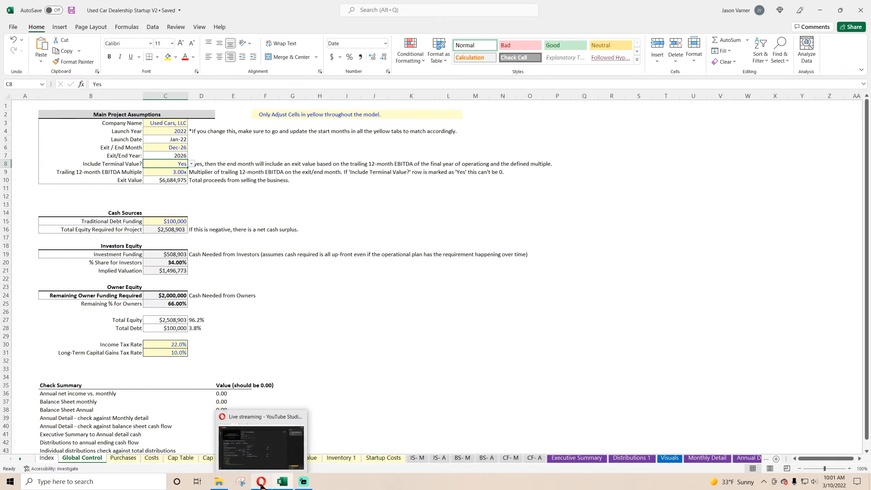
left_click(261, 432)
left_click(494, 7)
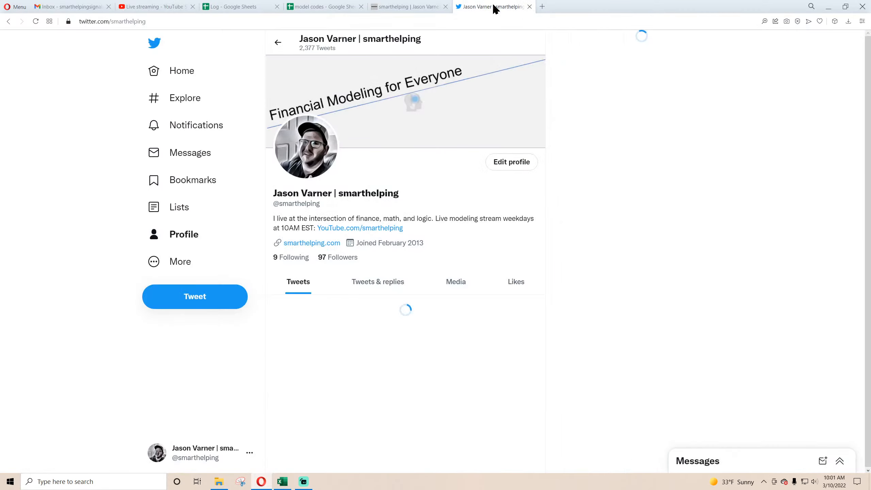
left_click(542, 7)
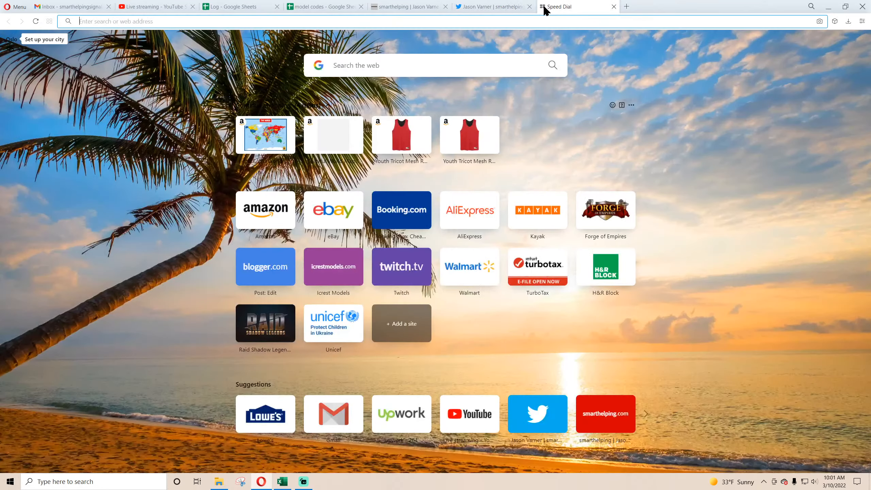
type("youtube.com")
key("Return")
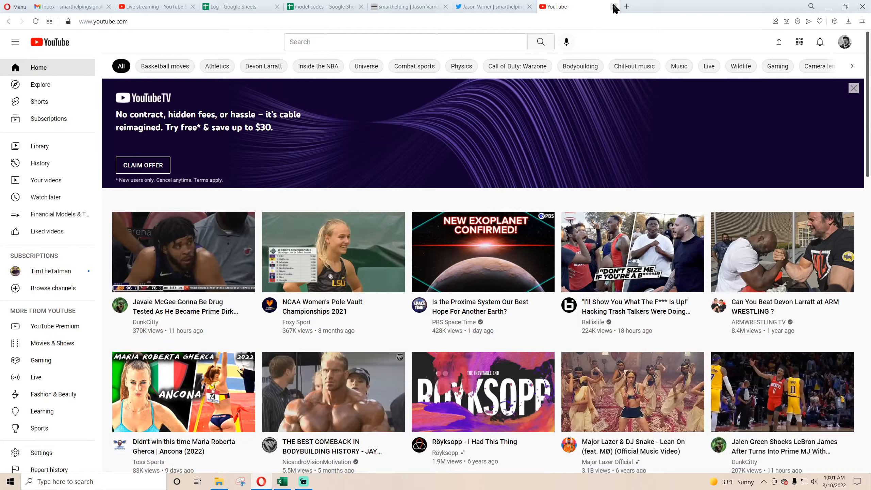
left_click(614, 7)
Open the smarthelping YouTube channel's live video "Used Car Lot: Financial Visualizations" in a new tab, copy its address and close that tab.
left_click(541, 6)
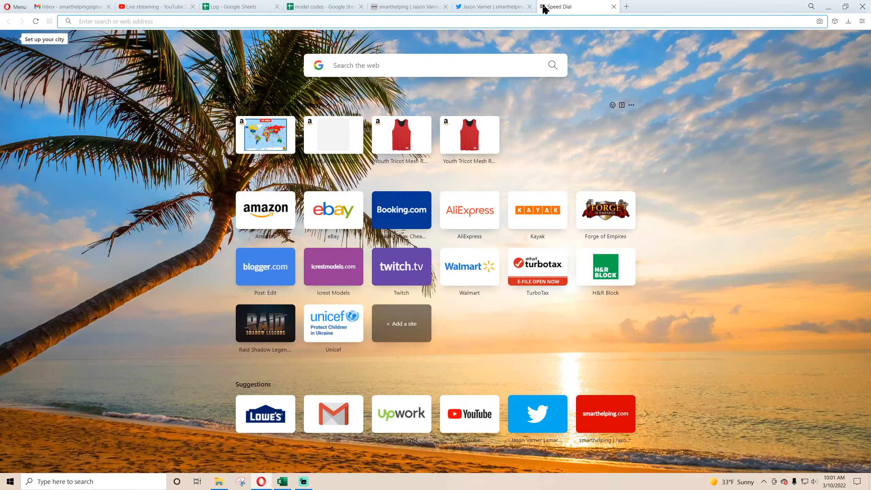
type("youtube.com/sma")
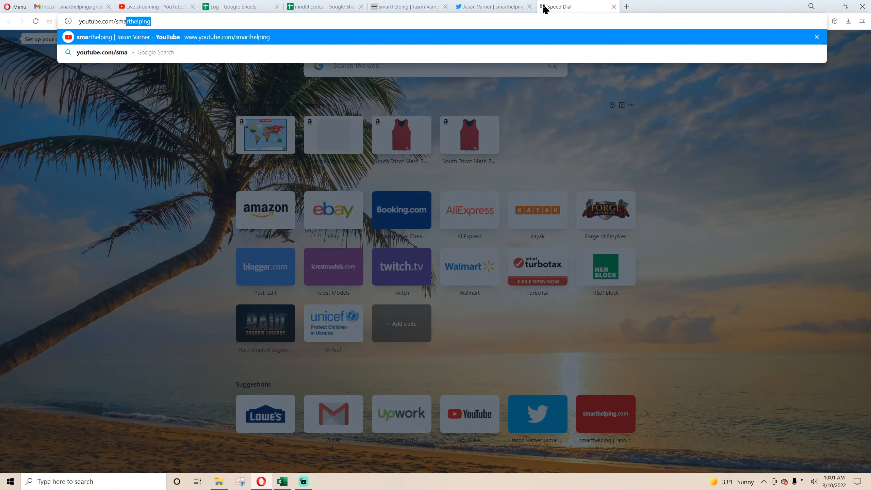
key("Return")
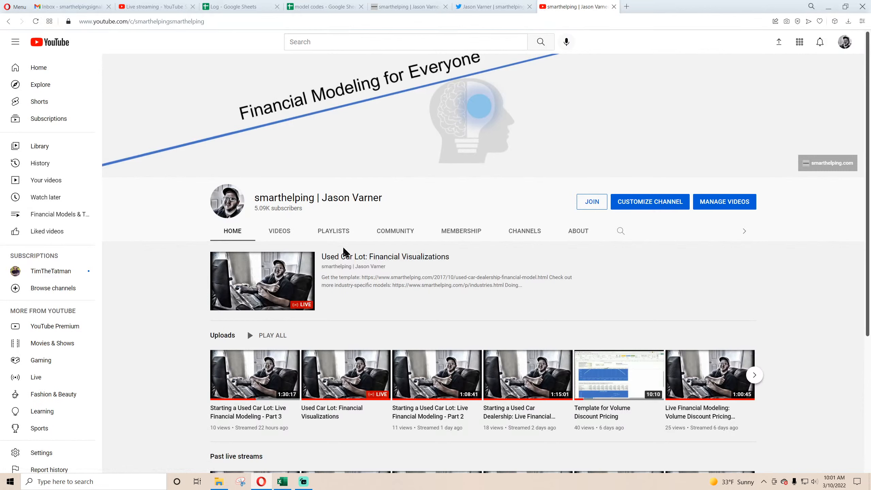
left_click(344, 256)
left_click(200, 21)
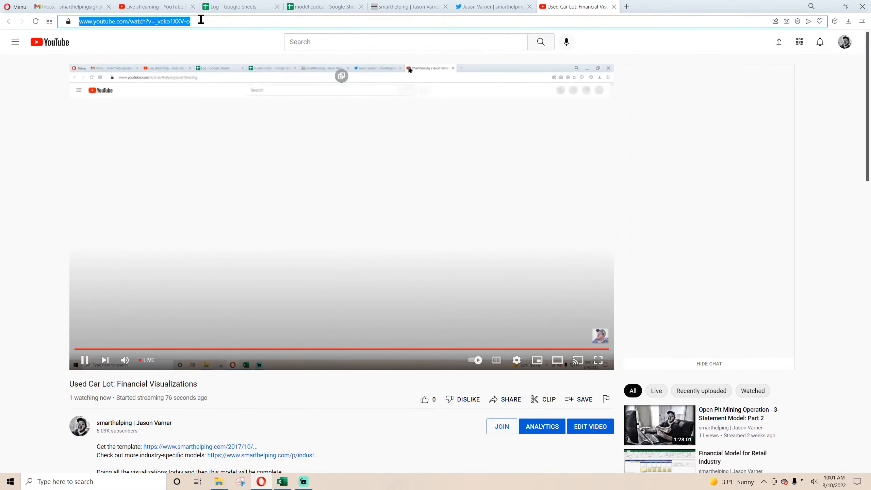
right_click(175, 27)
left_click(193, 52)
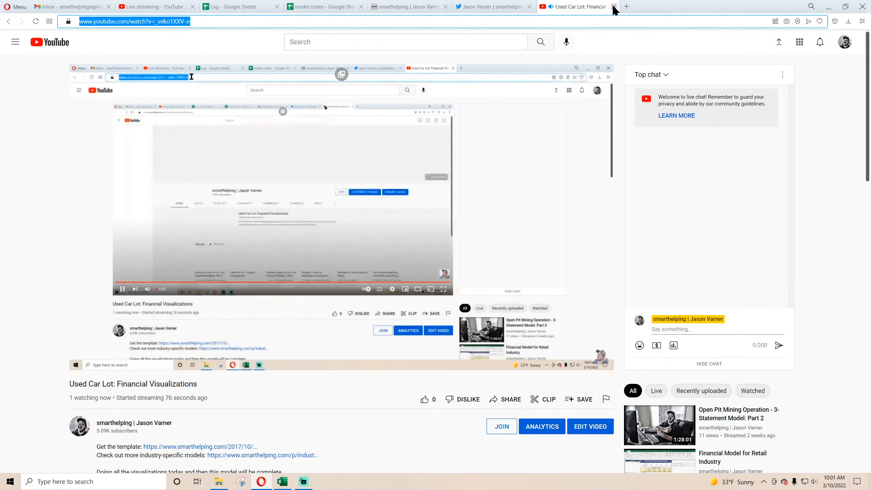
left_click(613, 7)
Post a tweet reading "Doing visualizations today on the used car dealer model:" followed by the copied video link.
left_click(213, 296)
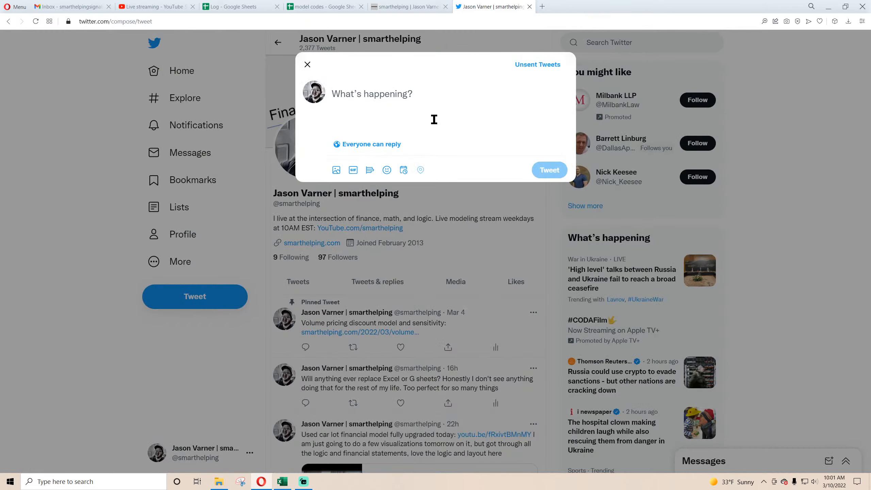
type("Doi")
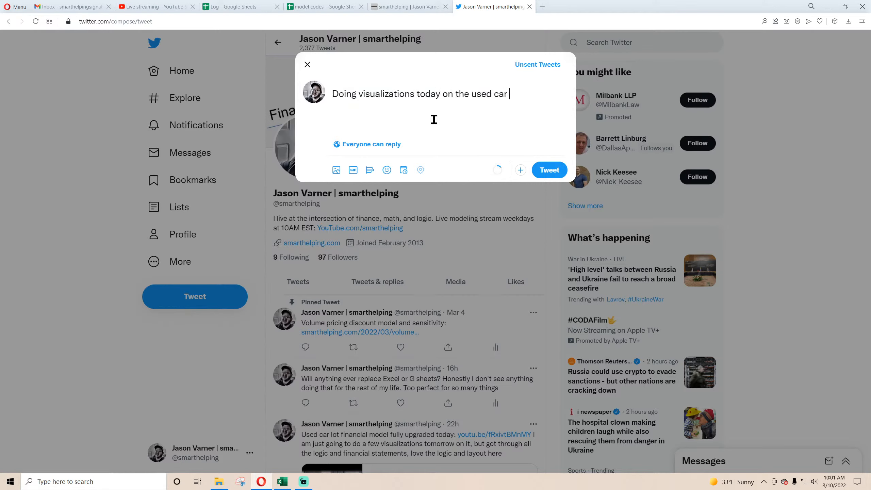
type("er model:")
key("ctrl+v")
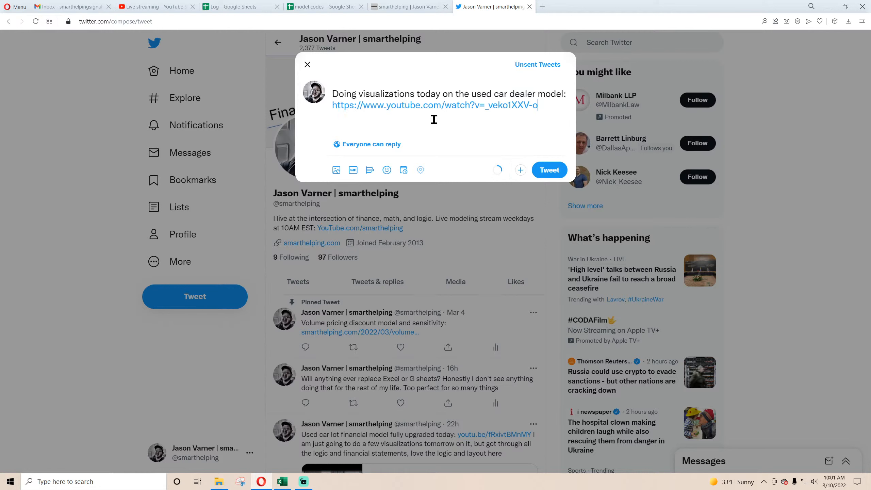
left_click(542, 172)
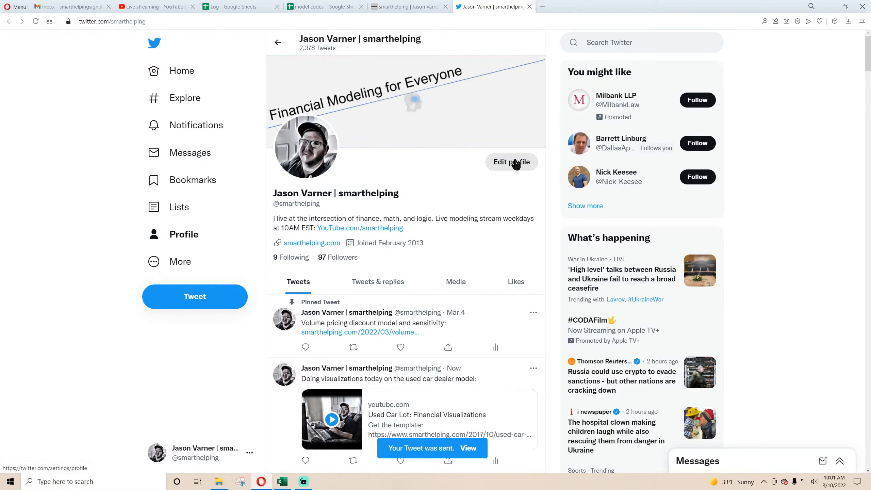
Leave the live-stream dashboard showing in the browser and return to the Visuals sheet of the Excel workbook.
left_click(153, 6)
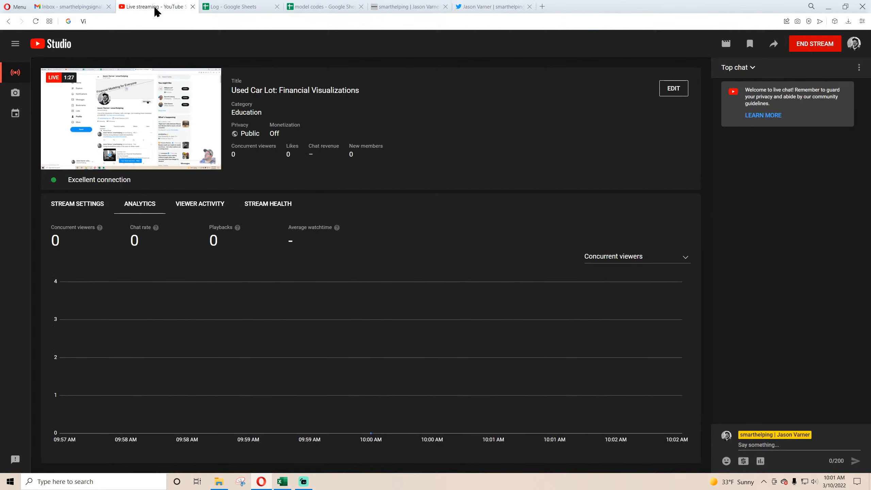
left_click(284, 483)
left_click(467, 260)
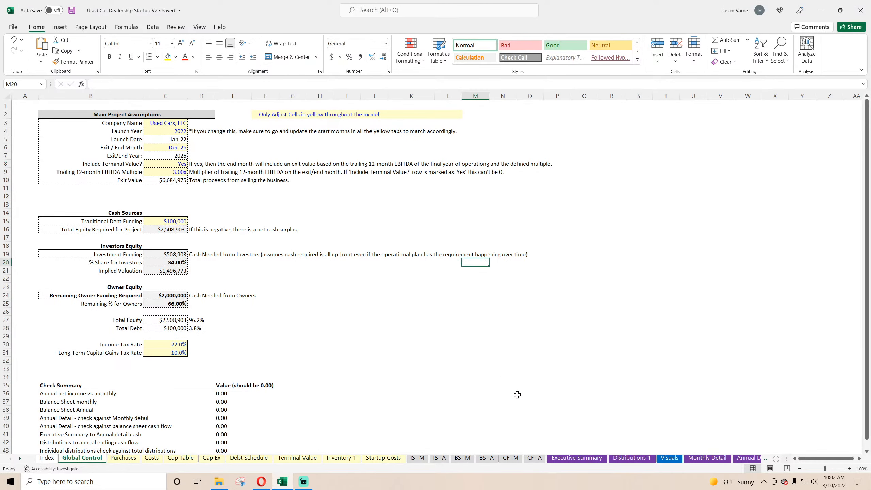
left_click(665, 459)
left_click(356, 315)
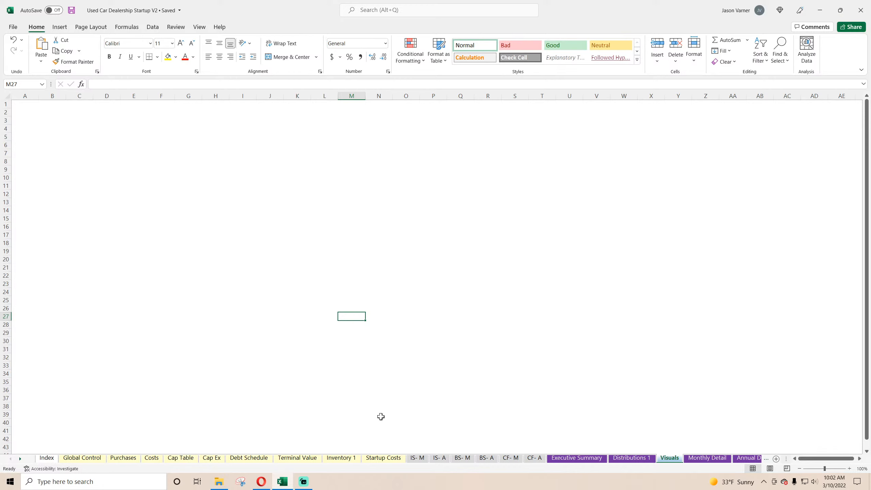
Review the 5-Year Project Summary and the Contribution & Distribution Summary for figures worth charting.
left_click(576, 459)
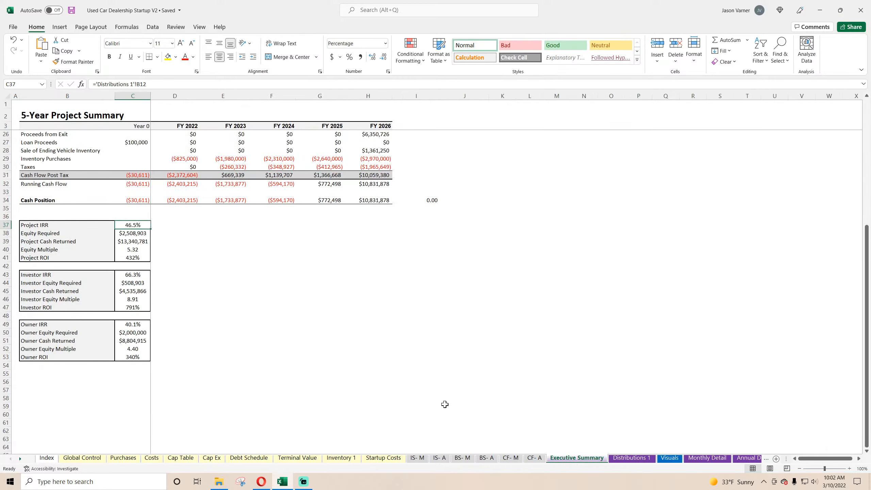
scroll(331, 363, "down", 4)
scroll(331, 364, "up", 4)
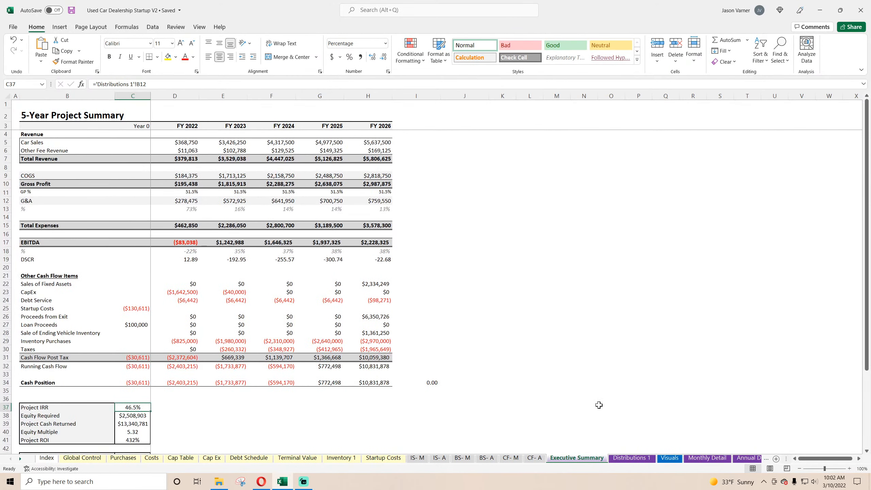
left_click(635, 414)
left_click(624, 460)
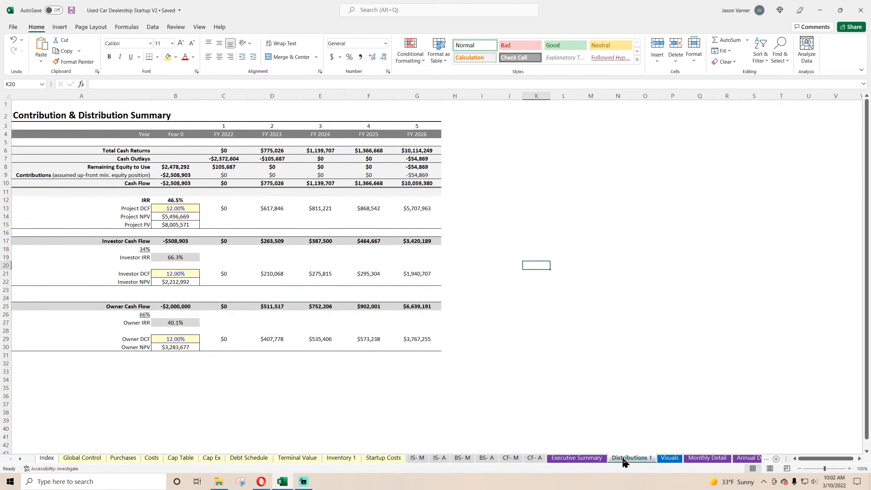
left_click(587, 460)
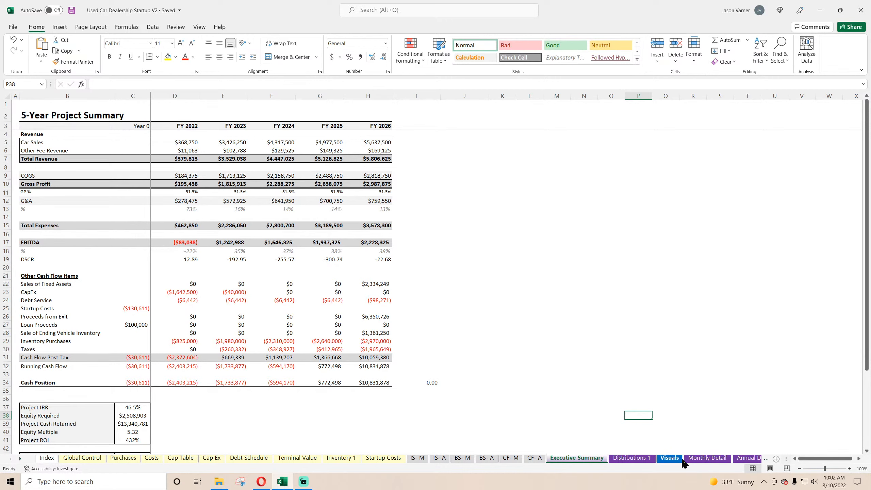
Move the Visuals sheet so it sits directly before the Executive Summary sheet.
left_click(665, 460)
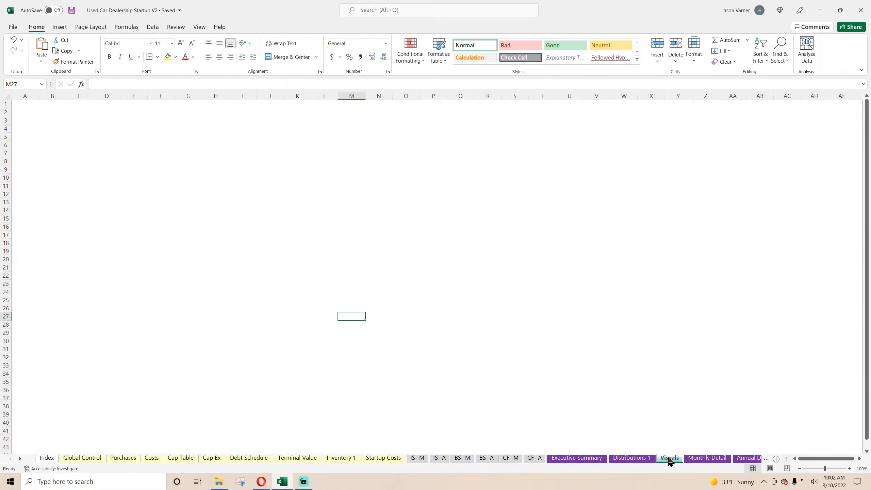
left_click_drag(669, 461, 560, 463)
Insert an empty 2-D clustered column chart on the Visuals sheet and fit it over about A1 to K19.
left_click(90, 170)
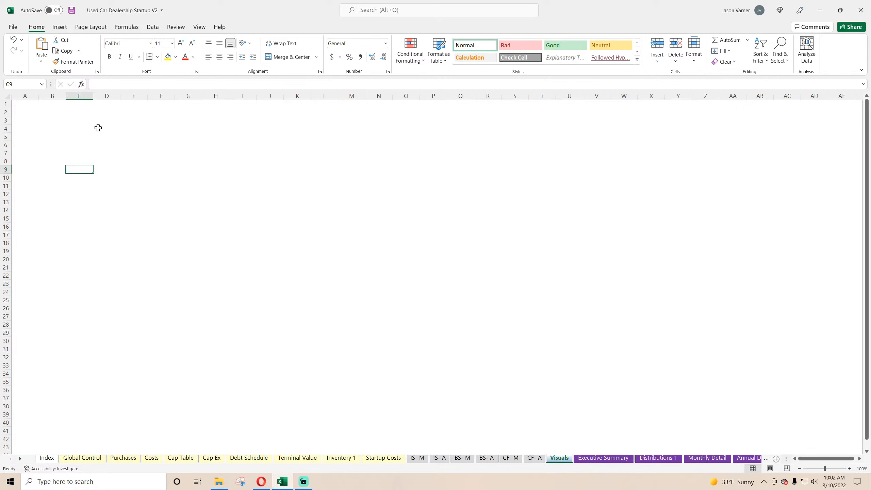
left_click(59, 27)
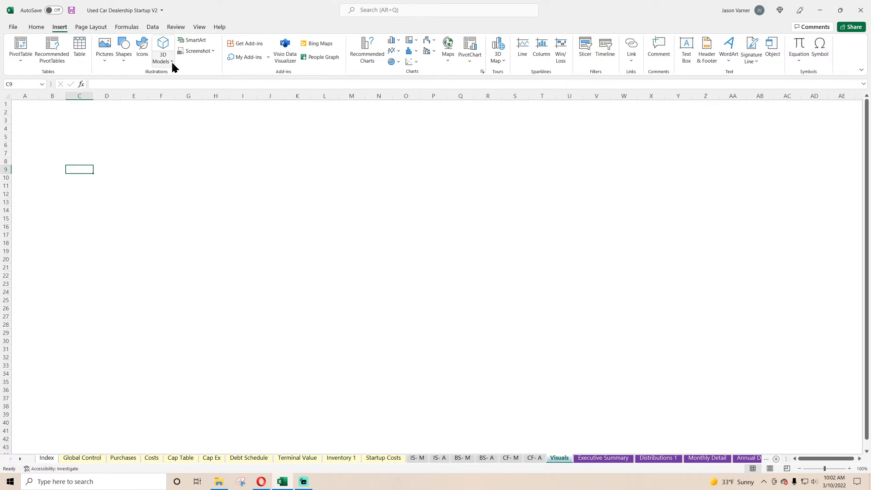
left_click(398, 43)
left_click(398, 70)
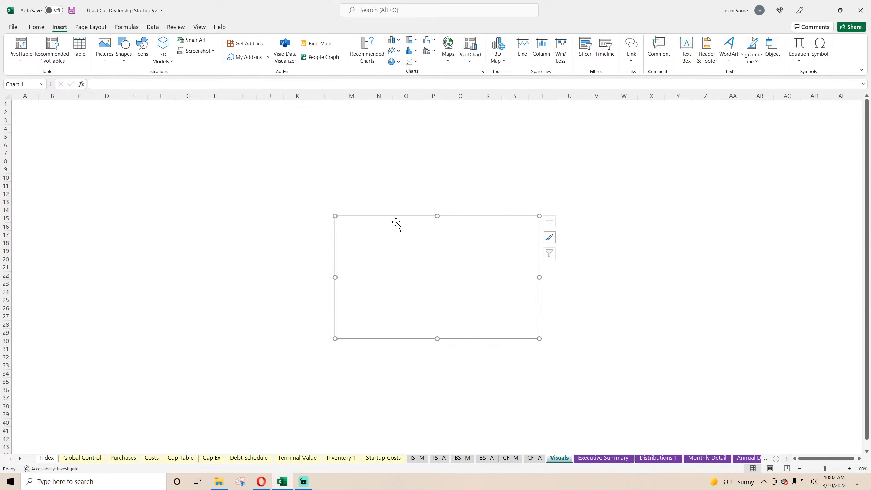
left_click_drag(397, 223, 77, 116)
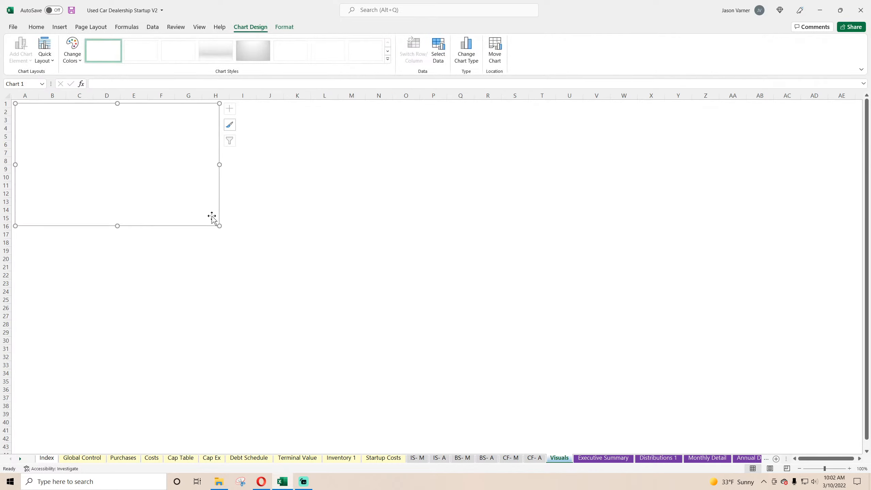
left_click_drag(218, 223, 303, 254)
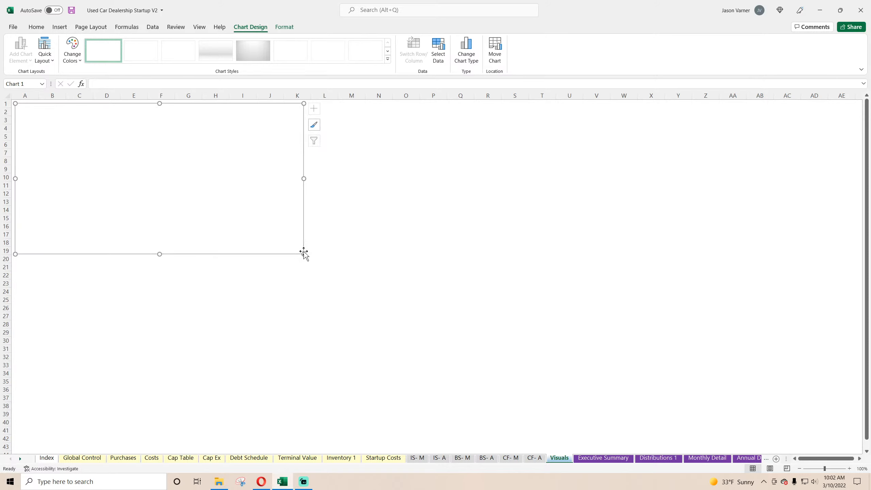
Try adding a Total Revenue series to the empty chart, using Executive Summary B7 for the name and D7:H7 for the values.
right_click(142, 165)
left_click(187, 275)
left_click(88, 121)
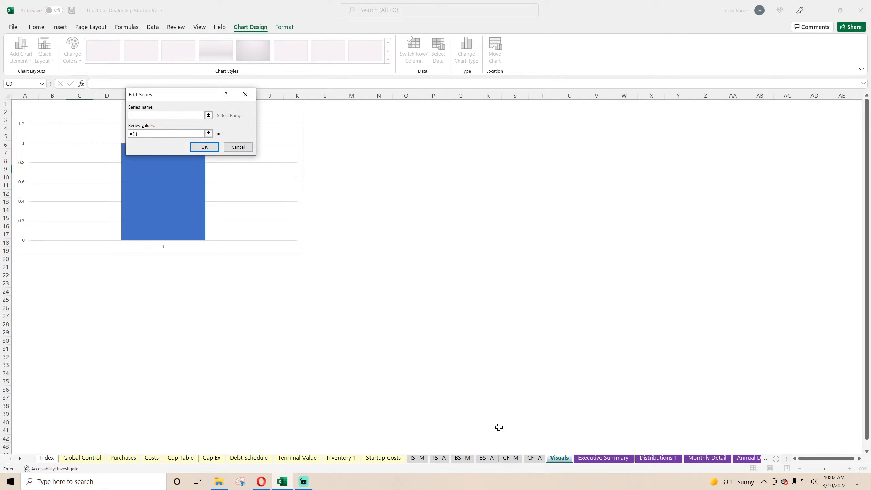
left_click(603, 458)
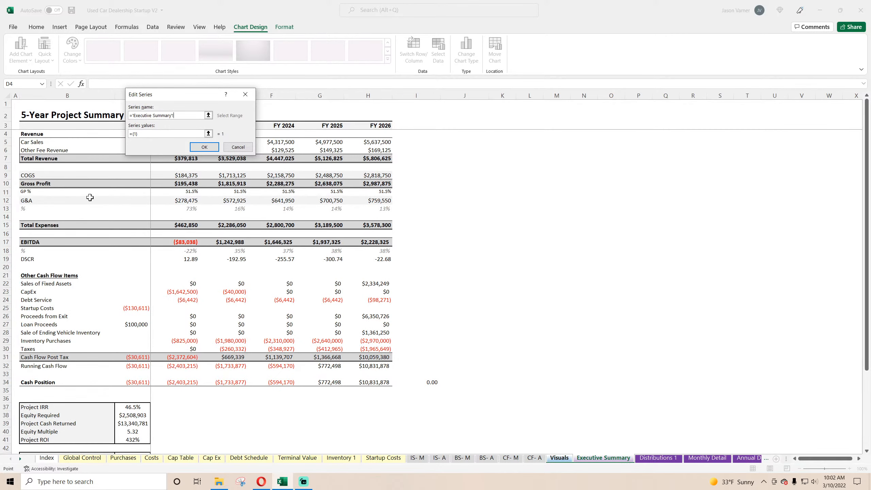
left_click(44, 159)
left_click(147, 133)
key("BackSpace")
left_click_drag(190, 98, 185, 70)
left_click_drag(170, 158, 361, 161)
left_click(198, 119)
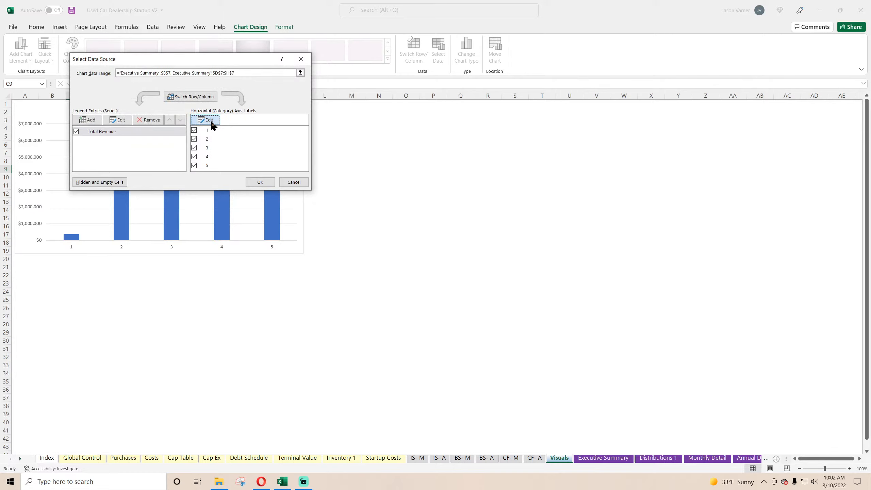
Try labelling the chart's horizontal axis with the fiscal years in Executive Summary D3:H3.
left_click(207, 122)
left_click(590, 458)
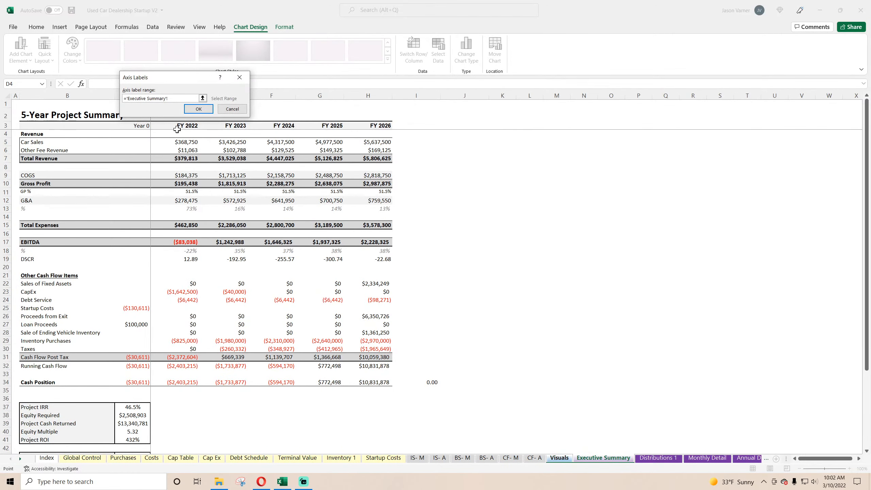
left_click_drag(177, 126, 381, 126)
left_click(202, 113)
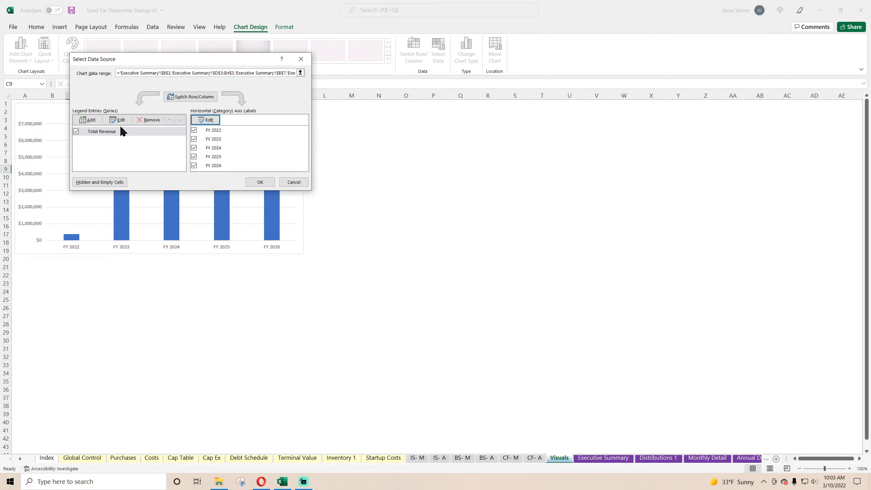
left_click(88, 120)
left_click(597, 458)
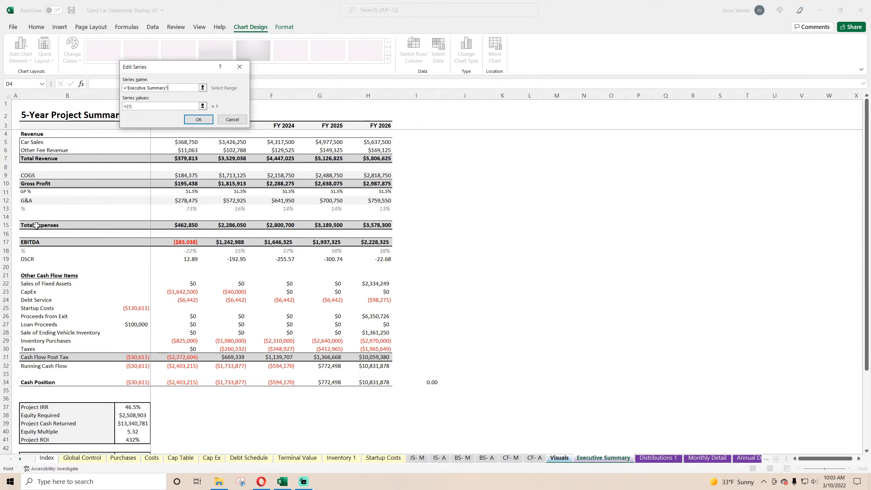
left_click(234, 119)
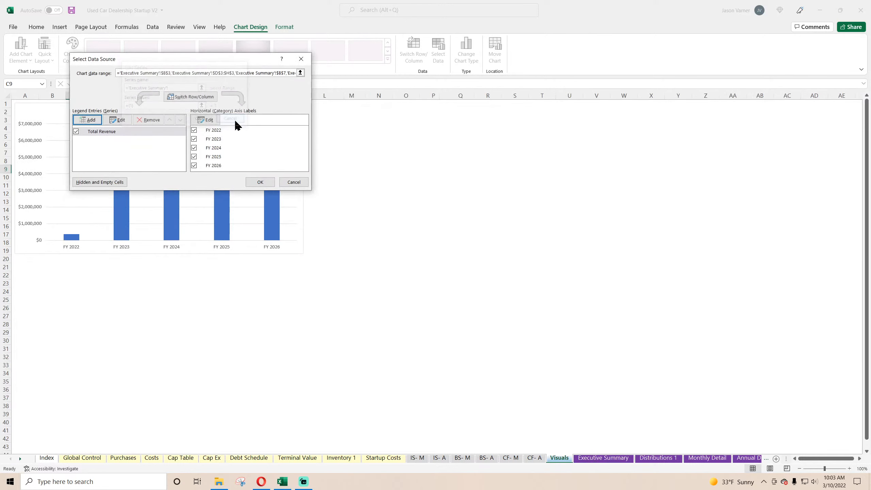
left_click(295, 185)
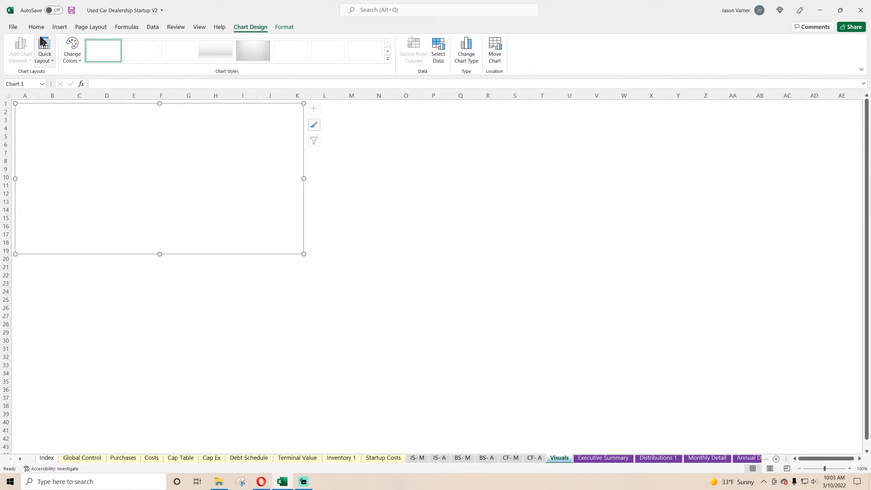
Add a data series to the empty chart, named from Executive Summary B7 (Total Revenue) with values from D7:H7.
right_click(246, 168)
left_click(284, 277)
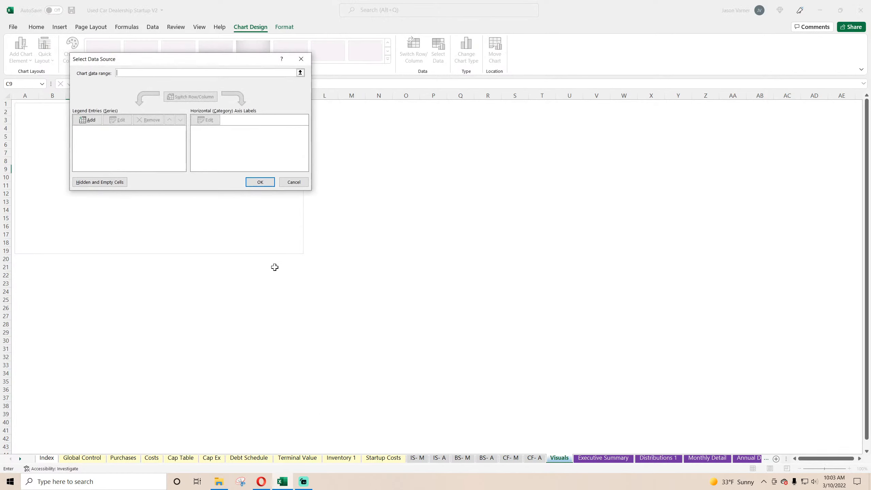
left_click(85, 121)
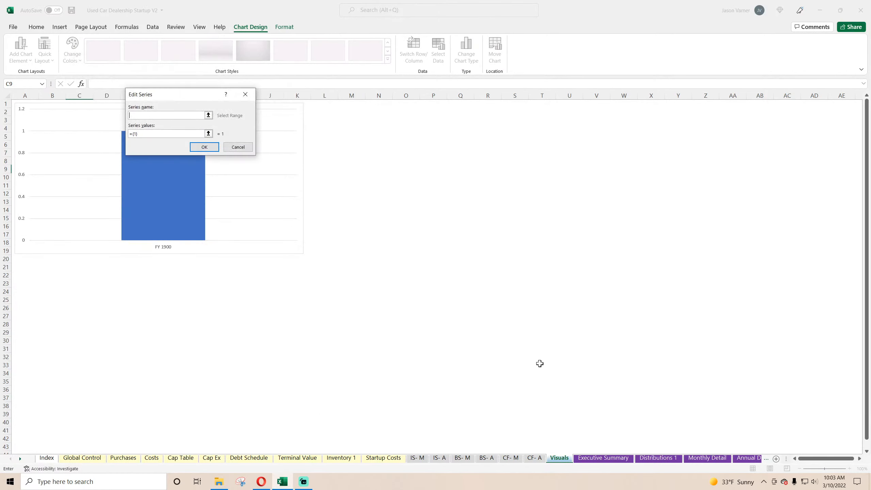
left_click(598, 459)
left_click(42, 158)
left_click(172, 134)
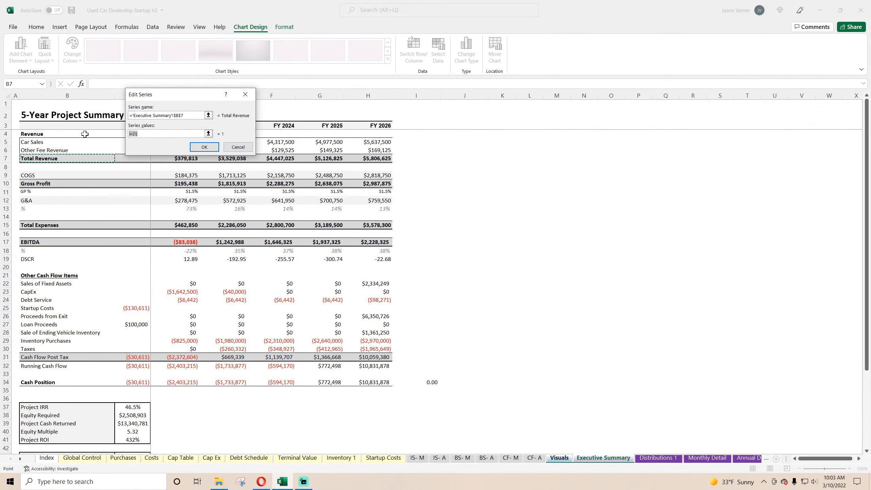
left_click_drag(378, 158, 185, 159)
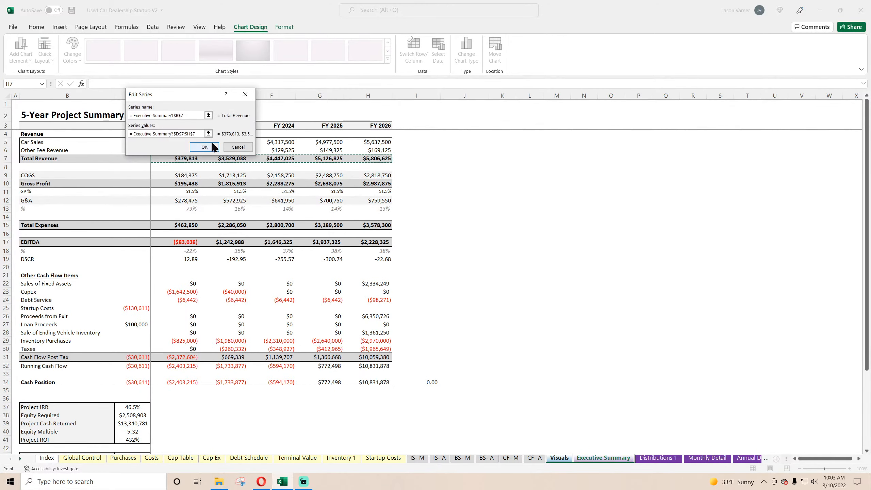
left_click(212, 147)
Set the chart's horizontal axis labels to the fiscal years in Executive Summary D3:H3 and apply the data source.
left_click(203, 121)
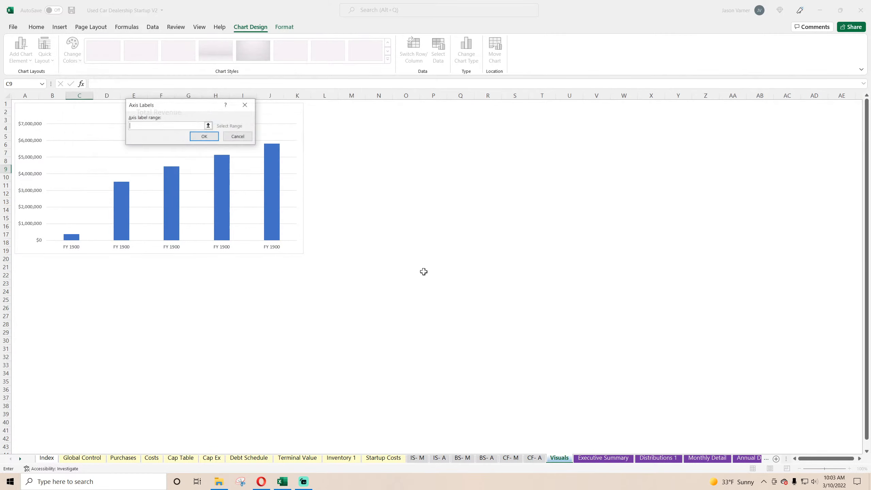
left_click(605, 459)
left_click_drag(382, 126, 175, 126)
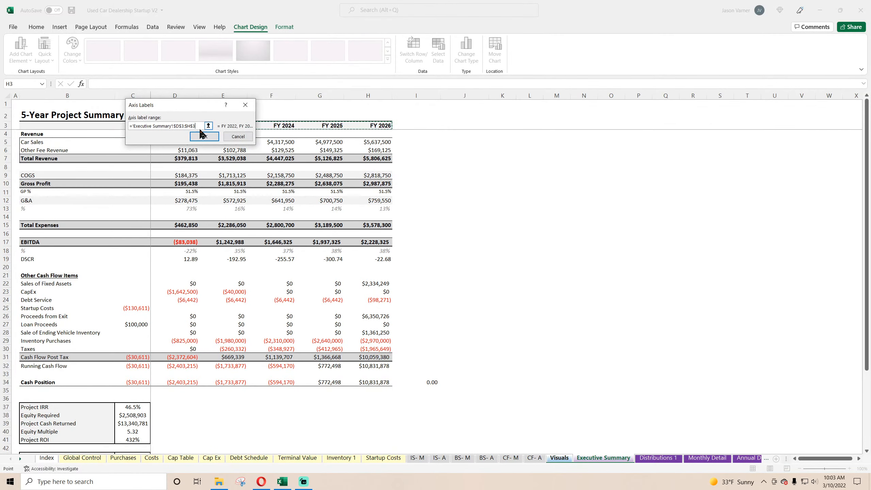
left_click(203, 135)
left_click(255, 181)
left_click(433, 234)
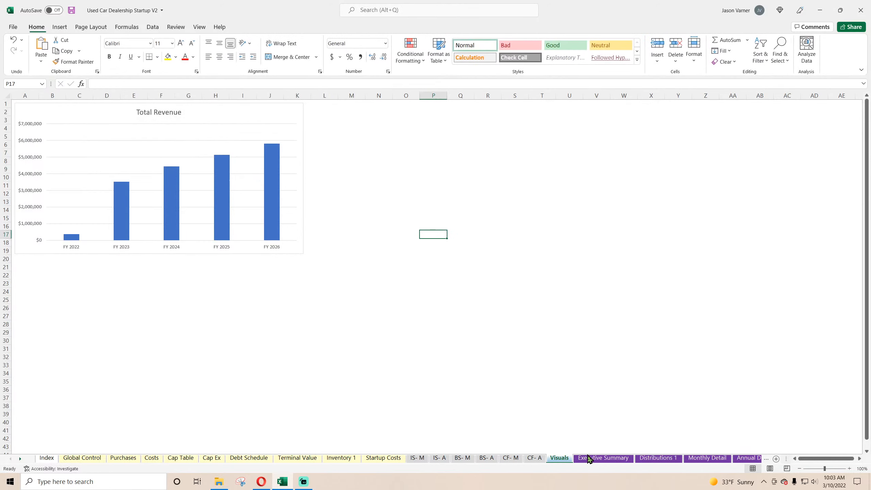
Check how FY 2022 Total Expenses and G&A are calculated on the Executive Summary sheet, and return to the Visuals sheet.
left_click(589, 459)
left_click(191, 225)
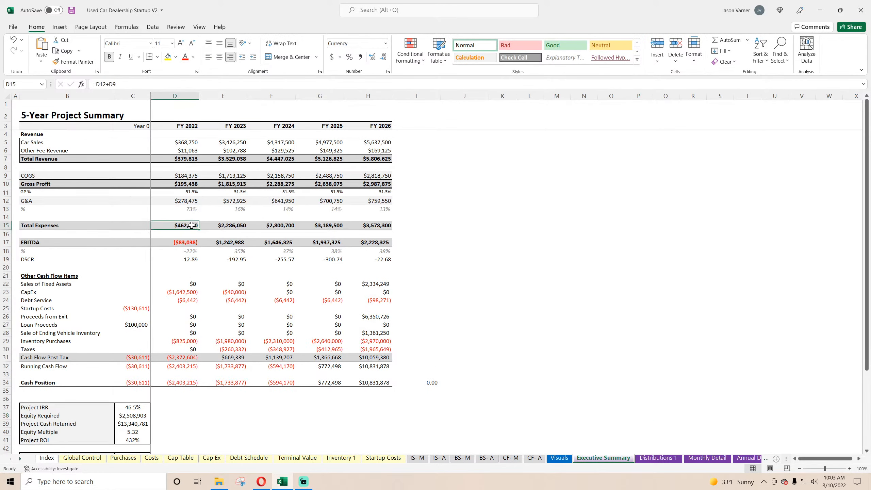
double_click(191, 225)
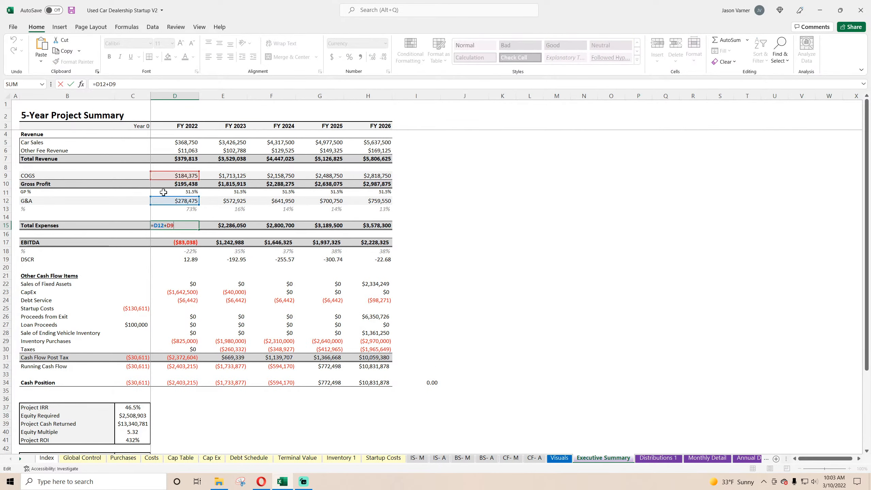
key("Return")
left_click(171, 200)
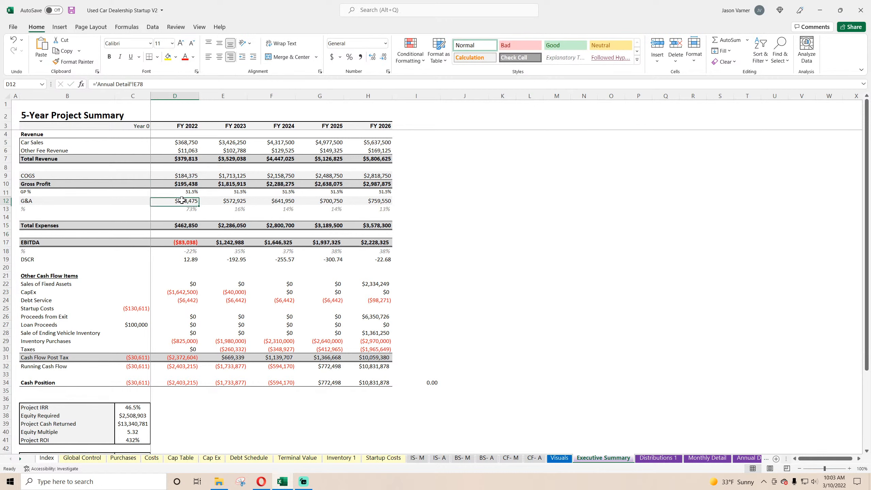
left_click(190, 225)
left_click(559, 458)
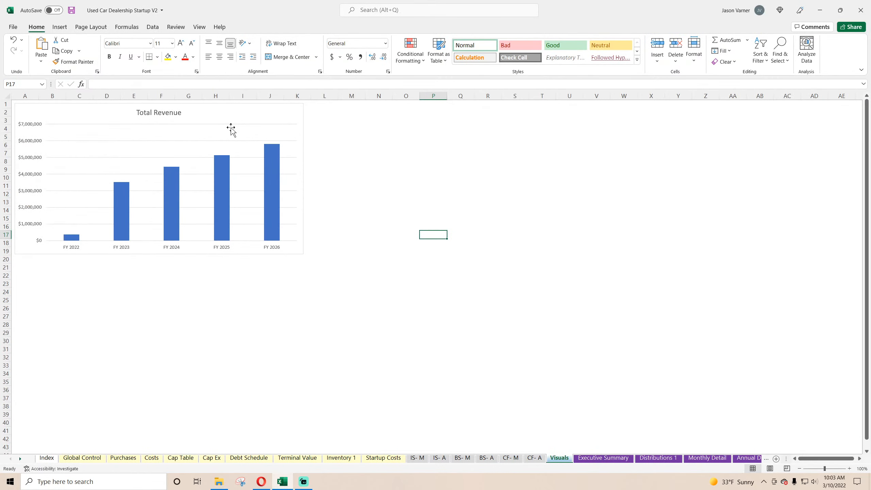
Browse the available chart styles for the Total Revenue column chart.
right_click(212, 116)
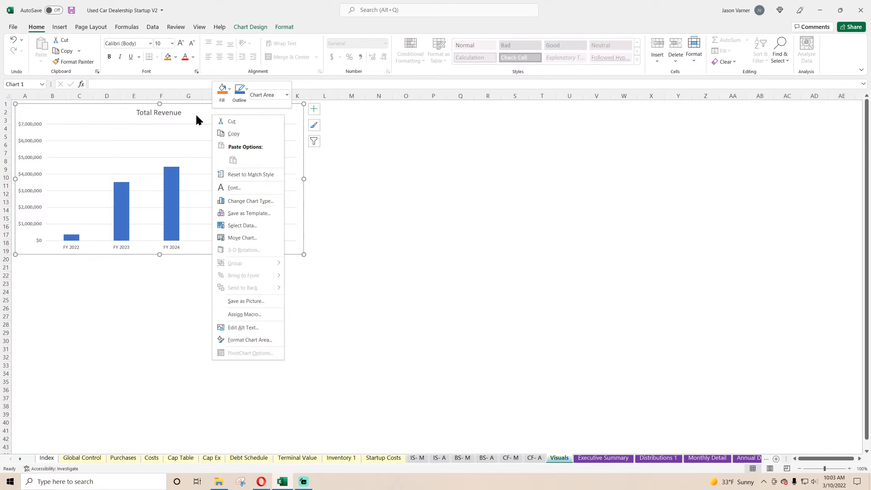
key("Escape")
left_click(251, 27)
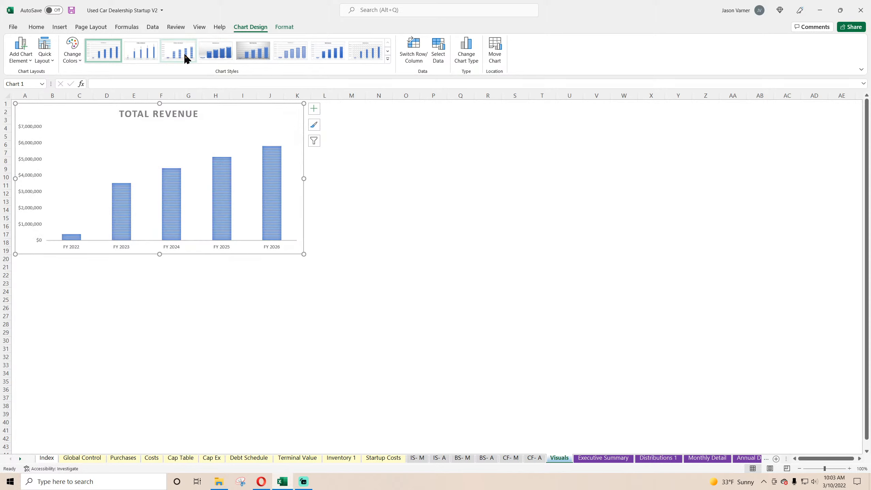
left_click(388, 51)
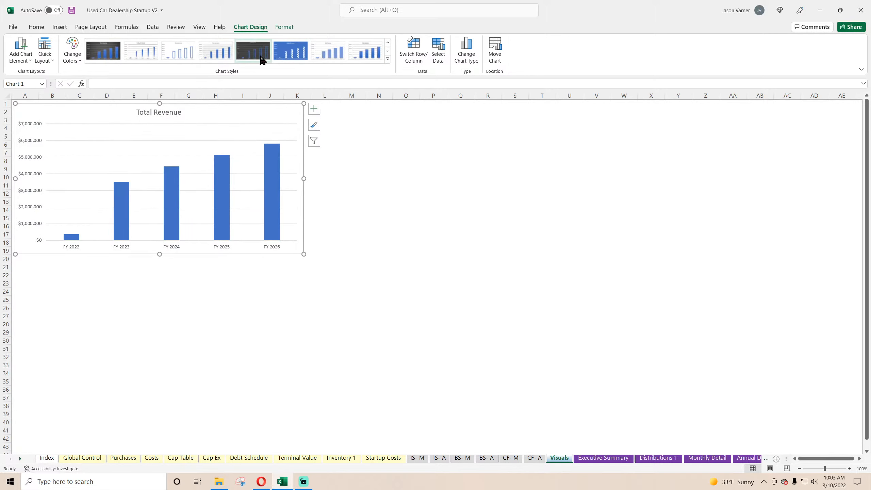
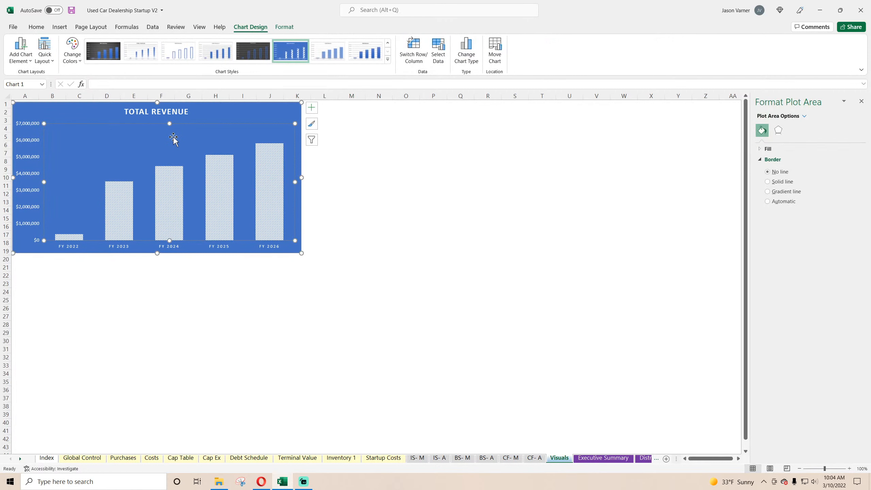
Add data labels to the Total Revenue chart's columns and close the formatting pane.
right_click(171, 133)
left_click(226, 221)
left_click(311, 108)
left_click(350, 151)
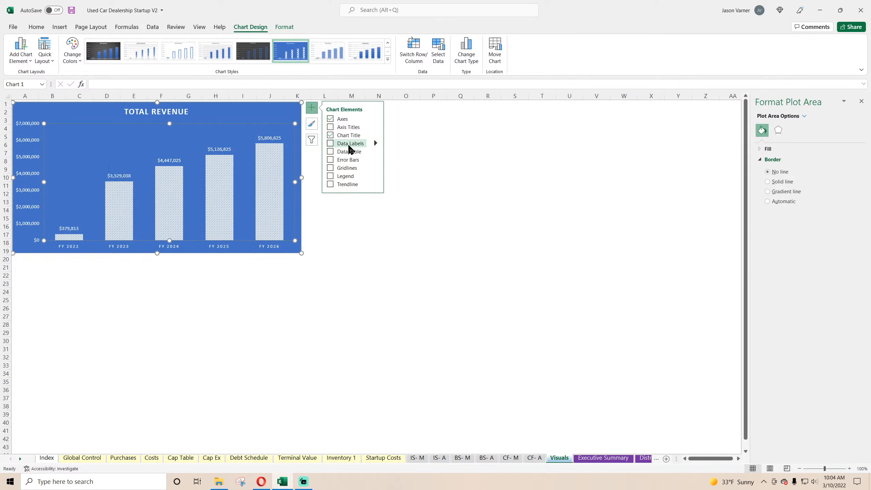
left_click(424, 186)
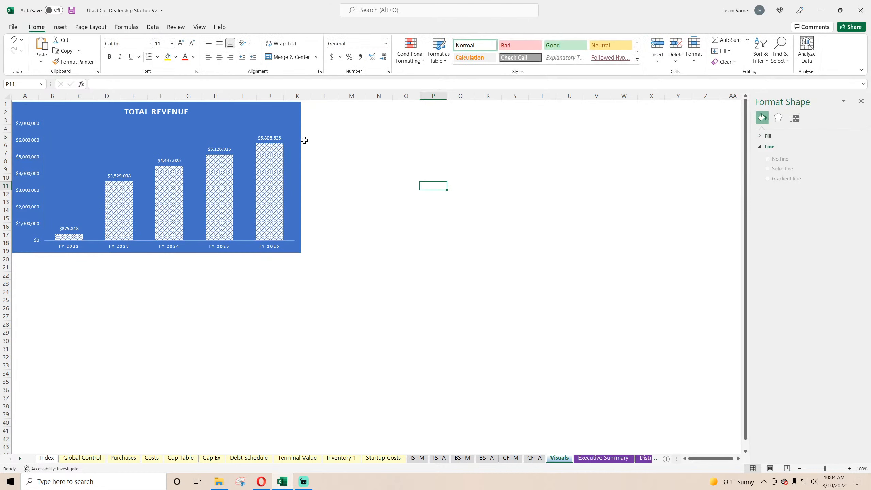
left_click(244, 117)
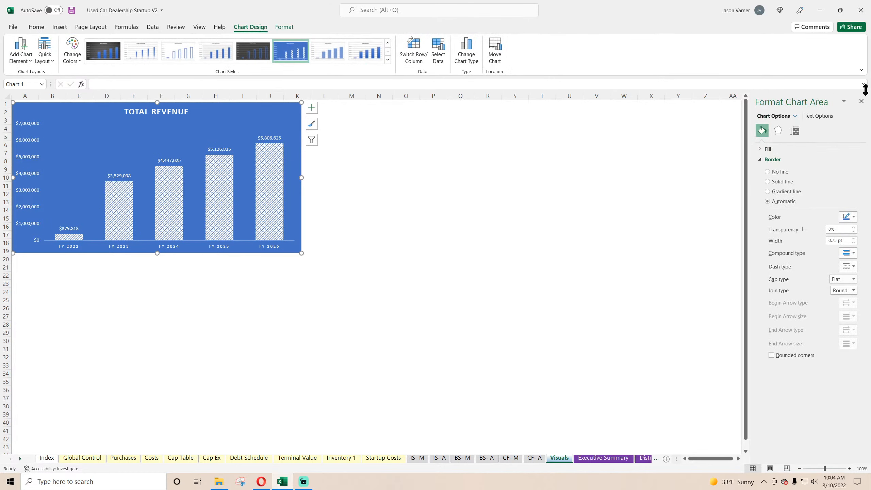
left_click(861, 101)
Nudge the Total Revenue chart into the sheet's corner, duplicate it, and place the copy directly beside it on the right.
left_click_drag(265, 119, 260, 118)
right_click(237, 115)
left_click(259, 134)
right_click(370, 133)
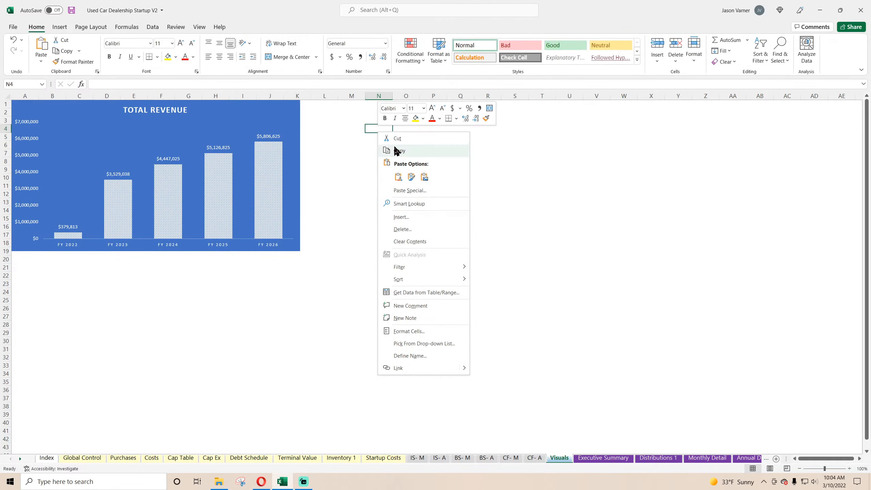
left_click(400, 177)
left_click_drag(410, 166, 359, 115)
Edit the copied chart's series to take its name from Executive Summary B10 (Gross Profit) and its values from D10:H10.
right_click(407, 142)
left_click(436, 198)
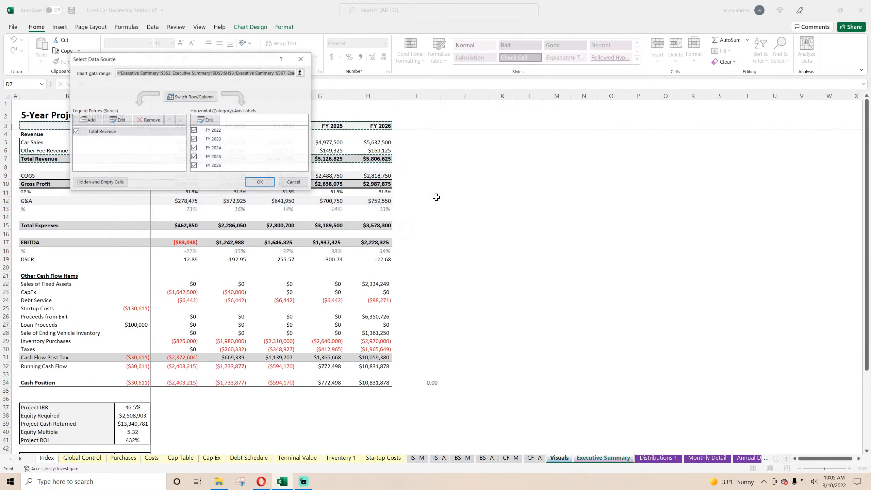
left_click(118, 120)
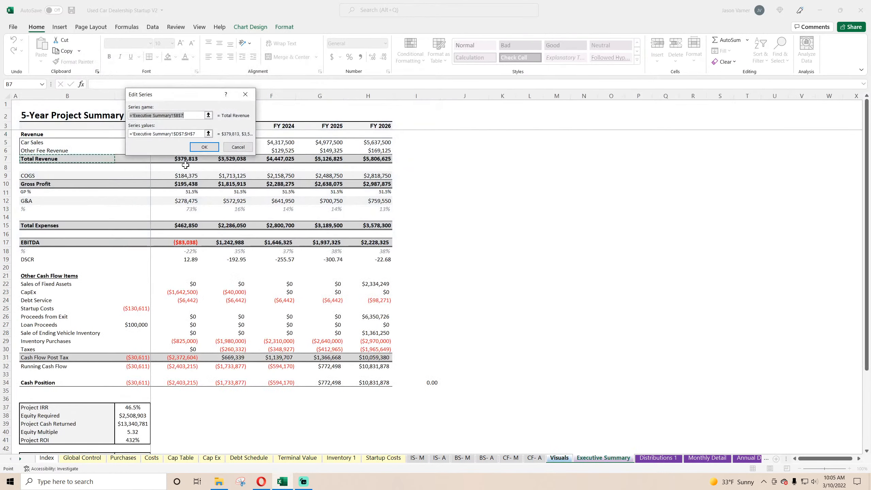
left_click(42, 184)
left_click(201, 133)
key("BackSpace")
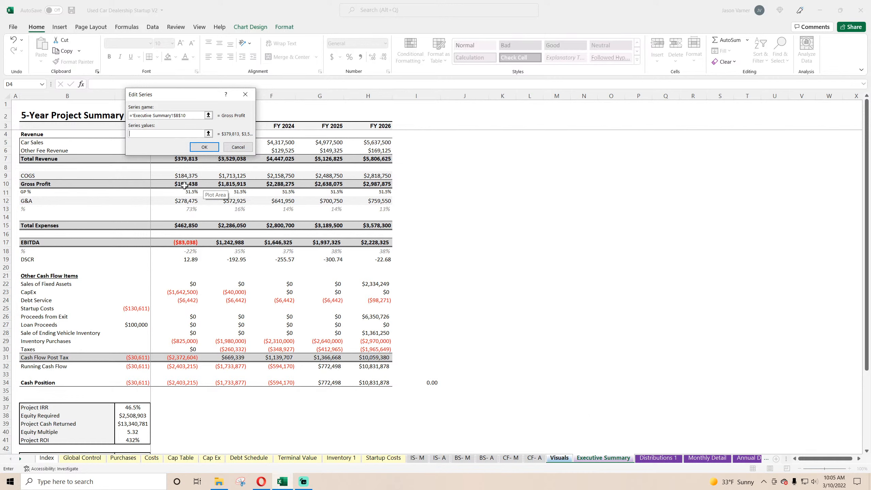
left_click_drag(184, 185, 377, 185)
left_click(204, 147)
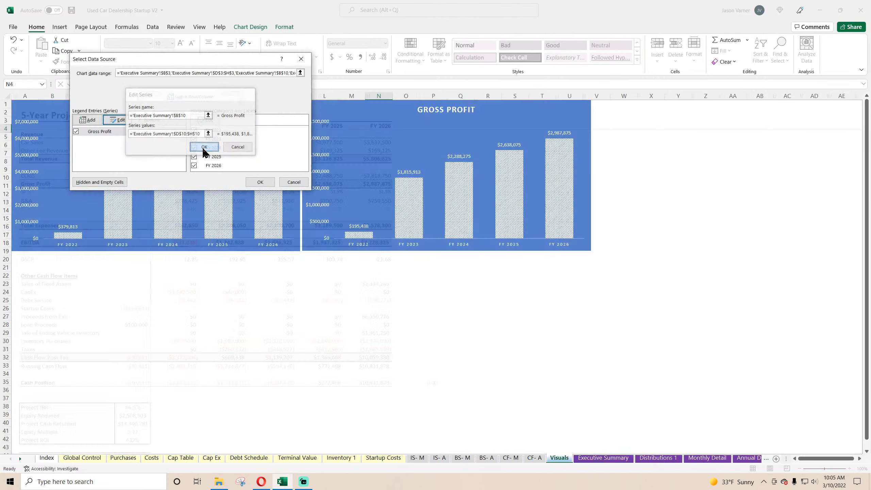
left_click(260, 182)
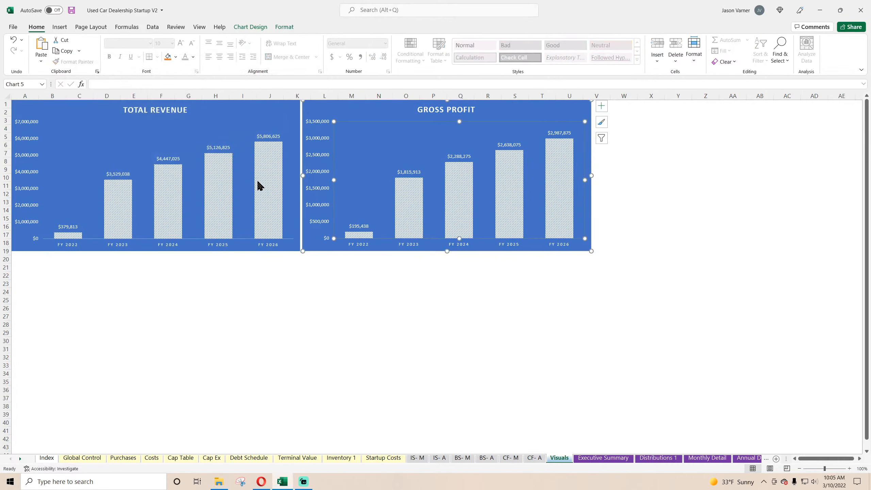
Duplicate the Gross Profit chart and place the copy directly below the Total Revenue chart.
left_click(527, 107)
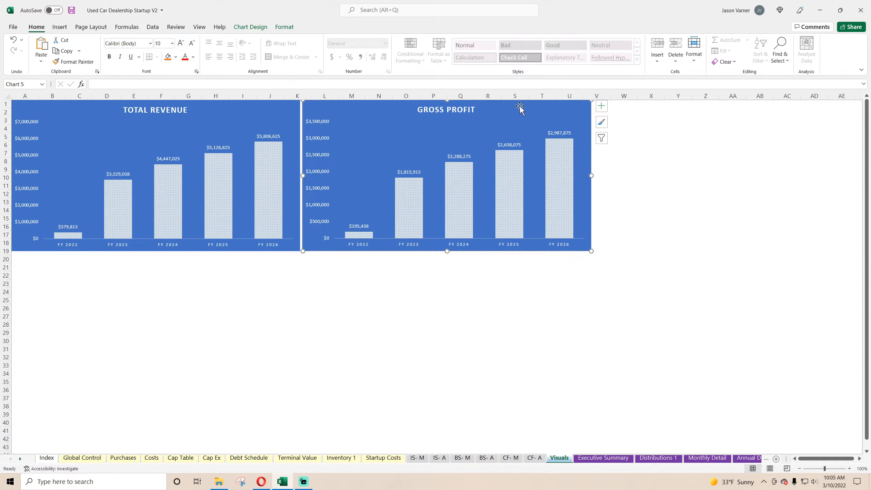
right_click(520, 107)
left_click(545, 129)
right_click(70, 284)
left_click(91, 87)
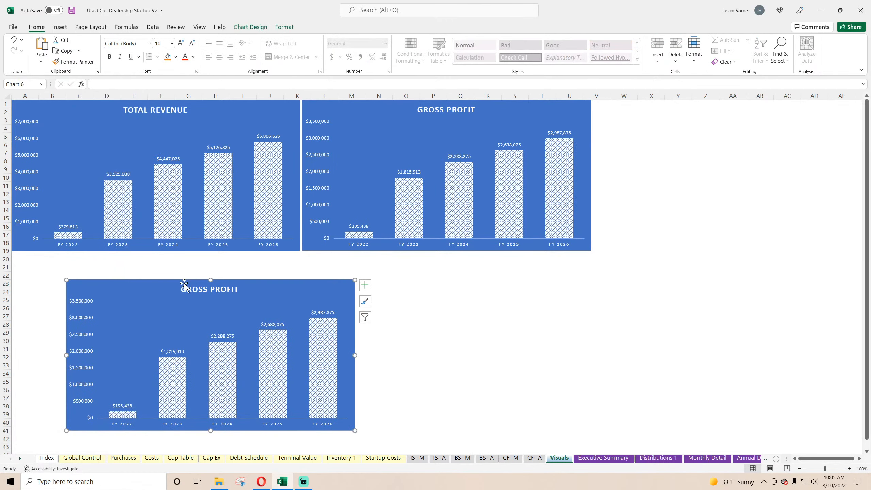
left_click_drag(161, 284, 107, 258)
Change the lower chart's series to take its name from Executive Summary B11 (GP %) and its values from D11:H11.
right_click(169, 273)
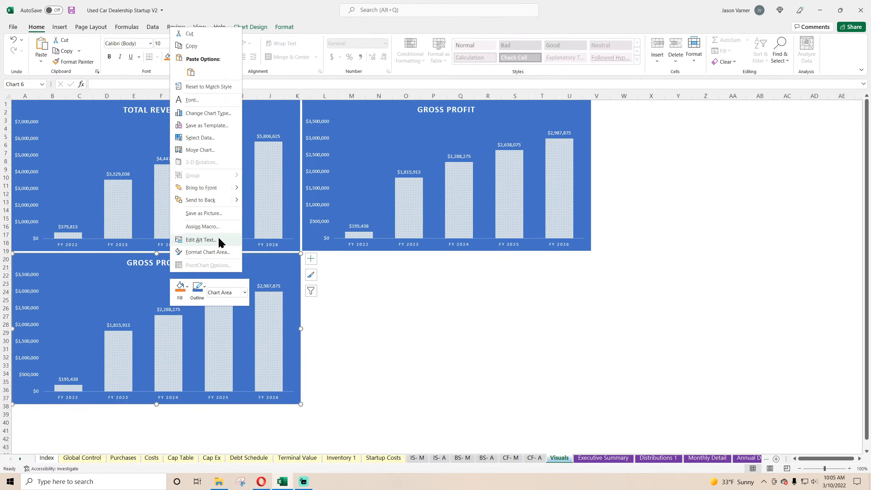
left_click(200, 137)
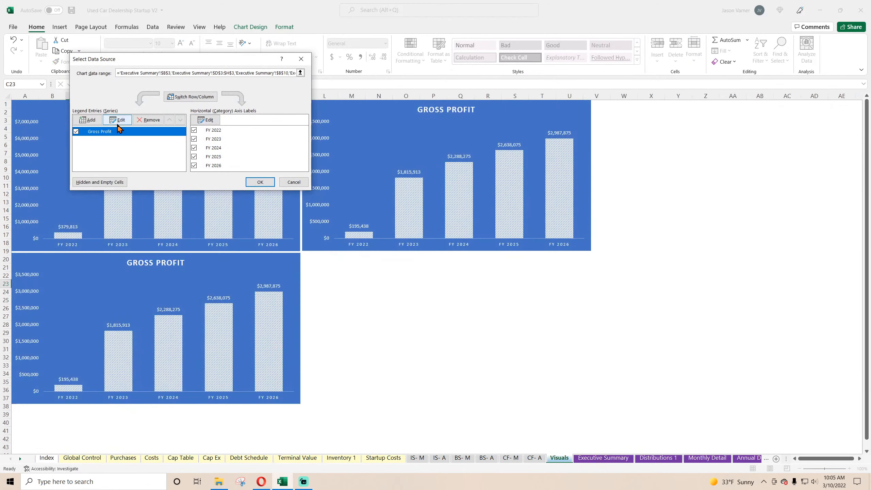
left_click(114, 121)
key("BackSpace")
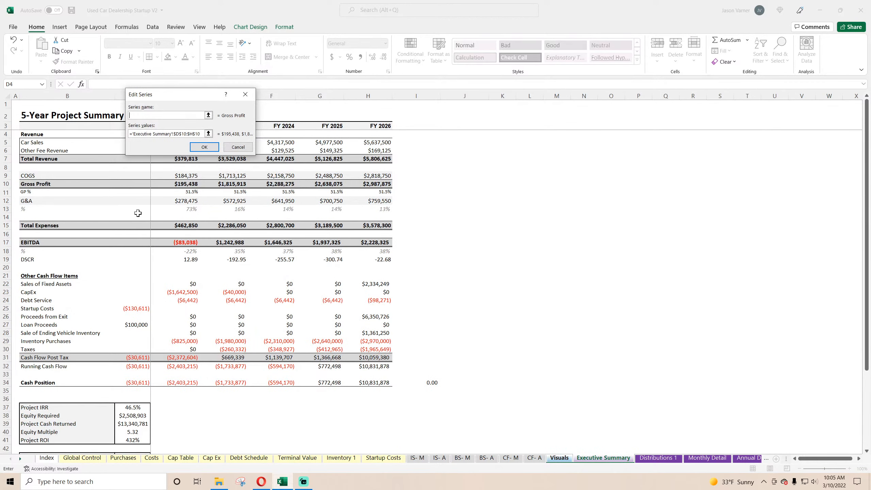
left_click(37, 194)
left_click(208, 134)
key("BackSpace")
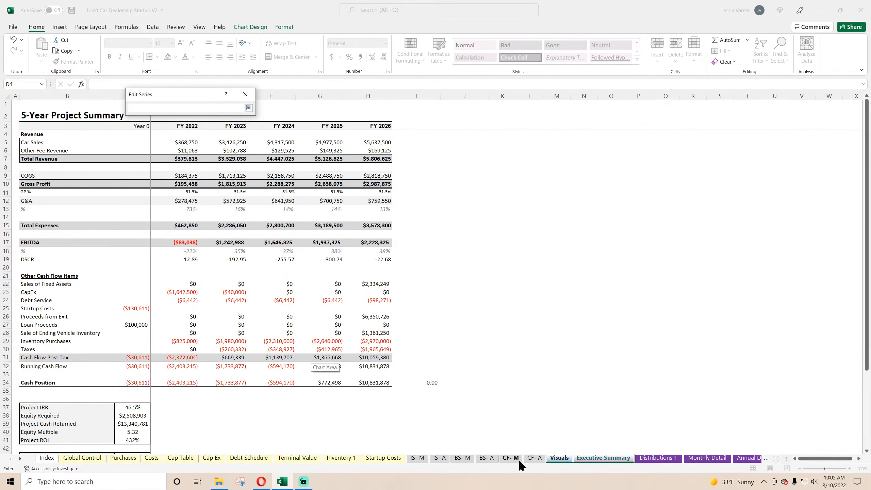
left_click_drag(190, 192, 357, 188)
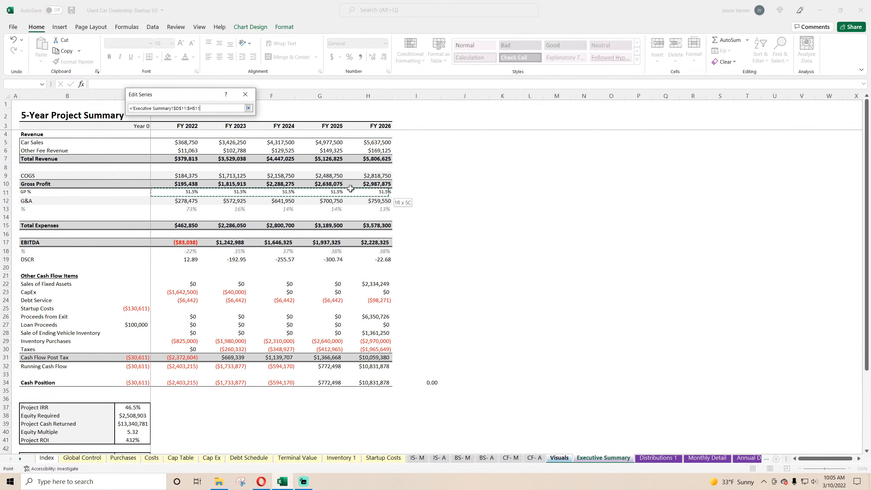
left_click(248, 108)
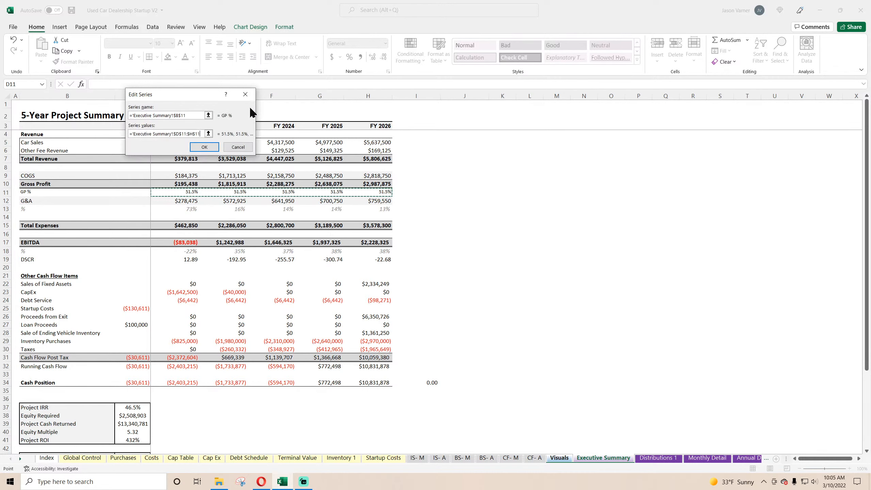
left_click(210, 148)
left_click(259, 181)
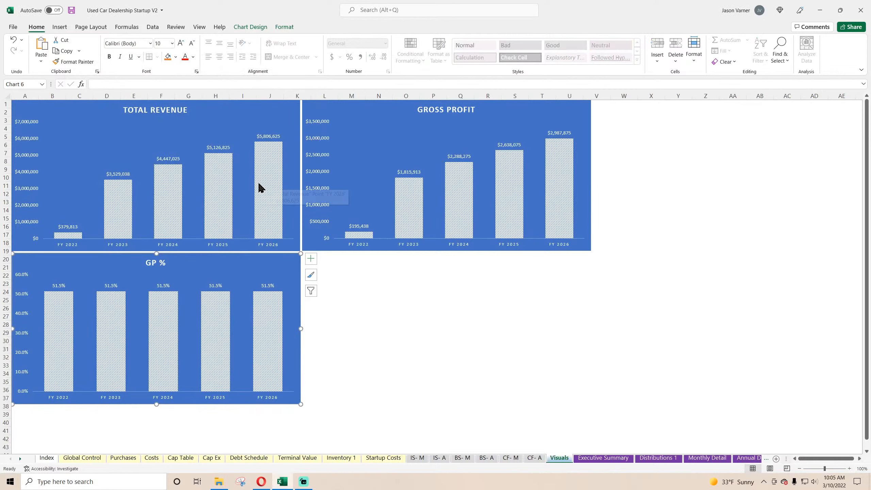
left_click(446, 343)
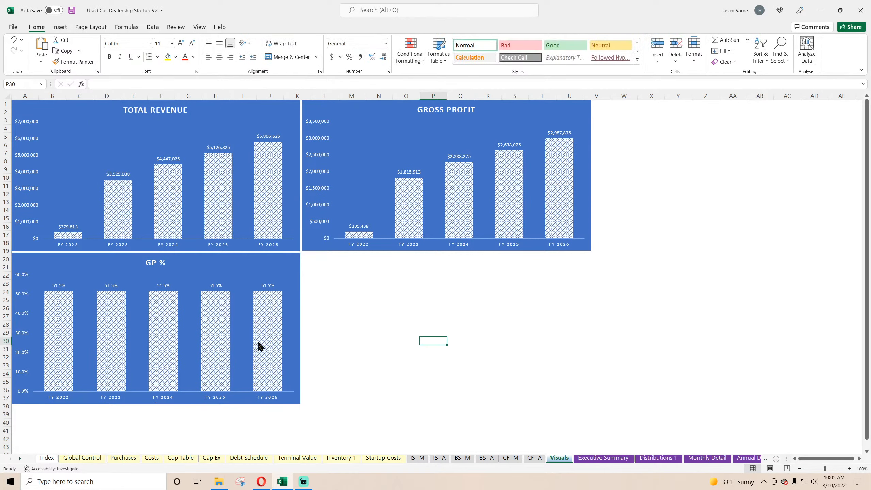
On the Purchases sheet, set the Desired % Markup from Cost to 75% for all ten vehicle types in D5:D14.
left_click(122, 457)
left_click(165, 151)
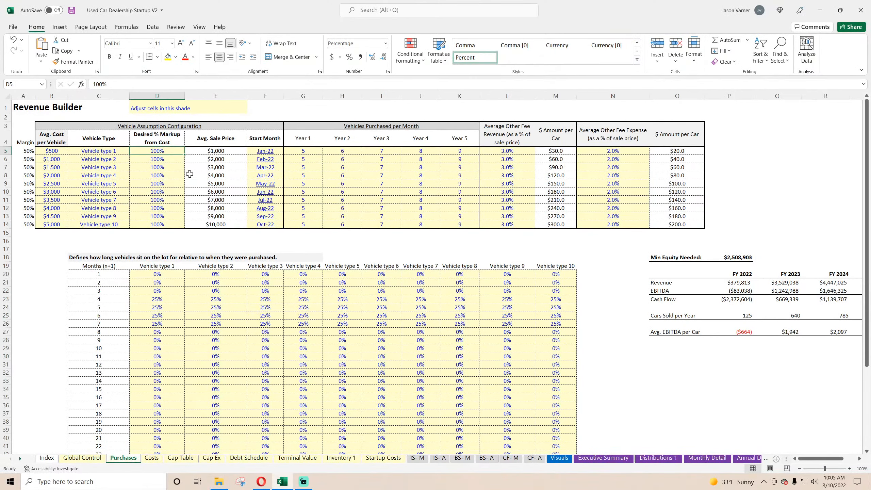
type("75")
key("Return")
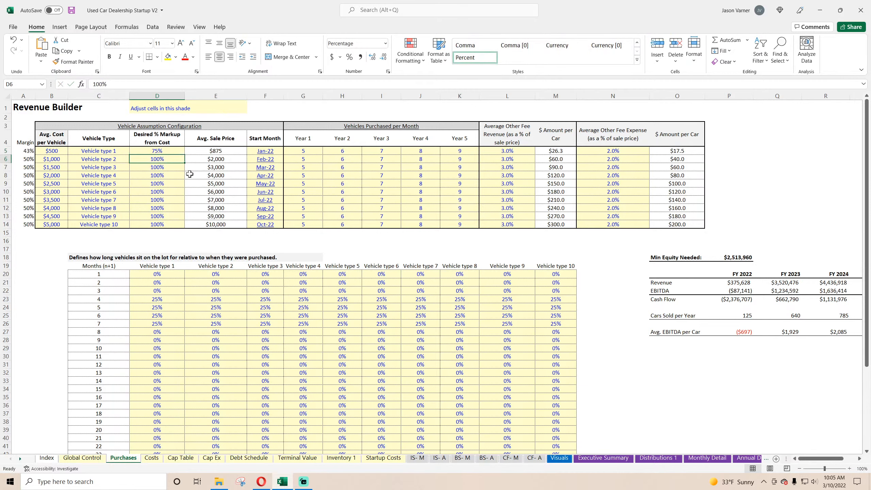
left_click(172, 152)
left_click_drag(184, 155, 183, 210)
left_click(169, 224)
type("75")
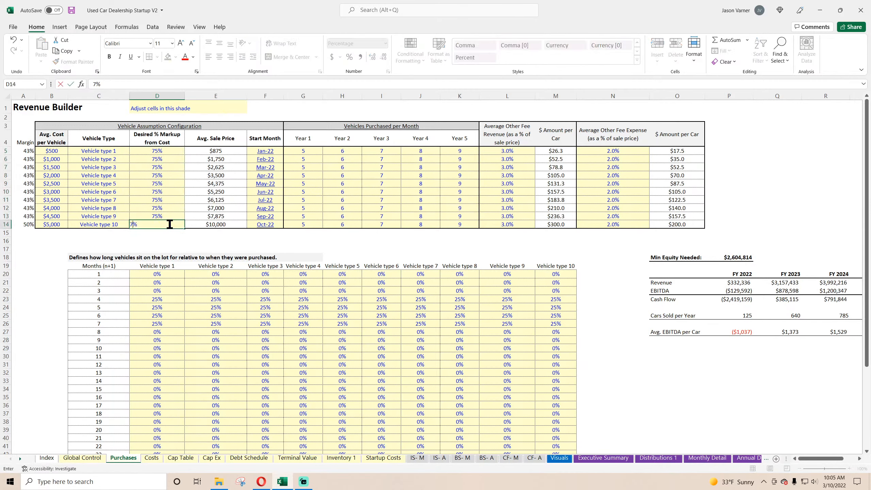
key("Return")
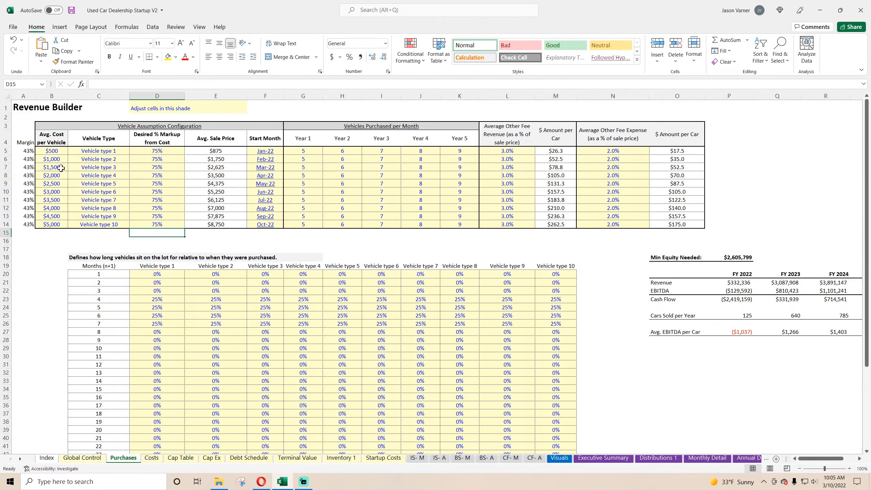
Inspect the markup and margin cells on the Purchases sheet, and compare the Visuals charts with the Executive Summary figures.
left_click_drag(173, 151, 168, 225)
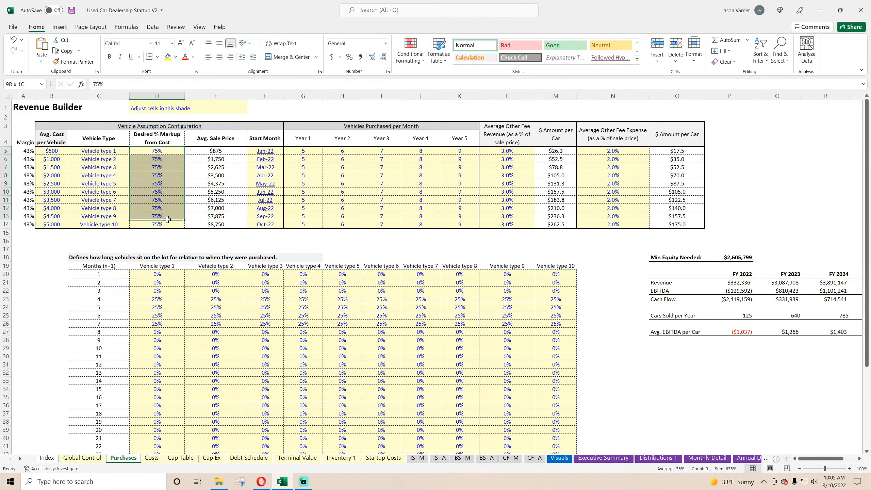
left_click(165, 176)
left_click(24, 152)
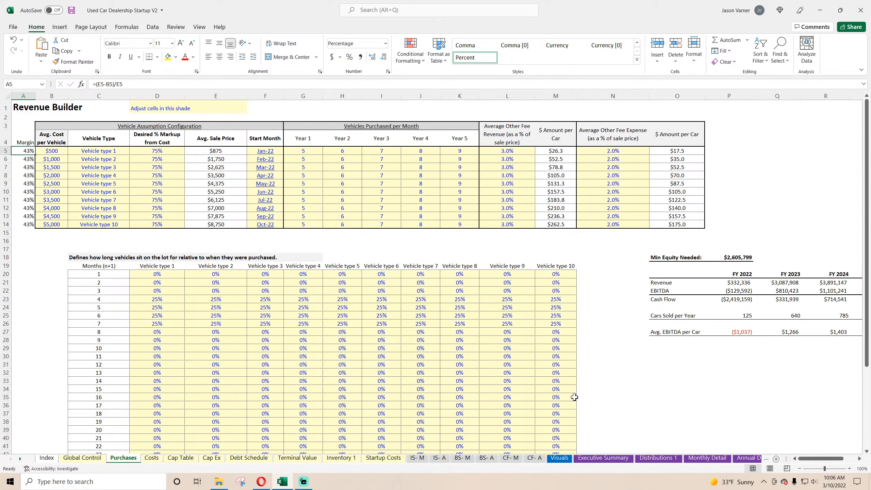
left_click(505, 191)
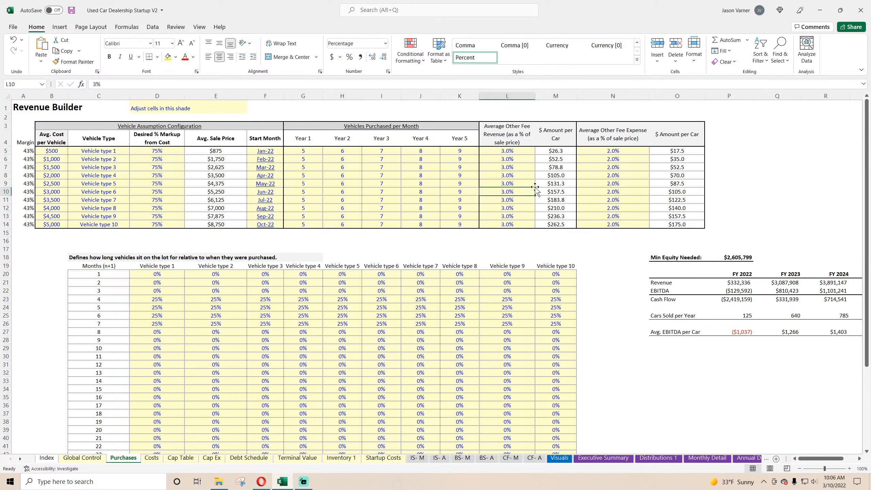
left_click(562, 459)
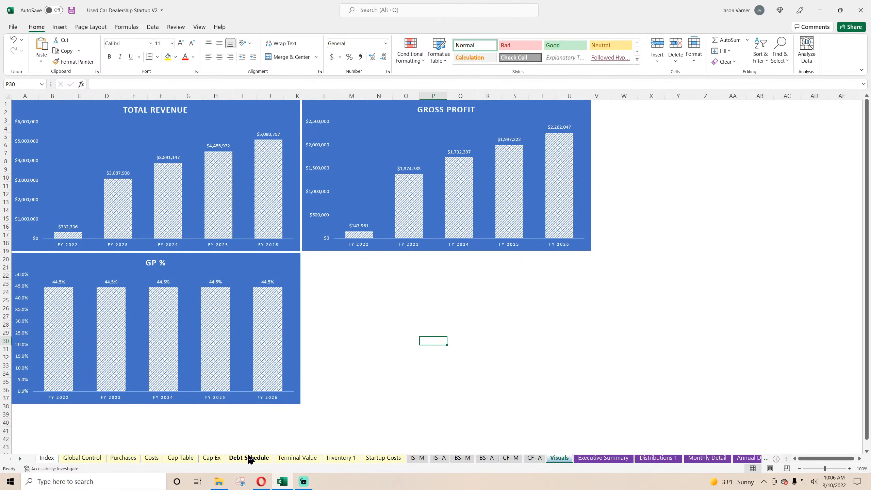
left_click(128, 459)
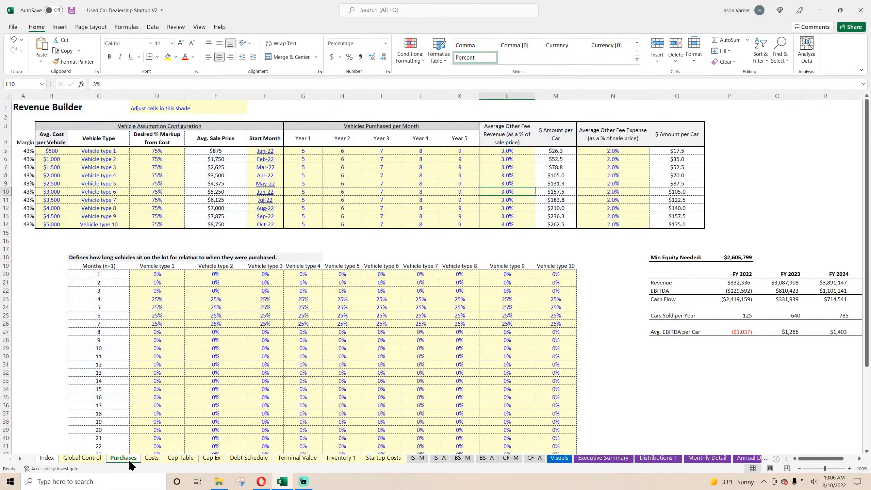
left_click(603, 458)
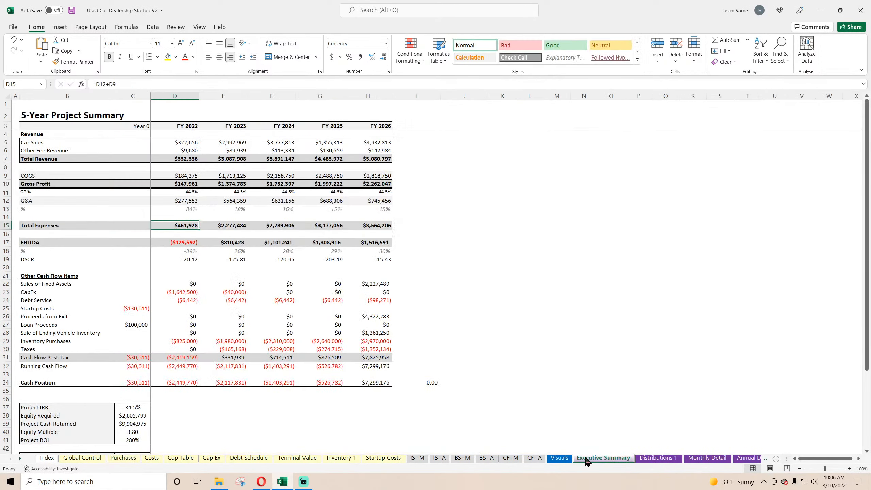
left_click(559, 457)
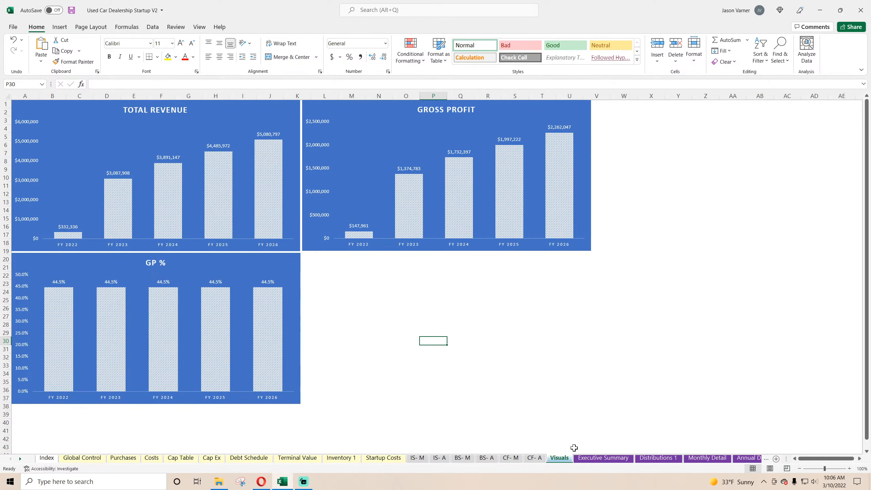
left_click(600, 459)
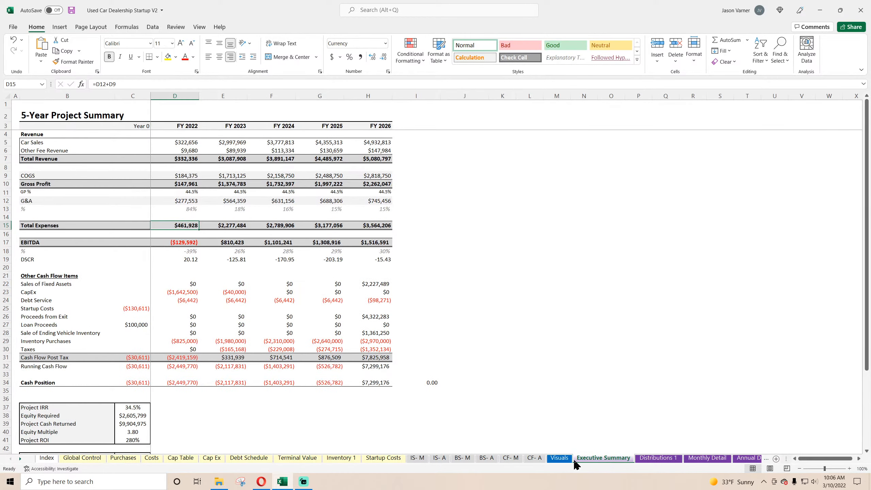
left_click(559, 458)
Duplicate the Gross Profit chart on the Visuals sheet and place the copy directly below it, beside the GP % chart.
left_click(358, 113)
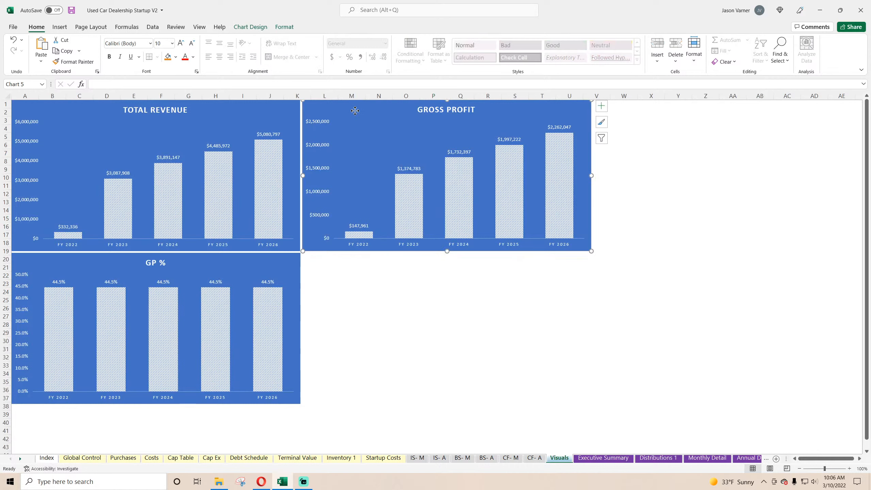
right_click(359, 113)
left_click(381, 129)
right_click(381, 292)
left_click(429, 93)
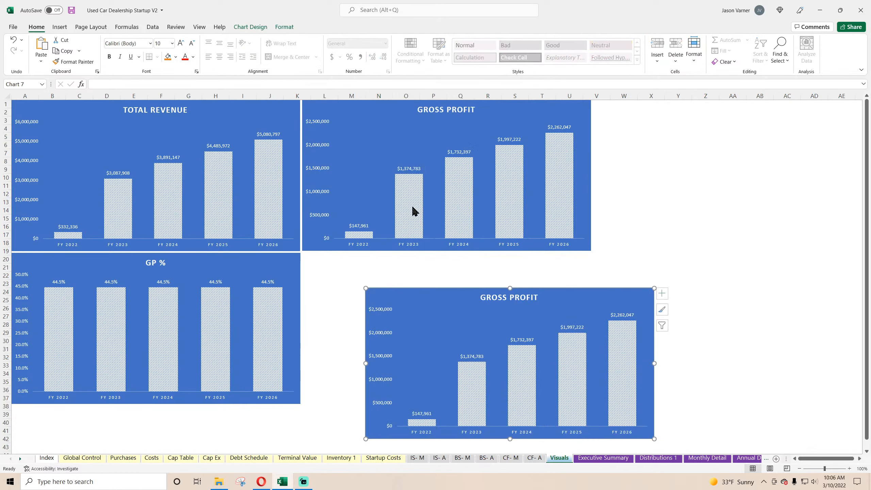
left_click_drag(419, 295, 357, 261)
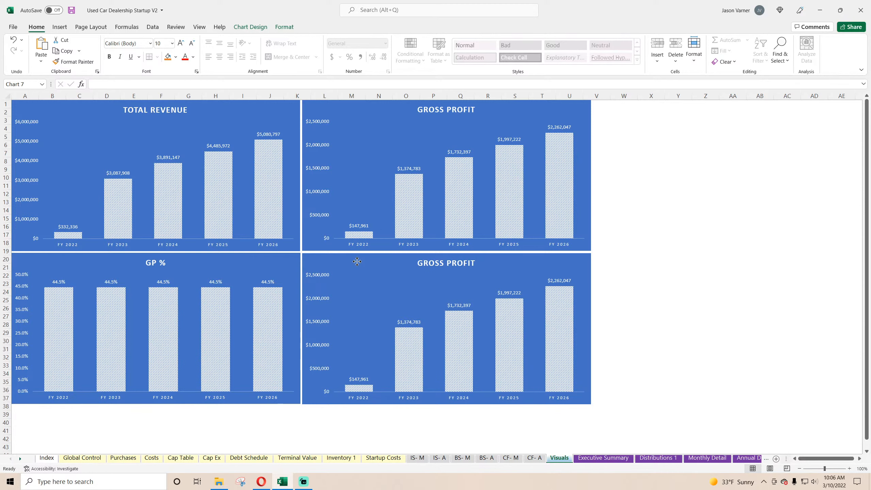
Change the lower Gross Profit copy's series to take its name from Executive Summary B17 (EBITDA) and its values from D17:H17.
right_click(432, 285)
left_click(455, 344)
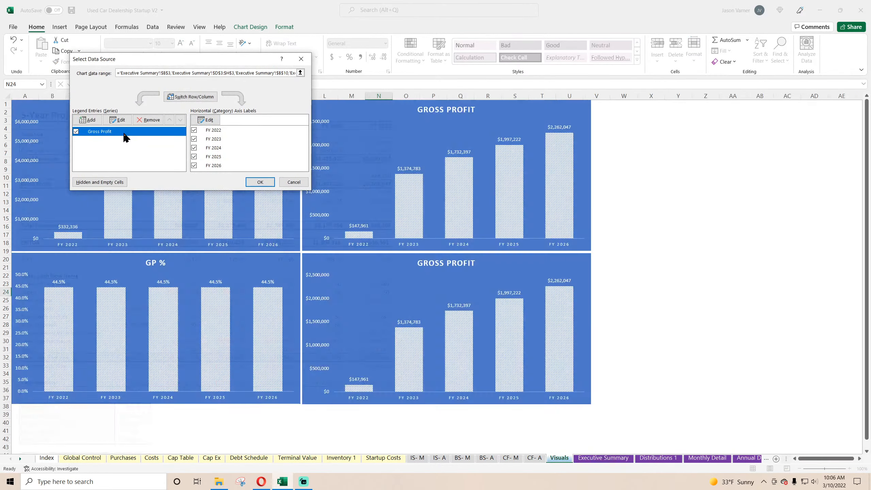
left_click(131, 132)
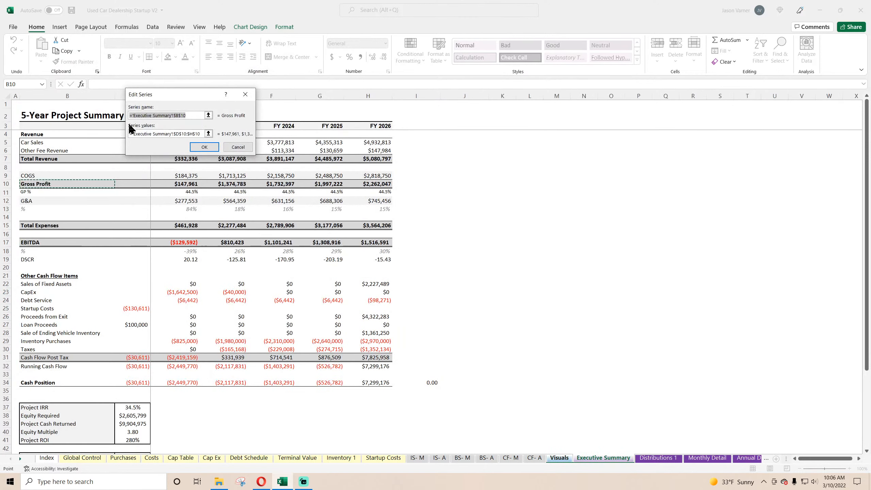
left_click(208, 134)
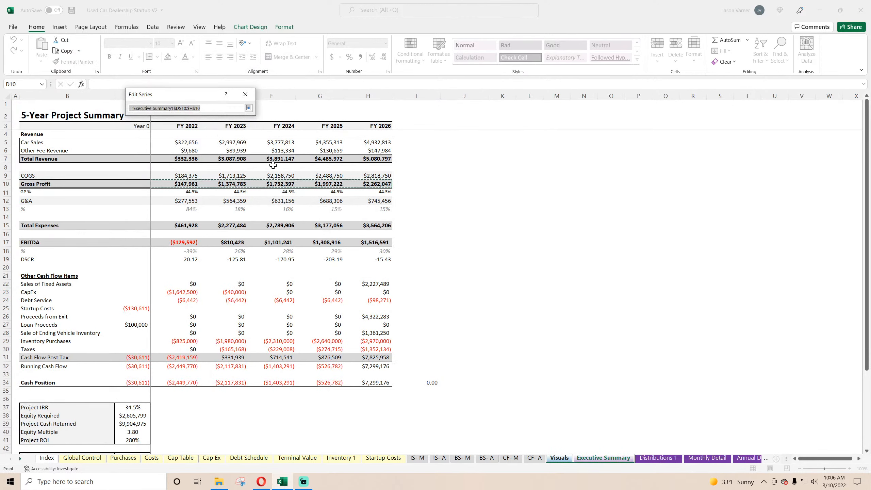
key("BackSpace")
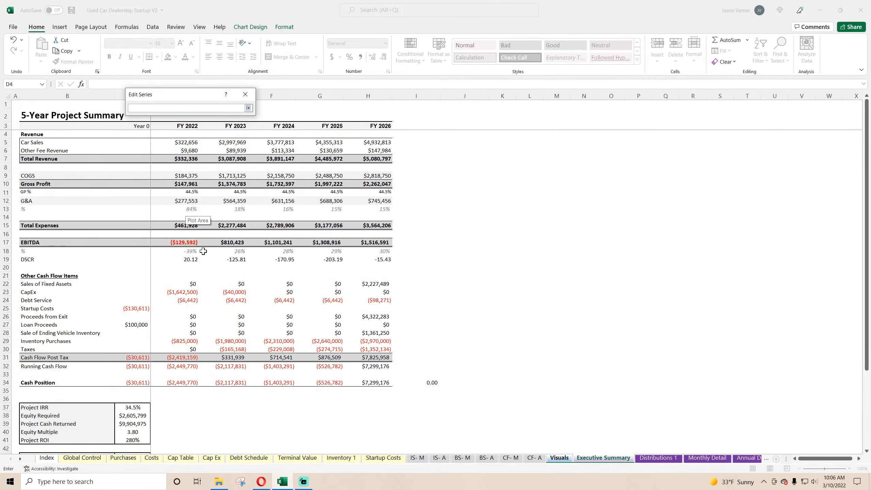
left_click_drag(184, 241, 387, 242)
left_click(248, 108)
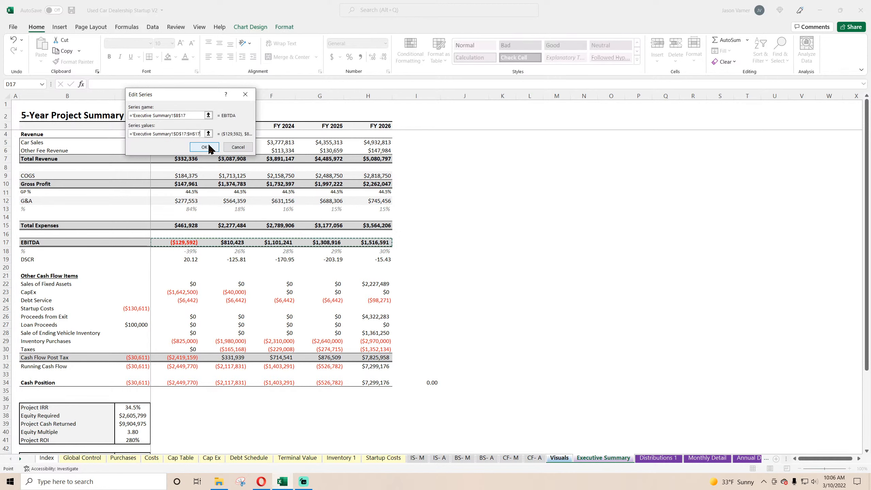
left_click(210, 148)
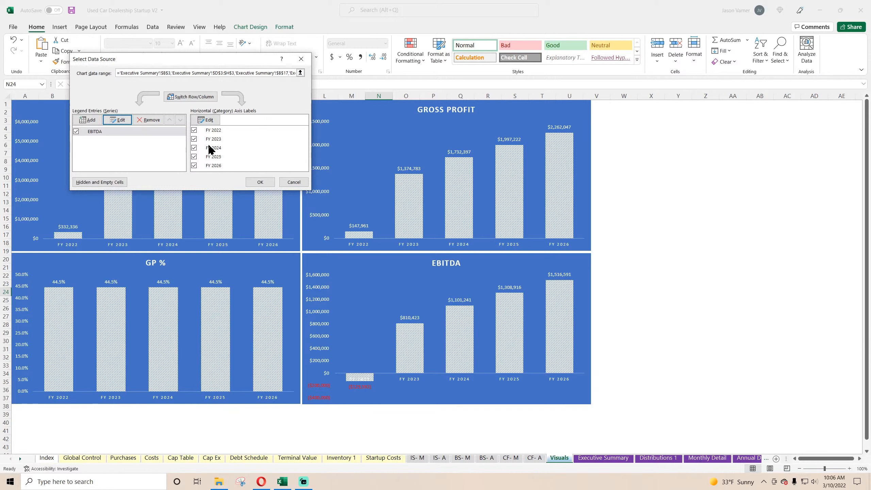
left_click(257, 182)
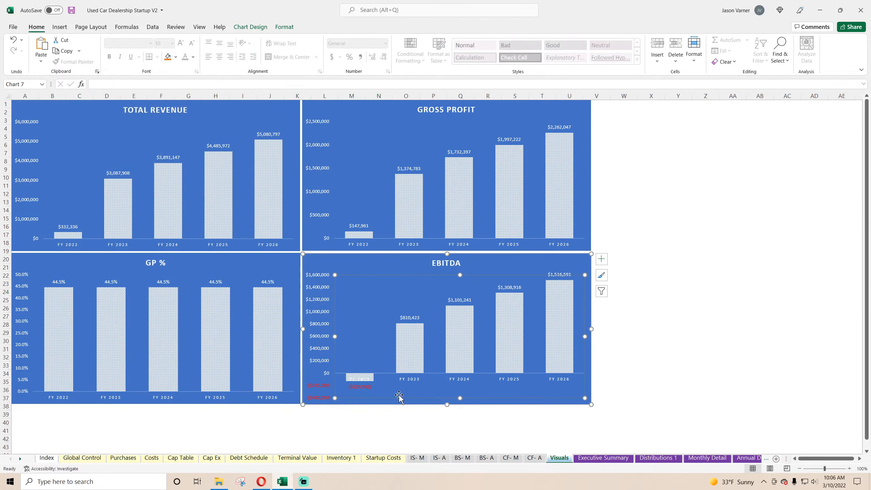
left_click(380, 424)
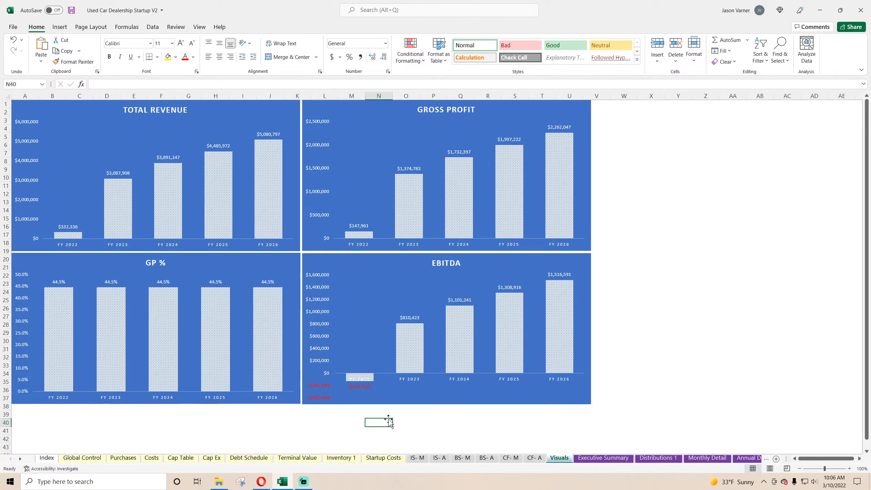
Set the label position of the EBITDA chart's horizontal axis to Low.
right_click(418, 378)
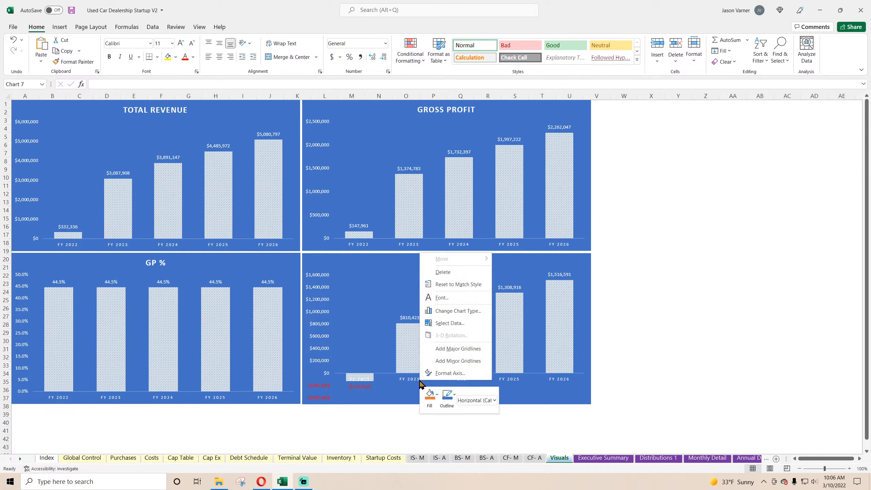
left_click(454, 374)
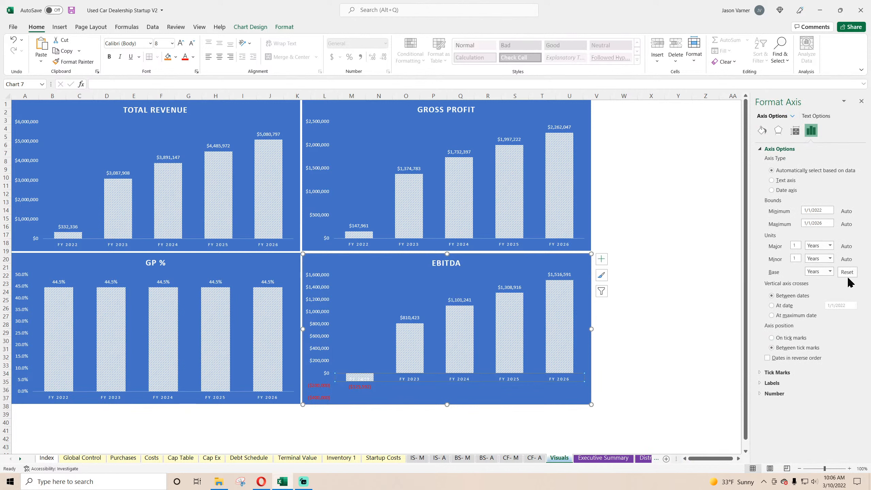
left_click(773, 384)
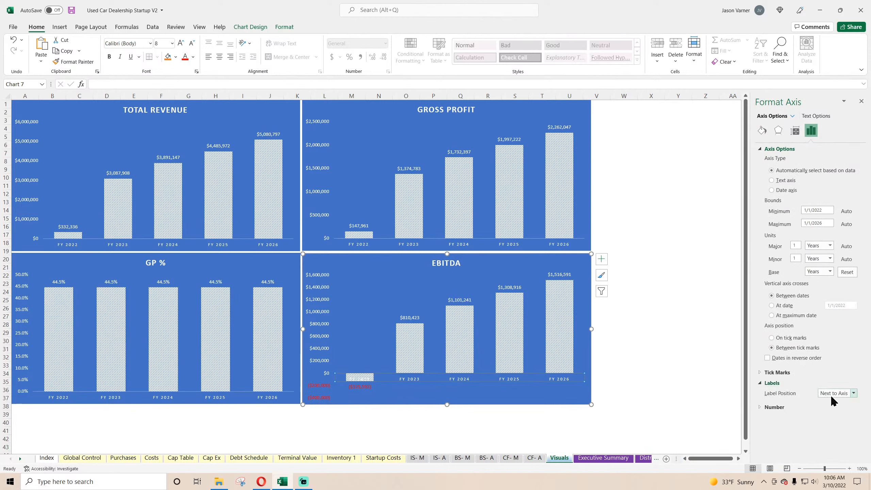
left_click(836, 393)
left_click(834, 419)
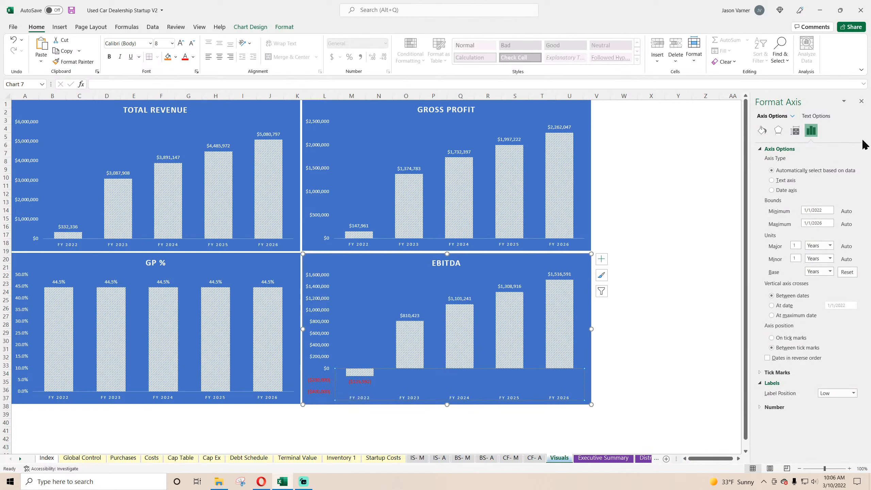
left_click(862, 102)
left_click(737, 267)
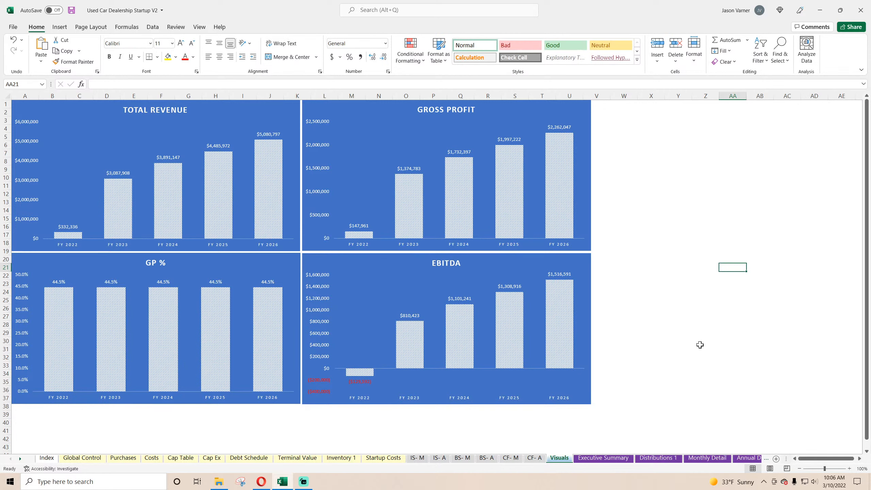
Save the workbook.
right_click(419, 246)
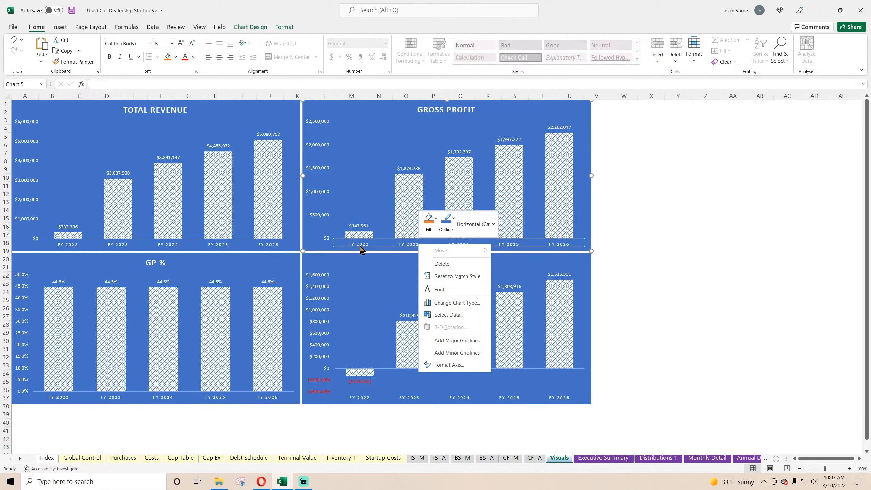
left_click(42, 28)
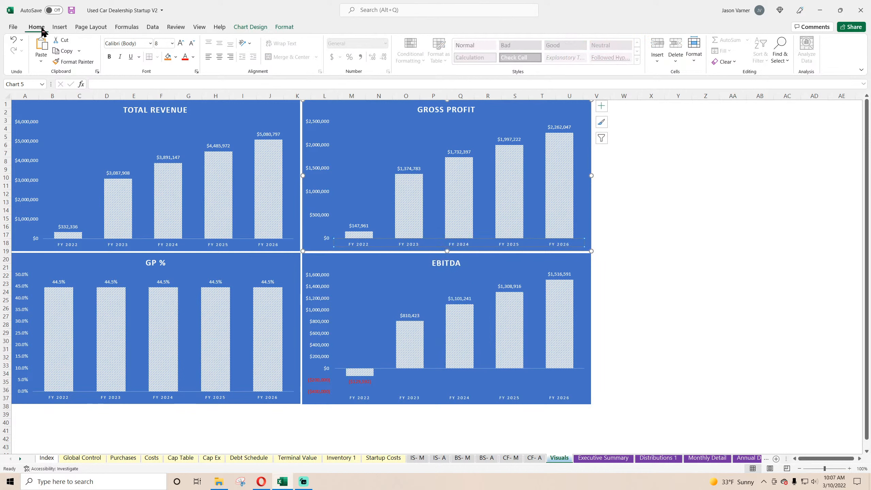
left_click(72, 10)
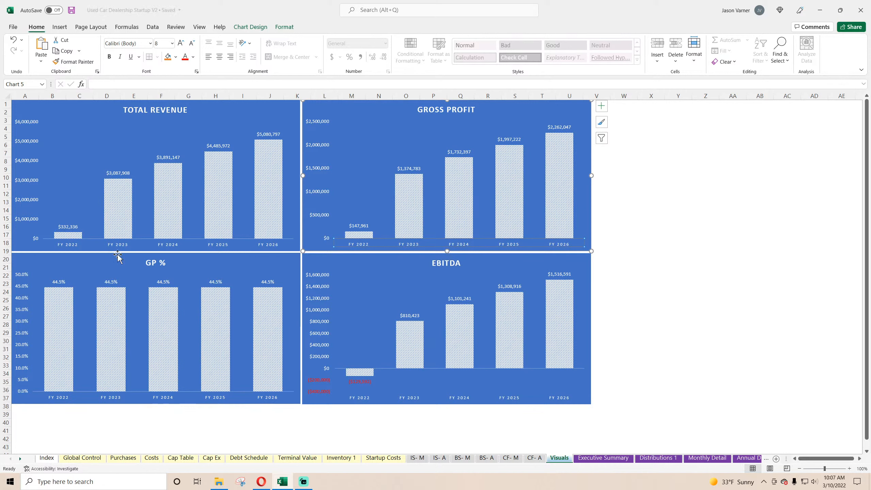
left_click(664, 277)
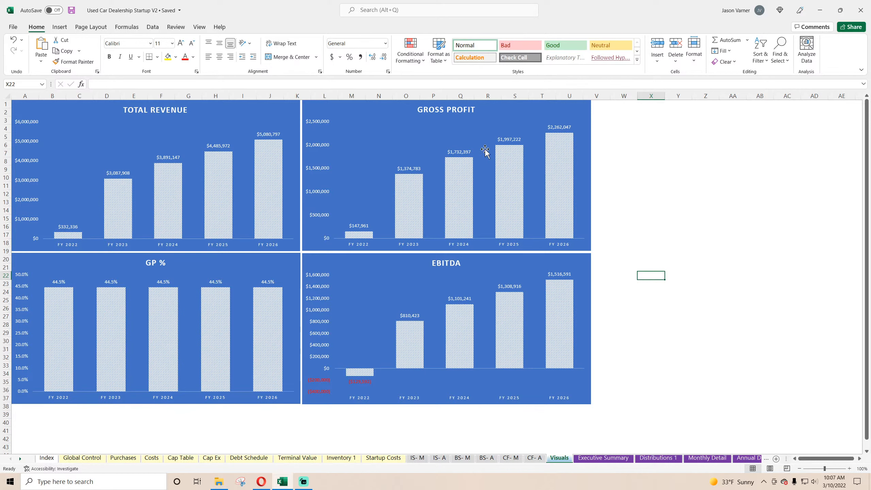
Duplicate the Gross Profit chart on the Visuals sheet and place the copy directly below the GP % chart.
left_click(603, 458)
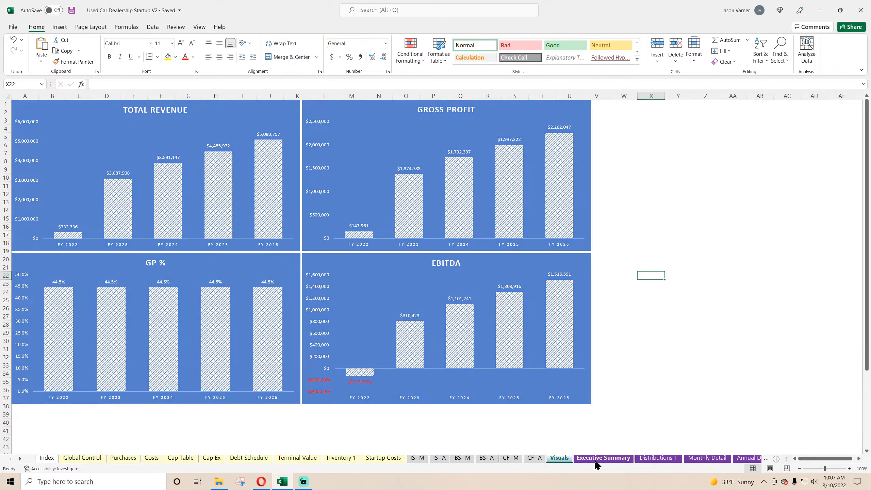
left_click(558, 459)
left_click(331, 119)
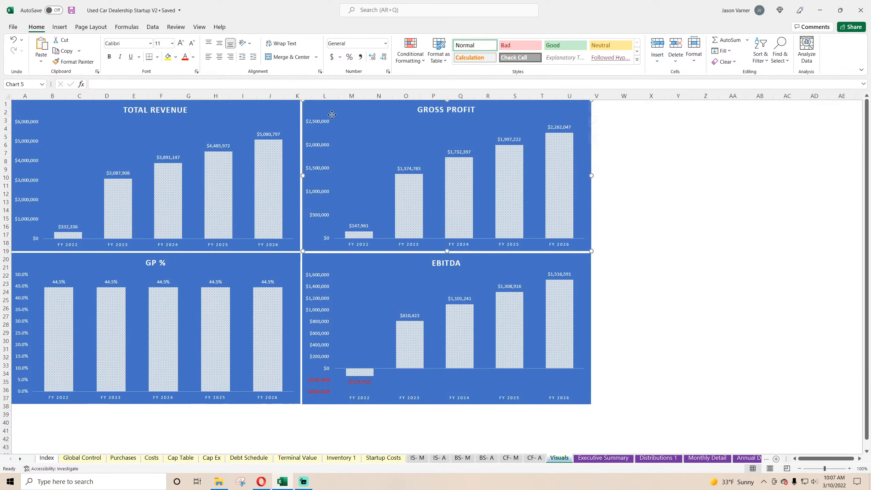
right_click(358, 115)
left_click(385, 133)
scroll(223, 253, "down", 7)
right_click(190, 275)
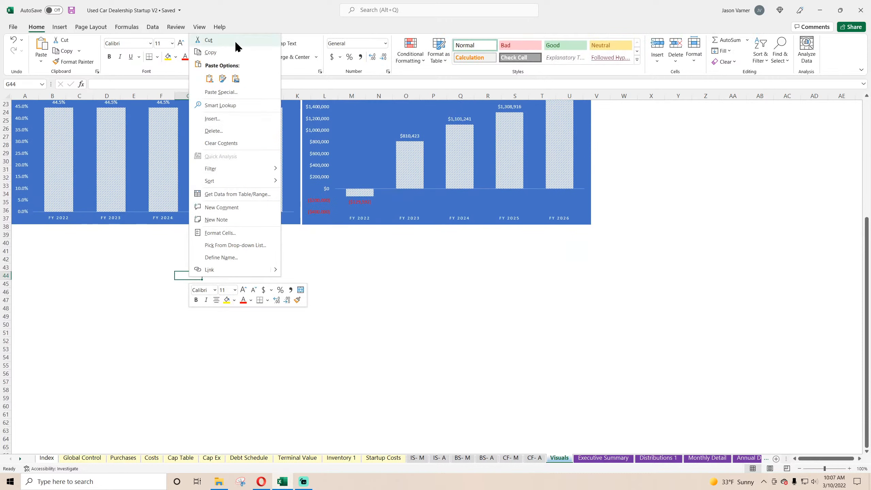
left_click(207, 74)
left_click_drag(331, 286, 114, 238)
right_click(123, 255)
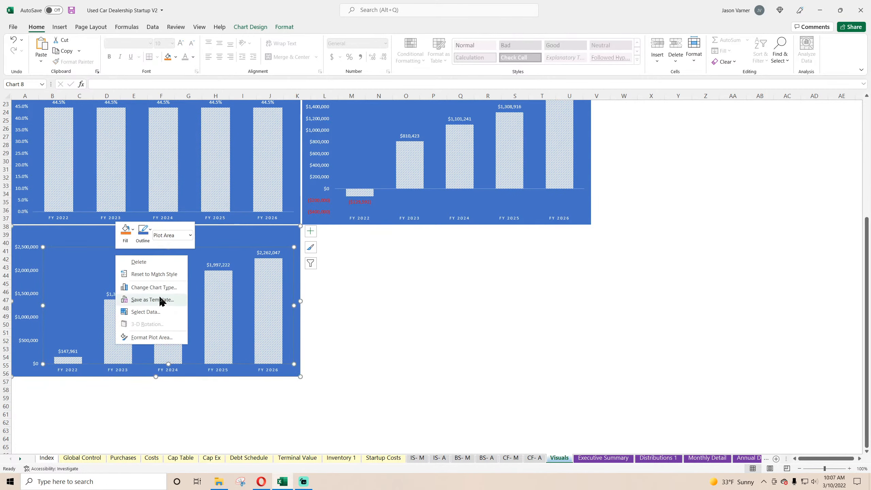
left_click(161, 300)
left_click(126, 132)
left_click(118, 119)
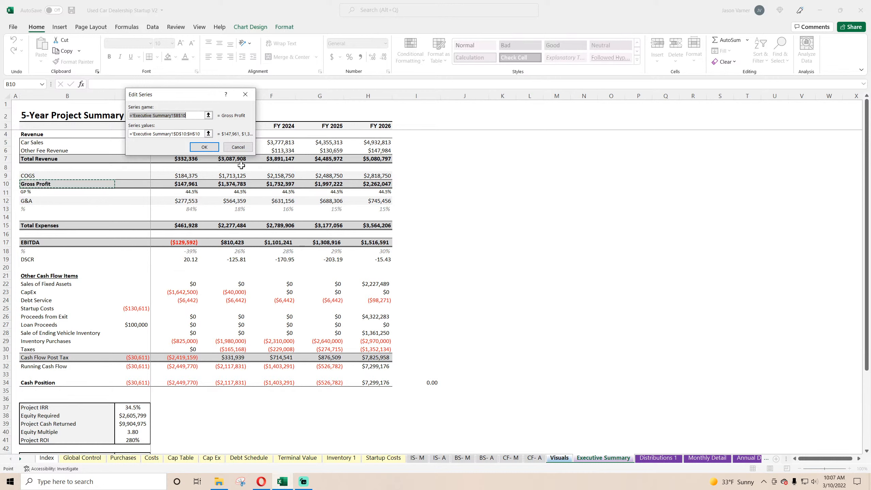
left_click(240, 151)
left_click(296, 184)
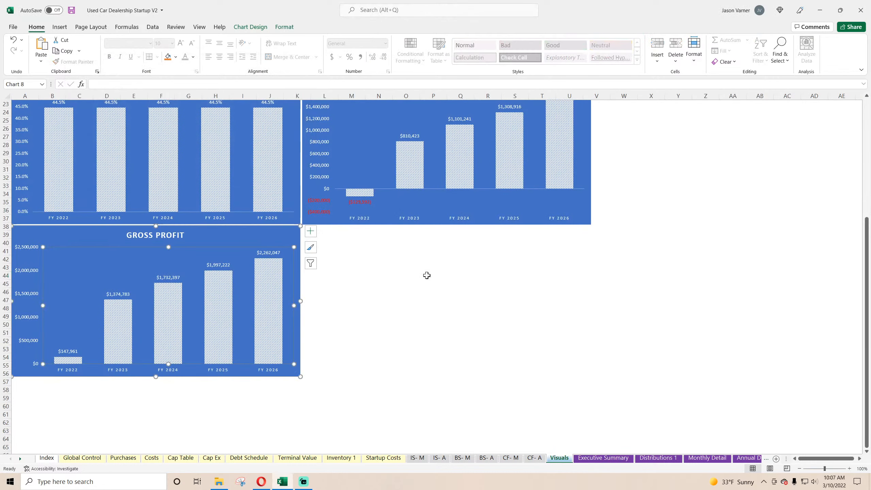
left_click(507, 356)
On the Executive Summary sheet, change the DSCR formula in D19 to =IFERROR(D17/-D24,"") and fill it across to H19.
left_click(603, 458)
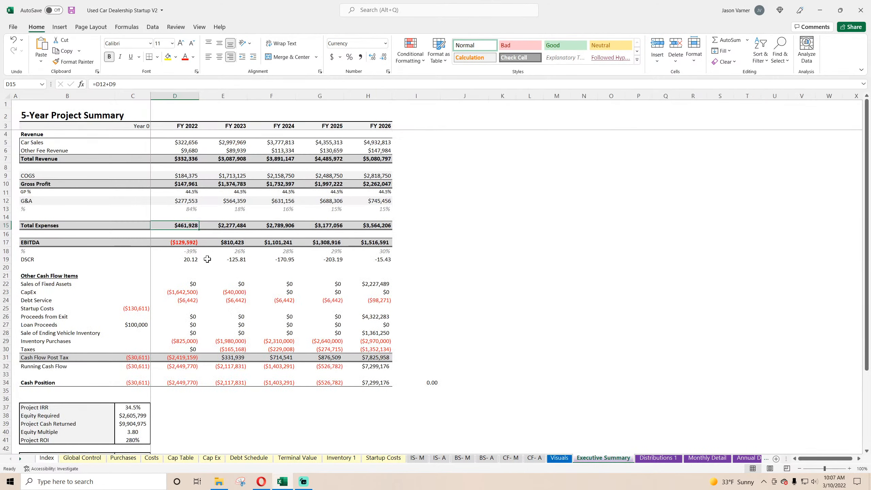
left_click(188, 260)
left_click(146, 84)
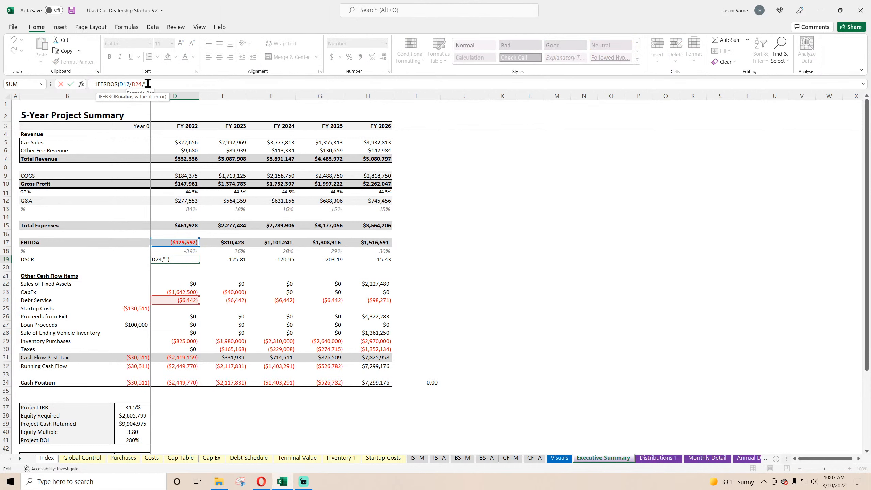
type("-")
key("Return")
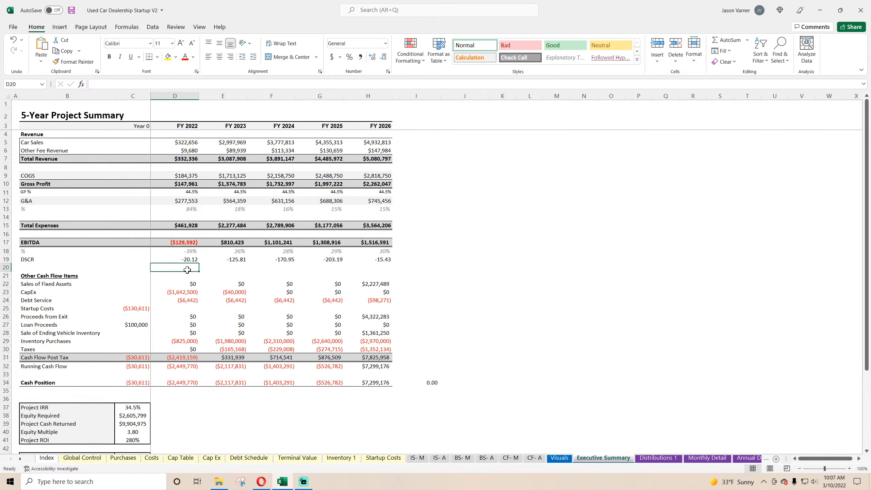
left_click(192, 259)
left_click_drag(199, 263, 387, 263)
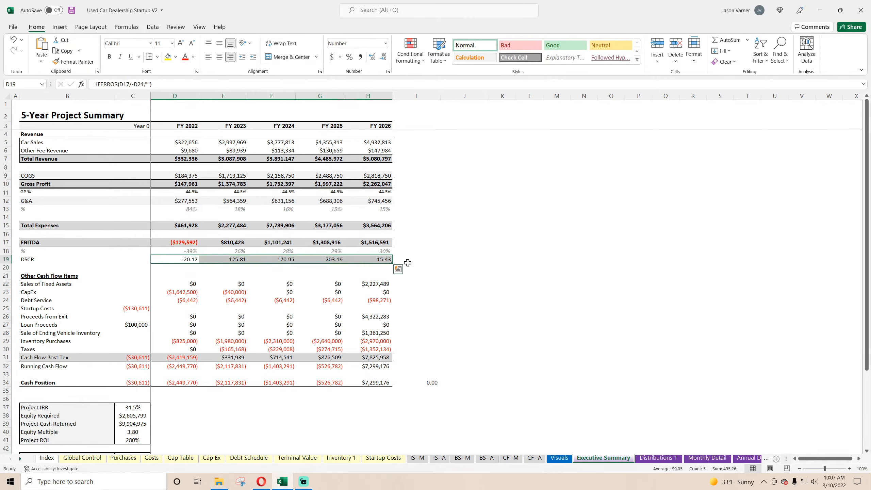
double_click(237, 260)
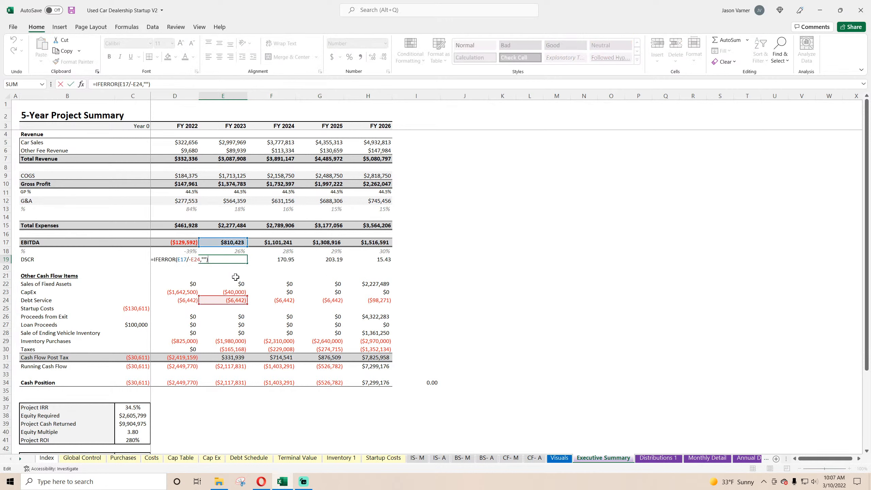
key("Return")
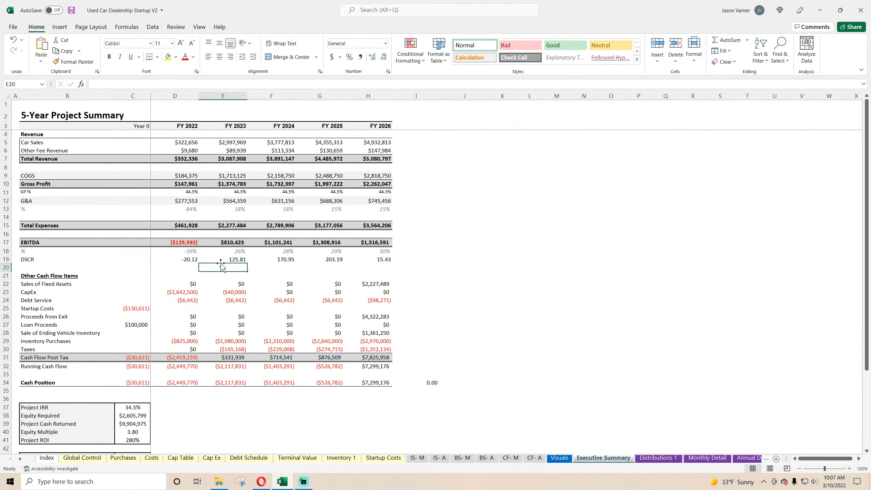
left_click(207, 260)
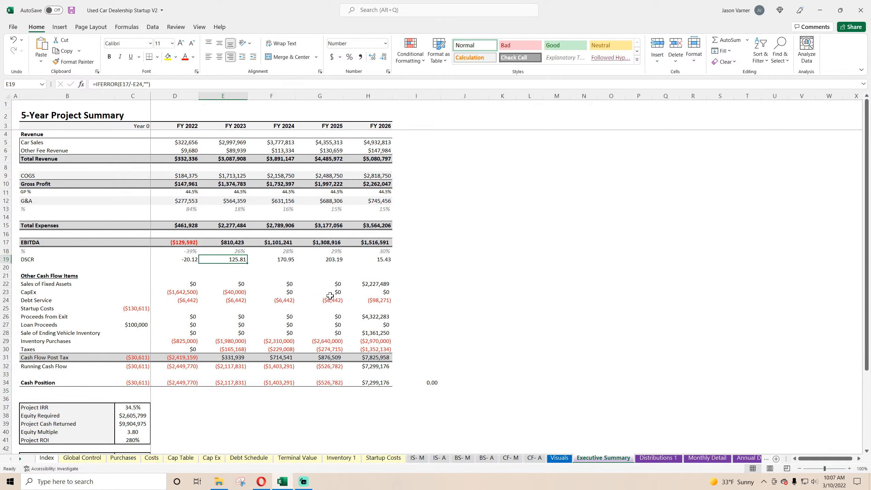
Duplicate the lower Gross Profit chart on the Visuals sheet and place the copy beside it, directly below the EBITDA chart.
left_click(559, 457)
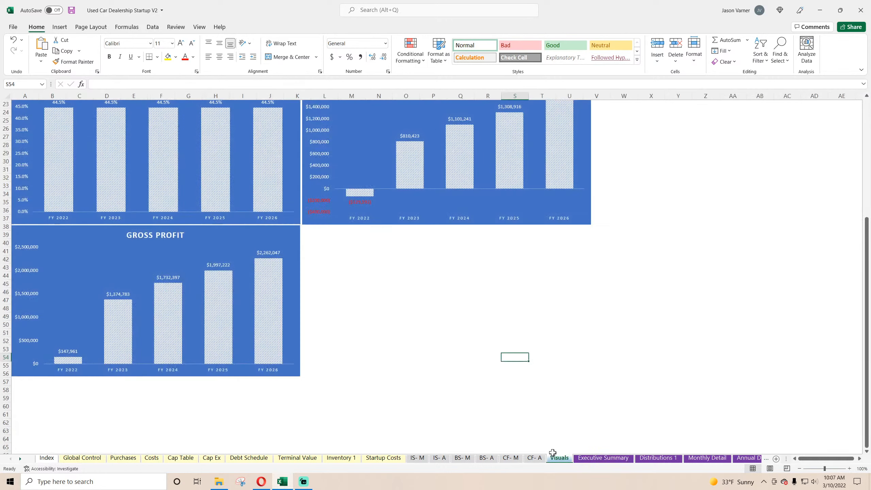
left_click(245, 243)
right_click(240, 227)
left_click(359, 241)
right_click(359, 241)
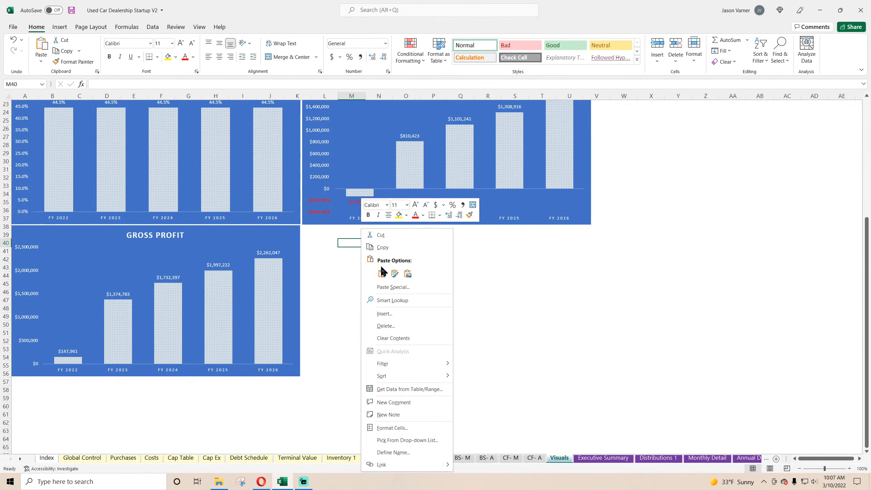
left_click(382, 272)
left_click_drag(398, 259, 366, 237)
left_click_drag(365, 236, 366, 236)
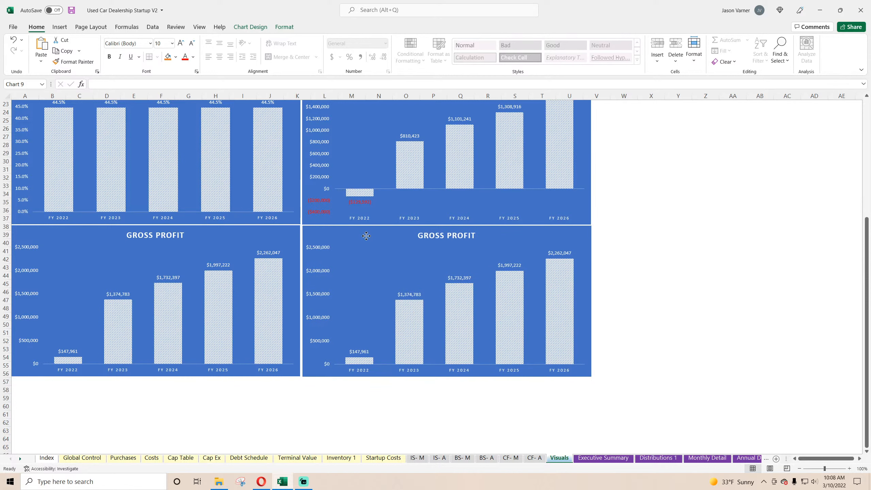
Point the Gross Profit copy below the EBITDA chart to Cash Flow Post Tax on Executive Summary, with name B31 and values C31:H31.
right_click(394, 253)
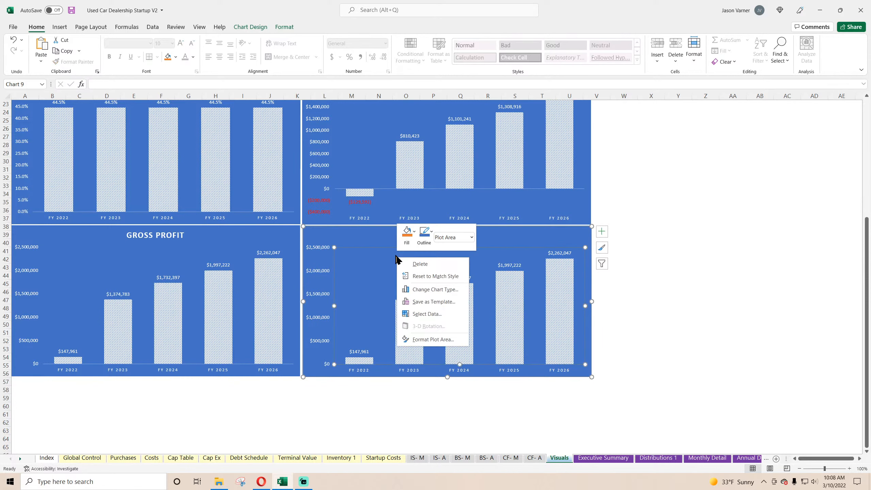
left_click(422, 314)
left_click(118, 119)
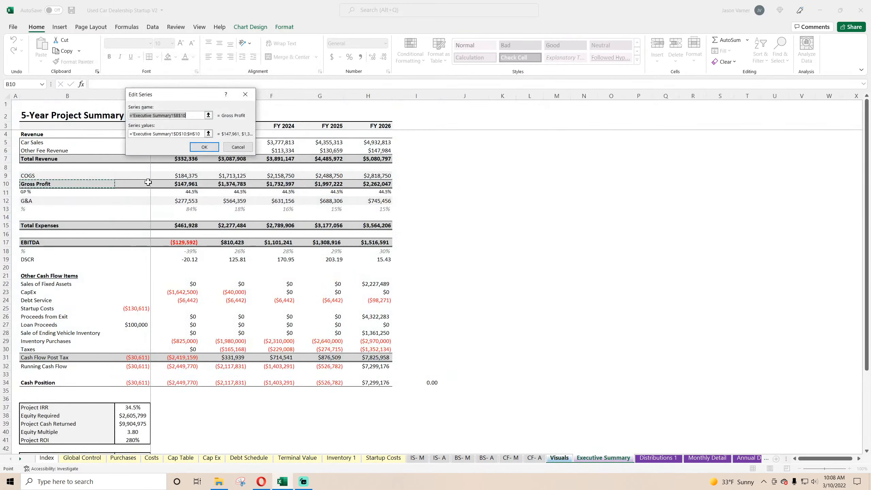
key("Delete")
left_click(45, 356)
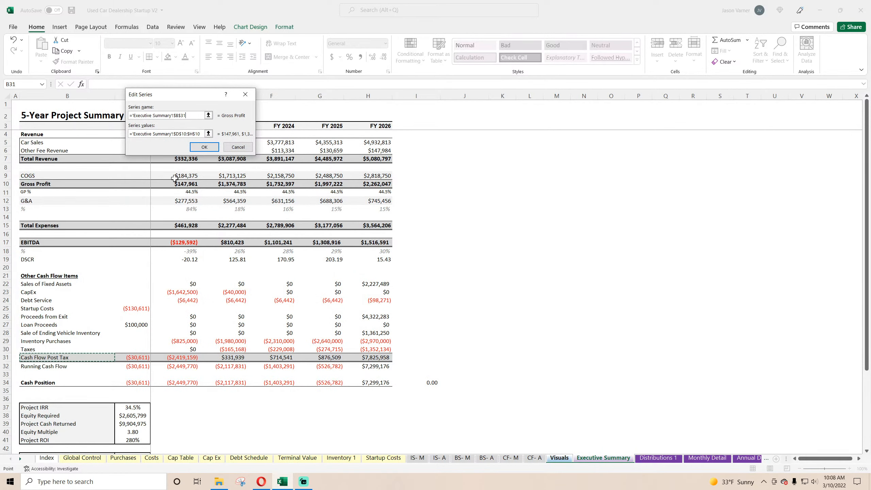
left_click(208, 134)
key("Delete")
left_click_drag(134, 356, 389, 358)
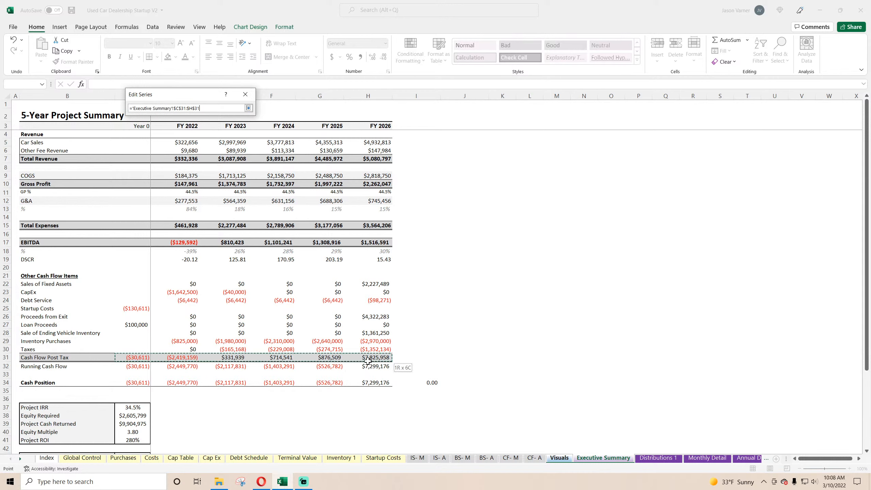
left_click(249, 108)
left_click(213, 147)
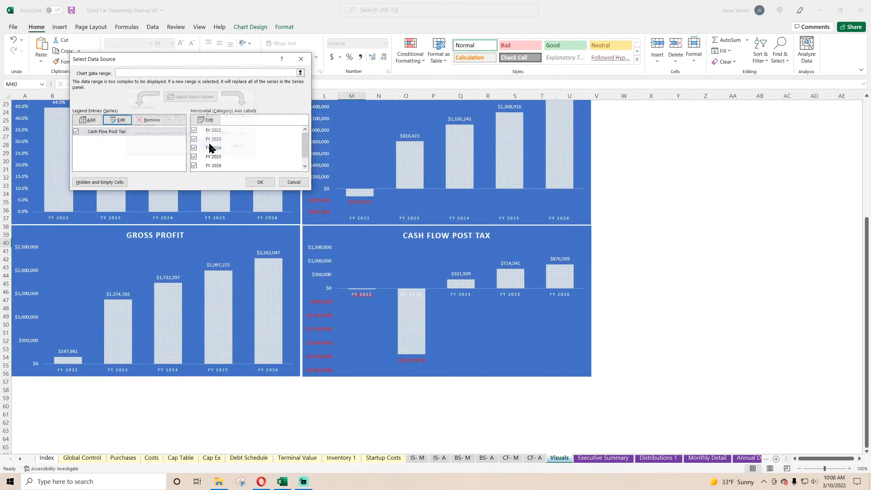
Set the Cash Flow Post Tax chart's horizontal axis labels to Executive Summary C3:H3, covering Year 0 to FY 2026.
left_click(221, 119)
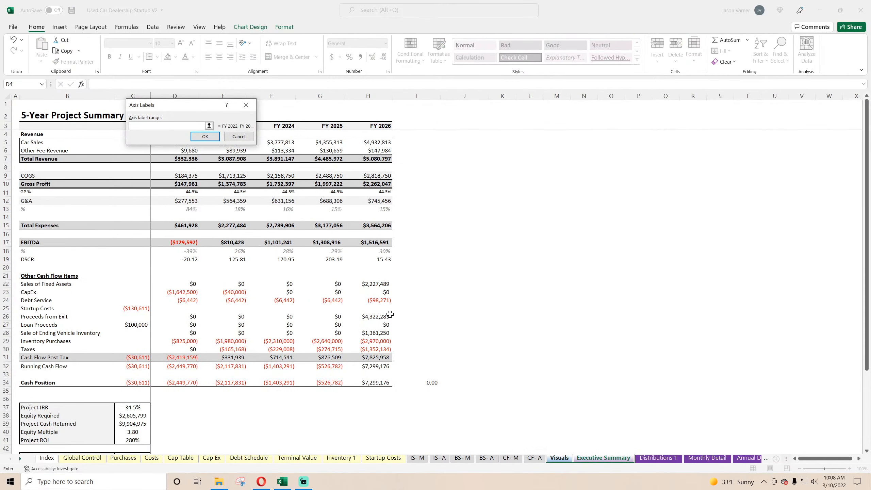
left_click(378, 125)
left_click_drag(377, 126, 122, 126)
left_click(216, 136)
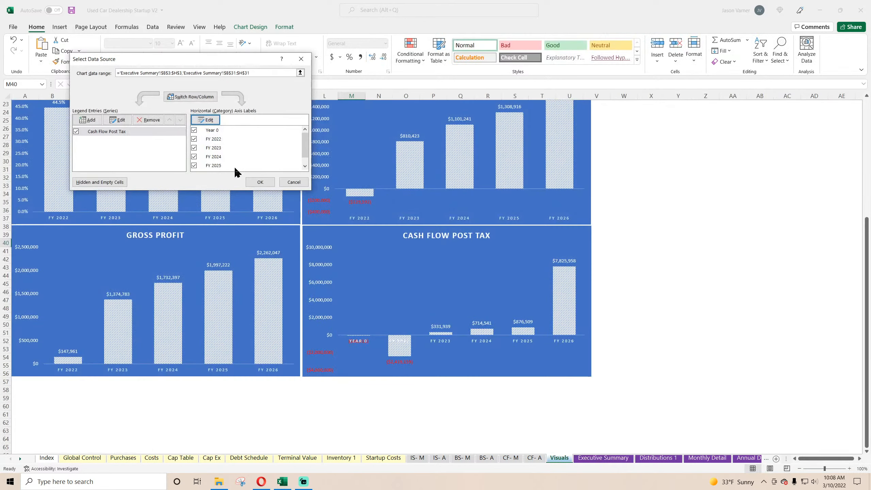
left_click(259, 182)
Set the label position of the Cash Flow Post Tax chart's horizontal axis to Low.
right_click(443, 343)
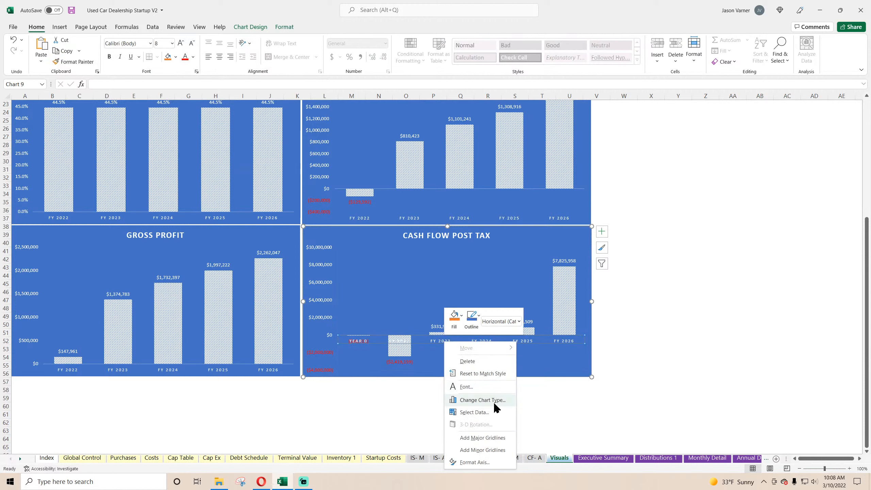
left_click(487, 464)
left_click(837, 365)
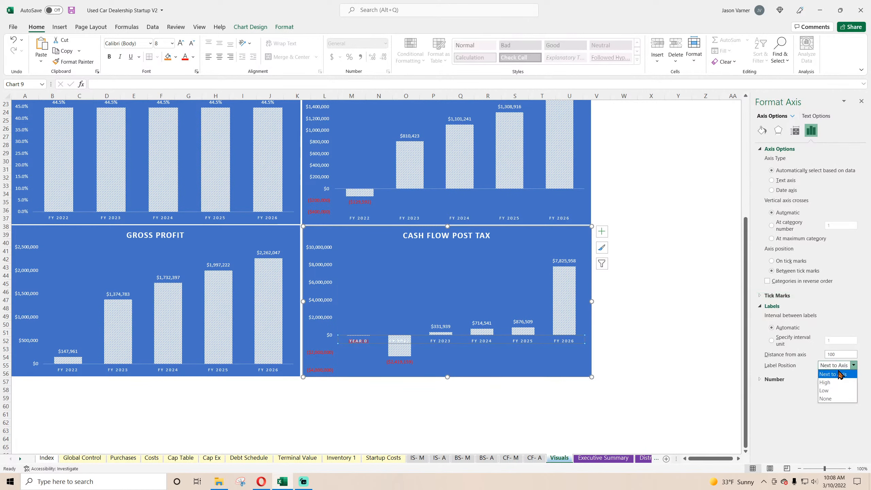
left_click(834, 391)
left_click(862, 101)
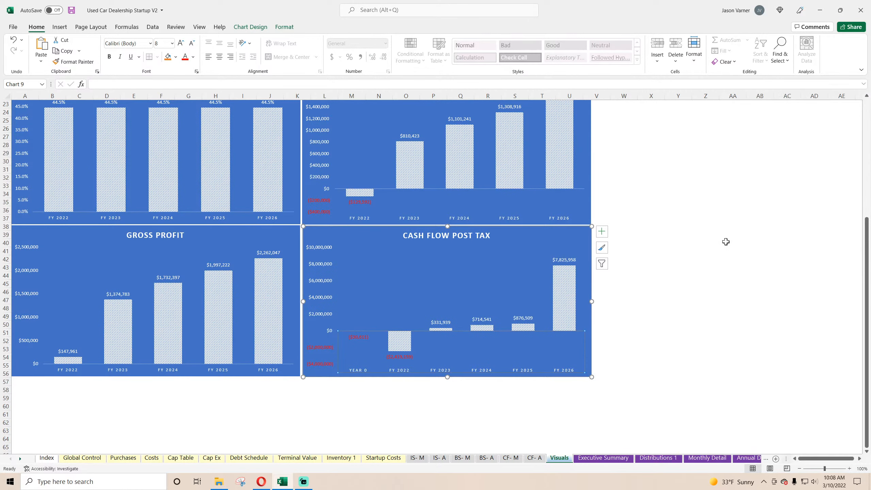
left_click(733, 243)
Retitle the Cash Flow Post Tax chart as ANNUAL CASH FLOW.
left_click(436, 235)
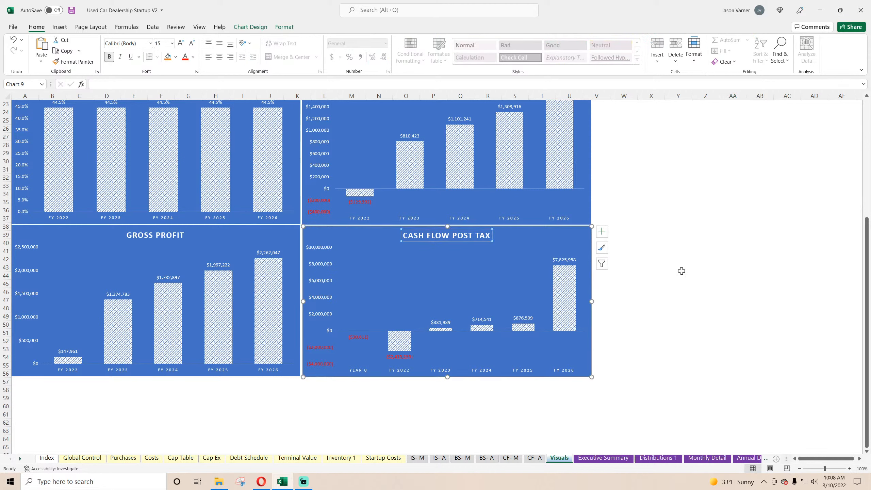
left_click(698, 273)
left_click(453, 236)
left_click_drag(451, 236, 499, 236)
key("BackSpace")
left_click(709, 290)
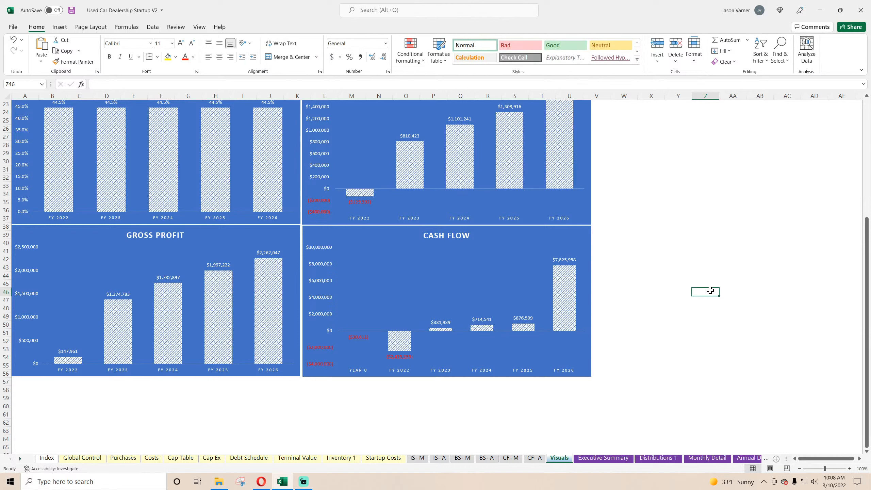
left_click(446, 236)
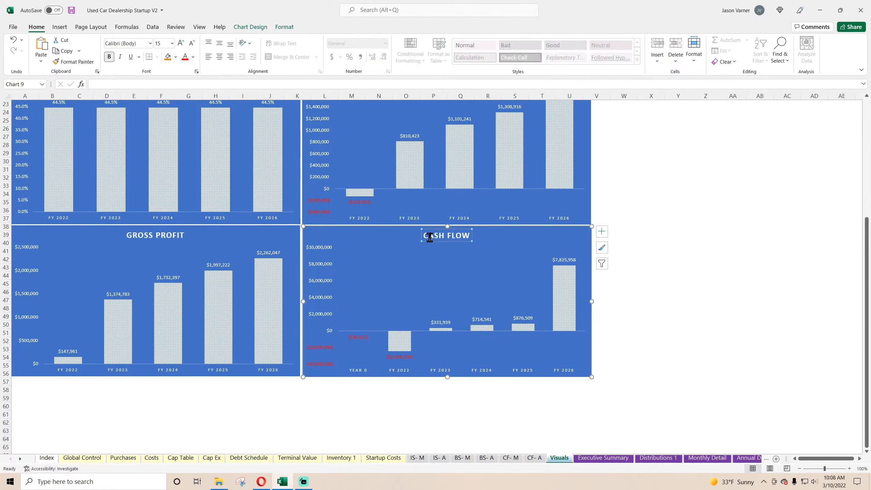
type("ANNUAL")
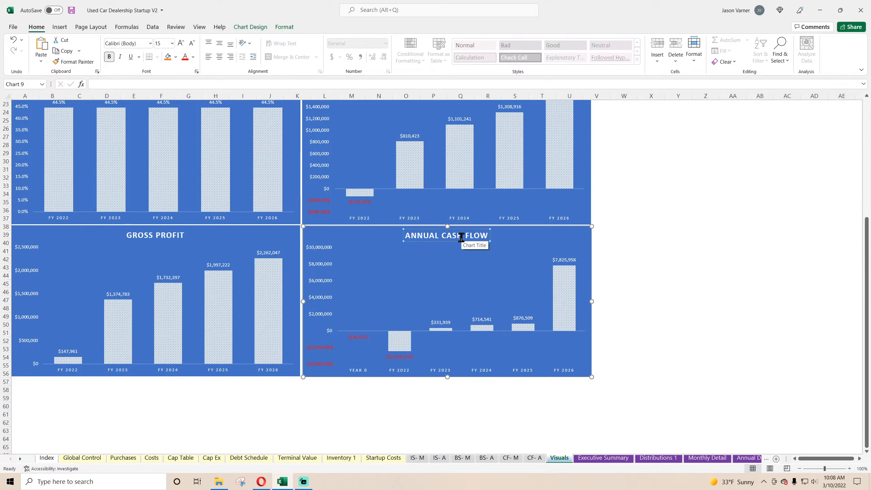
left_click(642, 300)
Retitle the EBITDA chart as ANNUAL EBITDA and the upper Gross Profit chart as ANNUAL GROSS PROFIT.
scroll(521, 223, "up", 7)
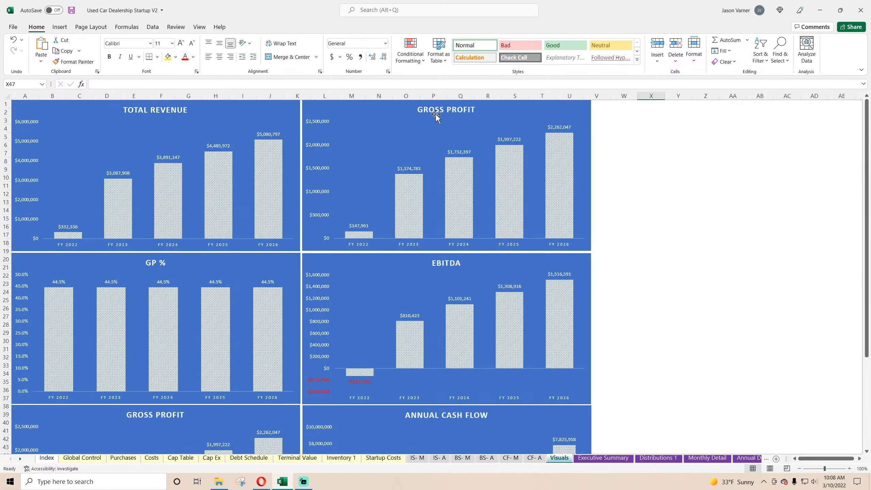
left_click(447, 266)
left_click(433, 263)
type("A")
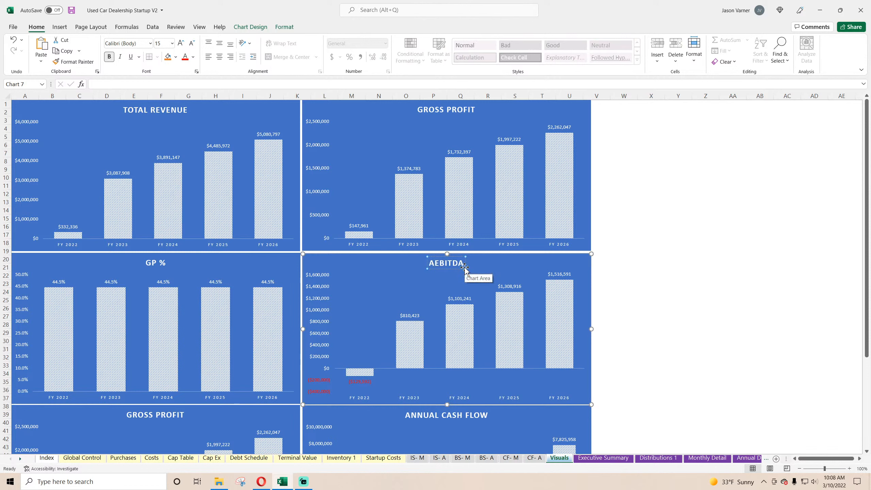
type("NNUAL")
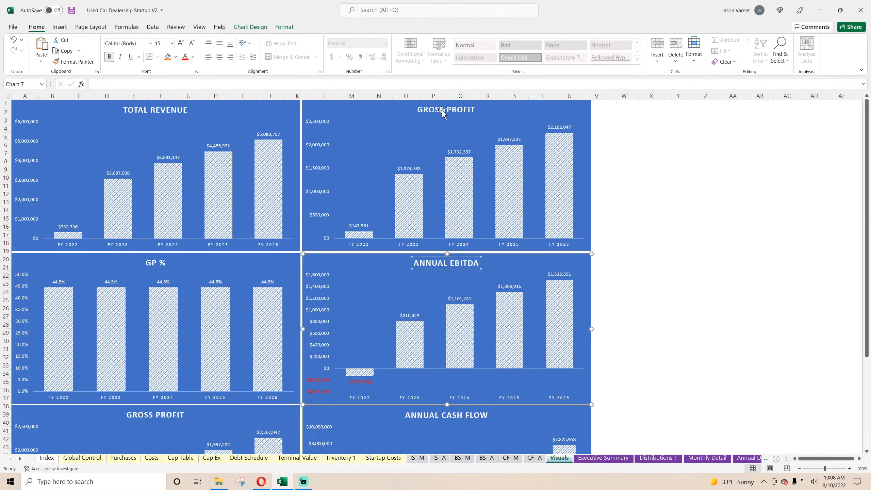
left_click(419, 110)
left_click(419, 110)
type("ANNUAL")
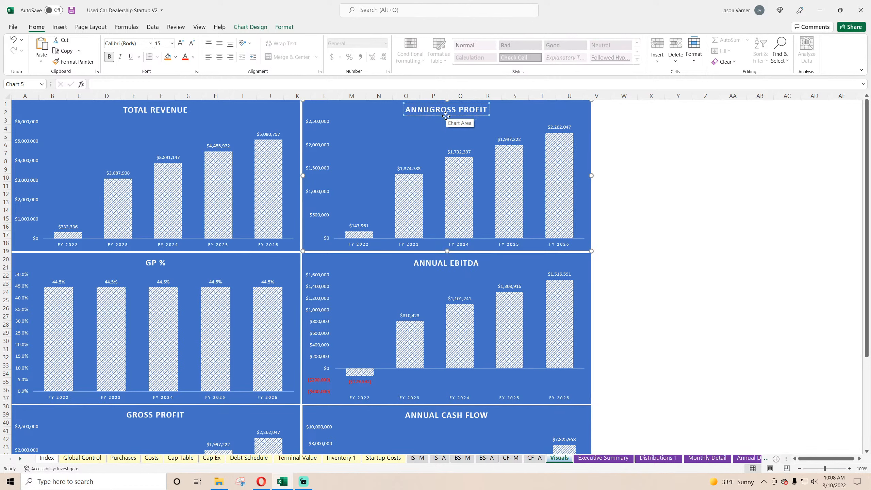
Retitle the Total Revenue chart as ANNUAL REVENUE and save the workbook.
left_click(127, 110)
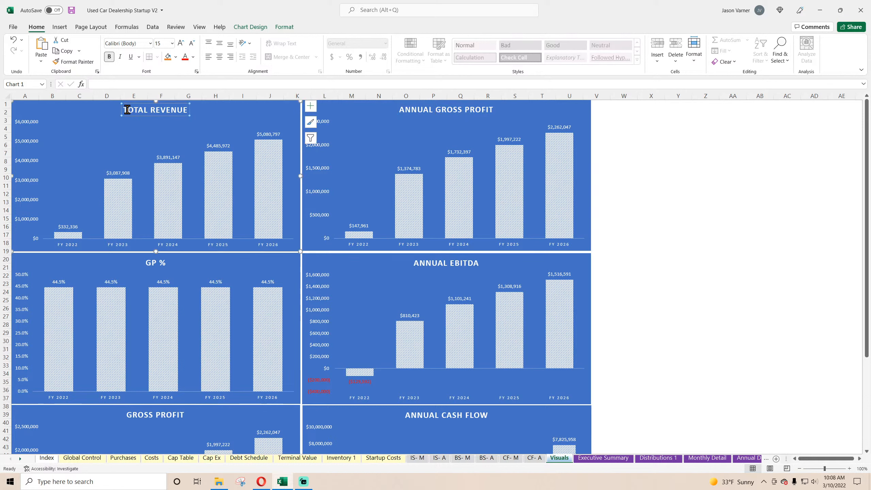
left_click_drag(146, 111, 134, 111)
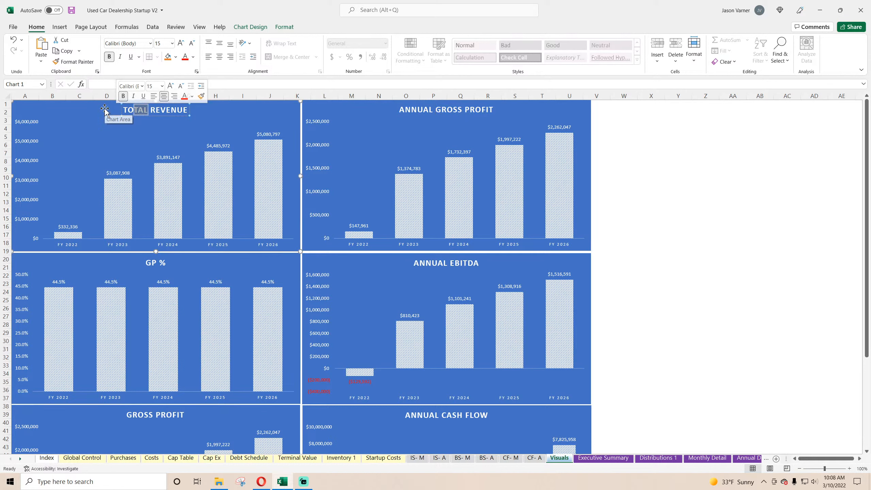
key("BackSpace")
key("BackSpace")
type("ANNUAL")
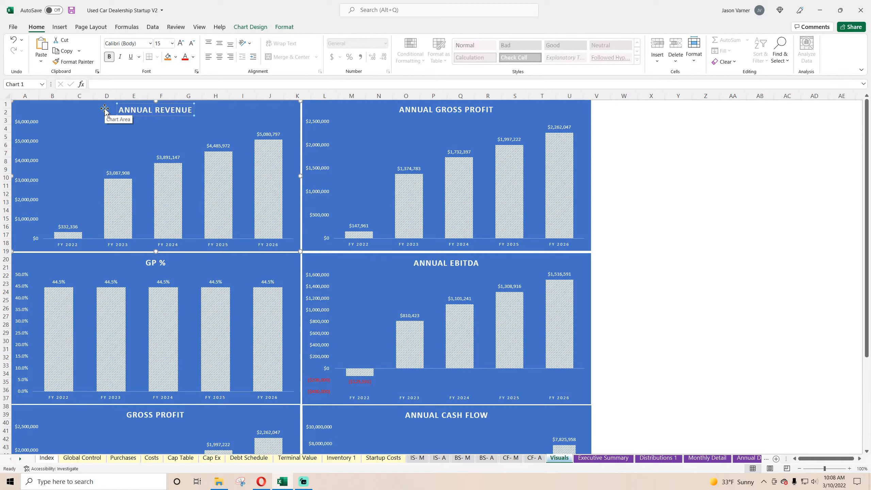
left_click(743, 253)
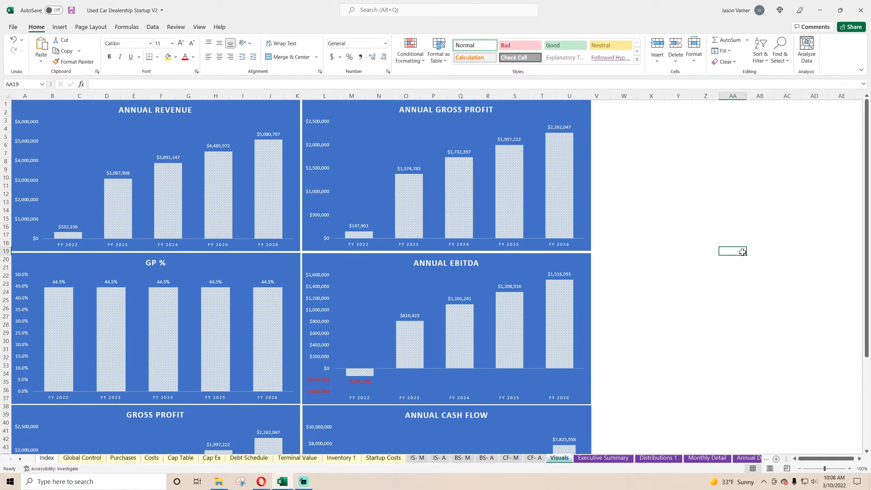
left_click(72, 10)
Duplicate the Annual Revenue chart and place the copy directly below the lower Gross Profit chart.
scroll(294, 211, "down", 7)
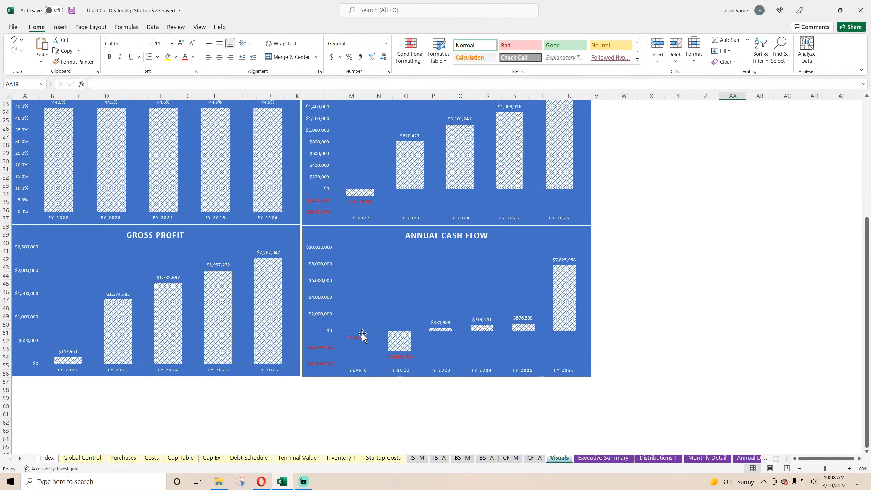
scroll(253, 227, "up", 7)
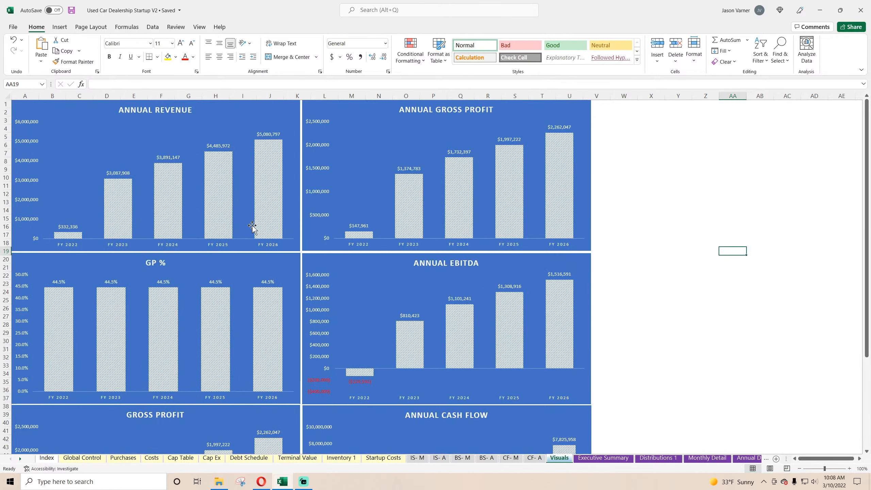
left_click(209, 111)
right_click(209, 110)
key("Escape")
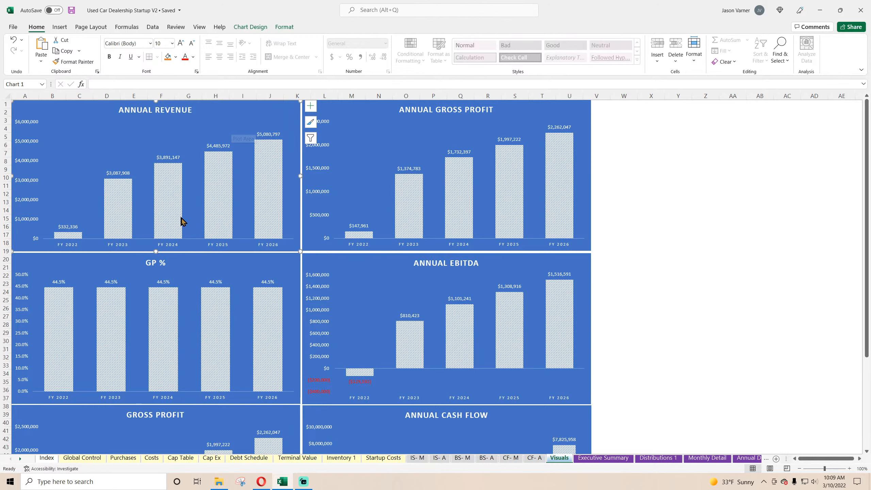
scroll(181, 221, "down", 15)
right_click(181, 233)
key("Escape")
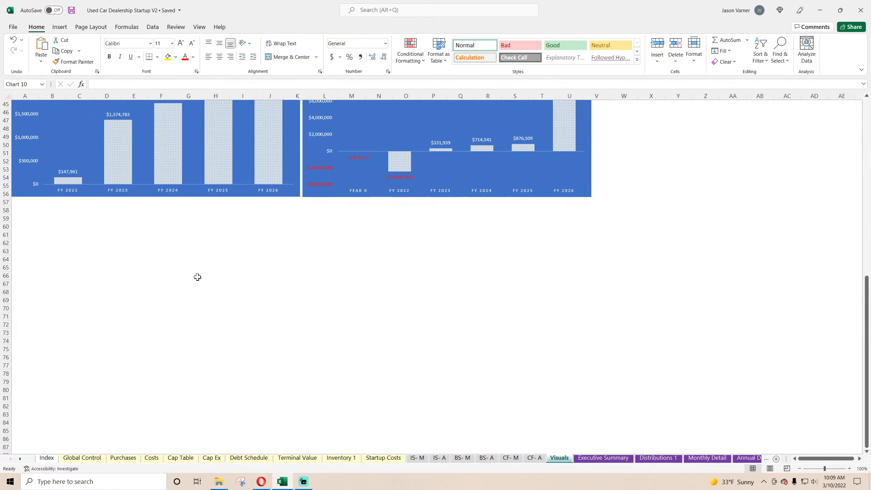
key("ctrl+v")
left_click_drag(263, 240, 102, 212)
scroll(326, 269, "up", 11)
scroll(327, 268, "down", 11)
right_click(150, 228)
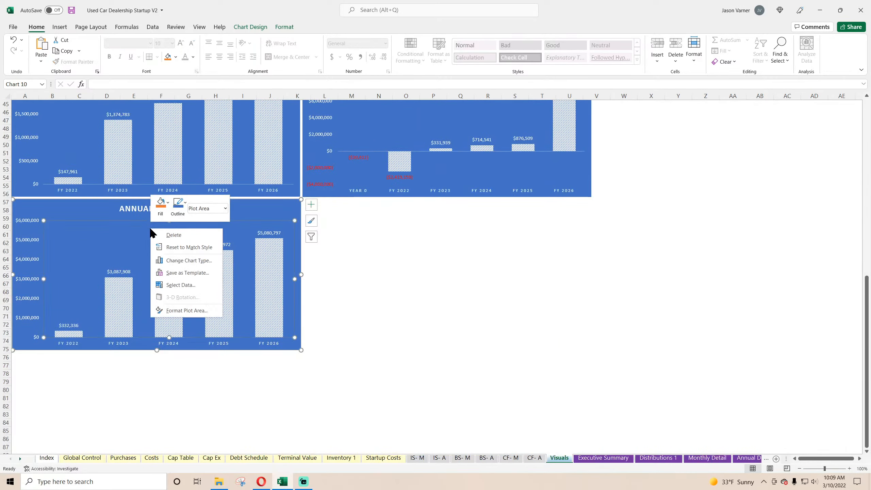
left_click(180, 284)
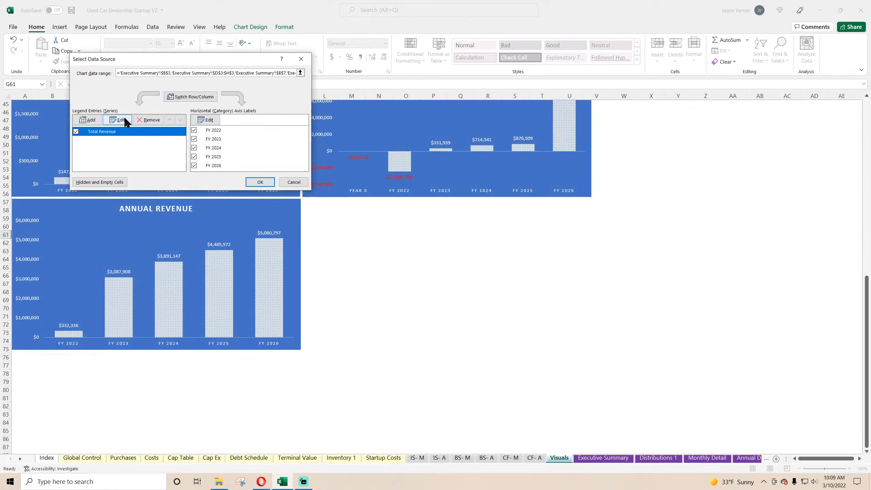
left_click(124, 119)
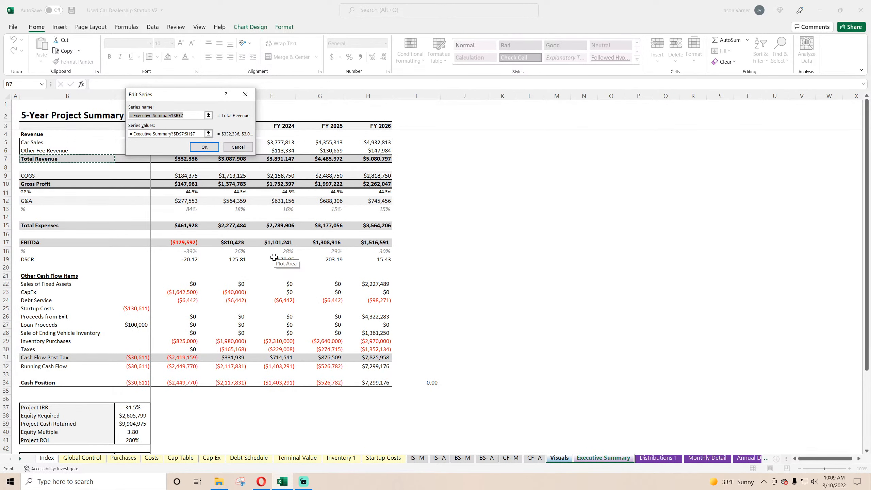
key("BackSpace")
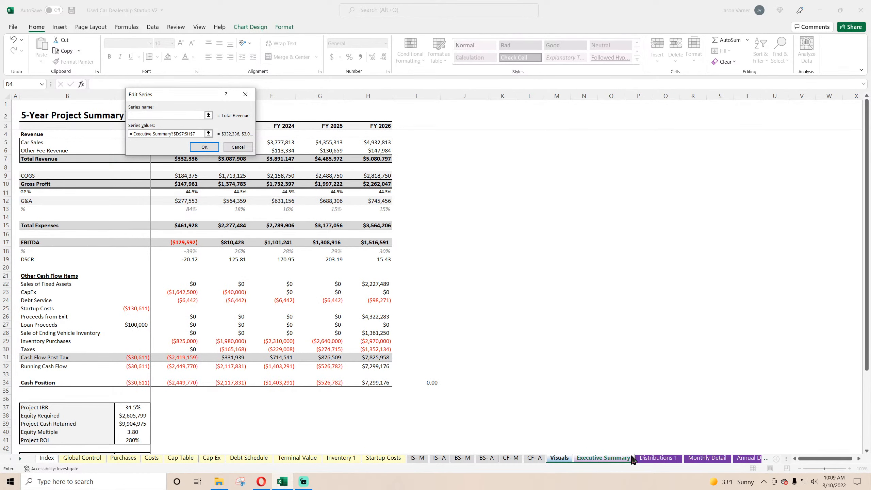
left_click(613, 460)
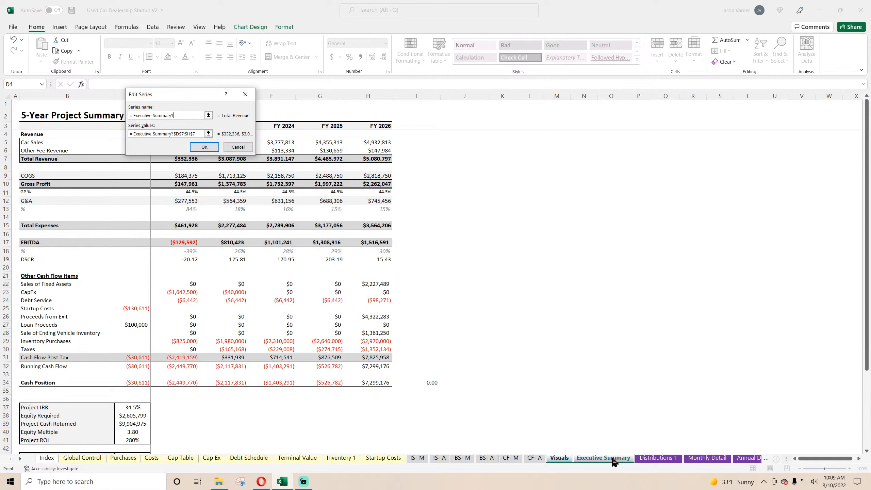
left_click(209, 133)
key("BackSpace")
left_click(559, 458)
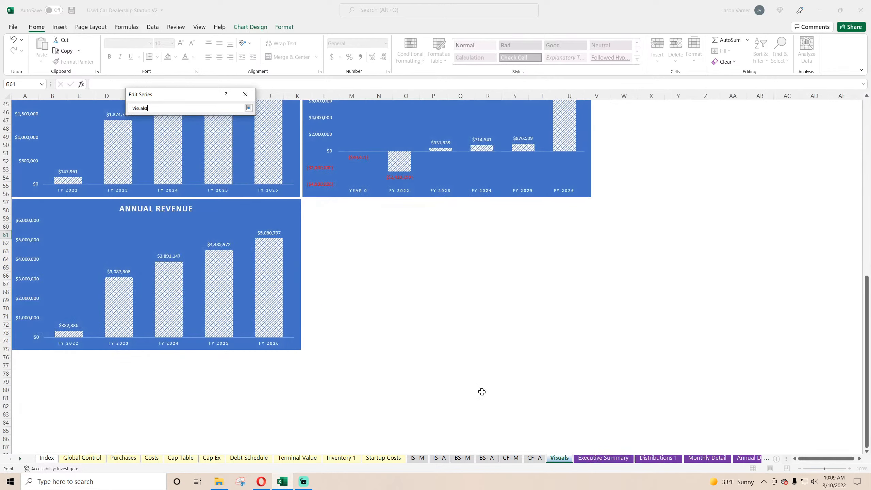
left_click(601, 458)
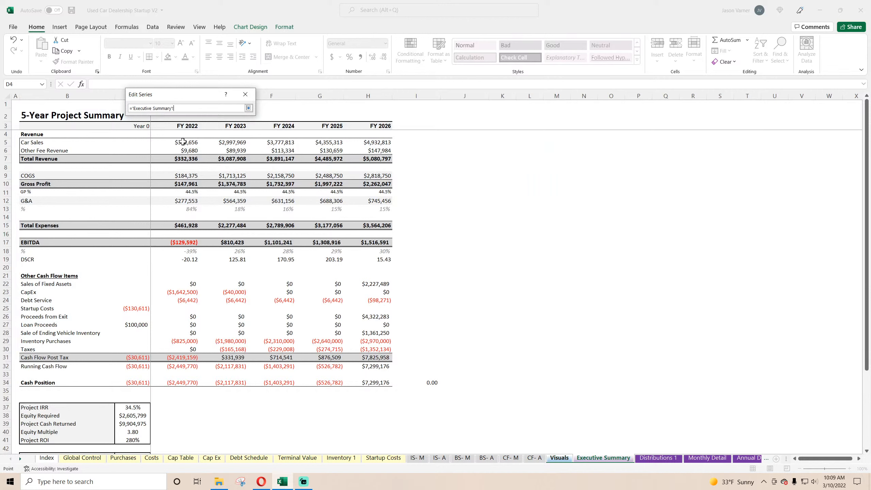
left_click_drag(182, 142, 391, 142)
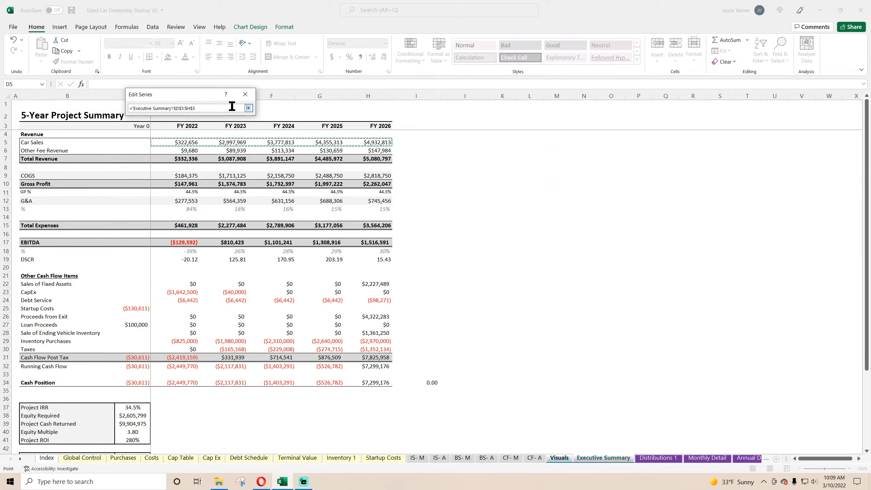
left_click(248, 109)
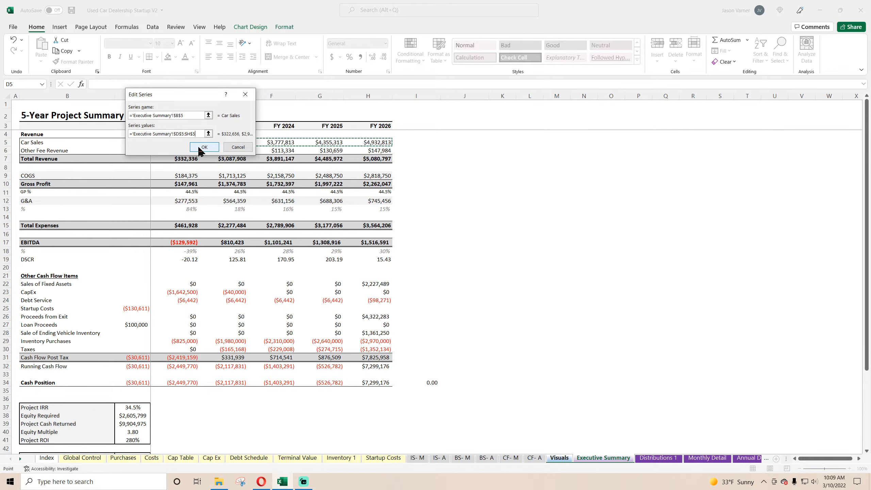
left_click(237, 147)
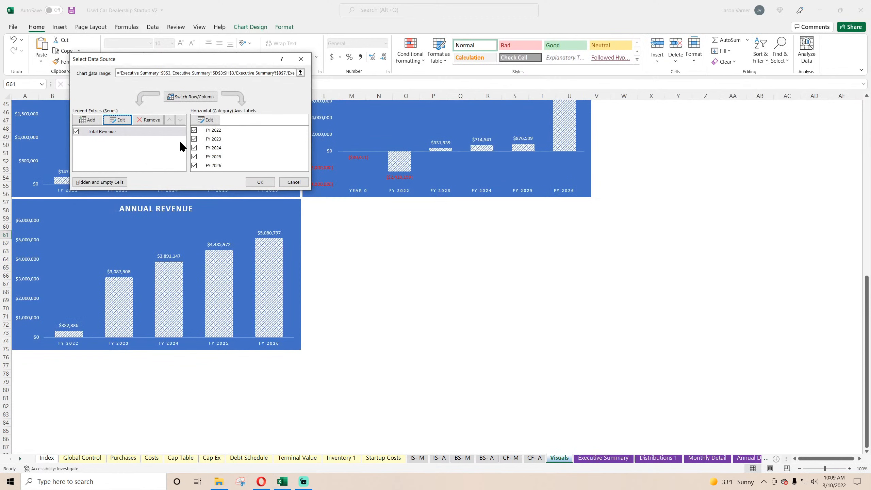
Try to remove the Total Revenue series from the copied Annual Revenue chart's data source.
left_click(149, 119)
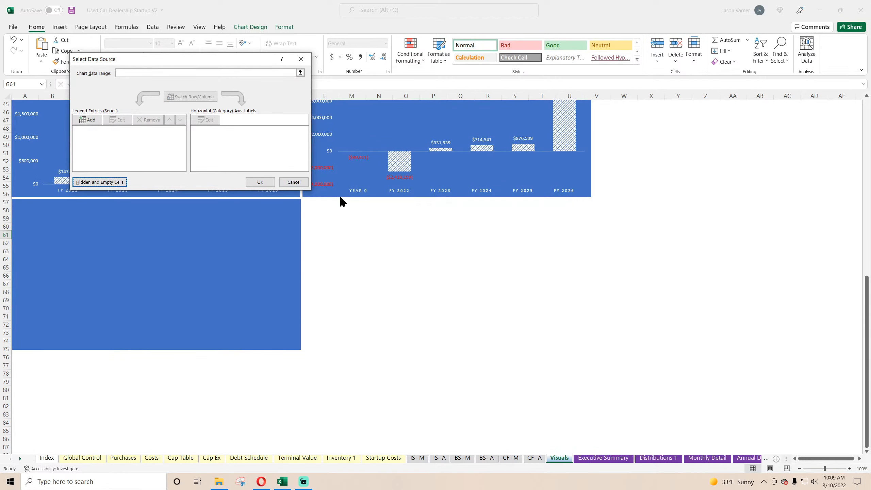
left_click(294, 182)
left_click(426, 284)
scroll(157, 355, "up", 11)
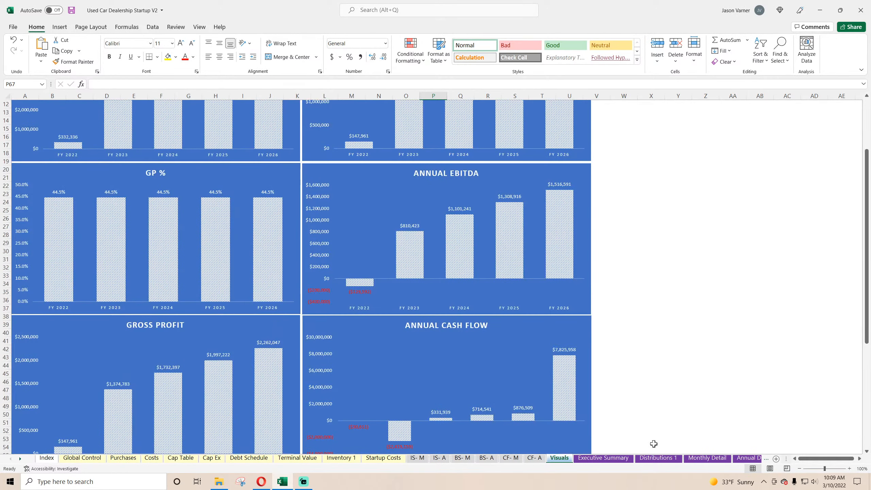
On the Annual Detail sheet, enter the heading "Chart Data - Revenue by Type" in C161, below the Total Cars Sold table.
left_click(707, 458)
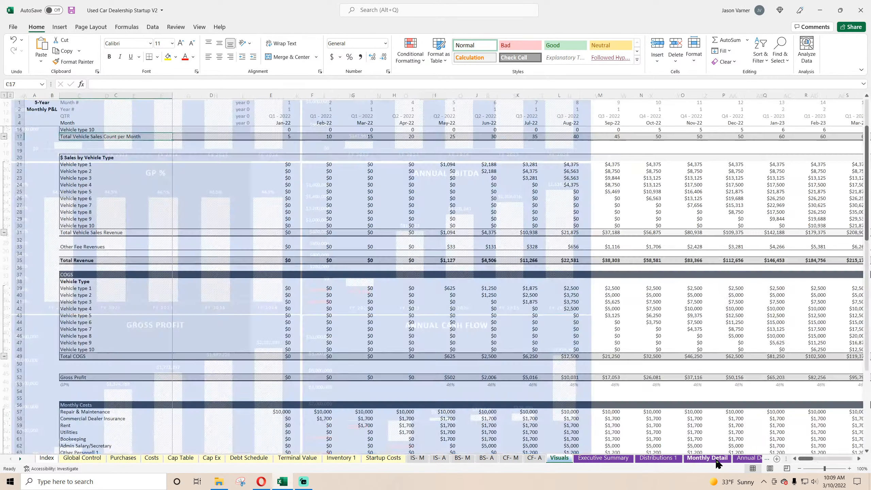
scroll(190, 335, "down", 4)
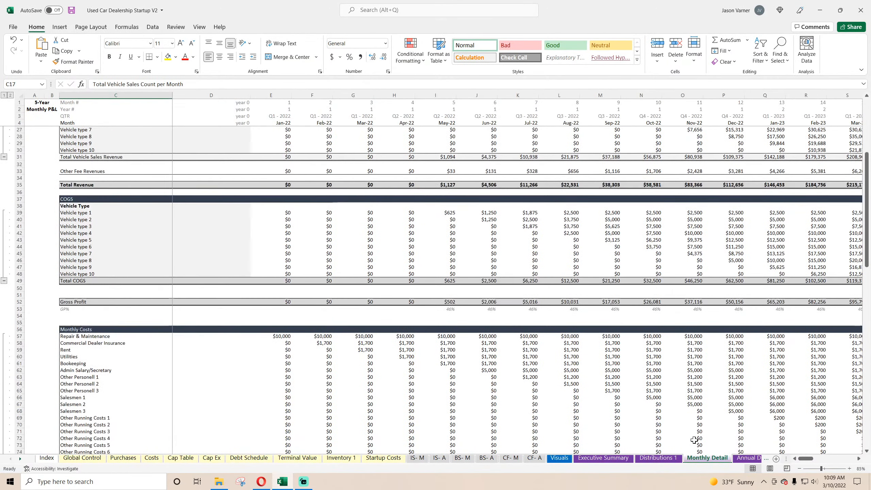
left_click(747, 459)
scroll(228, 320, "down", 10)
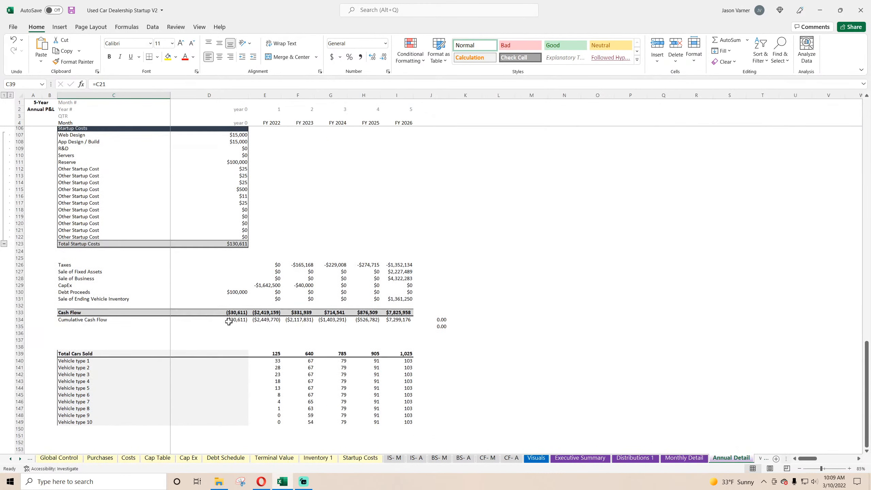
scroll(229, 322, "up", 7)
scroll(229, 321, "down", 7)
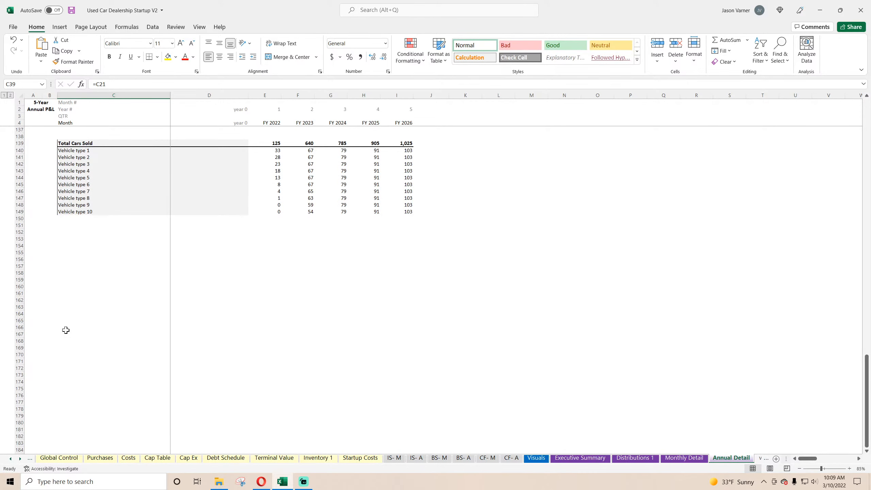
left_click(82, 294)
type("Chart Data - Re")
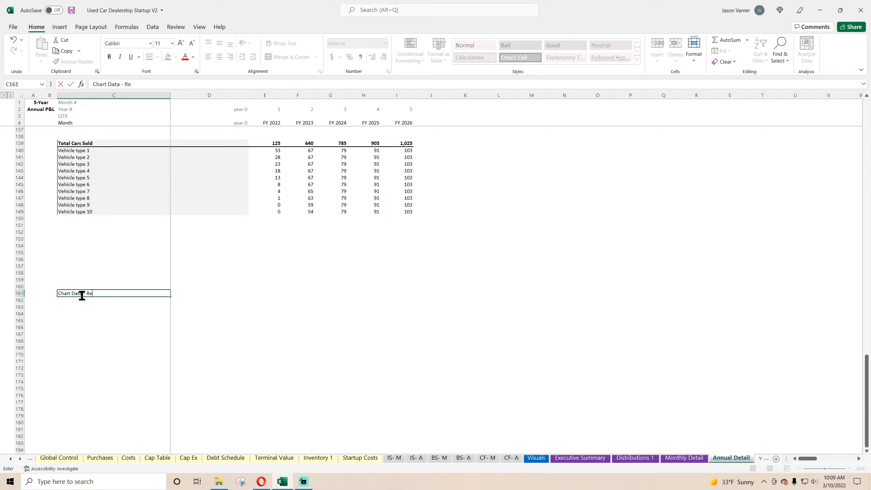
type("venue by Type")
key("Tab")
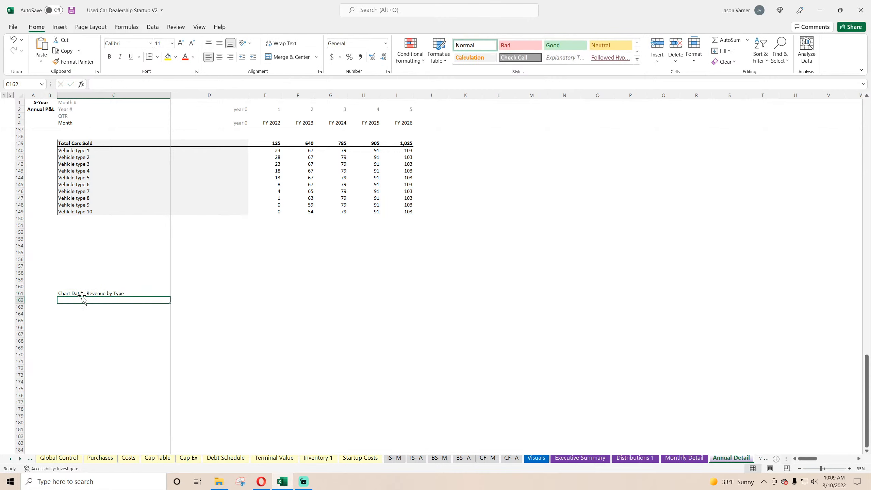
Link E161 to the FY 2022 header in E4 and fill it across to I161 for FY 2026.
left_click(260, 294)
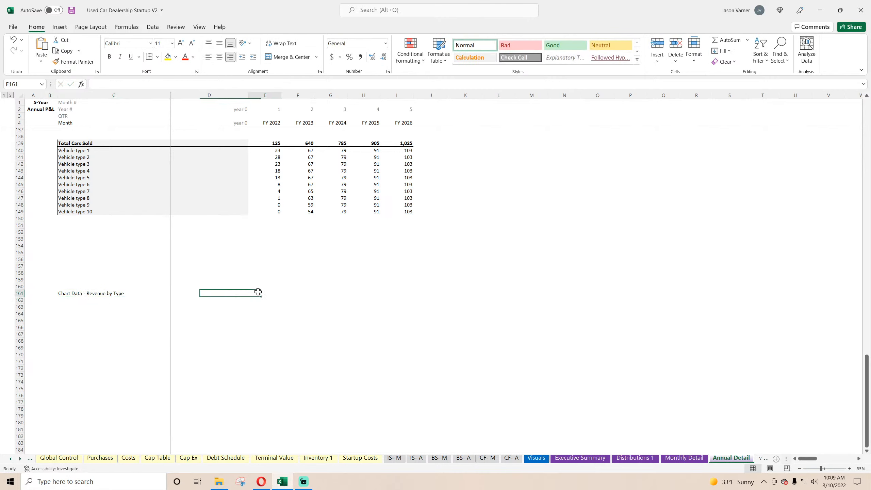
type("=")
left_click(275, 123)
key("Return")
left_click(272, 293)
left_click_drag(281, 296, 415, 293)
Link C162 to the Vehicle type 1 label in C21 of the $ Sales by Vehicle Type section.
left_click(88, 301)
type("=")
scroll(147, 353, "up", 20)
scroll(150, 358, "up", 20)
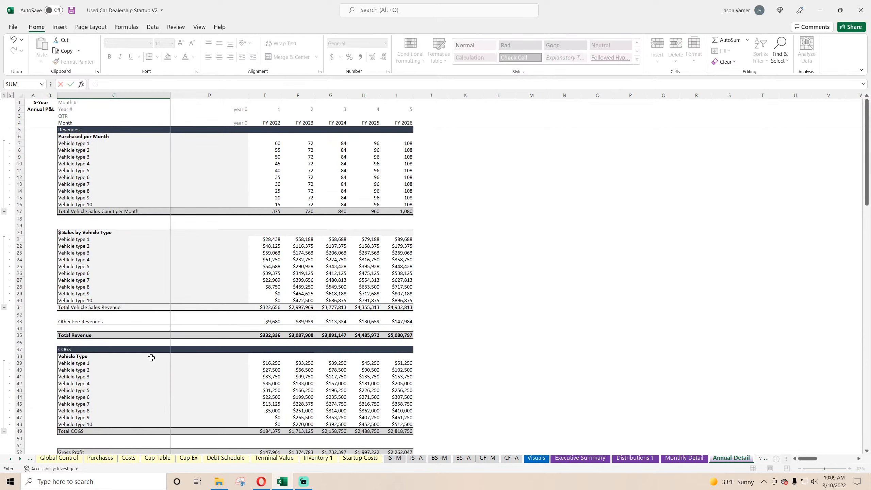
left_click(86, 239)
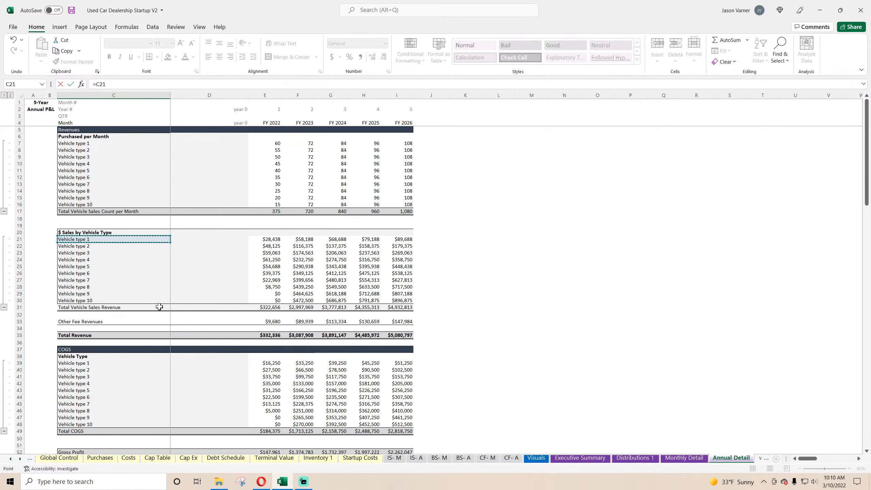
key("Return")
Fill the vehicle label link down through Vehicle type 10 in C171 and clear the surplus total label in C172.
scroll(122, 367, "down", 1)
left_click(122, 366)
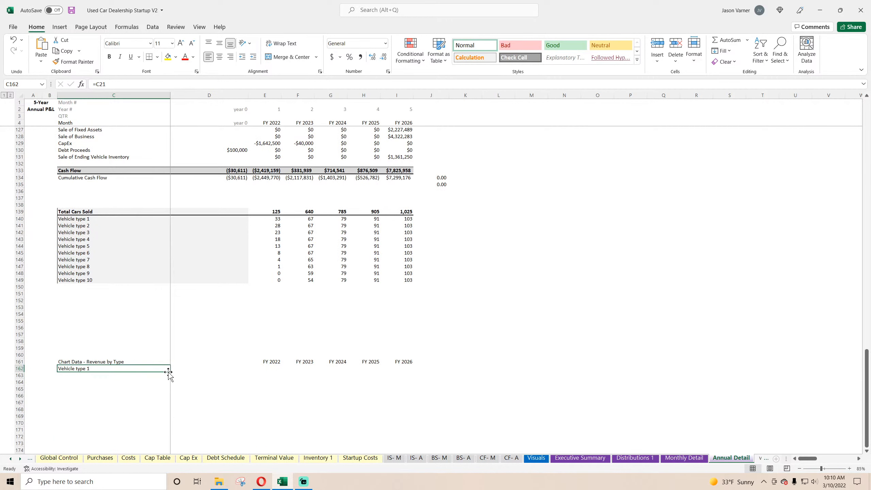
left_click_drag(169, 372, 161, 438)
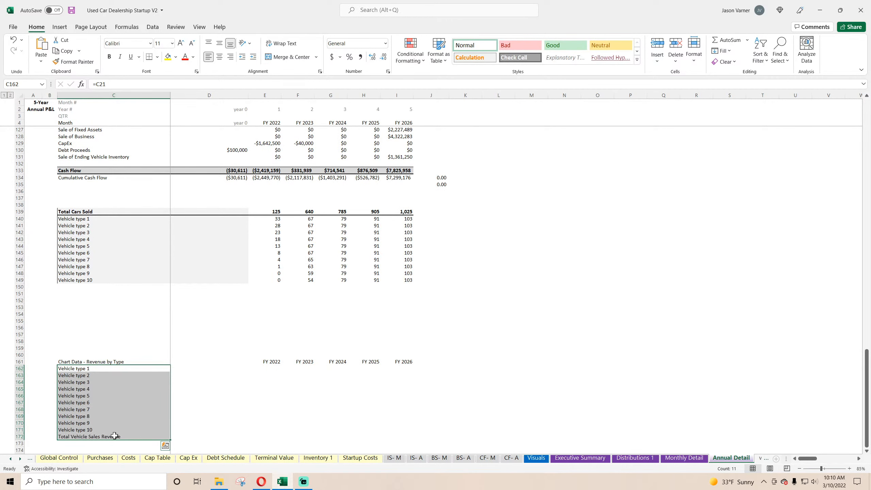
left_click(114, 435)
key("Delete")
Link E162 to Vehicle type 1's FY 2022 sales in E21 and fill the formula across and down to I171.
left_click_drag(77, 370, 239, 370)
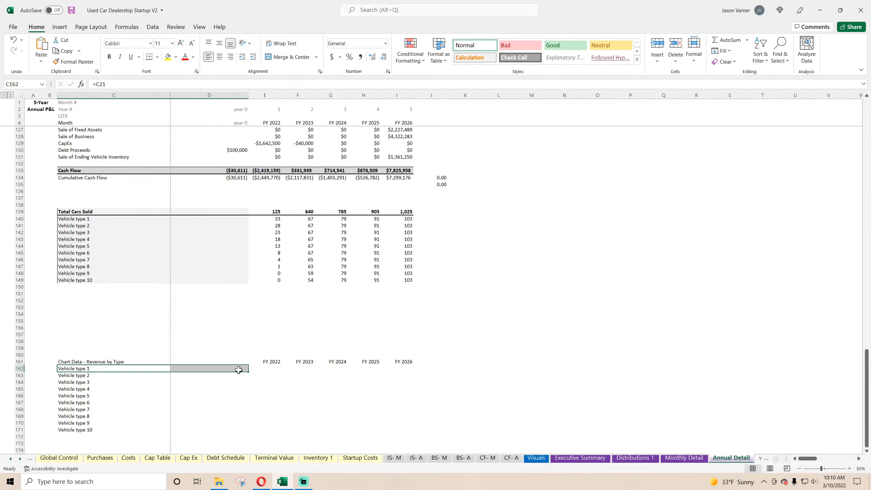
left_click(273, 368)
type("=")
scroll(297, 397, "up", 20)
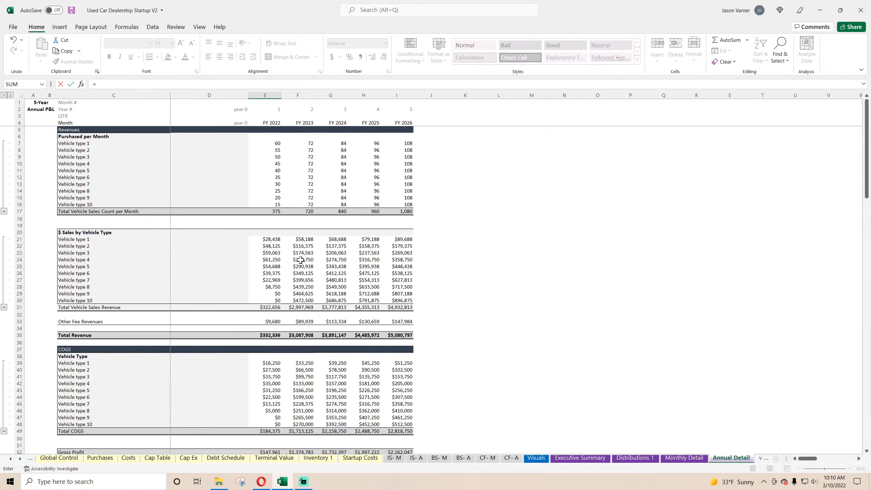
left_click(273, 241)
scroll(268, 309, "down", 20)
key("Return")
left_click(276, 292)
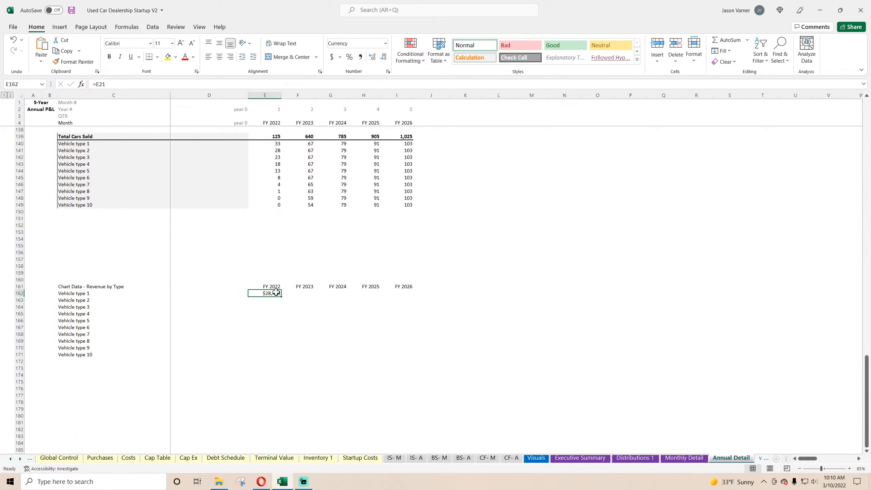
left_click_drag(280, 298, 410, 360)
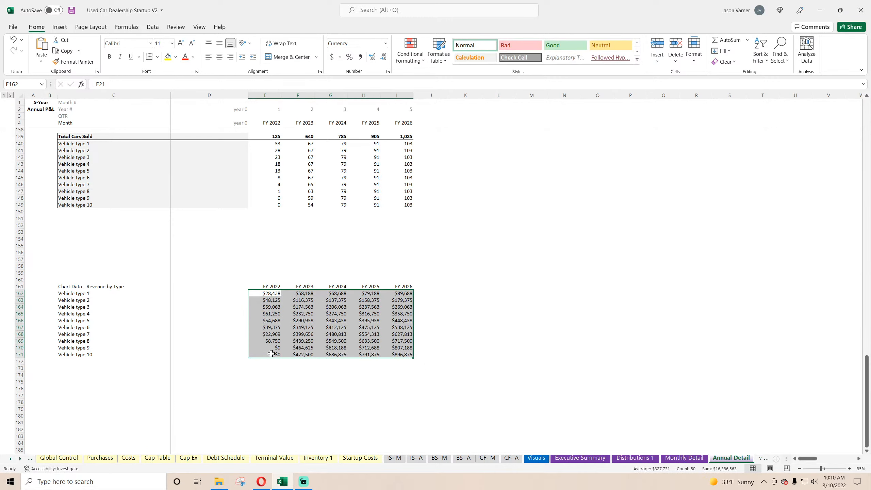
left_click(271, 354)
Bold the chart data heading row from C161 to I161.
left_click(268, 285)
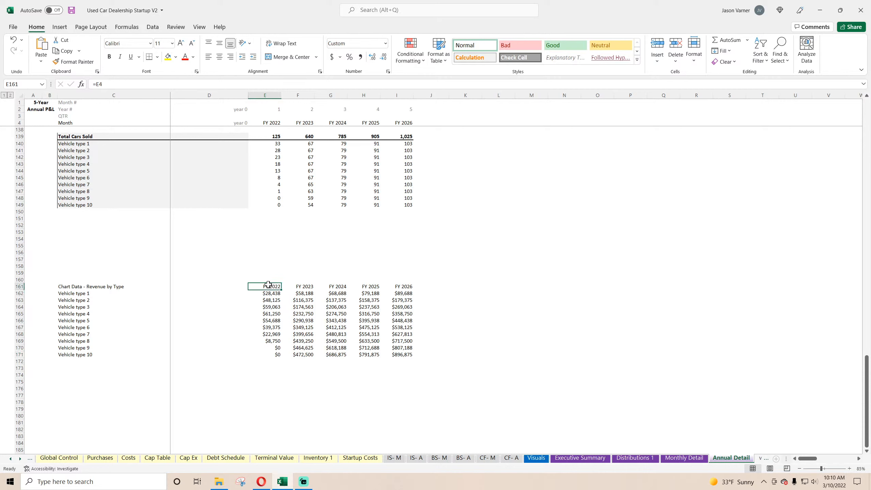
left_click_drag(88, 286, 404, 287)
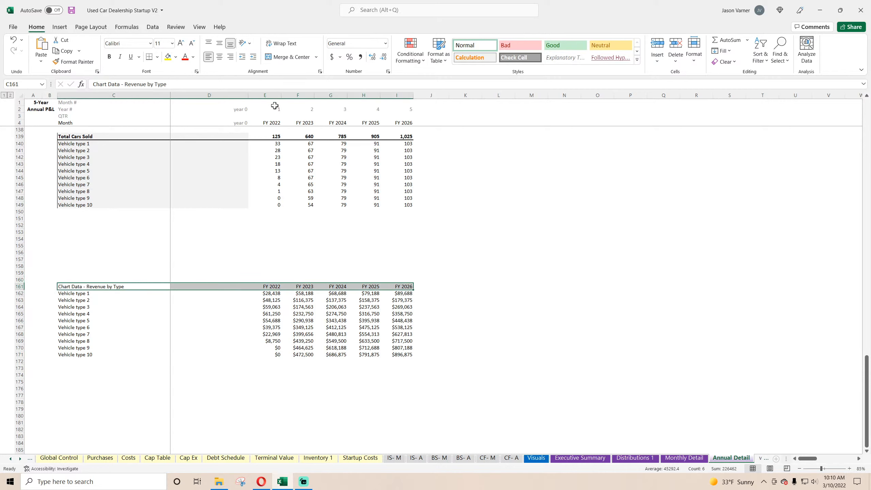
left_click(554, 312)
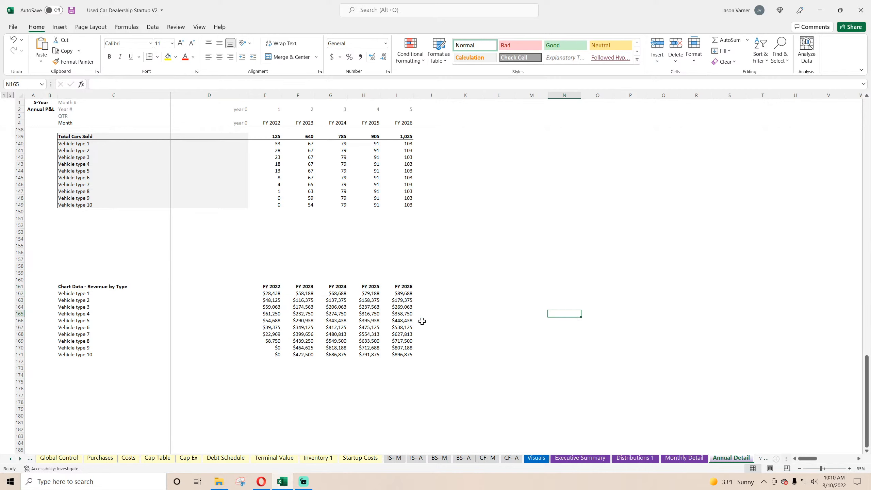
left_click_drag(75, 287, 392, 350)
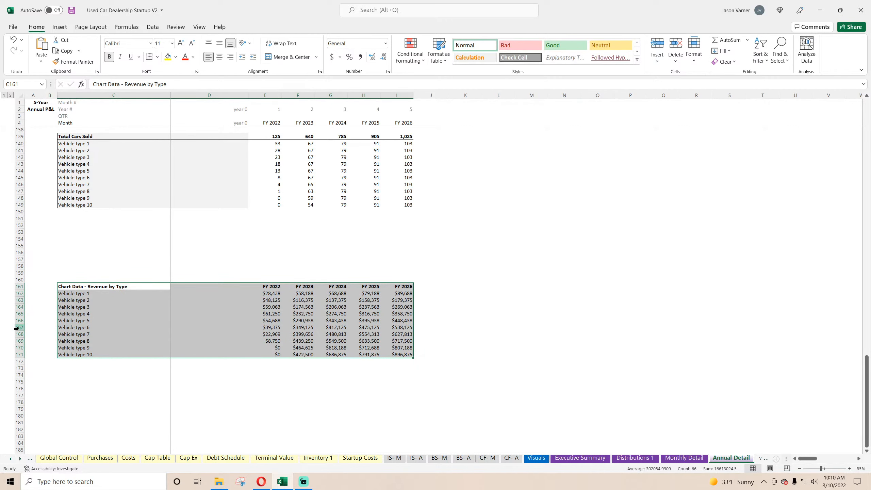
scroll(319, 295, "up", 20)
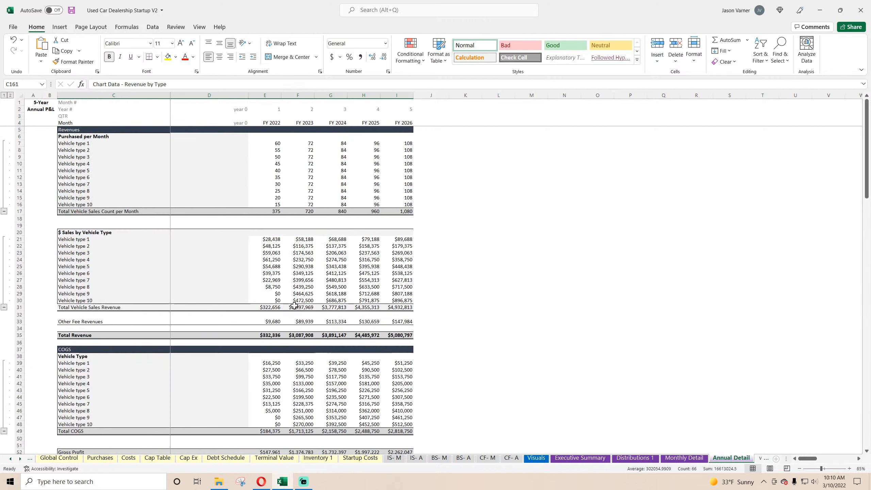
left_click(425, 233)
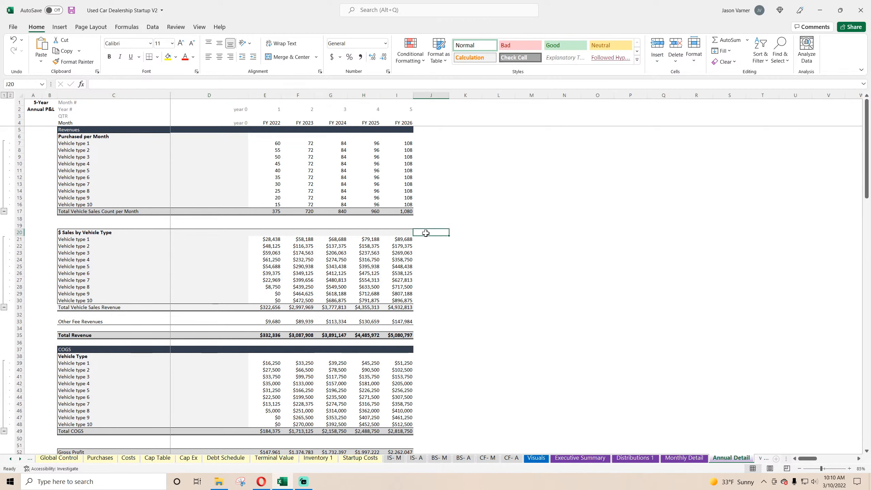
left_click_drag(451, 235, 253, 235)
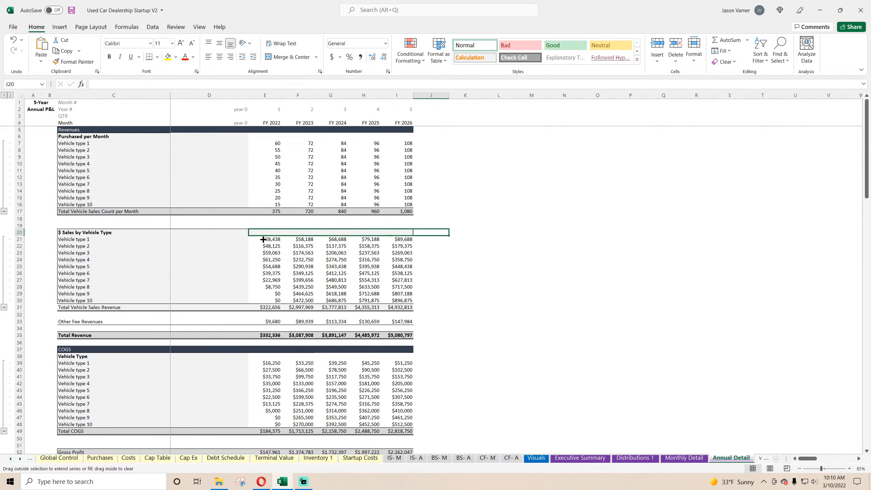
Set the width of columns E through I on the Annual Detail sheet to 15.
left_click_drag(247, 96, 377, 95)
right_click(377, 97)
left_click(416, 218)
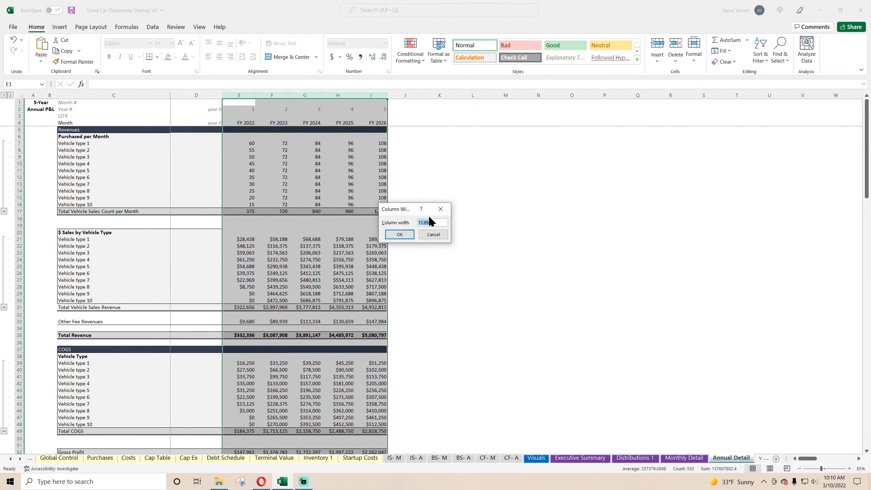
type("15")
key("Return")
left_click(528, 240)
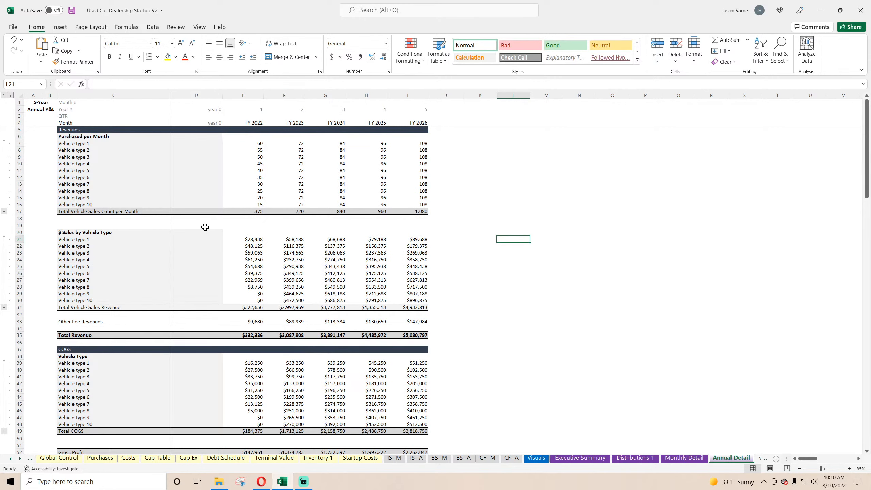
Add a bottom border to D19:I19 so the line above $ Sales by Vehicle Type spans all fiscal years.
left_click_drag(206, 225, 413, 225)
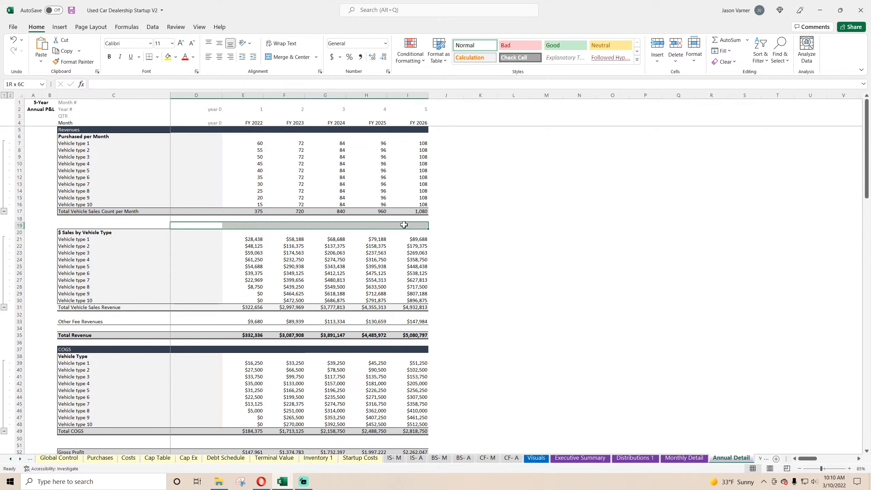
left_click(178, 83)
left_click(645, 246)
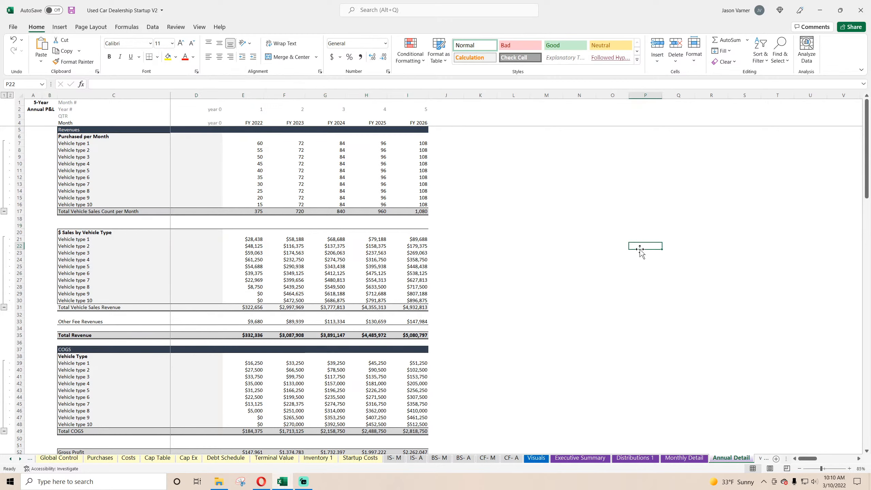
Examine the Annual Detail layout and compare it with the revenue sections on the Monthly Detail sheet.
scroll(520, 284, "down", 3)
scroll(520, 284, "down", 4)
scroll(549, 326, "up", 5)
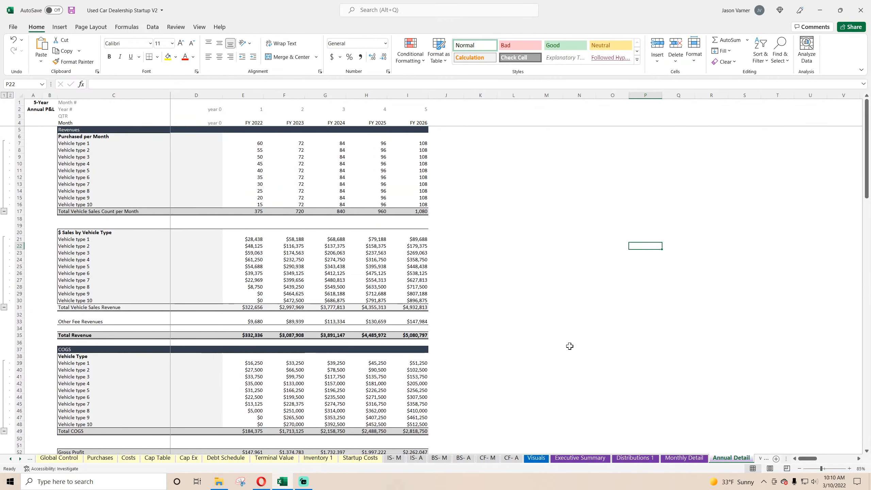
key("ctrl+Page_Up")
scroll(372, 354, "up", 7)
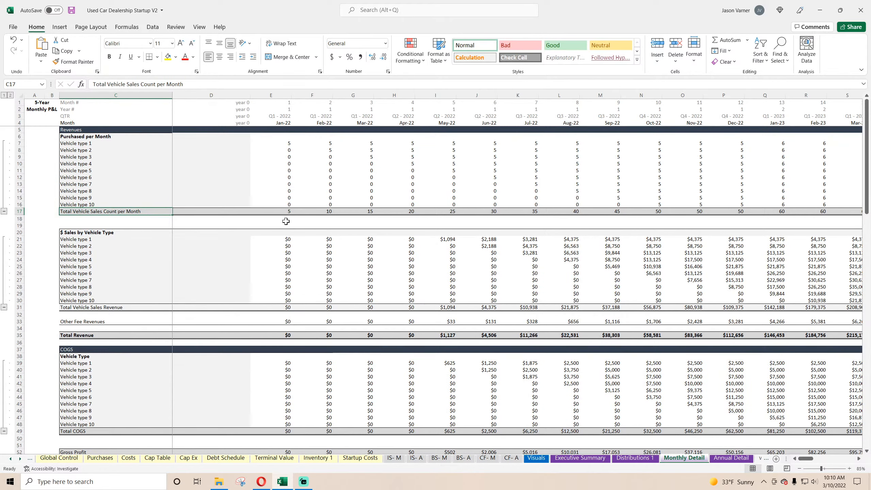
scroll(286, 222, "down", 10)
scroll(286, 222, "up", 10)
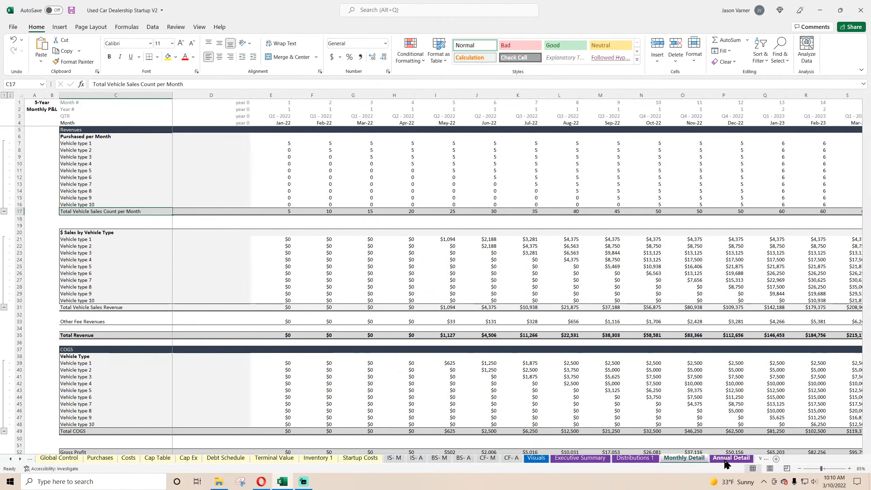
left_click(730, 458)
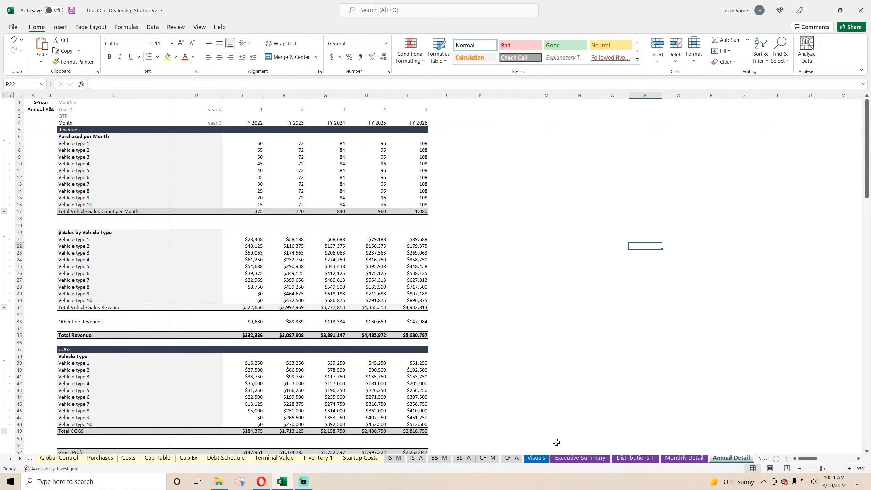
Open the data source of the lower Annual Revenue chart on the Visuals sheet and remove its existing series.
left_click(540, 459)
scroll(250, 316, "down", 11)
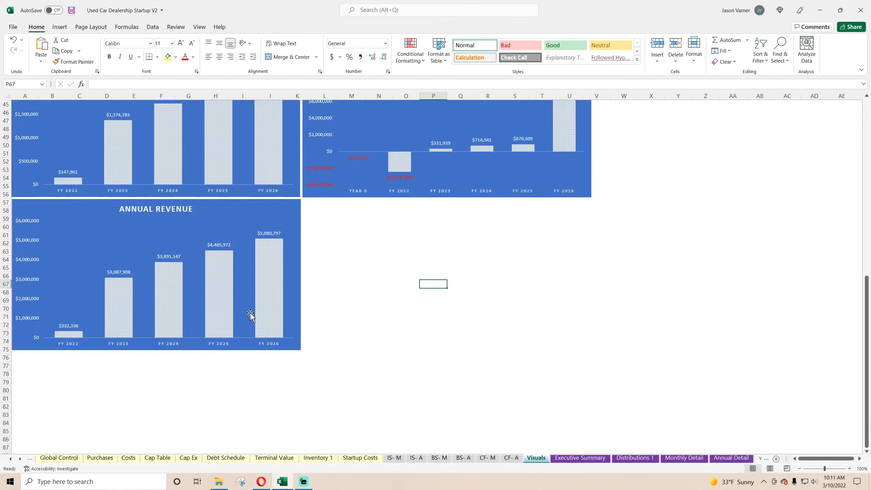
right_click(235, 214)
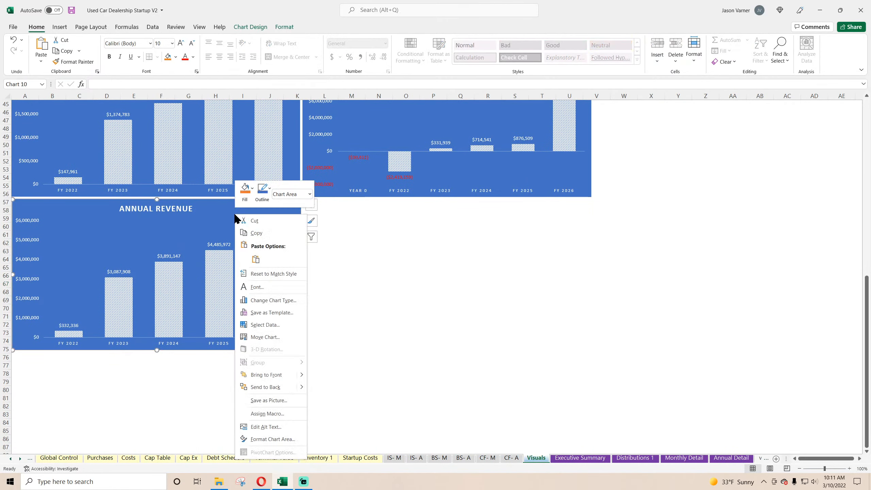
left_click(265, 324)
left_click(151, 120)
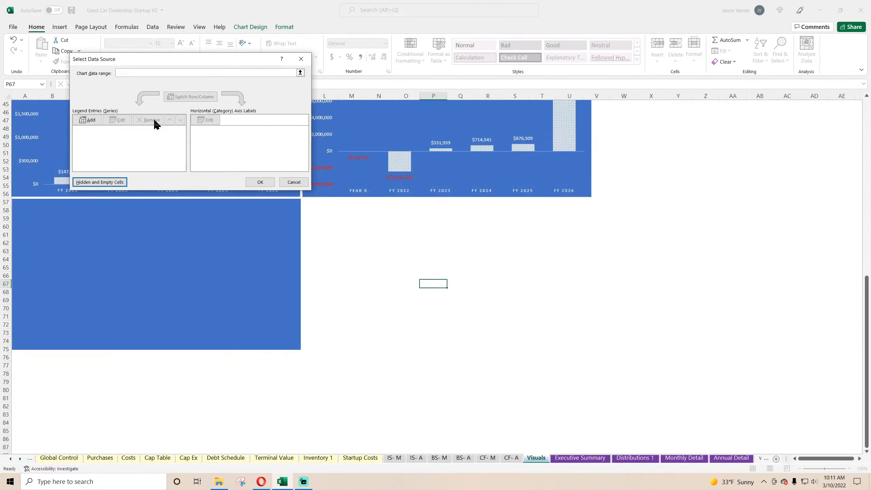
Set the chart's data range to the vehicle type rows of Total Cars Sold, C140:I149 on the Annual Detail sheet.
left_click(171, 73)
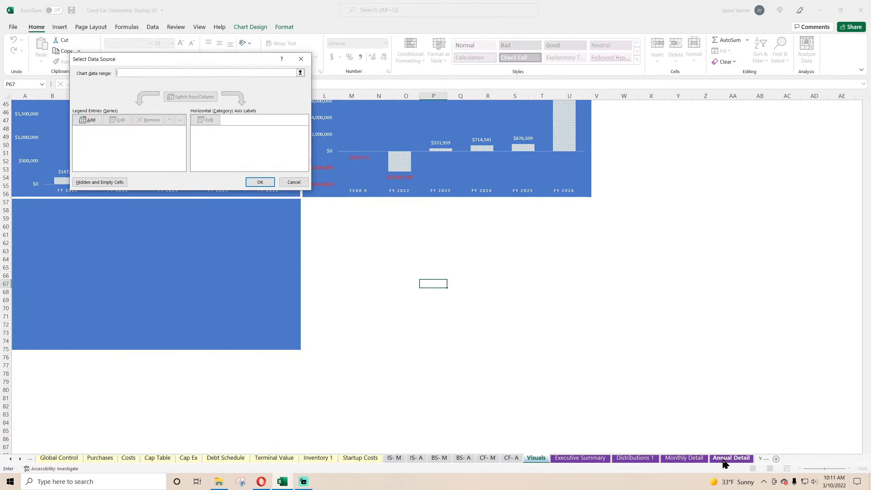
left_click(727, 458)
scroll(171, 357, "down", 12)
scroll(132, 344, "down", 7)
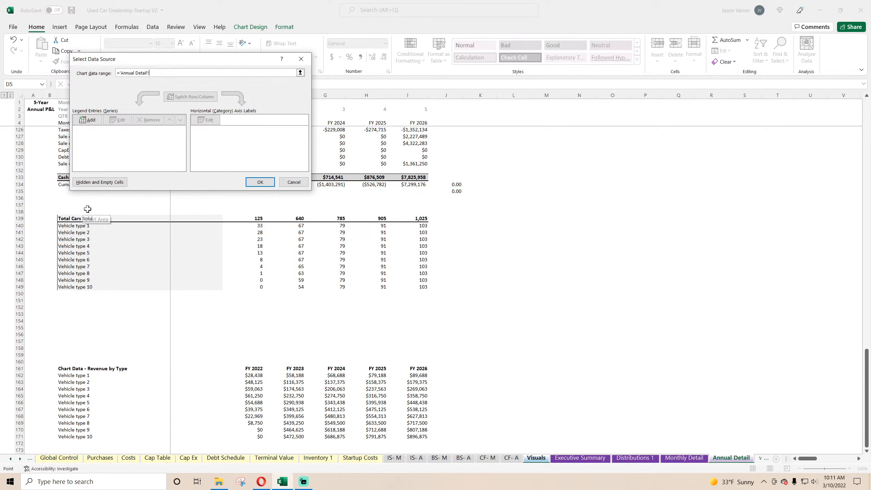
left_click_drag(70, 218, 332, 259)
left_click_drag(412, 279, 412, 278)
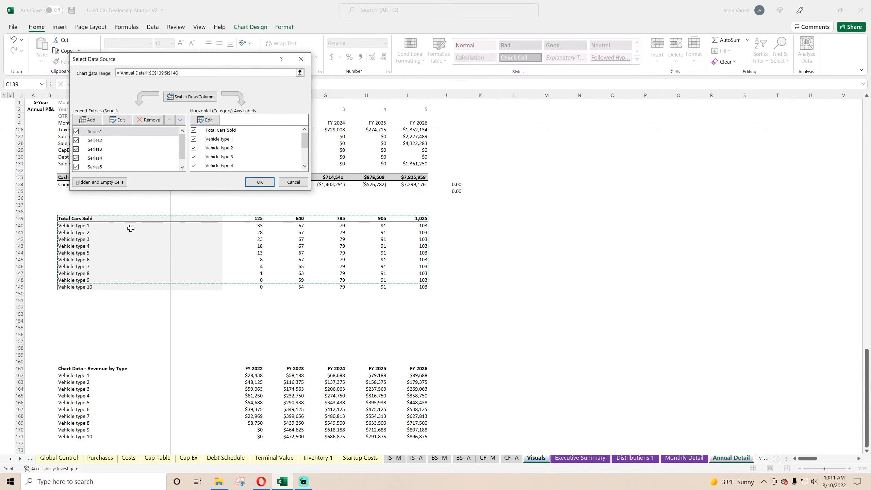
left_click_drag(131, 226, 421, 285)
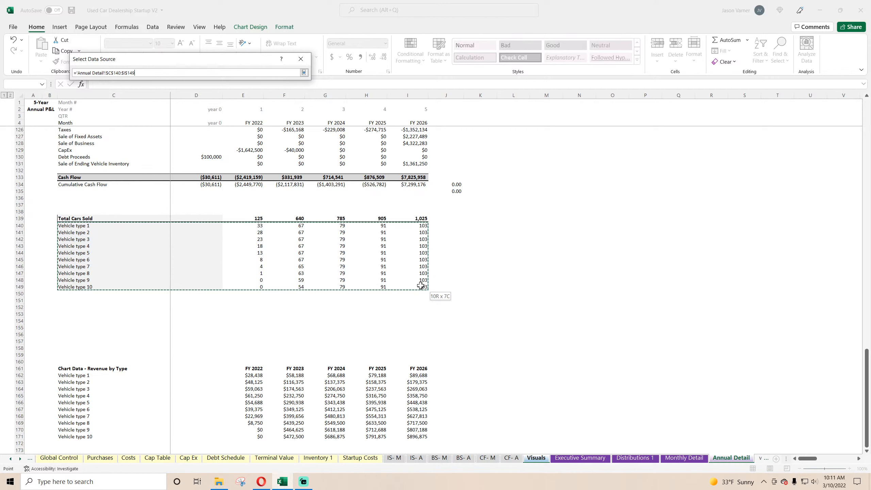
key("Return")
left_click(260, 182)
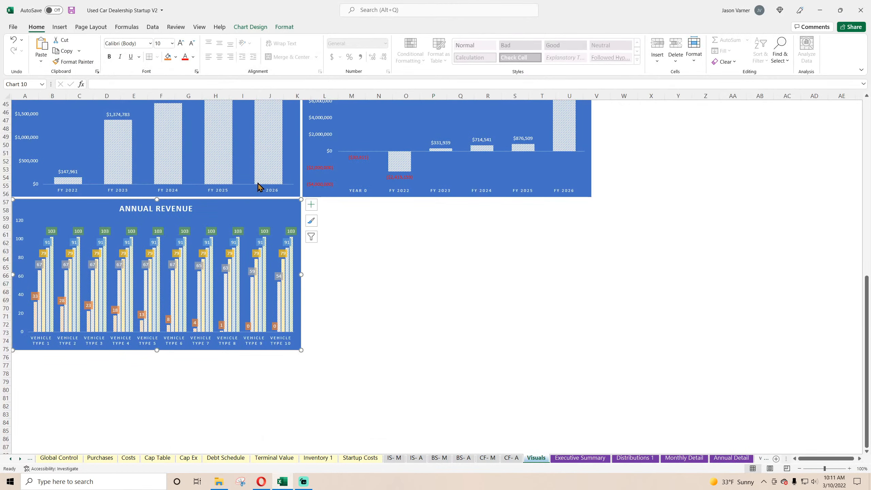
Change the lower Annual Revenue chart's type to Stacked Column.
right_click(236, 215)
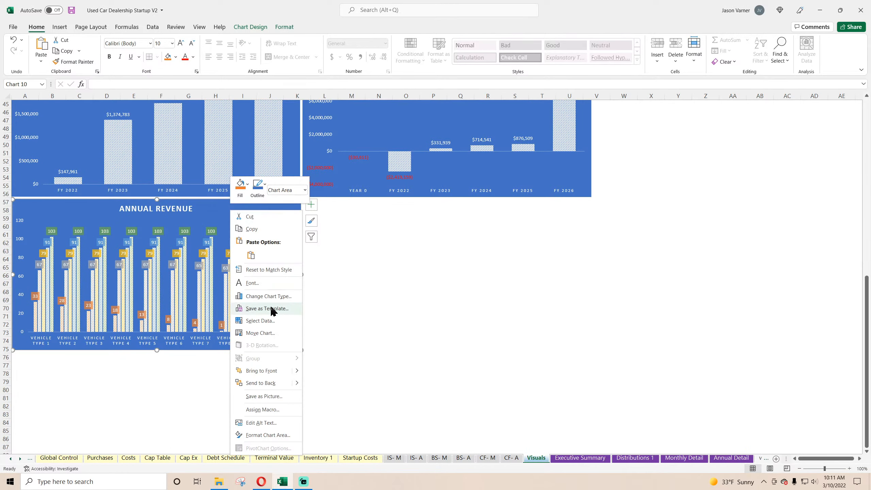
left_click(271, 296)
left_click(401, 156)
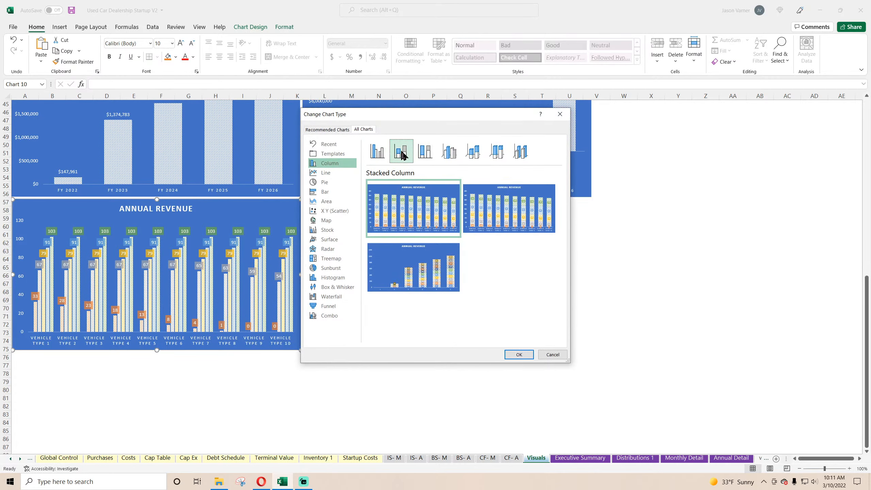
left_click(518, 354)
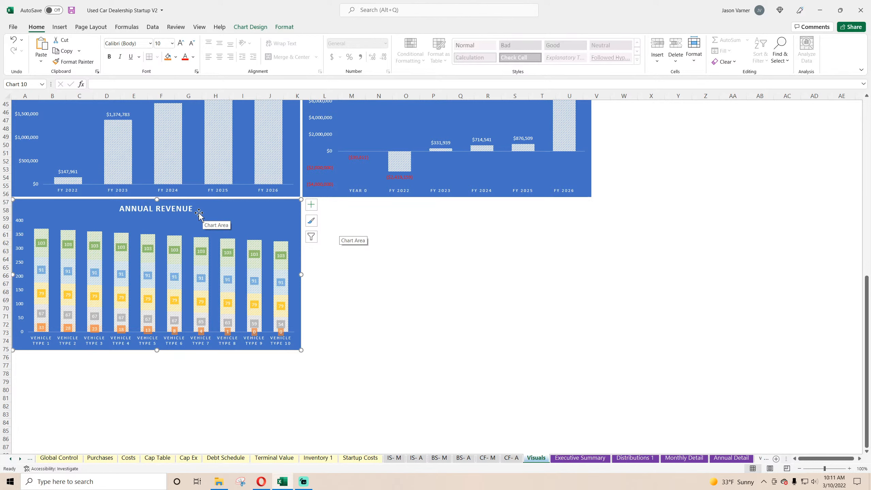
left_click(311, 206)
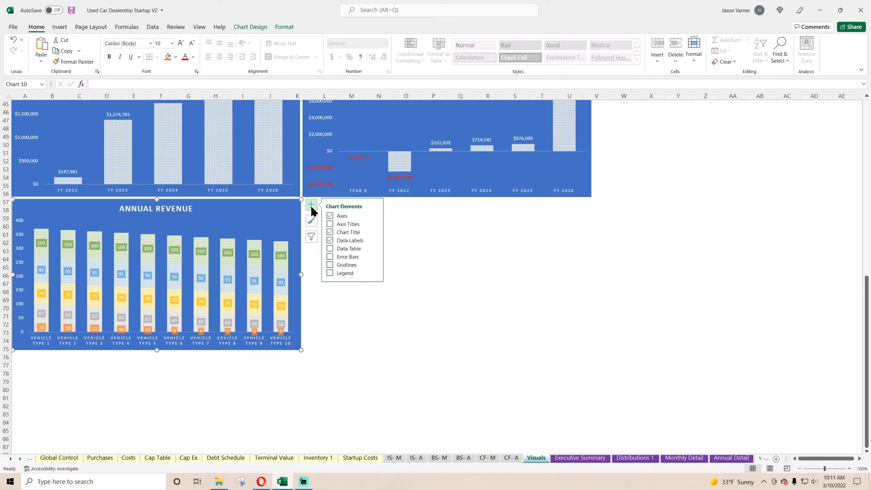
left_click(353, 241)
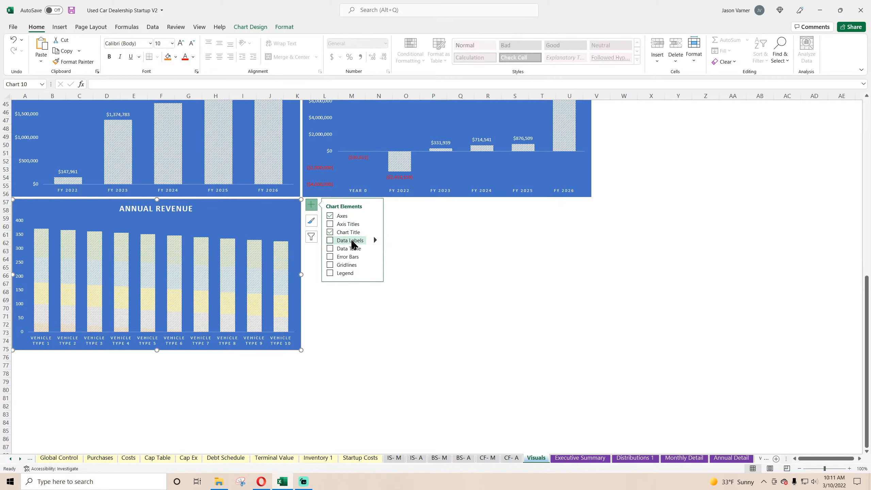
left_click(354, 244)
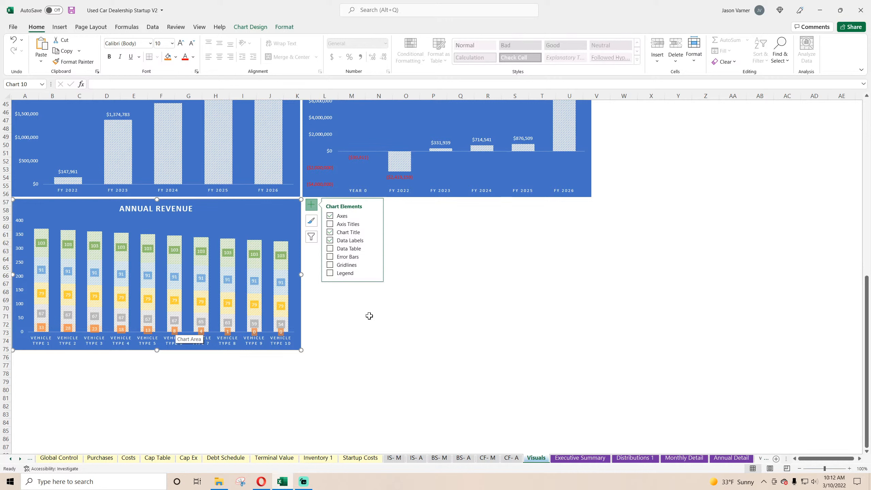
Switch the stacked chart's rows and columns so each vehicle type becomes a data series.
right_click(243, 221)
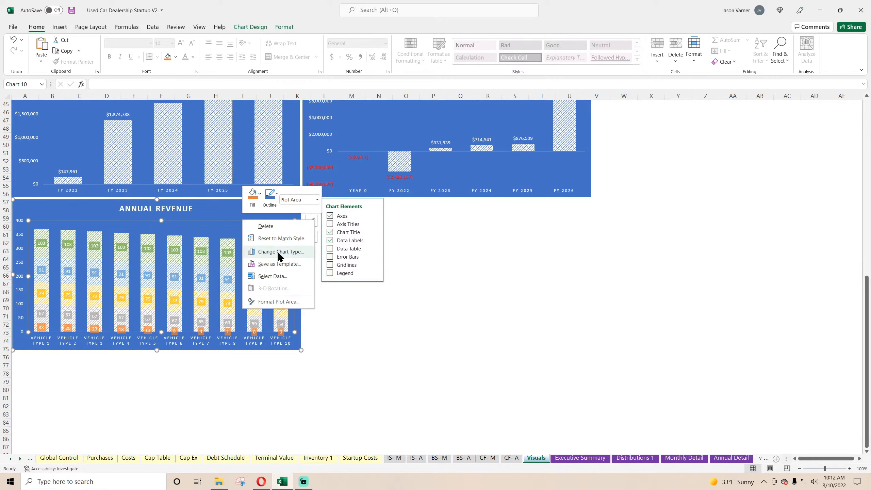
left_click(272, 276)
left_click(192, 96)
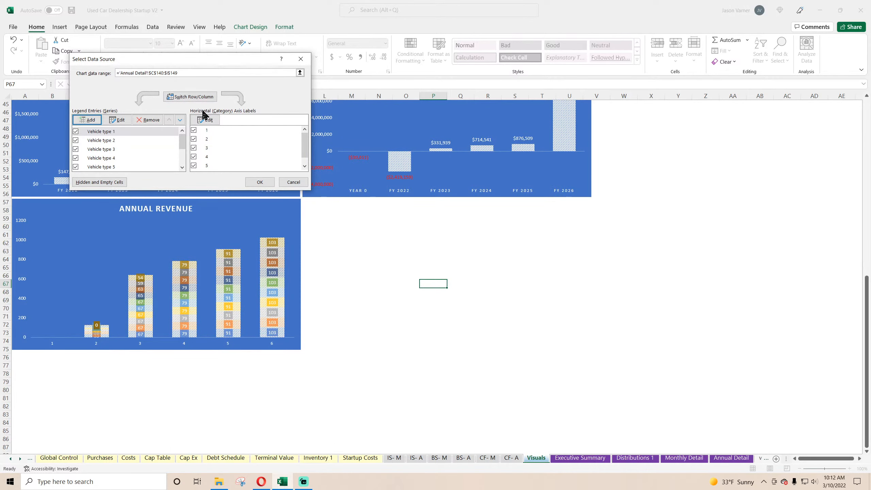
left_click(259, 182)
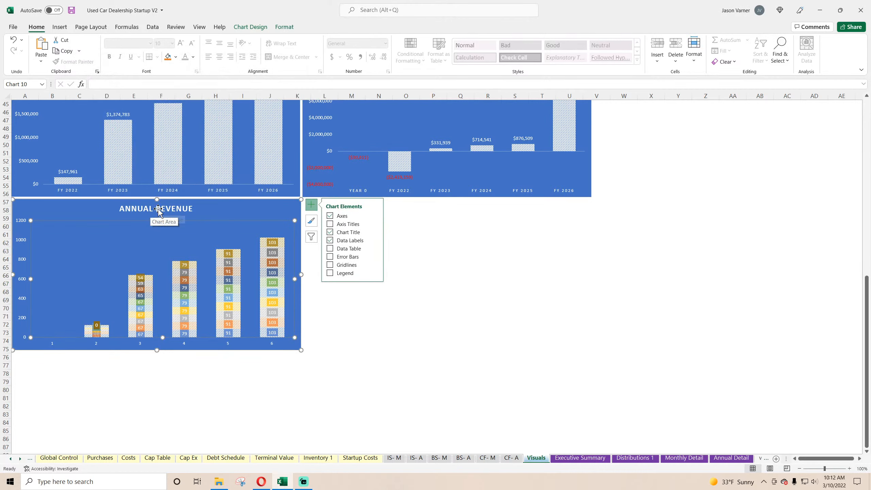
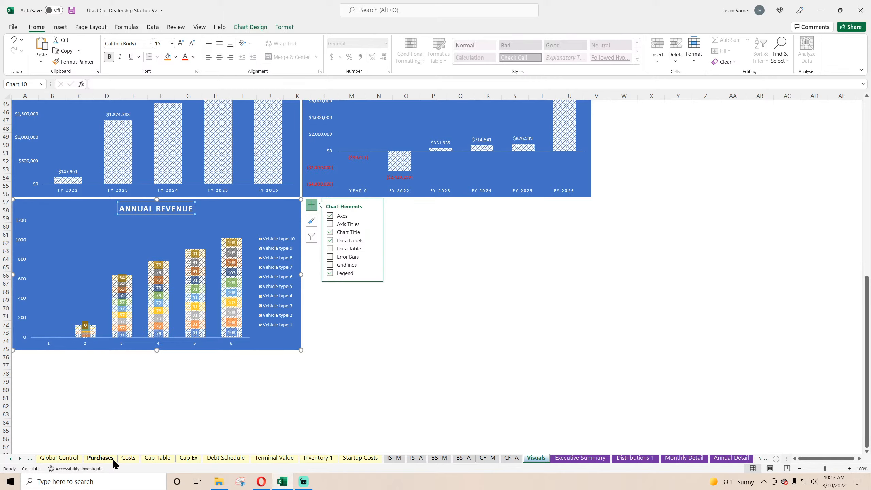
On the Purchases sheet, set Year 2 vehicles purchased per month for vehicle types 2 to 5 to 2, 3, 5 and 4.
left_click(102, 459)
left_click(67, 458)
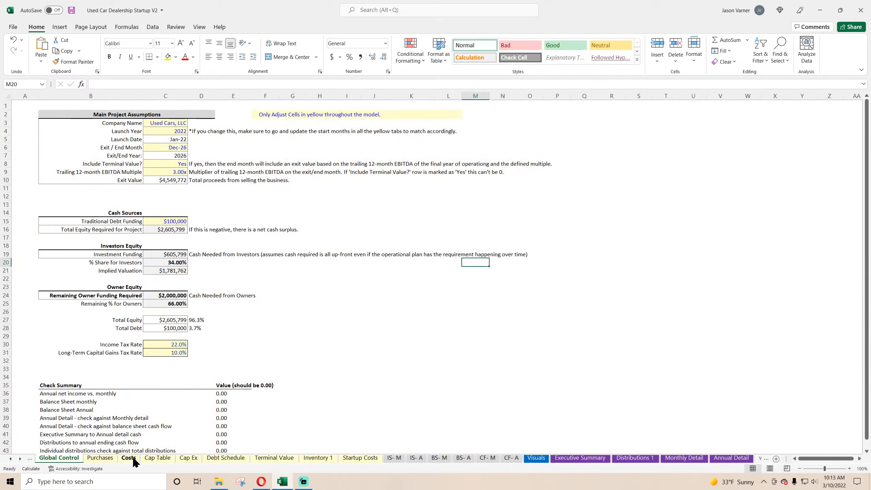
left_click(100, 459)
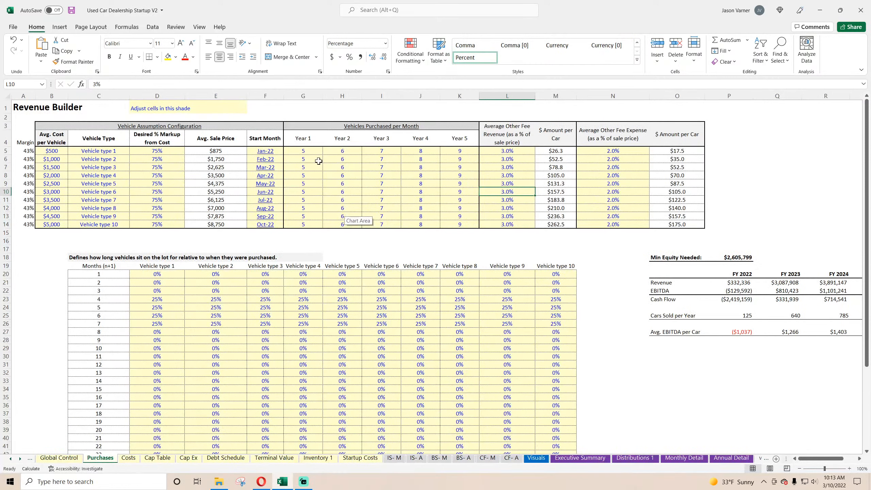
left_click(311, 151)
left_click(348, 161)
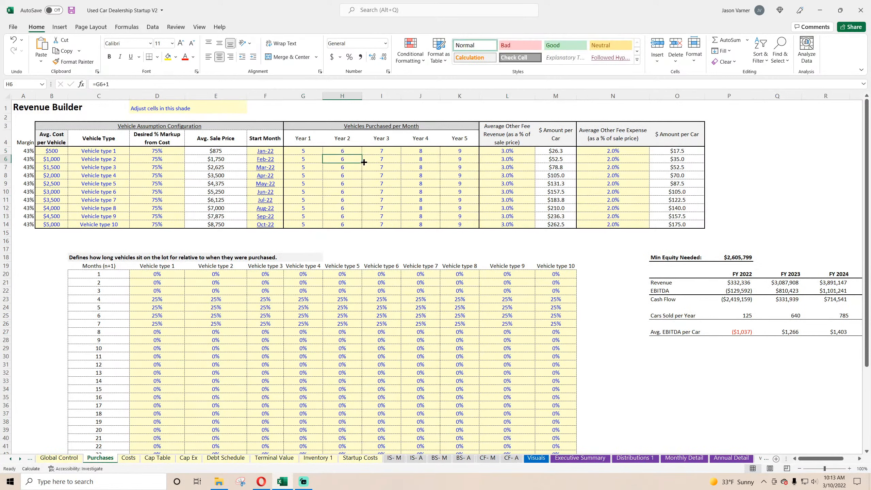
type("2")
key("Return")
type("3")
key("Return")
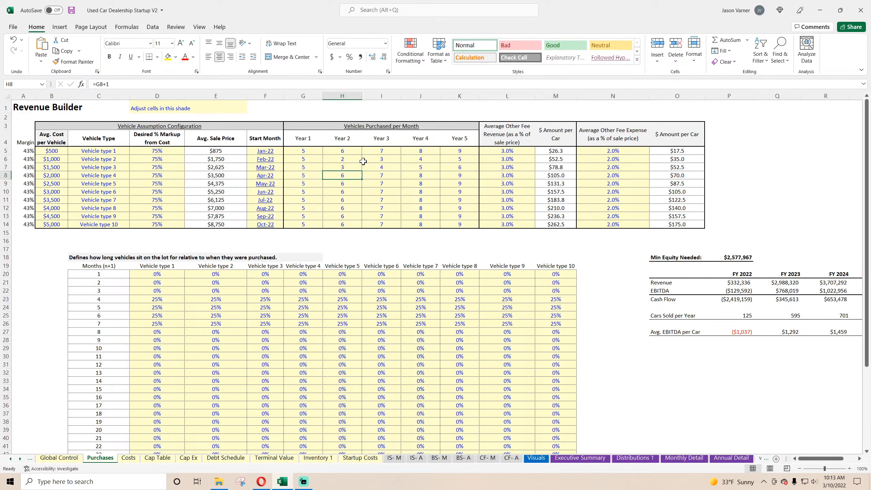
type("5")
key("Return")
type("4")
key("Return")
Set Year 2 vehicles purchased per month for vehicle types 6 to 10 to 10, 11, 3, 20 and 4.
type("1")
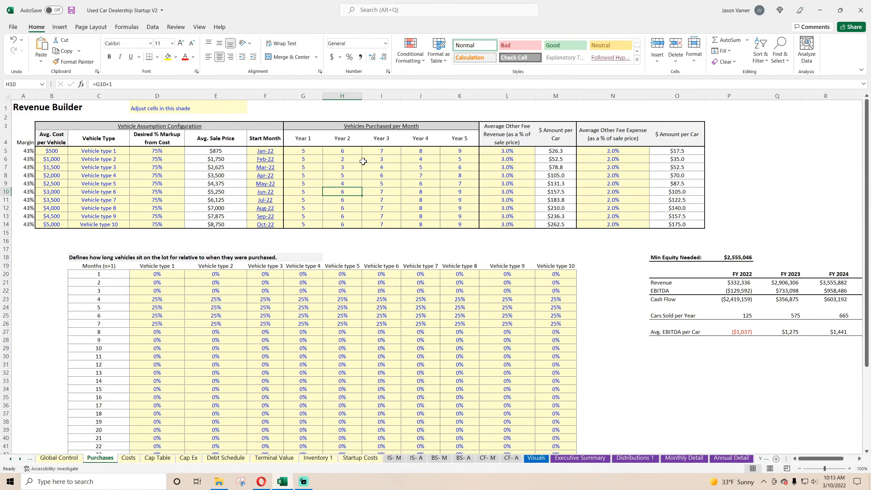
type("0")
key("Return")
key("Return")
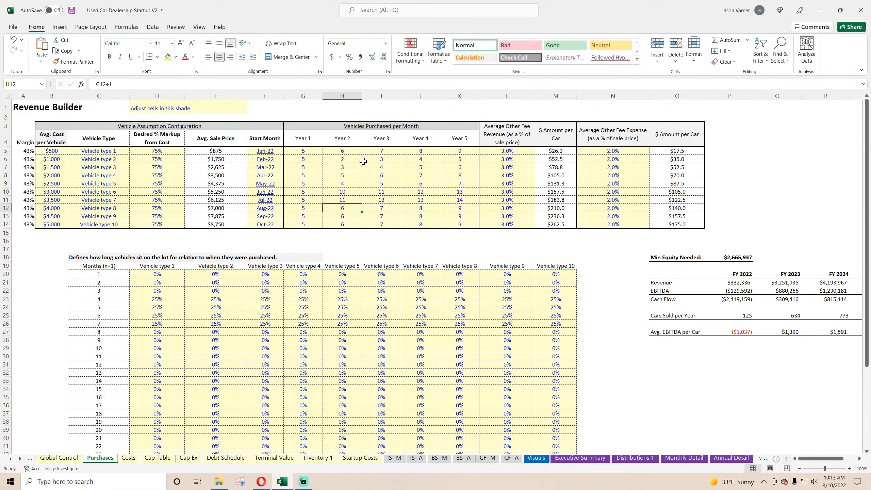
type("3")
key("Return")
type("20")
key("Return")
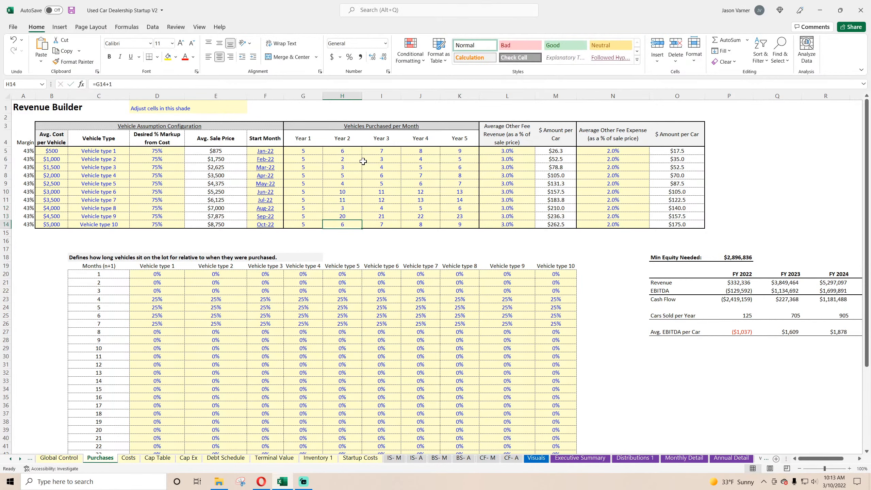
type("4")
key("Return")
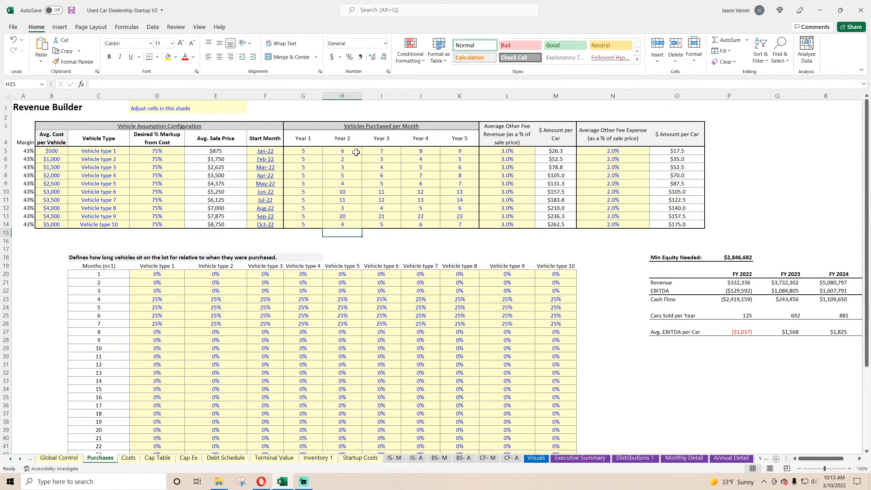
On the Visuals sheet, give the lower Annual Revenue stacked chart the white-background style with multicoloured series and the legend below the plot.
left_click(538, 459)
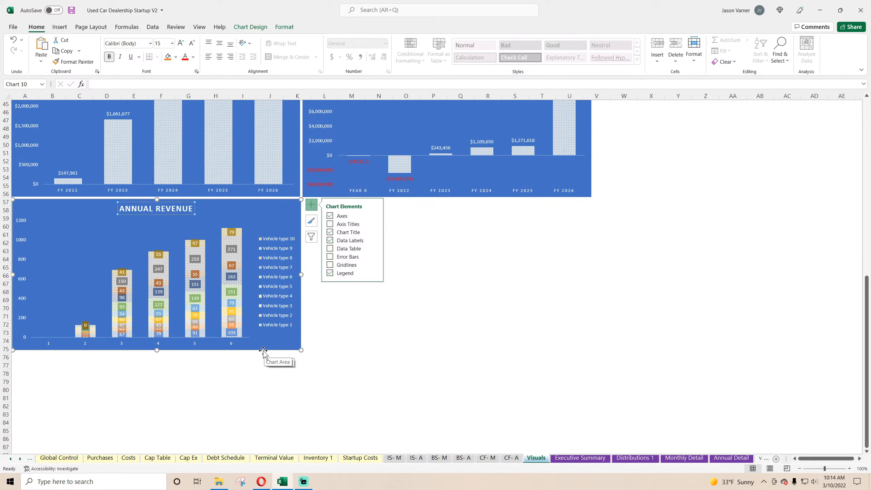
right_click(274, 263)
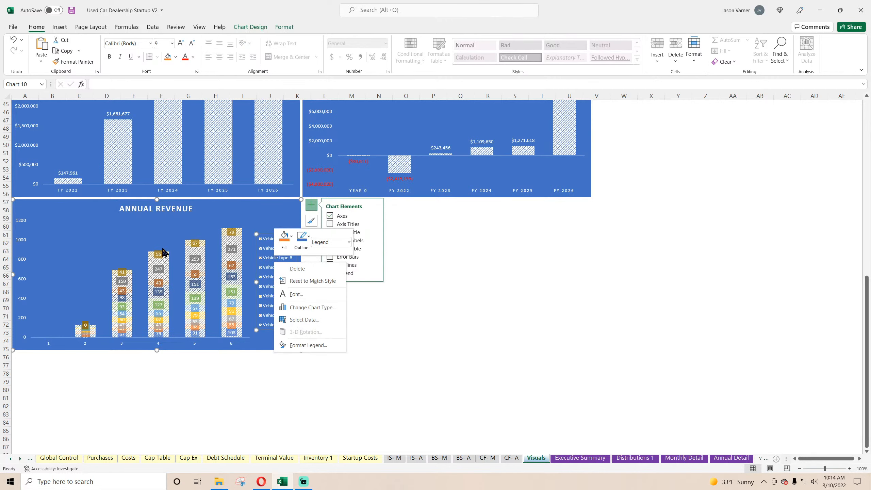
left_click(163, 227)
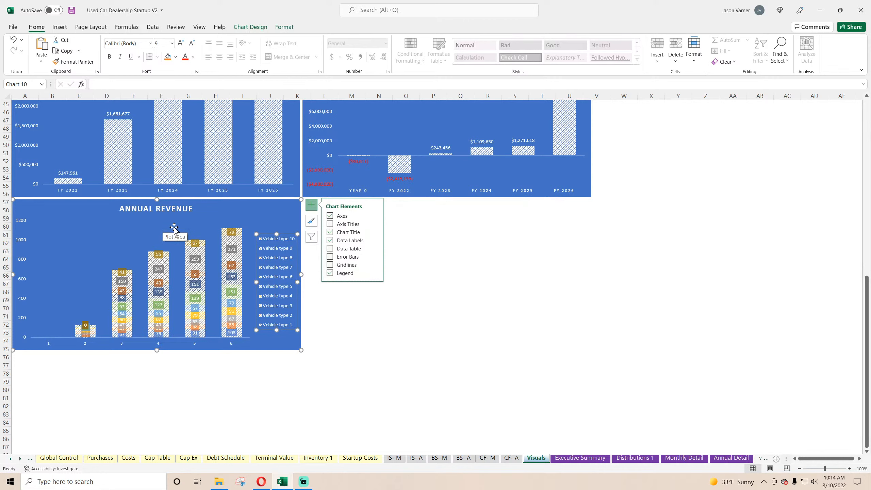
left_click(428, 333)
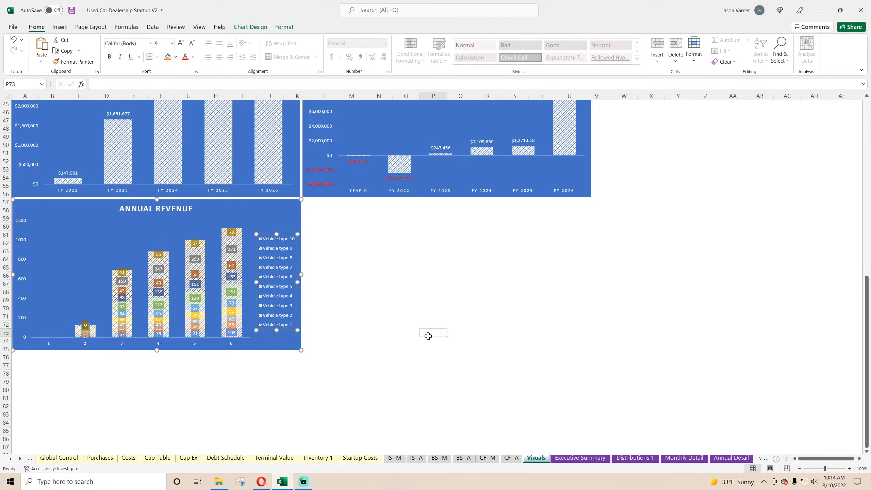
left_click(191, 225)
left_click(250, 26)
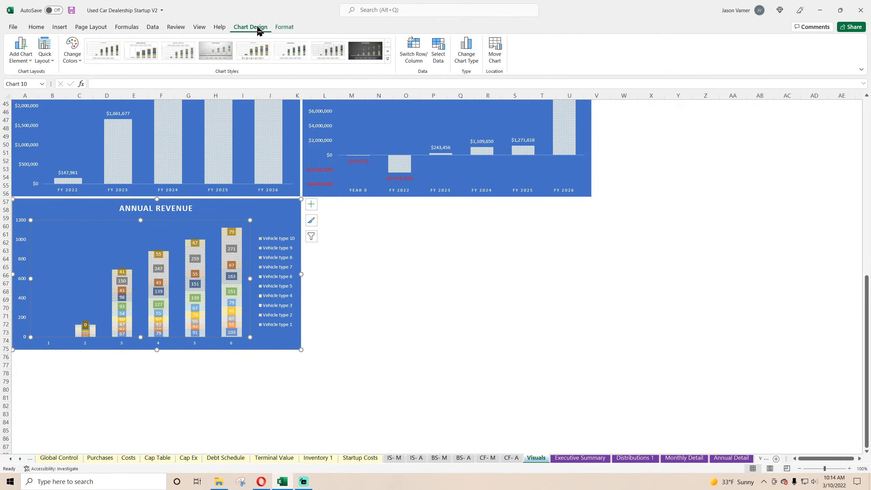
left_click(254, 51)
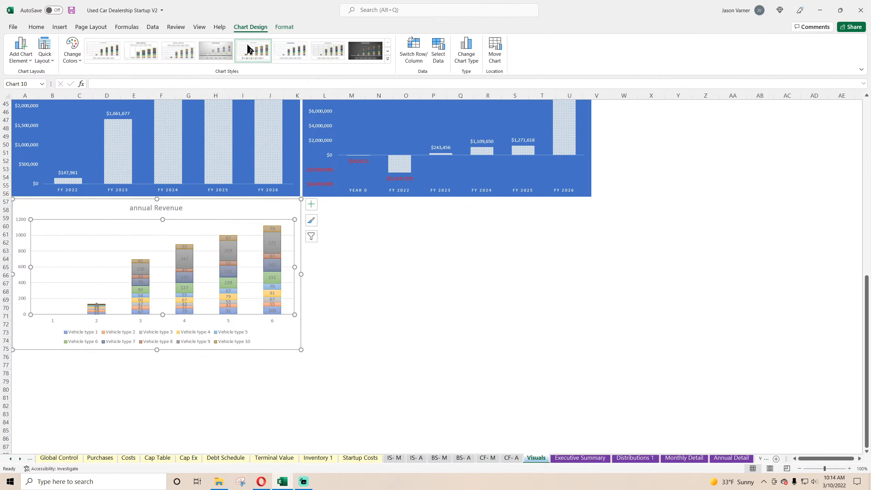
Try to match the stacked chart's background fill to the blue of the Gross Profit chart.
right_click(214, 210)
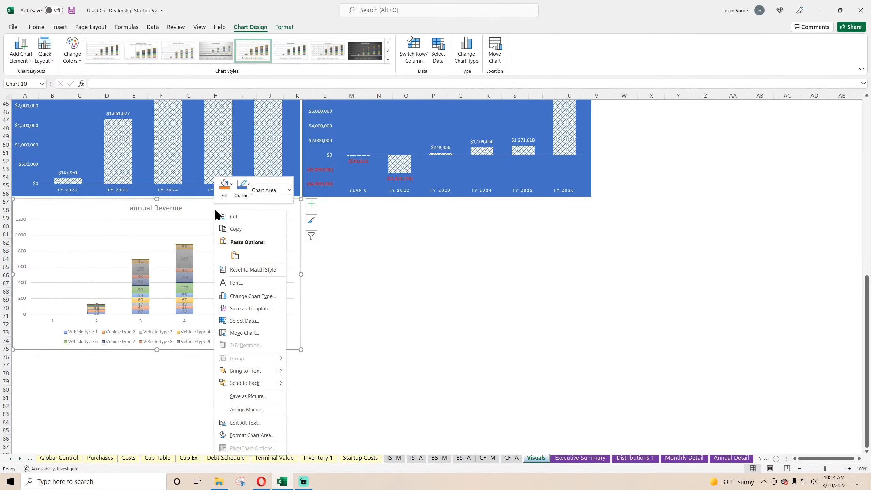
left_click(224, 187)
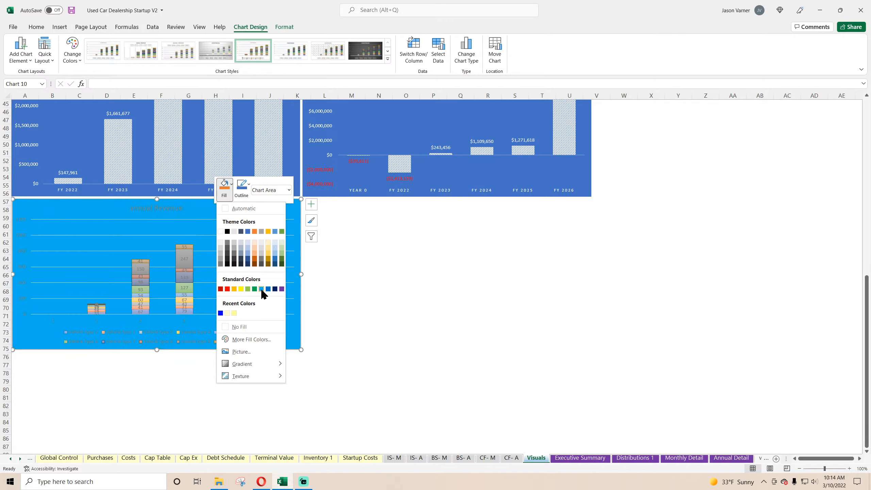
right_click(83, 129)
left_click(92, 119)
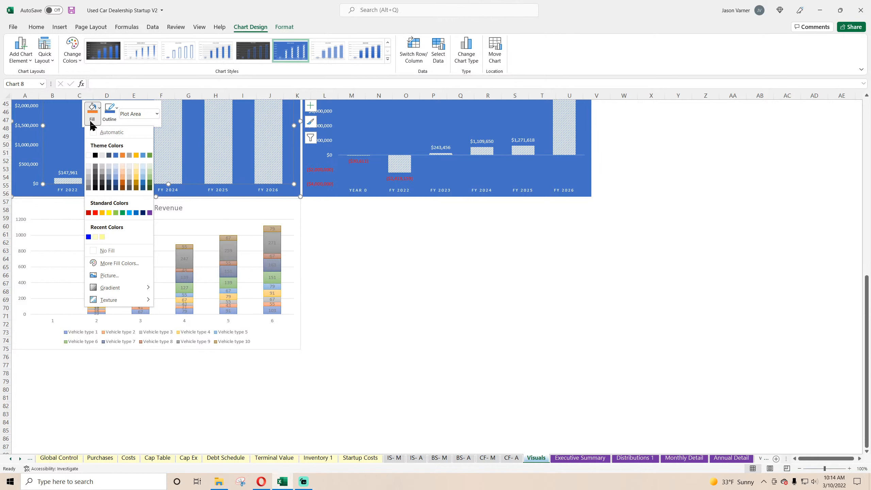
left_click(112, 123)
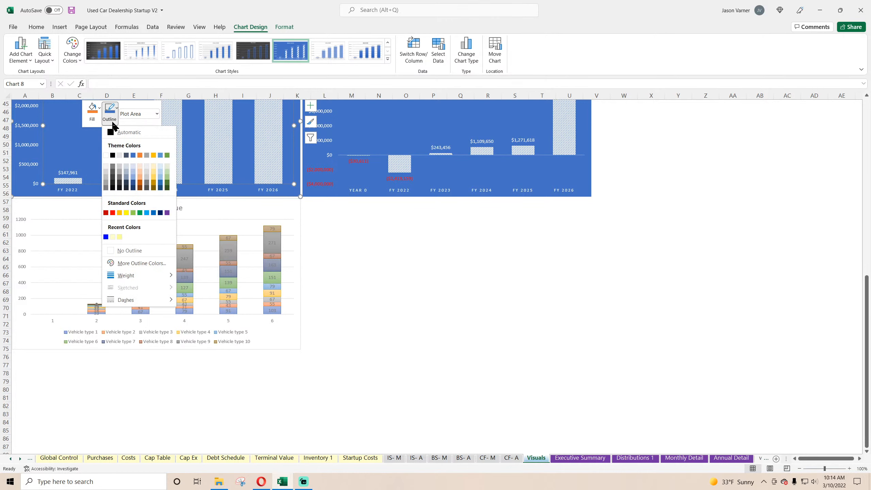
left_click(388, 301)
scroll(355, 279, "up", 7)
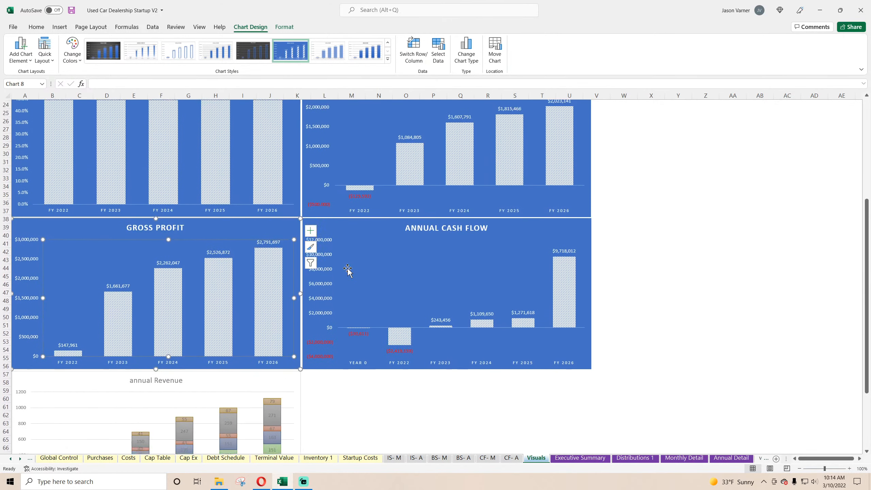
scroll(344, 265, "down", 7)
scroll(344, 266, "down", 1)
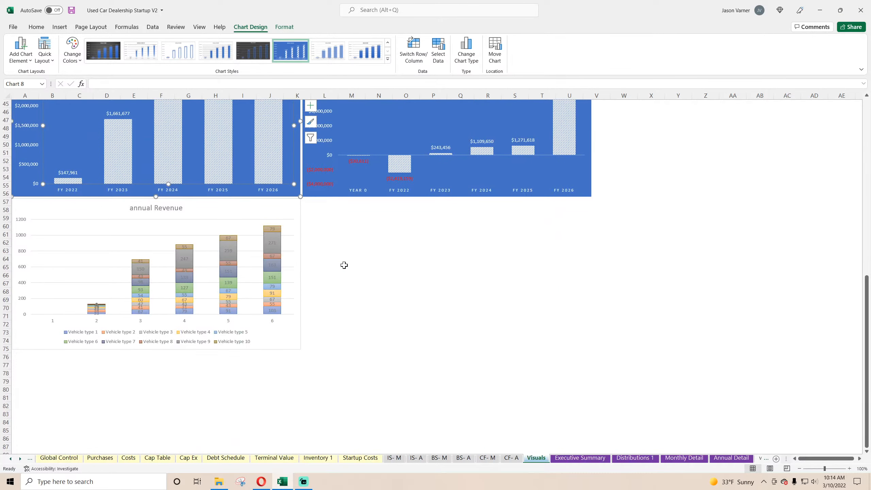
left_click(224, 211)
left_click(146, 208)
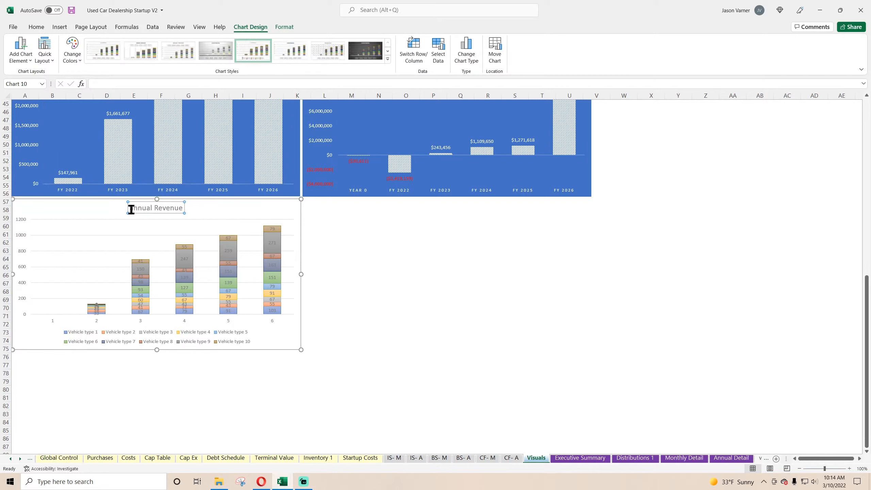
left_click_drag(130, 208, 218, 212)
key("Escape")
key("Escape")
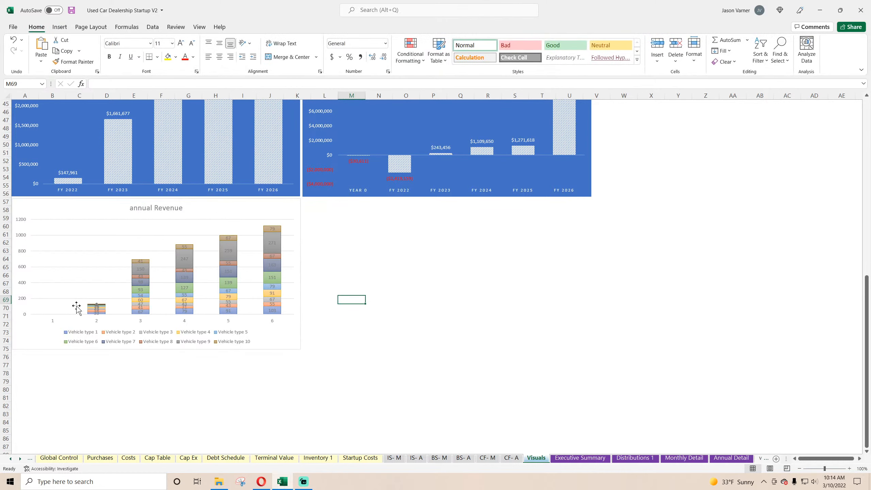
Examine the stacked chart's data range and category axis labels against the Total Cars Sold rows on the Annual Detail sheet.
right_click(116, 256)
left_click(144, 296)
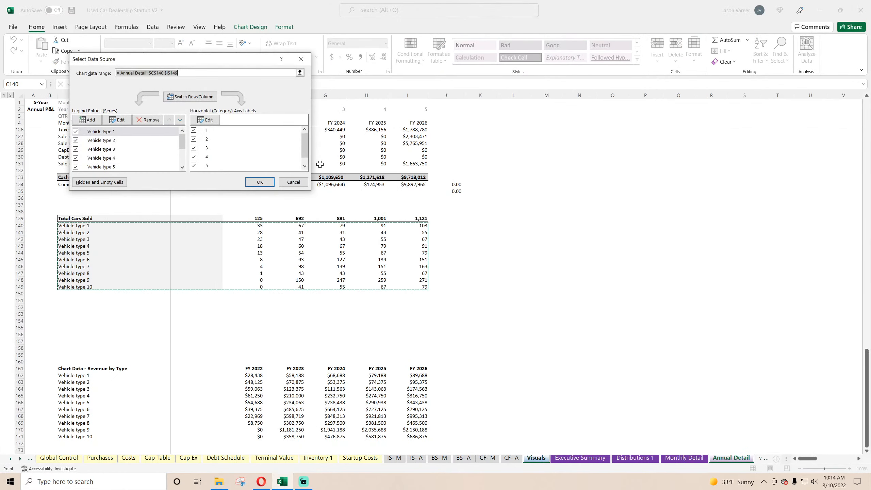
scroll(212, 143, "up", 11)
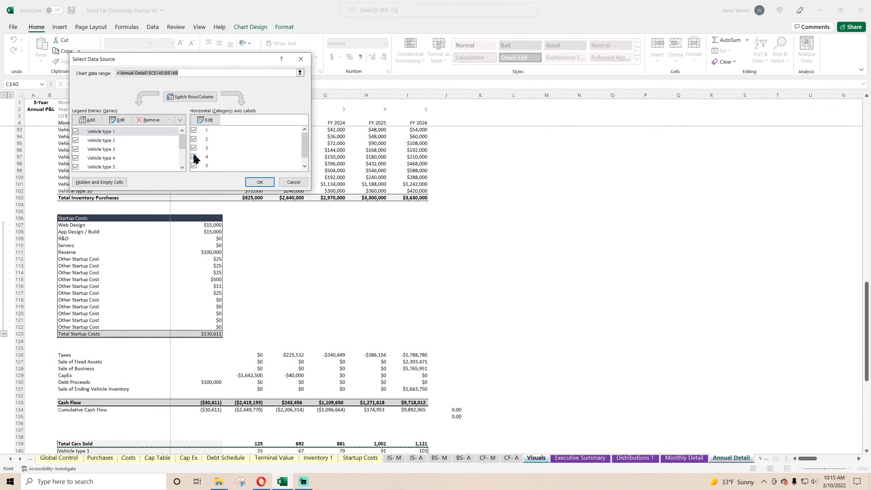
left_click_drag(182, 148, 183, 169)
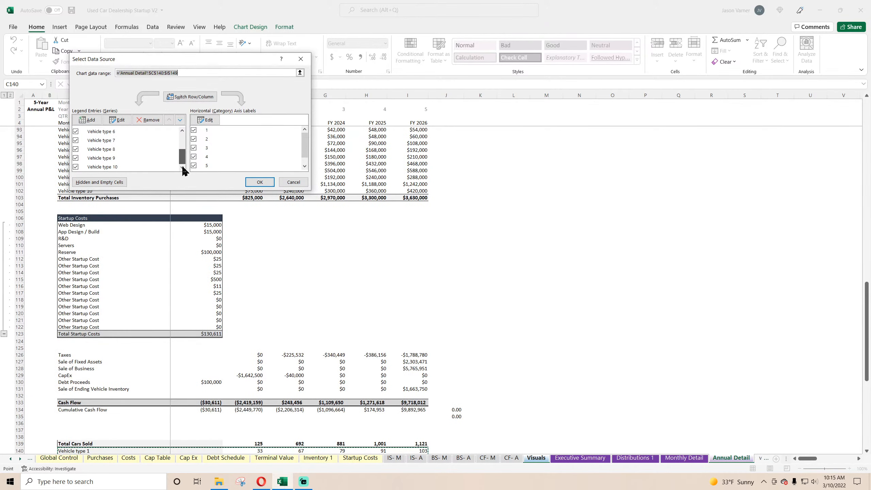
left_click(203, 120)
left_click(207, 136)
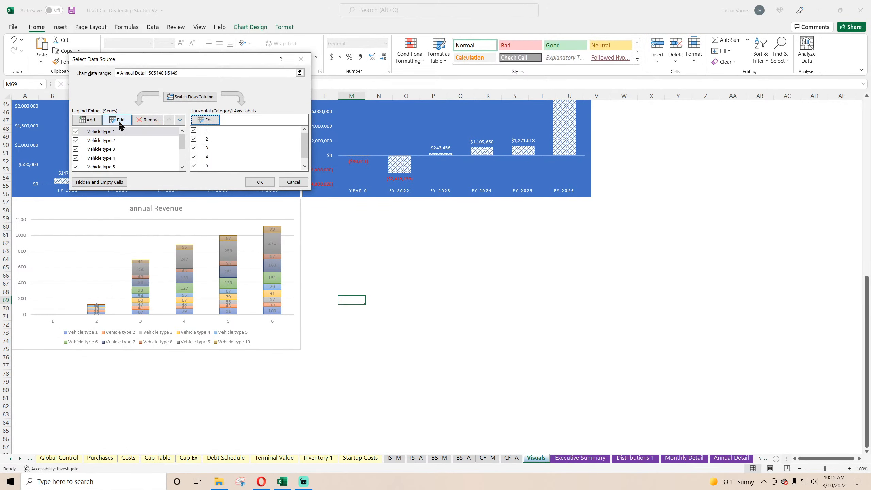
left_click(186, 73)
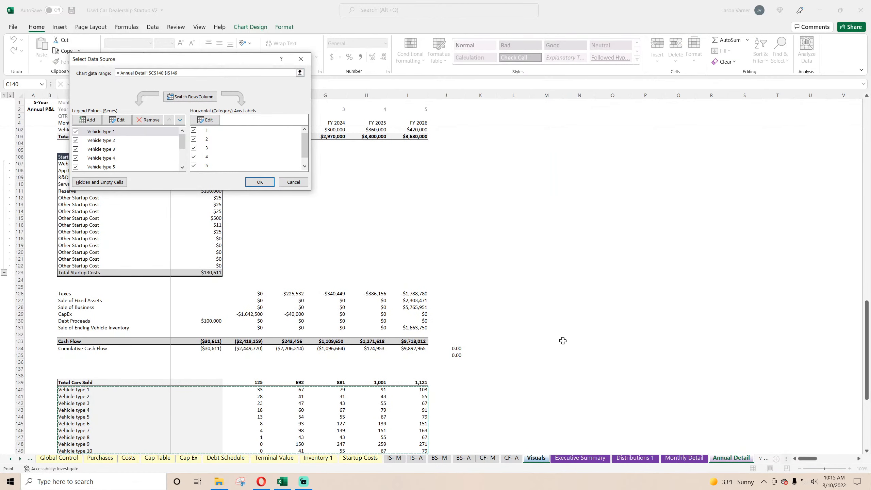
scroll(551, 334, "down", 4)
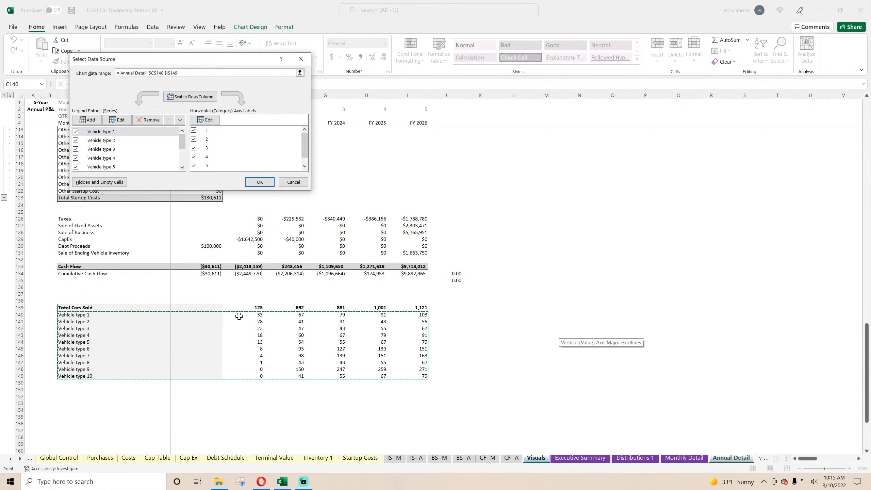
left_click(294, 182)
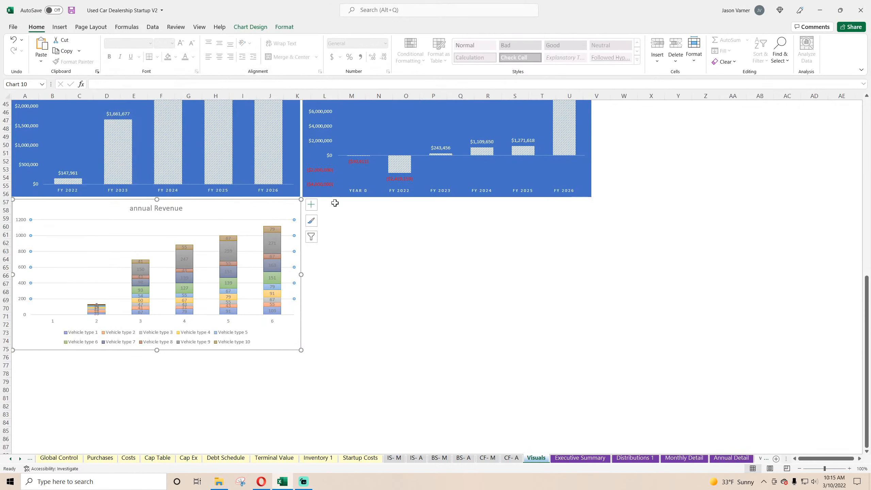
left_click(451, 355)
On the Annual Detail sheet, delete the blank cells D139:D149 beside Total Cars Sold, shifting cells left, and return to the Visuals sheet.
left_click(731, 457)
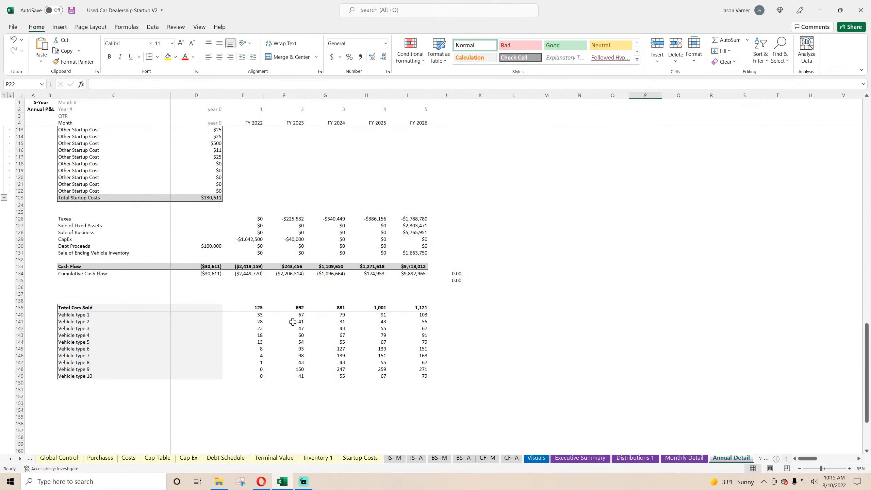
left_click(253, 308)
left_click_drag(253, 307, 412, 383)
left_click_drag(200, 307, 199, 377)
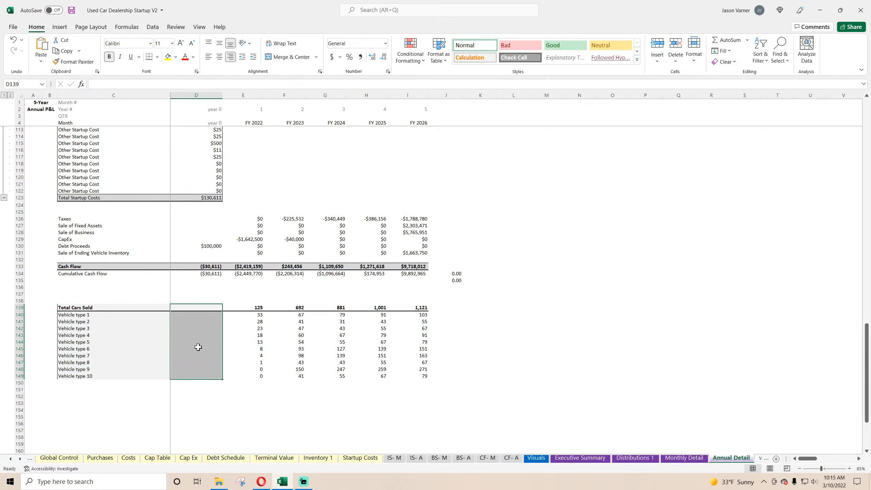
right_click(198, 348)
left_click(233, 202)
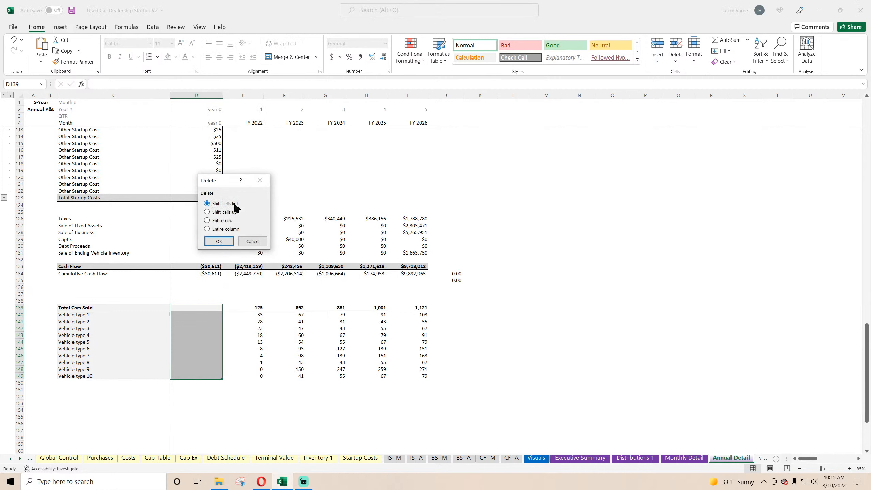
left_click(219, 242)
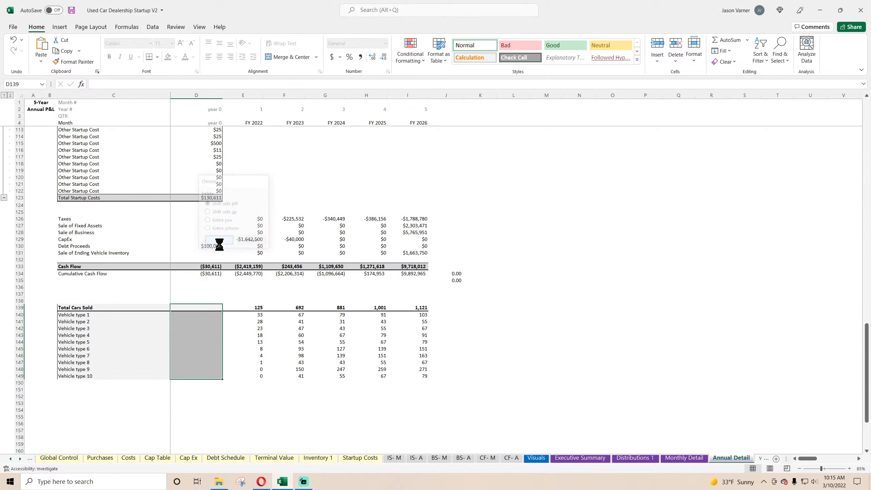
left_click(486, 371)
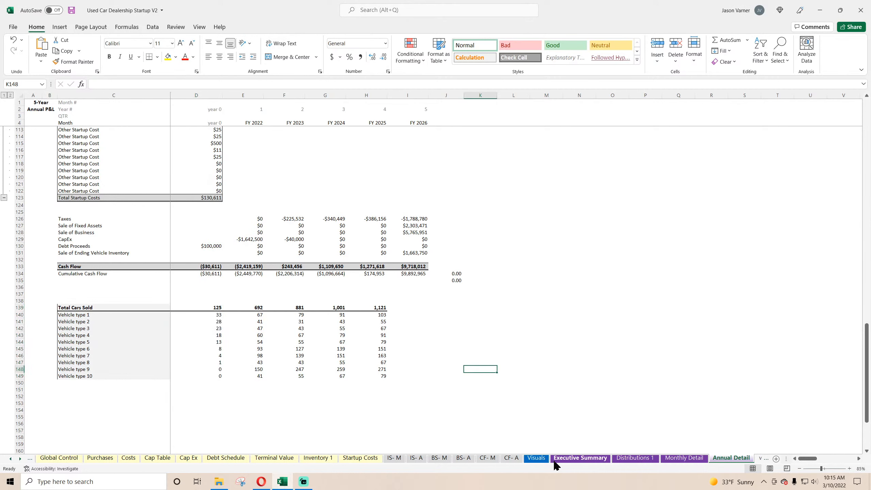
left_click(535, 461)
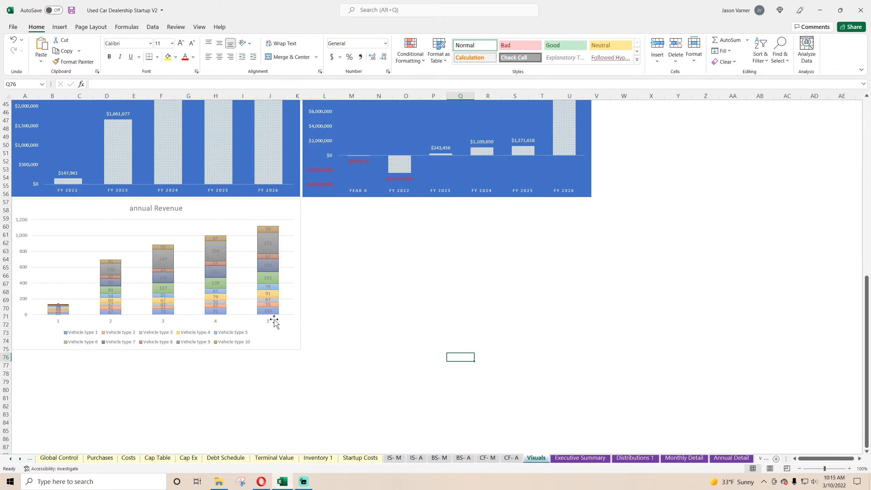
On the Annual Detail sheet, move the vehicle type rows C140:H149 down one row to leave row 140 blank under Total Cars Sold.
left_click(726, 460)
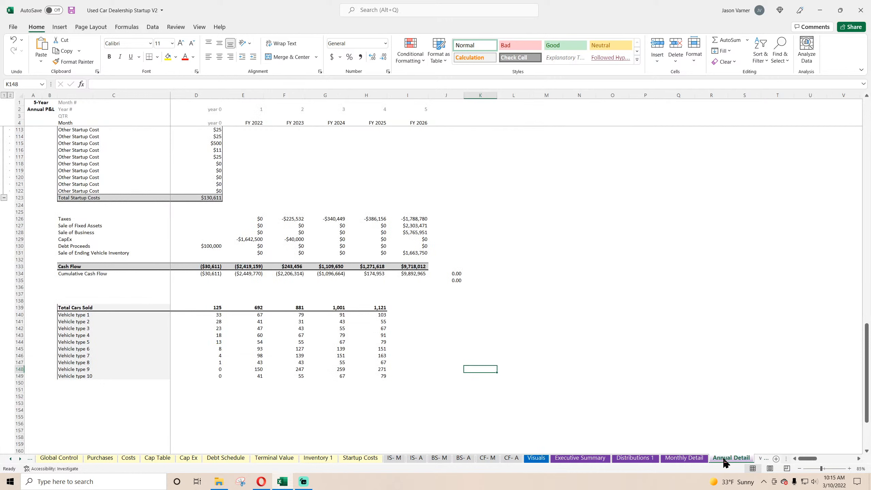
left_click(696, 458)
left_click(723, 458)
left_click(210, 306)
left_click_drag(67, 318, 369, 390)
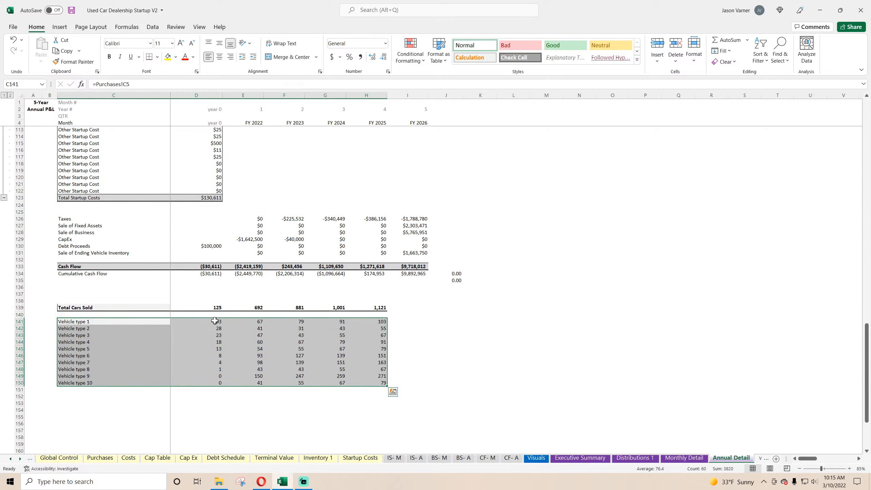
Add fiscal year headers above the vehicle rows by linking D140 to E4 and filling the formula across to H140.
left_click(211, 314)
type("=")
left_click(256, 123)
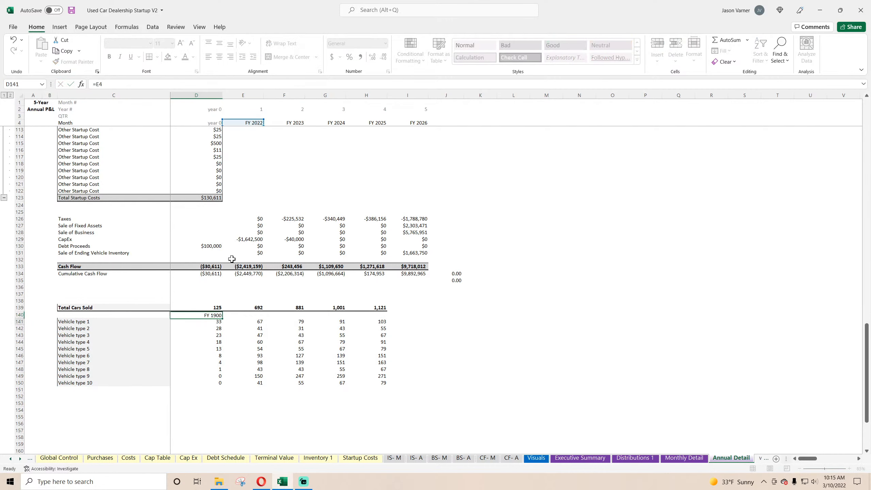
key("Return")
left_click(211, 314)
left_click_drag(222, 318, 384, 318)
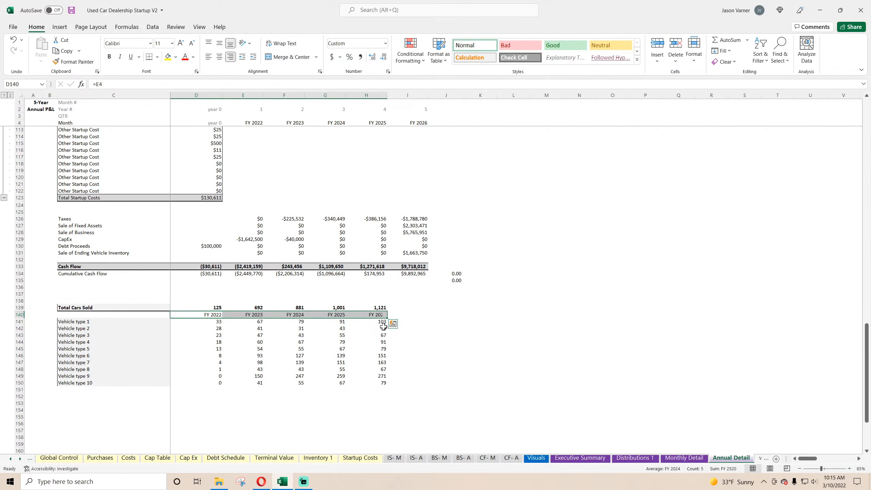
On the Visuals sheet, set the stacked chart's data range to 'Annual Detail'!$C$140:$H$150 so the fiscal years serve as axis labels.
left_click(537, 458)
right_click(237, 236)
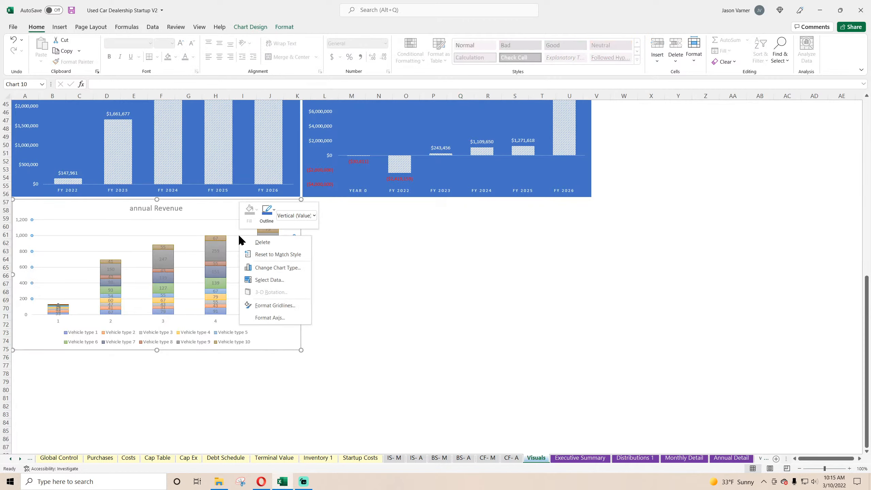
left_click(261, 281)
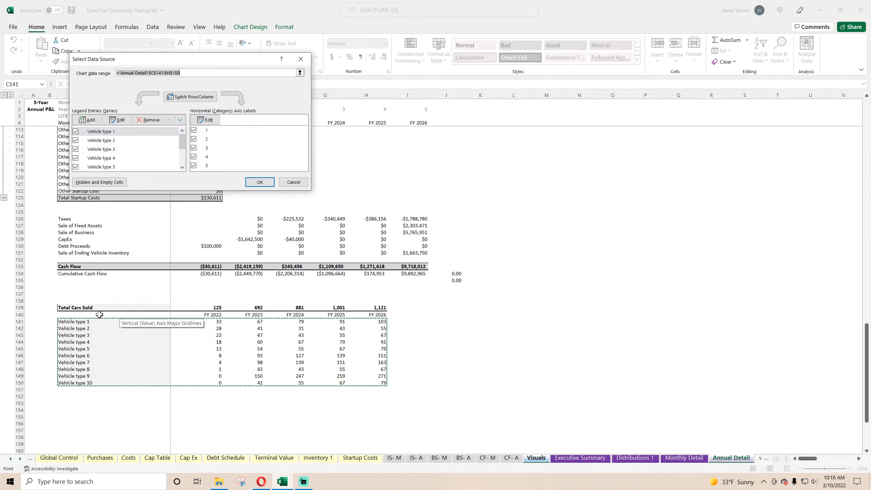
left_click_drag(99, 315, 363, 383)
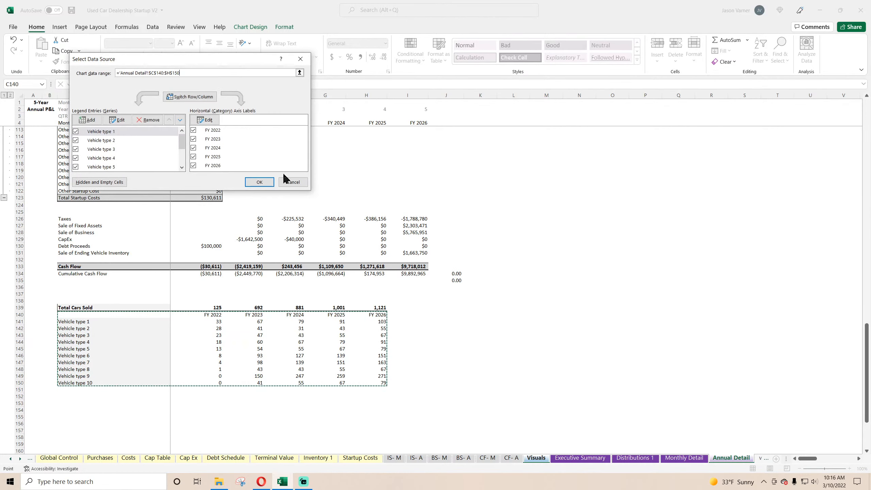
left_click(264, 181)
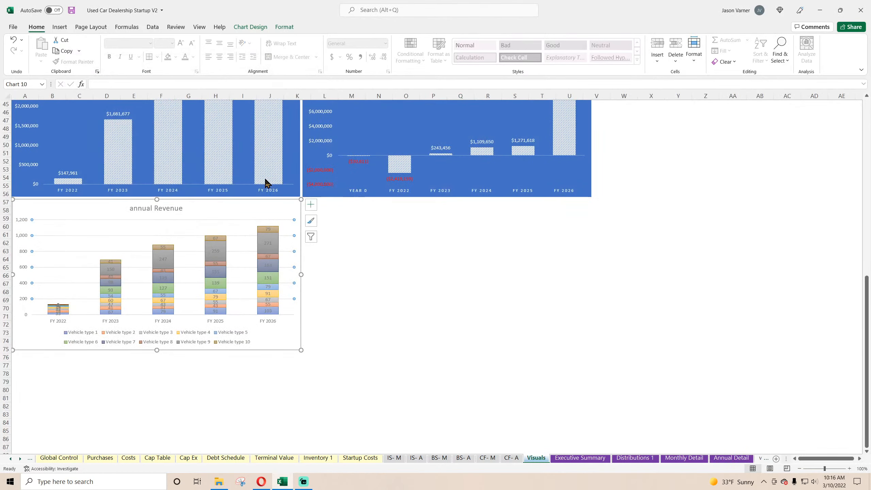
Fill the stacked chart's chart area with light grey.
left_click(376, 323)
right_click(245, 211)
left_click(255, 187)
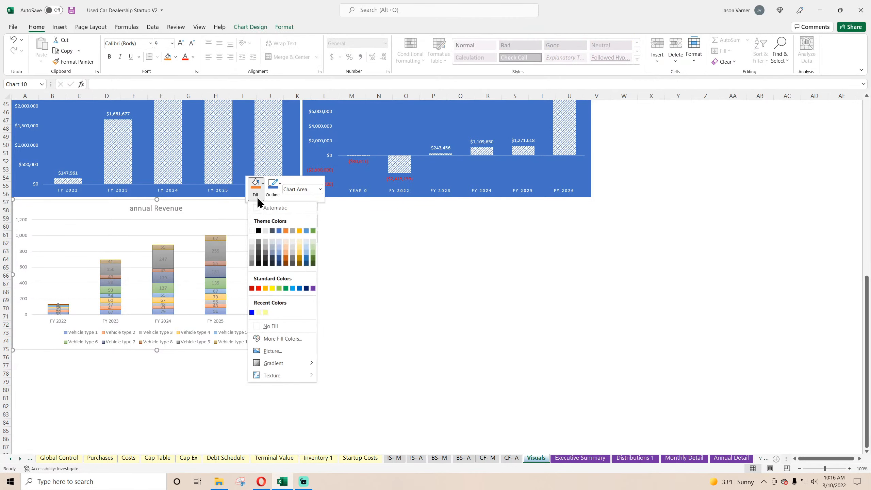
left_click(252, 247)
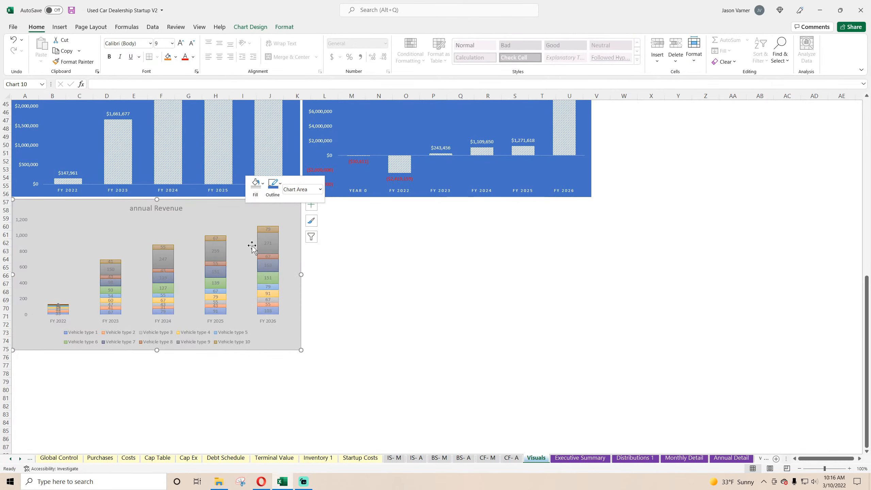
Replace the stacked chart's title with "Cars Sold per Year by Type".
left_click(164, 208)
left_click_drag(130, 208, 187, 209)
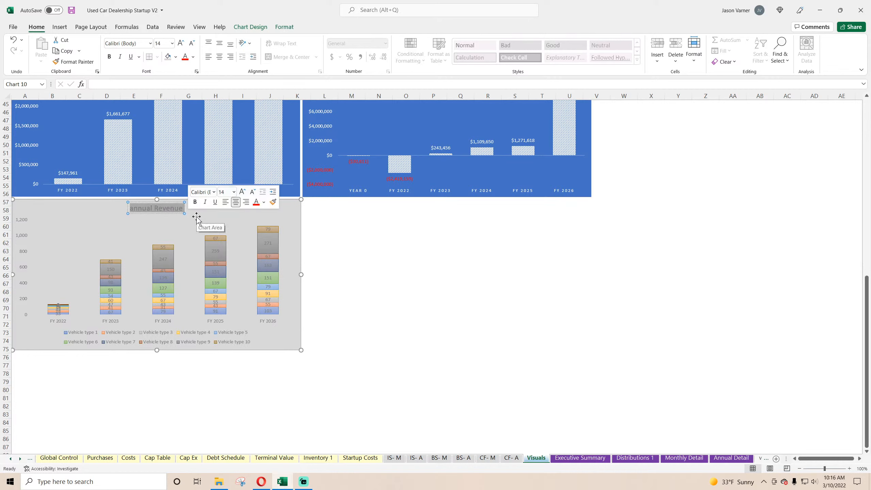
type("Cars S")
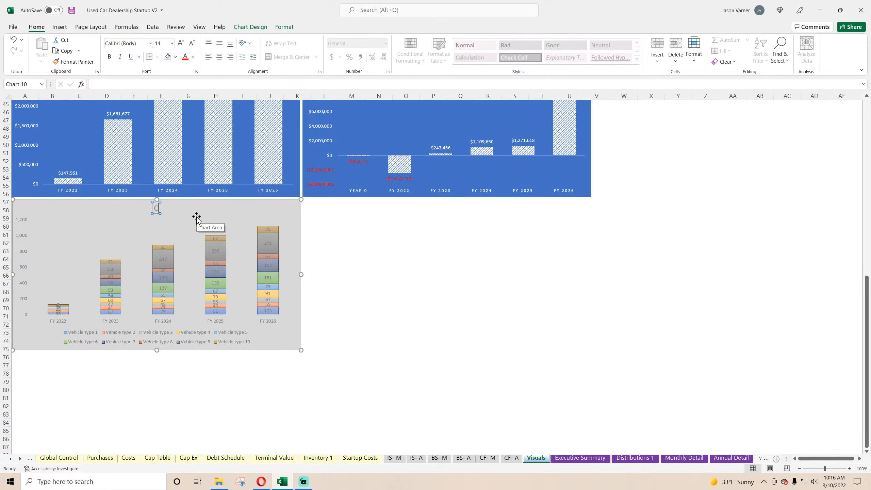
type("old per Ya")
key("BackSpace")
type("ear by Type")
left_click(378, 275)
Give the Cars Sold per Year by Type chart a black outline.
right_click(268, 206)
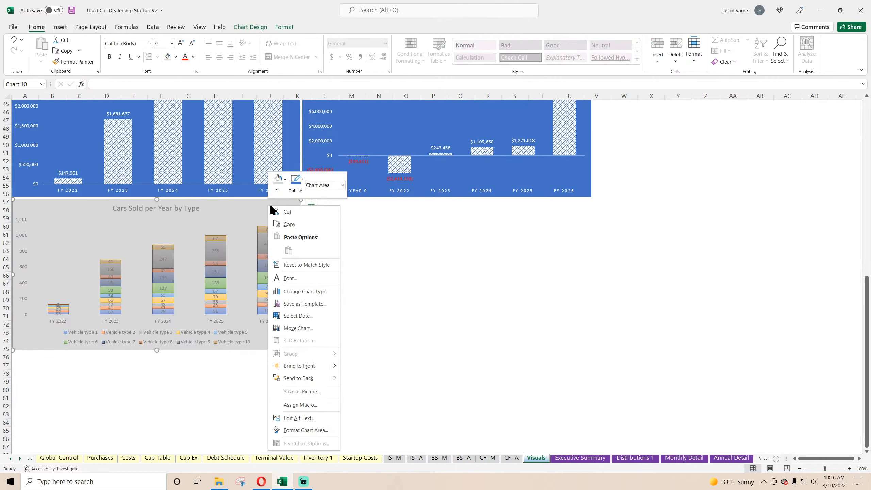
left_click(296, 180)
left_click(299, 227)
left_click(435, 279)
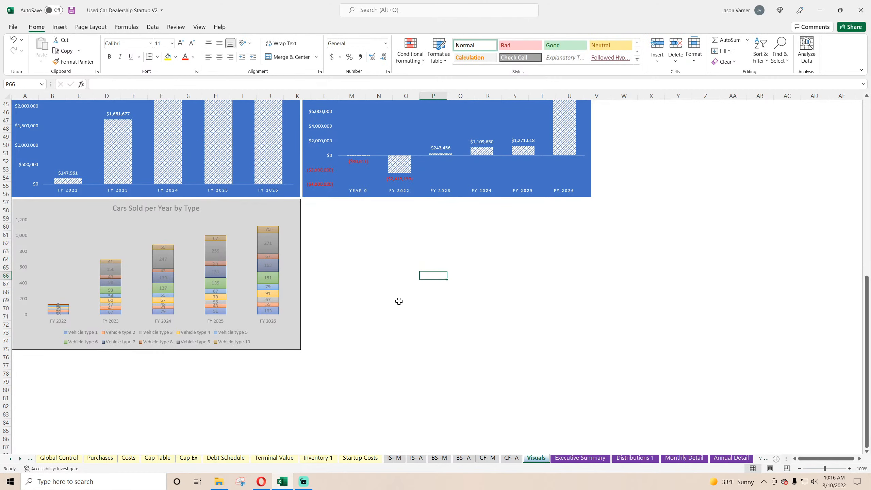
scroll(397, 301, "up", 10)
scroll(396, 301, "down", 10)
Try the Cars Sold per Year by Type chart without data labels, and switch the labels back on.
left_click(292, 214)
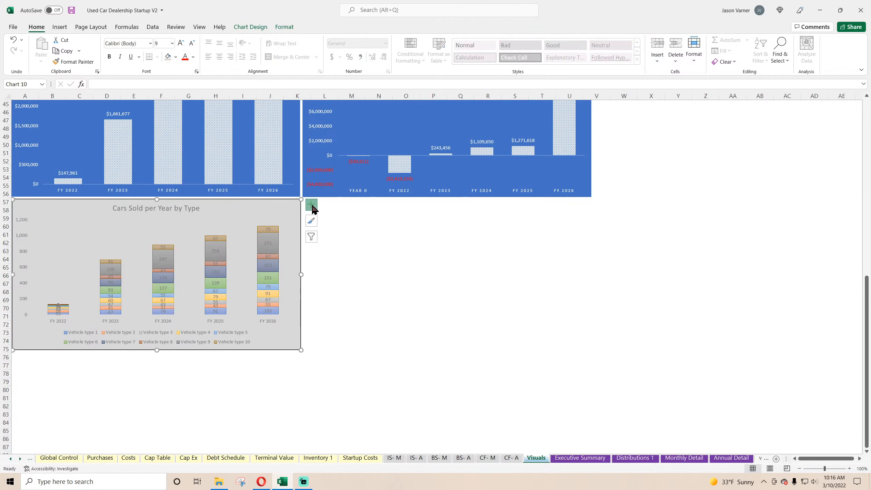
left_click(311, 205)
left_click(353, 242)
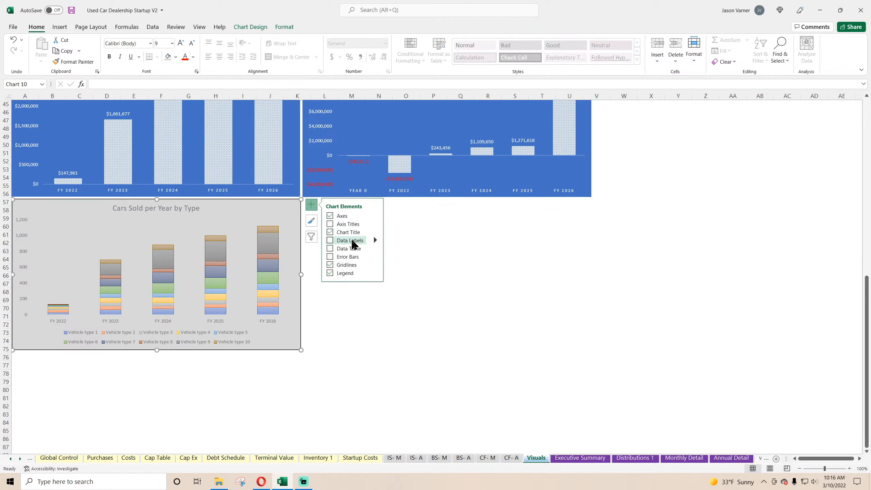
left_click(352, 242)
left_click(379, 324)
Duplicate the Cars Sold per Year by Type chart and align the copy beside the original, directly under the blue cash flow chart.
left_click(241, 209)
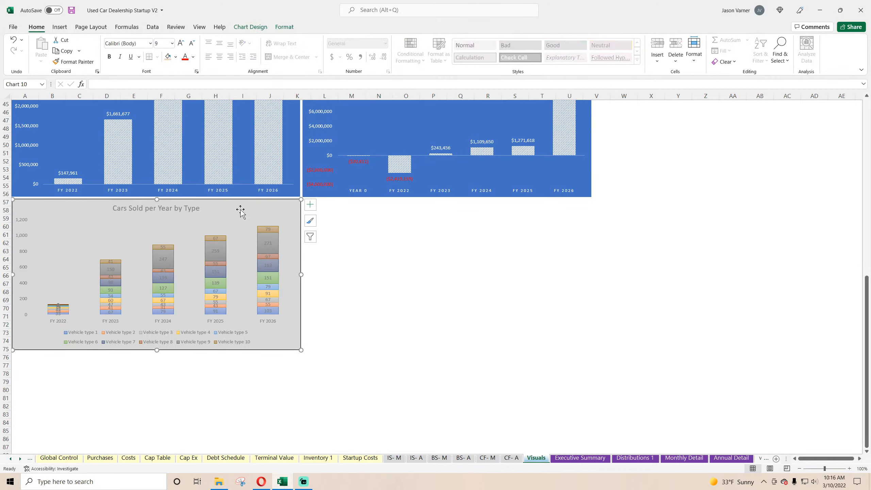
right_click(240, 210)
right_click(246, 211)
left_click(274, 224)
right_click(379, 235)
left_click(393, 250)
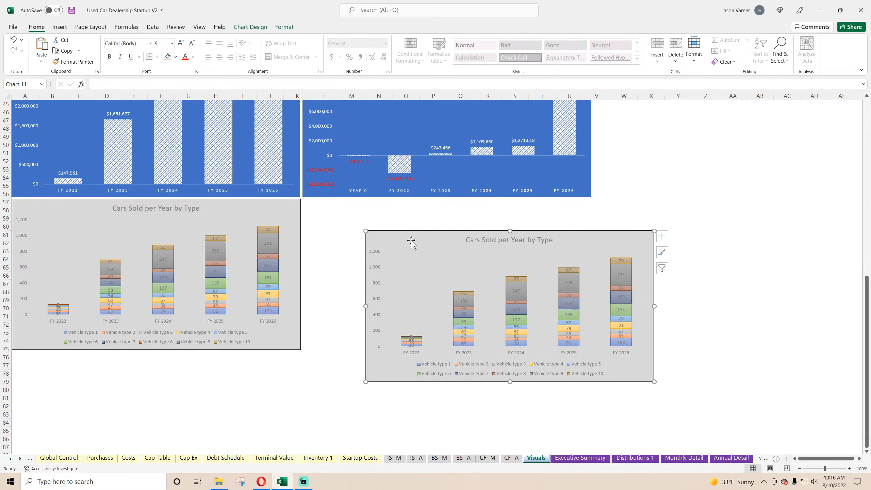
left_click_drag(411, 241, 348, 208)
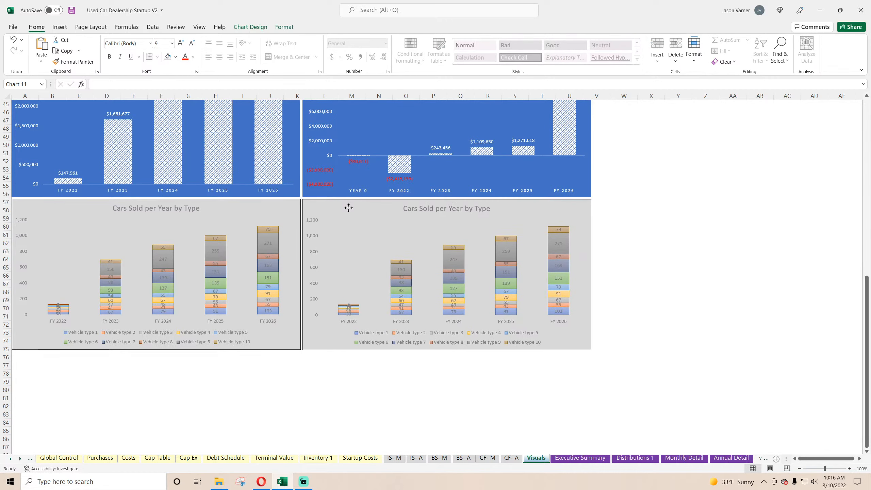
Set the copied chart's data range to the Revenue by Type table, 'Annual Detail'!$C$161:$I$171.
right_click(383, 234)
left_click(412, 299)
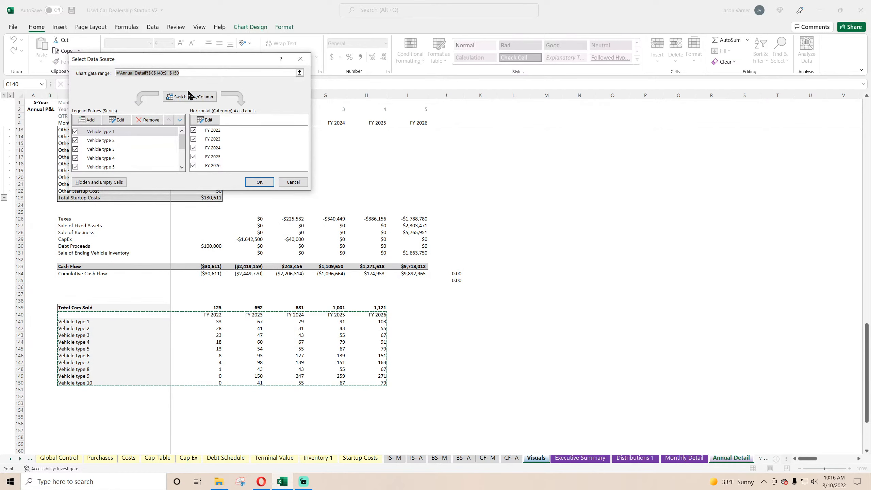
key("BackSpace")
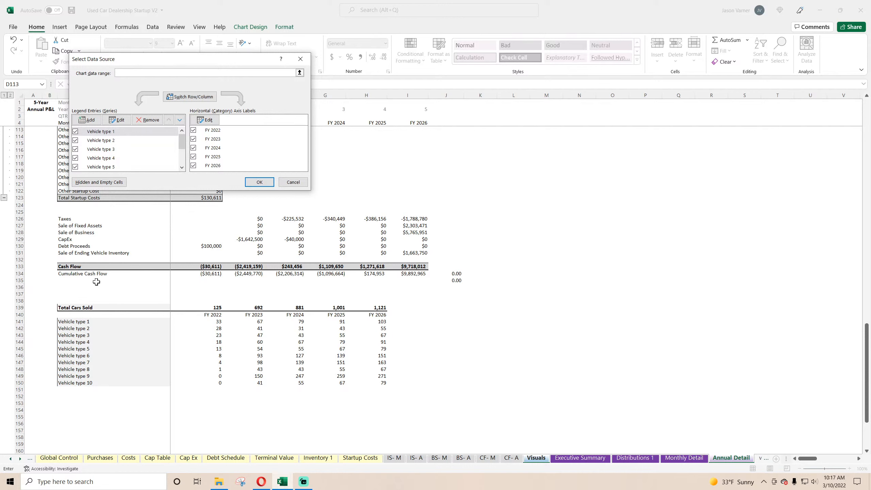
scroll(85, 318, "down", 7)
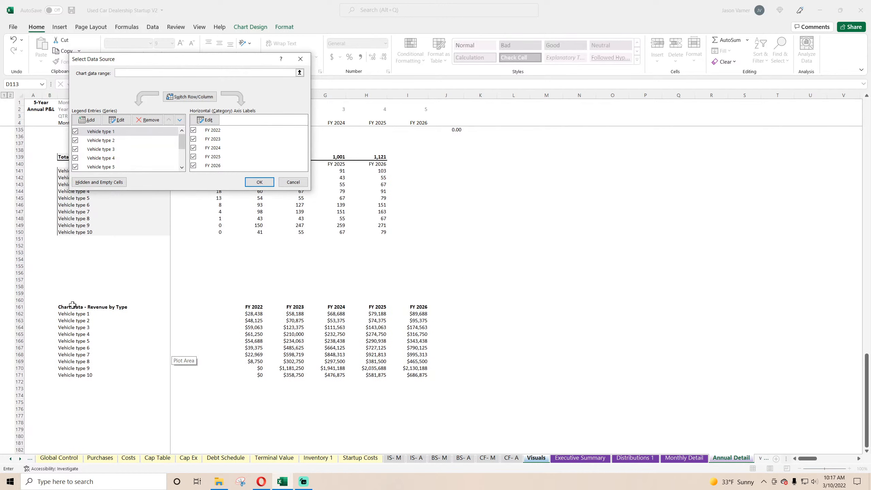
left_click_drag(73, 305, 403, 374)
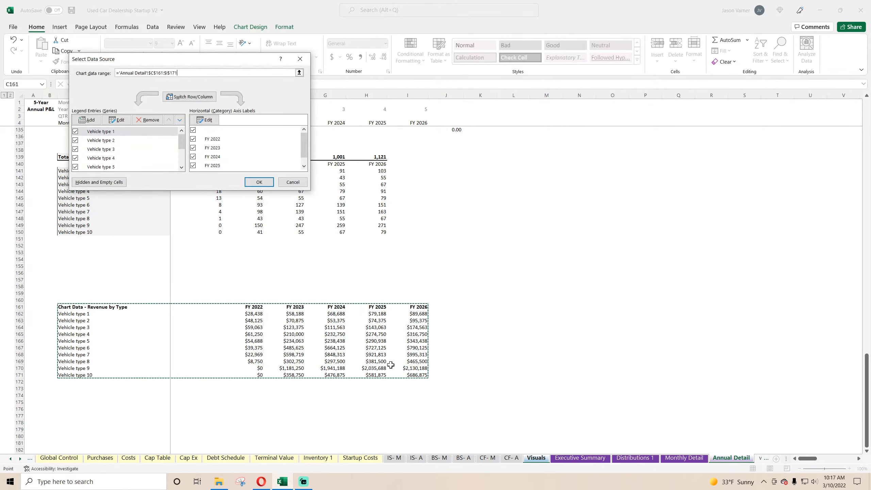
left_click(265, 186)
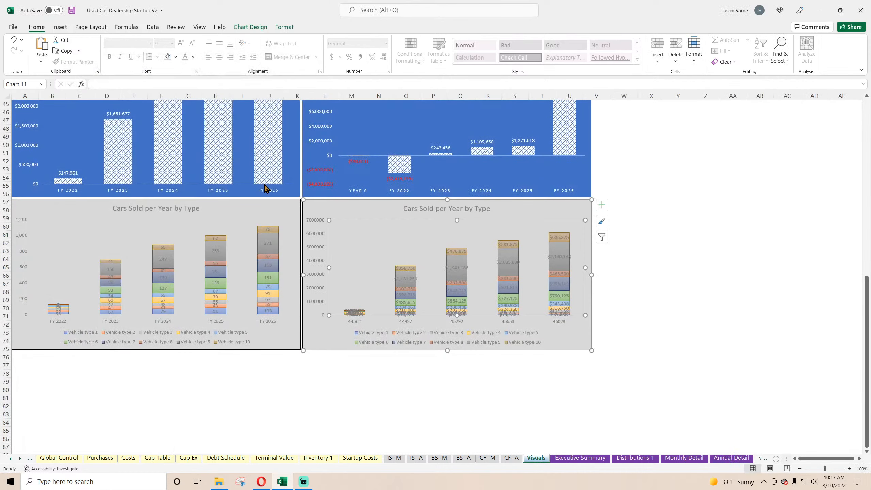
On the Annual Detail sheet, delete the blank cells D161:D171 in the Revenue by Type table, shifting cells left, and return to the Visuals sheet.
left_click(731, 458)
left_click(194, 304)
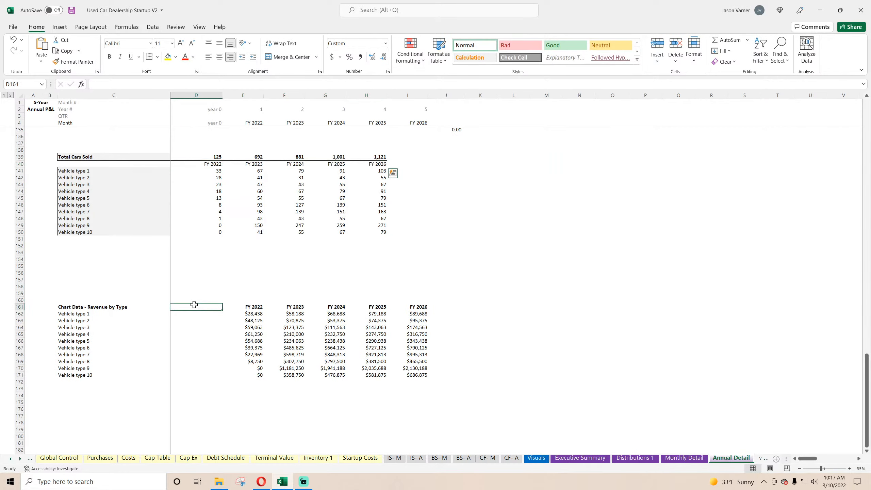
left_click_drag(194, 304, 194, 374)
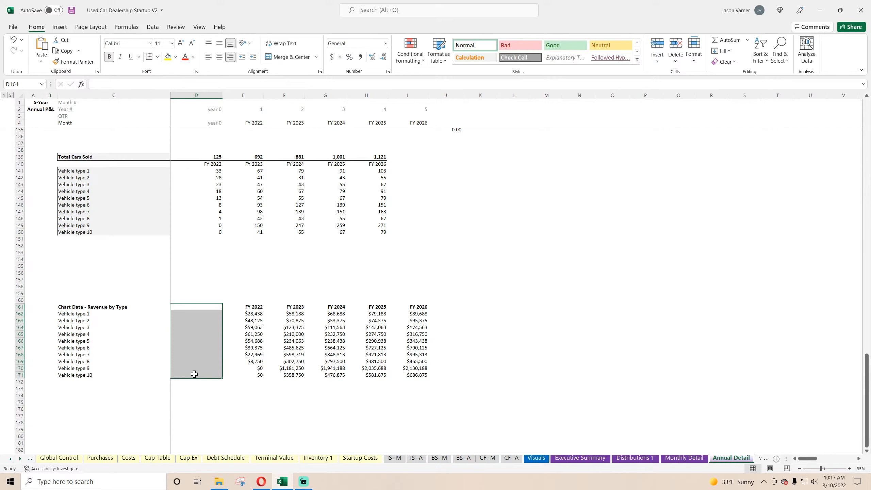
right_click(176, 372)
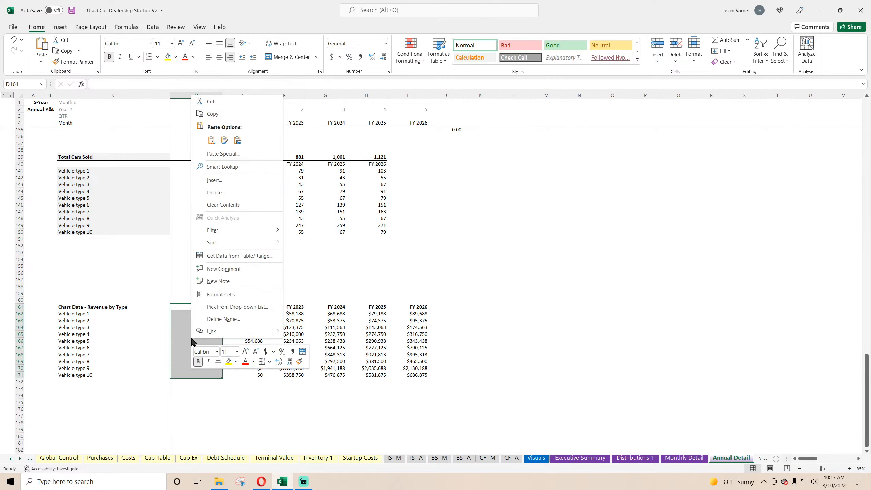
left_click(232, 194)
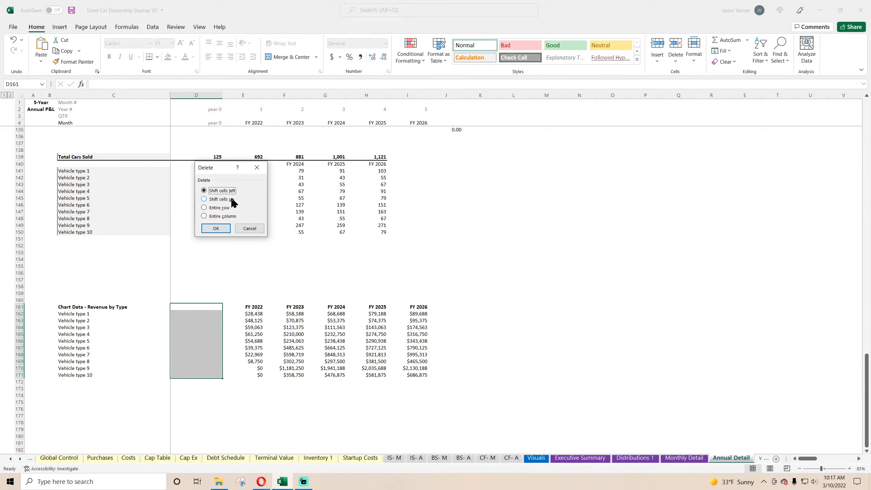
left_click(216, 228)
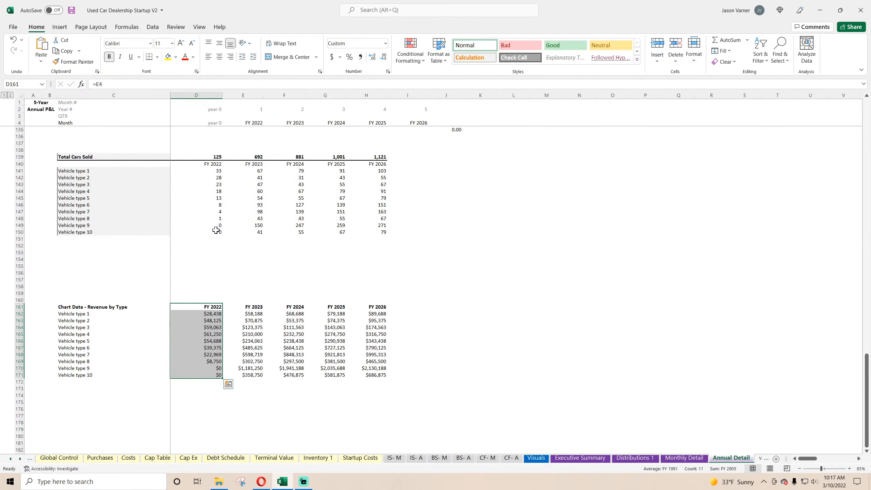
left_click(683, 459)
left_click(534, 459)
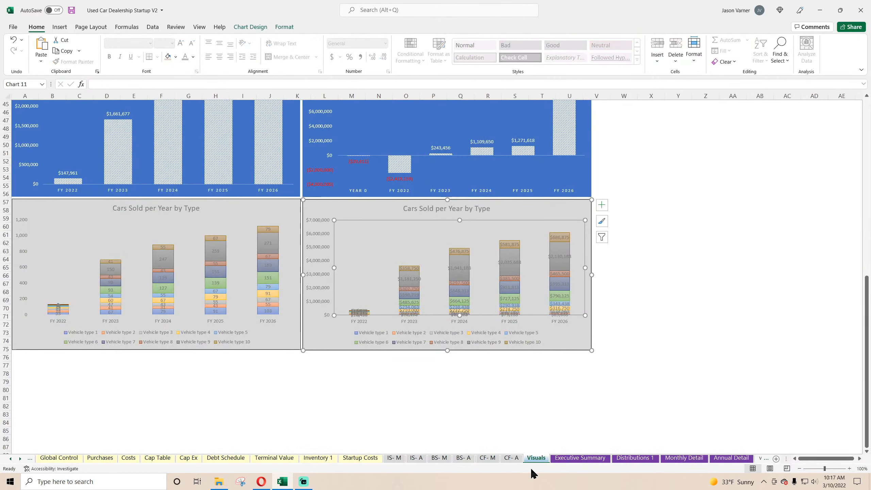
Remove the data labels from the copied chart that plots revenue by vehicle type.
left_click(602, 205)
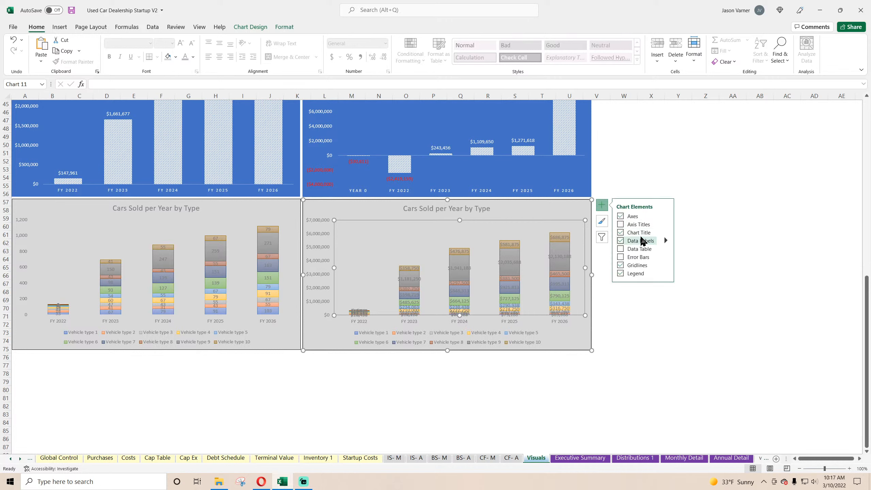
left_click(642, 243)
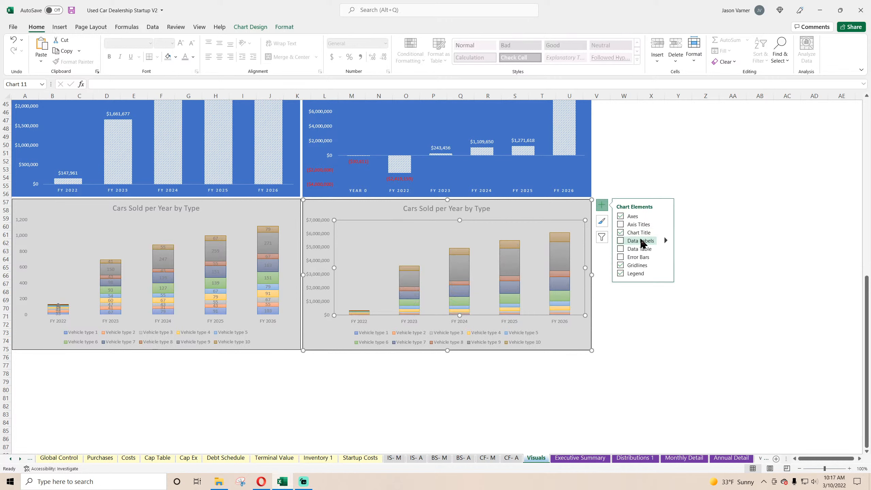
left_click(635, 343)
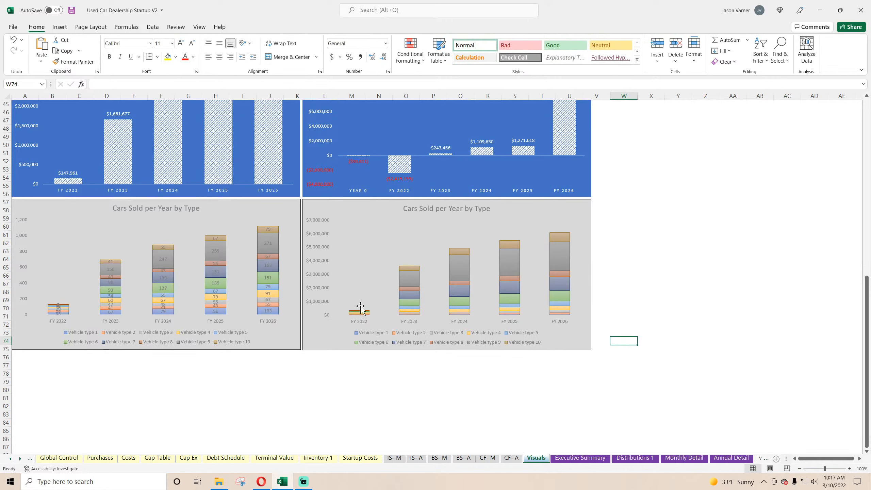
Examine the plot area, chart area and text formatting options of the copied revenue by vehicle type chart.
right_click(422, 237)
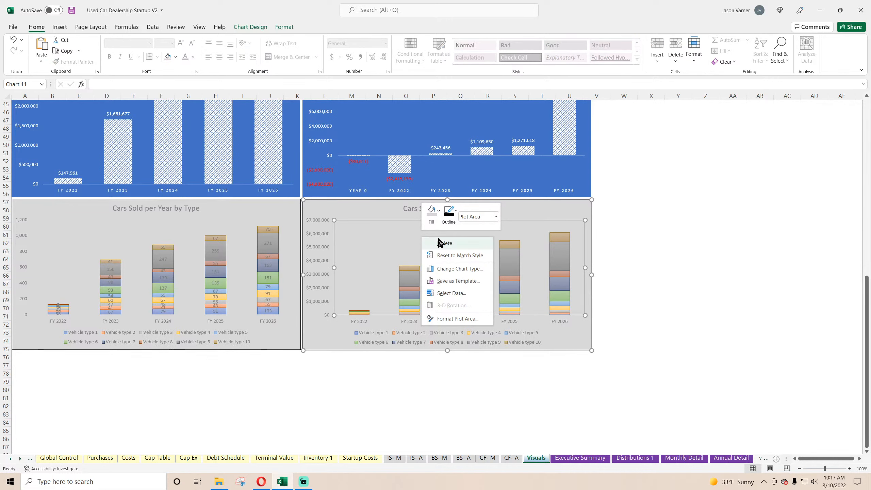
left_click(457, 319)
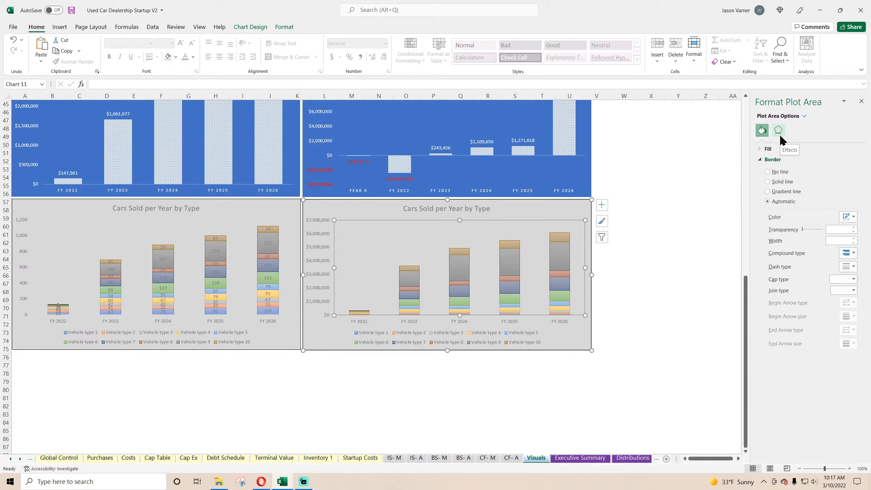
left_click(774, 150)
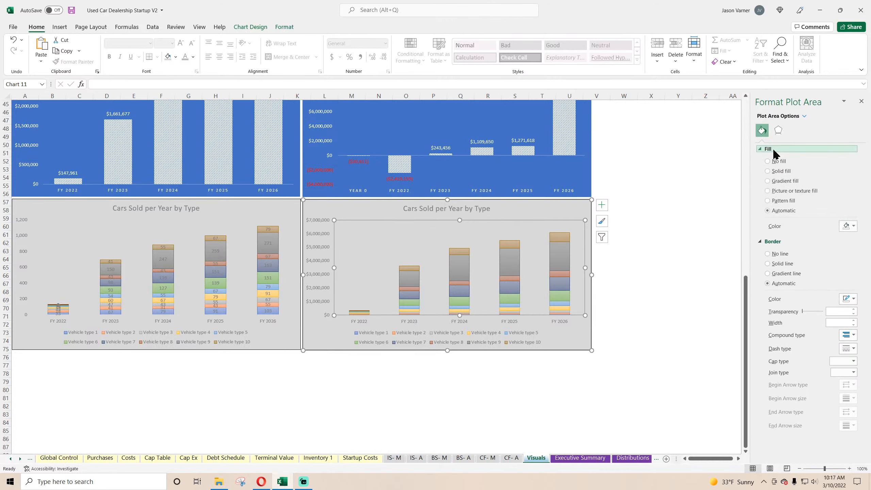
left_click(778, 130)
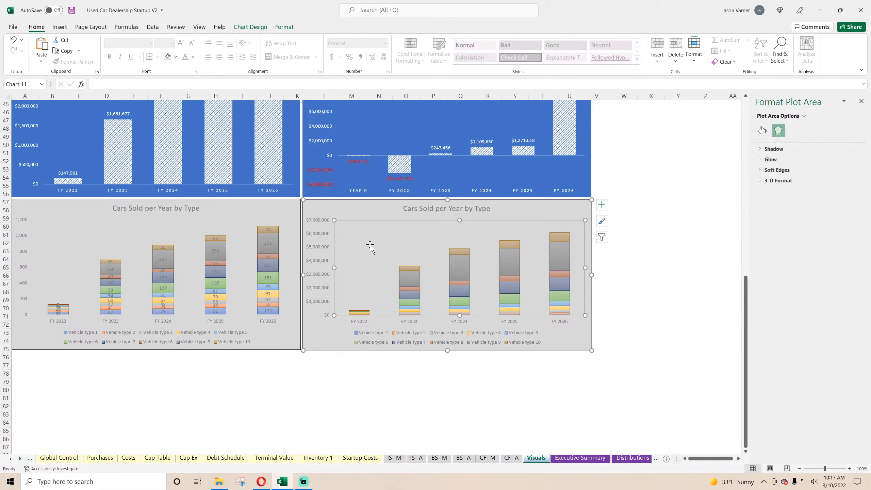
left_click(386, 213)
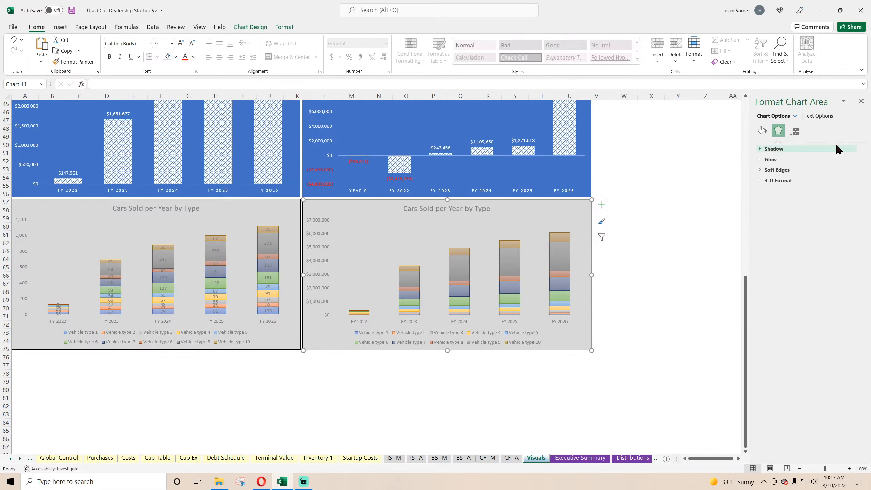
left_click(799, 131)
left_click(776, 160)
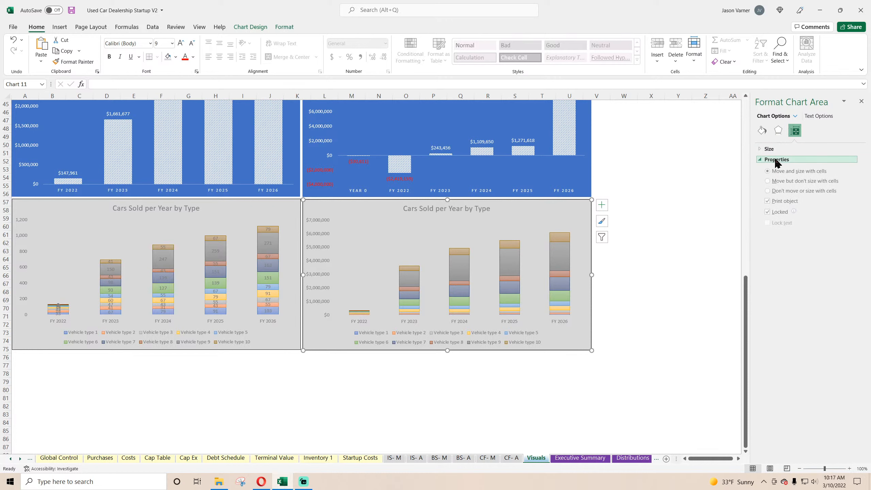
left_click(818, 116)
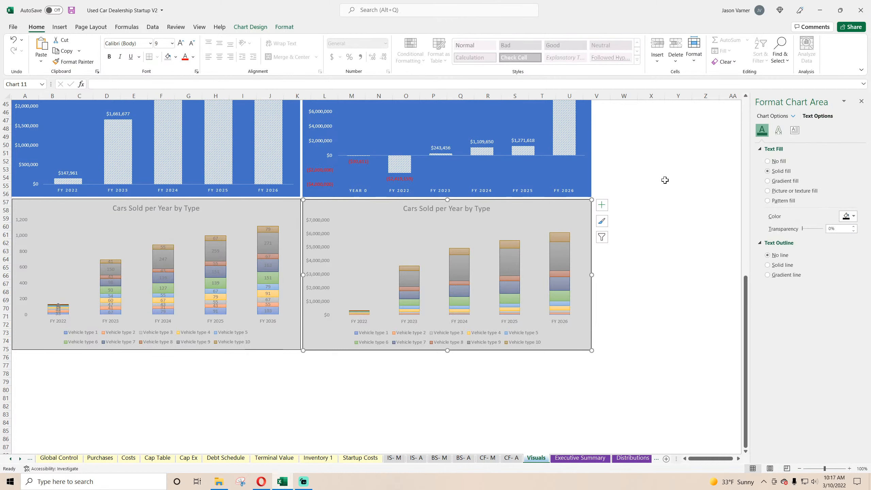
Format the major gridlines of the copied revenue chart as solid black lines.
left_click(479, 274)
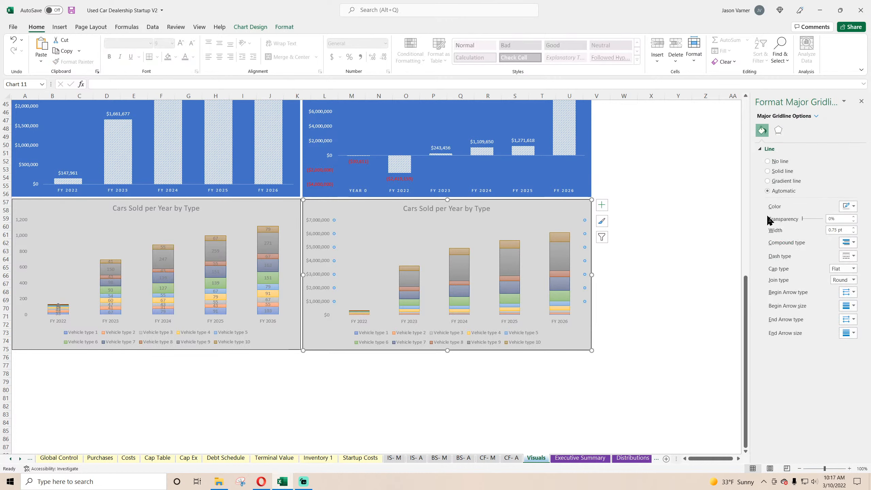
left_click(767, 171)
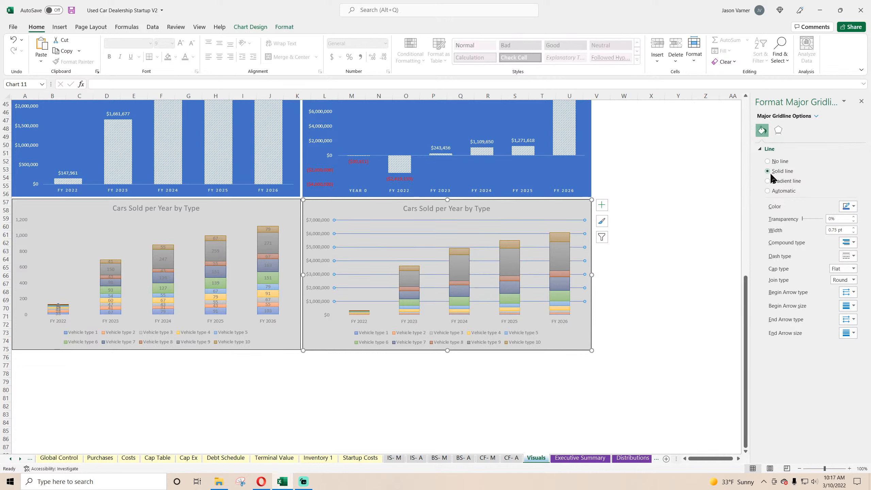
left_click(853, 207)
left_click(811, 229)
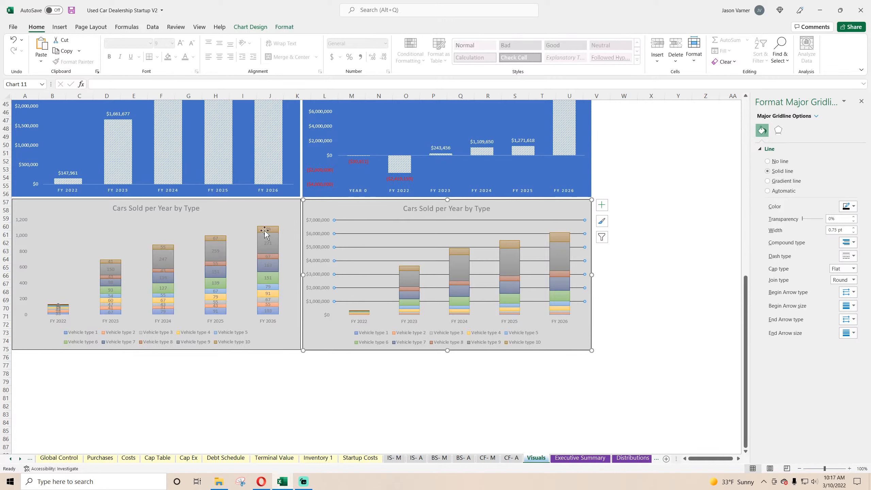
Try a solid black border with no fill on the plot area of the original Cars Sold per Year by Type chart.
left_click(180, 231)
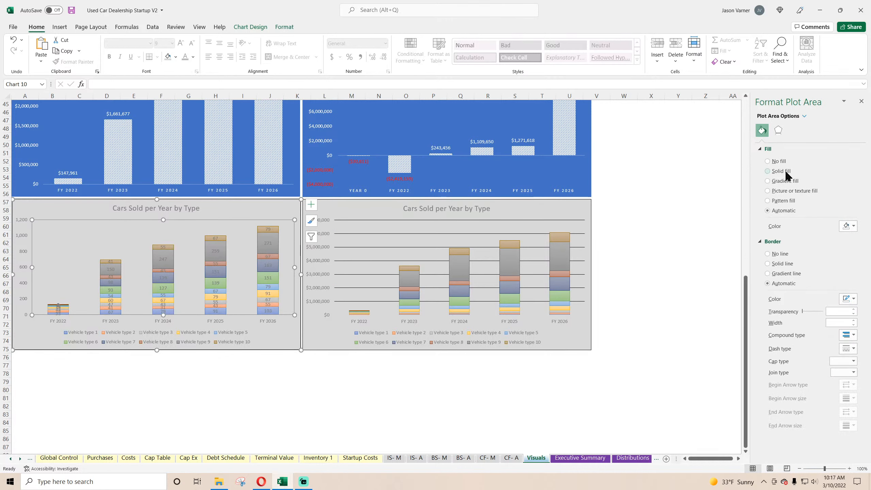
left_click(768, 170)
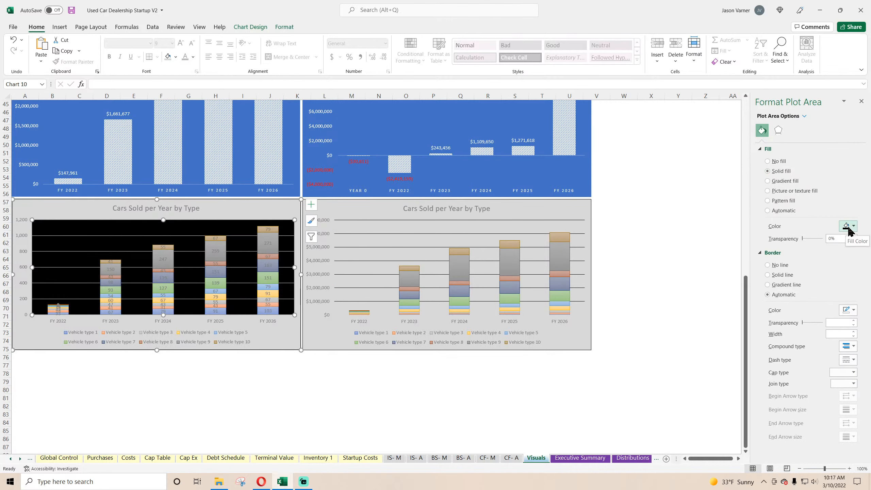
left_click(779, 163)
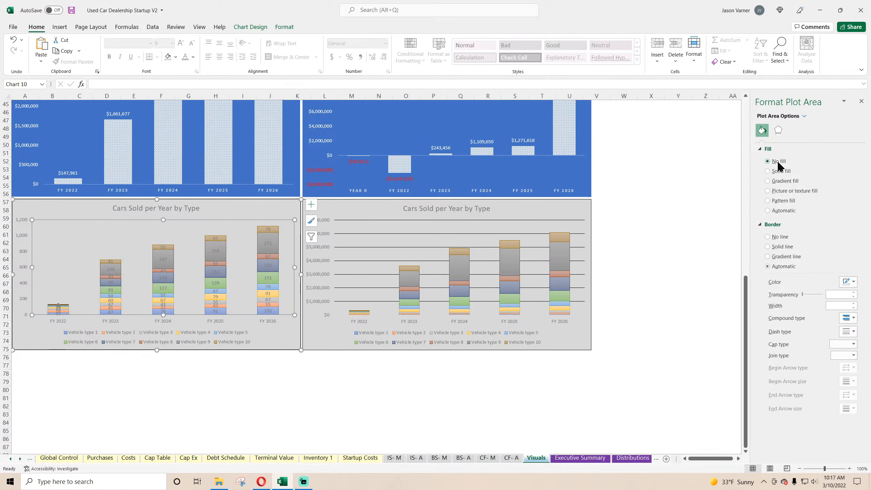
left_click(779, 246)
left_click(849, 281)
left_click(809, 302)
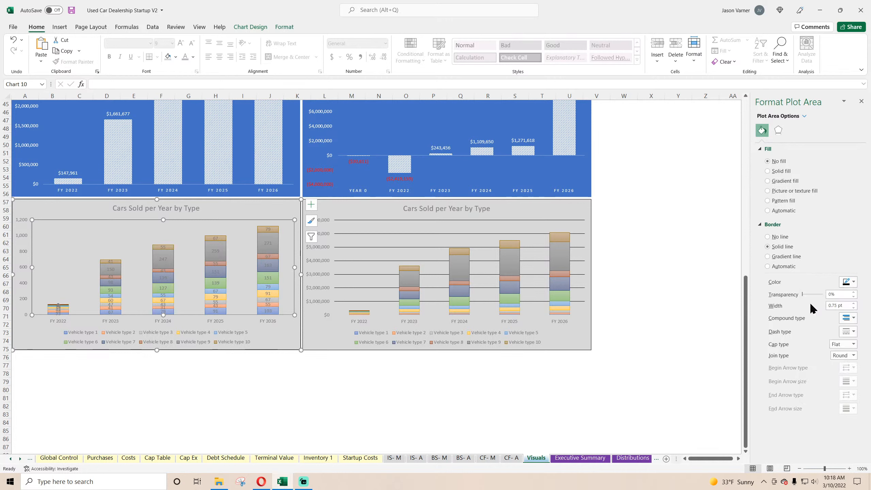
Format the major gridlines of the original Cars Sold per Year by Type chart as solid black lines and close the formatting pane.
left_click(242, 250)
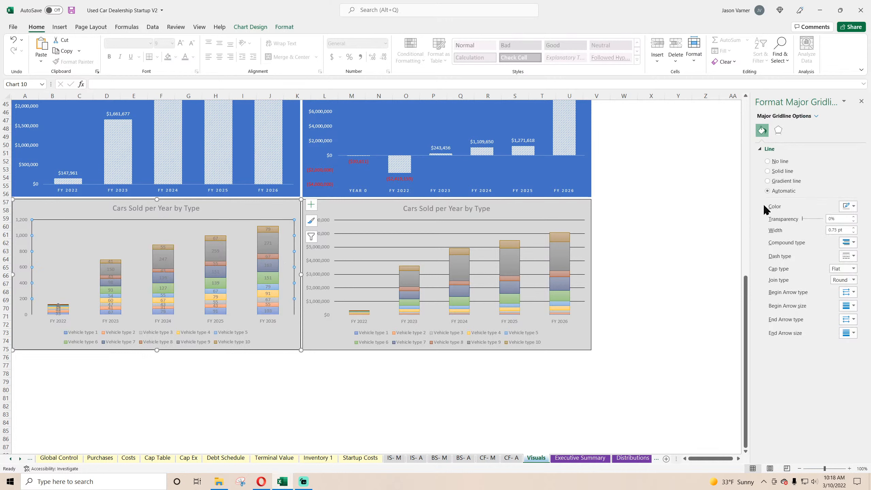
left_click(781, 171)
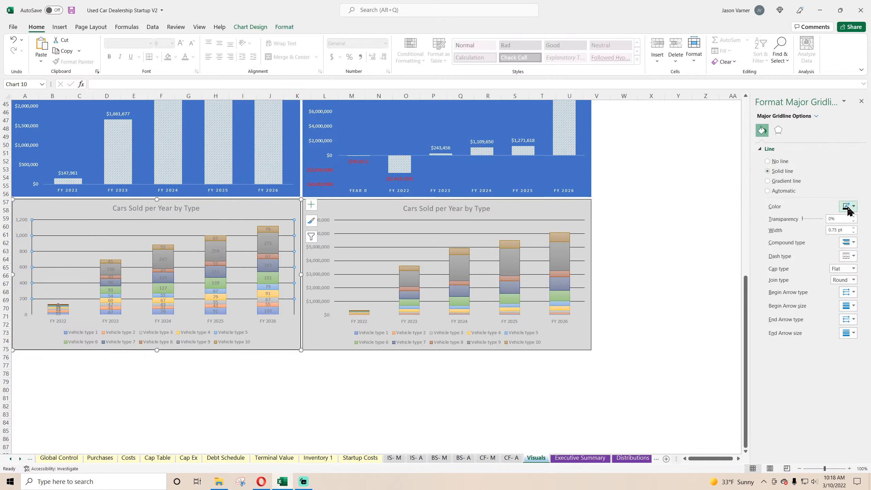
left_click(861, 101)
left_click(762, 228)
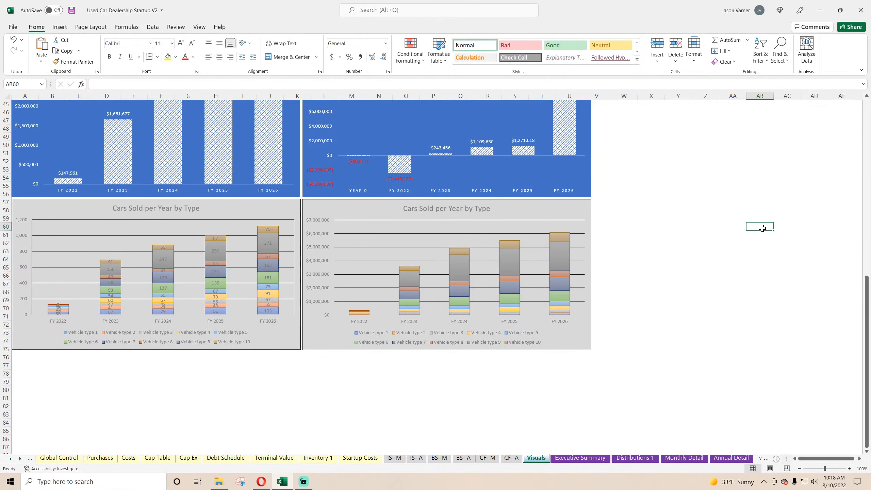
Remove the outline around the plot area of the original Cars Sold per Year by Type chart.
right_click(227, 220)
left_click(255, 198)
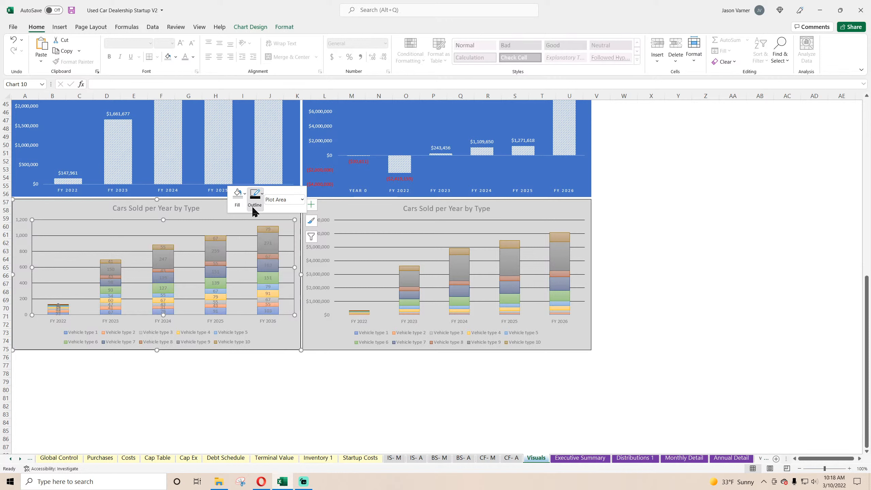
left_click(274, 336)
left_click(267, 373)
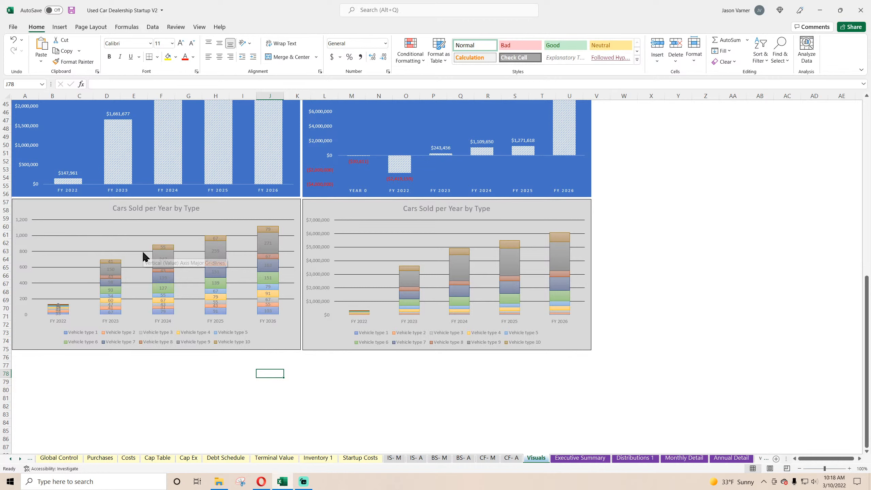
right_click(184, 239)
key("Escape")
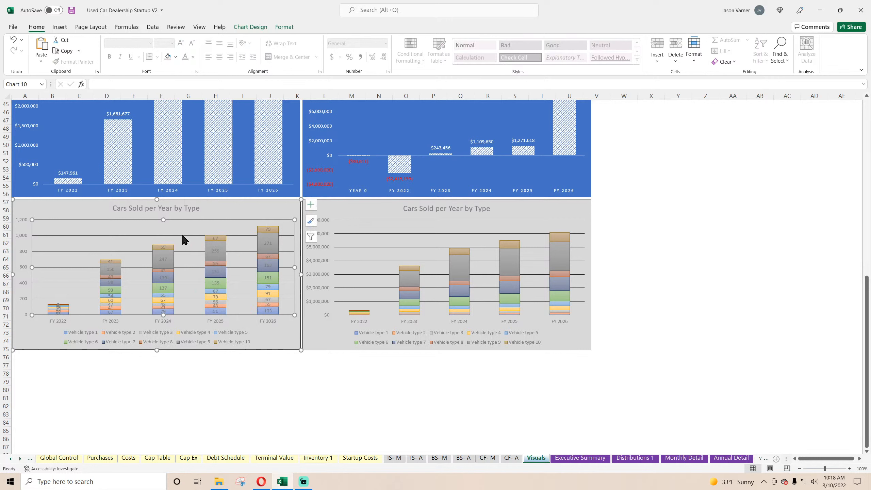
right_click(185, 236)
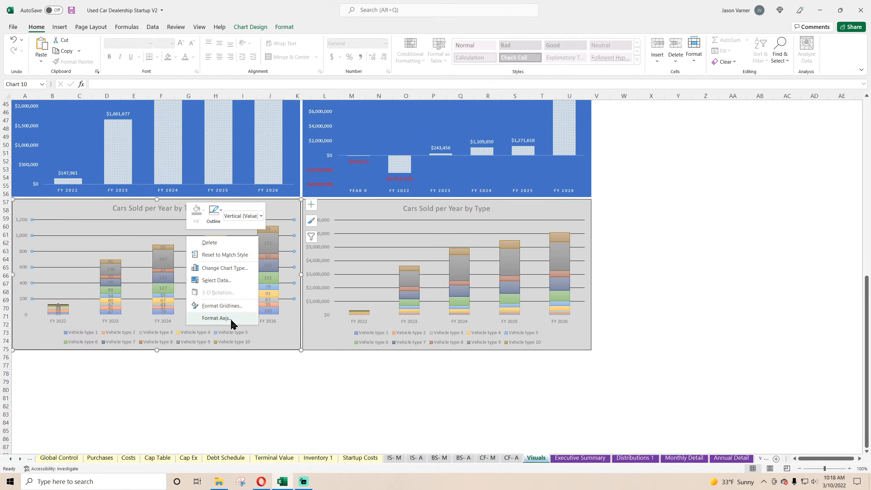
left_click(230, 318)
left_click(794, 130)
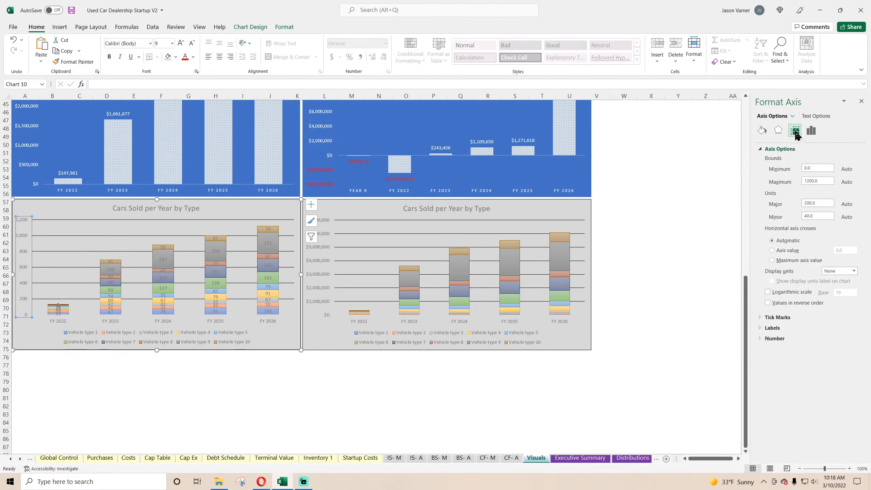
left_click(246, 231)
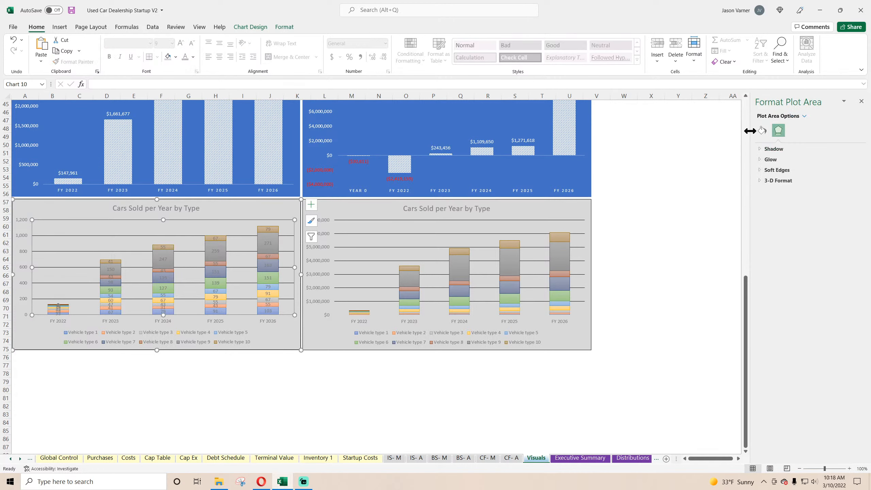
left_click(761, 131)
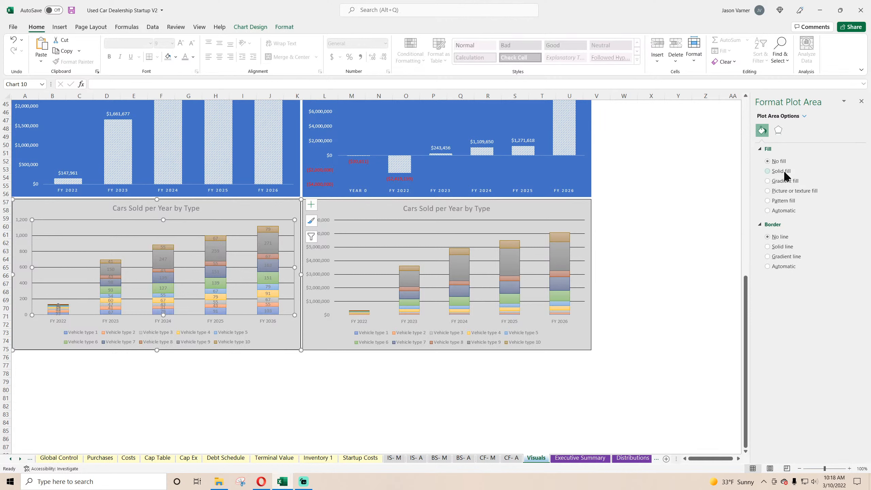
left_click(784, 171)
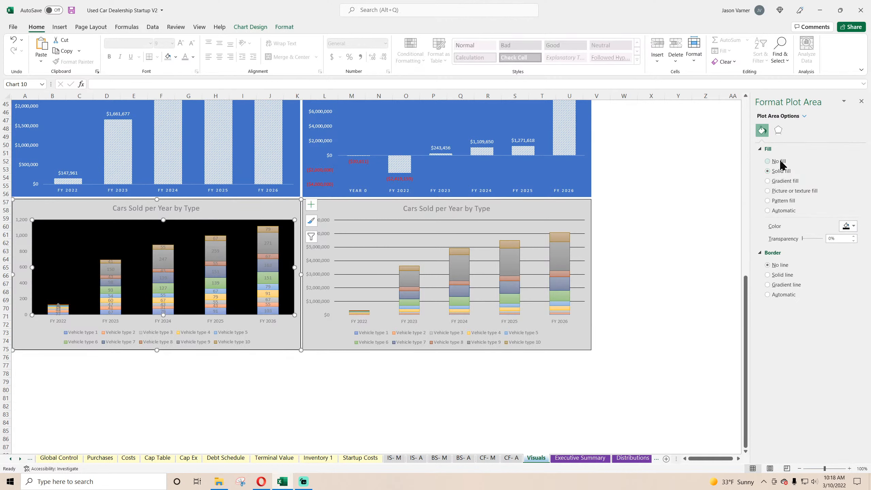
left_click(779, 162)
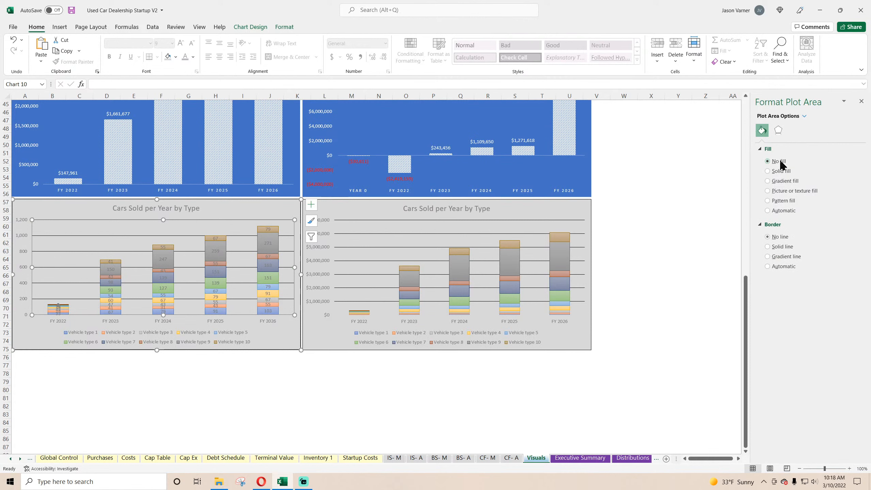
left_click(782, 247)
left_click(780, 236)
left_click(779, 131)
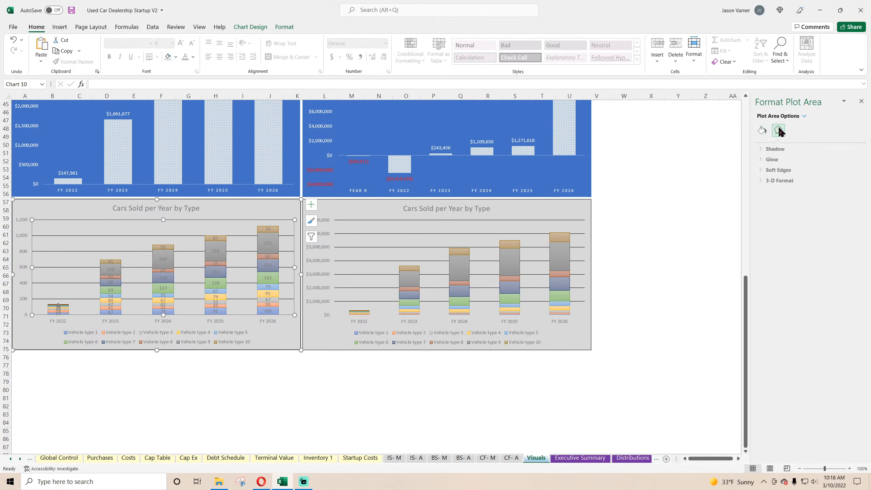
Recolor the major gridlines of the original Cars Sold per Year by Type chart with a muted light gray theme color.
left_click(246, 252)
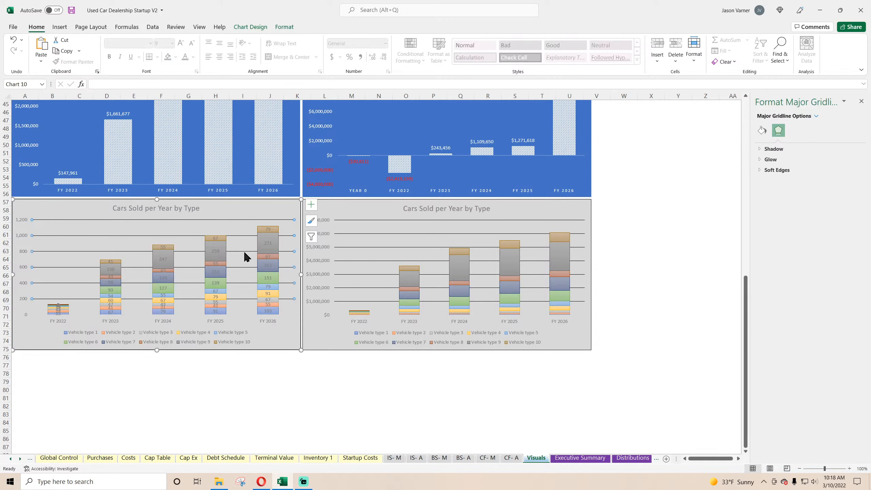
left_click(761, 131)
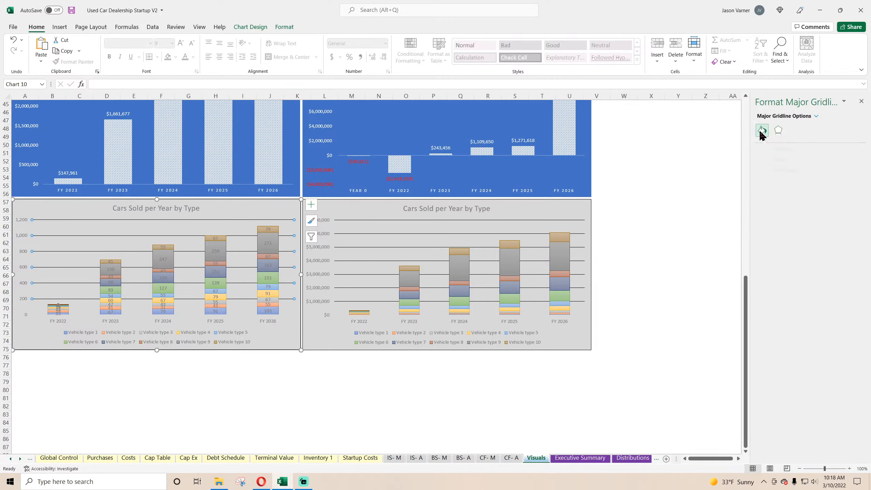
left_click(852, 207)
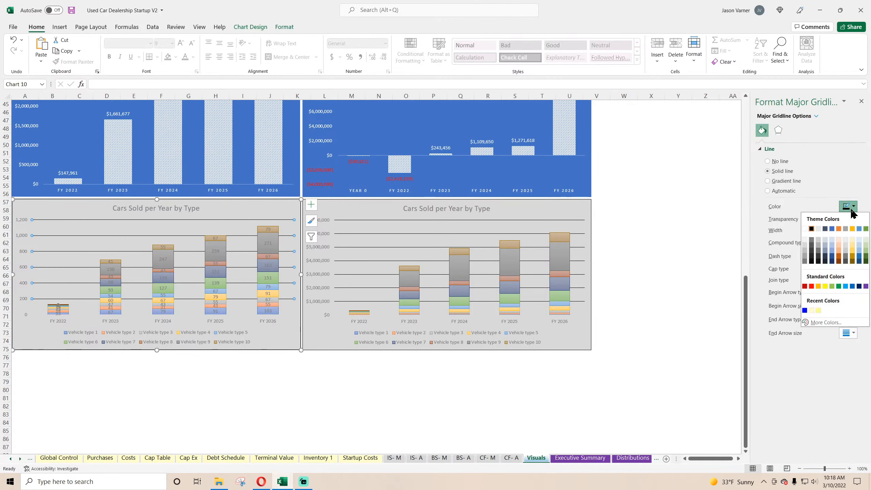
left_click(818, 240)
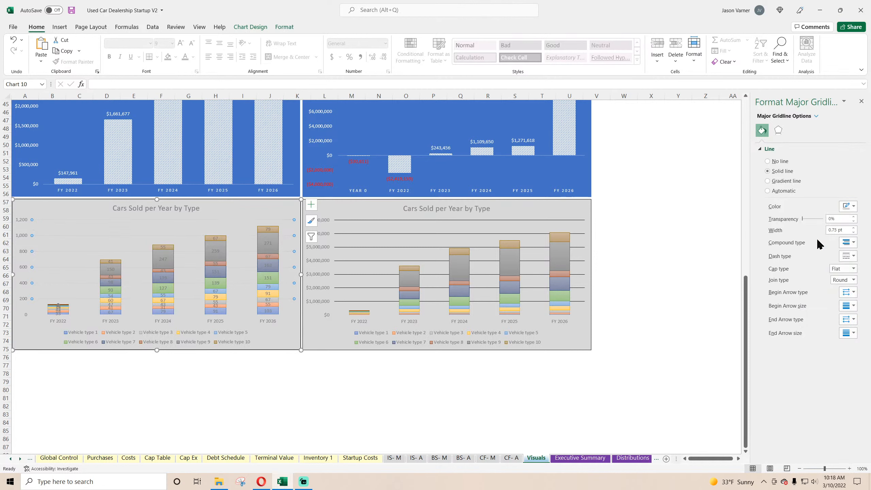
left_click(852, 207)
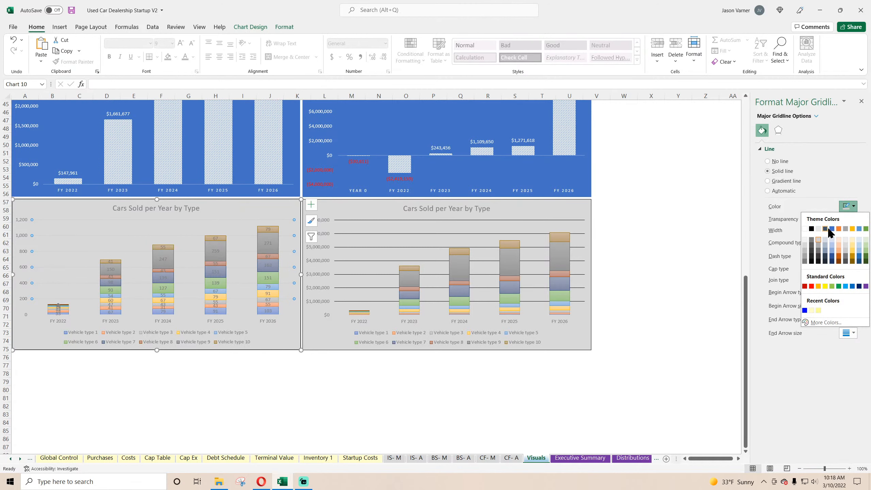
left_click(818, 245)
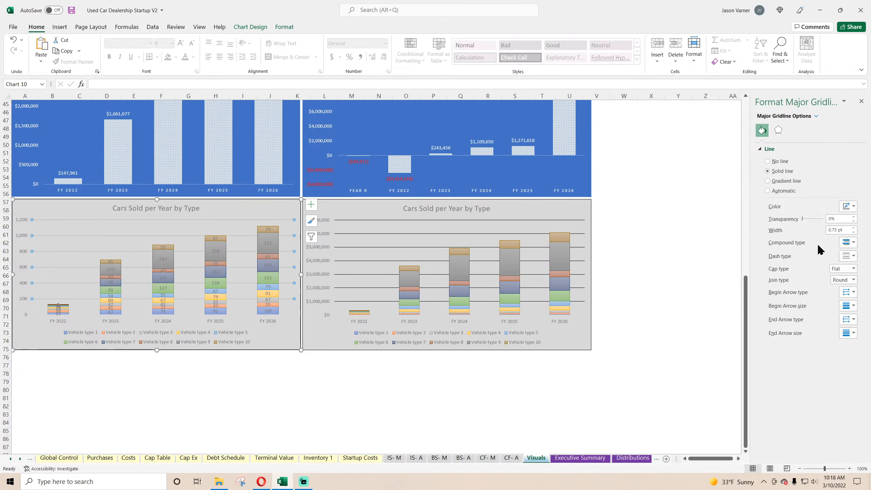
Recolor the major gridlines of the revenue-by-type chart with the muted light gray theme color and close the formatting pane.
left_click(549, 222)
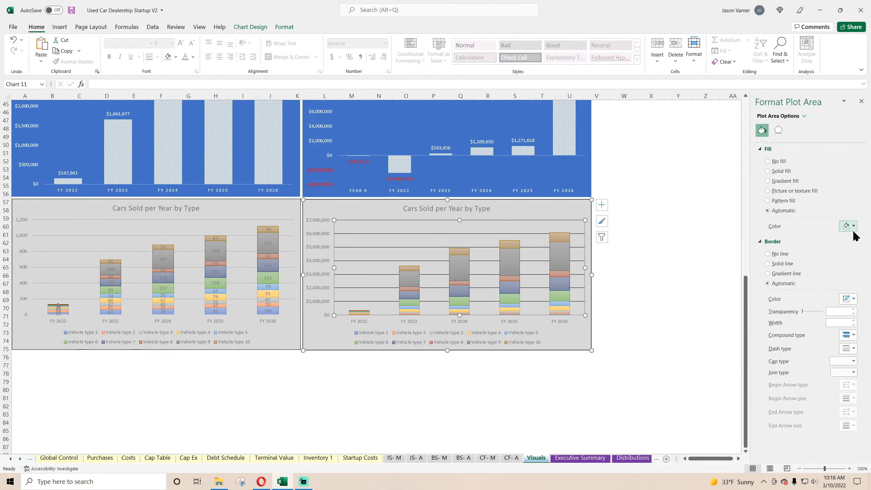
left_click(536, 233)
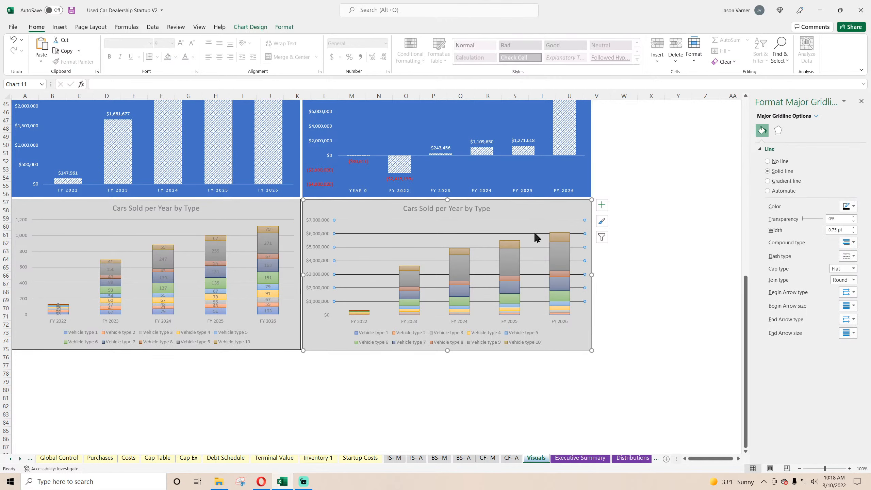
left_click(853, 207)
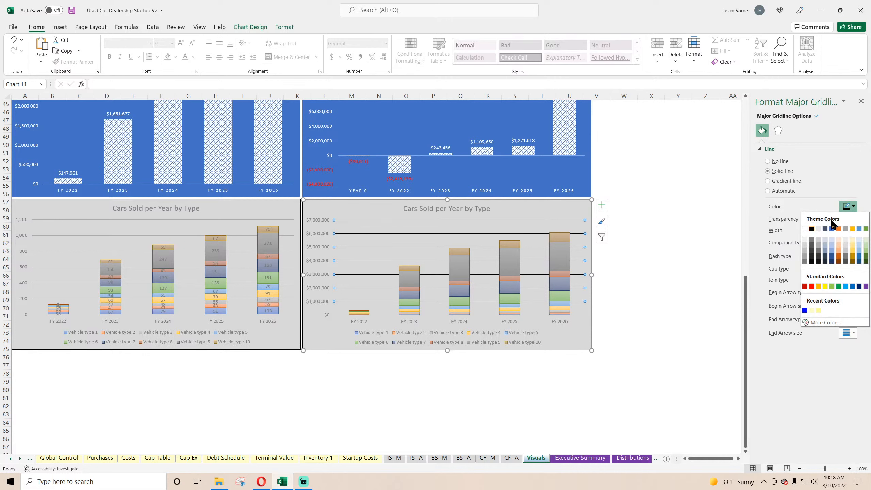
left_click(819, 246)
left_click(861, 101)
left_click(706, 194)
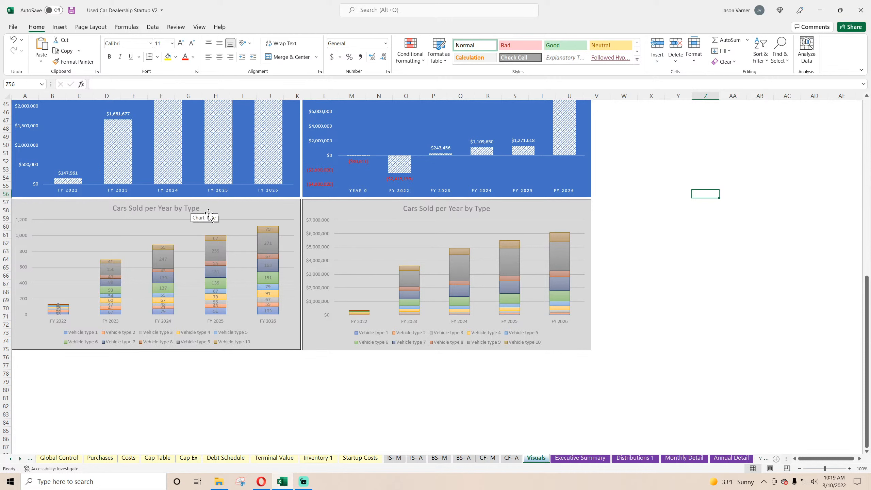
Retitle the chart of unit sales as "Vehicles Sold per Year by Type".
left_click(436, 207)
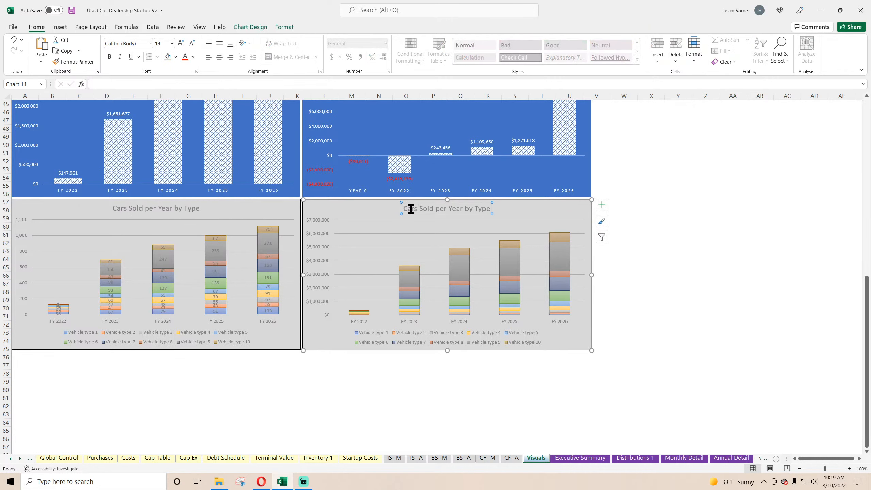
left_click(121, 209)
double_click(122, 208)
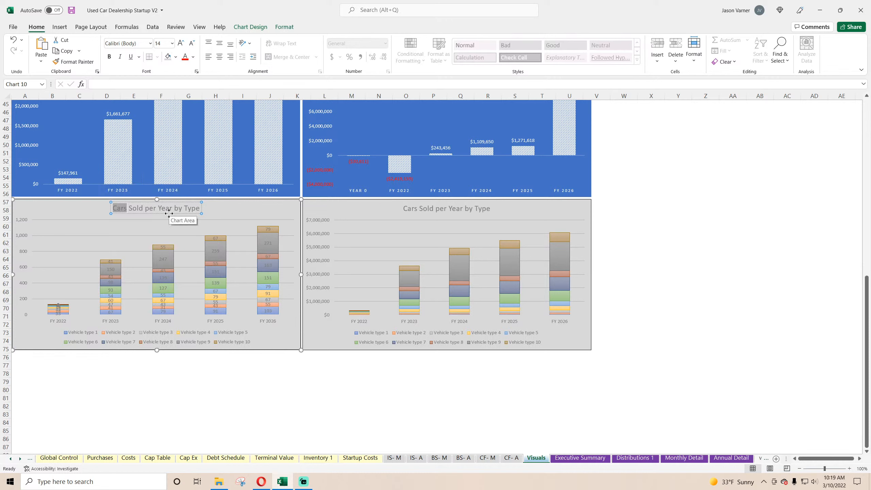
type("Vehicles")
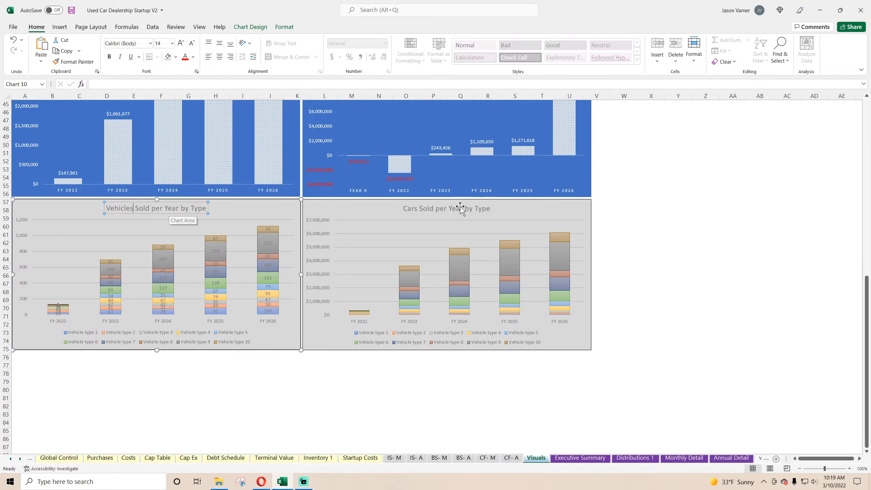
Retitle the chart with the dollar axis as "Revenue per Year by Type".
left_click(428, 205)
left_click_drag(433, 208, 381, 210)
type("Re")
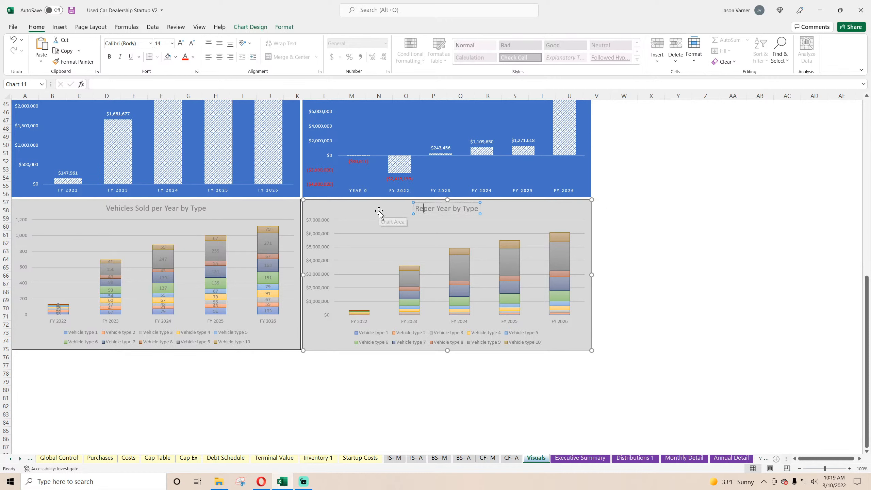
type("venue")
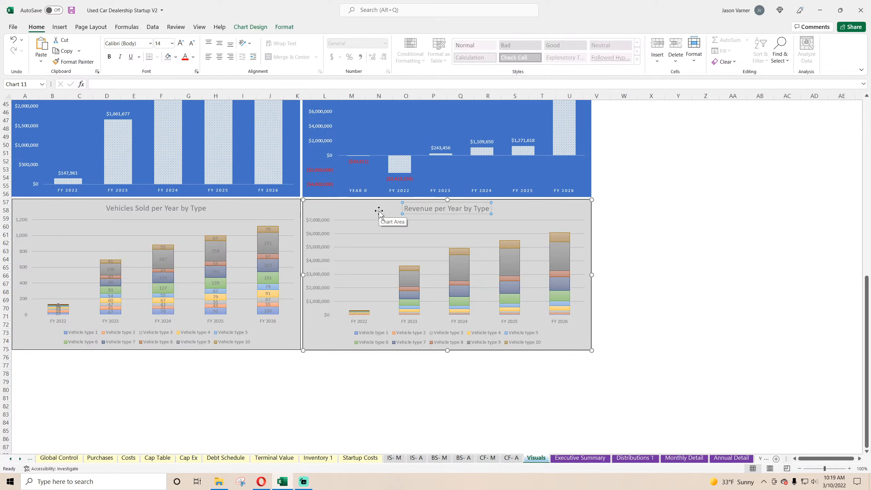
left_click(729, 268)
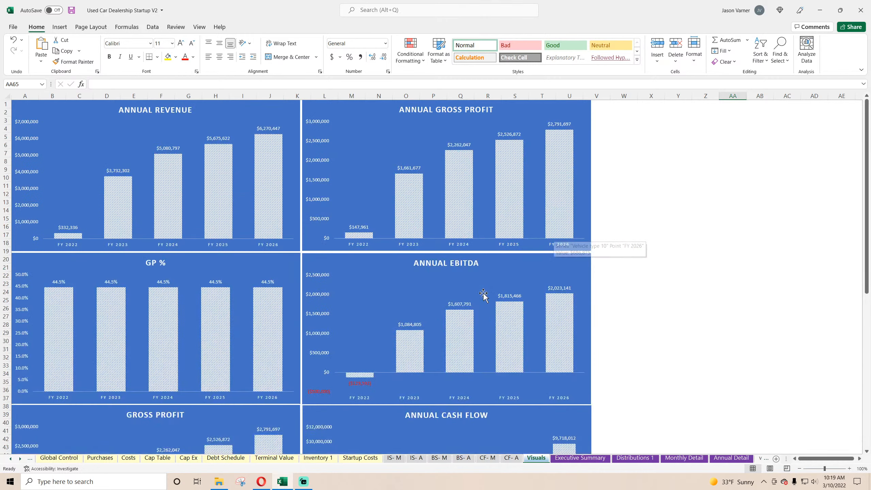
scroll(549, 240, "up", 15)
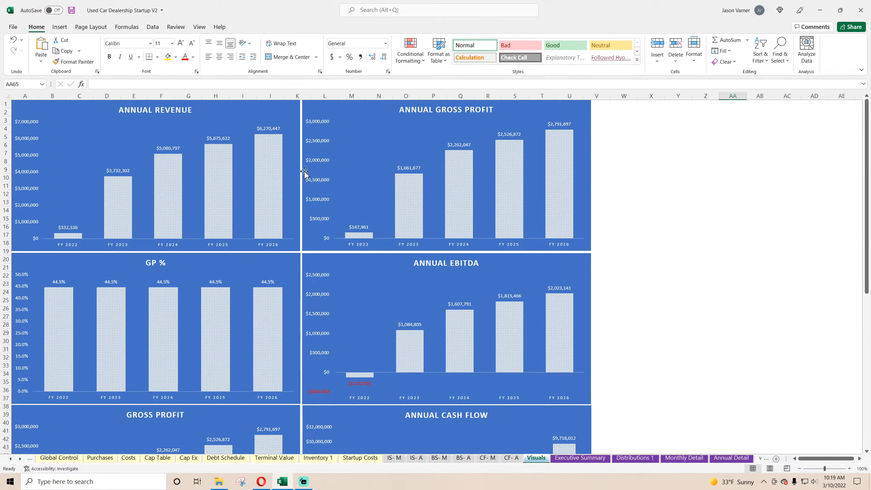
scroll(304, 173, "down", 15)
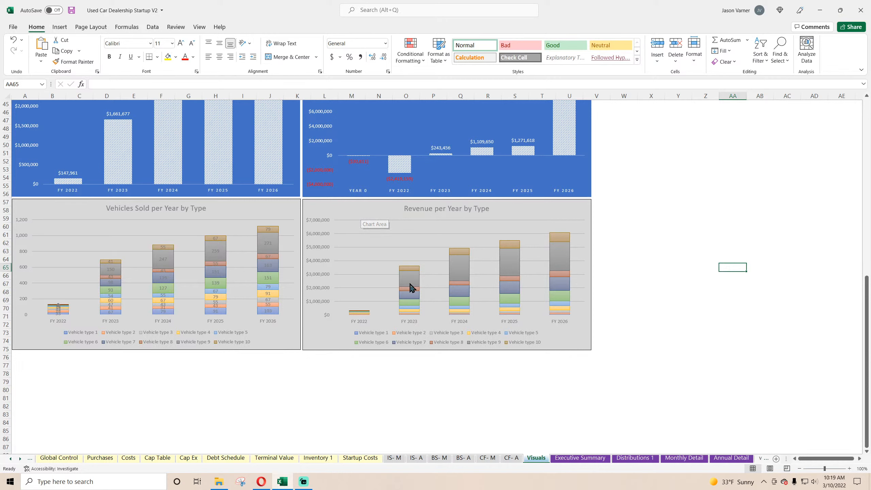
left_click(263, 486)
left_click(263, 486)
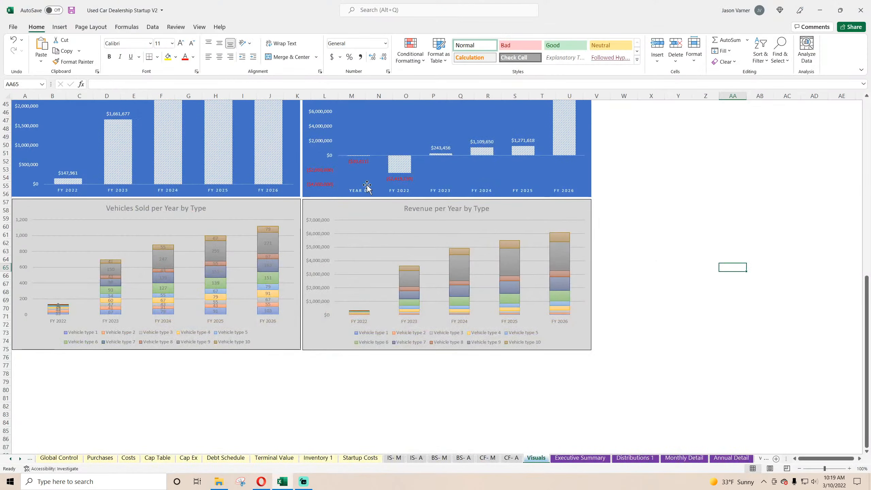
left_click(357, 209)
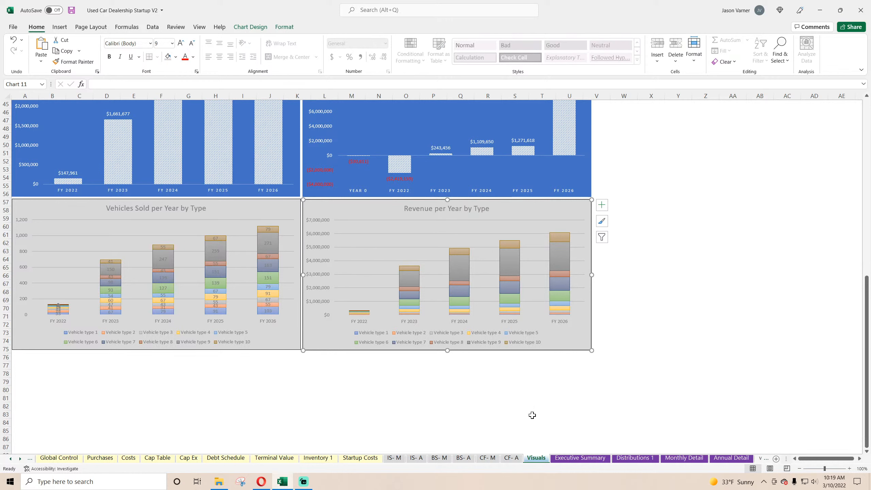
right_click(239, 208)
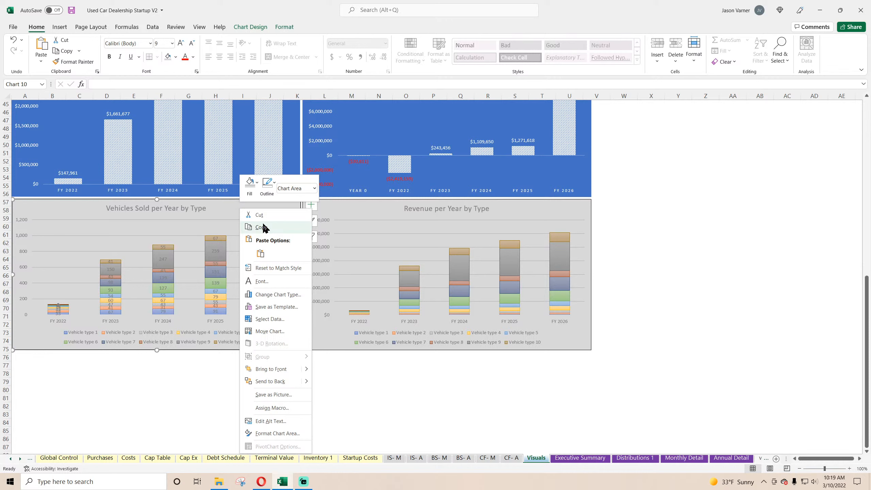
left_click(222, 213)
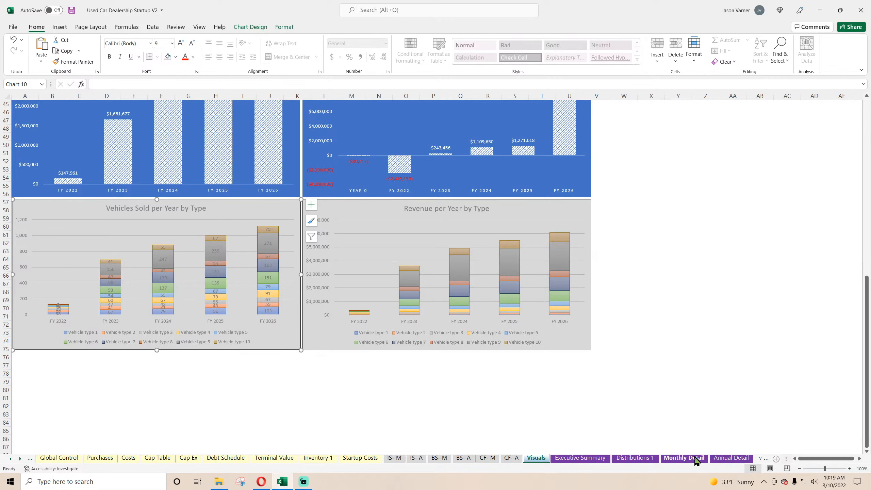
Inspect the formulas behind the cars sold by vehicle type on the Annual Detail sheet.
left_click(731, 457)
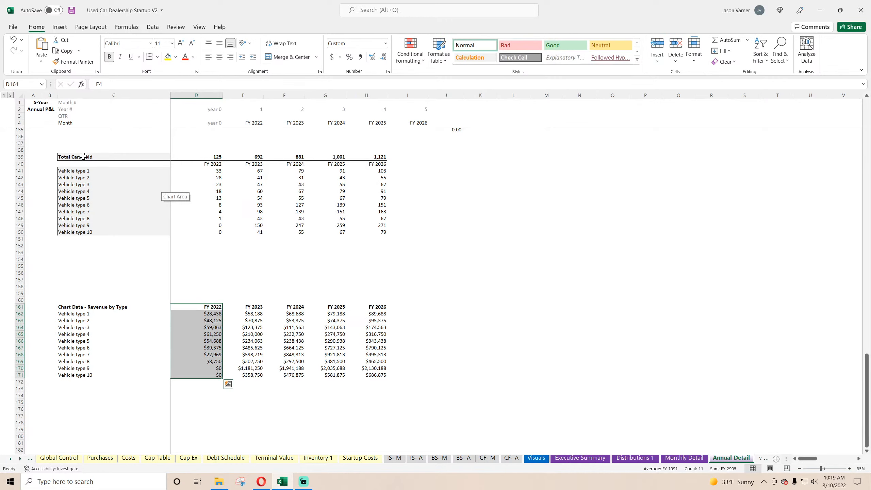
left_click(216, 185)
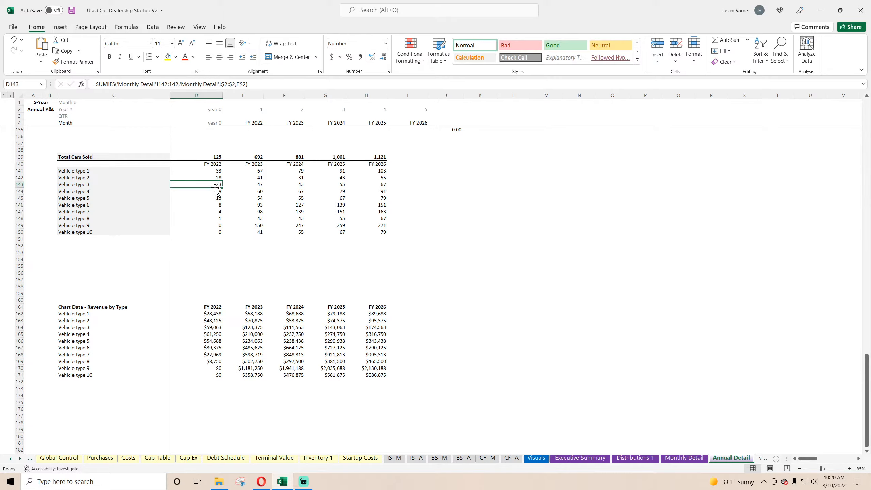
left_click(241, 186)
left_click(246, 211)
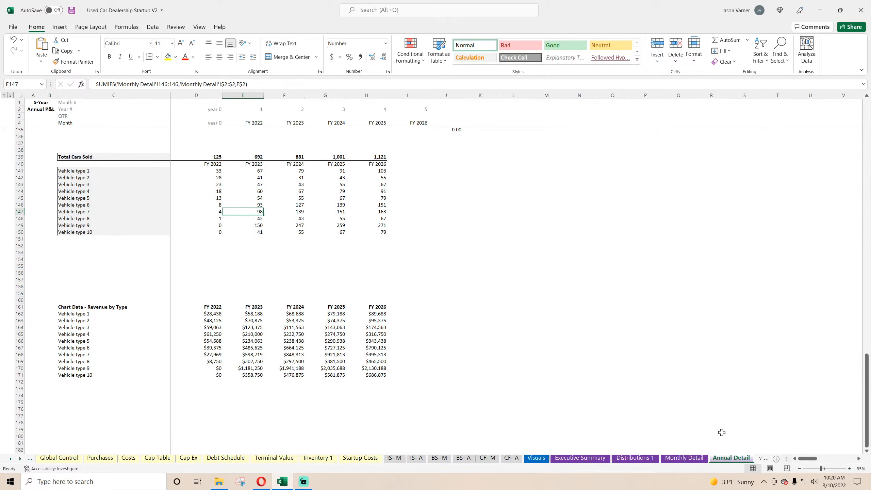
Insert a blank row above Vehicle type 1 in the Total Cars Sold block of the Monthly Detail sheet.
left_click(682, 459)
scroll(218, 327, "down", 20)
scroll(219, 326, "up", 4)
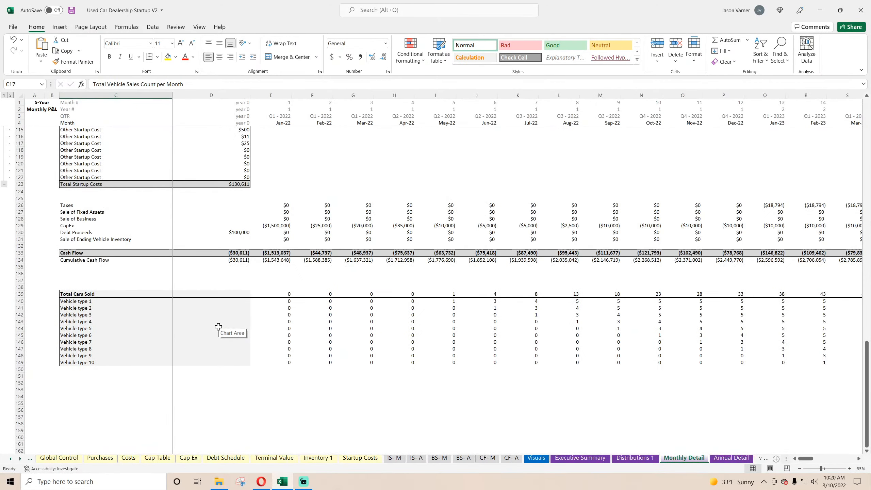
right_click(14, 301)
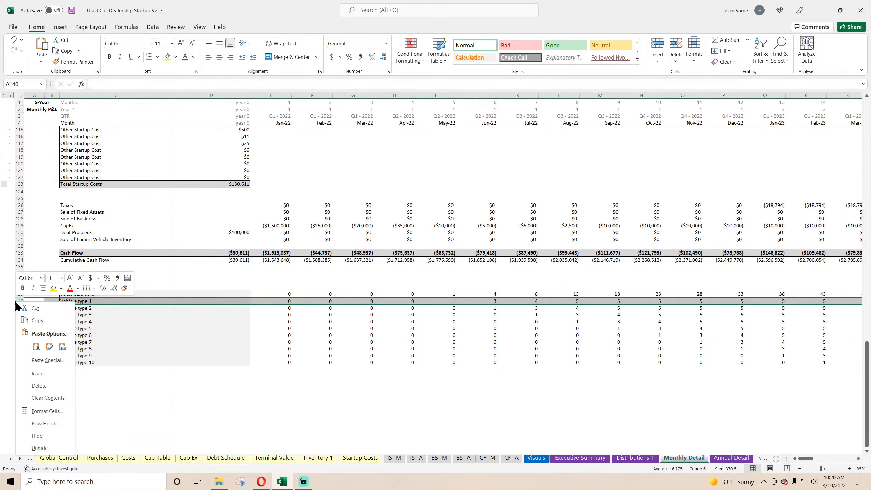
left_click(37, 374)
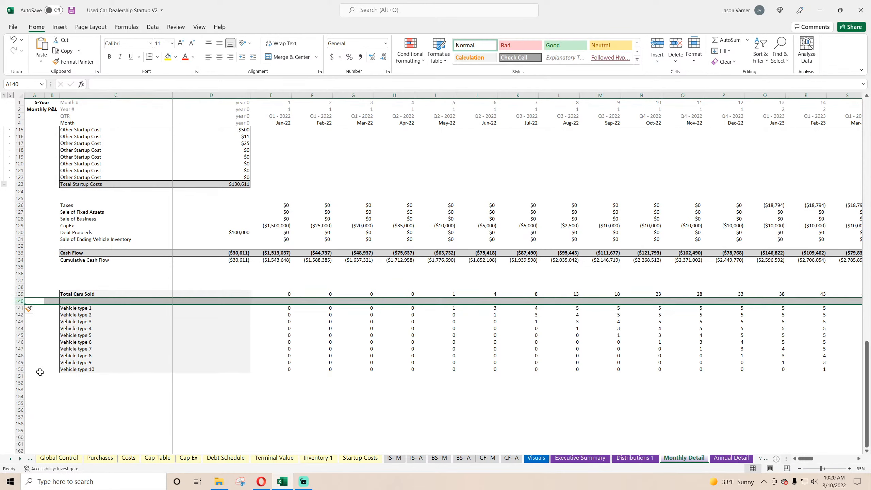
Link cell E140 in the new row to the month header with the formula =E4.
left_click(83, 299)
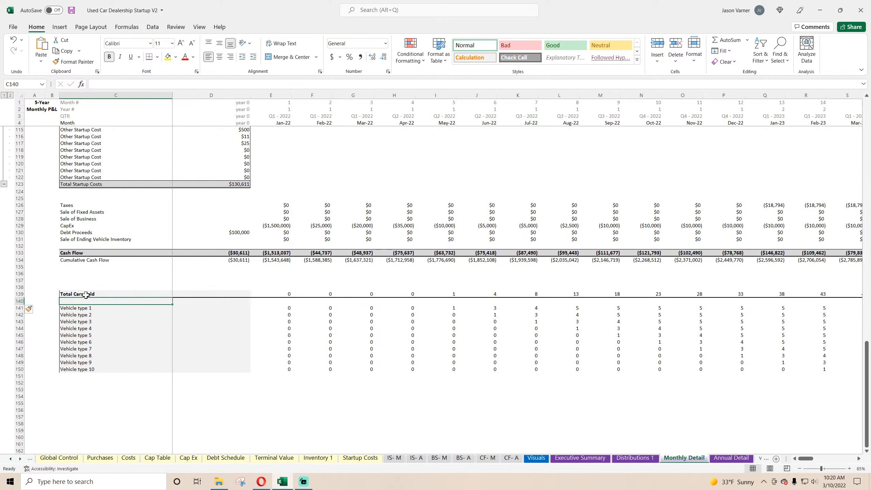
left_click(281, 302)
type("=")
left_click(282, 122)
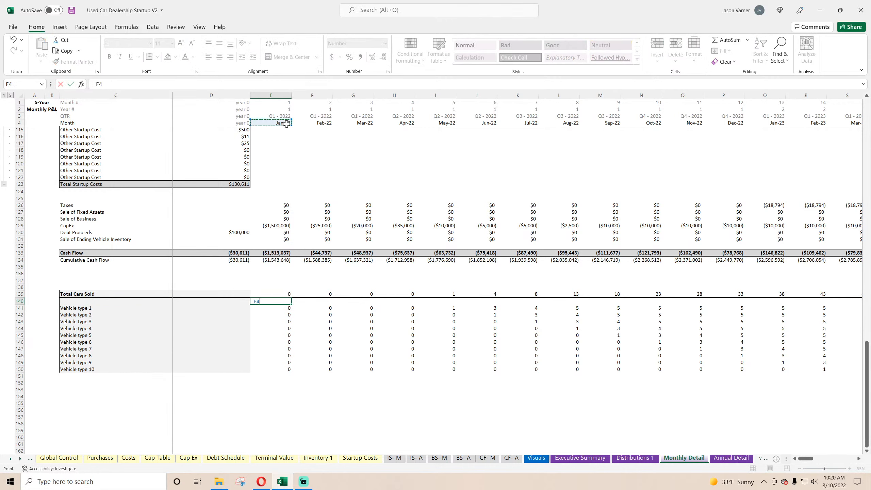
key("Return")
Format E140 as a date with abbreviated month and two-digit year, and fill it across row 140 through the Dec-26 column.
left_click(286, 302)
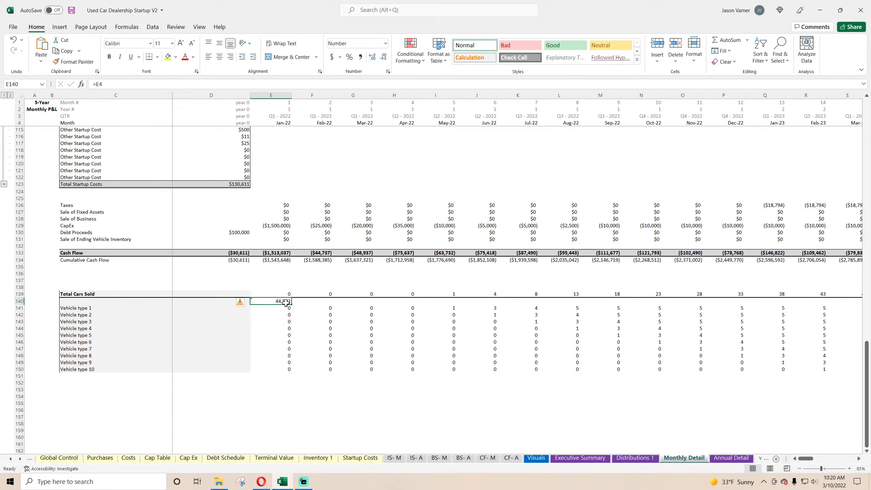
left_click(388, 71)
left_click(93, 64)
left_click(288, 100)
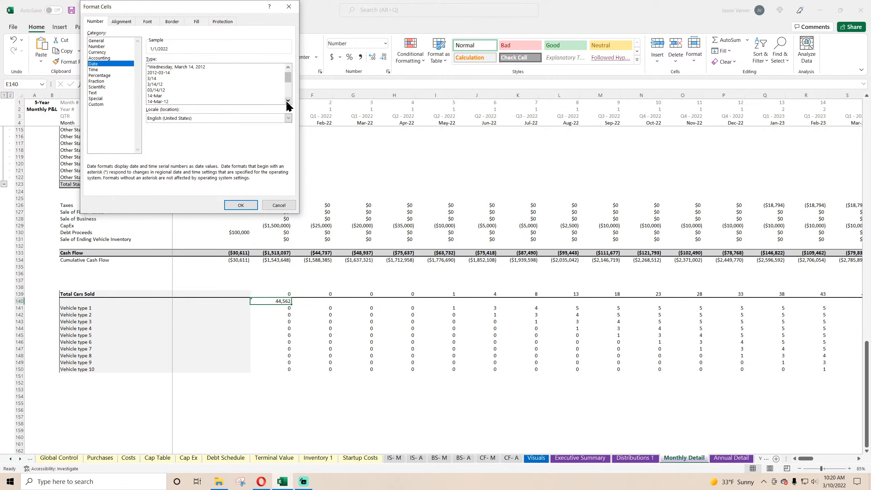
left_click(287, 101)
left_click(288, 100)
left_click(166, 99)
left_click(240, 205)
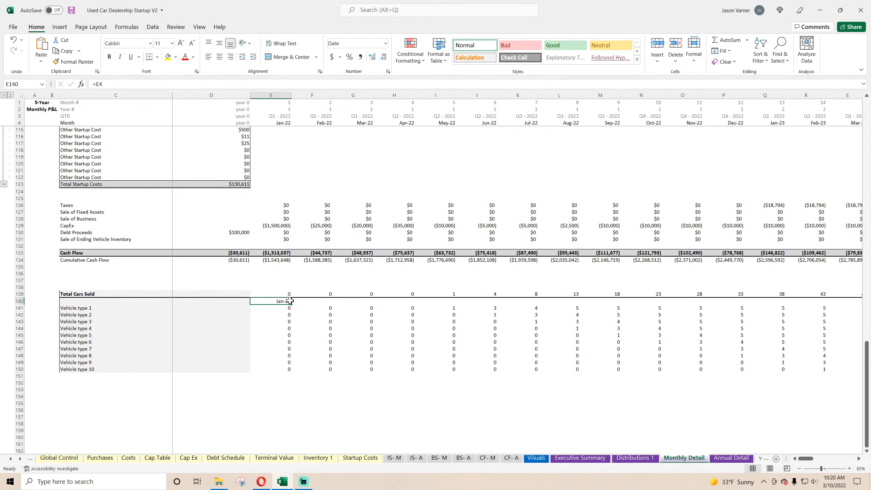
left_click_drag(290, 301, 820, 302)
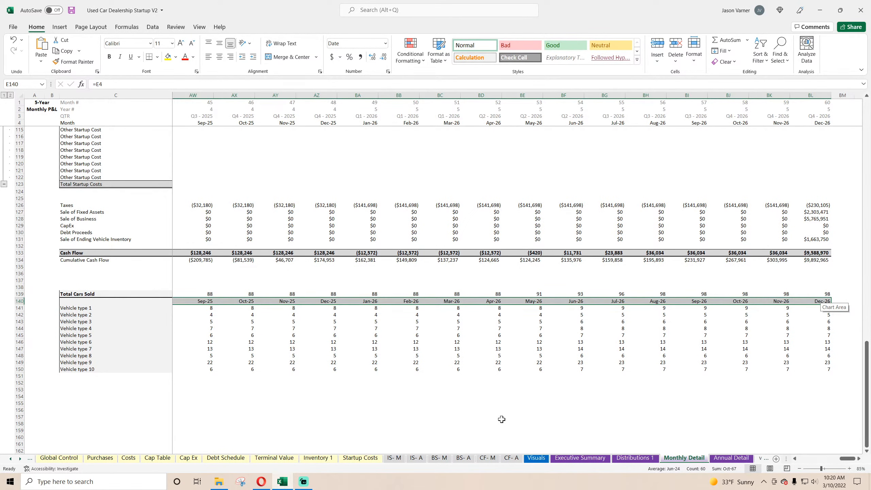
Duplicate the Vehicles Sold per Year by Type chart on the Visuals sheet and place the copy directly below the original.
left_click(536, 458)
left_click(247, 202)
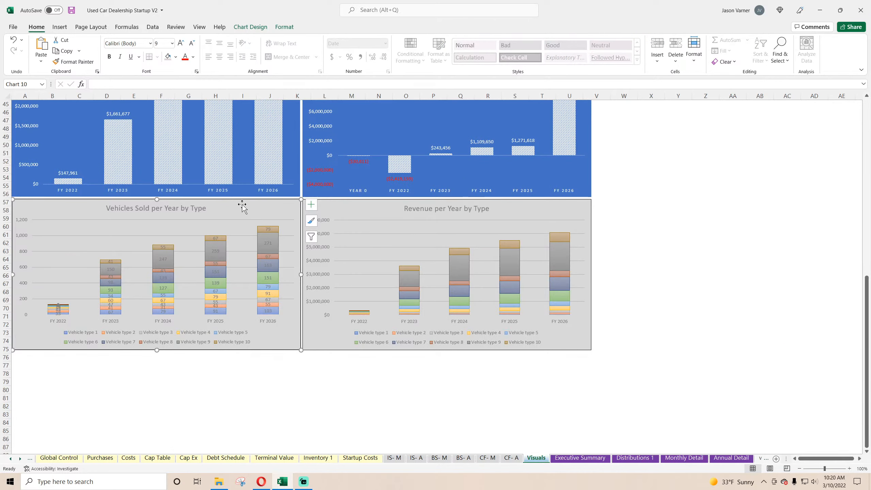
right_click(243, 206)
key("Escape")
scroll(190, 243, "down", 4)
right_click(170, 299)
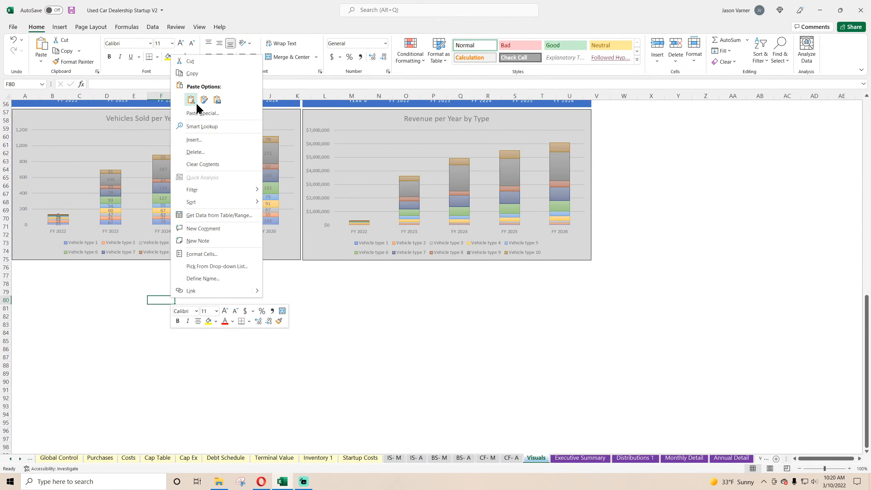
left_click(191, 100)
left_click_drag(211, 304, 77, 269)
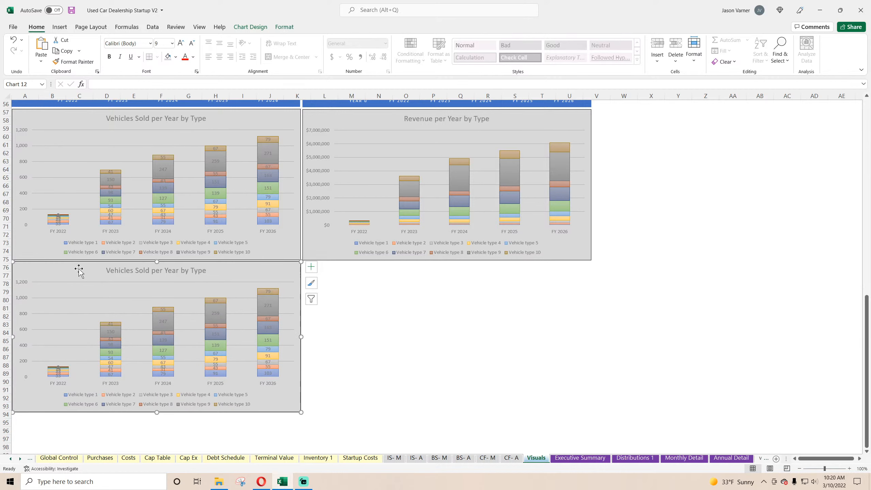
Change the duplicated chart's data range to ='Monthly Detail'!$C$140:$BL$150.
right_click(137, 298)
left_click(176, 341)
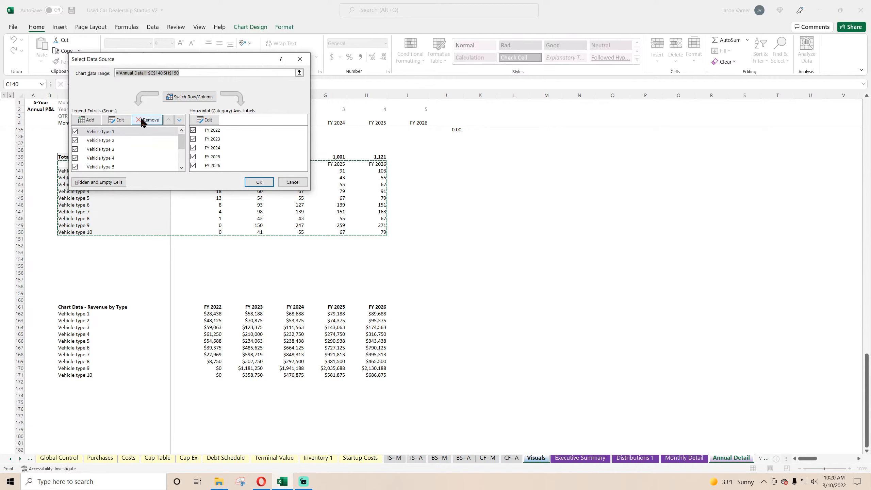
key("Delete")
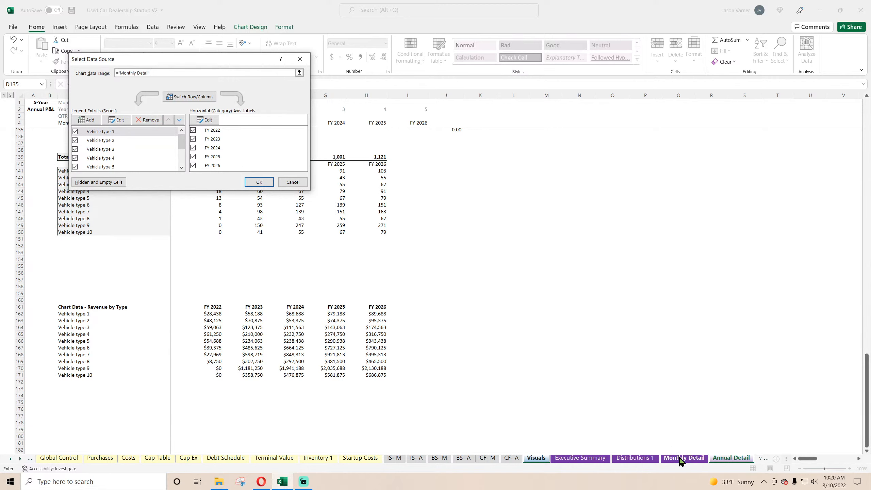
left_click_drag(826, 301, 117, 363)
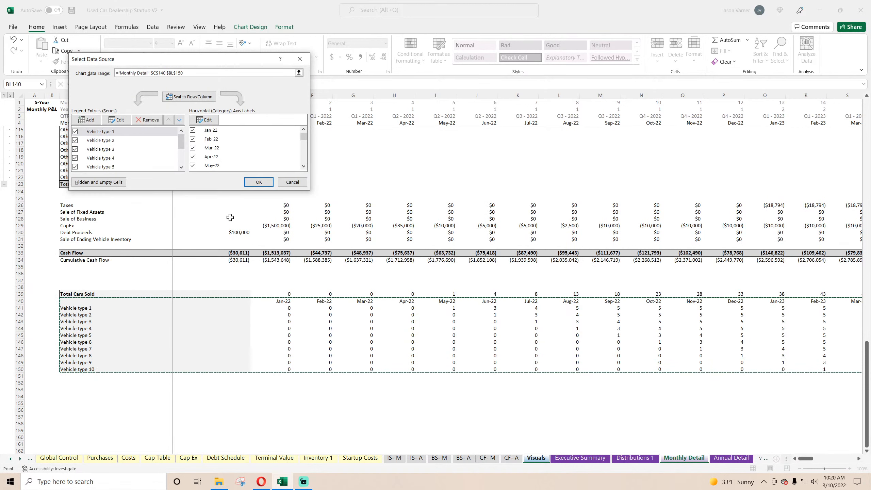
left_click(263, 183)
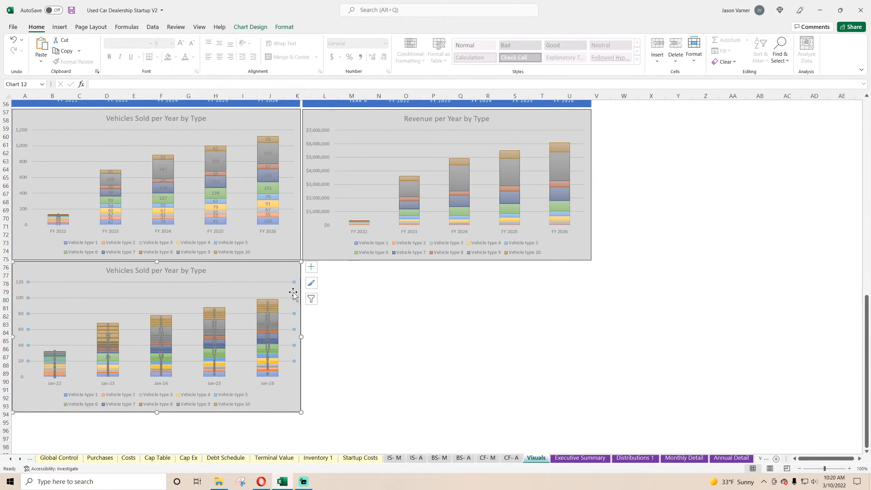
Set the duplicated chart's horizontal date axis to a major unit of 1 month and a base unit of months.
right_click(242, 382)
left_click(226, 383)
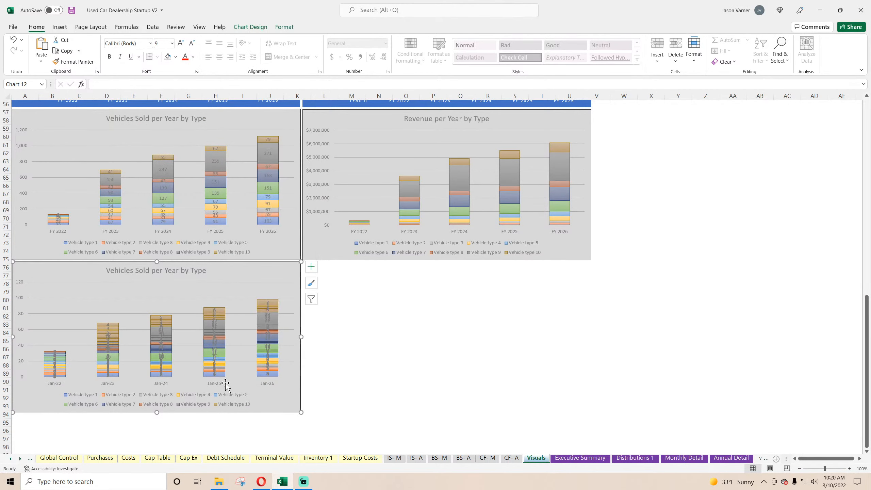
right_click(214, 383)
left_click(237, 381)
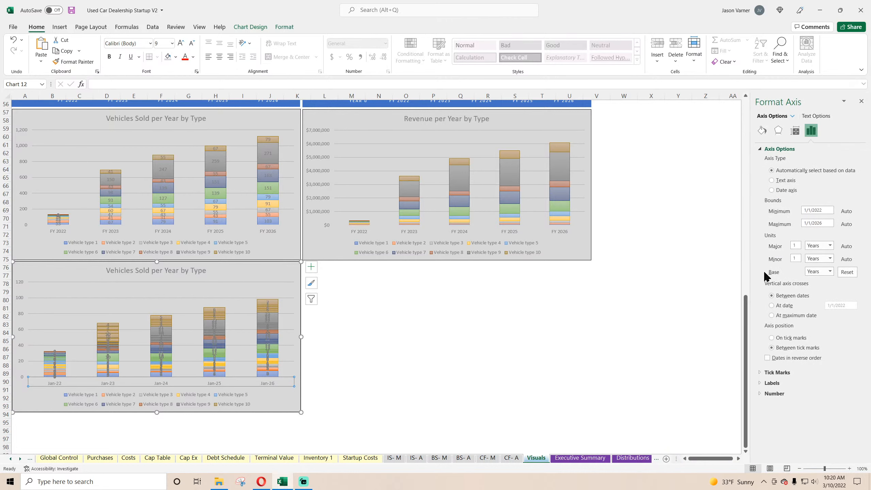
left_click(822, 245)
left_click(818, 261)
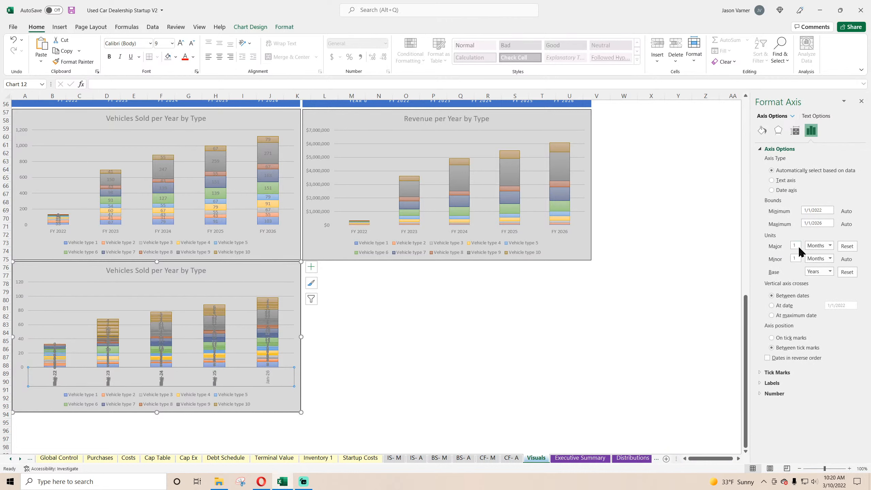
left_click(820, 271)
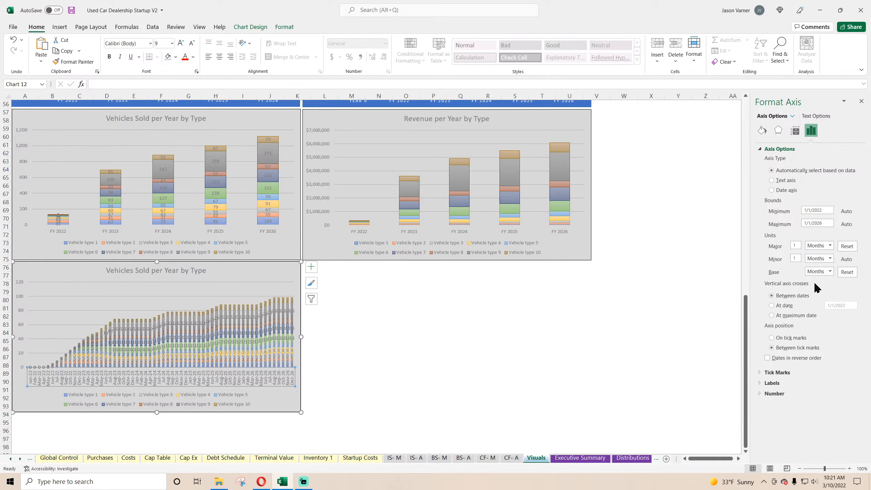
Remove the duplicated chart's data labels and rotate its horizontal axis labels to a custom angle of -30 degrees.
left_click(311, 266)
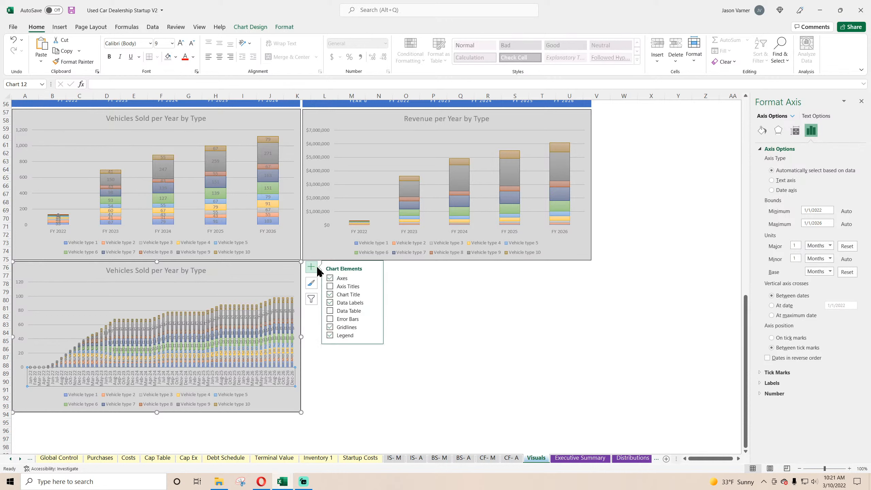
left_click(357, 304)
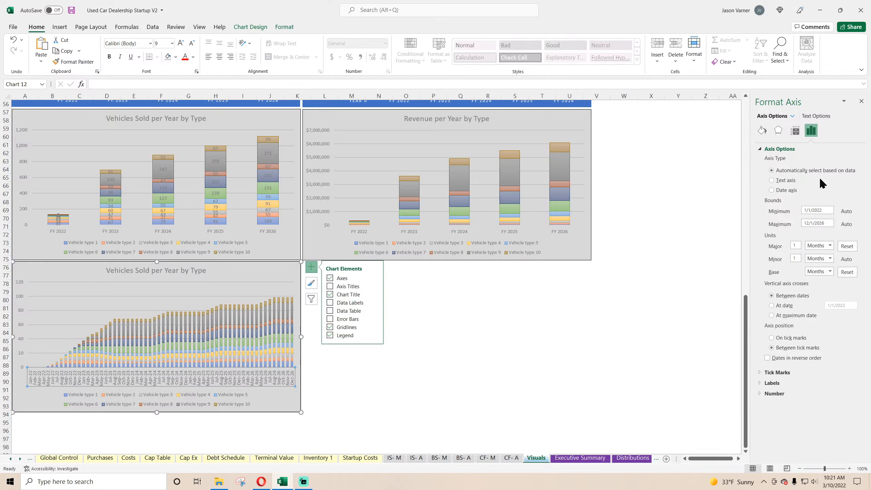
left_click(795, 132)
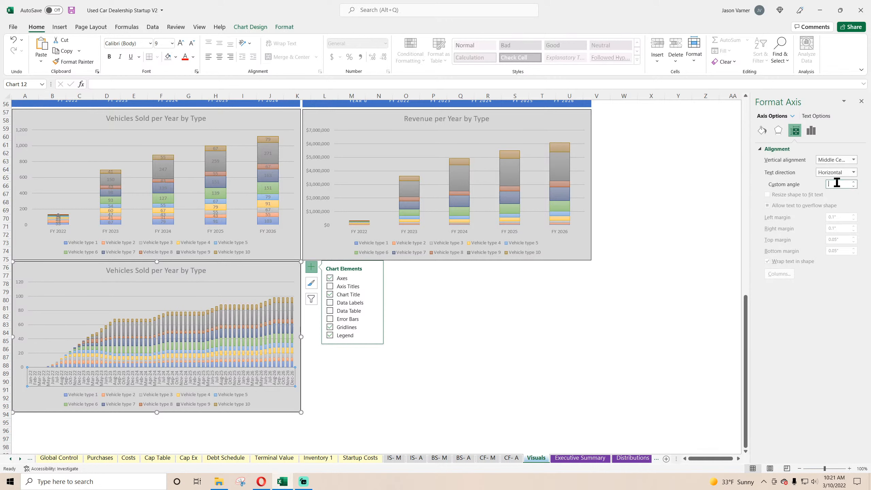
type("-30")
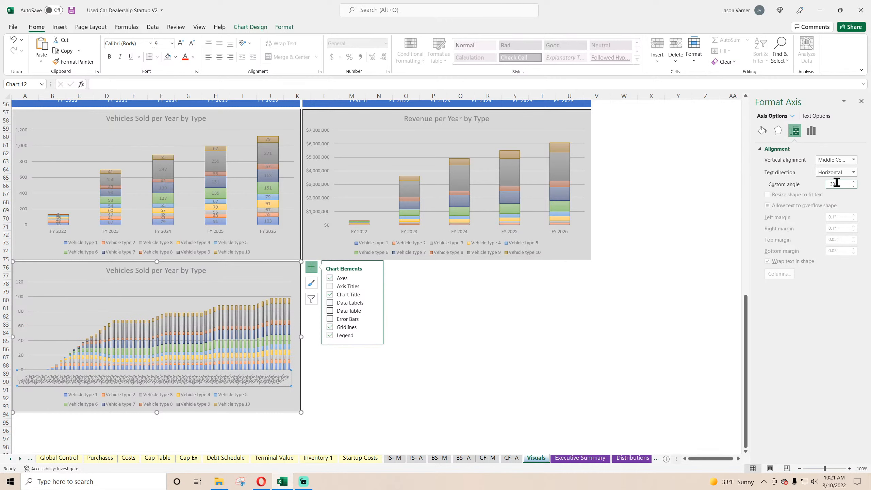
left_click(406, 349)
Widen the monthly chart so it spans the full width of the two annual charts above it.
left_click(297, 310)
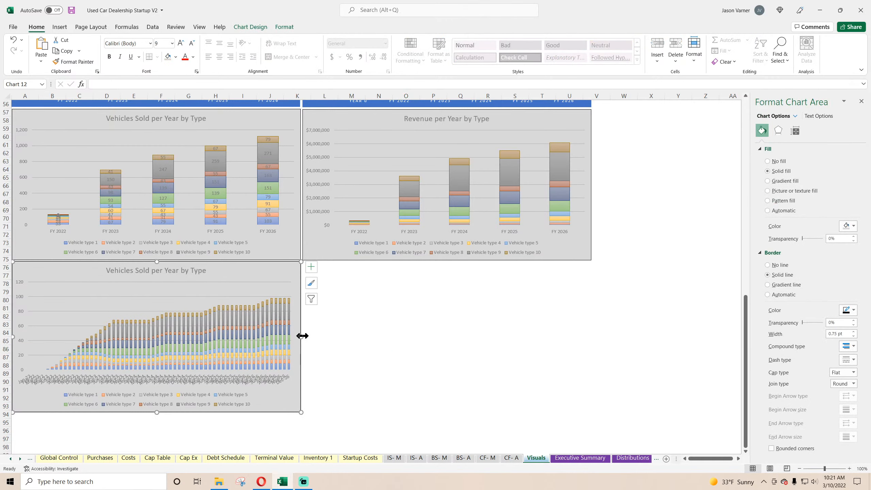
left_click_drag(302, 336, 591, 345)
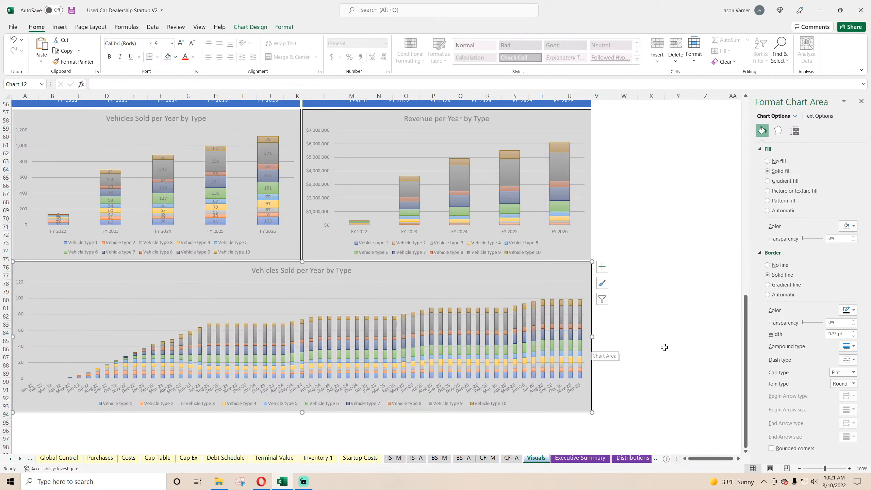
left_click(680, 346)
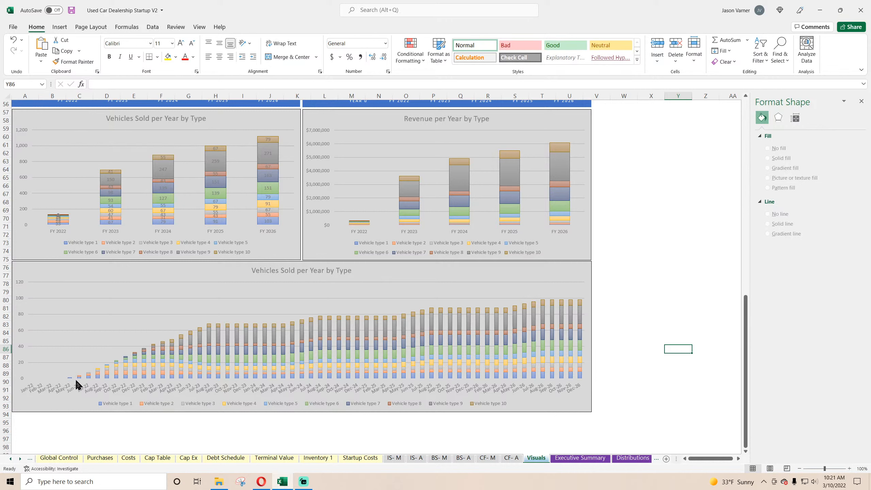
Change the widened chart's title to "Vehicles Sold per Month by Type" and close the formatting pane.
left_click(271, 270)
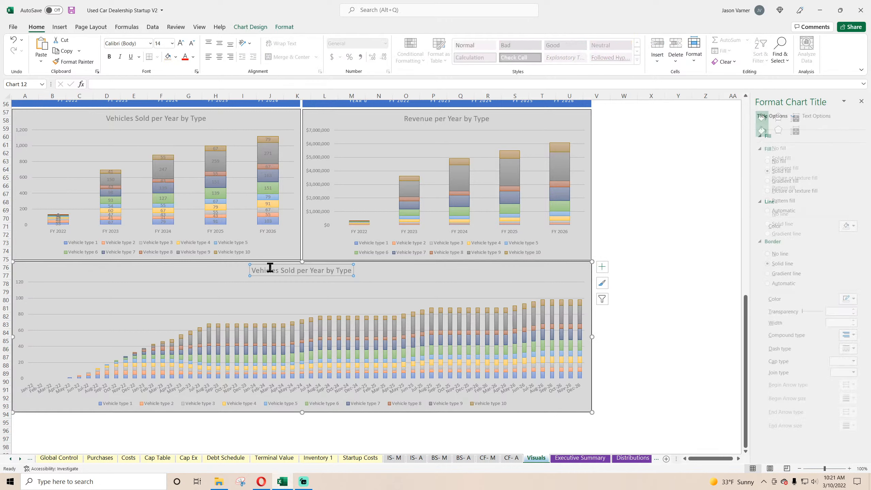
double_click(323, 271)
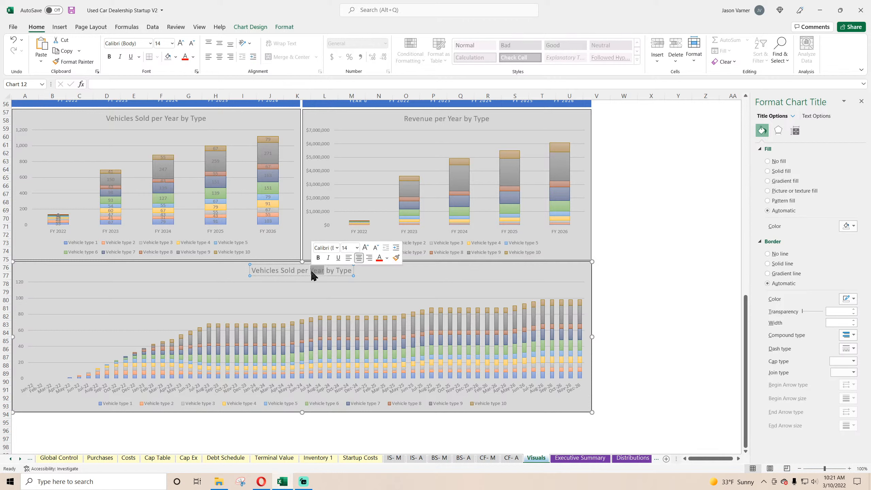
type("Month")
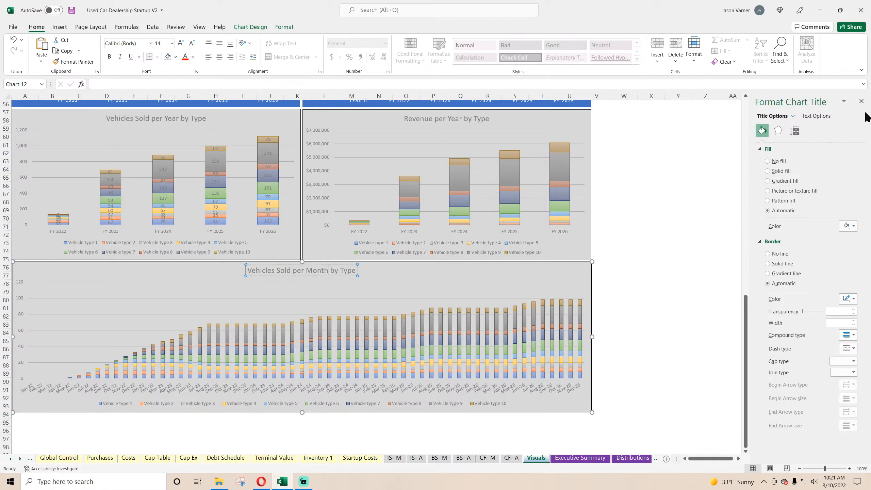
left_click(861, 101)
left_click(713, 246)
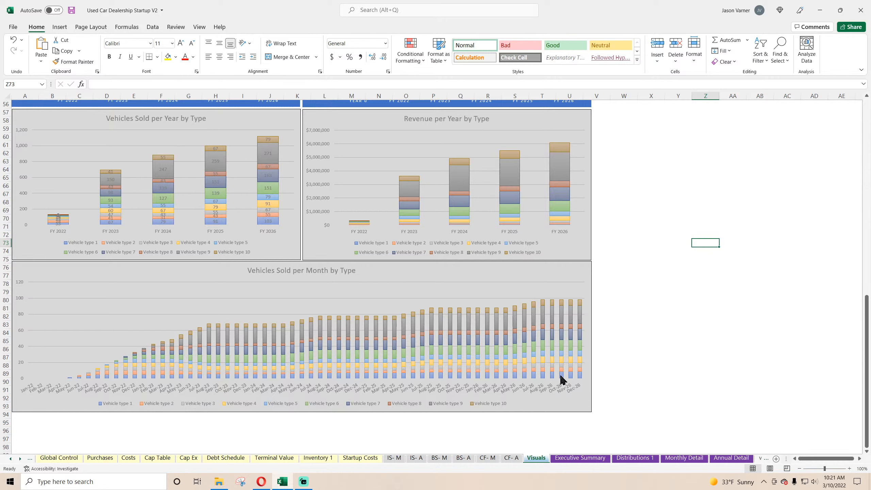
Extend the Vehicles Sold per Month by Type chart downward so its lower edge reaches row 95.
mouse_move(561, 379)
mouse_move(563, 304)
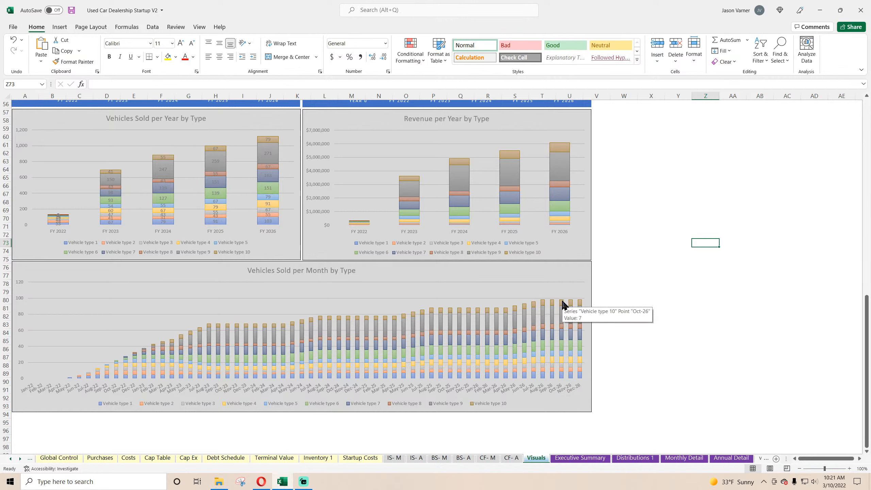
left_click(656, 360)
mouse_move(247, 364)
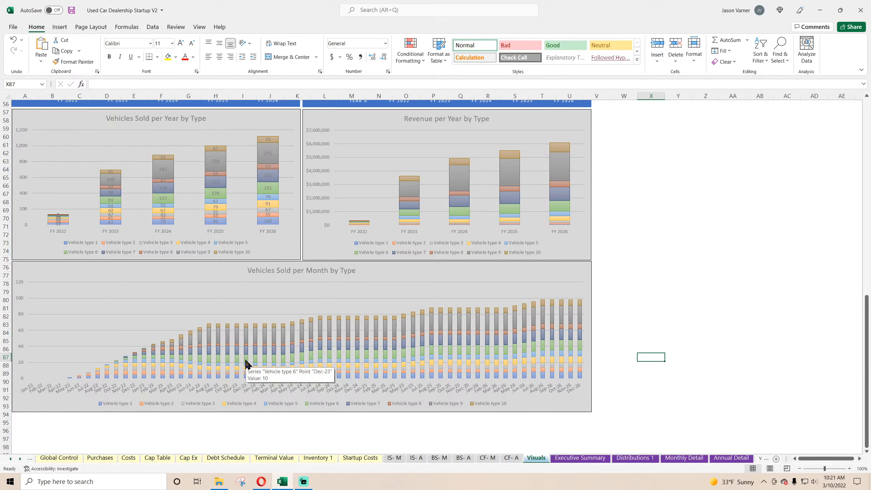
left_click(328, 407)
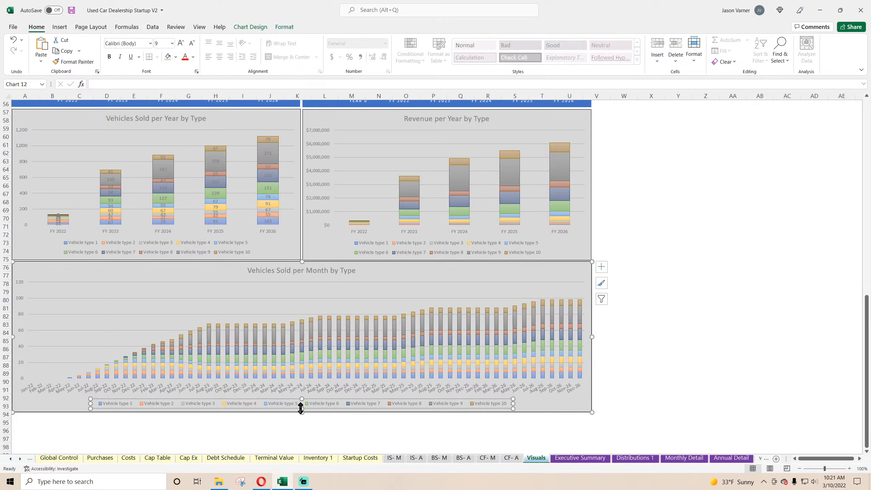
left_click_drag(303, 411, 301, 424)
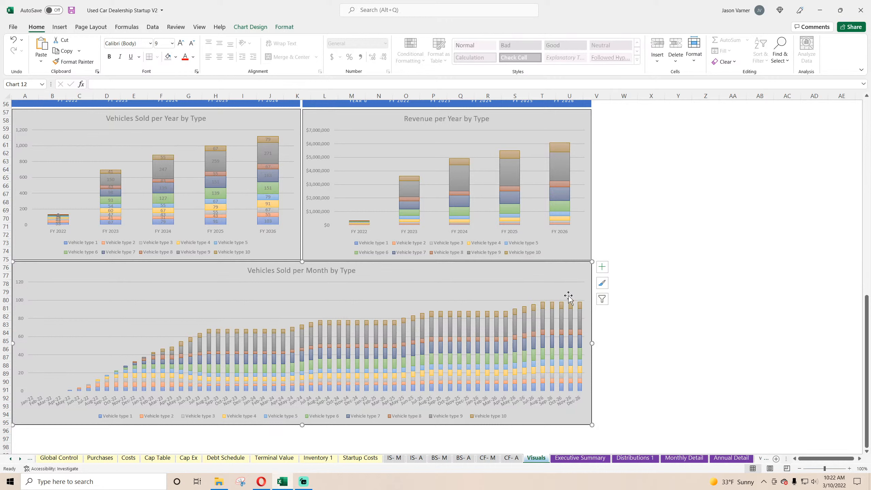
Duplicate the Vehicles Sold per Month by Type chart and place the copy directly below the original.
right_click(380, 271)
key("Escape")
scroll(203, 309, "down", 7)
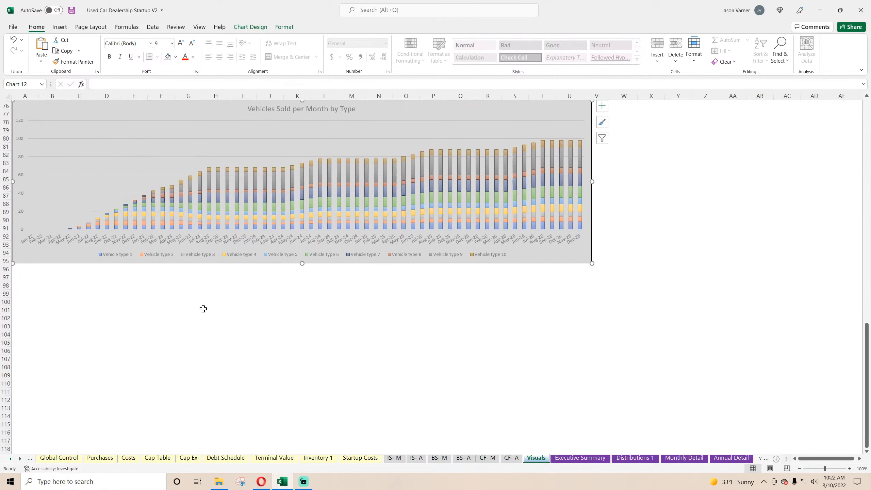
scroll(203, 309, "down", 1)
right_click(191, 325)
left_click(211, 127)
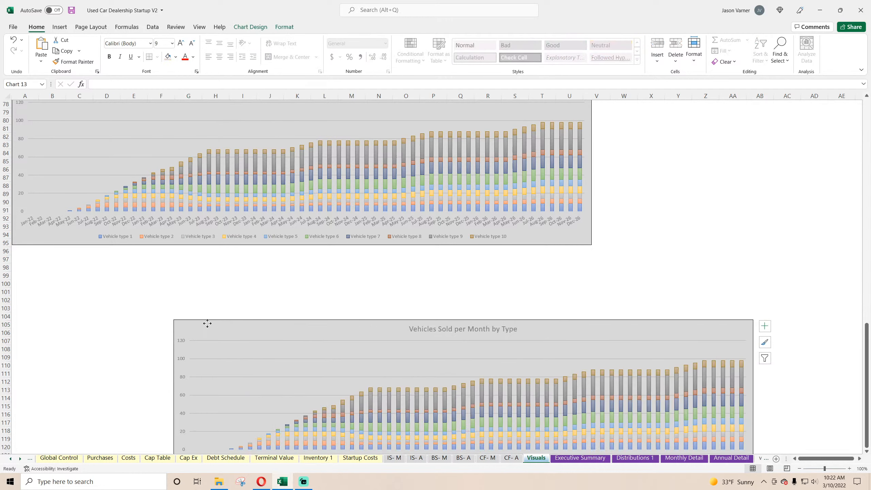
left_click_drag(206, 323, 54, 254)
Copy the first part of the Chart Data - Revenue by Type table, C161:E171, on the Annual Detail sheet.
left_click(696, 462)
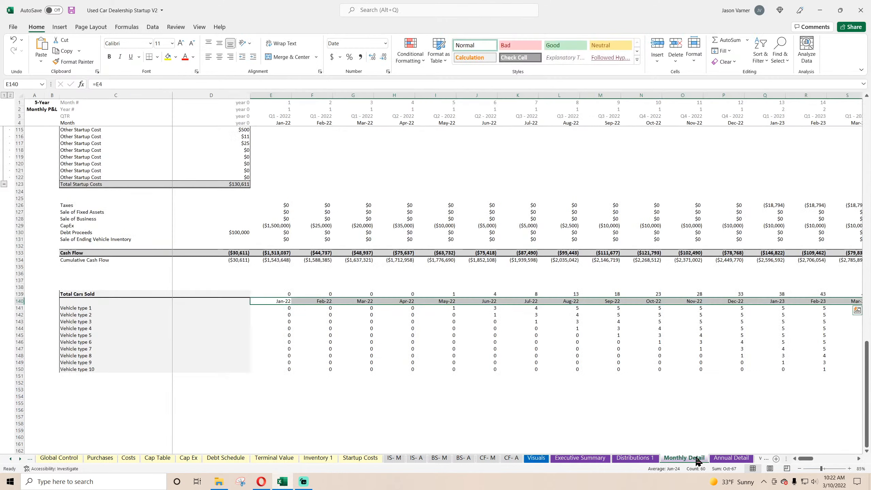
scroll(251, 320, "down", 3)
scroll(251, 320, "up", 3)
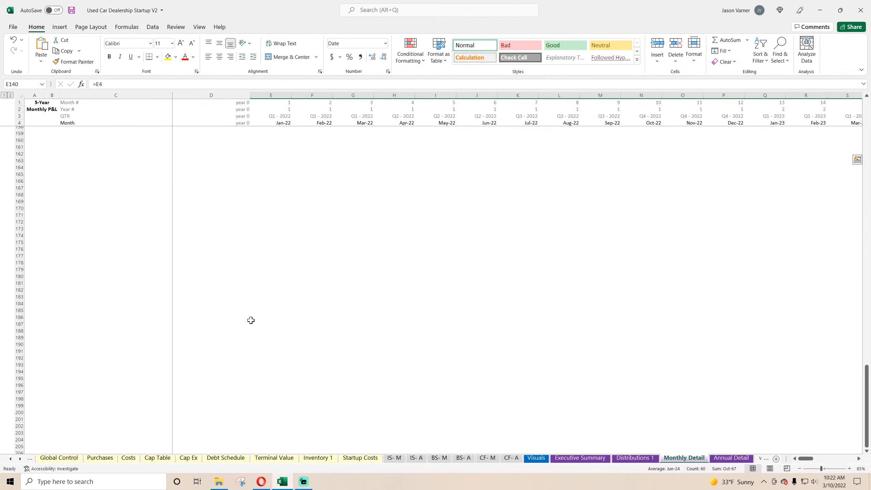
left_click(236, 328)
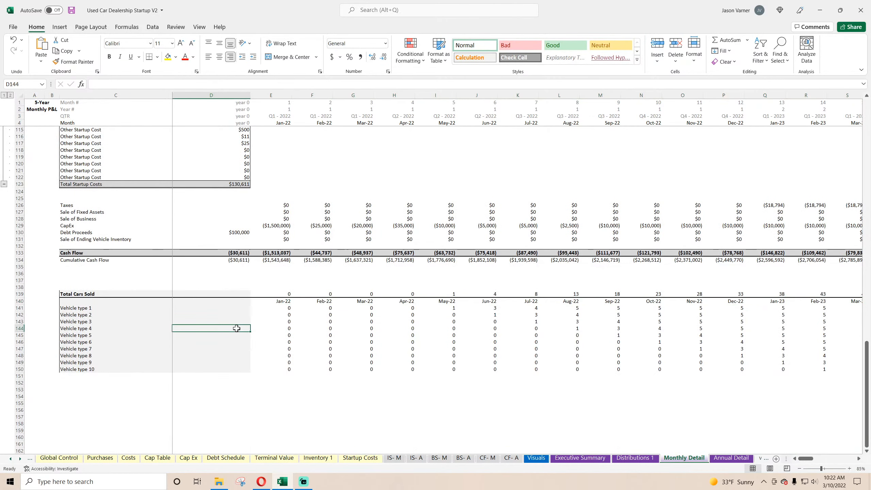
scroll(237, 329, "down", 11)
scroll(237, 328, "up", 14)
left_click(739, 460)
scroll(141, 259, "down", 4)
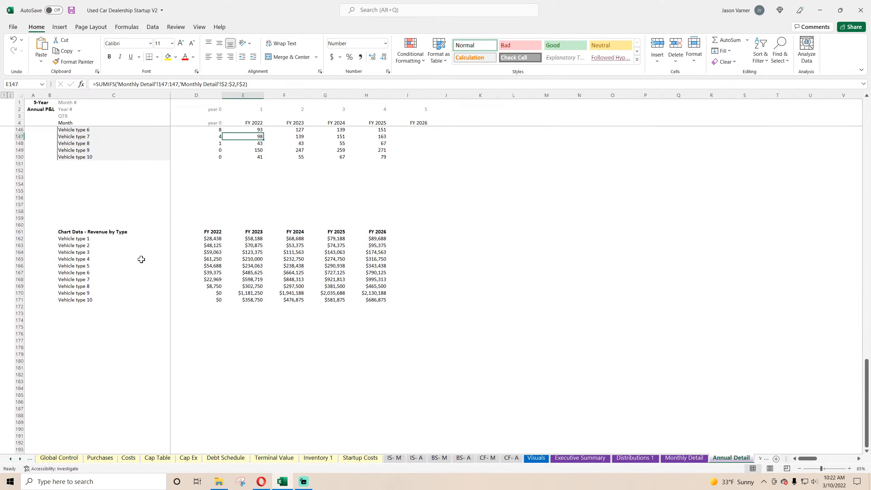
left_click_drag(72, 234, 259, 299)
right_click(237, 240)
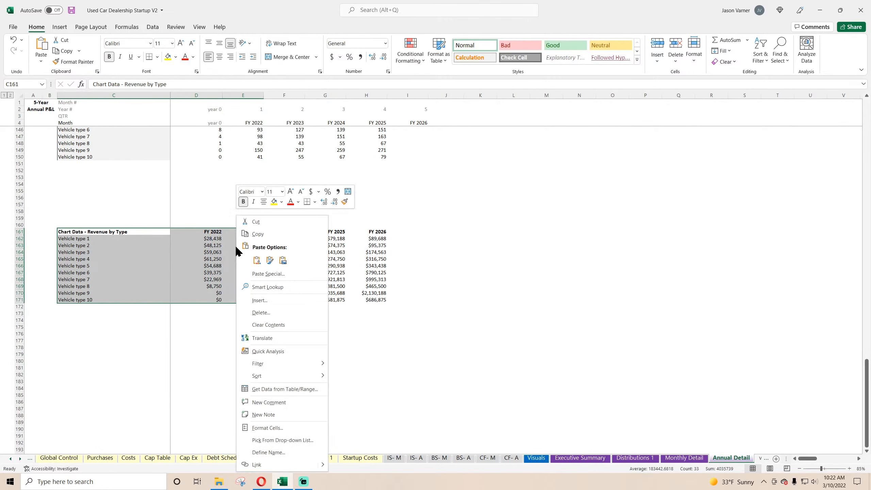
left_click(253, 235)
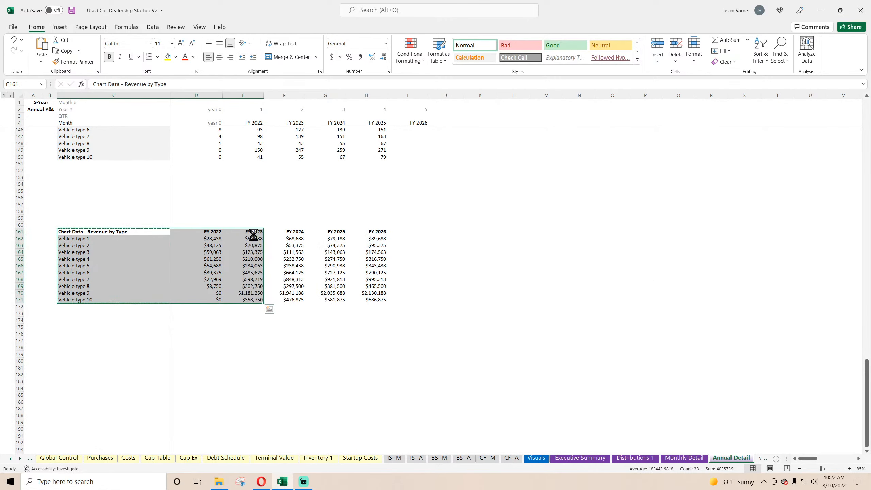
Paste the copied revenue table, including its formulas and formatting, at cell C161 of the Monthly Detail sheet.
left_click(690, 460)
scroll(97, 358, "down", 7)
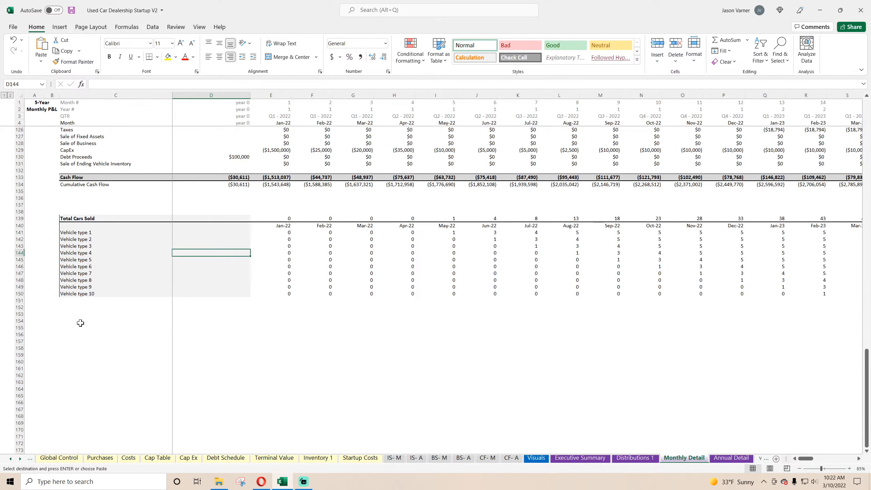
left_click(79, 342)
left_click(81, 368)
right_click(81, 368)
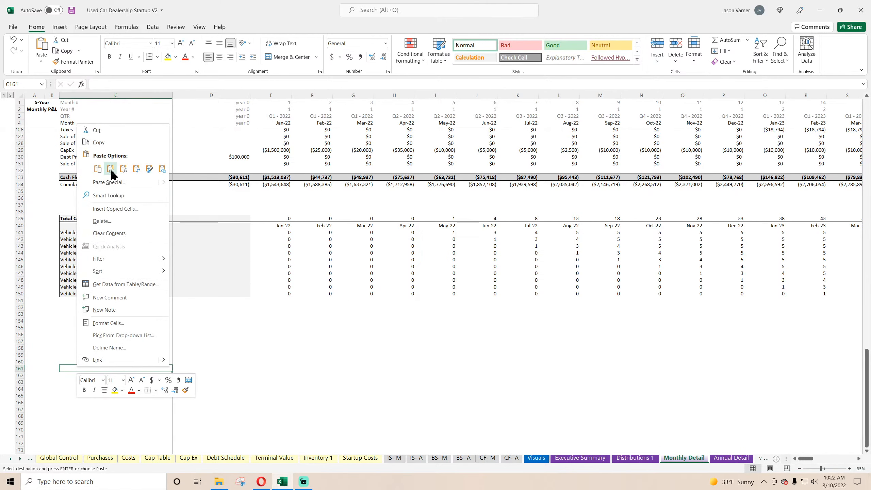
left_click(98, 170)
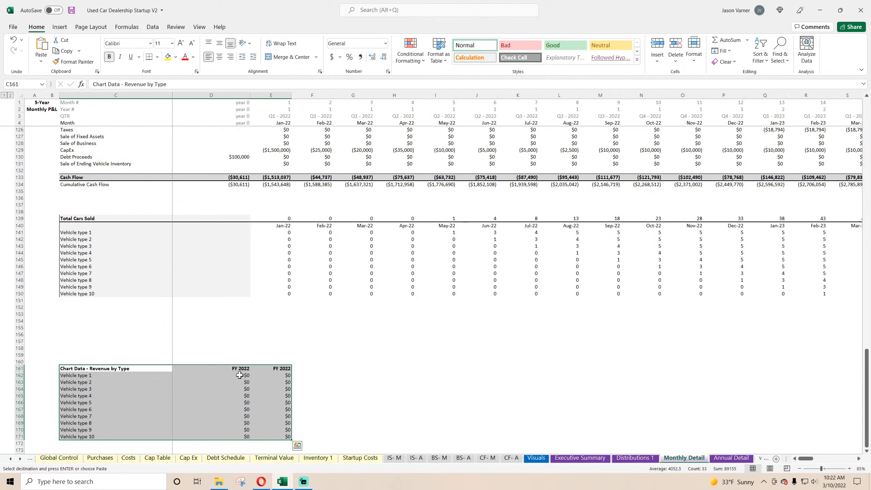
Format the pasted header cells D161:E161 as dates in the Mar-12 style.
left_click_drag(240, 369, 280, 368)
left_click(388, 72)
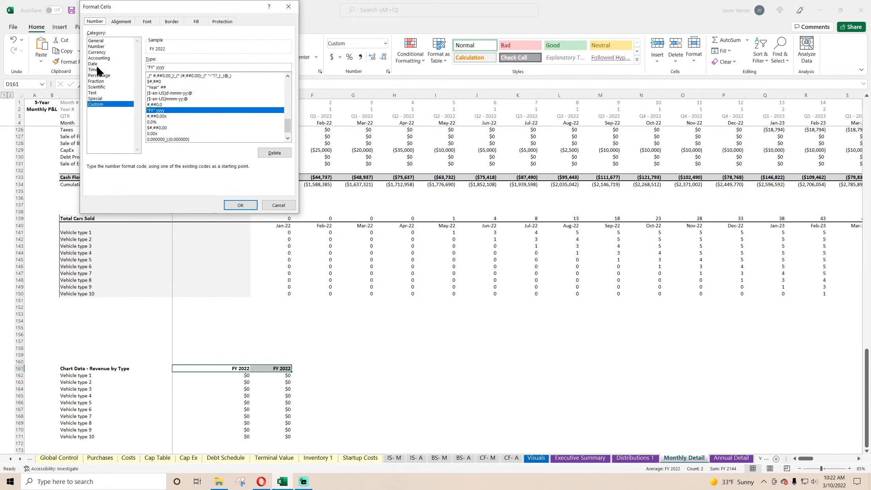
left_click(97, 65)
left_click(289, 100)
left_click(289, 100)
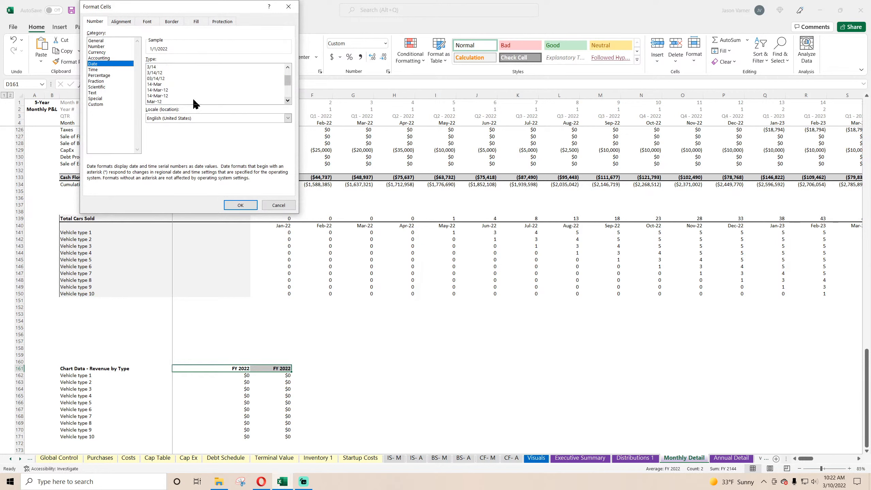
left_click(194, 102)
left_click(240, 205)
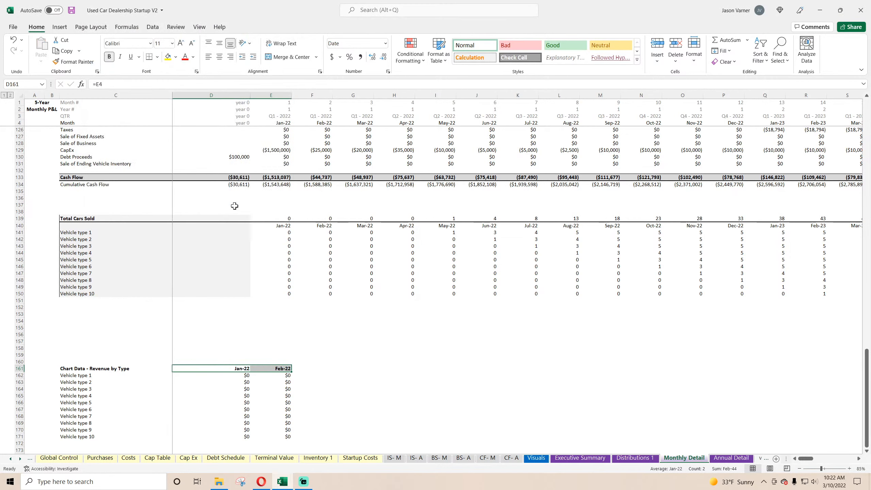
Trace the Vehicle type 1 formula in D162 back to its source row in the $ Sales by Vehicle Type section.
left_click(239, 375)
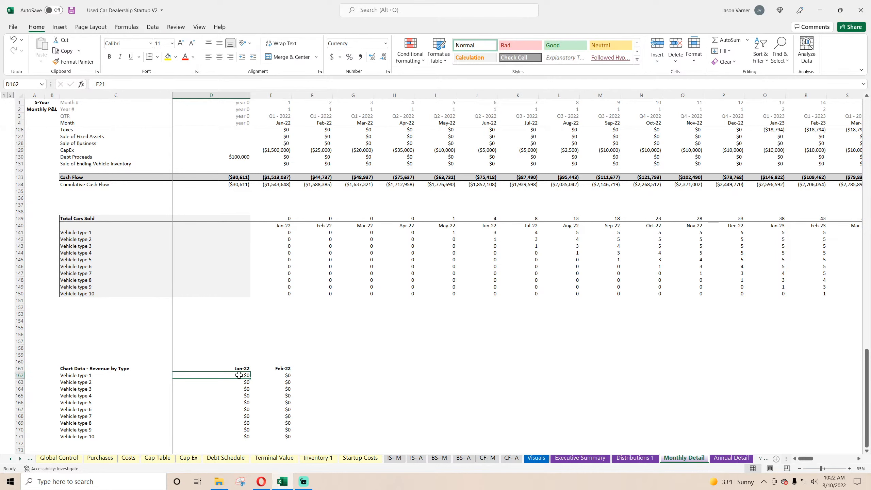
double_click(239, 375)
scroll(370, 351, "up", 20)
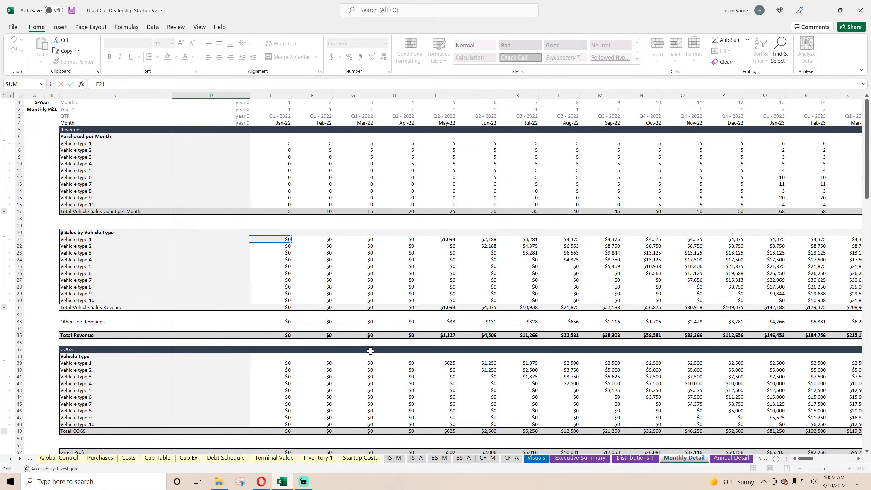
key("Escape")
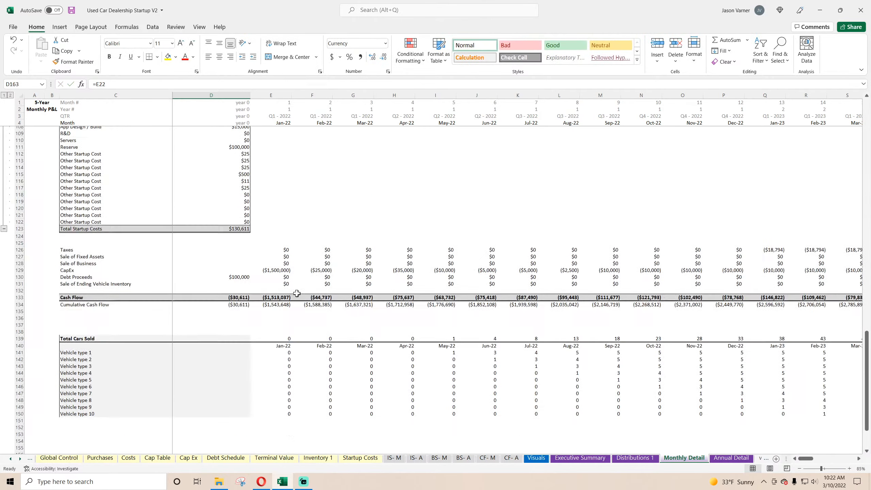
Fill the Monthly Detail revenue-by-type headers and formulas in rows 161 to 171 across from column E through BL.
scroll(295, 339, "down", 10)
left_click_drag(285, 286, 870, 374)
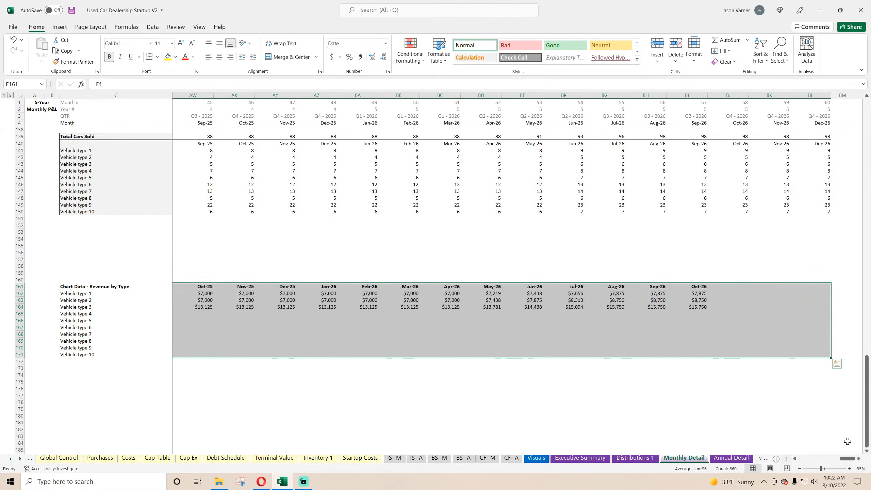
left_click_drag(846, 458, 846, 459)
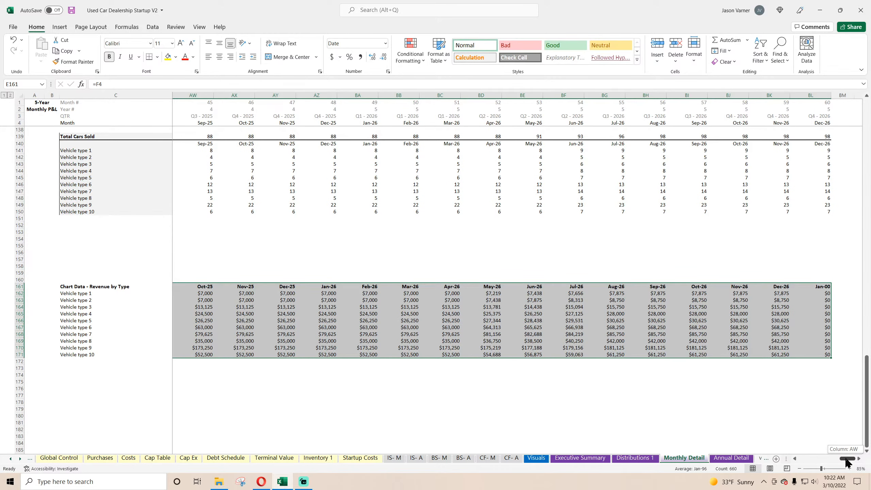
left_click_drag(820, 461, 846, 459)
Clear the surplus final column, BL161:BL171, from the monthly revenue-by-type table.
left_click(814, 274)
left_click_drag(830, 276, 747, 408)
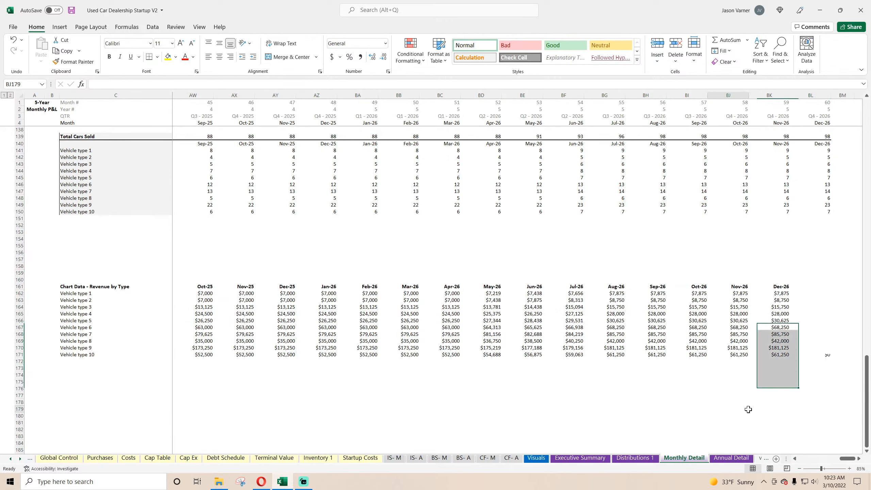
left_click(747, 408)
left_click_drag(846, 460, 806, 459)
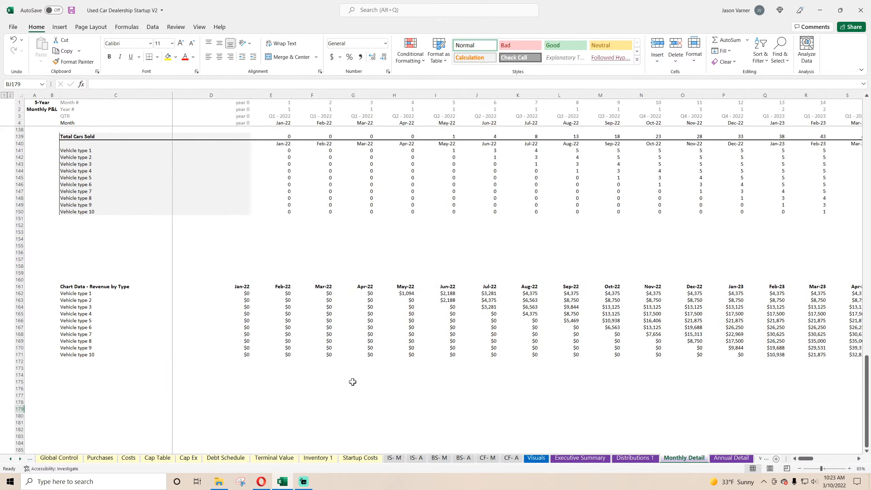
Change the data range of the lower Vehicles Sold per Month by Type chart on the Visuals sheet to 'Monthly Detail'!$C$161:$BK$171.
left_click(536, 457)
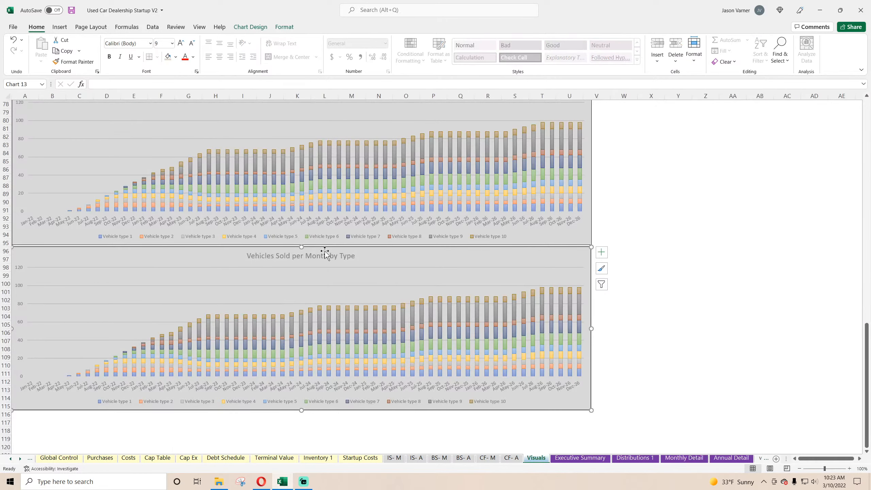
right_click(376, 257)
left_click(409, 125)
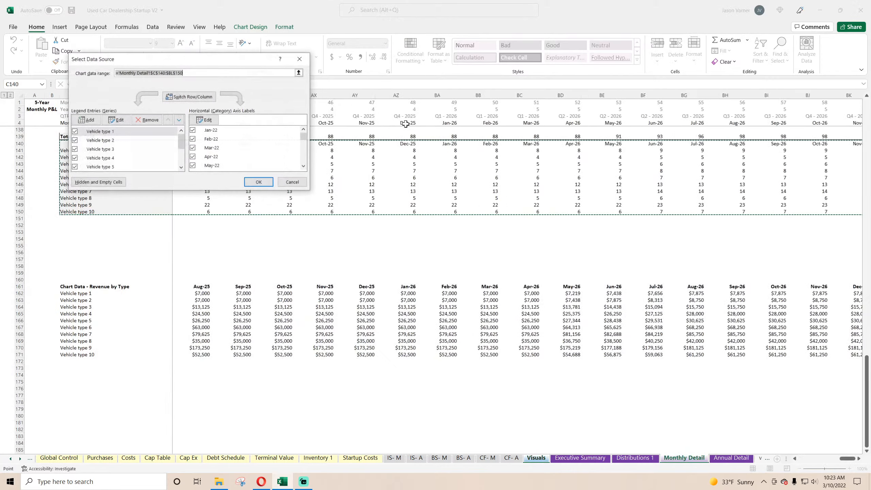
key("BackSpace")
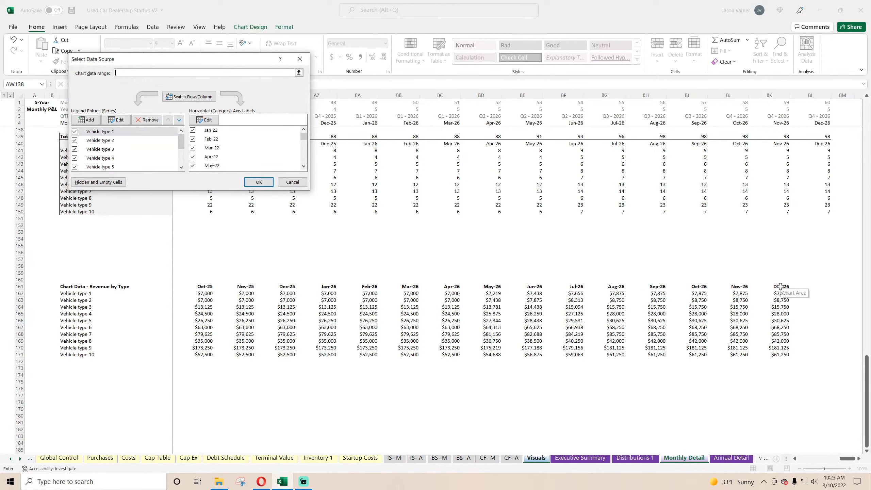
left_click_drag(781, 286, 62, 354)
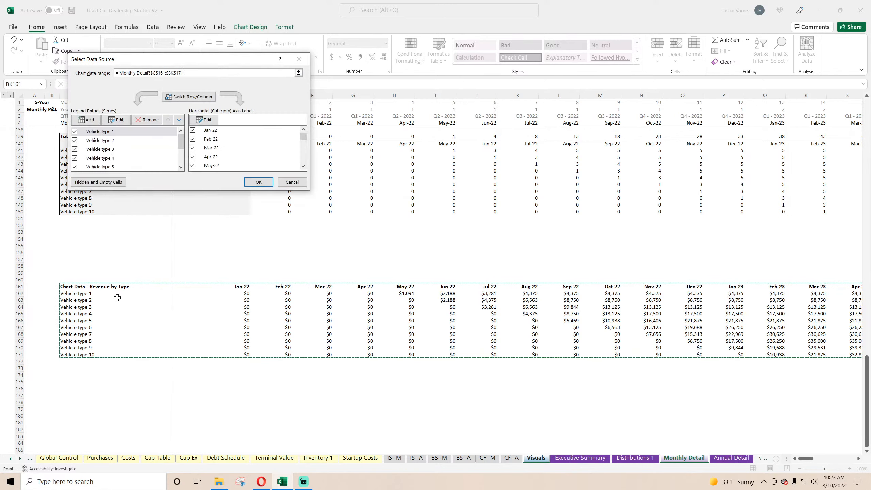
left_click(258, 182)
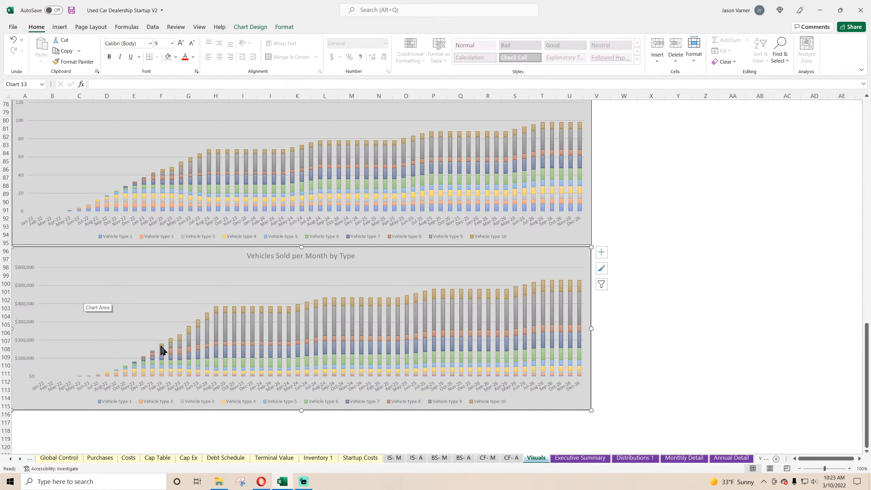
left_click(743, 308)
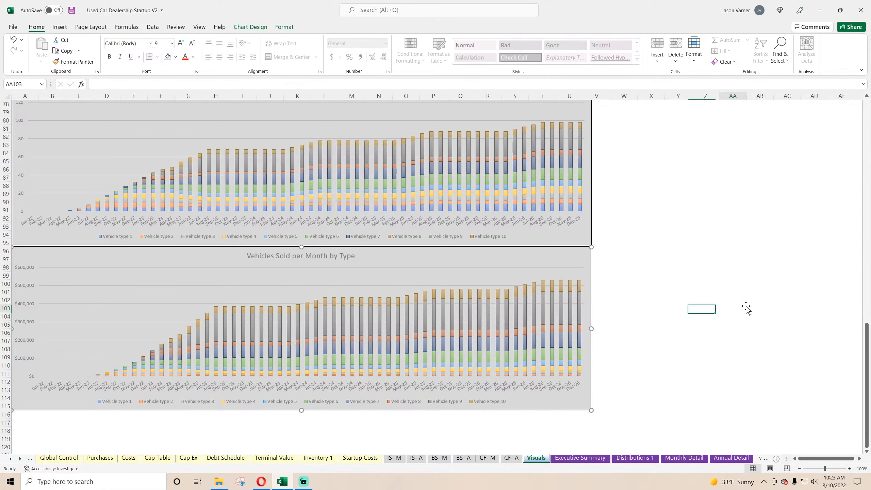
Retitle the annual revenue chart as "Revenue per Year by Vehicle Type".
scroll(662, 309, "up", 11)
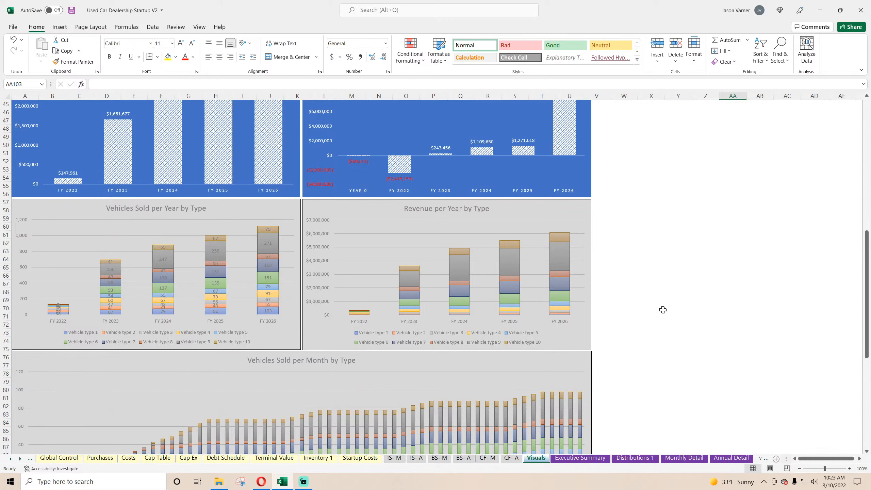
left_click(472, 208)
left_click(473, 208)
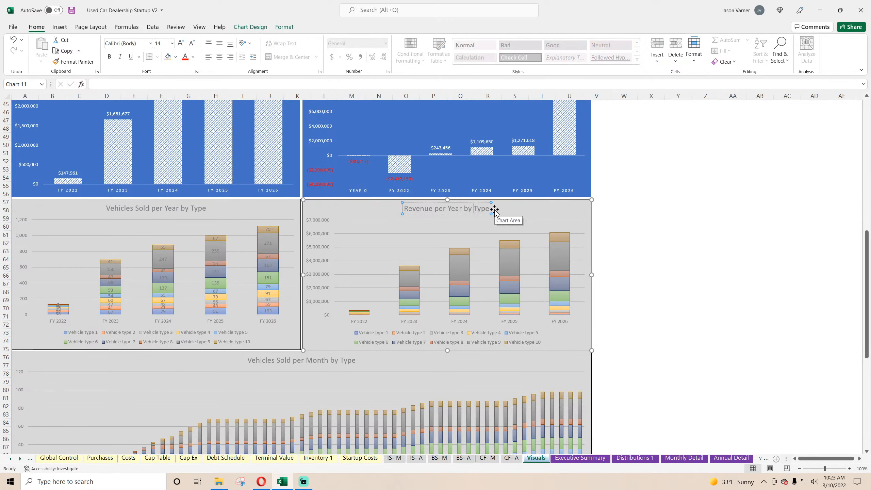
type("Vehicle")
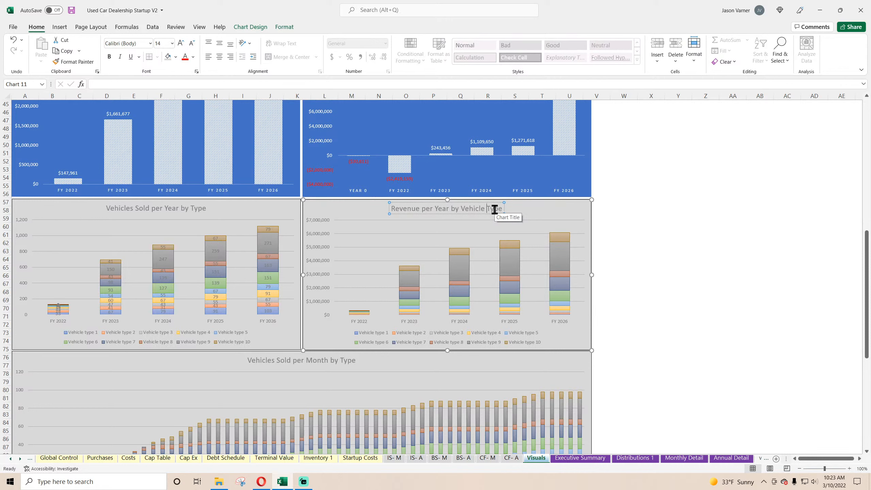
left_click(653, 259)
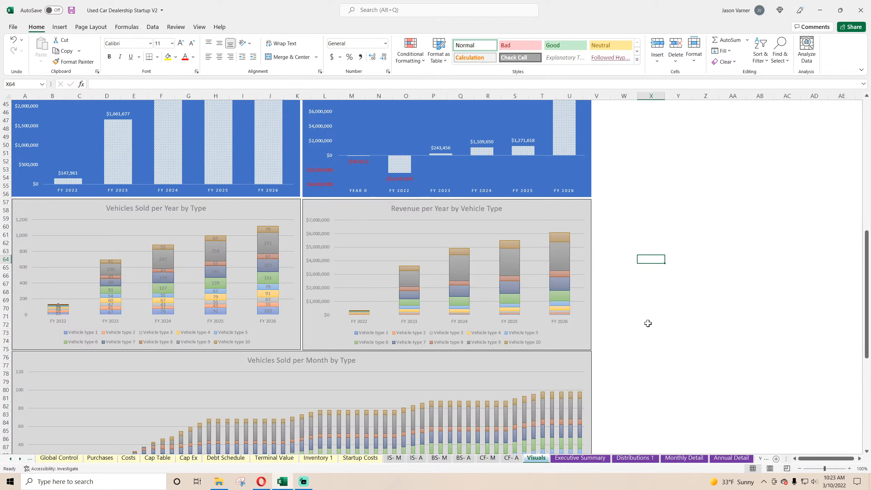
Duplicate the monthly vehicles sold chart and place the copy directly beneath the monthly revenue chart, starting at row 116.
scroll(647, 323, "down", 4)
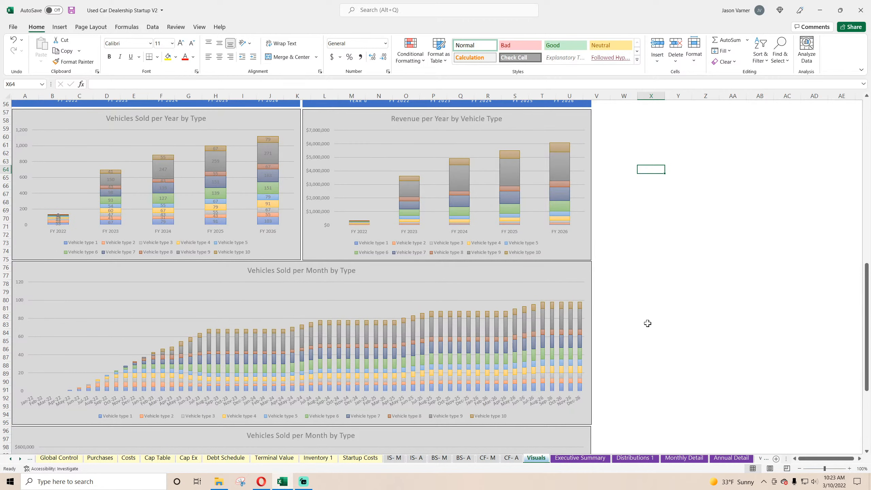
scroll(648, 323, "up", 4)
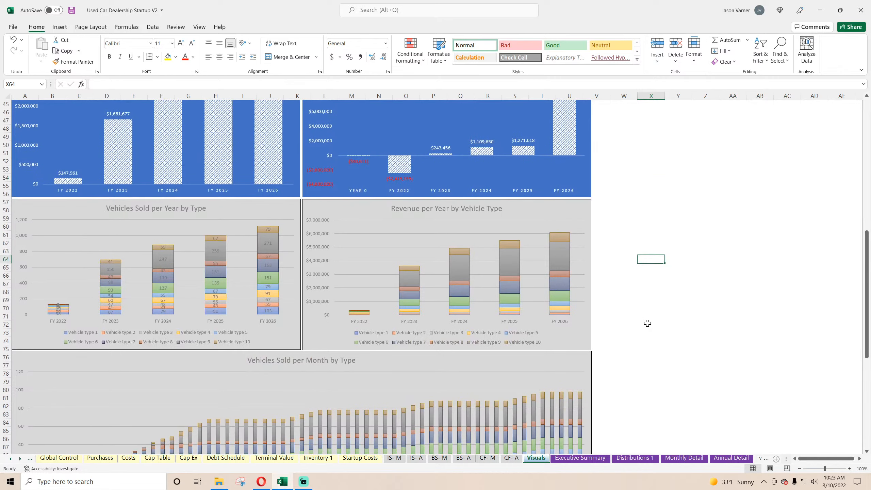
scroll(646, 323, "down", 7)
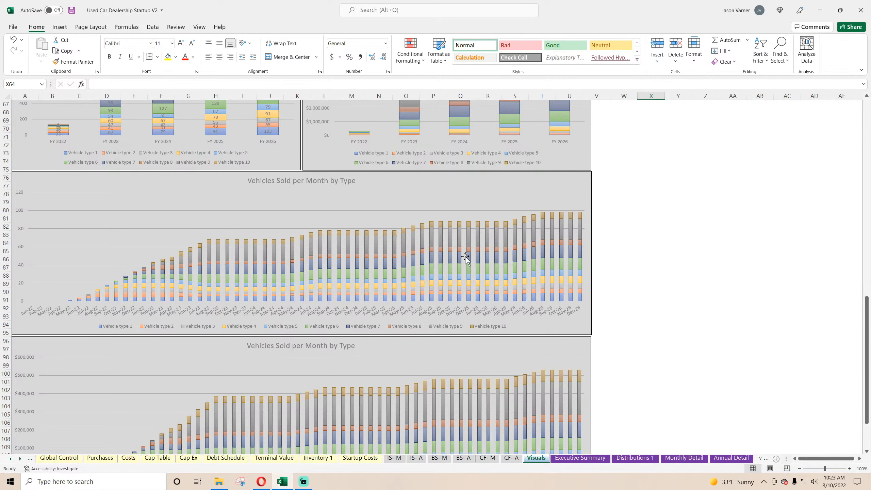
scroll(466, 258, "down", 4)
scroll(273, 308, "up", 4)
left_click(387, 185)
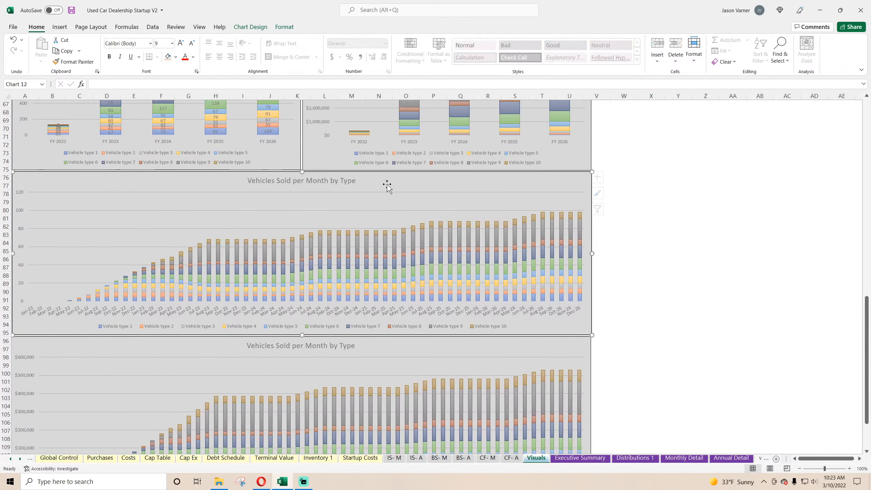
right_click(387, 186)
key("Escape")
scroll(190, 267, "down", 11)
right_click(188, 276)
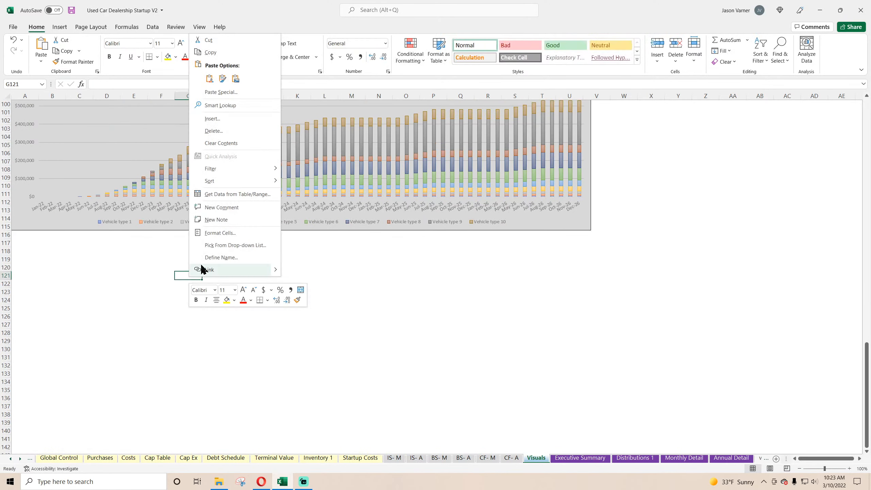
left_click(209, 78)
left_click_drag(278, 274, 109, 238)
Change the duplicated Vehicles Sold per Month by Type chart to a Stacked Line chart.
right_click(287, 282)
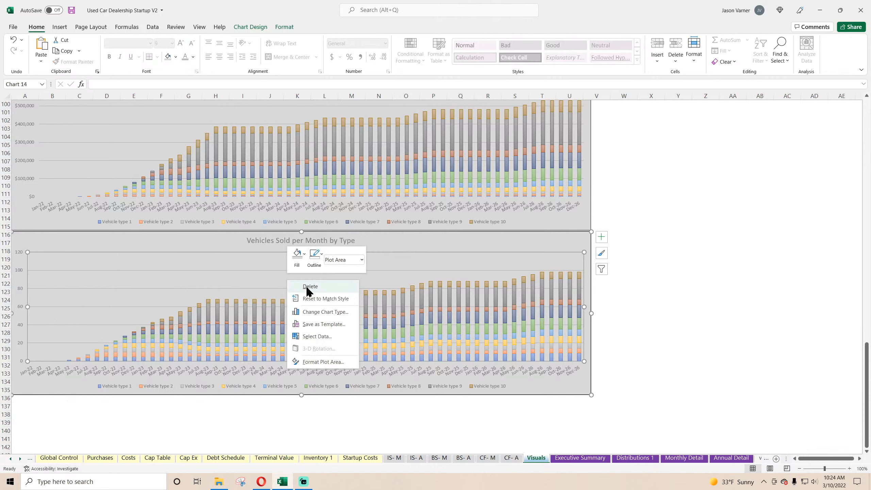
left_click(320, 312)
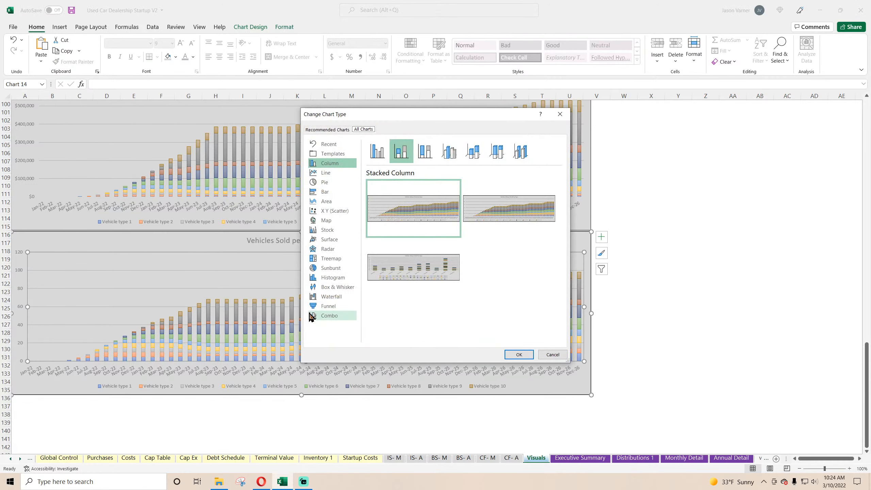
left_click(325, 173)
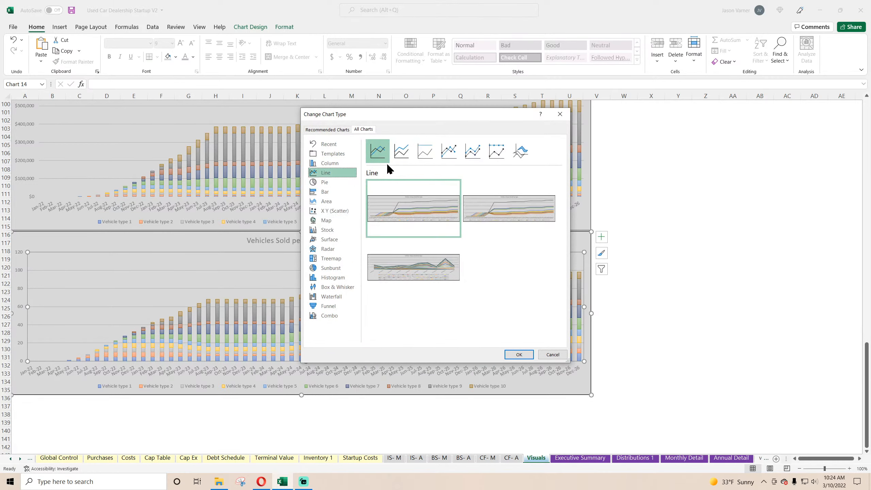
left_click(399, 152)
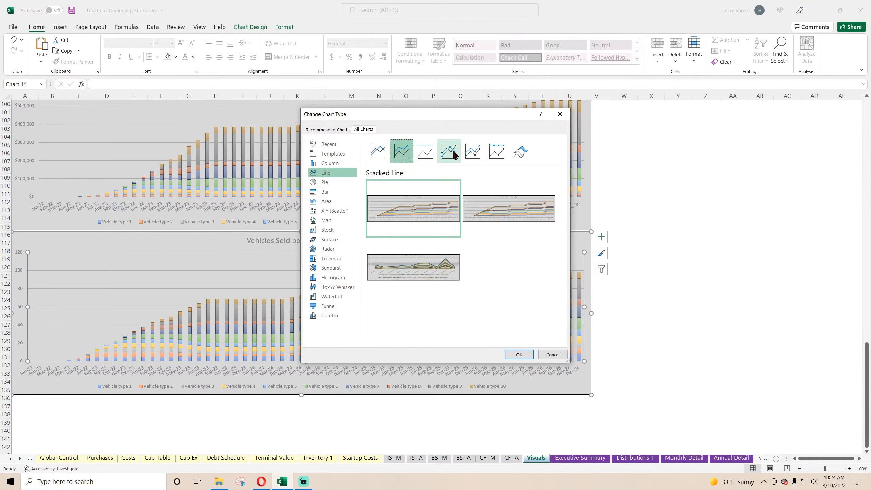
left_click(518, 355)
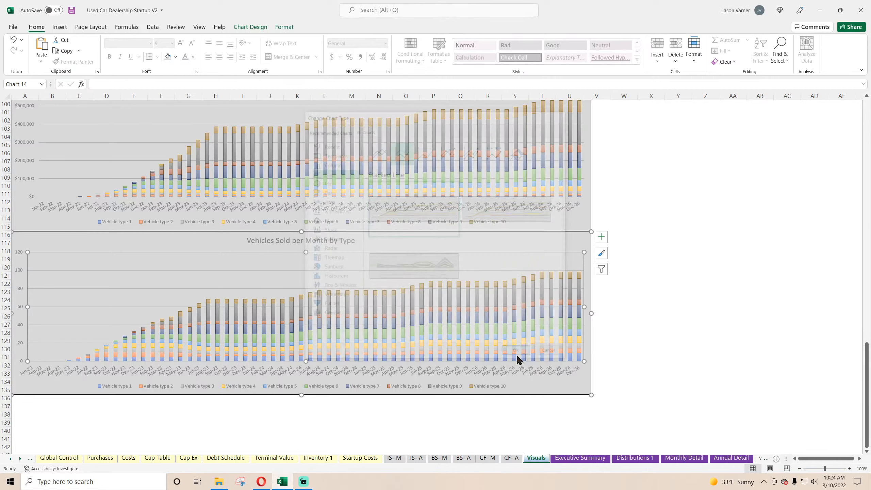
mouse_move(330, 295)
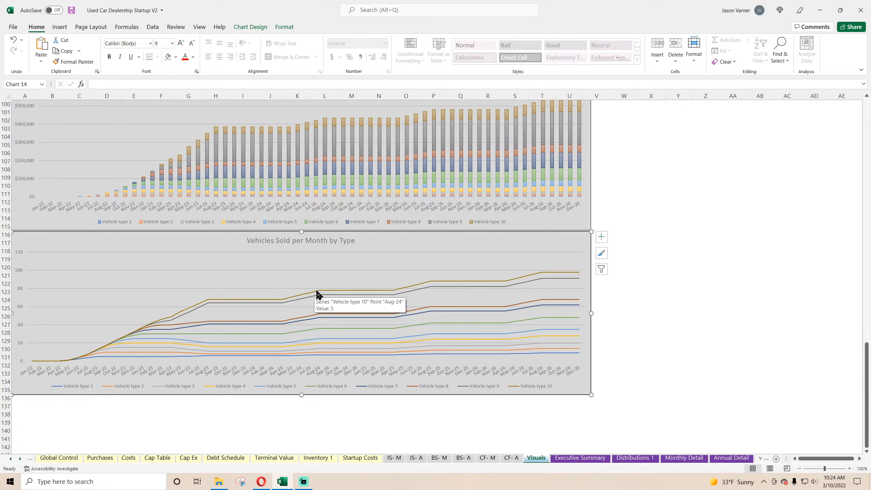
Change the duplicated monthly vehicles sold chart to a plain Line chart so each vehicle type plots separately.
right_click(377, 257)
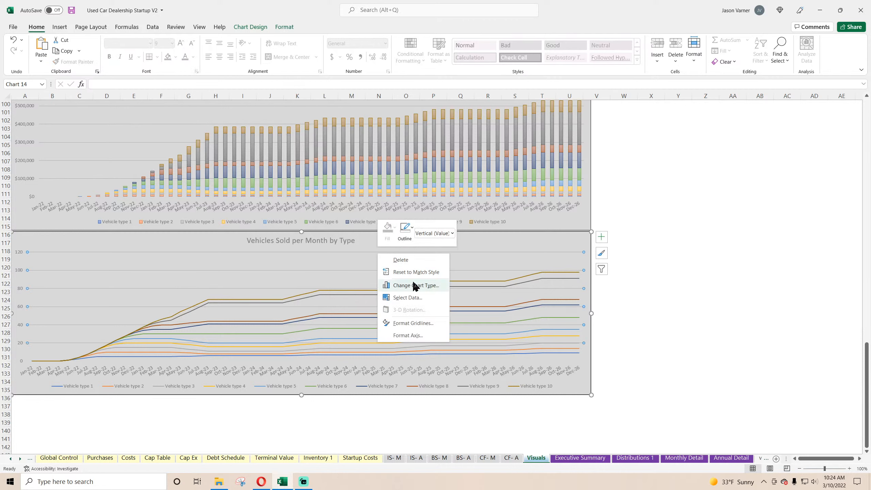
left_click(415, 287)
left_click(378, 151)
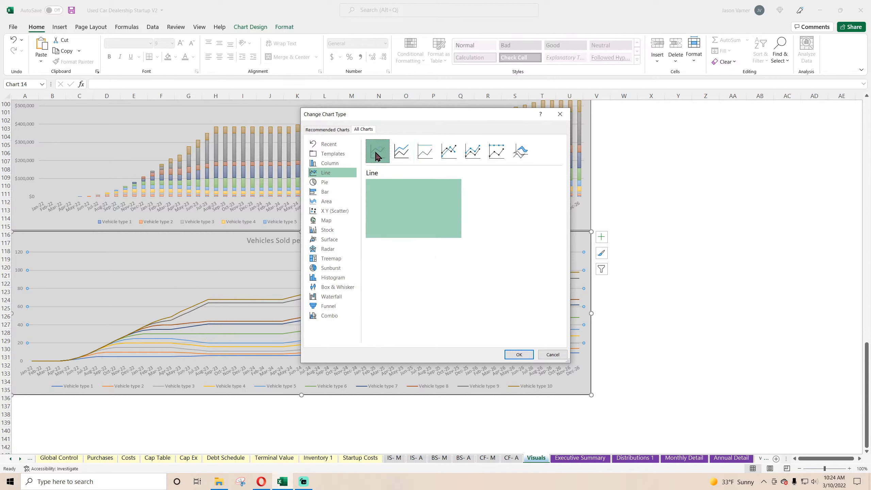
left_click(521, 355)
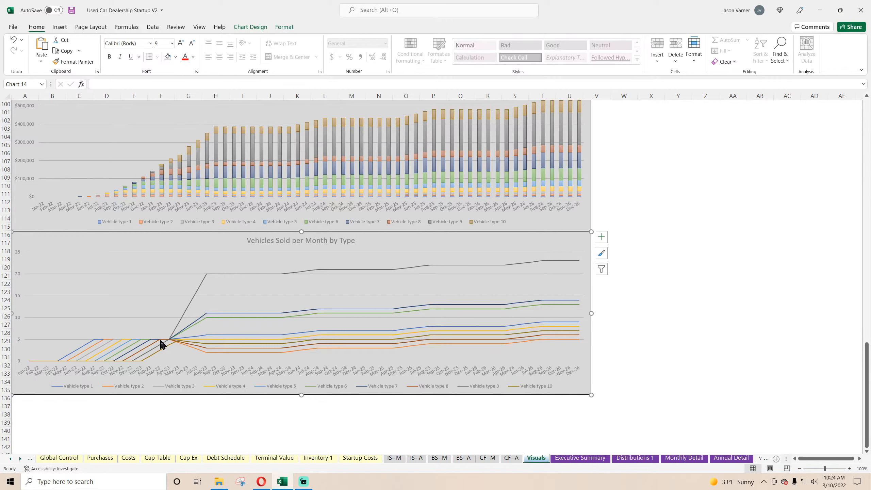
mouse_move(216, 277)
On the Purchases sheet, set the Year 1 monthly purchases of Vehicle types 2 to 6 to 6, 7, 8, 9 and 10.
left_click(99, 457)
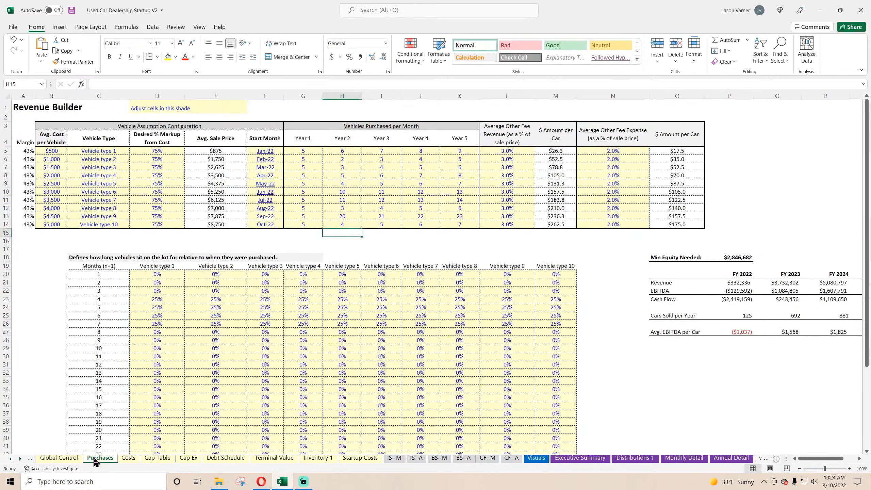
left_click(308, 156)
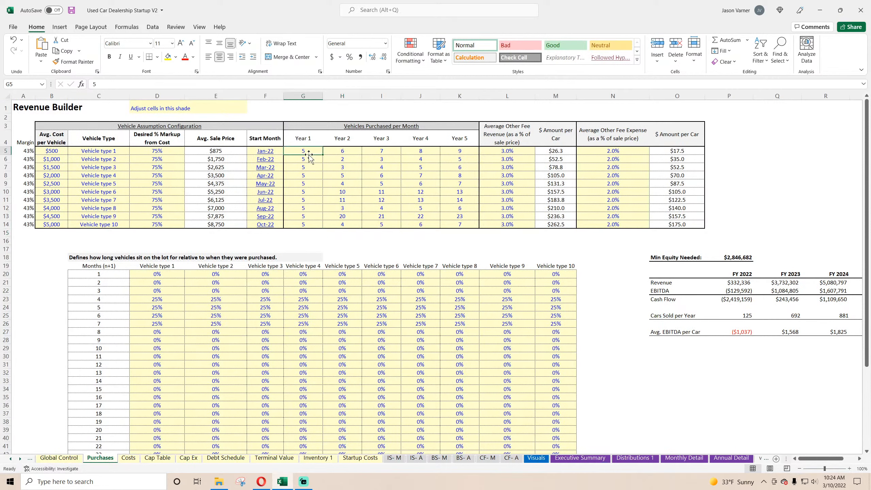
type("6")
key("Return")
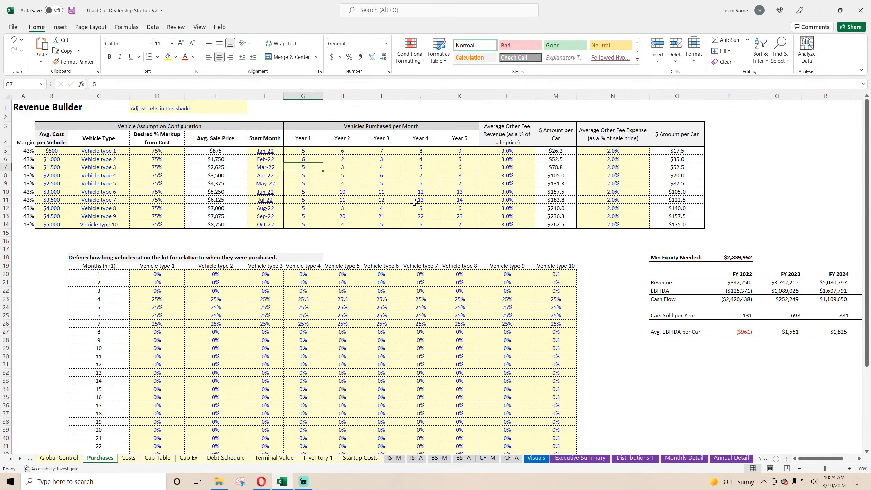
type("7")
key("Return")
type("8")
key("Return")
type("9")
key("Return")
type("10")
key("Return")
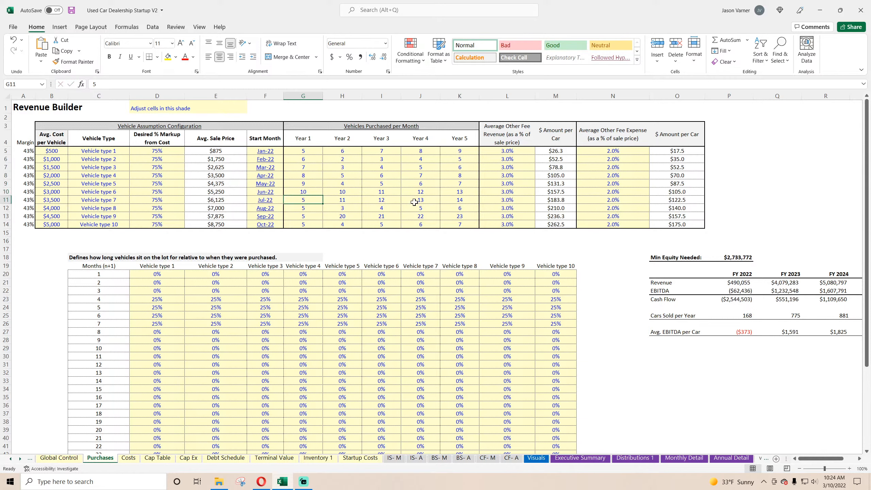
Review the monthly charts on the Visuals sheet for the effect of the revised Year 1 purchases.
left_click(536, 458)
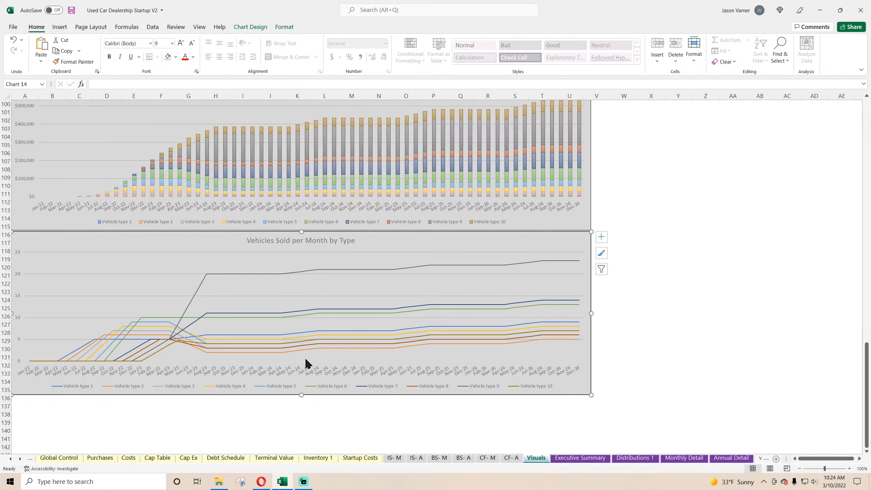
scroll(238, 347, "up", 11)
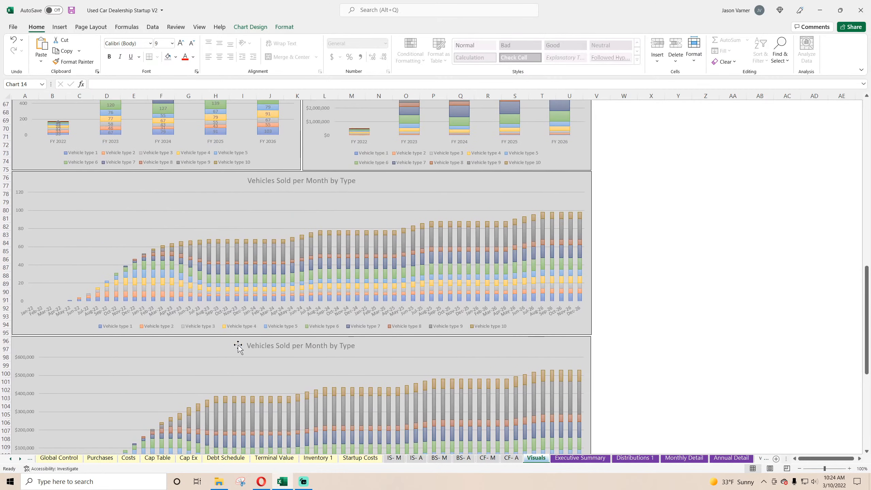
scroll(238, 346, "down", 7)
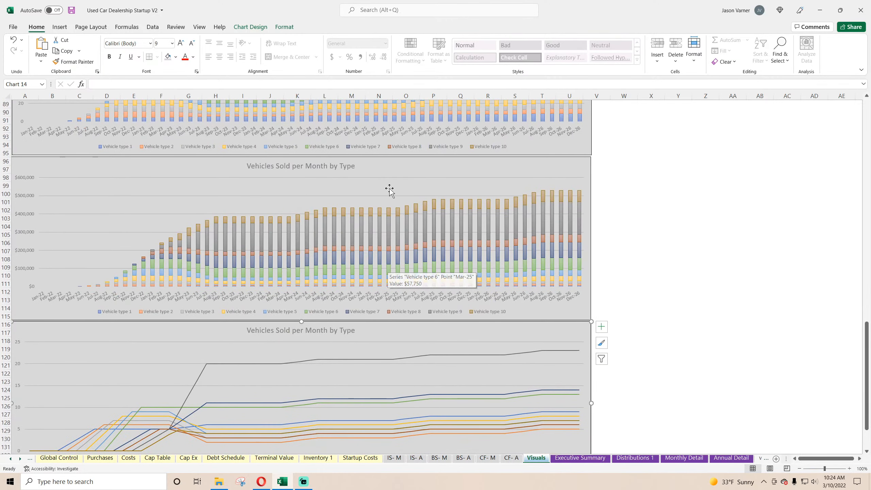
Duplicate the monthly stacked column chart with the dollar axis and place the copy directly beneath the monthly line chart, starting at row 136.
left_click(386, 170)
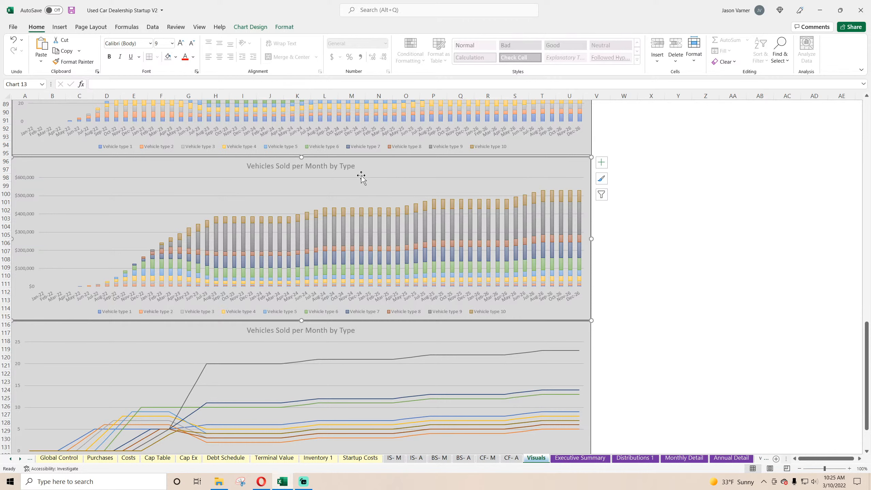
right_click(367, 165)
scroll(247, 293, "down", 7)
right_click(161, 316)
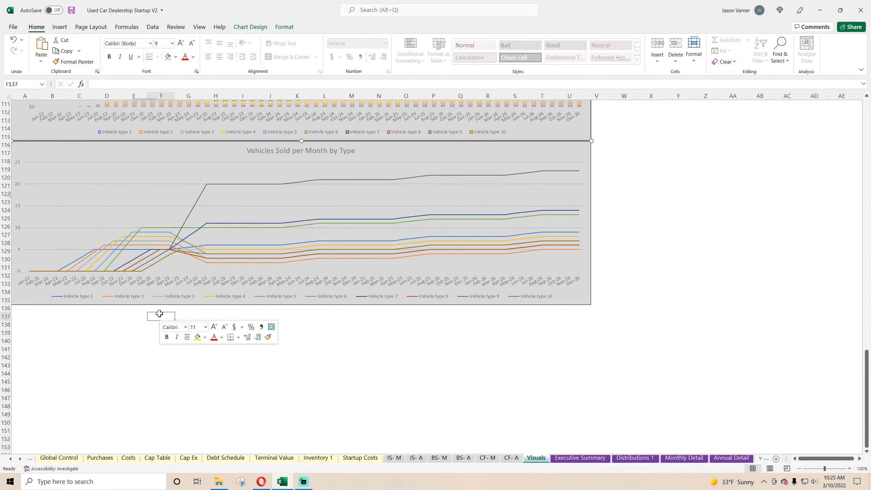
left_click(182, 116)
left_click_drag(261, 322, 122, 316)
scroll(143, 303, "up", 7)
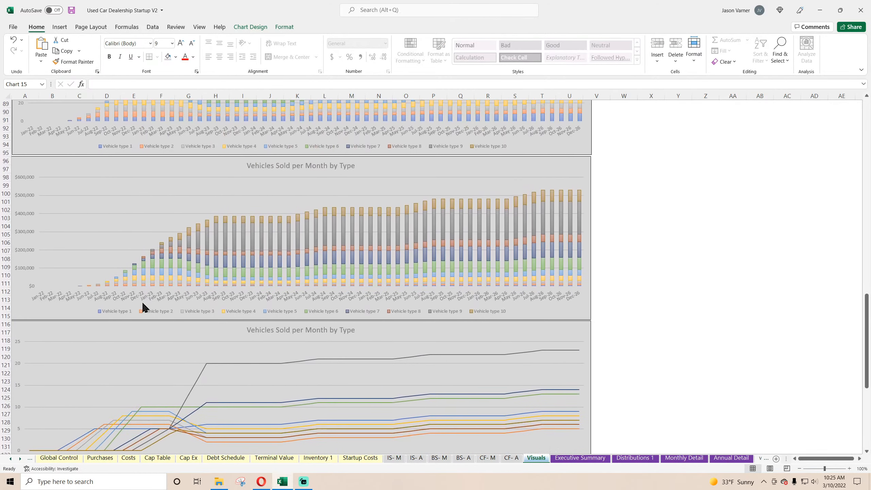
scroll(143, 303, "down", 7)
scroll(143, 303, "down", 4)
Change the duplicated monthly dollar chart to a plain Line chart.
right_click(295, 258)
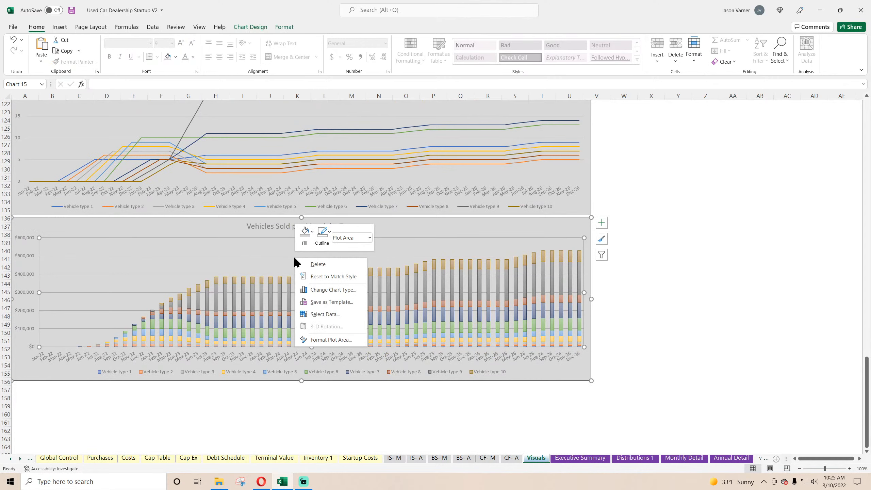
left_click(325, 289)
left_click(328, 173)
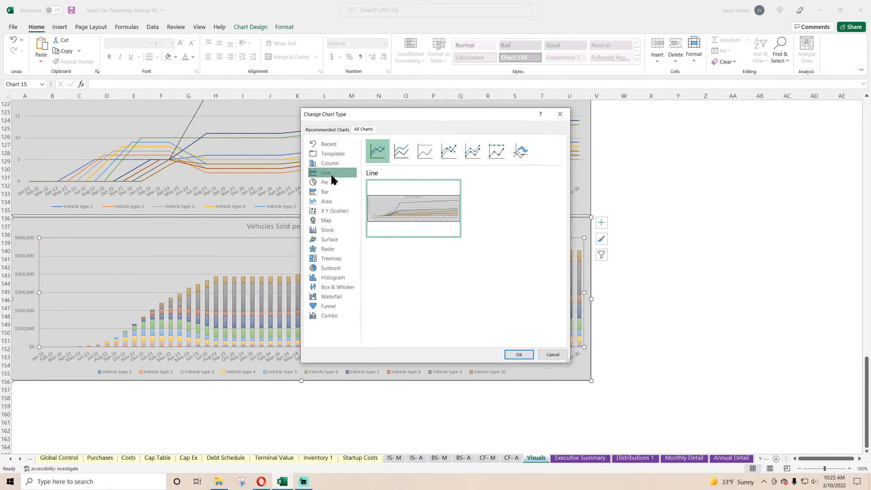
left_click(519, 354)
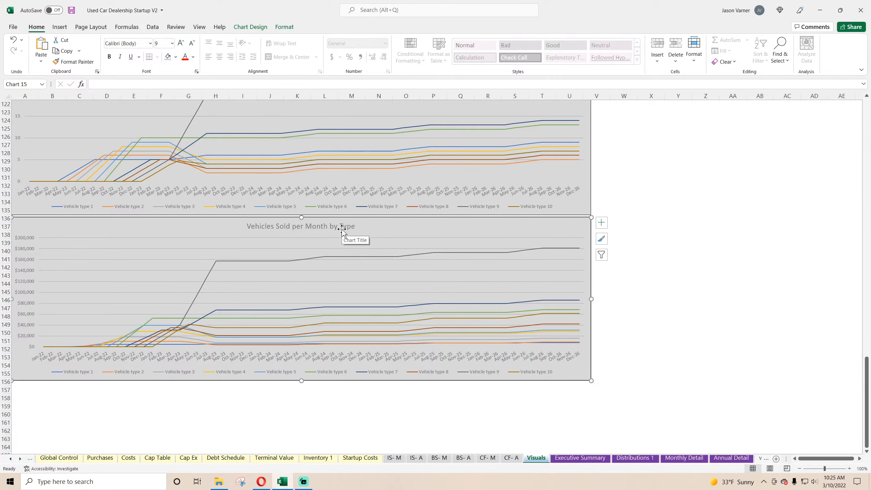
Retitle the stacked column chart with monthly dollar values as Revenue per Month by Vehicle Type.
scroll(317, 229, "up", 11)
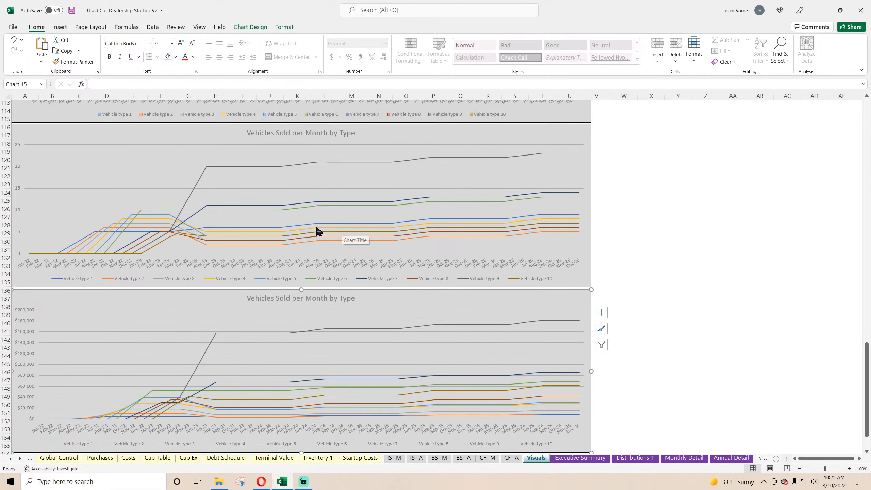
scroll(317, 230, "up", 4)
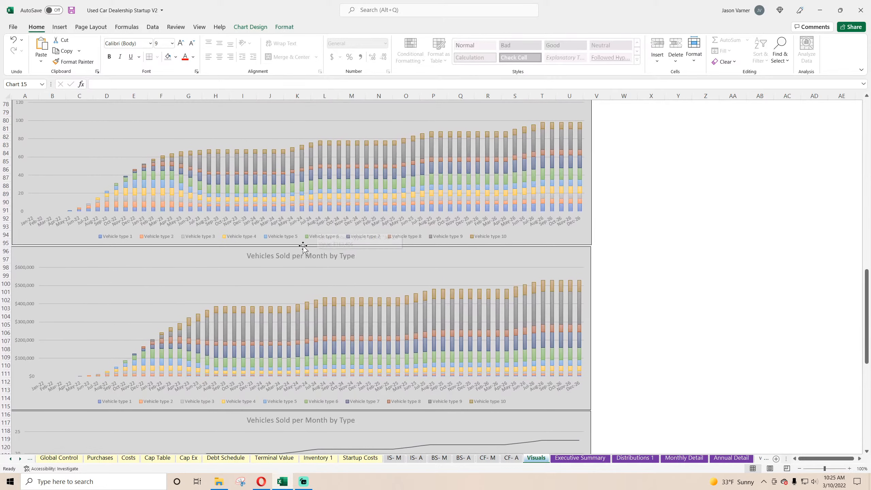
left_click(298, 256)
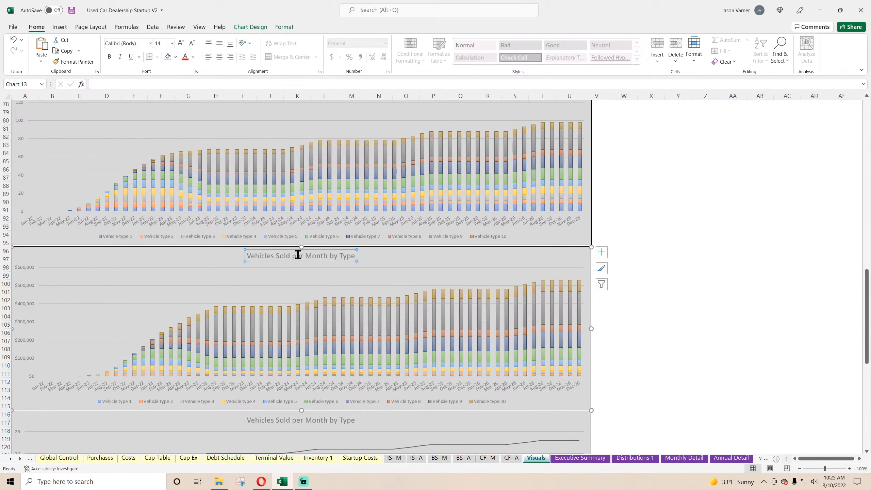
left_click_drag(287, 256, 207, 257)
type("Revenue per Month by ")
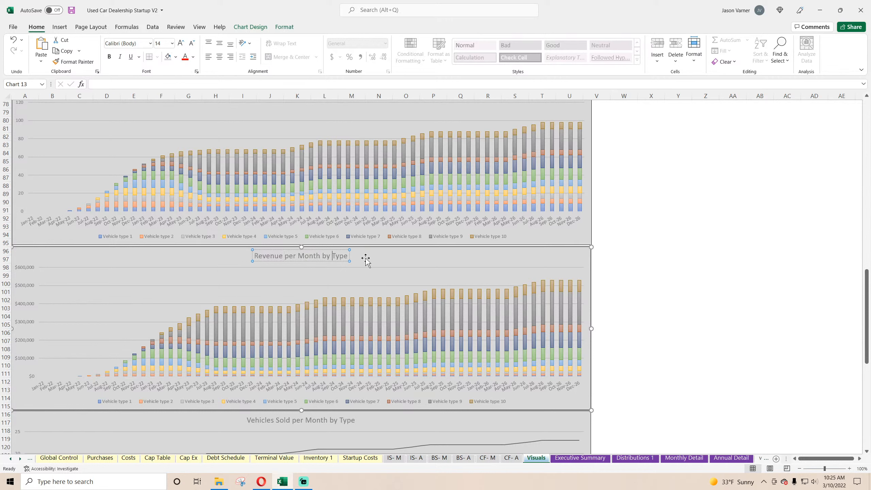
type("Vehicle")
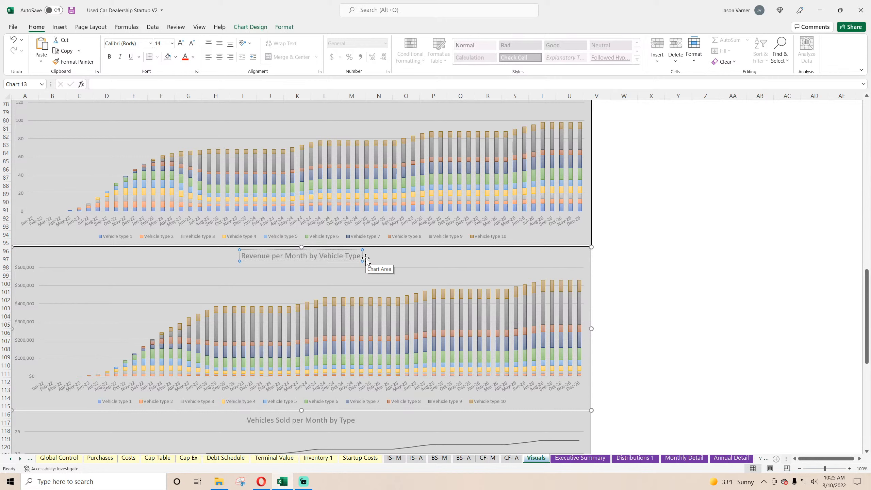
left_click(760, 333)
Retitle the line chart with monthly dollar values as Revenue per Month by Vehicle Type.
scroll(689, 340, "up", 11)
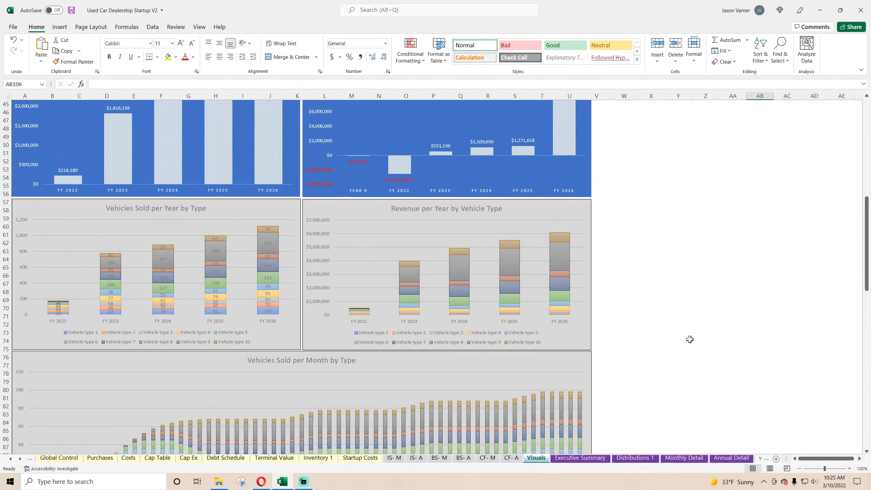
scroll(690, 339, "down", 8)
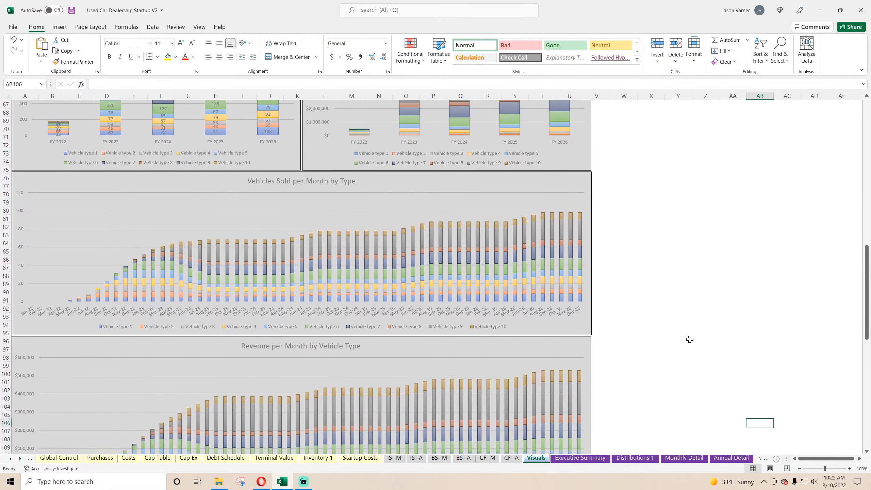
scroll(689, 340, "down", 3)
scroll(689, 340, "down", 11)
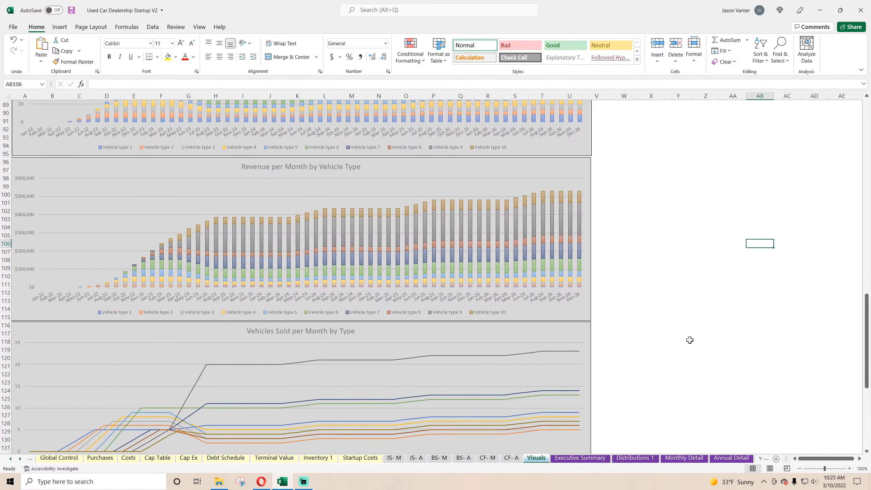
left_click(274, 315)
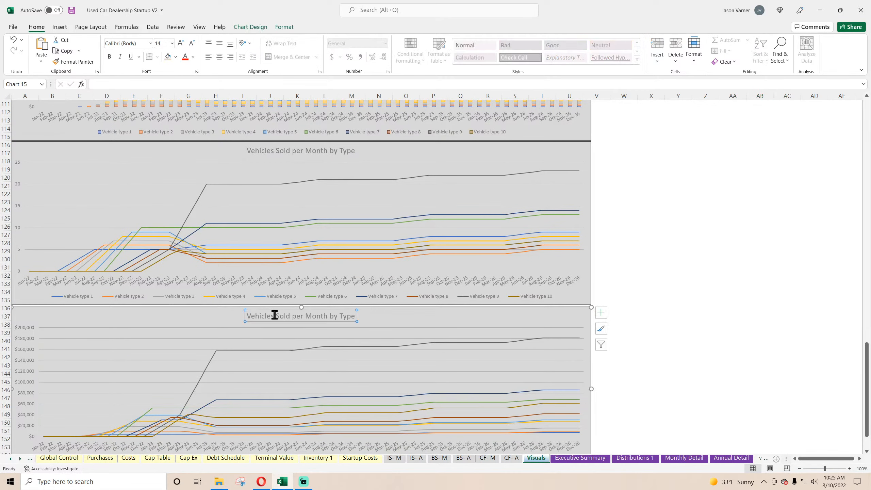
left_click_drag(291, 316, 210, 315)
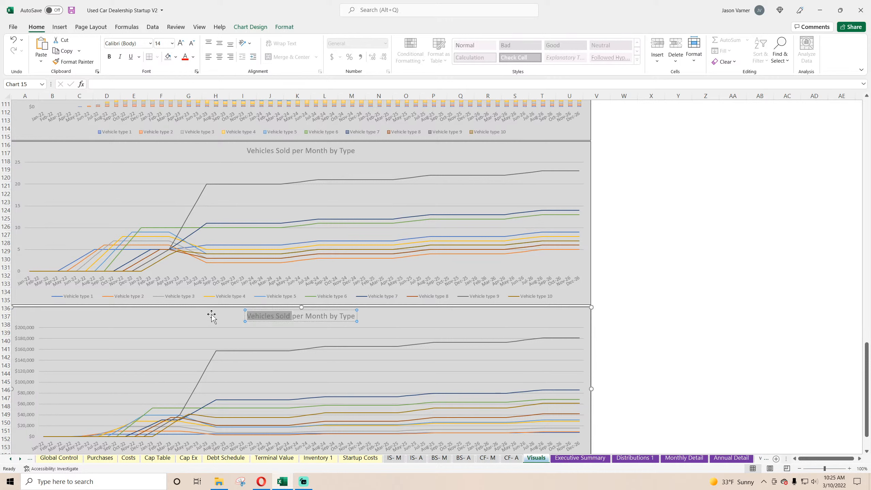
type("Revenue per Month by ")
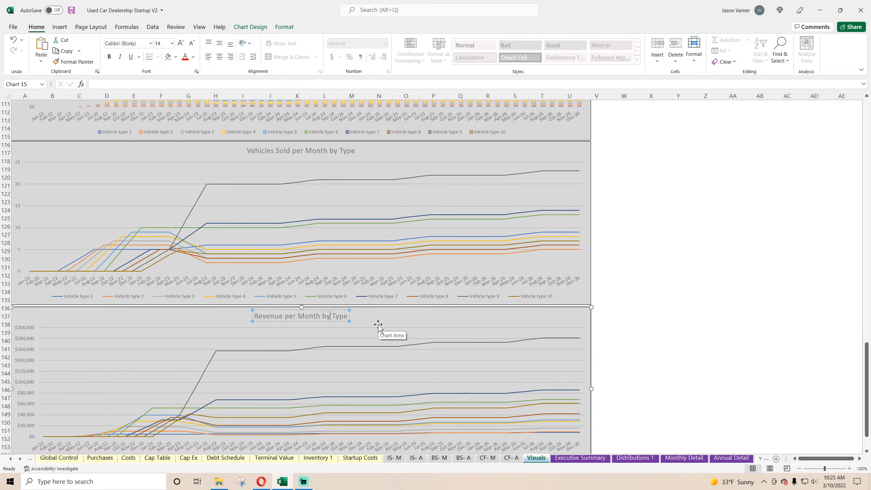
type("Vehicle")
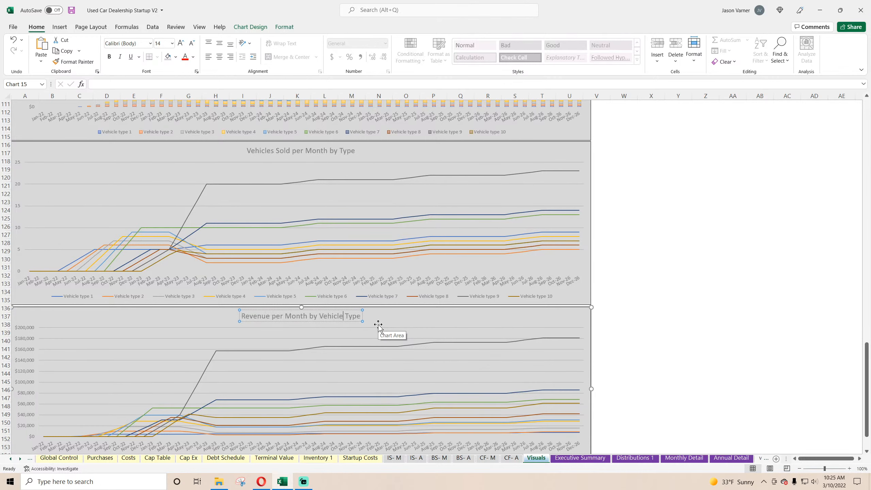
left_click(702, 357)
Review the finished charts and inspect the Feb-22 Vehicle type 1 formula under Purchased per Month on the Monthly Detail sheet.
scroll(615, 312, "down", 4)
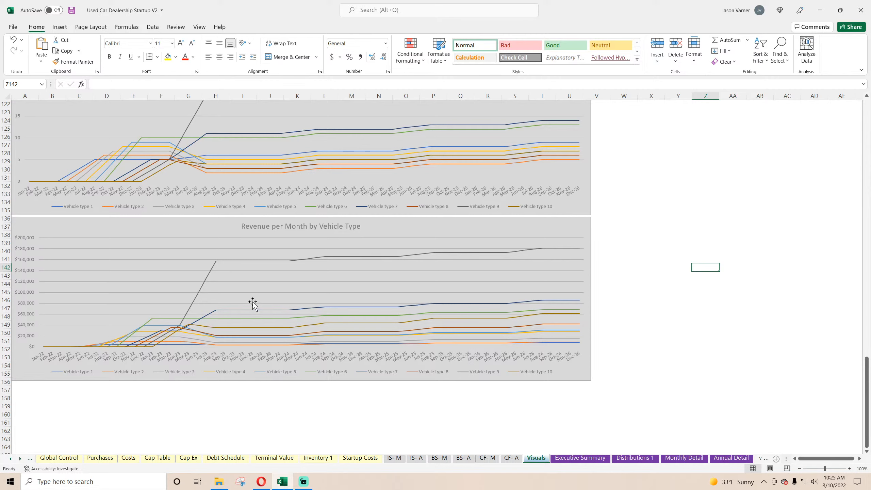
scroll(252, 303, "up", 20)
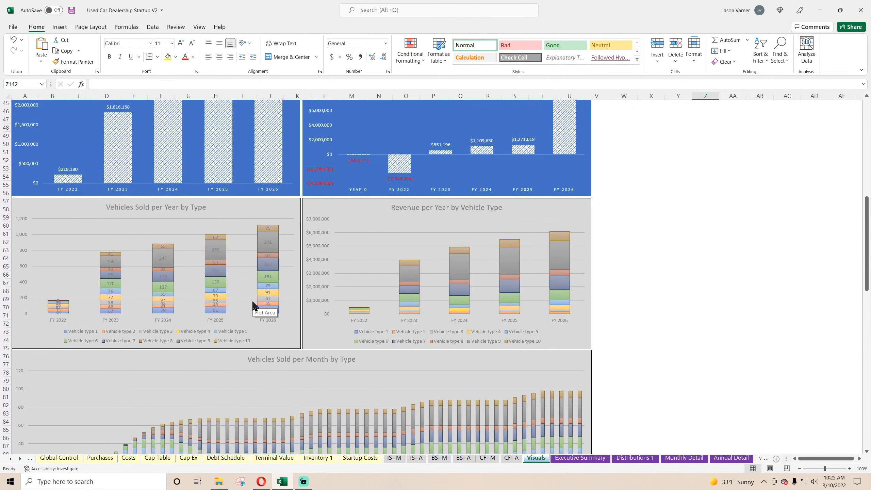
scroll(253, 303, "down", 11)
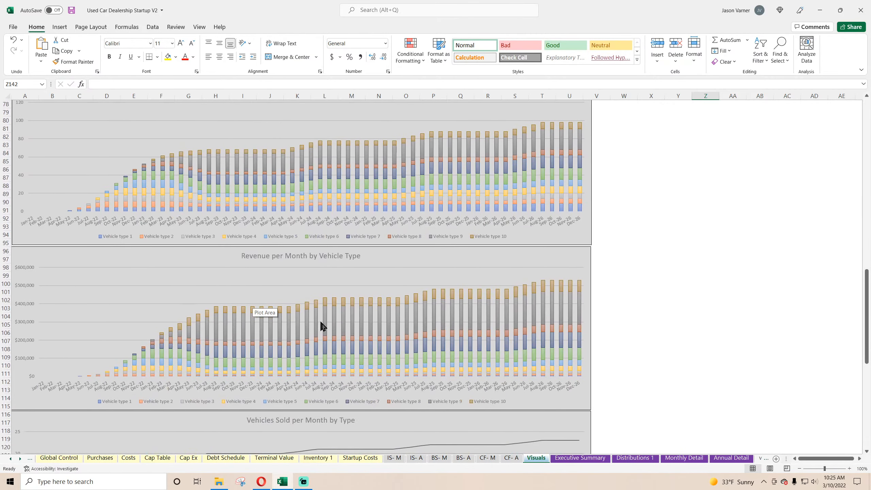
left_click(684, 458)
scroll(245, 295, "up", 20)
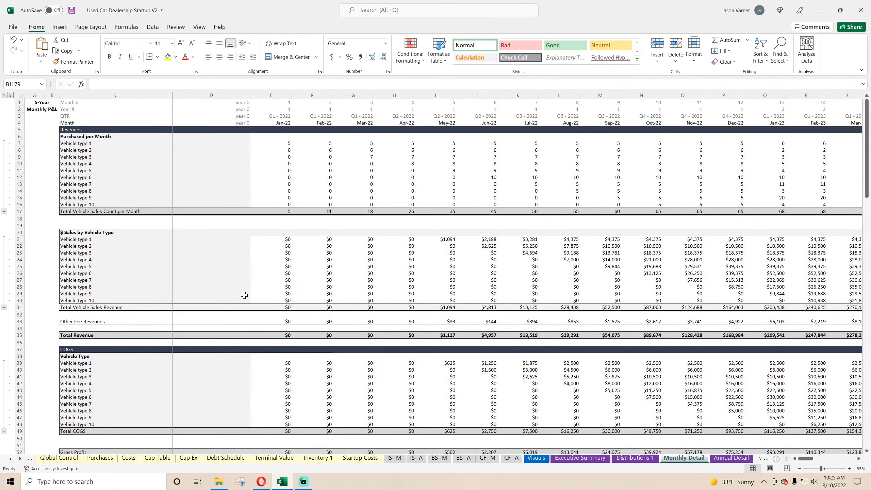
left_click(335, 144)
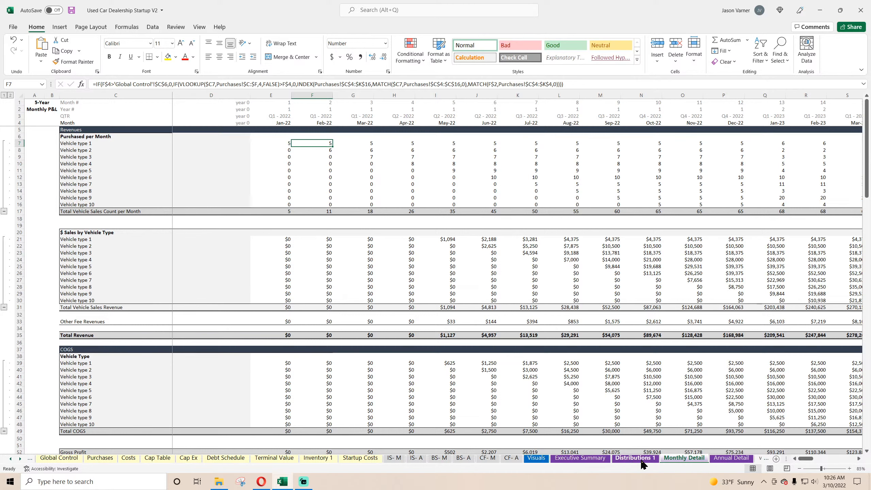
Copy the Annual Gross Profit chart on the Visuals sheet.
left_click(543, 459)
scroll(298, 288, "up", 20)
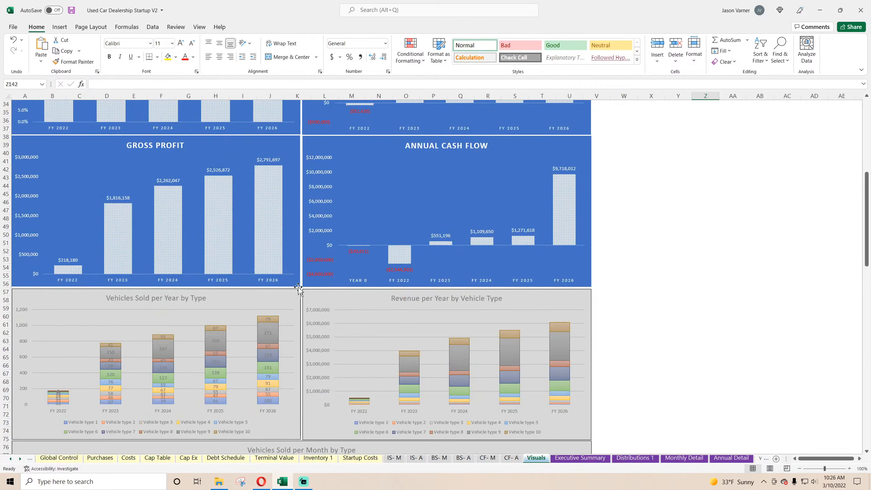
left_click(358, 115)
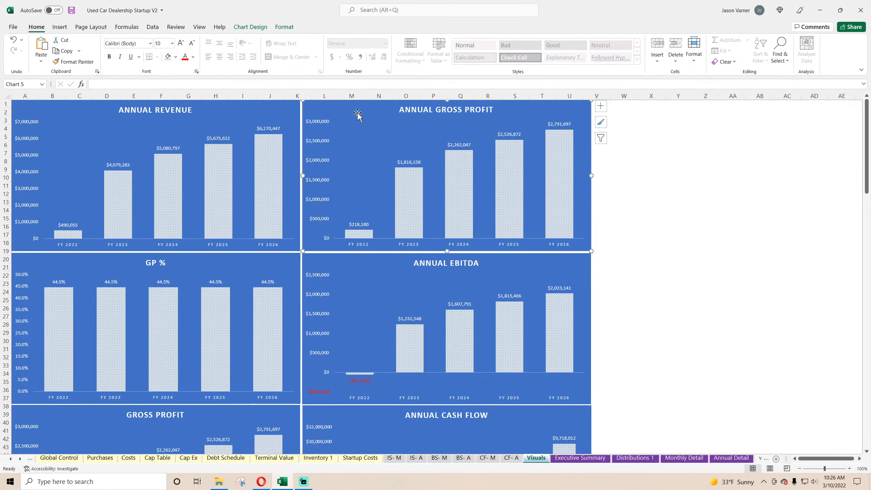
right_click(359, 113)
left_click(377, 127)
scroll(261, 281, "down", 20)
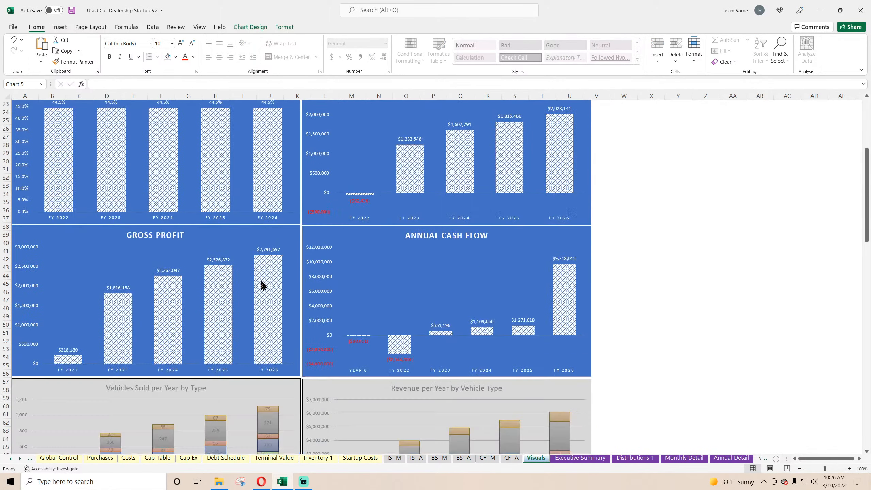
scroll(260, 282, "up", 20)
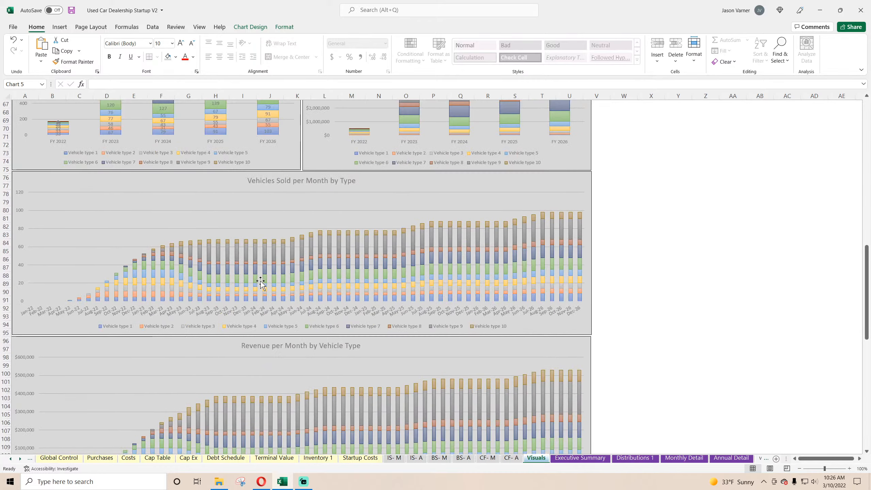
Insert 18 blank rows at row 57, above the Vehicles Sold per Year by Type chart.
left_click_drag(4, 289, 2, 432)
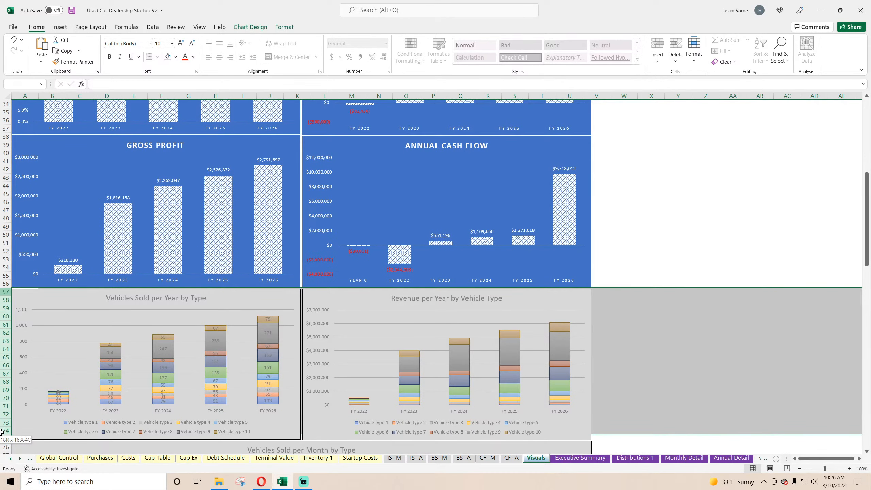
right_click(3, 406)
left_click(14, 342)
left_click(205, 357)
scroll(194, 342, "down", 7)
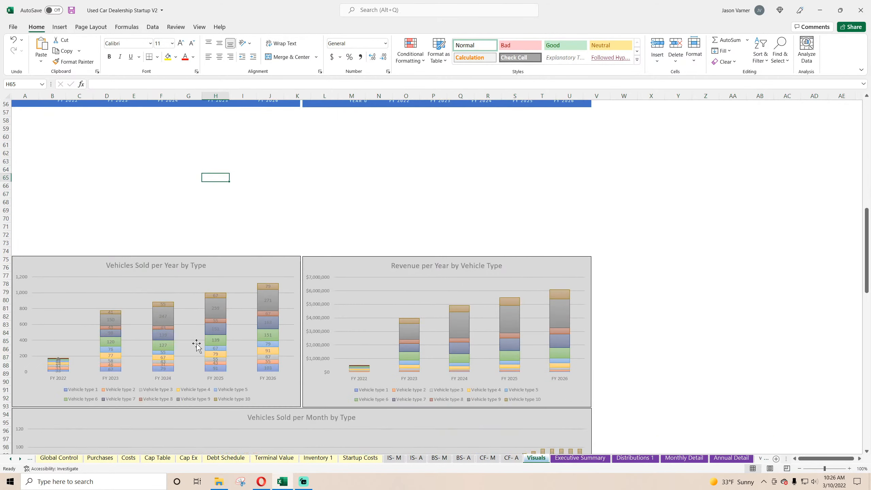
Paste the copied Annual Gross Profit chart into the blank gap below the Gross Profit chart.
scroll(195, 342, "up", 7)
right_click(176, 306)
left_click(209, 125)
left_click_drag(231, 307, 195, 304)
left_click_drag(1, 314, 2, 323)
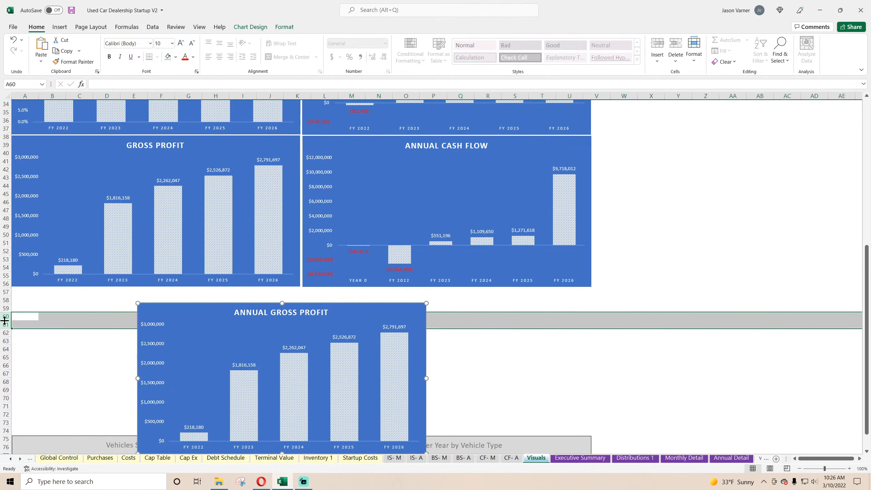
right_click(6, 317)
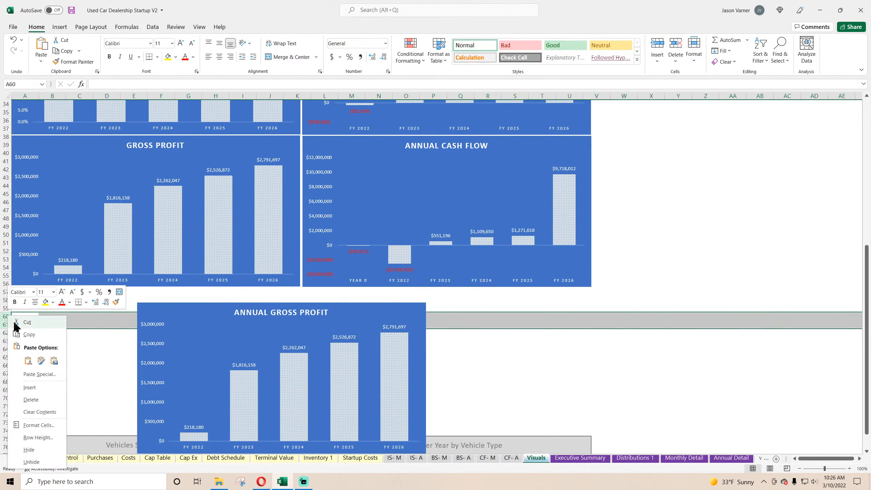
left_click(36, 381)
left_click(18, 41)
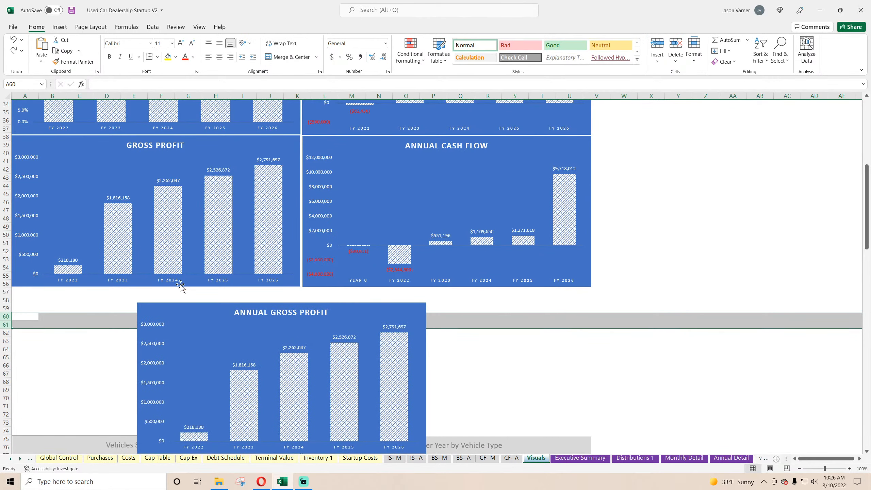
Insert two more blank rows at row 60 with the pasted chart moved aside, and align that chart directly beneath the Gross Profit chart.
left_click_drag(172, 308, 643, 137)
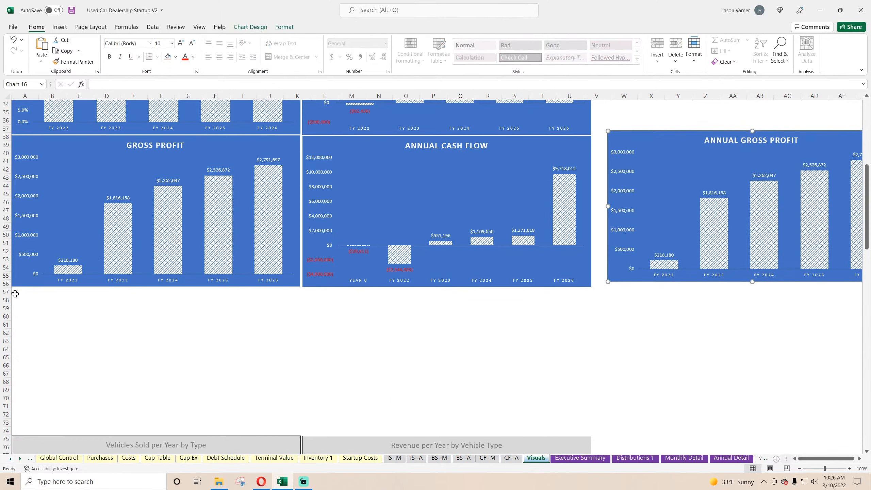
left_click_drag(2, 317, 2, 324)
right_click(3, 321)
left_click(31, 234)
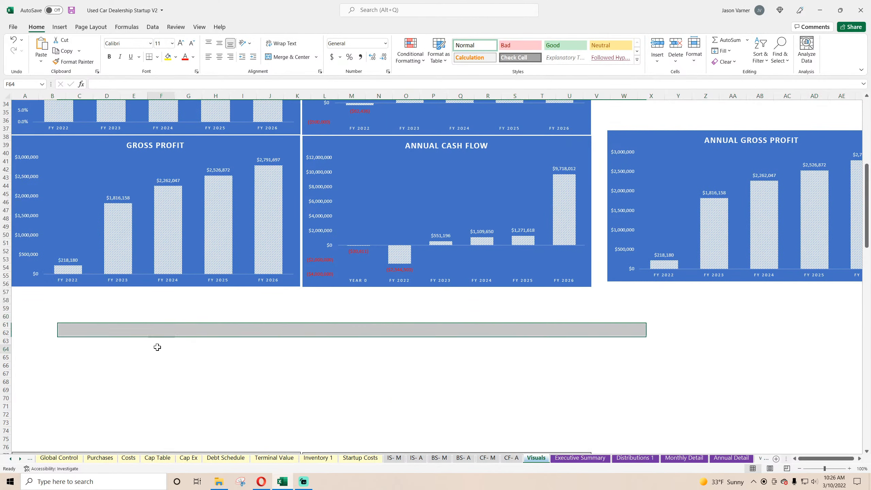
scroll(157, 343, "down", 15)
scroll(208, 328, "up", 15)
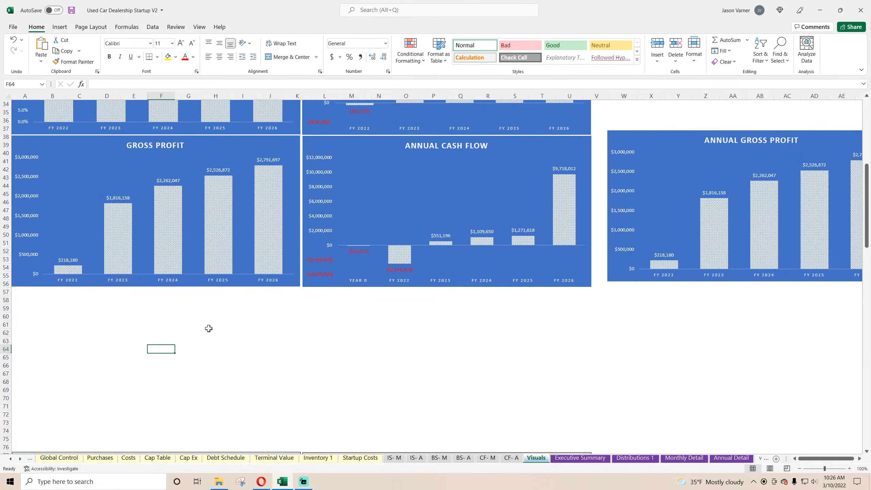
left_click_drag(645, 137, 51, 297)
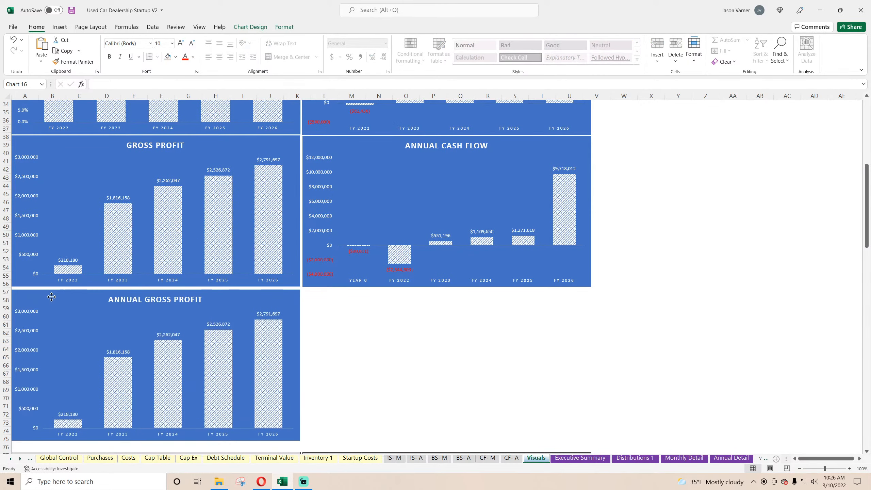
Remove the Gross Profit series from the data source of the pasted chart.
right_click(133, 311)
left_click(173, 373)
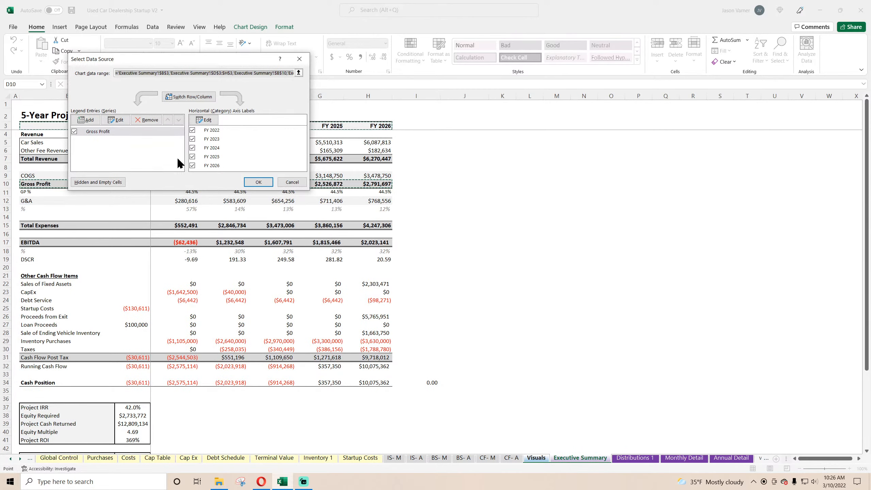
left_click(146, 119)
Add a series named from Monthly Detail cell C133 (Cash Flow), with the year 0 through Dec-26 values D133:BL133.
left_click(86, 119)
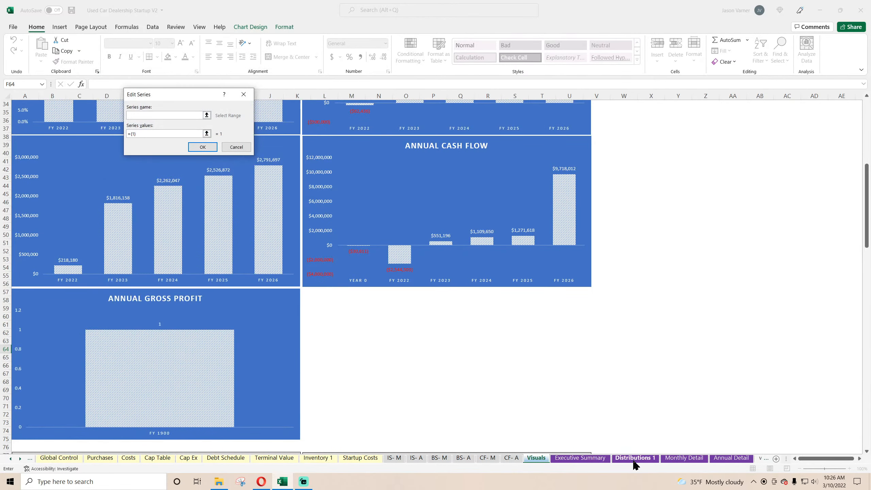
left_click(684, 458)
scroll(87, 278, "up", 8)
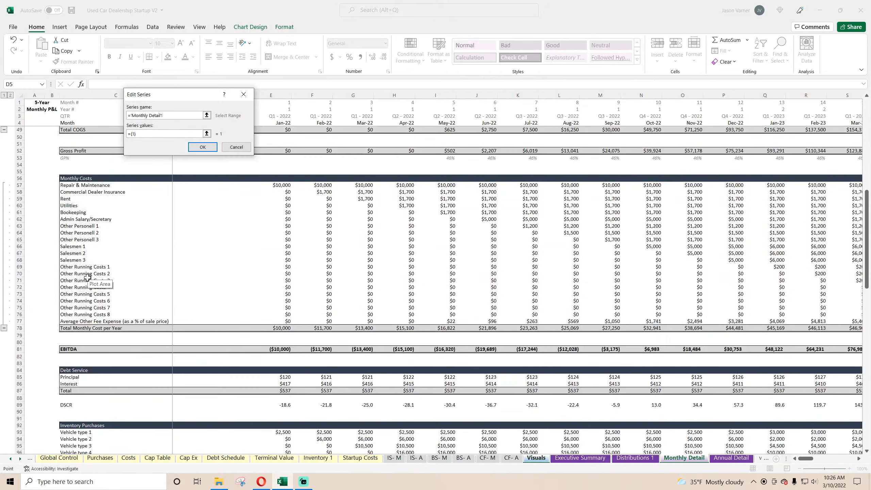
scroll(87, 278, "down", 20)
scroll(86, 275, "down", 11)
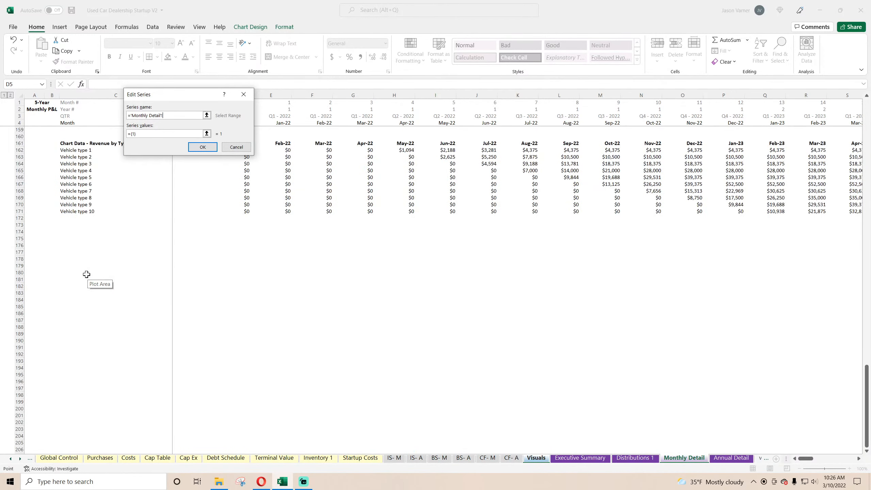
scroll(86, 275, "up", 15)
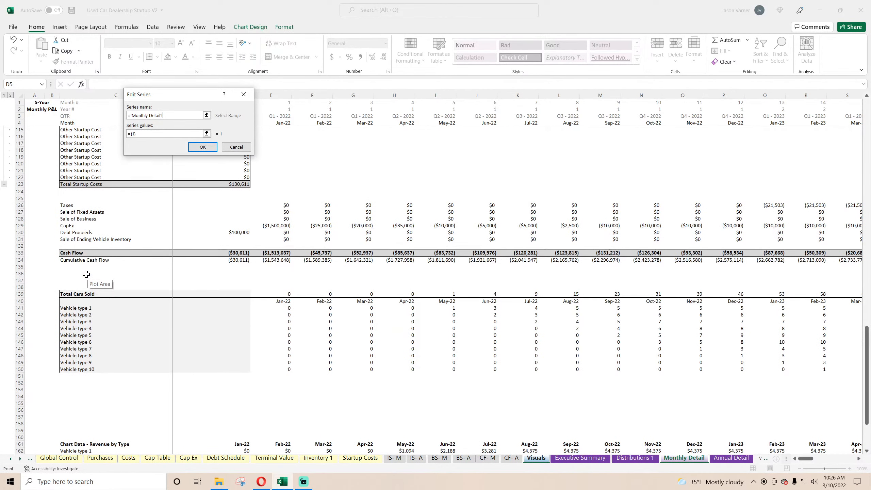
left_click(72, 252)
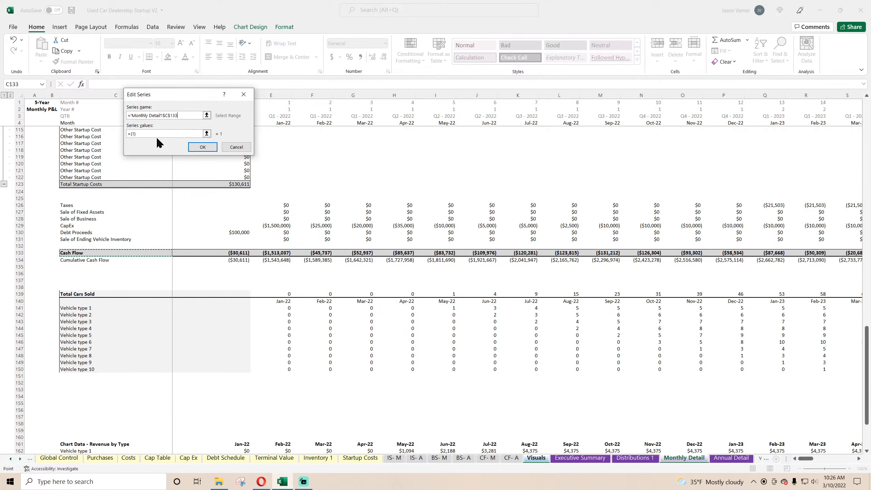
key("Tab")
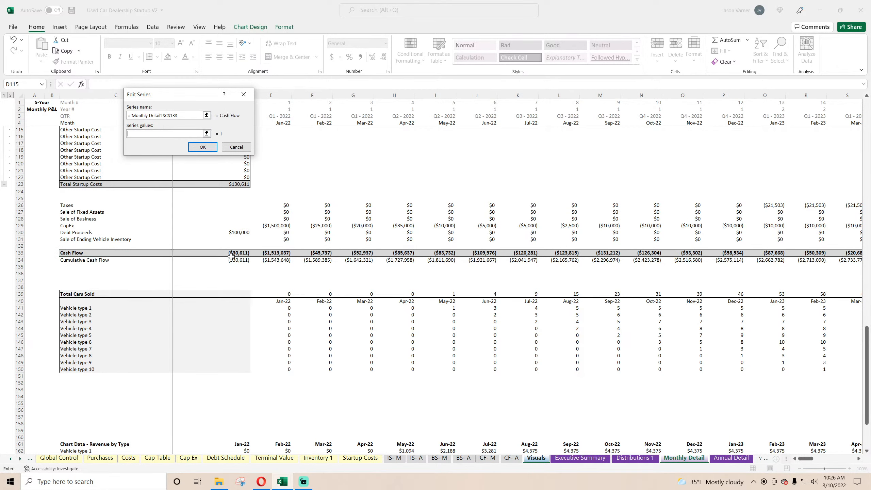
left_click_drag(237, 253, 785, 254)
left_click(203, 148)
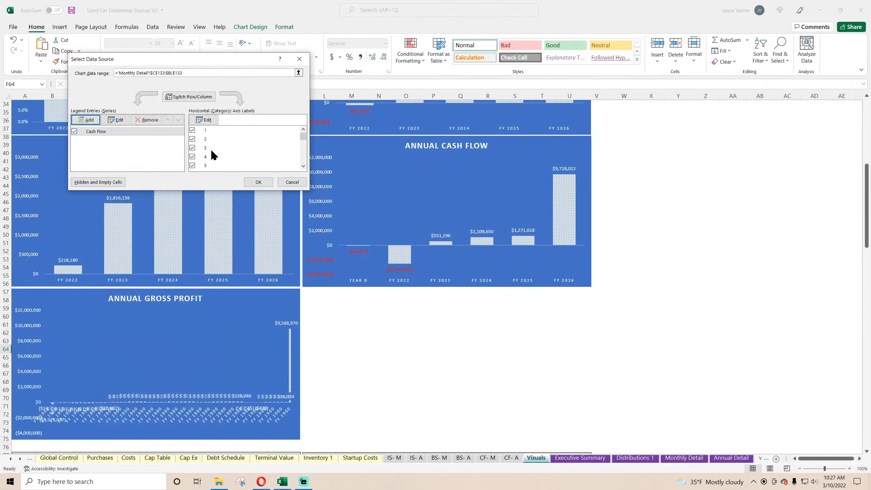
Set the chart's horizontal axis labels to the Monthly Detail header row 4, from year 0 through Dec-26.
left_click(206, 119)
left_click(684, 458)
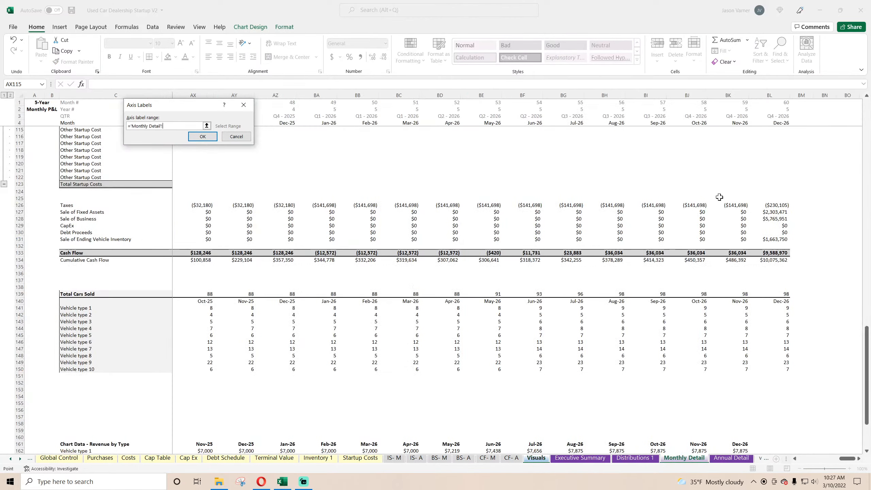
left_click_drag(777, 123, 239, 122)
left_click(197, 136)
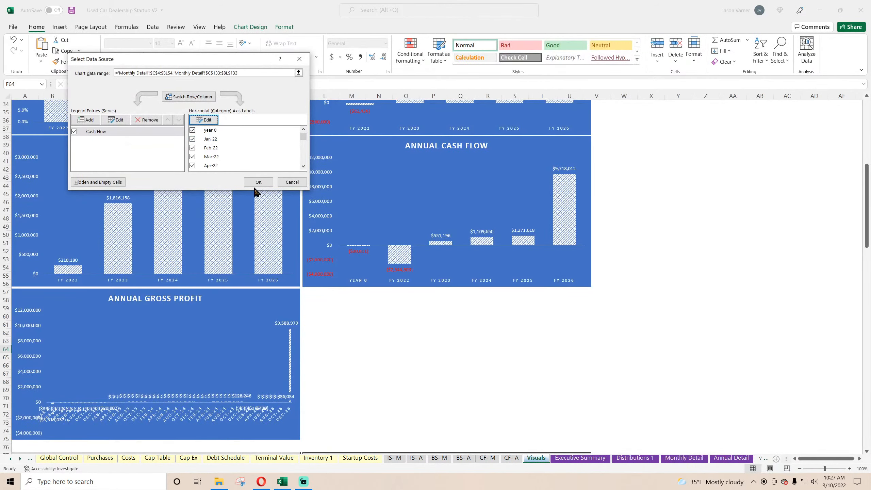
left_click(257, 183)
Set the label position of the cash flow chart's horizontal axis to Low.
right_click(282, 420)
left_click(315, 414)
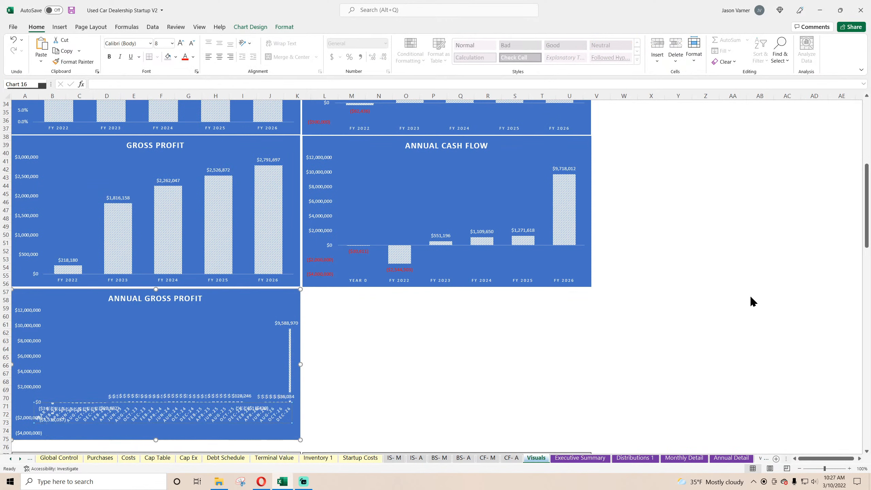
left_click(790, 316)
left_click(788, 306)
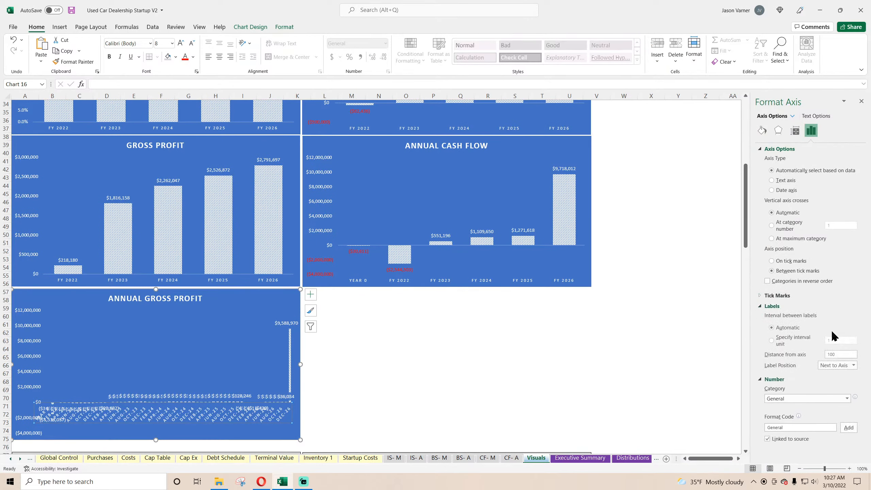
left_click(843, 365)
left_click(830, 391)
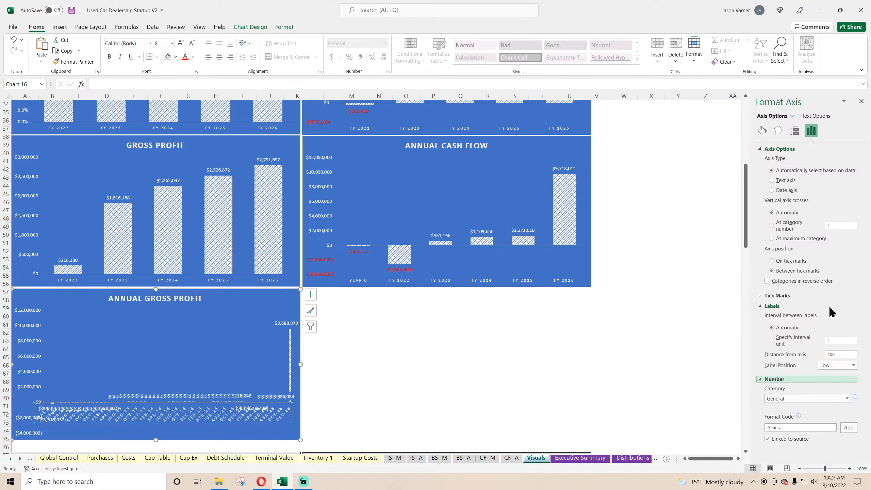
left_click(862, 102)
left_click(451, 378)
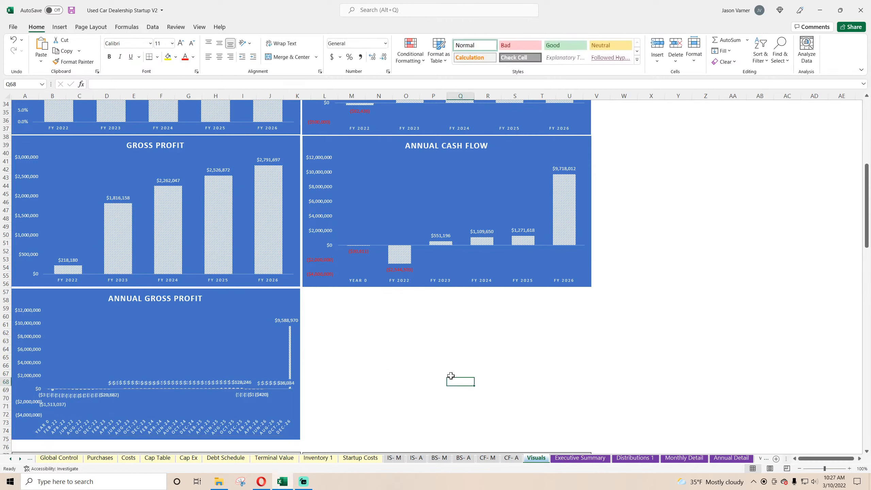
Remove the data labels from the monthly cash flow chart.
left_click(297, 307)
left_click(310, 294)
left_click(349, 331)
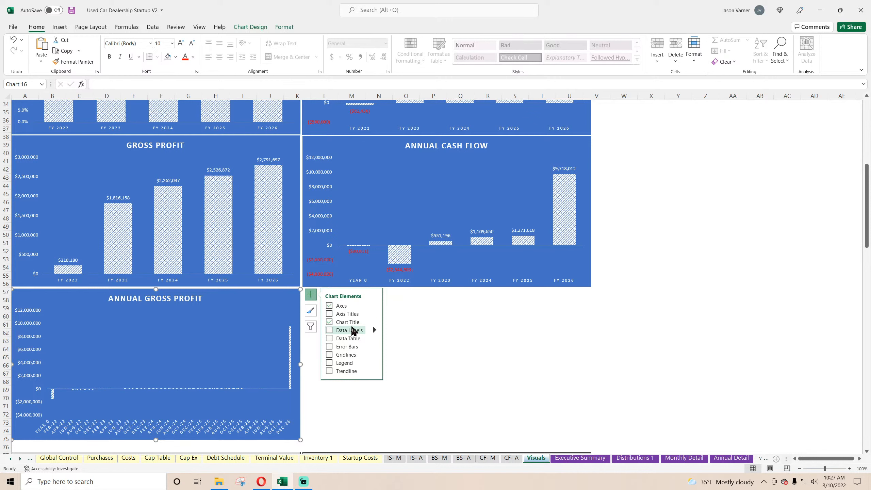
Change the monthly cash flow chart from clustered column to a plain Line chart.
right_click(241, 330)
left_click(274, 365)
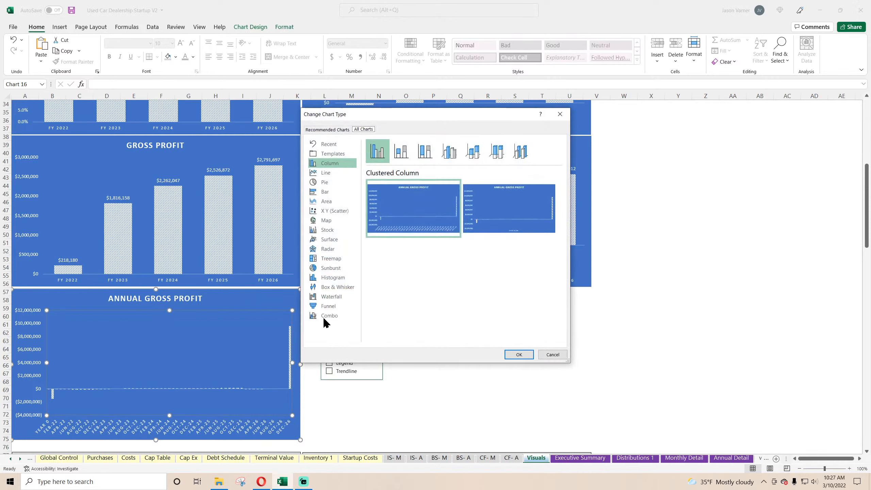
left_click(329, 173)
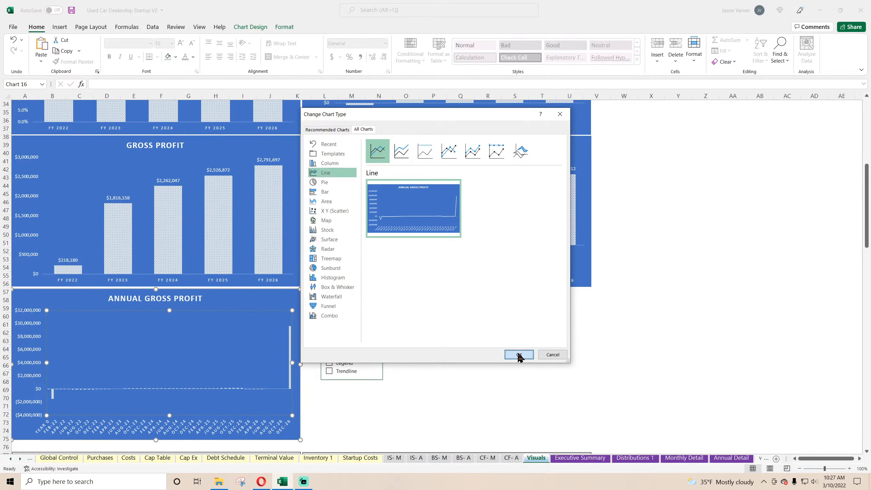
left_click(519, 355)
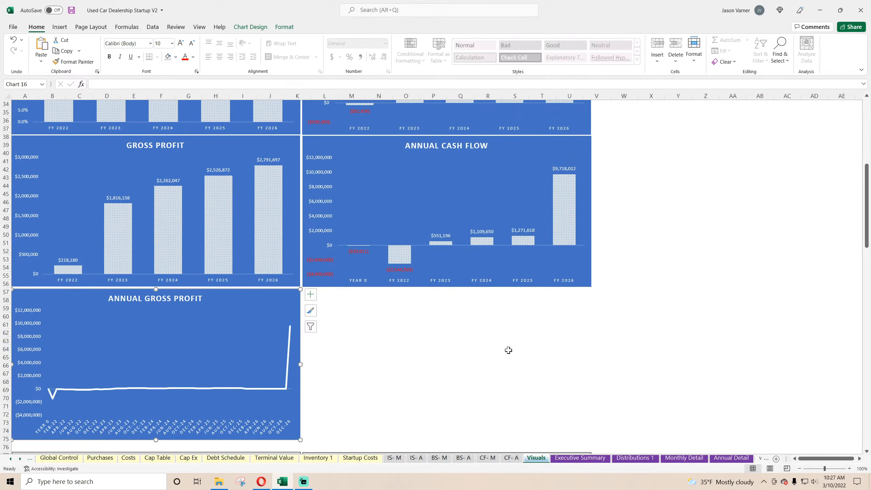
left_click(393, 361)
Set the Trailing 12-month EBITDA Multiple on the Global Control sheet to 0.5.
left_click(58, 458)
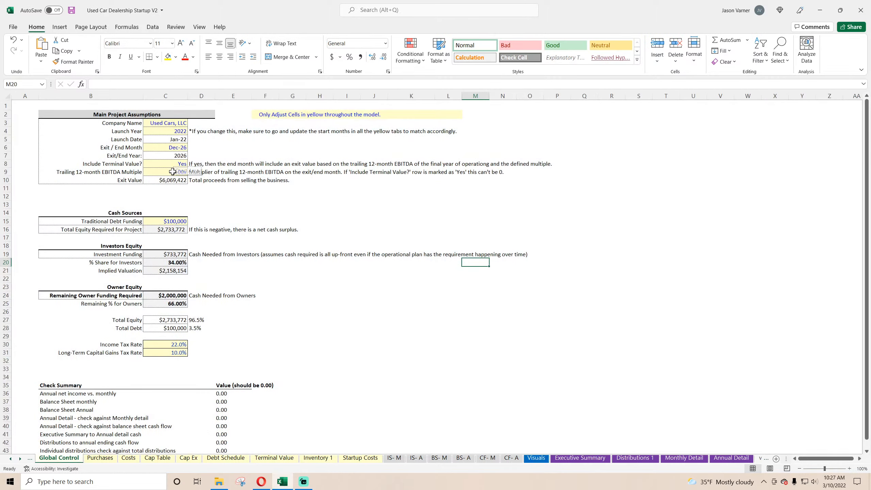
left_click(173, 171)
type("0.5")
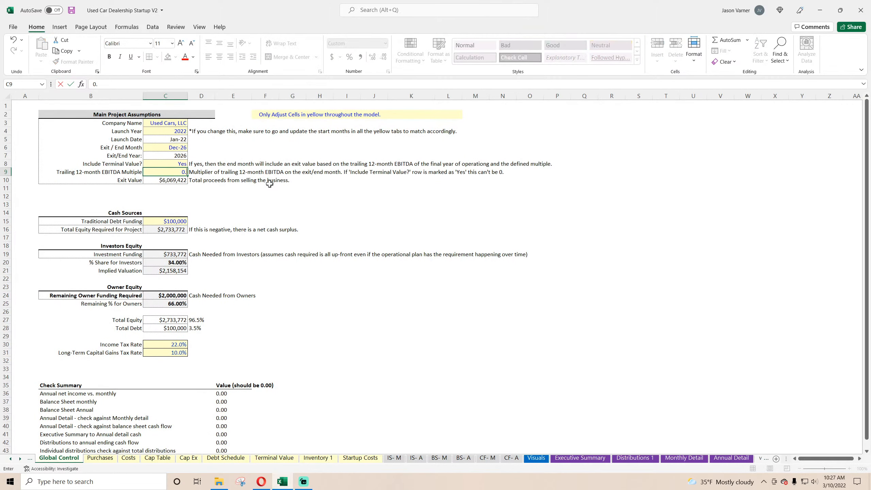
key("Return")
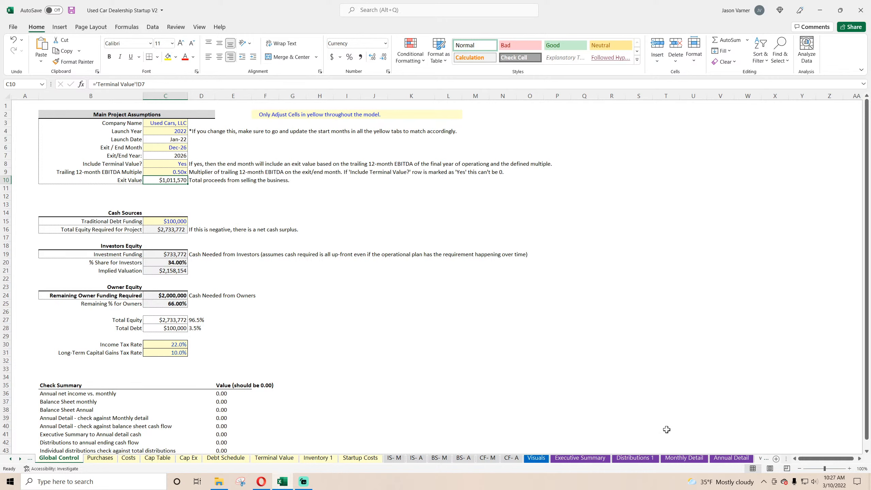
left_click(697, 459)
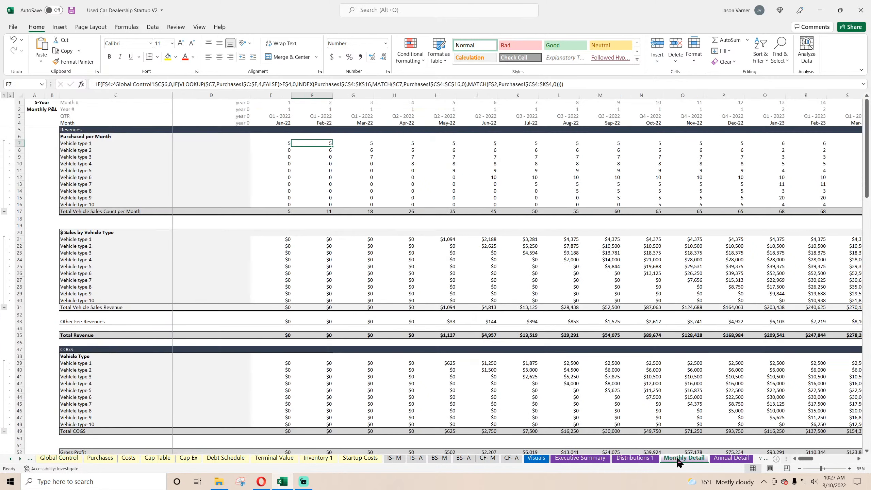
Check the cash flow line chart on the Visuals sheet and undo the EBITDA multiple change on the Global Control sheet.
left_click(537, 458)
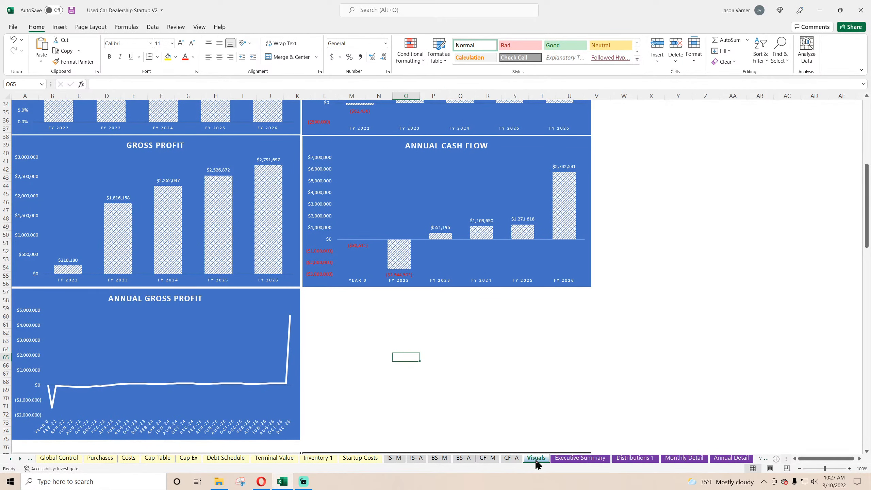
mouse_move(290, 319)
left_click(46, 459)
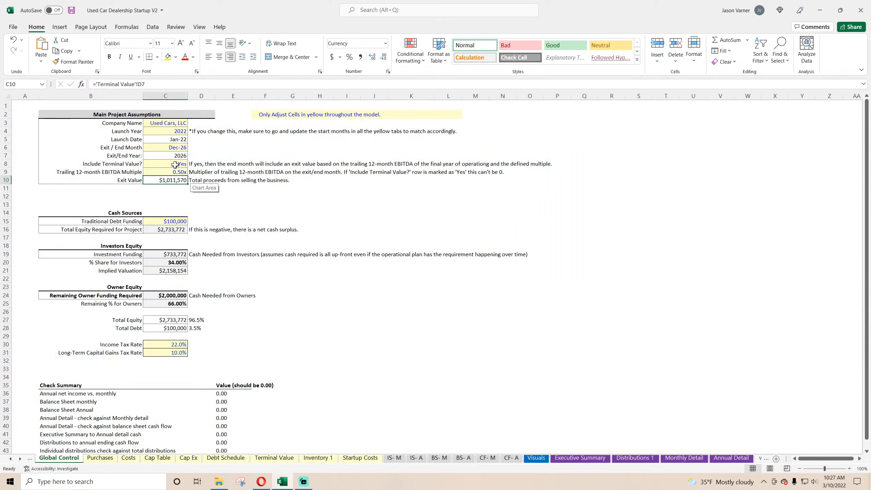
left_click(13, 40)
Set Include Terminal Value? to No on the Global Control sheet and check the cash flow line chart on the Visuals sheet.
left_click(175, 161)
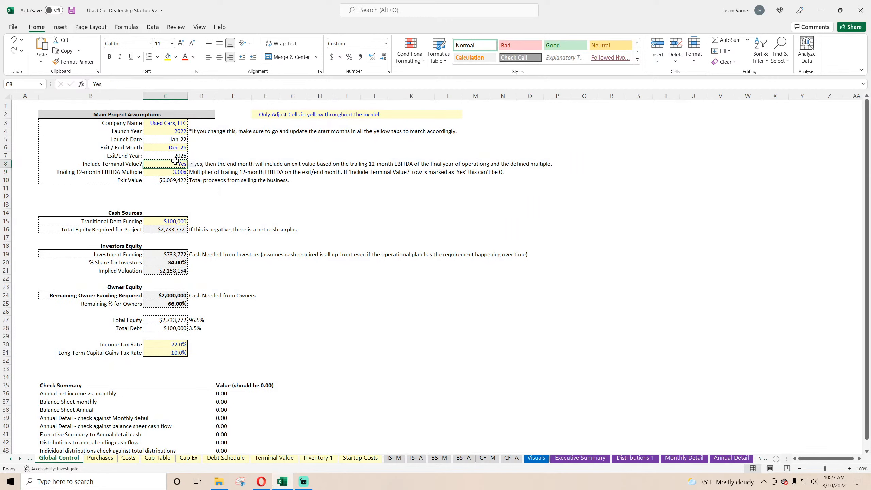
left_click(191, 164)
left_click(165, 177)
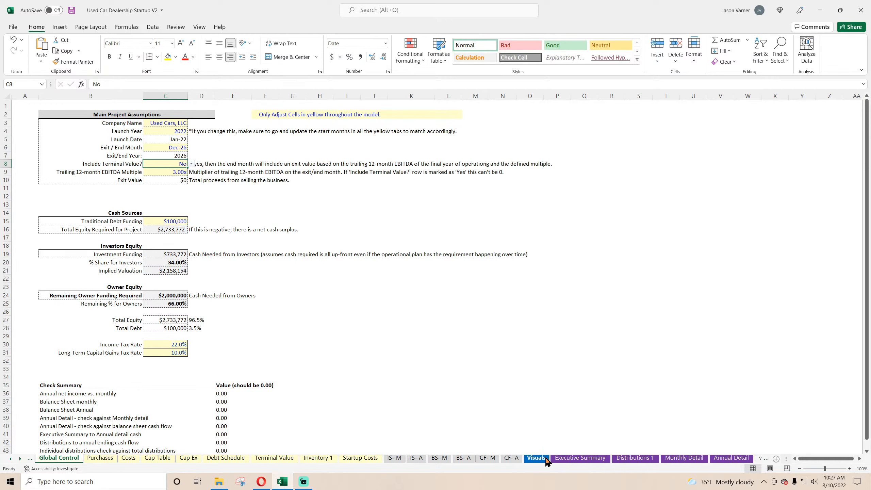
left_click(544, 459)
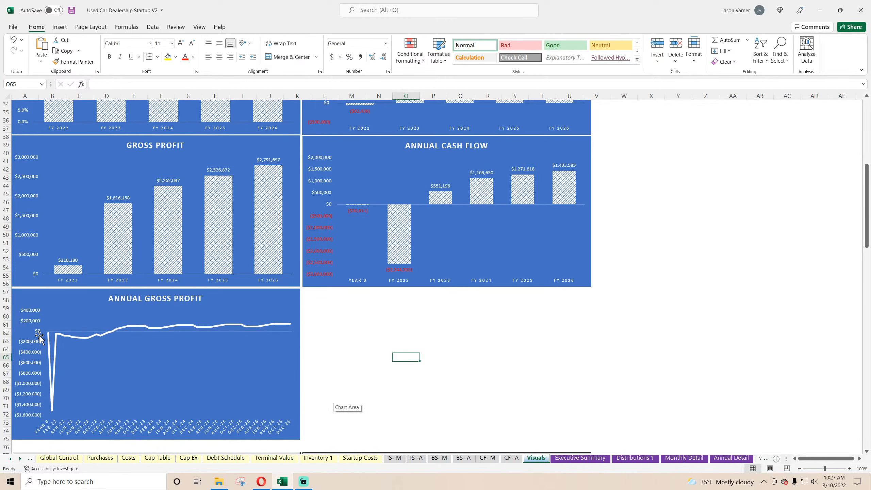
mouse_move(57, 337)
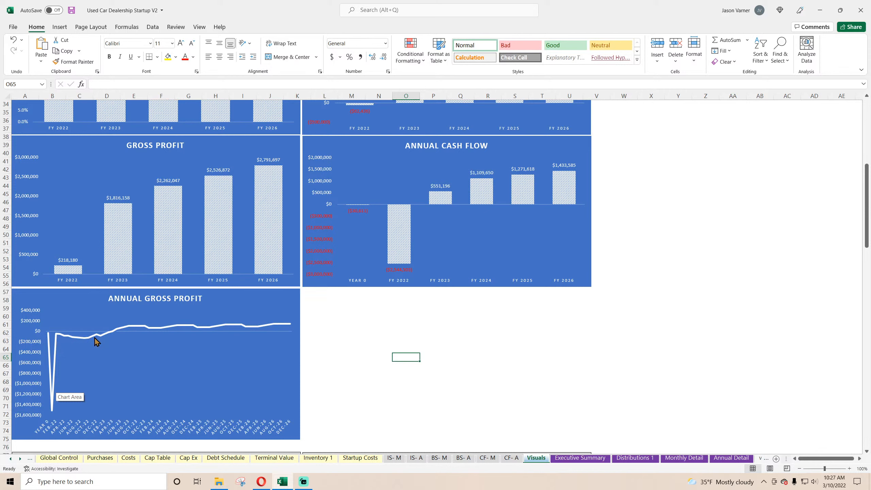
Retitle the line chart below the Gross Profit chart as MONTHLY CASH FLOW.
left_click(141, 300)
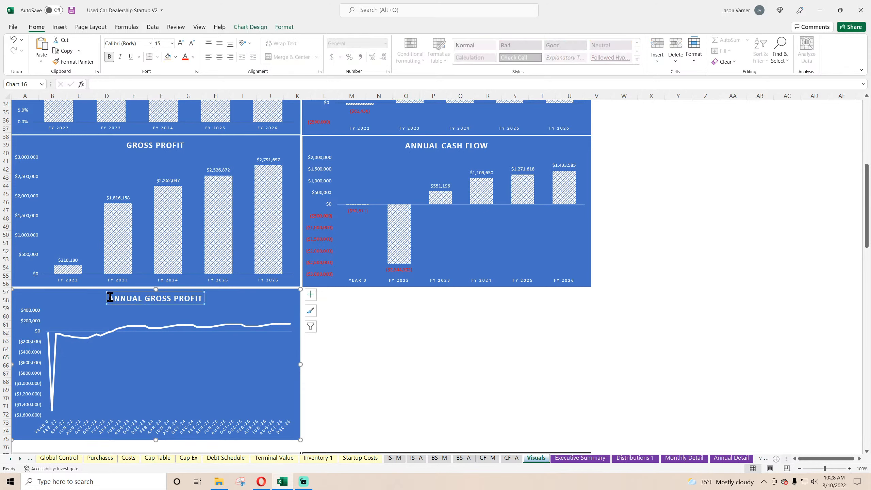
left_click_drag(110, 297, 256, 305)
type("MONTHLY")
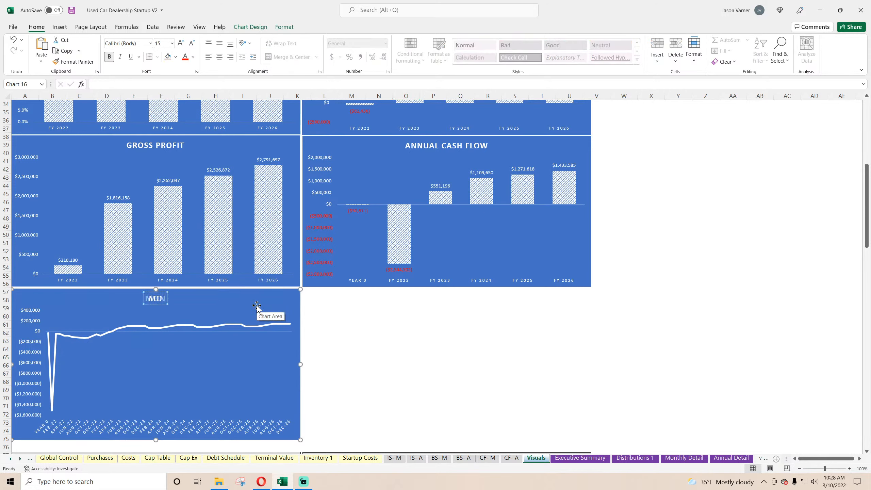
type(" CASH FLOW")
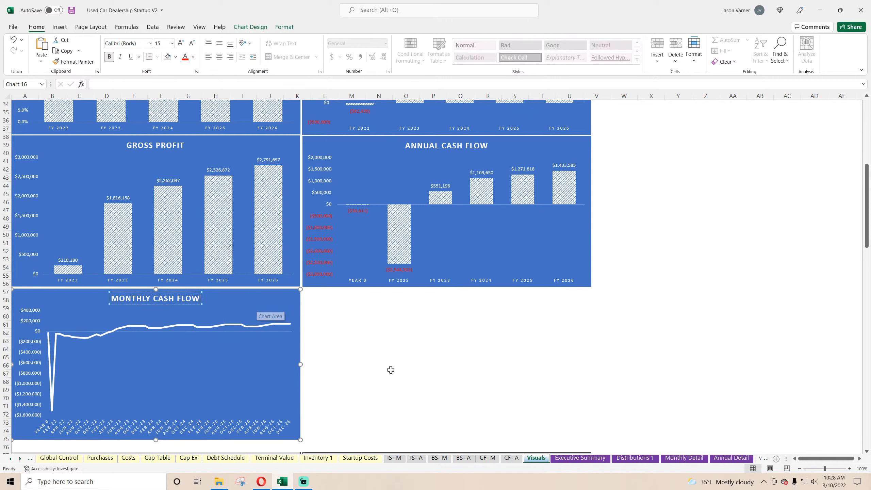
left_click(391, 372)
Duplicate the Monthly Cash Flow chart and place the copy beside it, directly below the Annual Cash Flow chart.
left_click(264, 306)
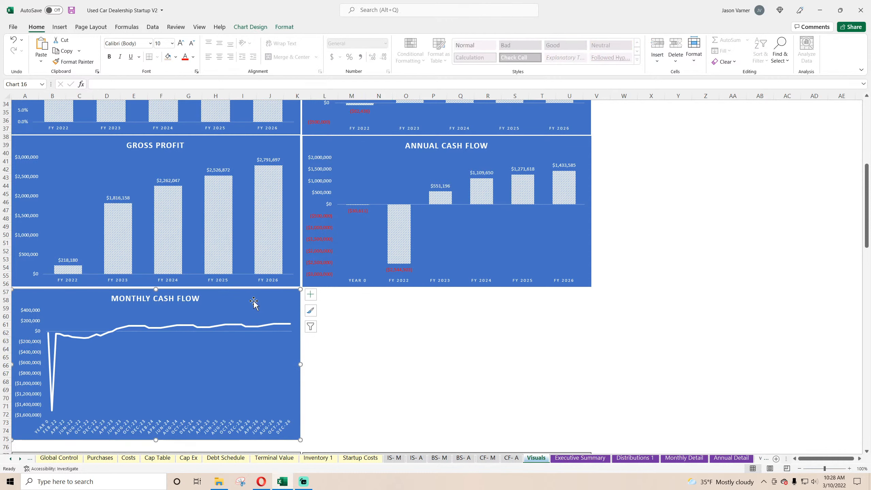
right_click(256, 306)
left_click(282, 76)
right_click(366, 336)
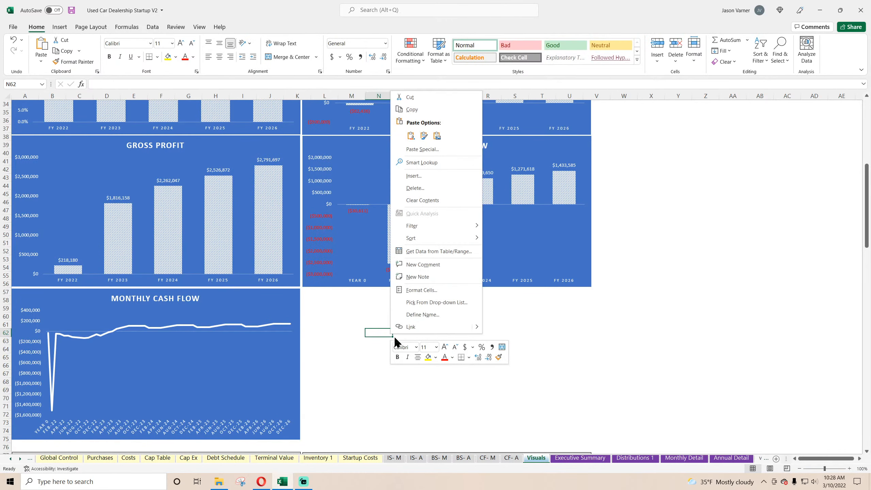
left_click(411, 139)
left_click_drag(422, 330, 362, 296)
Point the copied chart's series to the Cumulative Cash Flow row of Monthly Detail, with name C134 and values D134:BL134.
right_click(410, 324)
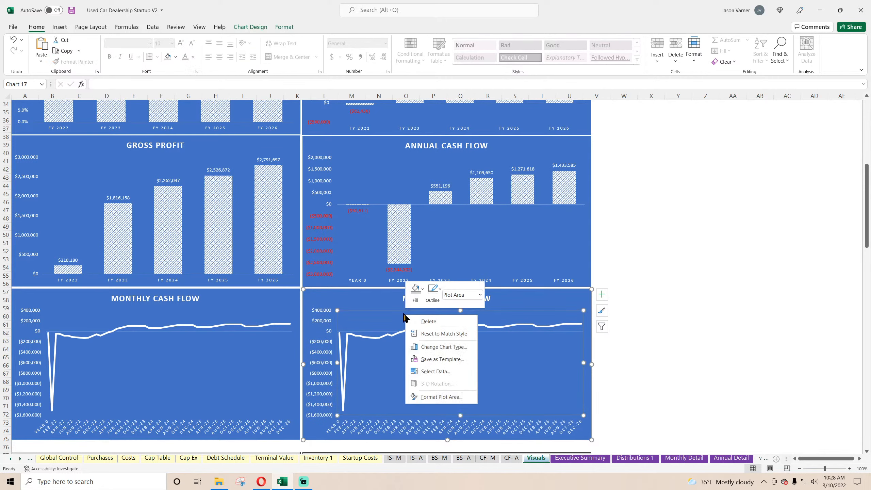
left_click(425, 373)
left_click(116, 119)
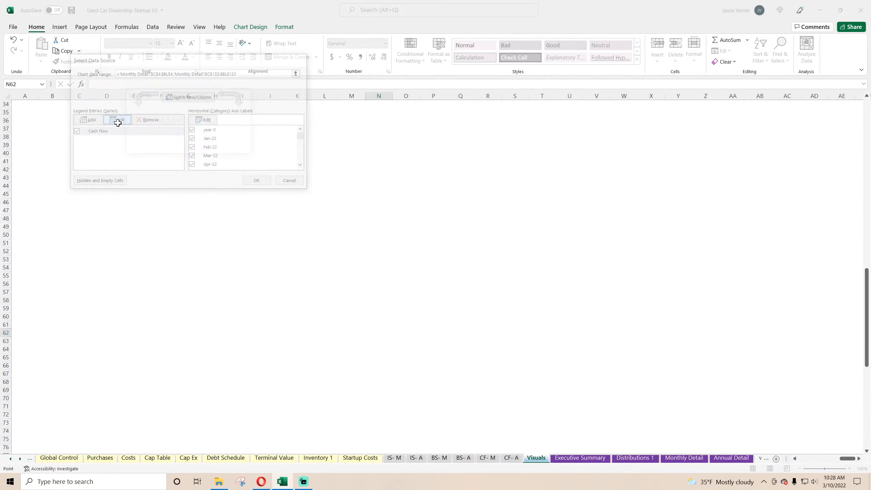
scroll(200, 349, "down", 4)
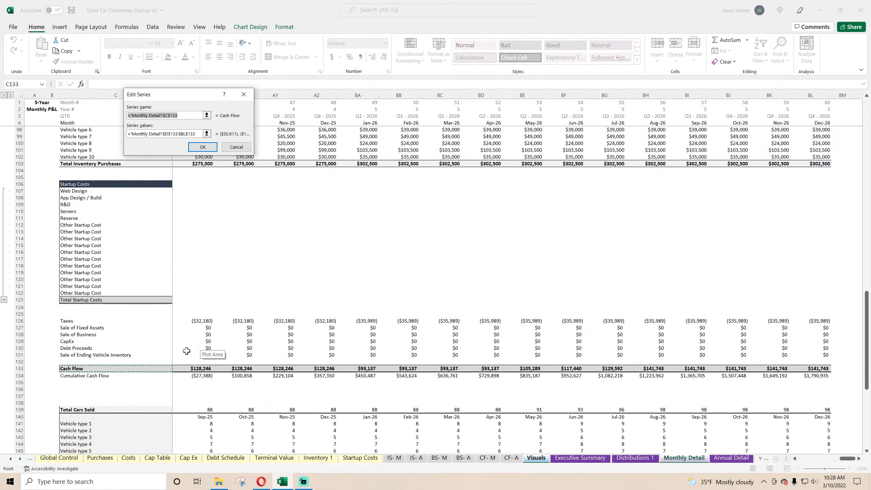
left_click(93, 375)
left_click(194, 133)
key("BackSpace")
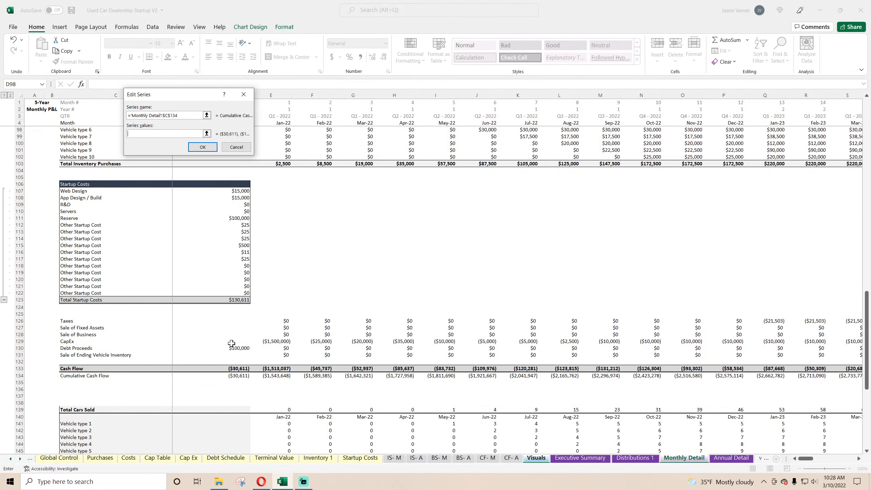
left_click_drag(234, 375, 837, 381)
left_click(206, 151)
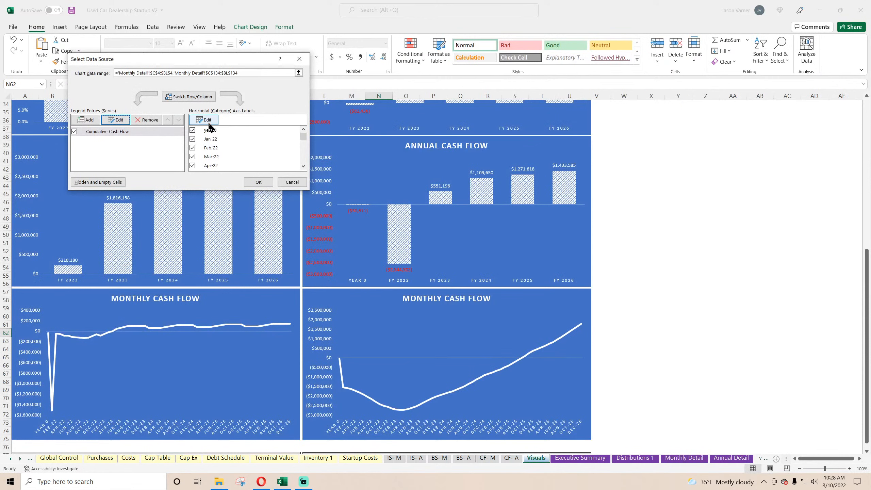
left_click(258, 182)
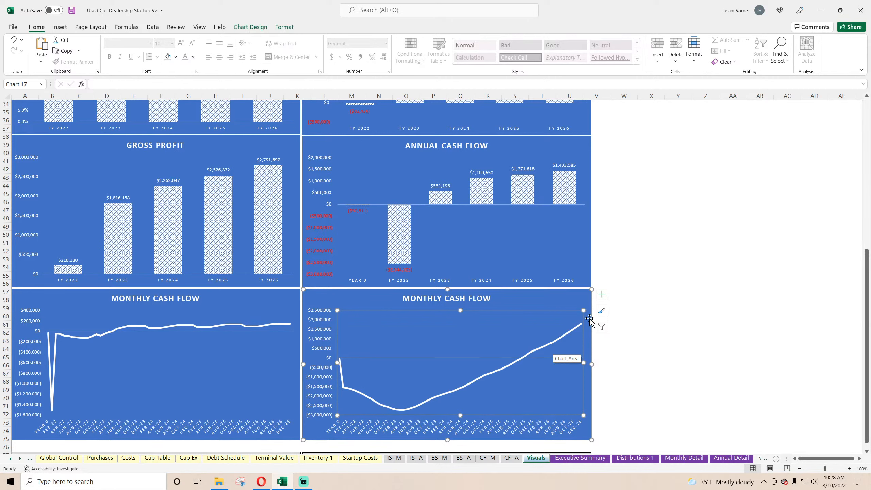
left_click(710, 356)
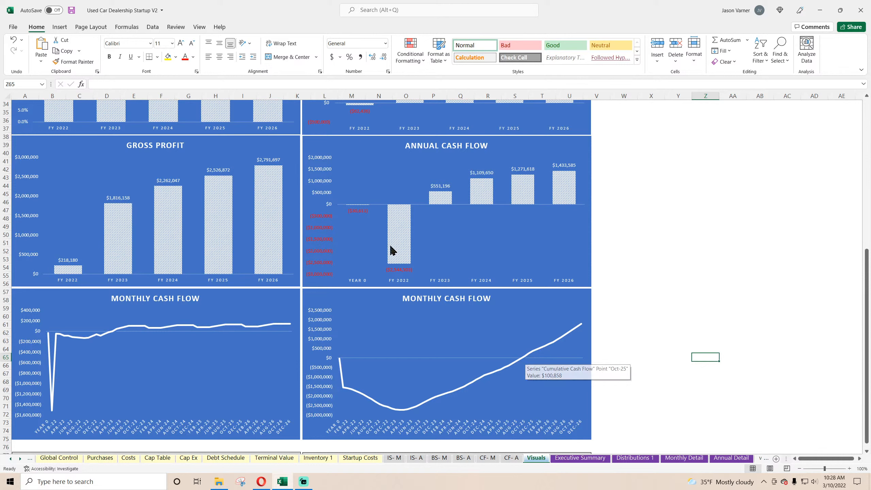
Save the workbook and retitle the copied line chart as MONTHLY CUMULATIVE CASH FLOW.
left_click(71, 11)
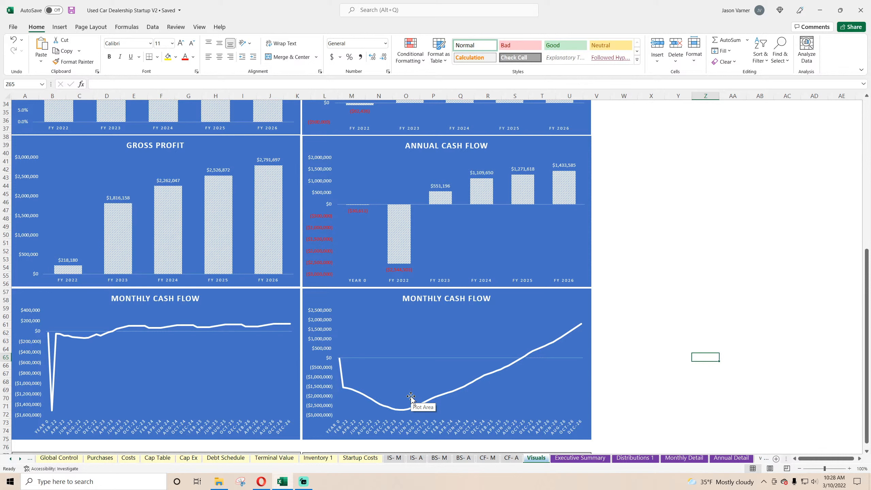
left_click(449, 298)
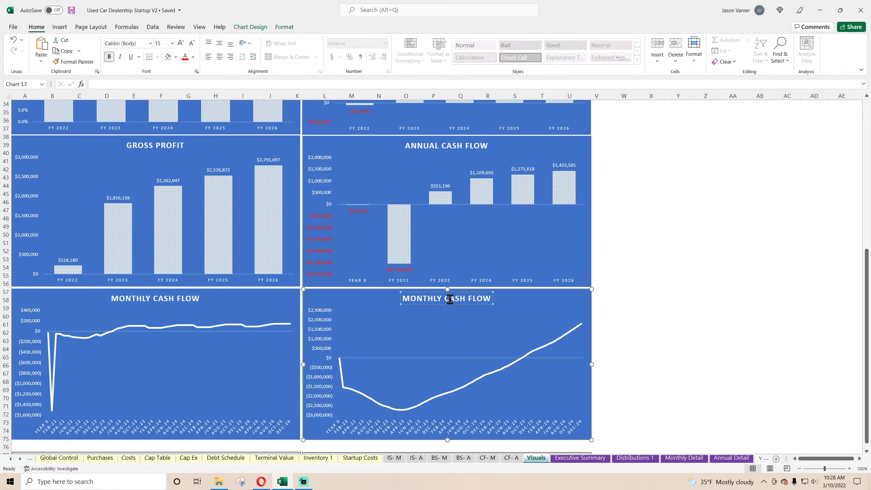
type("CUMULATIVE")
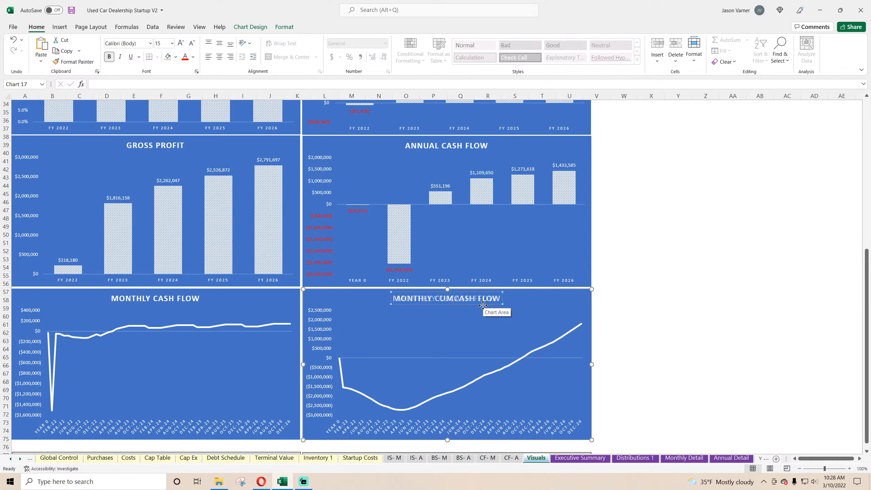
left_click(707, 341)
scroll(624, 313, "down", 4)
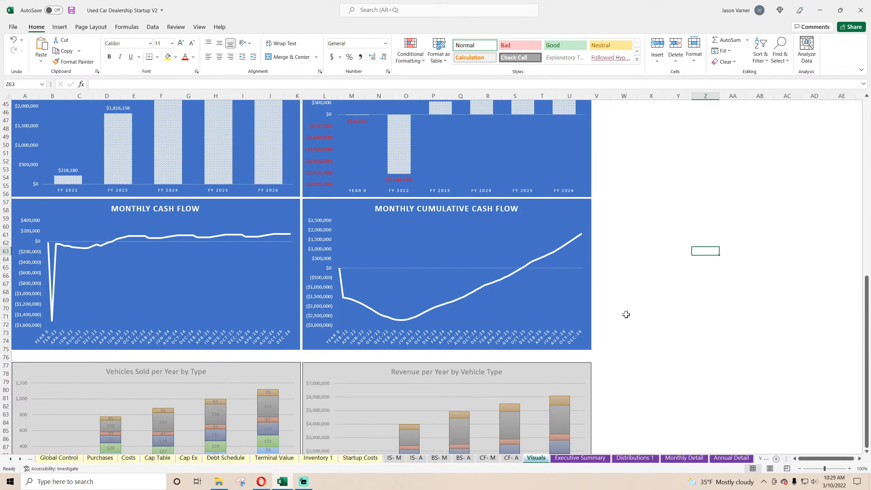
scroll(626, 315, "up", 15)
scroll(628, 318, "down", 4)
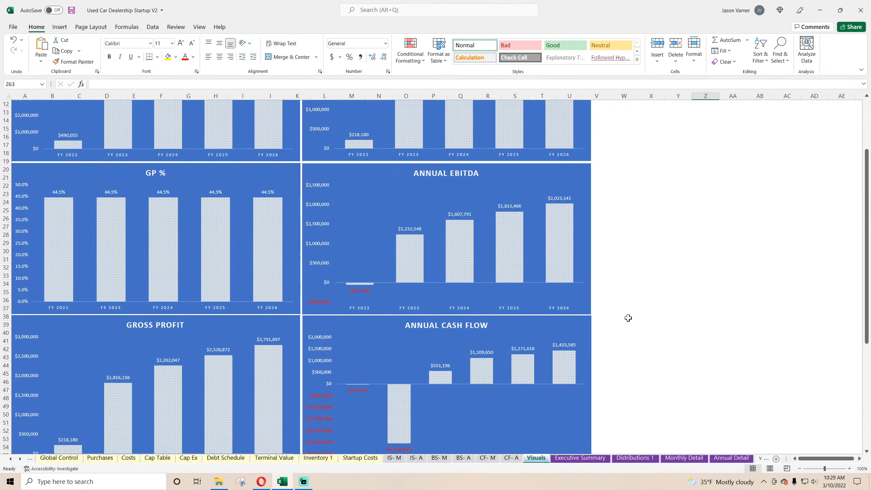
scroll(628, 318, "down", 7)
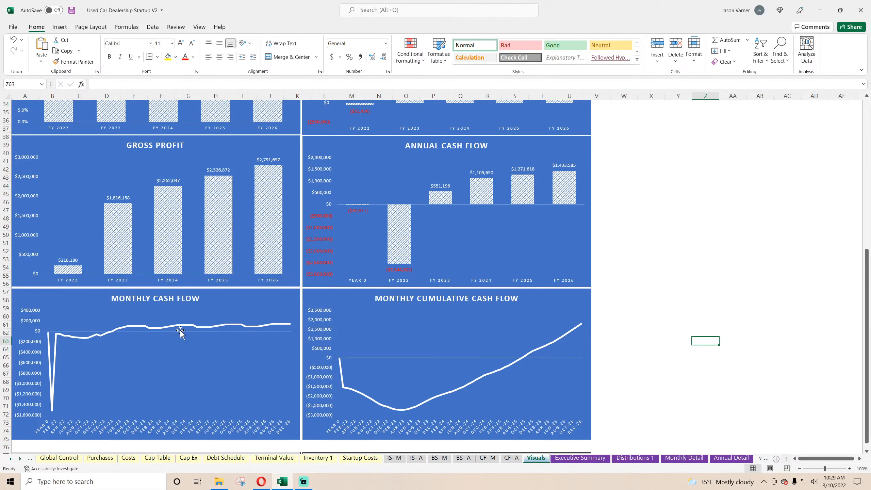
left_click(665, 317)
scroll(654, 316, "down", 4)
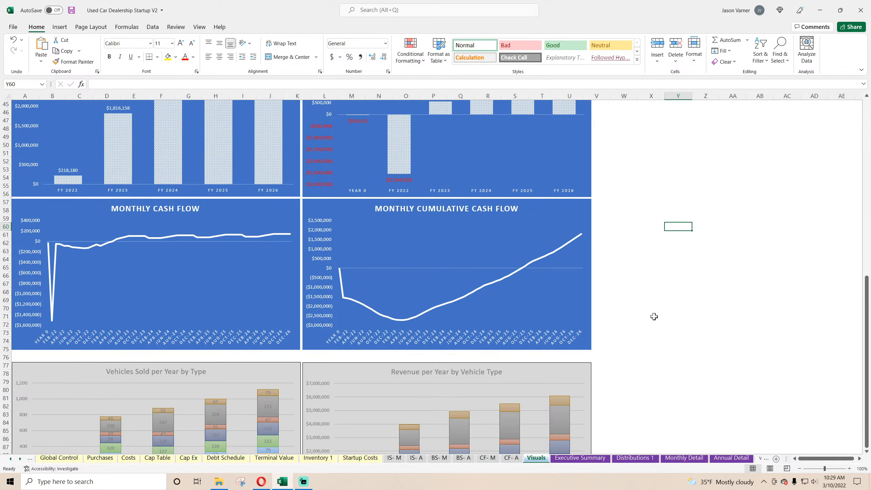
Set Include Terminal Value? to Yes on the Global Control sheet and return to the Visuals sheet.
left_click(43, 459)
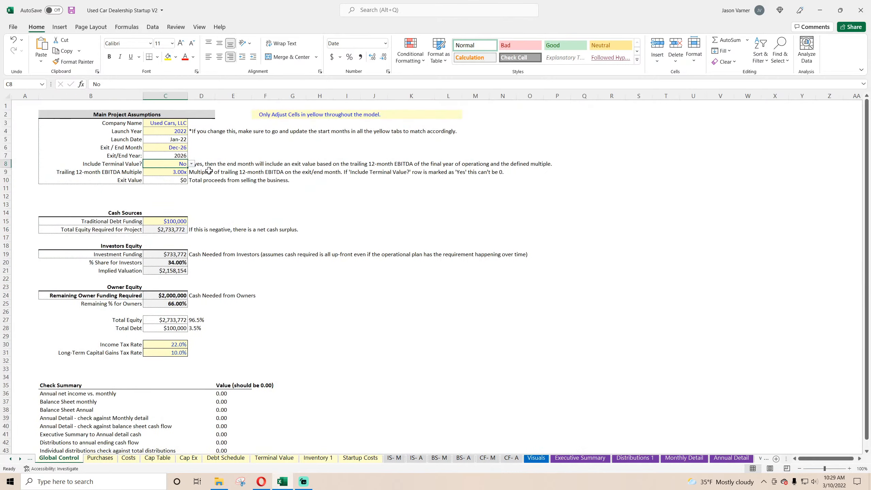
left_click(191, 164)
left_click(175, 171)
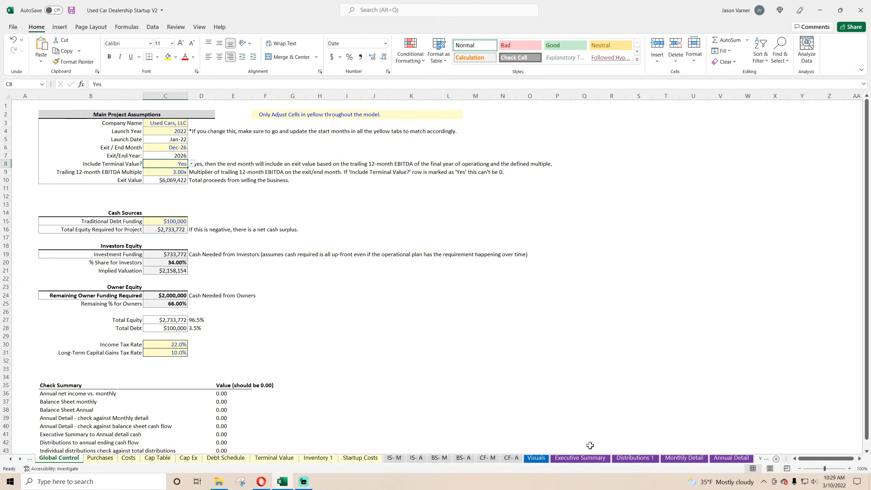
left_click(536, 458)
left_click(689, 329)
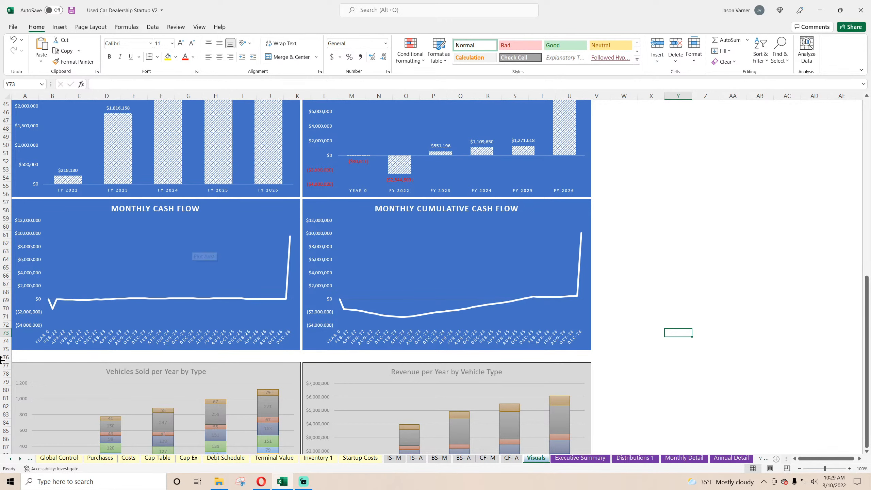
Insert 21 blank rows at row 76 of the Visuals sheet, above the Vehicles Sold and Revenue by type charts.
left_click_drag(4, 357, 3, 421)
scroll(3, 420, "down", 4)
right_click(2, 258)
left_click(33, 338)
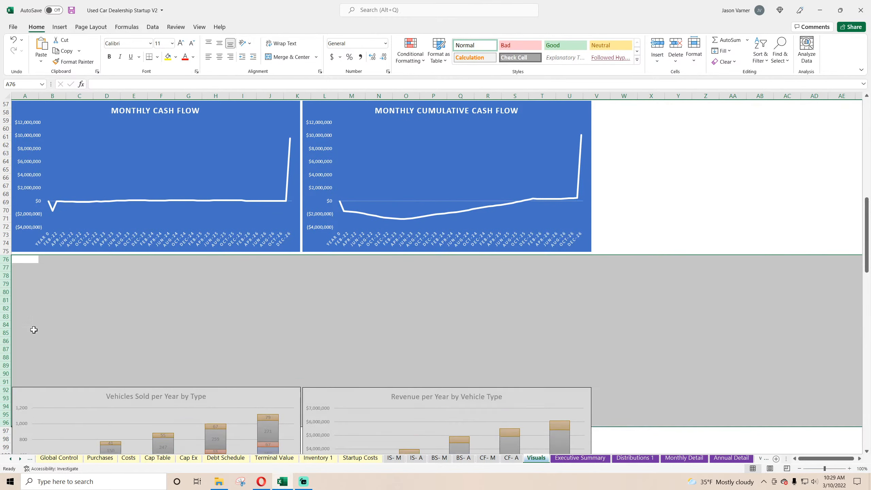
left_click(164, 330)
scroll(163, 330, "down", 7)
scroll(164, 330, "up", 11)
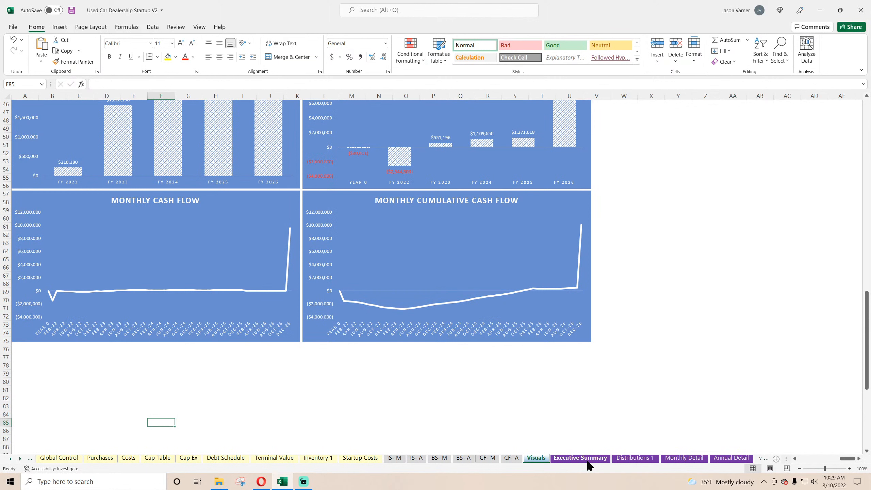
Duplicate the Annual Revenue chart on the Visuals sheet and place the copy directly below the Monthly Cash Flow chart.
left_click(583, 458)
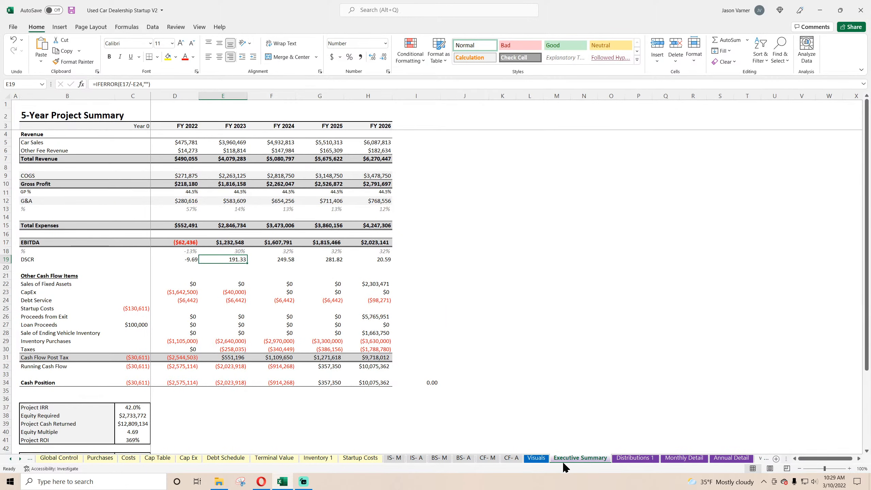
left_click(535, 458)
scroll(244, 204, "up", 15)
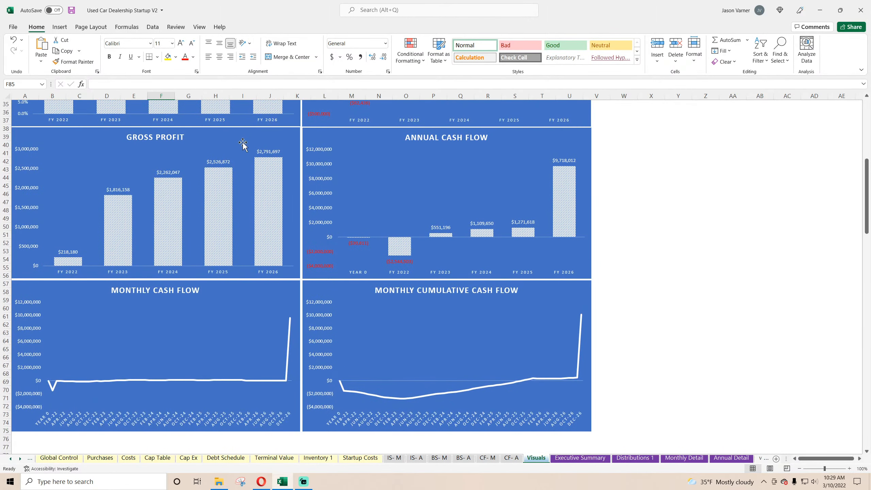
left_click(249, 119)
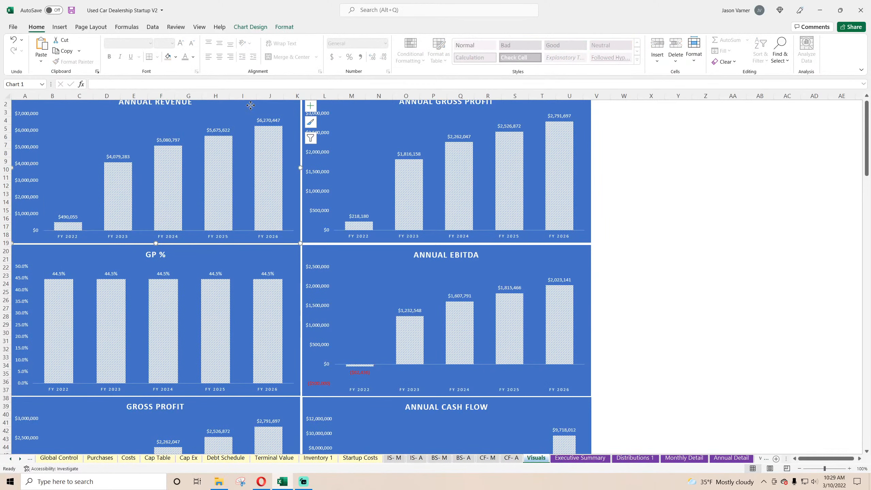
right_click(254, 117)
key("Escape")
scroll(165, 279, "down", 18)
right_click(157, 292)
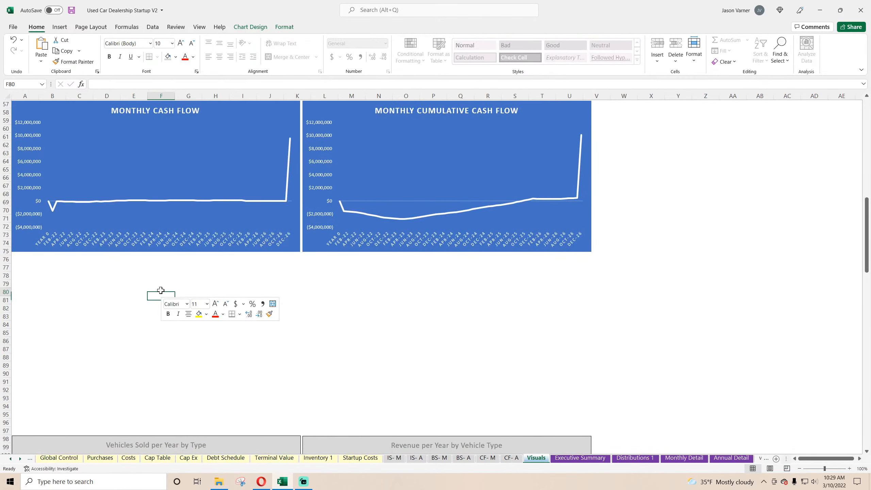
left_click(187, 91)
left_click_drag(224, 296, 85, 264)
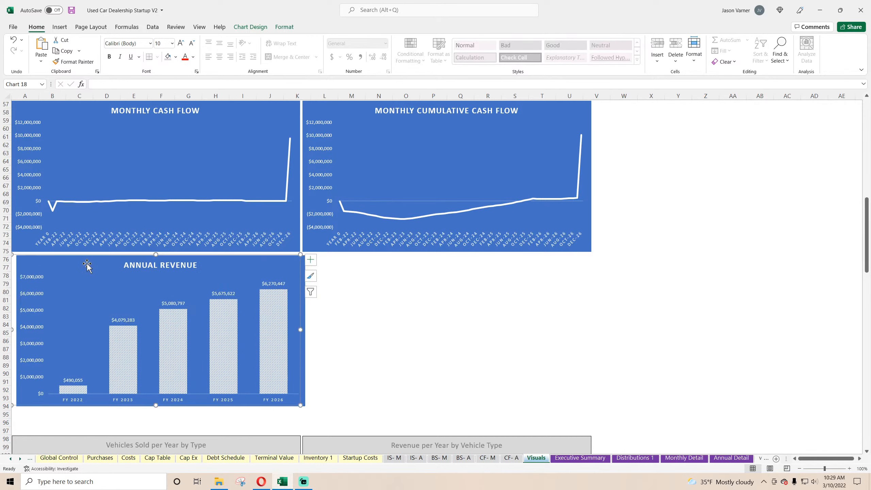
right_click(150, 286)
left_click(187, 334)
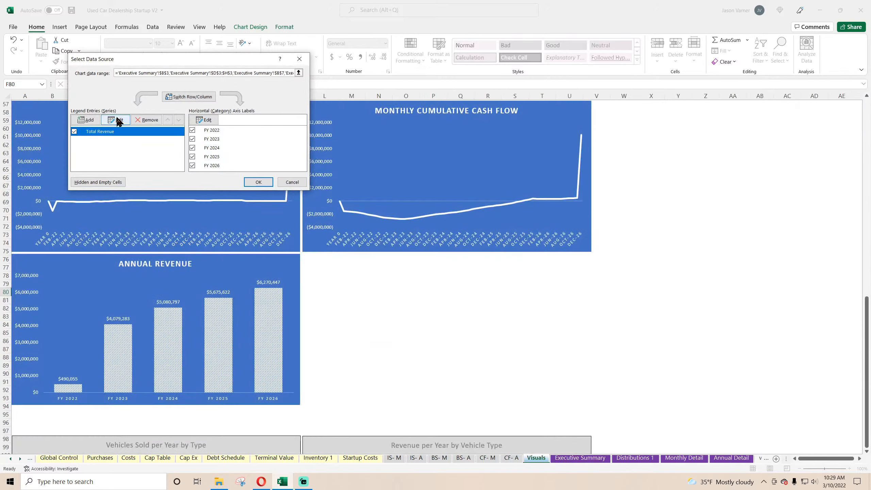
left_click(116, 119)
key("BackSpace")
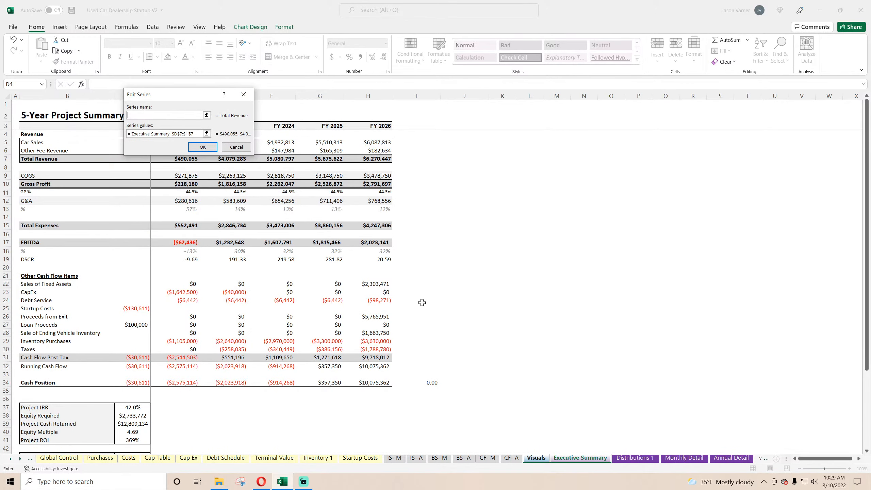
scroll(128, 327, "down", 7)
scroll(128, 326, "up", 7)
left_click(730, 458)
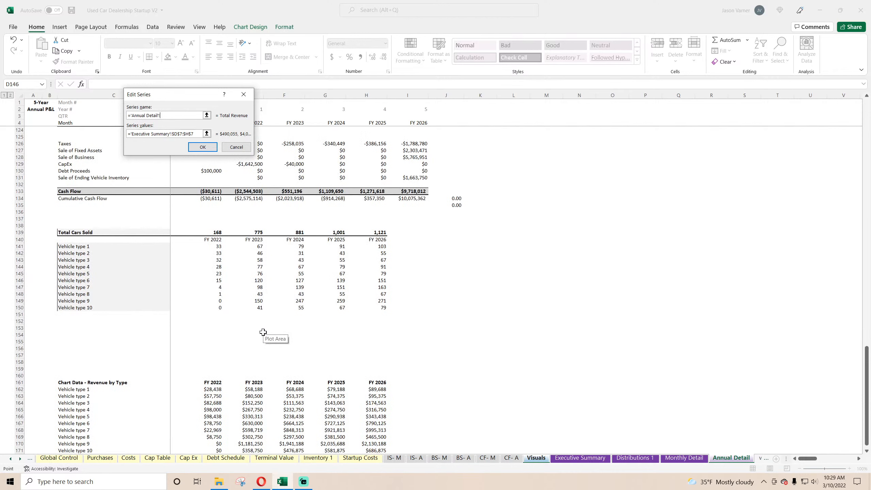
scroll(263, 332, "up", 4)
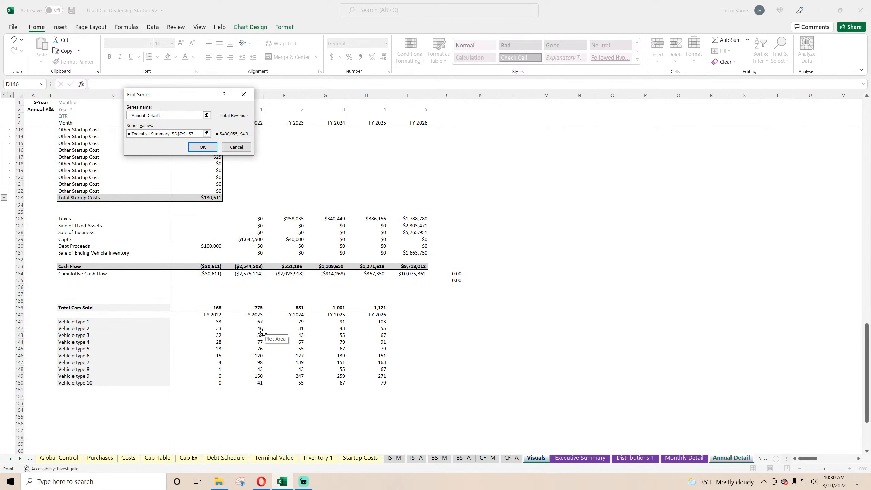
left_click(577, 459)
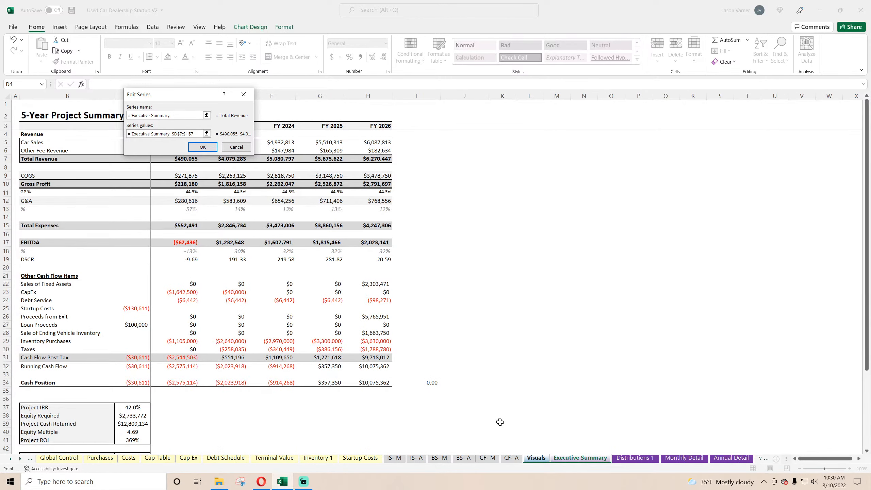
scroll(206, 394, "down", 11)
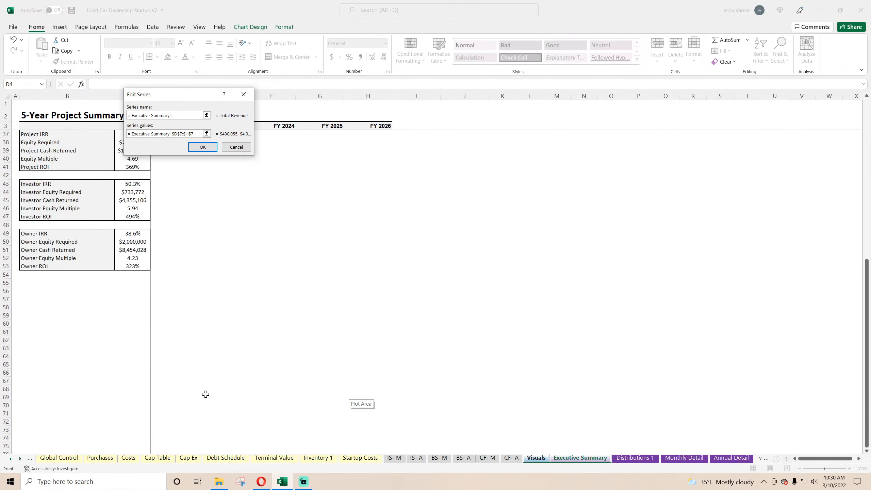
scroll(206, 394, "up", 7)
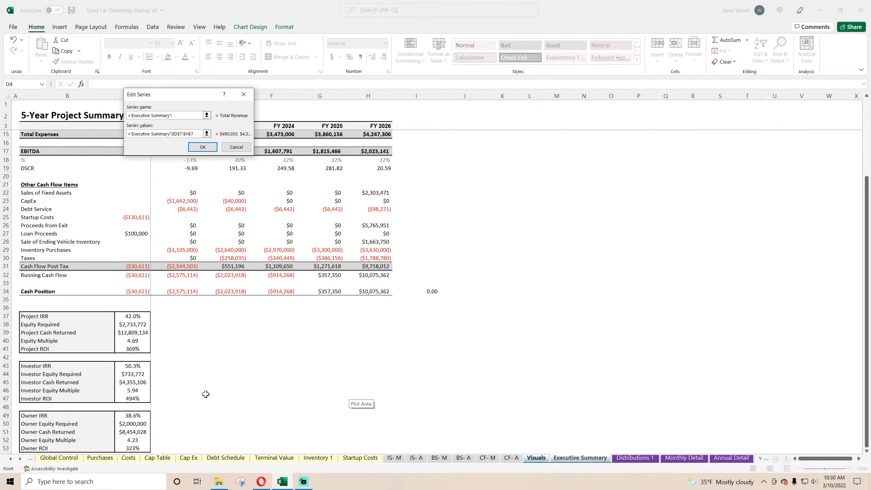
scroll(206, 394, "up", 4)
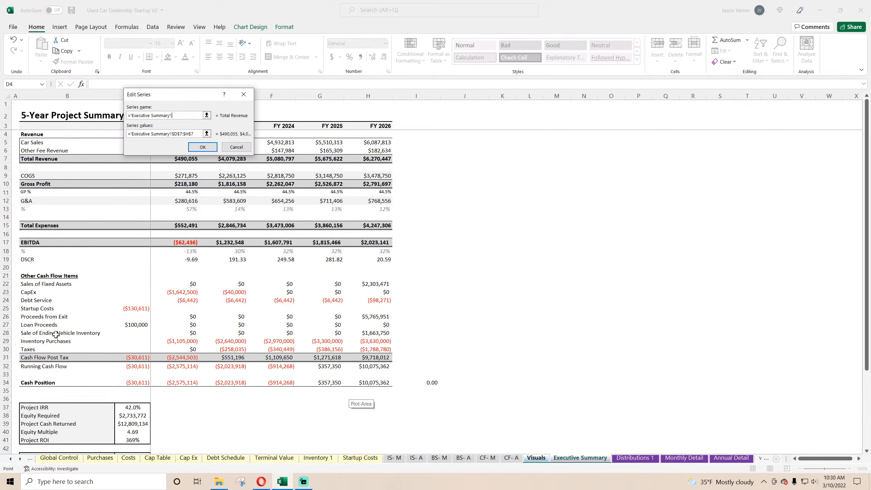
left_click(237, 150)
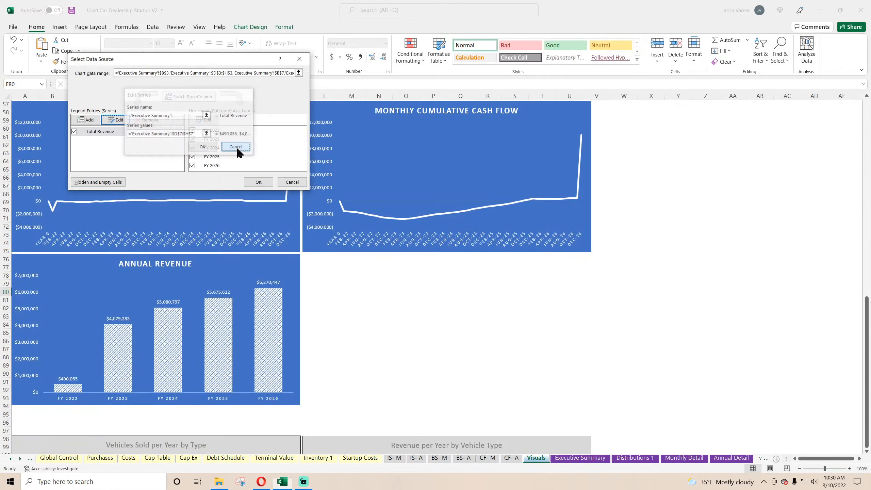
left_click(292, 183)
left_click(503, 380)
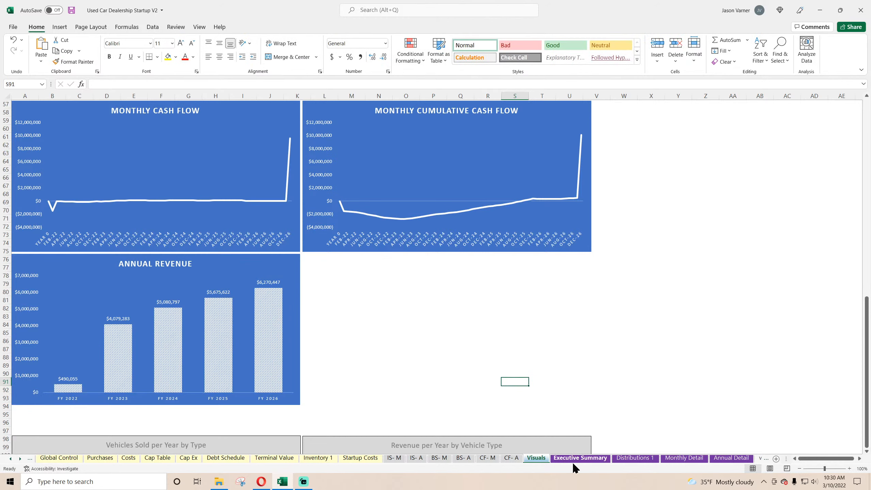
Review the Monthly Detail sheet's inventory purchases, startup costs and cash flow rows for figures worth charting.
left_click(635, 458)
left_click(684, 458)
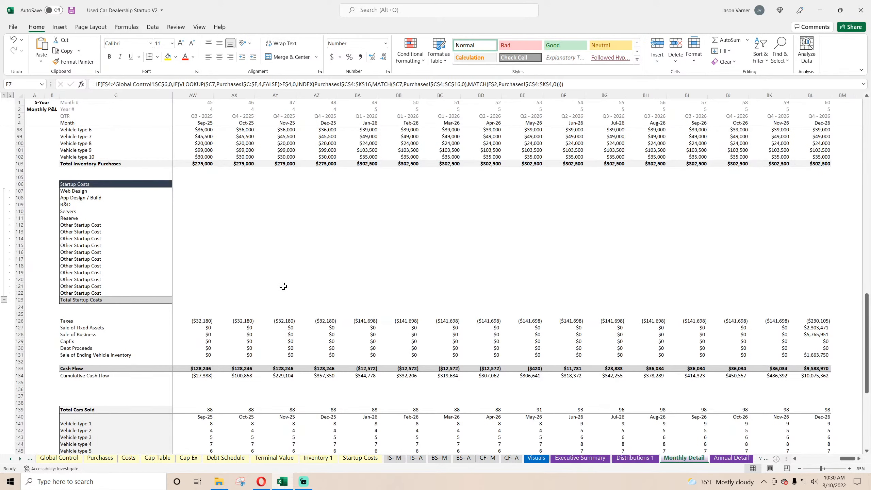
scroll(283, 286, "down", 4)
left_click_drag(846, 459, 806, 460)
scroll(318, 380, "up", 7)
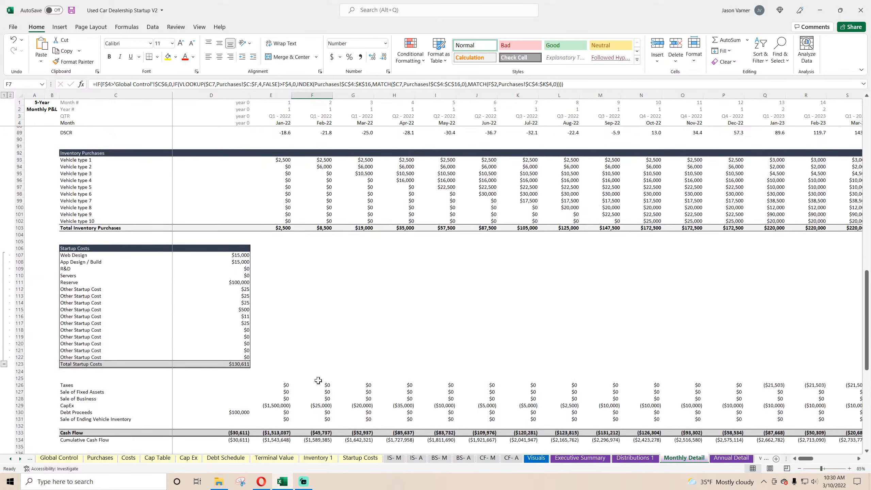
left_click(635, 458)
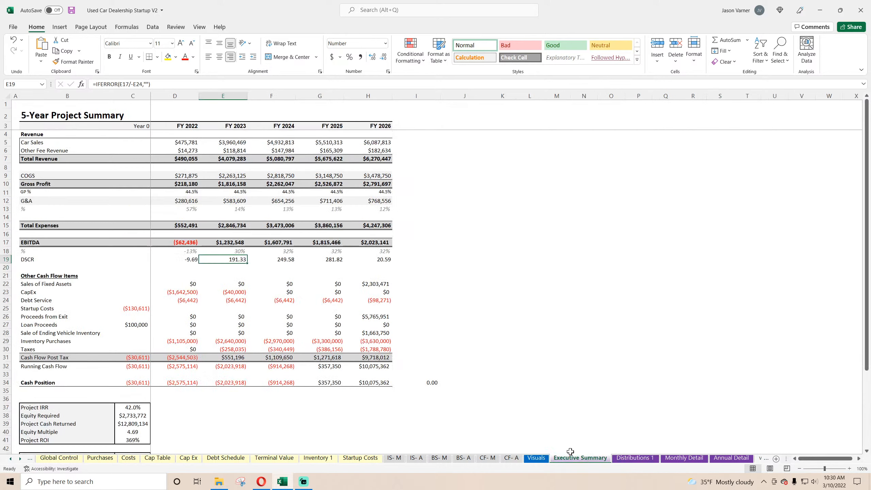
Add the row label Average EBITDA per Car in cell B35 of the Executive Summary sheet.
left_click(589, 458)
left_click(50, 398)
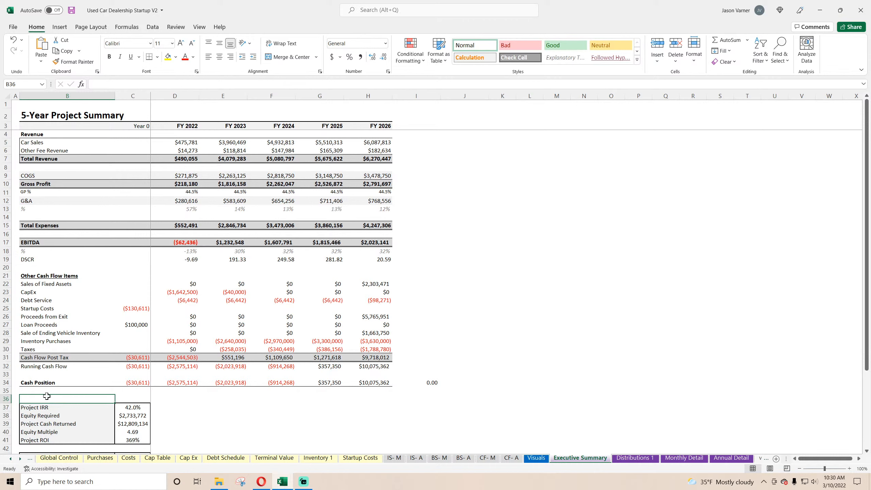
left_click(48, 390)
type("Average")
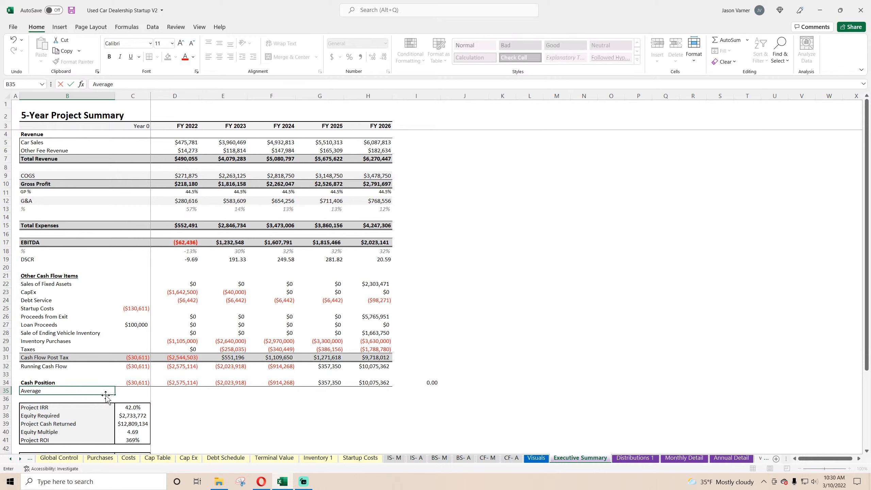
type("EBITDA per Car")
key("Tab")
key("Tab")
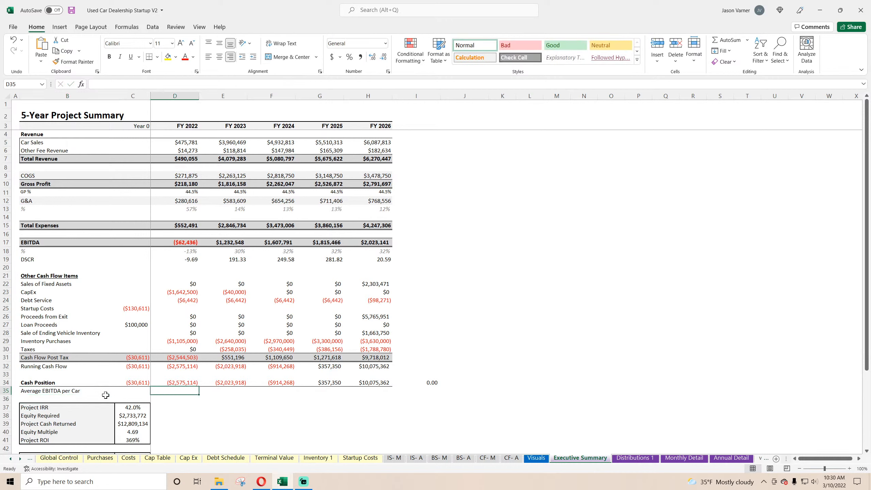
In Executive Summary cell D35, enter a formula dividing FY 2022 EBITDA (D17) by Annual Detail's FY 2022 total vehicle sales count (E17).
type("=")
left_click(185, 240)
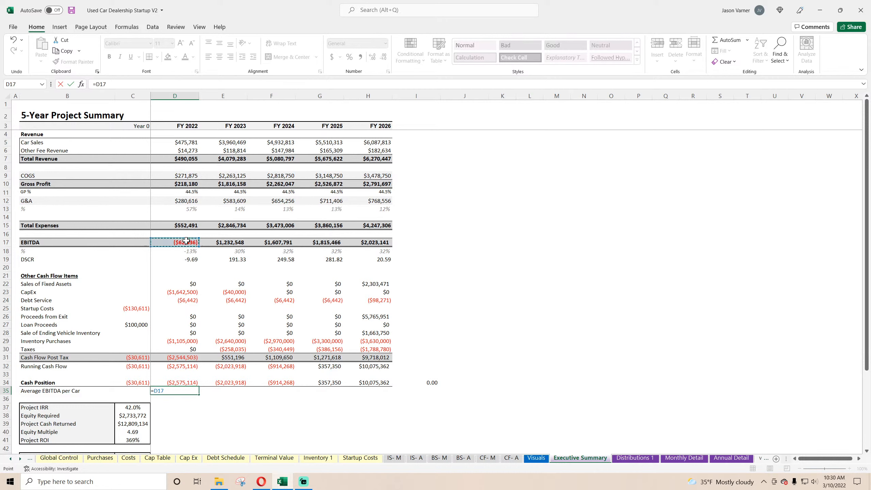
type("/")
left_click(727, 458)
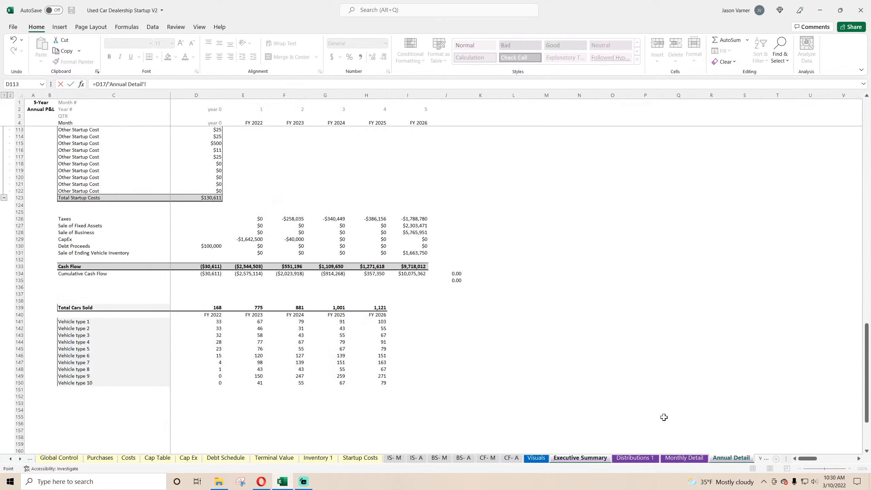
scroll(272, 234, "up", 7)
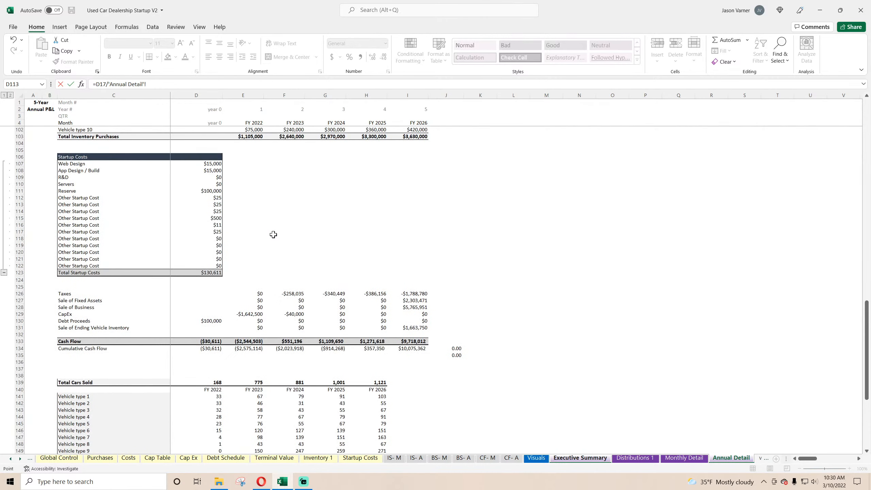
scroll(274, 234, "up", 7)
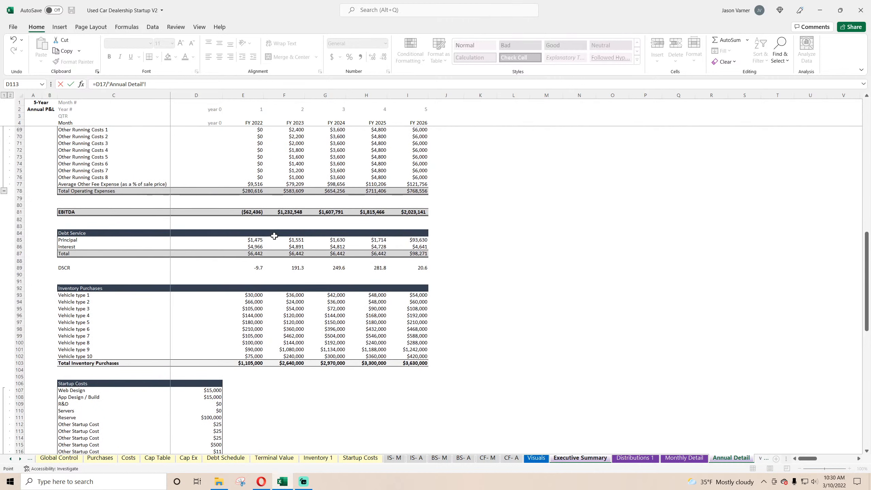
scroll(274, 235, "up", 20)
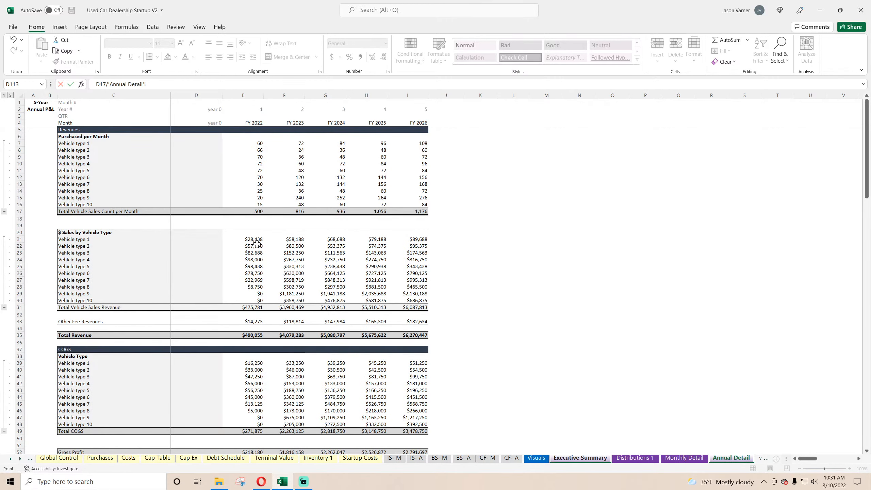
left_click(257, 211)
key("Return")
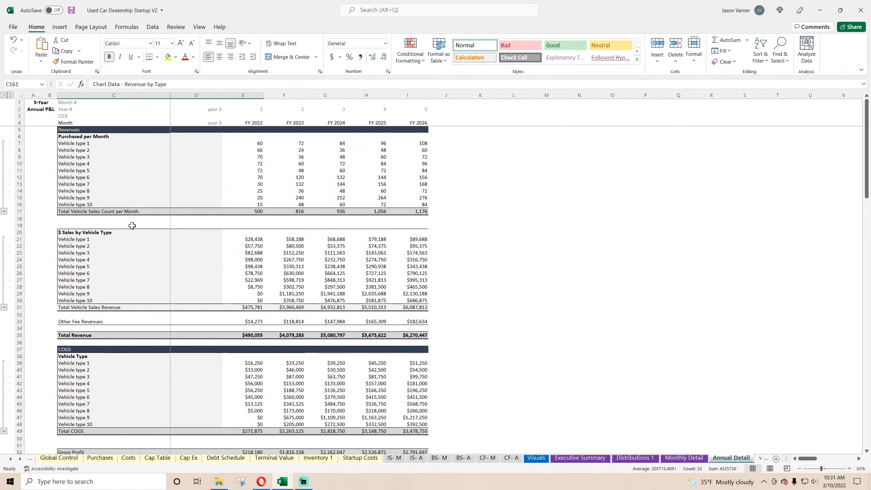
Change the row 17 label on the Annual Detail sheet to Total Vehicle Sales Count per Year.
double_click(95, 212)
left_click_drag(123, 211, 174, 214)
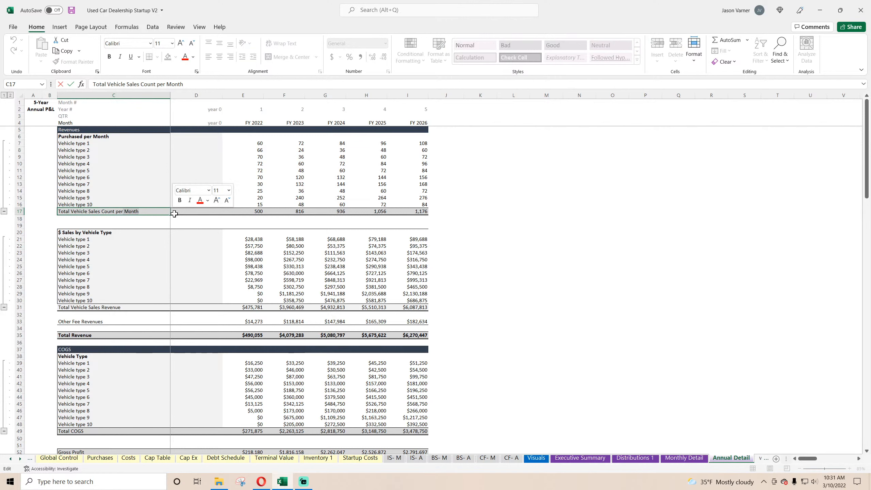
key("BackSpace")
type("Ye")
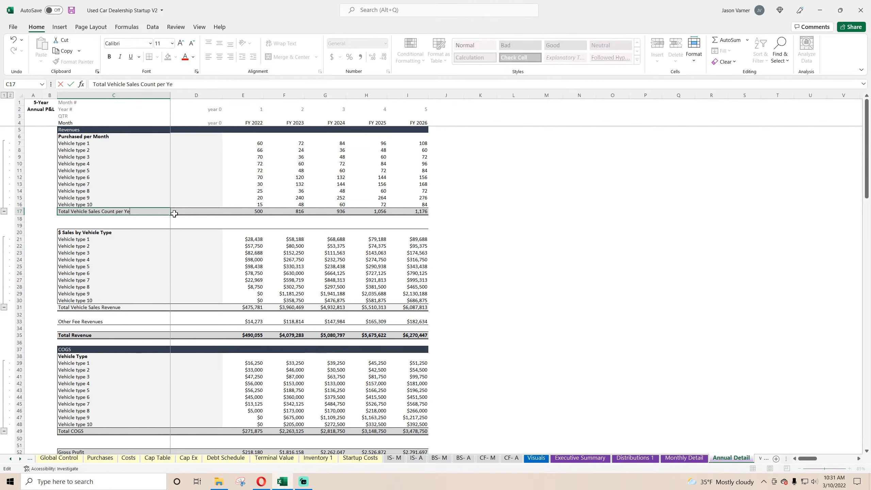
type("ar")
key("Return")
Change the heading in cell C6 of the Annual Detail sheet to Purchased per Year.
double_click(90, 135)
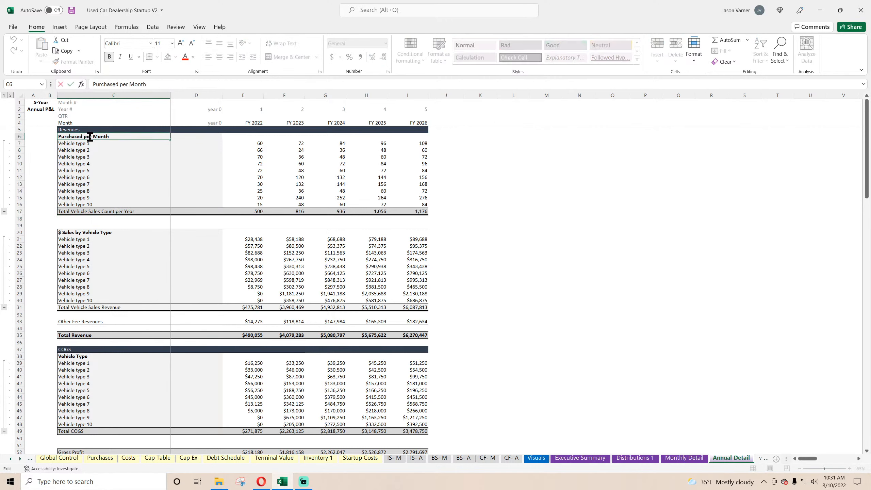
left_click_drag(93, 136, 141, 141)
type("Year")
key("Return")
Clear the Month, QTR and Month # labels from column C of the Annual Detail header, keeping Year #.
key("Up")
key("Up")
key("Up")
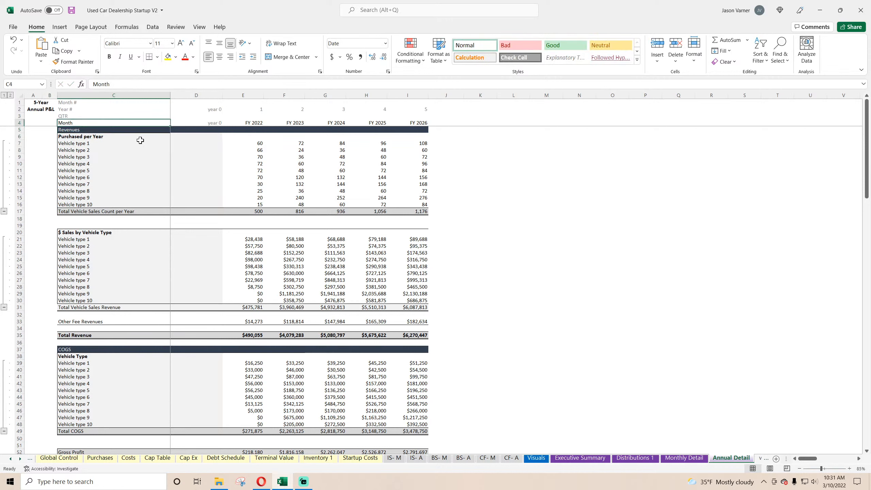
key("Up")
key("BackSpace")
key("Return")
key("Up")
key("Up")
key("Up")
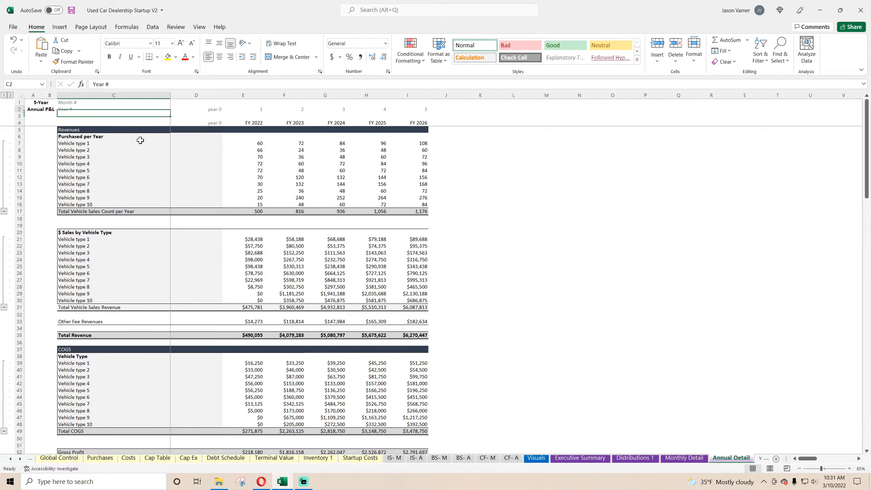
key("Delete")
key("Down")
key("Down")
key("Down")
key("Down")
key("Down")
key("Down")
key("Down")
key("Down")
key("Down")
key("Down")
key("Down")
key("Down")
key("Down")
key("Down")
key("Down")
key("Down")
key("Down")
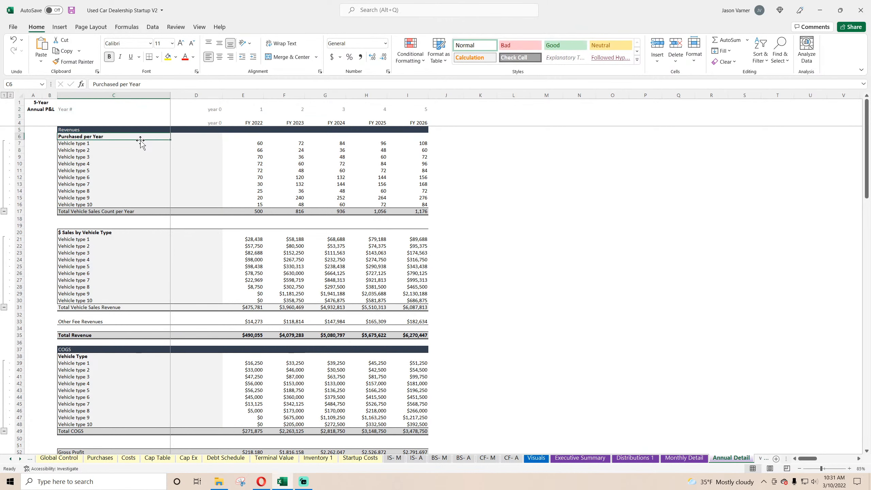
key("Down")
key("Down")
key("Down")
key("Down")
key("Down")
key("Down")
key("Down")
key("Down")
key("Down")
key("Down")
key("Down")
key("Down")
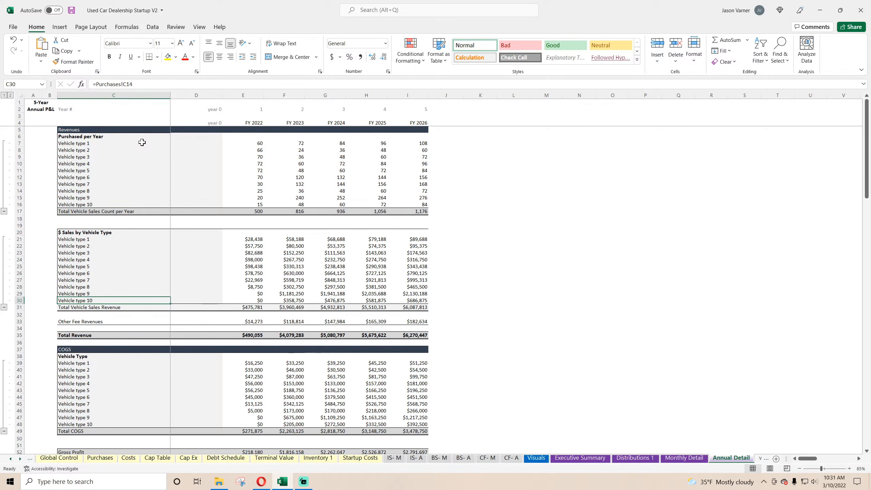
Set the series name of the duplicated Annual Revenue chart on the Visuals sheet to Executive Summary cell B35.
left_click(535, 459)
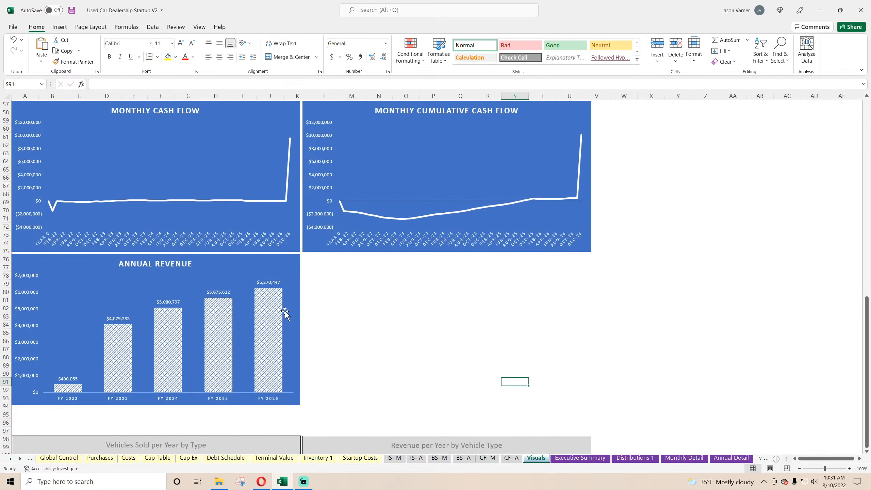
right_click(258, 274)
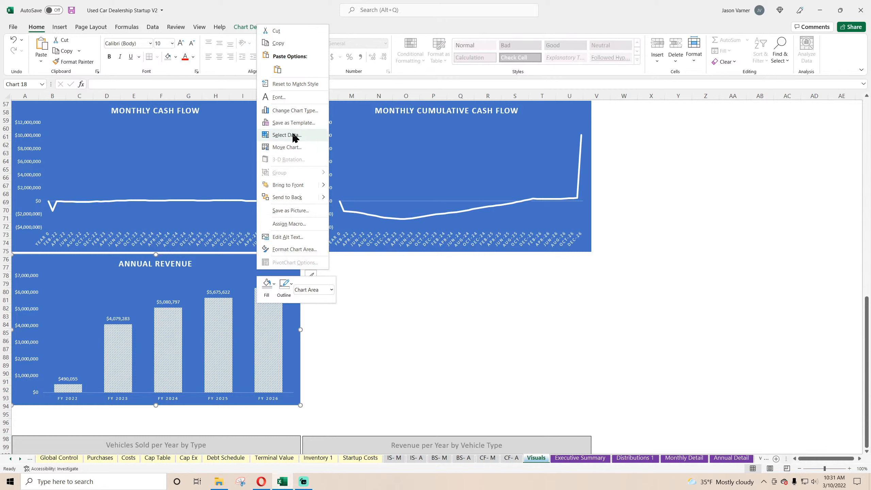
left_click(294, 136)
left_click(114, 119)
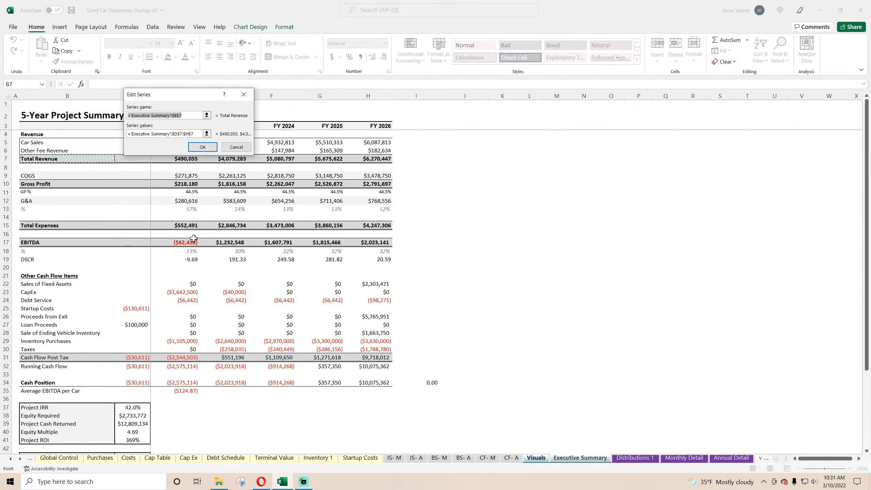
left_click(65, 391)
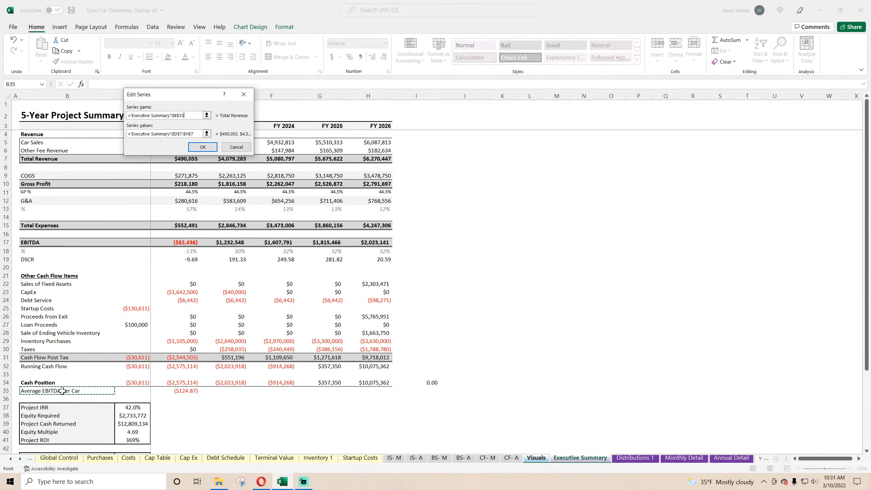
Set the duplicated chart's series values to Executive Summary cells D35:H35.
left_click(193, 133)
left_click(205, 133)
key("BackSpace")
key("BackSpace")
key("BackSpace")
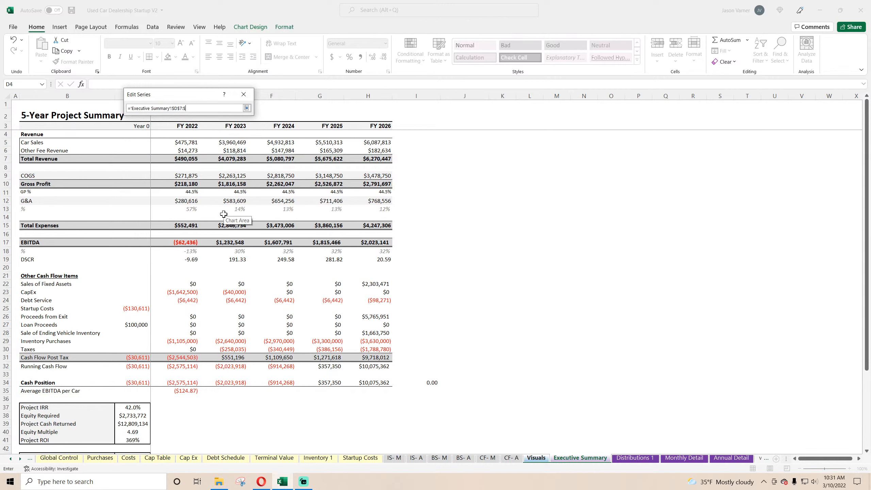
key("BackSpace")
key("BackSpace")
key("BackSpace")
key("BackSpace")
key("BackSpace")
key("BackSpace")
key("BackSpace")
key("BackSpace")
key("BackSpace")
key("BackSpace")
key("BackSpace")
key("BackSpace")
key("BackSpace")
key("BackSpace")
key("BackSpace")
key("BackSpace")
key("BackSpace")
key("BackSpace")
key("BackSpace")
key("BackSpace")
left_click_drag(185, 391, 382, 392)
left_click(247, 108)
left_click(218, 147)
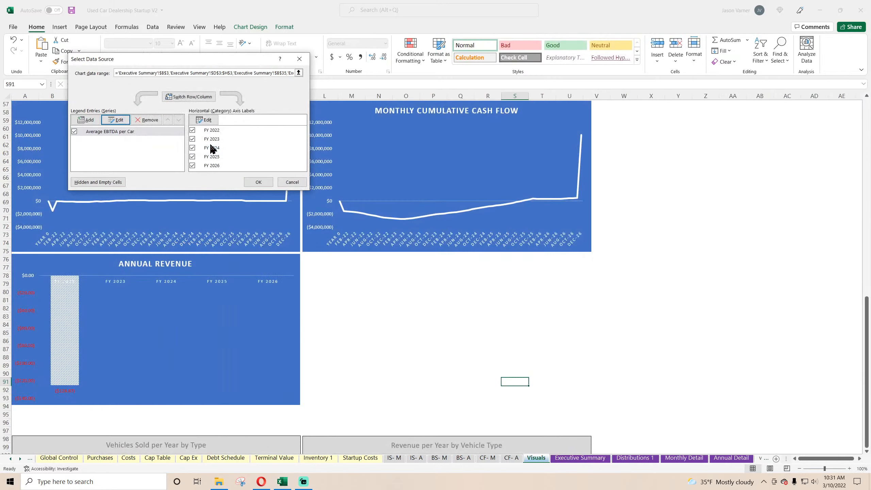
Apply the chart's data source changes and format the Average EBITDA per Car values in Executive Summary D35:H35 as currency with 0 decimal places.
left_click(258, 182)
left_click(570, 458)
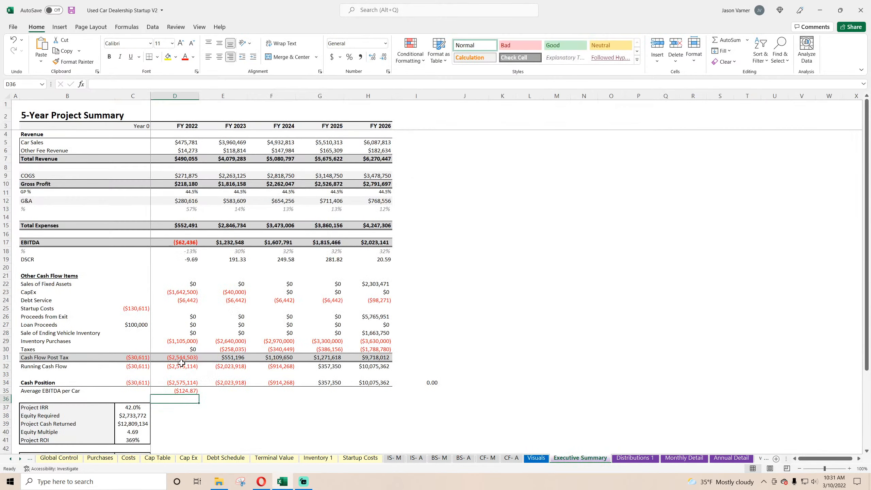
left_click(190, 390)
left_click_drag(190, 391, 384, 395)
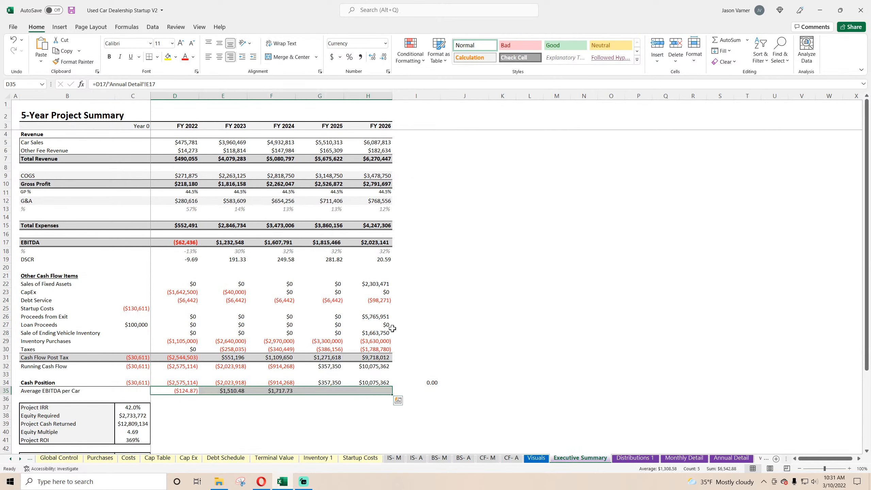
key("ctrl+1")
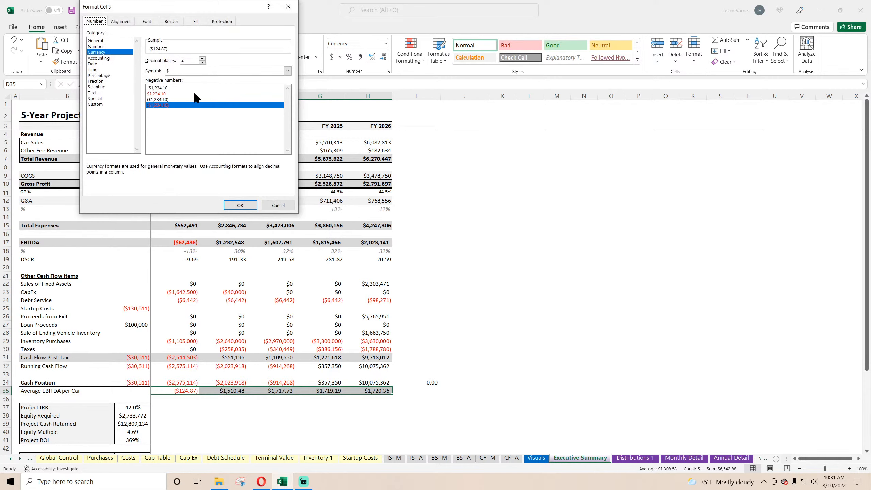
left_click(203, 62)
left_click(202, 62)
left_click(241, 205)
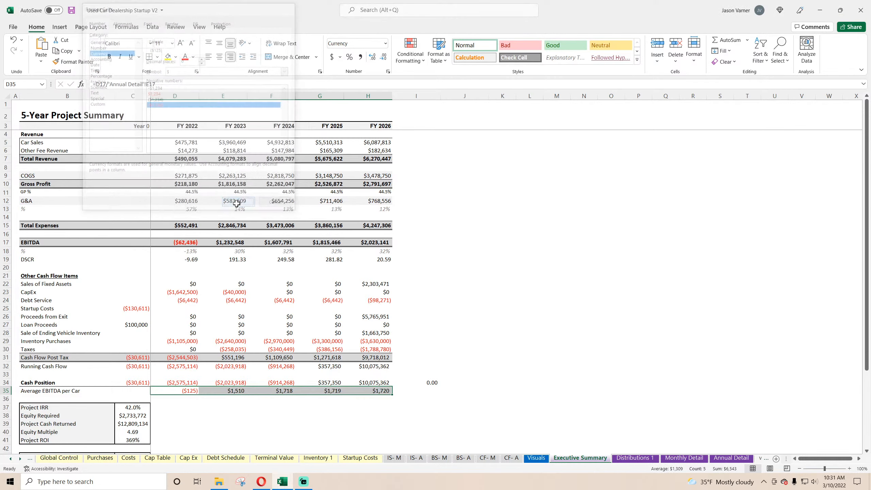
left_click(587, 276)
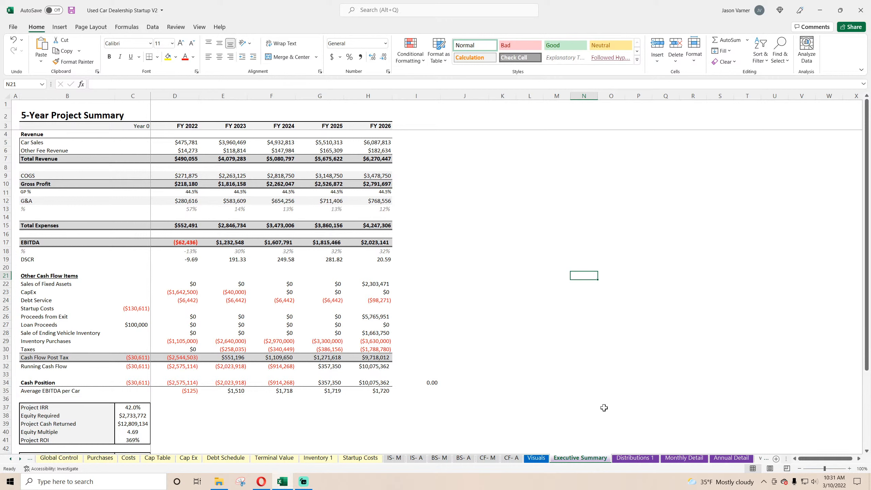
Retitle the duplicated Annual Revenue chart on the Visuals sheet AVERAGE EBITDA PER VEHICLE and save the workbook.
left_click(538, 458)
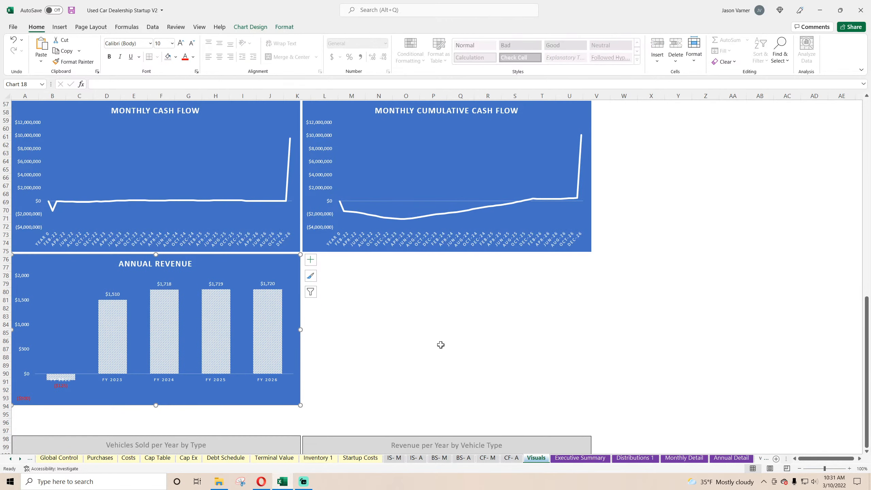
left_click(152, 262)
left_click_drag(120, 262, 266, 271)
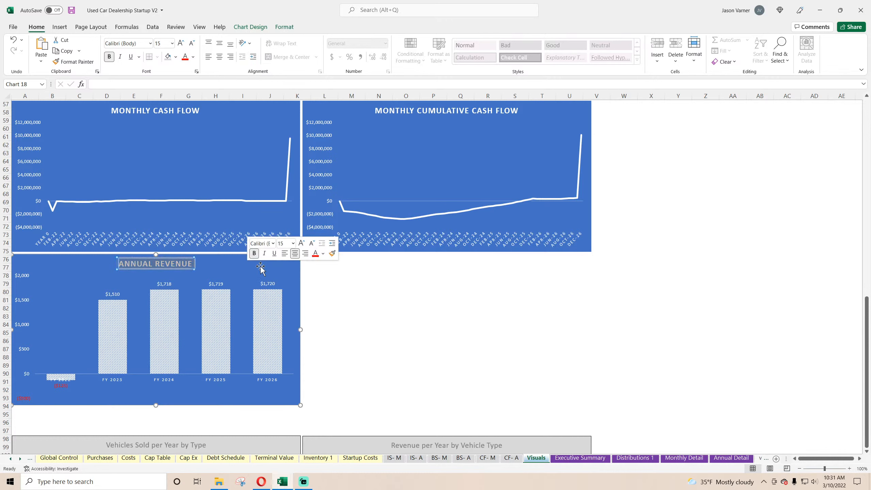
type("AVERAGE EB")
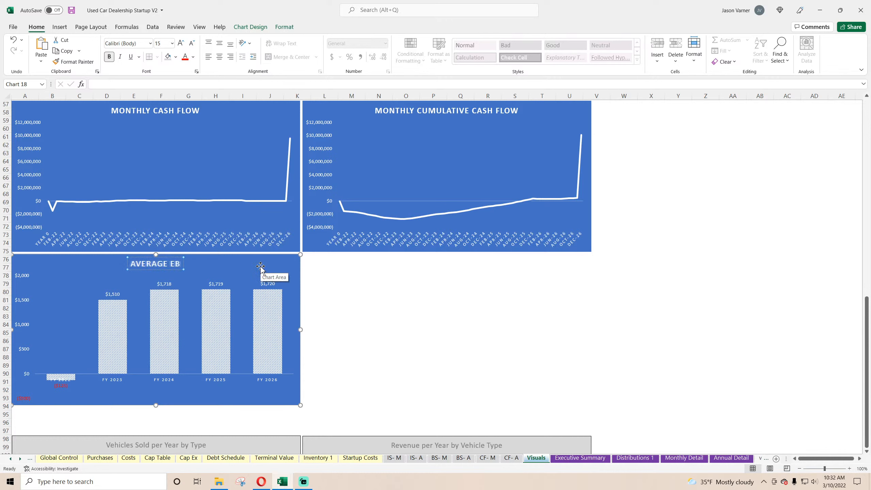
type("ITDA PER VEHICLE")
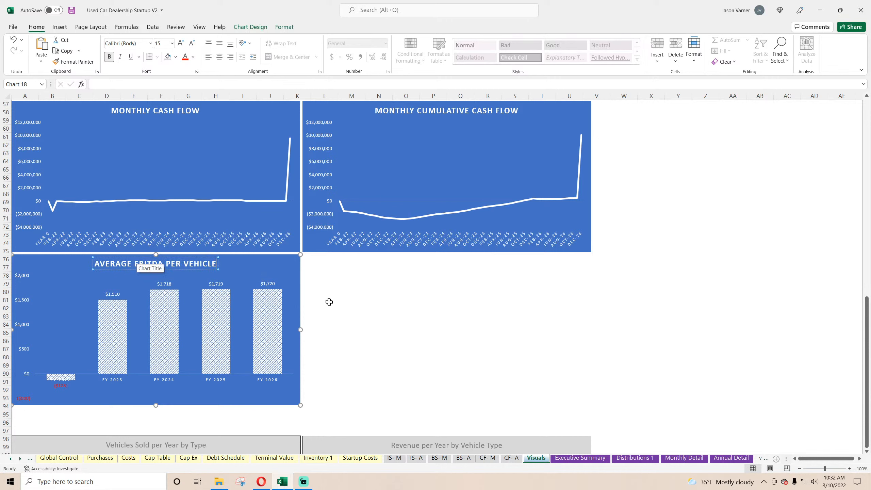
key("Escape")
left_click(72, 10)
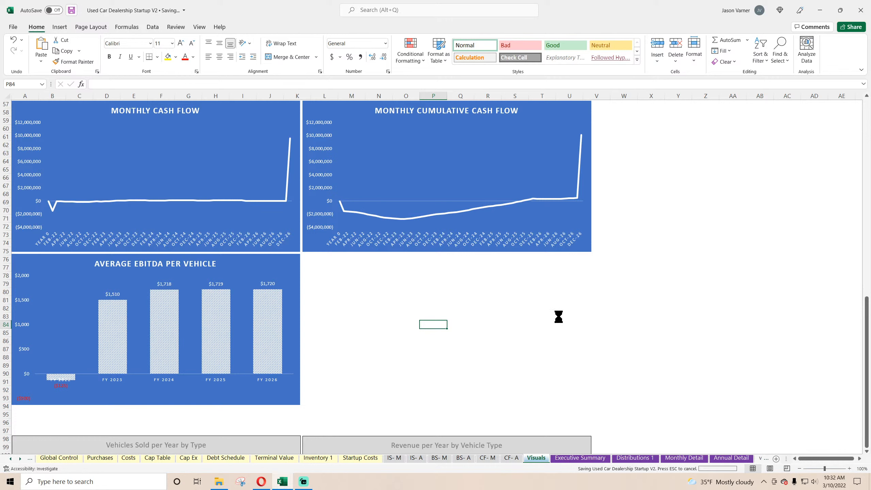
left_click(558, 316)
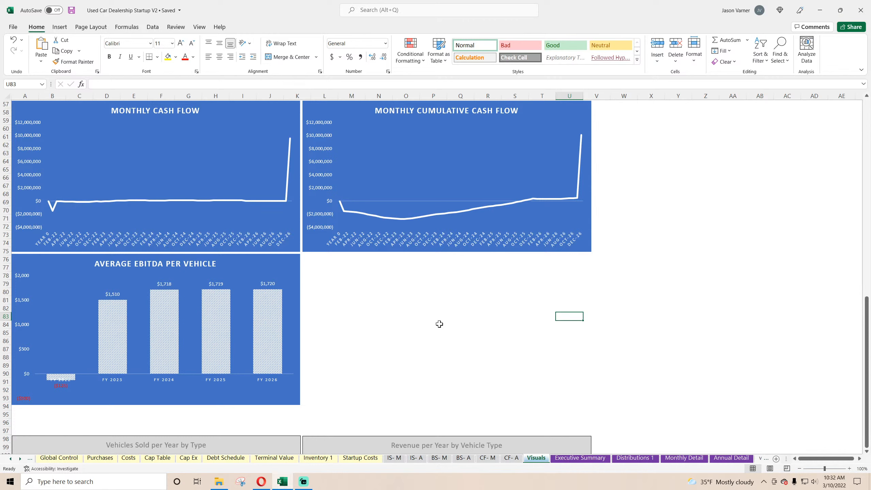
Paste a copy of the Average EBITDA per Vehicle chart and place it beside the original, directly below the Monthly Cumulative Cash Flow chart.
left_click(580, 458)
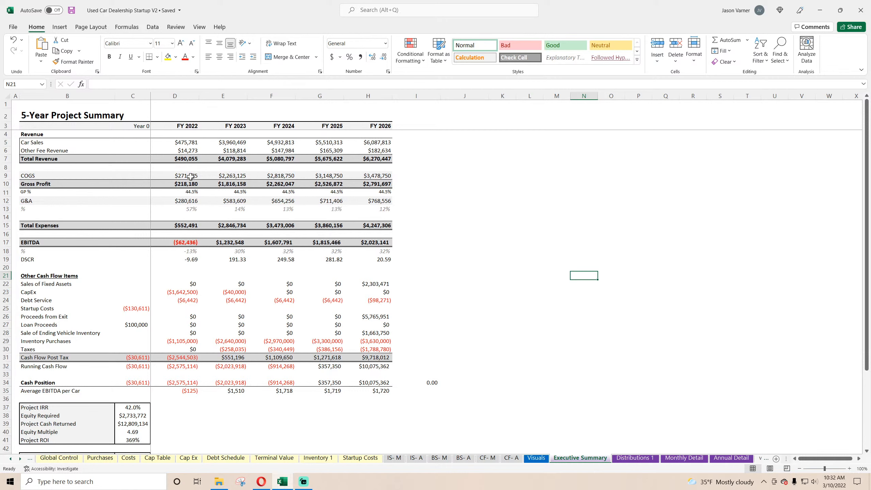
left_click(184, 184)
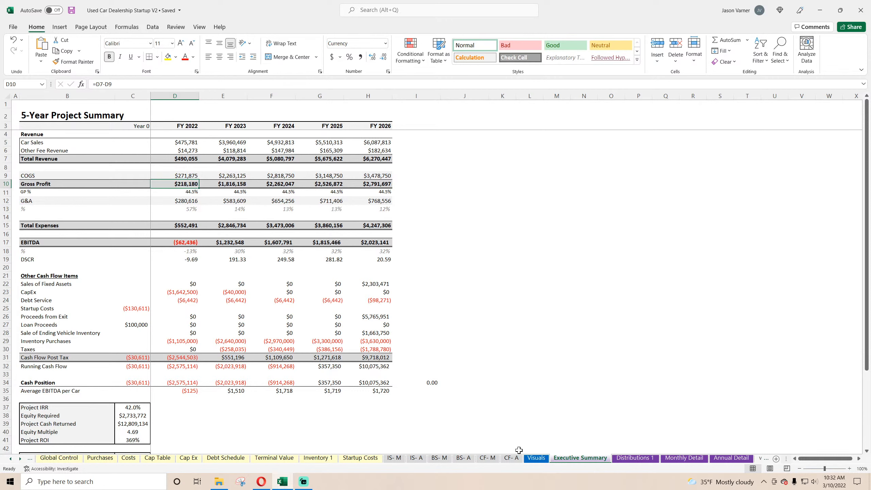
left_click(538, 461)
right_click(247, 265)
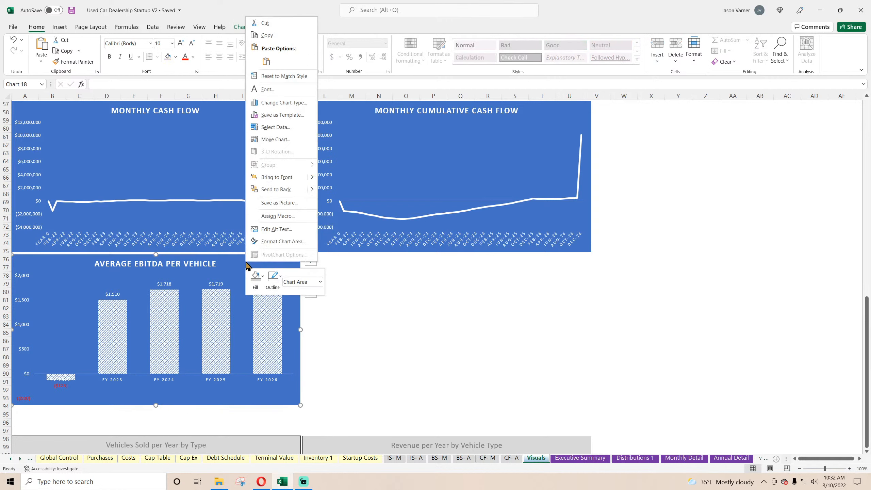
key("Escape")
right_click(418, 308)
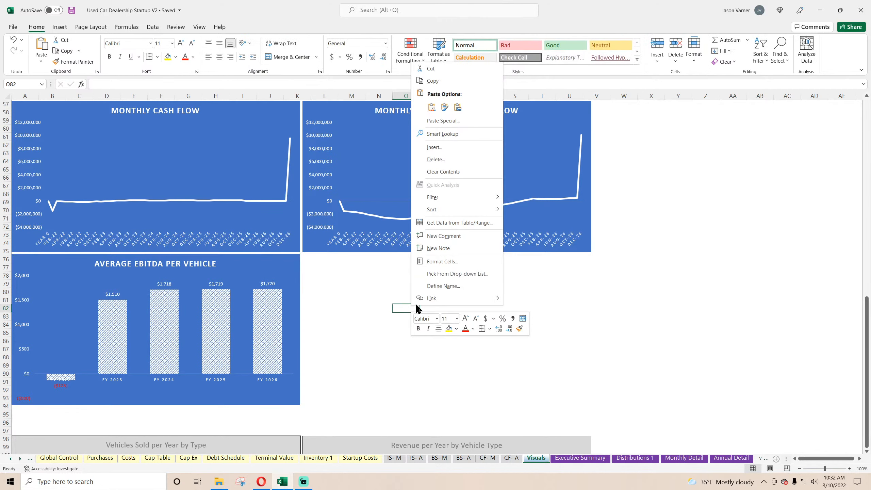
left_click(431, 106)
left_click_drag(451, 310, 361, 261)
Change the copied chart's title to AVERAGE GROSS PROFIT PER VEHICLE.
left_click(426, 264)
left_click(425, 264)
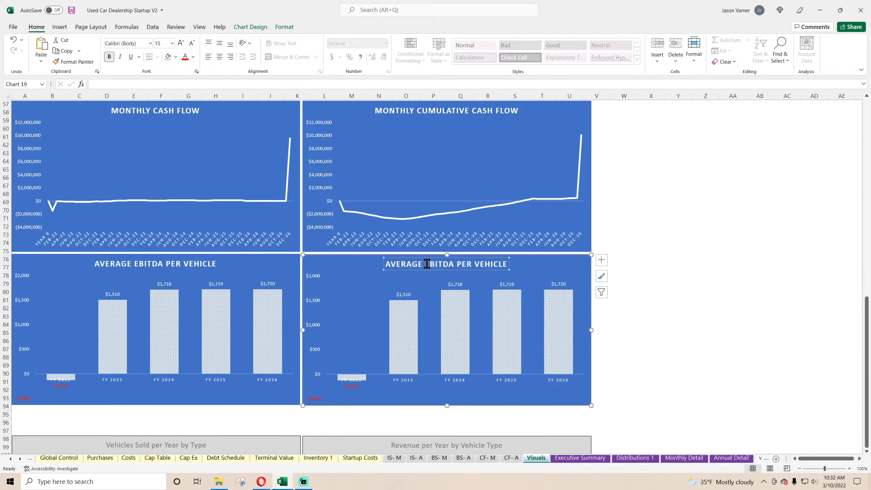
left_click_drag(425, 264, 449, 265)
type("GROSS PRO")
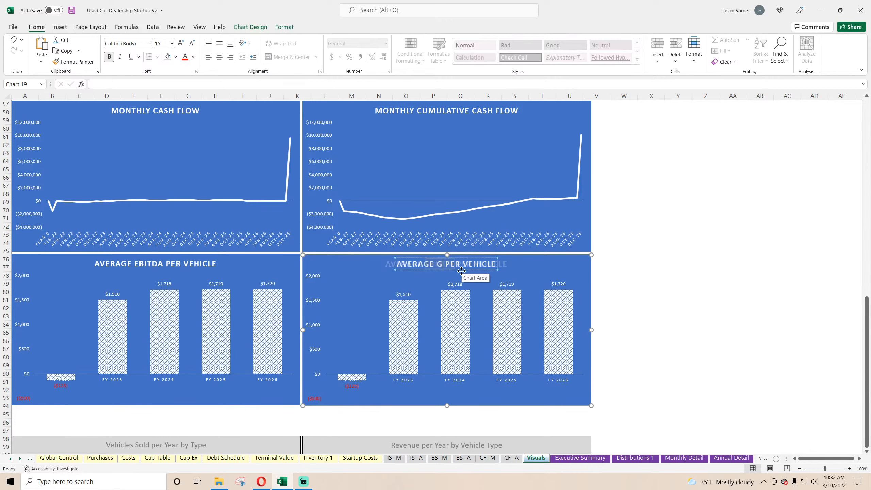
type("FIT")
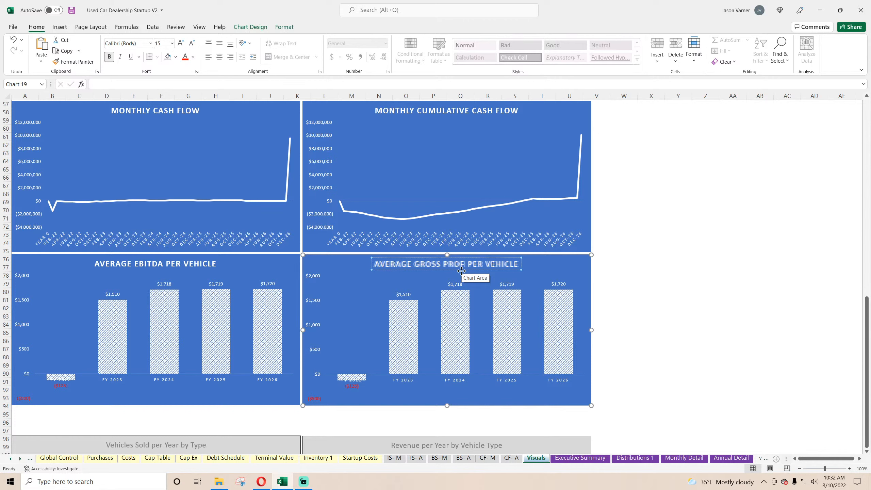
left_click(660, 312)
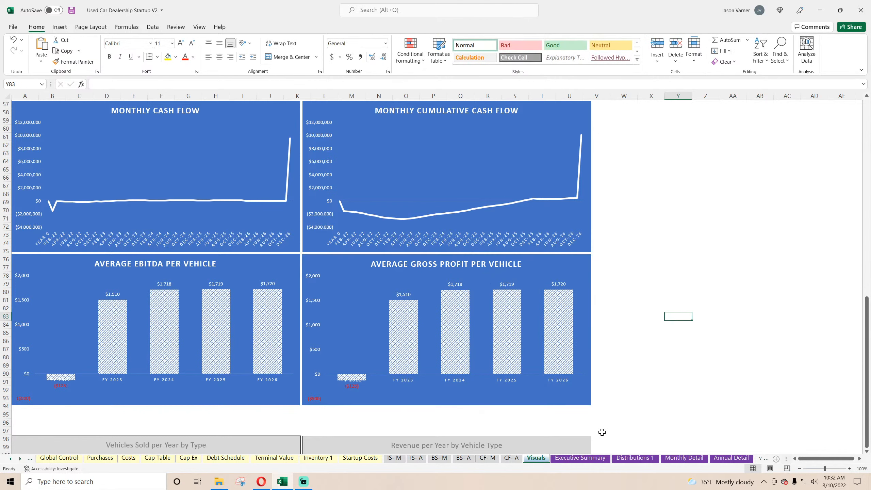
Insert a row above Project IRR on the Executive Summary sheet and enter the label Average Gross Profit per Car in cell B36.
left_click(579, 458)
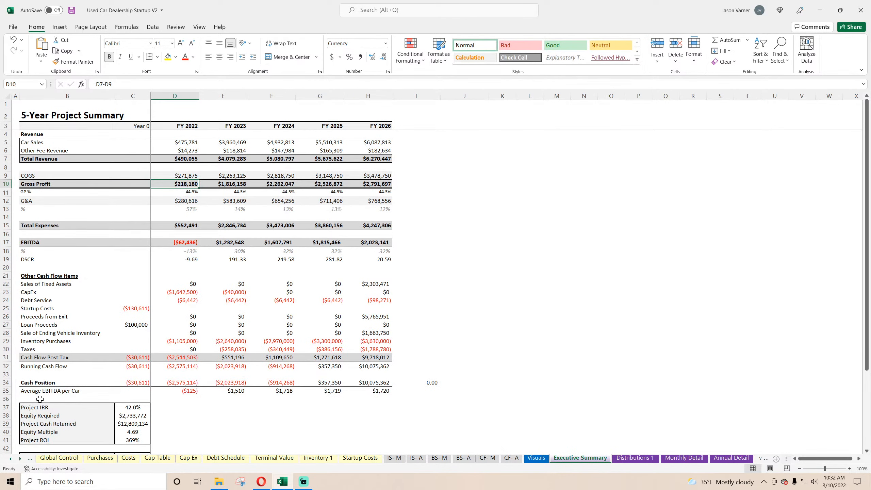
right_click(3, 407)
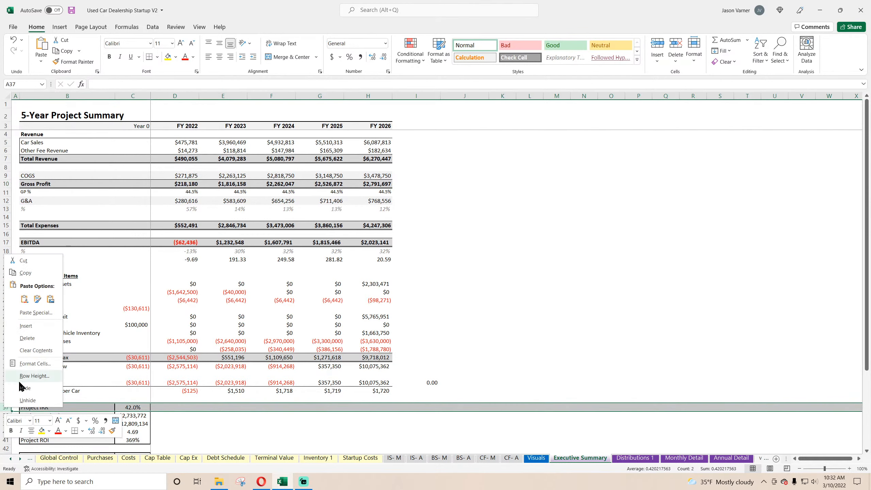
left_click(24, 324)
left_click(111, 399)
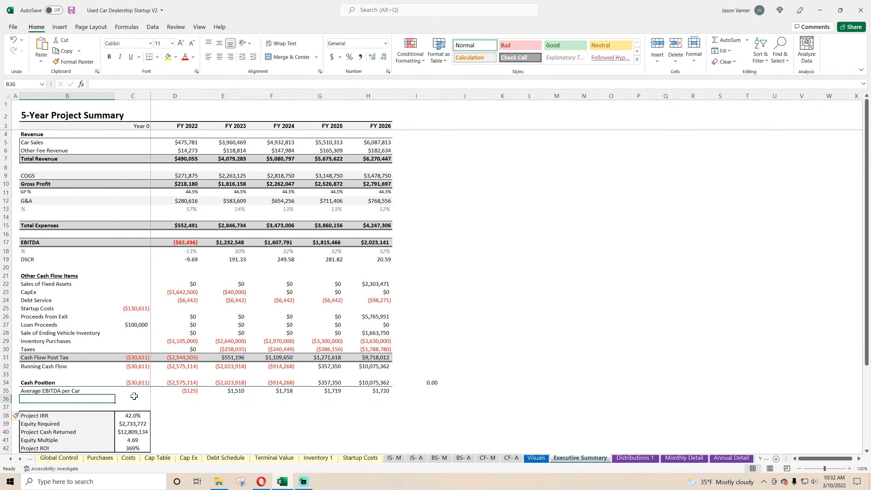
type("Average Gross P")
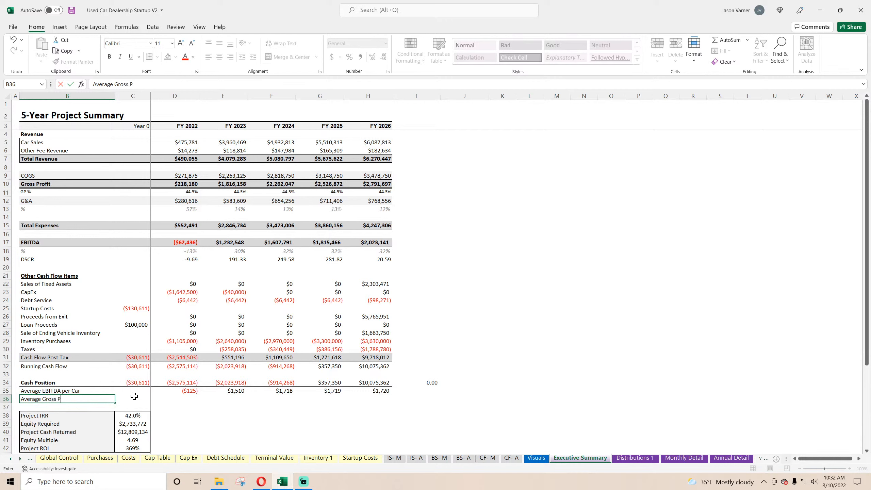
type("rofit per Car")
key("Return")
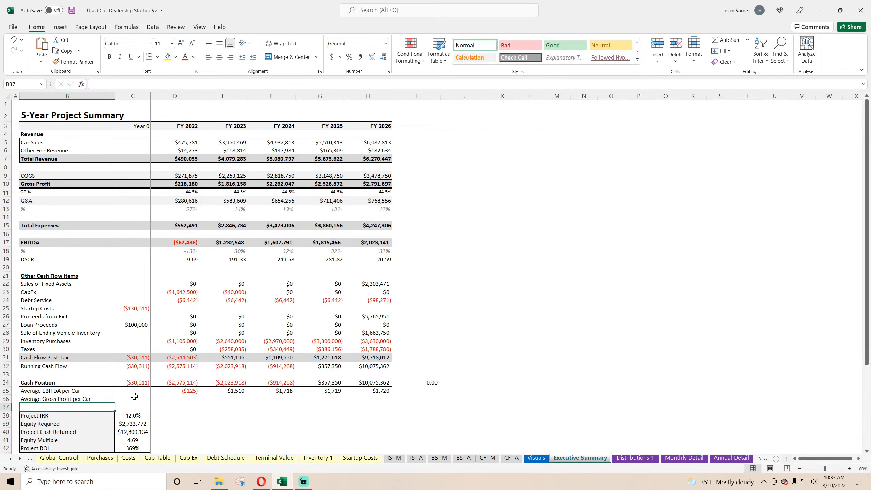
key("Up")
key("Right")
key("Right")
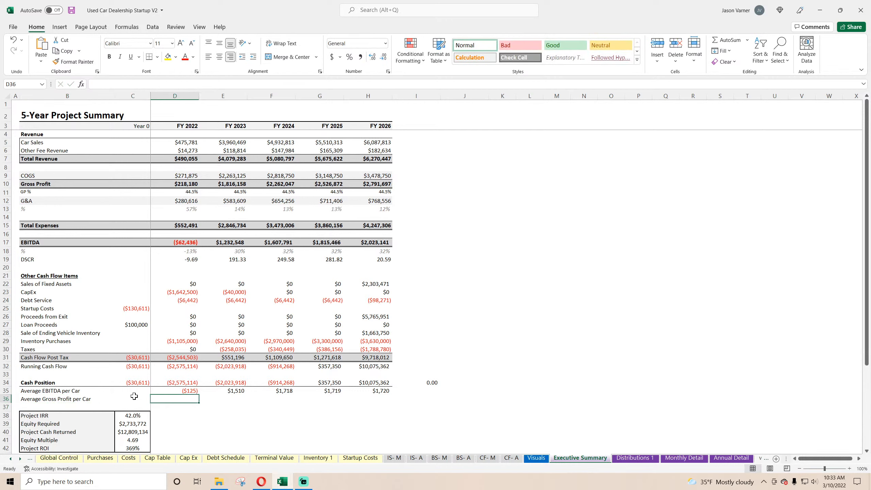
Examine the Average Other Fee Expense row among the monthly costs on the Monthly Detail sheet.
left_click(681, 460)
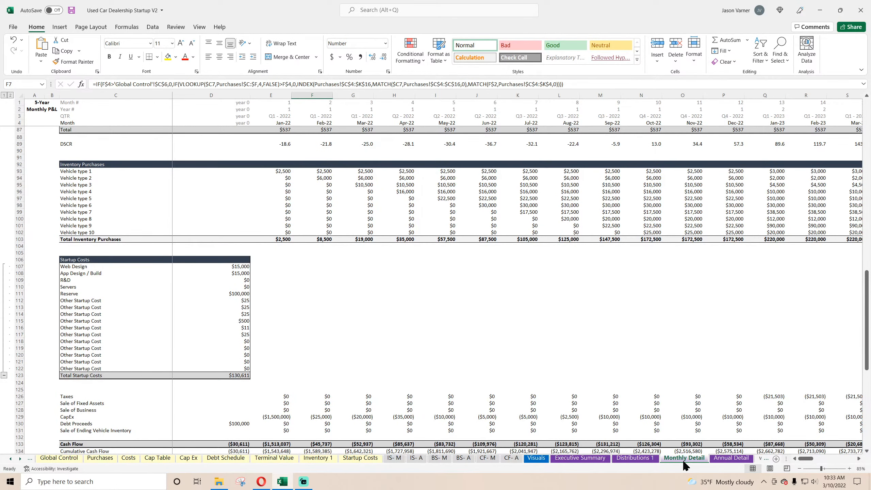
scroll(257, 261, "up", 10)
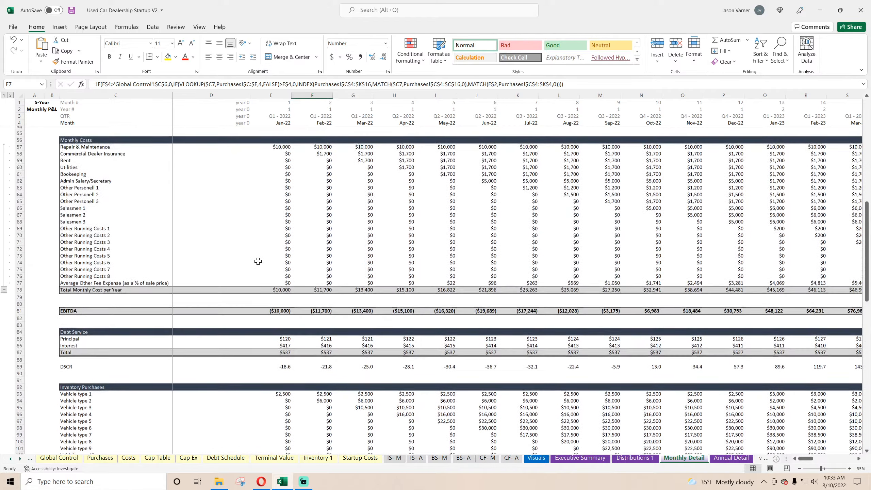
left_click_drag(92, 287, 530, 286)
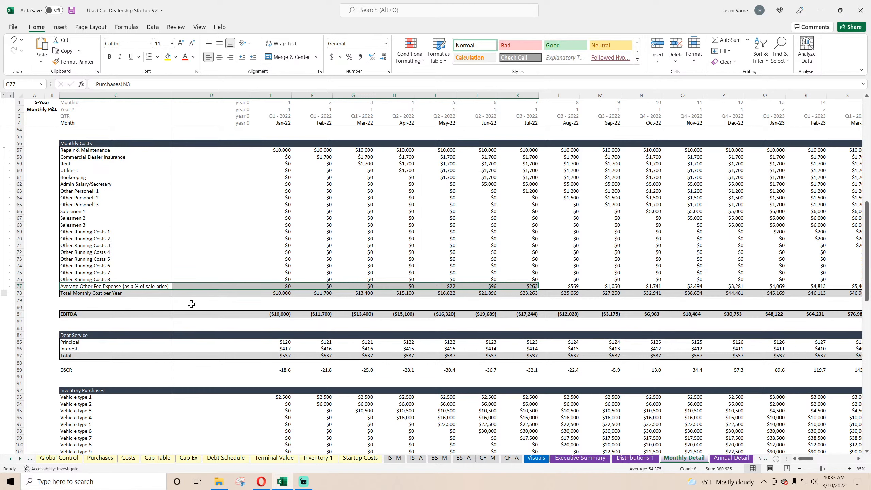
scroll(192, 304, "down", 20)
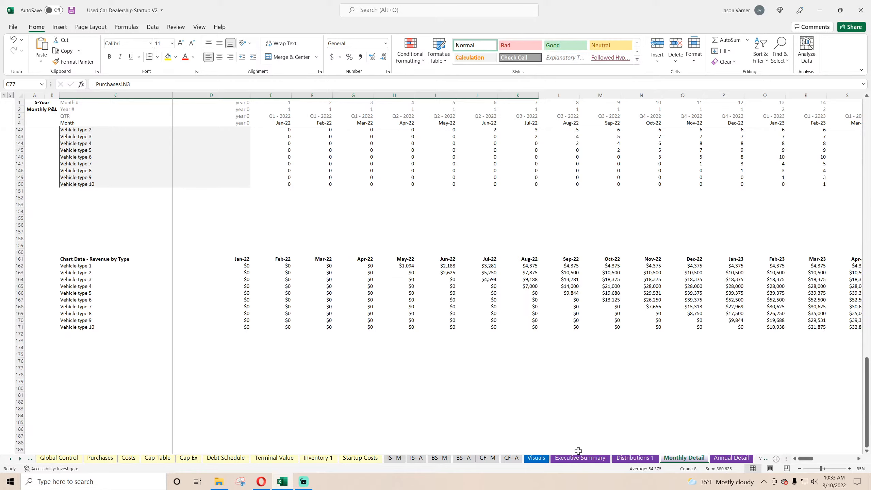
Enter the label Annual Selling Fees in cell C136 of the Annual Detail sheet, below Cumulative Cash Flow.
left_click(731, 457)
scroll(176, 355, "down", 20)
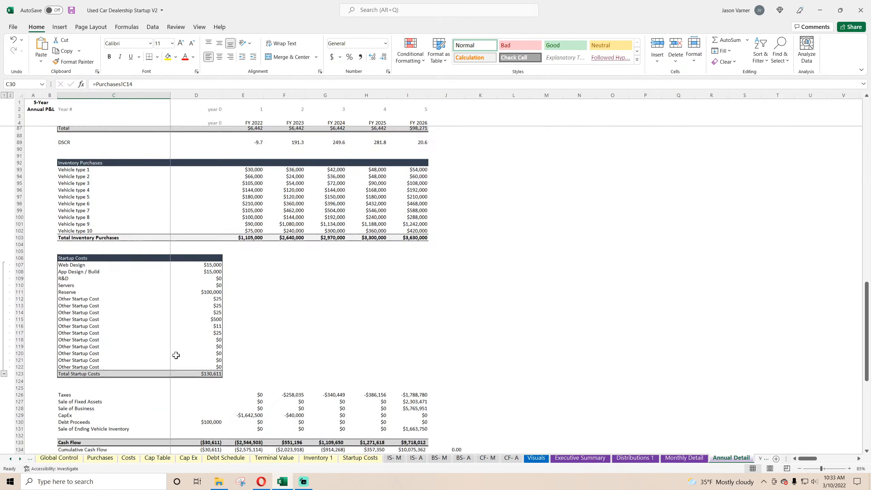
scroll(175, 355, "down", 20)
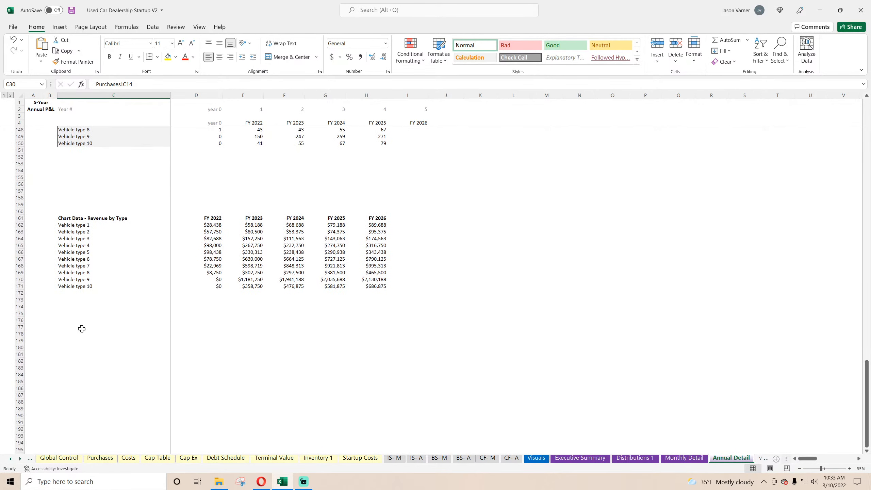
left_click(69, 314)
scroll(98, 319, "up", 11)
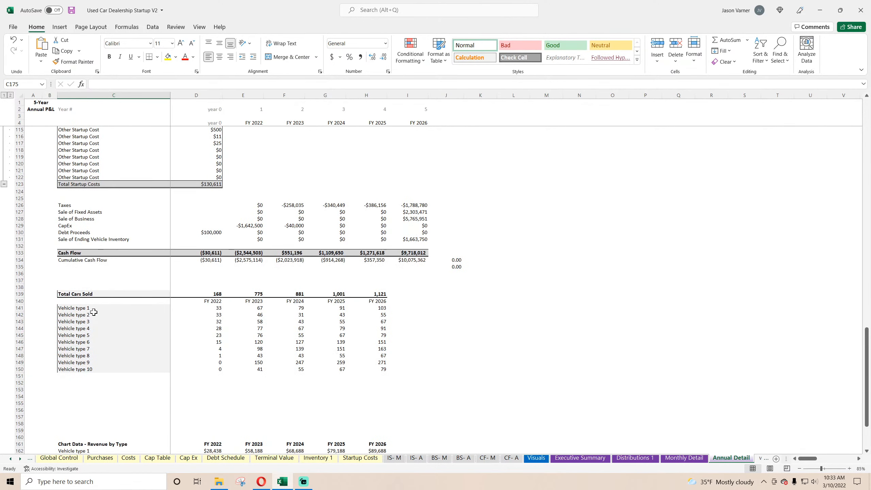
left_click(76, 273)
type("Annual Se")
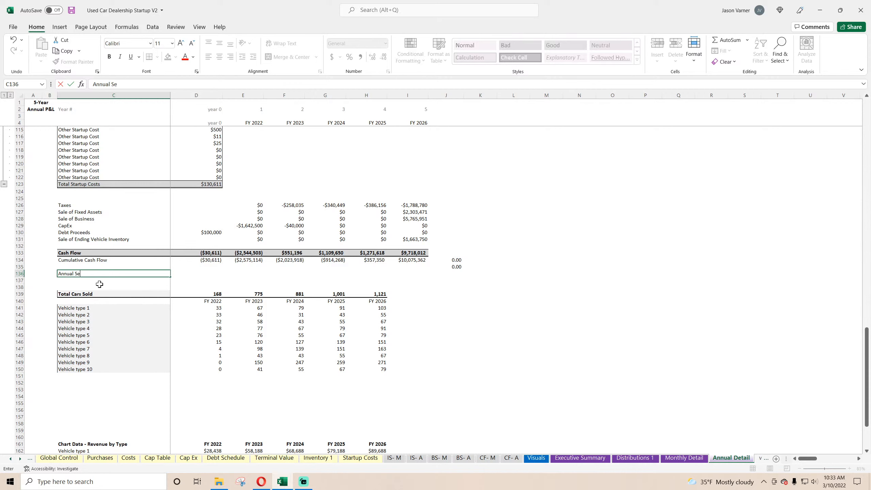
type("lling Fees")
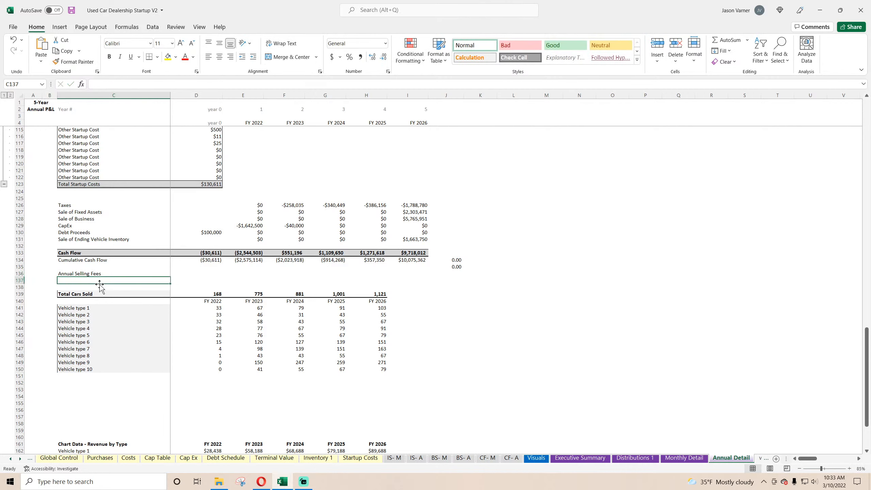
key("Tab")
key("Tab")
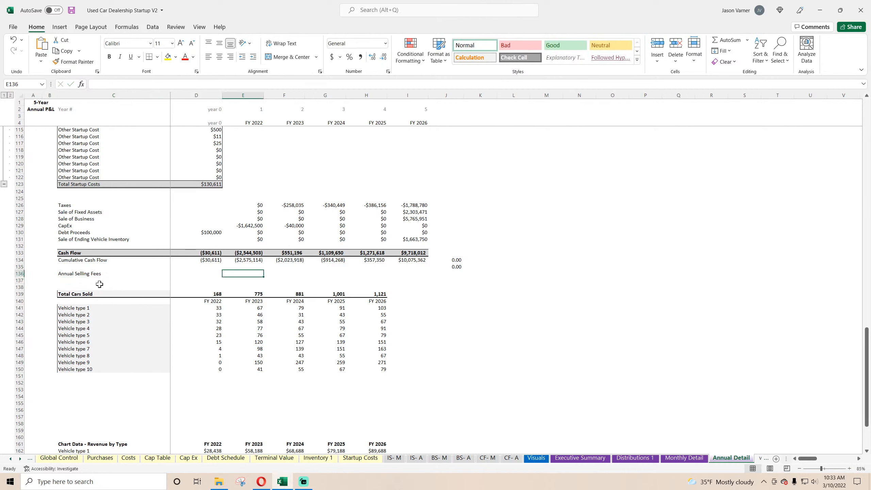
Copy the FY 2022 Taxes formula from cell E126 into cell E136 of the Annual Selling Fees row.
right_click(253, 204)
left_click(272, 221)
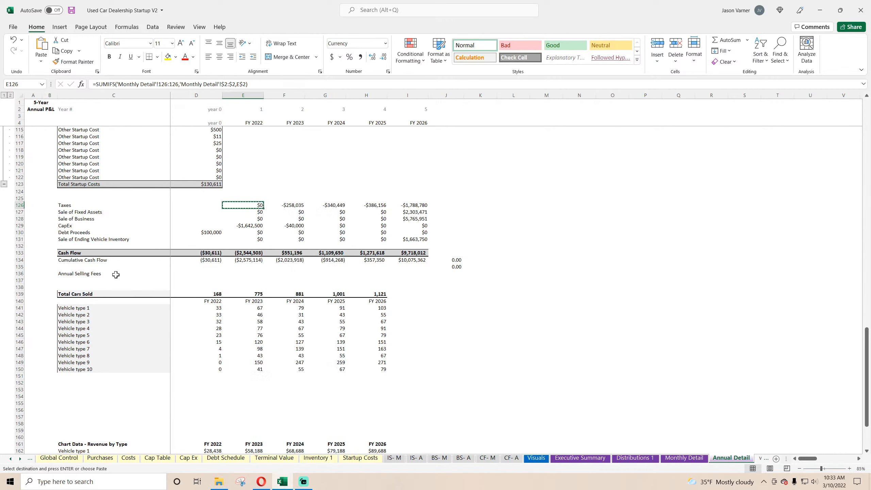
left_click(255, 274)
right_click(256, 274)
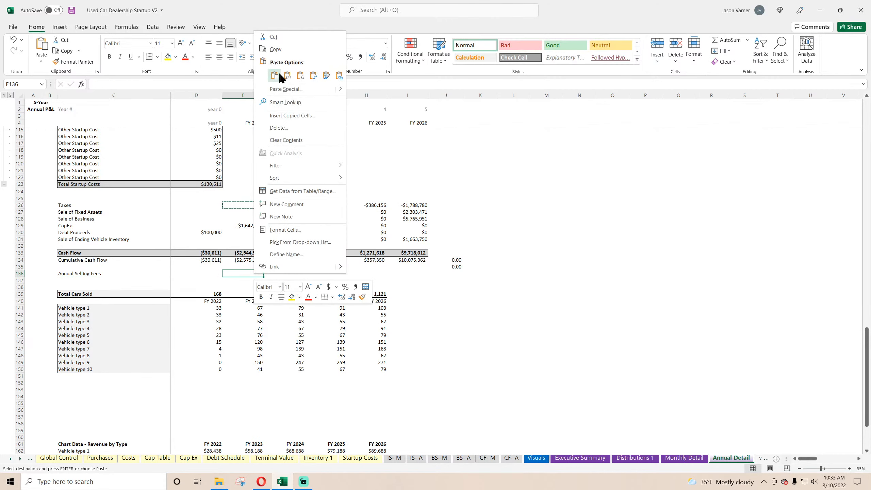
left_click(280, 75)
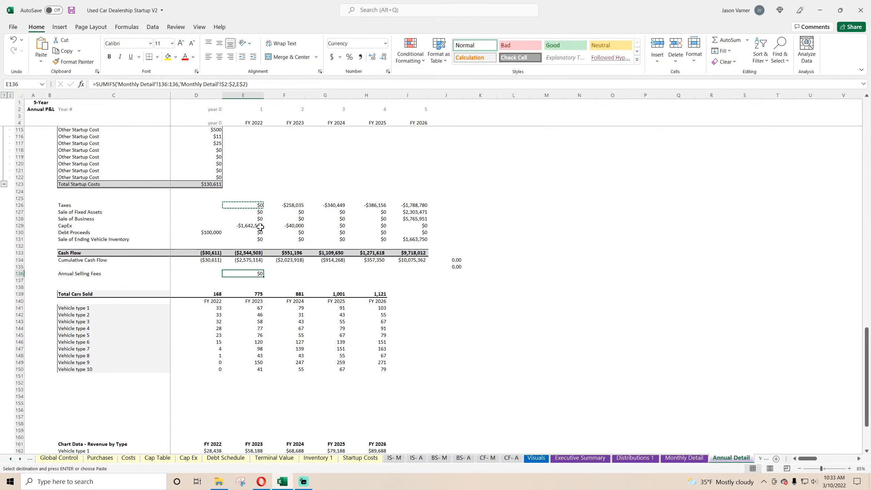
Check which row of the Monthly Detail sheet holds Average Other Fee Expense, and return to the Annual Detail sheet.
left_click(676, 461)
scroll(277, 317, "up", 20)
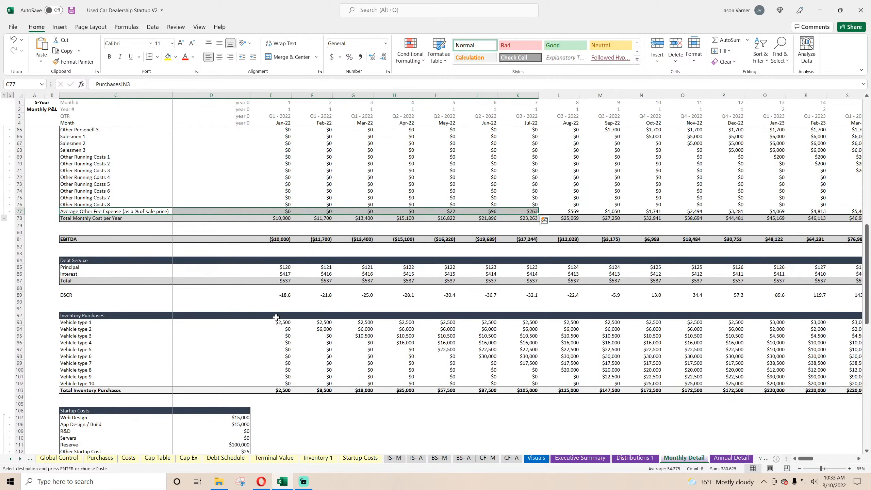
scroll(277, 317, "up", 4)
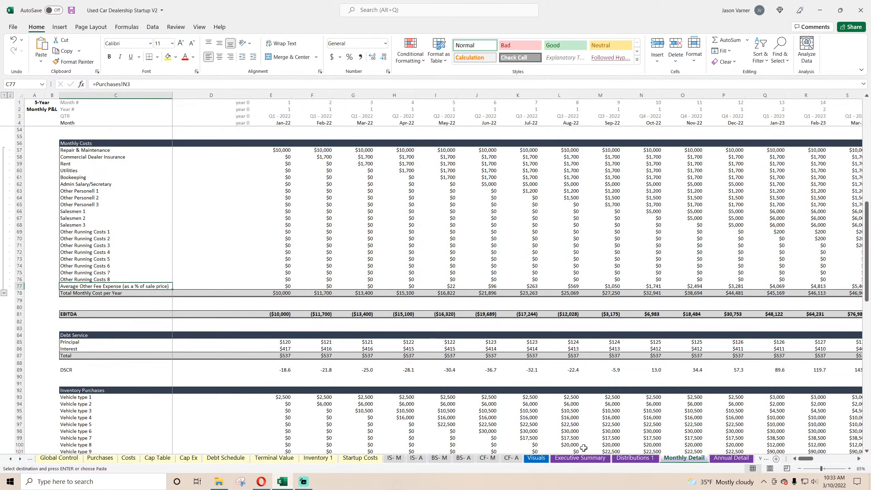
left_click(579, 458)
left_click(194, 397)
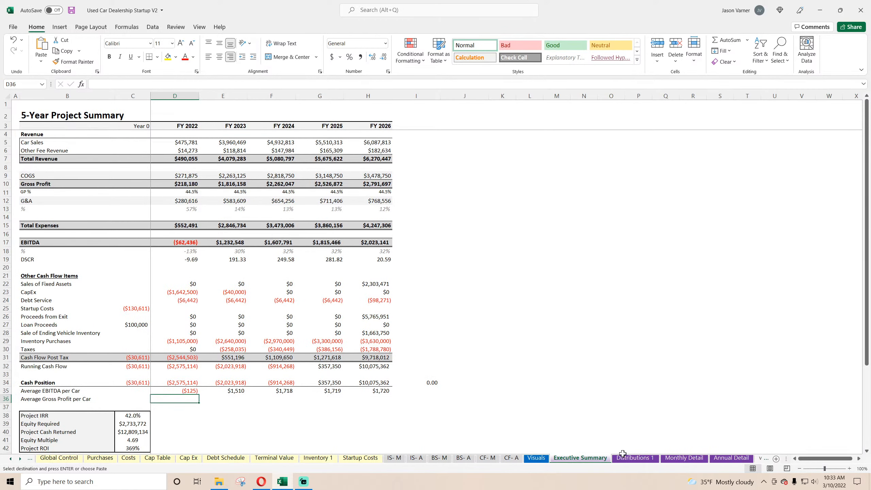
left_click(673, 458)
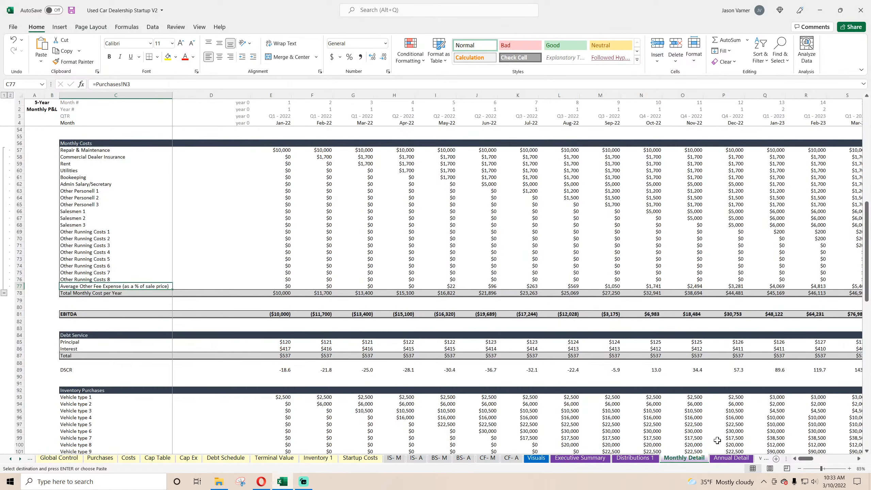
left_click(731, 457)
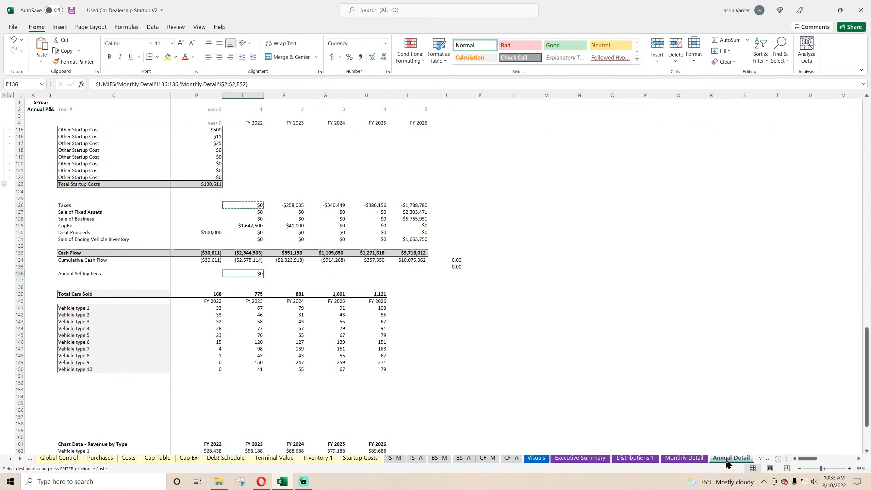
Change the sum range in E136 to row 77 of Monthly Detail and fill the formula across to FY 2026.
left_click(168, 84)
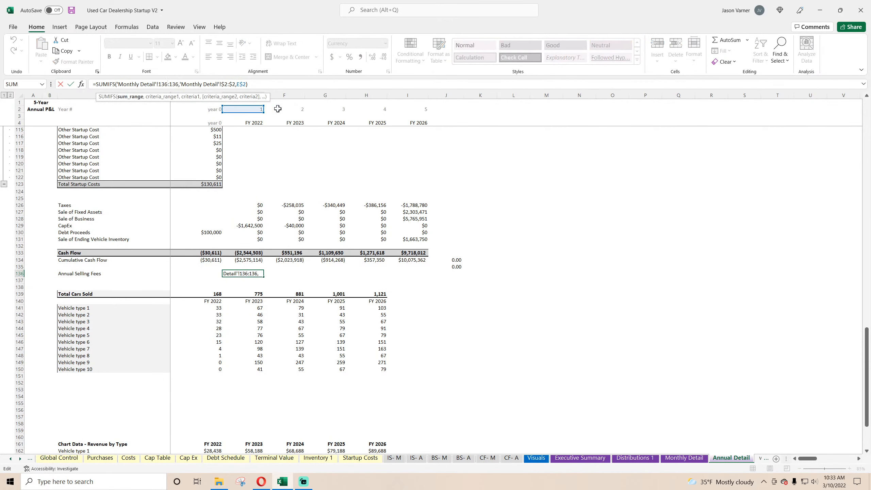
key("Delete")
key("Delete")
key("Delete")
type("77")
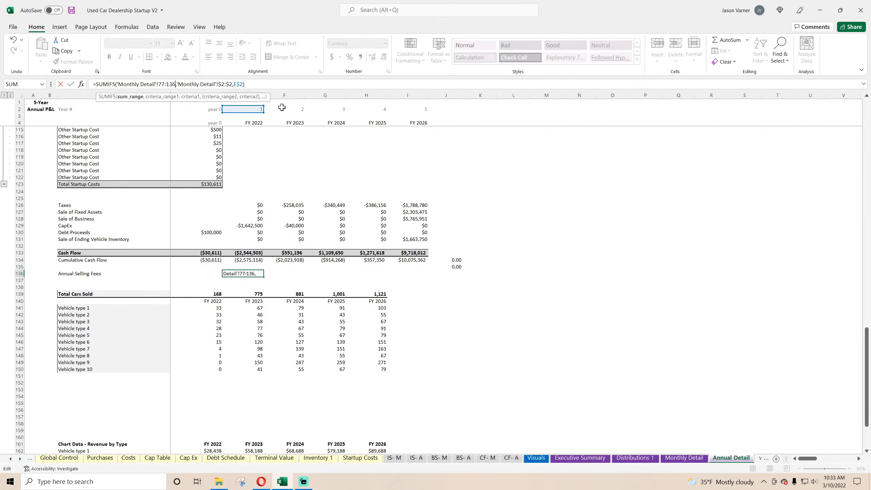
key("Return")
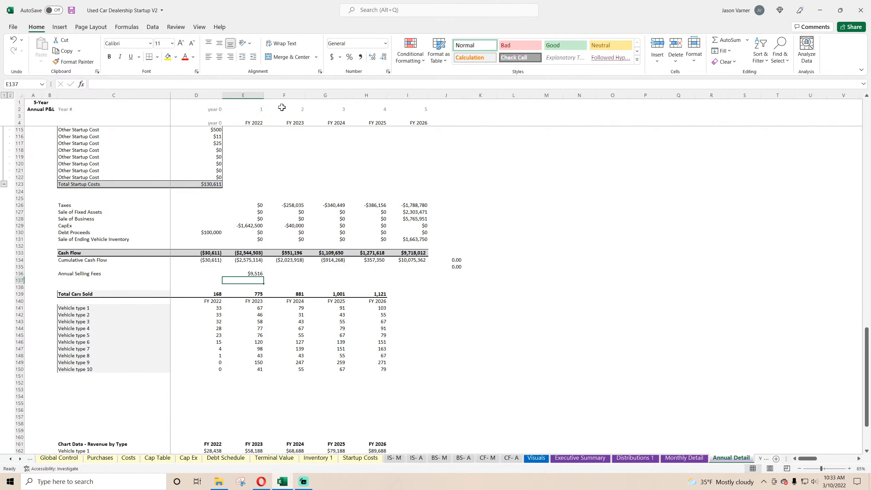
left_click(244, 274)
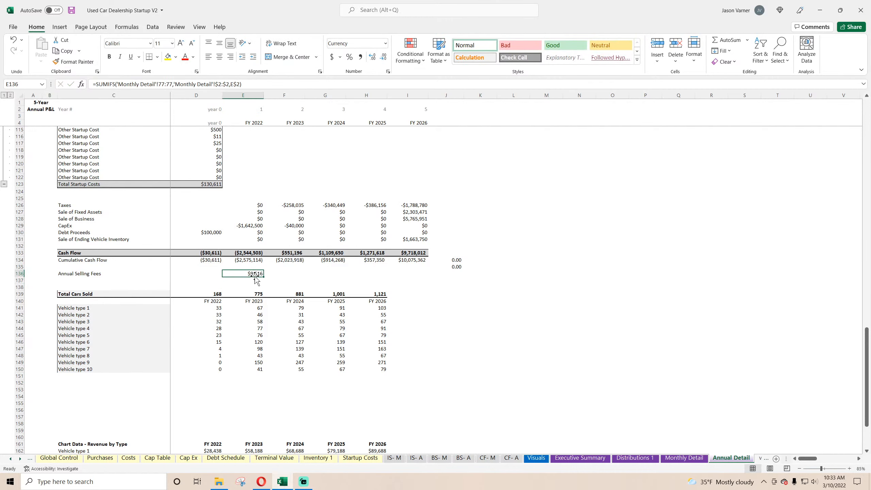
left_click_drag(263, 277, 428, 277)
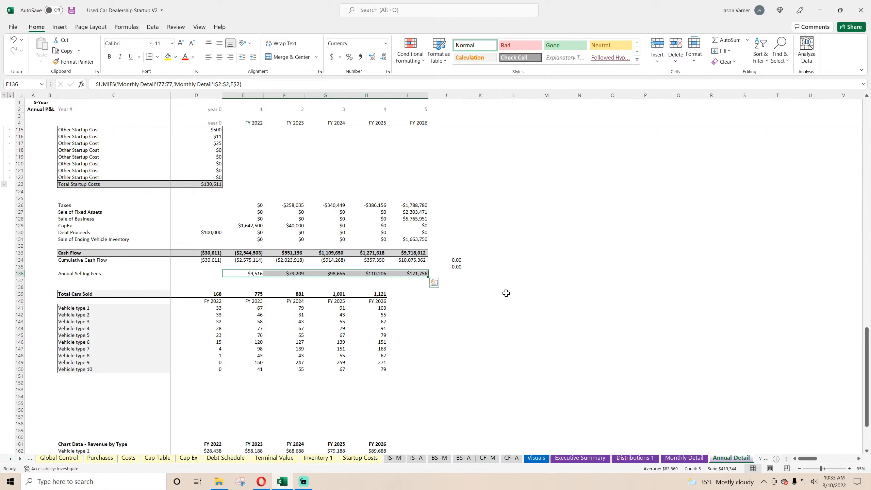
In cell D36 of the Executive Summary sheet, subtract the FY 2022 Annual Selling Fees from Gross Profit with =D10-'Annual Detail'!E136.
left_click(584, 458)
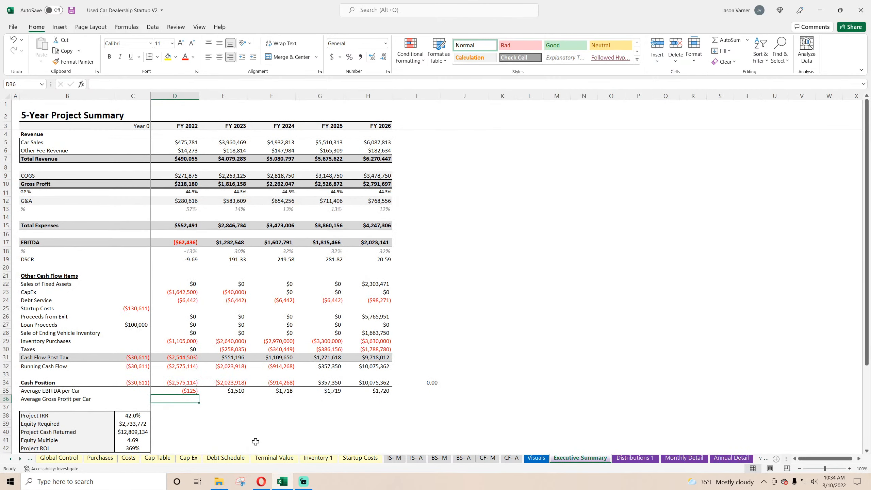
left_click(62, 399)
left_click(186, 399)
type("=")
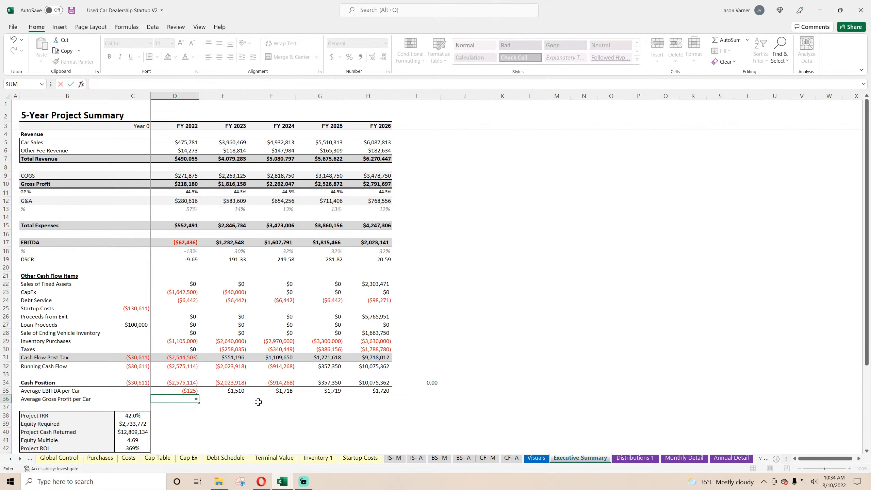
left_click(184, 184)
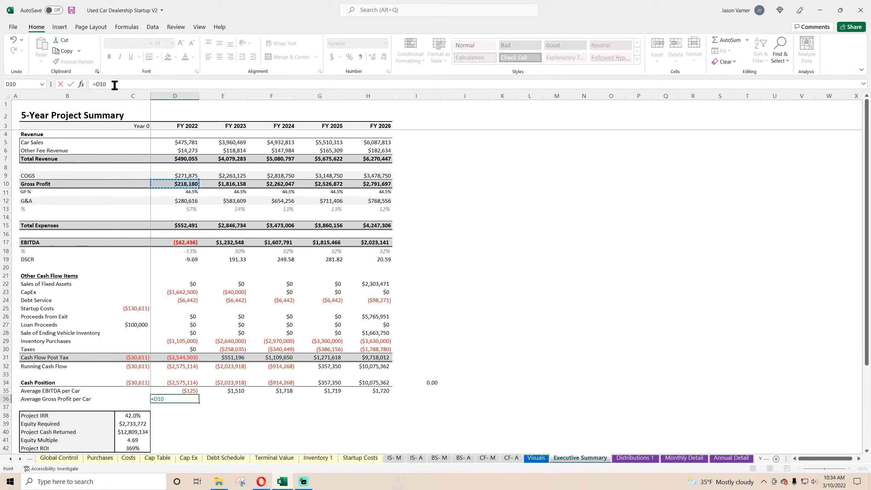
left_click(160, 87)
left_click(731, 458)
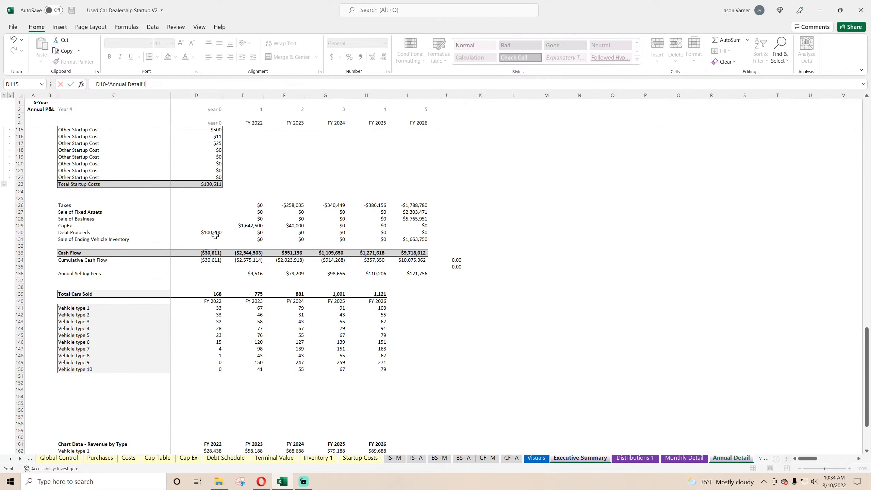
left_click(252, 274)
key("Return")
Parenthesize the subtraction in D36 and divide it by the FY 2022 Total Vehicle Sales Count in 'Annual Detail'!E17.
left_click(186, 399)
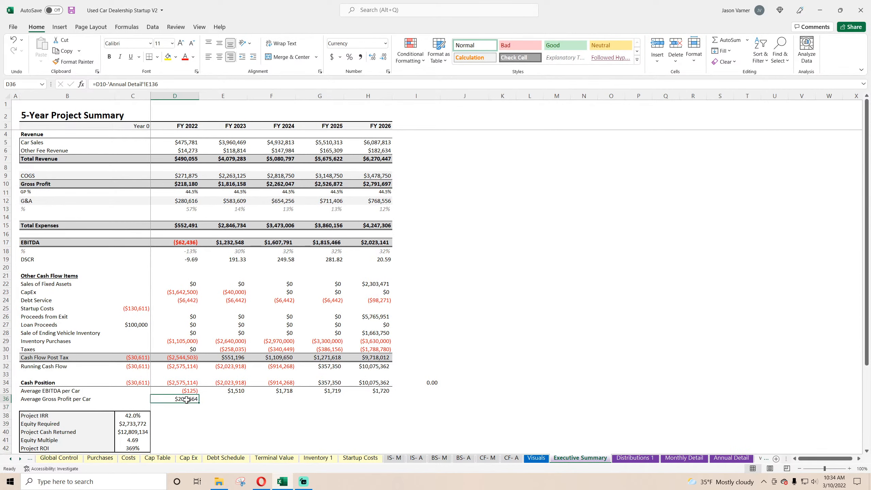
left_click(96, 83)
type("(")
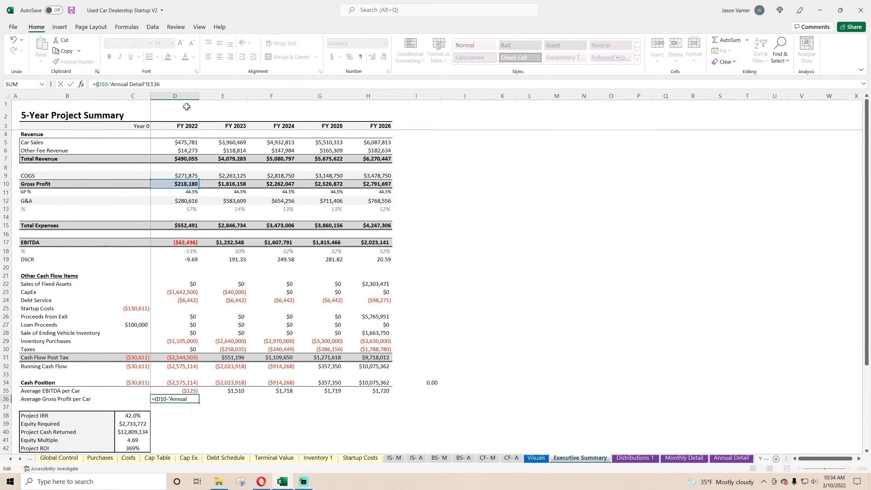
left_click(189, 83)
type(")/")
left_click(731, 457)
scroll(276, 246, "up", 20)
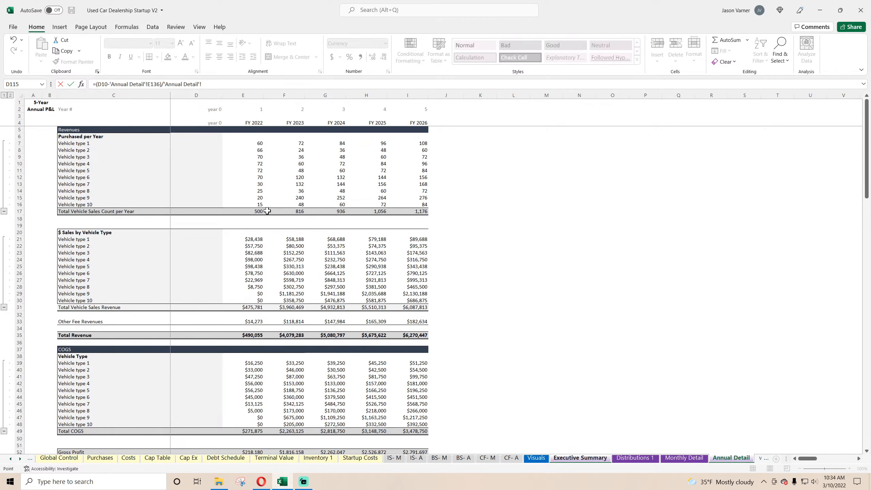
left_click(256, 211)
key("Return")
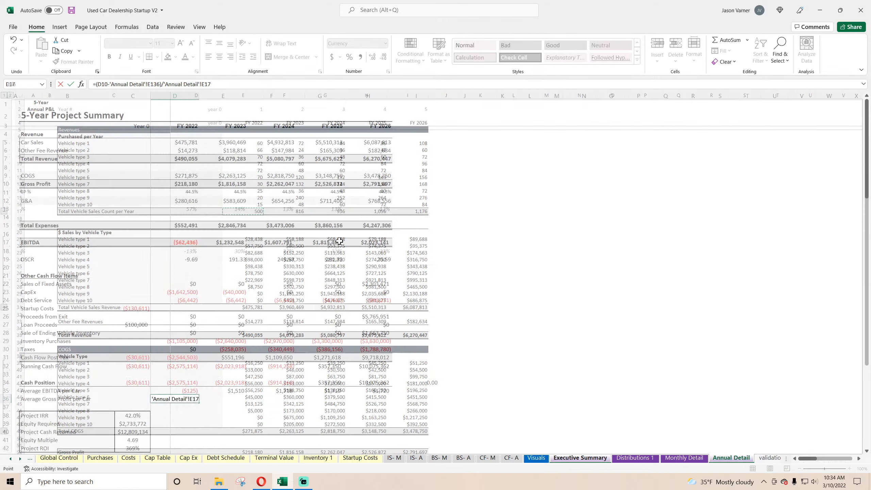
Fill the Average Gross Profit per Car formula from D36 across to FY 2026 in column H.
left_click(191, 399)
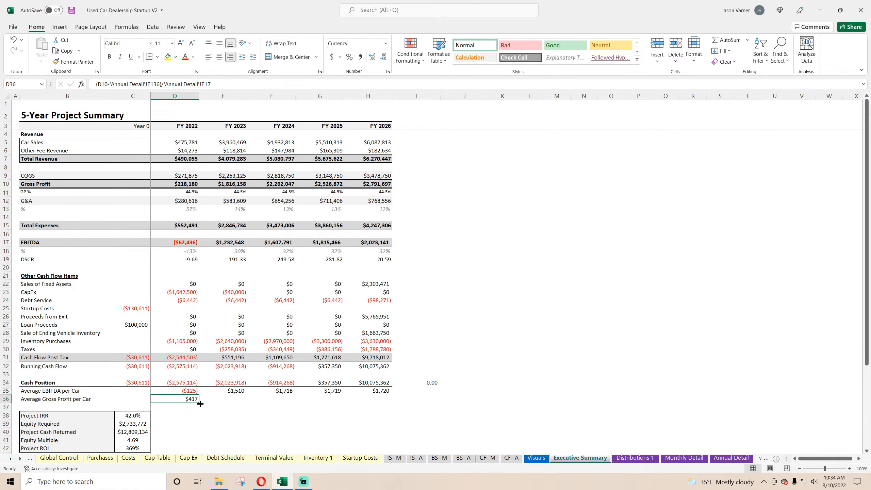
mouse_move(200, 403)
left_mouse_down()
mouse_move(391, 403)
mouse_move(185, 400)
left_mouse_up()
left_click(253, 432)
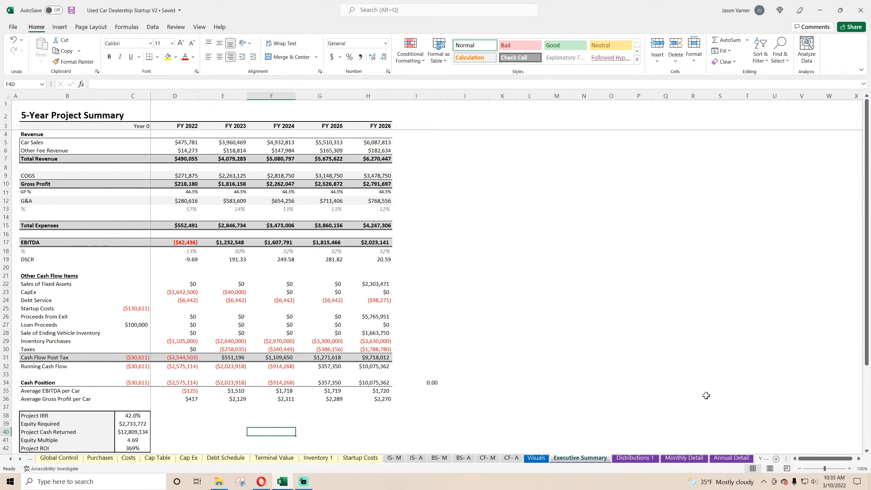
Examine the vehicle sales, Other Fee Revenues, COGS and Average Other Fee Expense rows on the Annual Detail sheet.
left_click(731, 457)
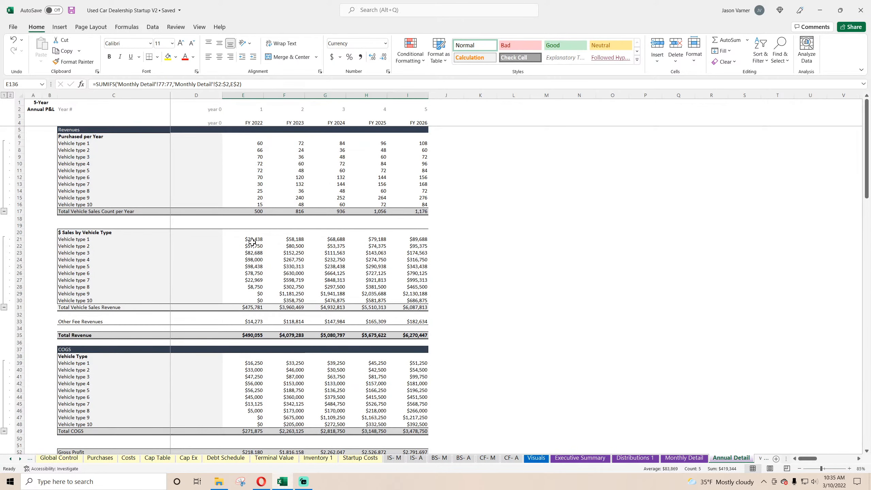
left_click_drag(253, 240, 333, 280)
left_click(107, 323)
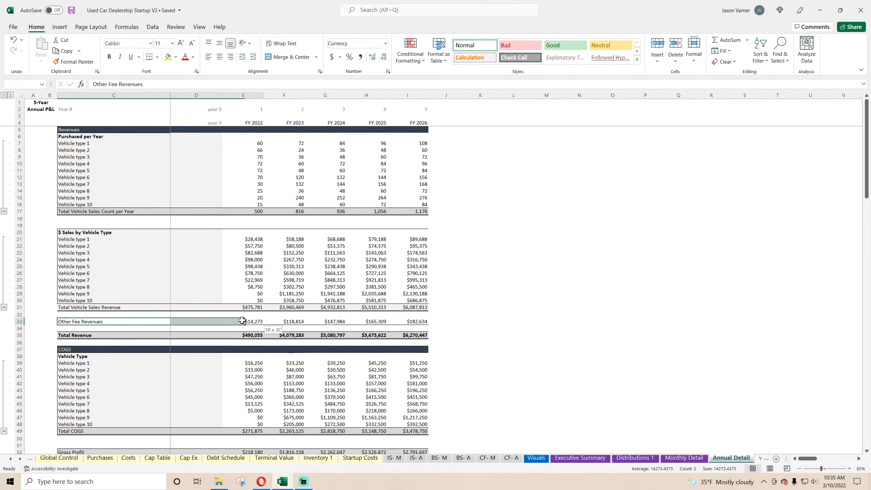
left_click_drag(106, 240, 180, 278)
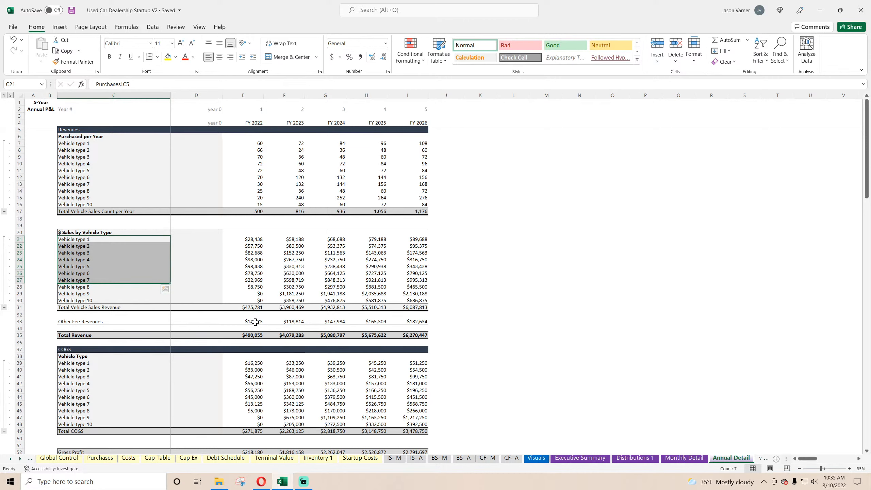
scroll(255, 322, "down", 4)
left_click_drag(254, 288, 258, 349)
scroll(246, 321, "down", 11)
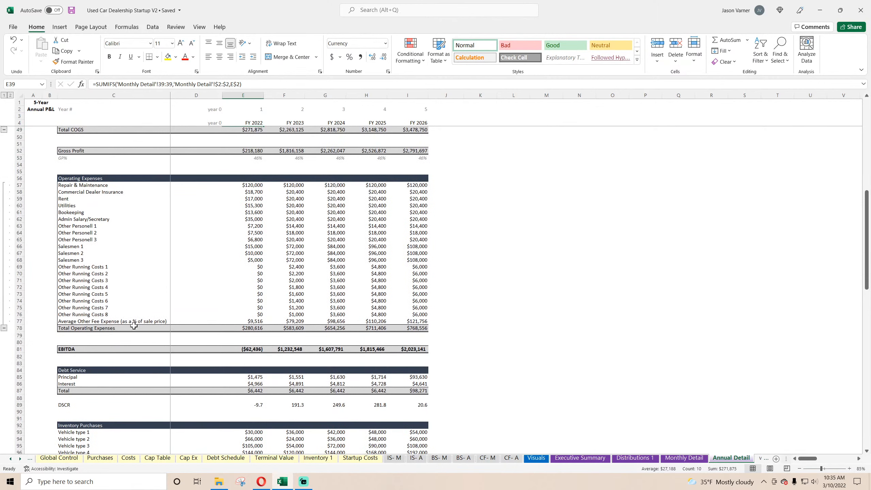
left_click(104, 321)
left_click(247, 322)
scroll(248, 321, "up", 11)
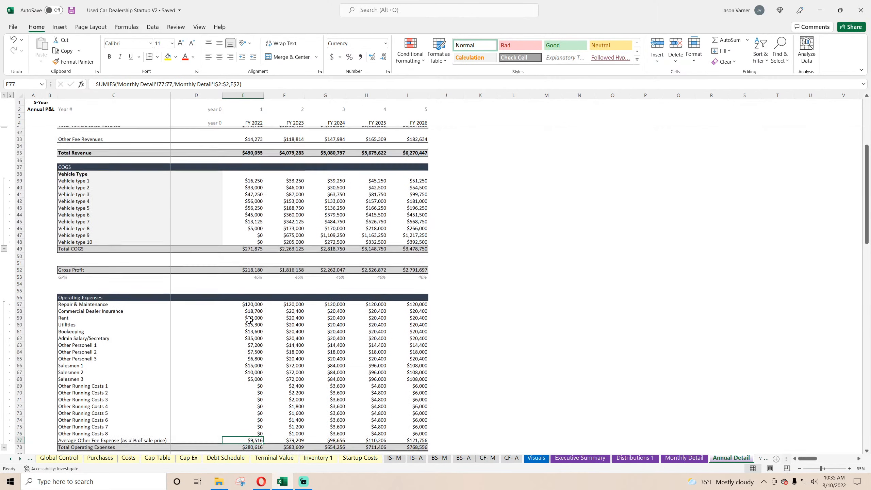
left_click_drag(92, 286, 96, 342)
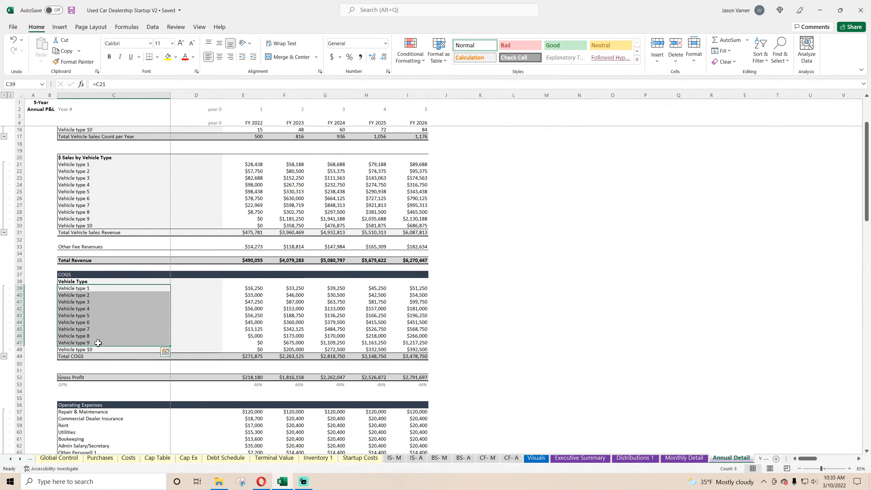
On the Visuals sheet, save the workbook and set the Average Gross Profit per Vehicle chart's series name to 'Executive Summary'!B36.
left_click(535, 457)
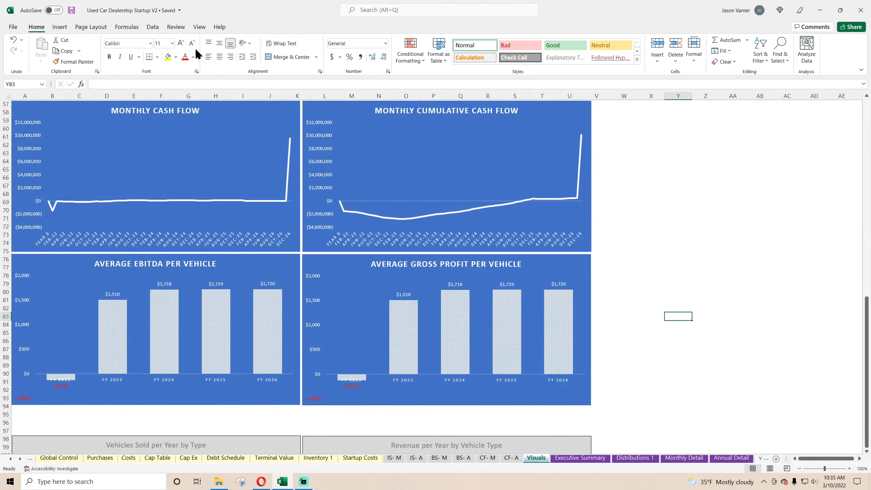
left_click(71, 12)
right_click(555, 278)
left_click(548, 271)
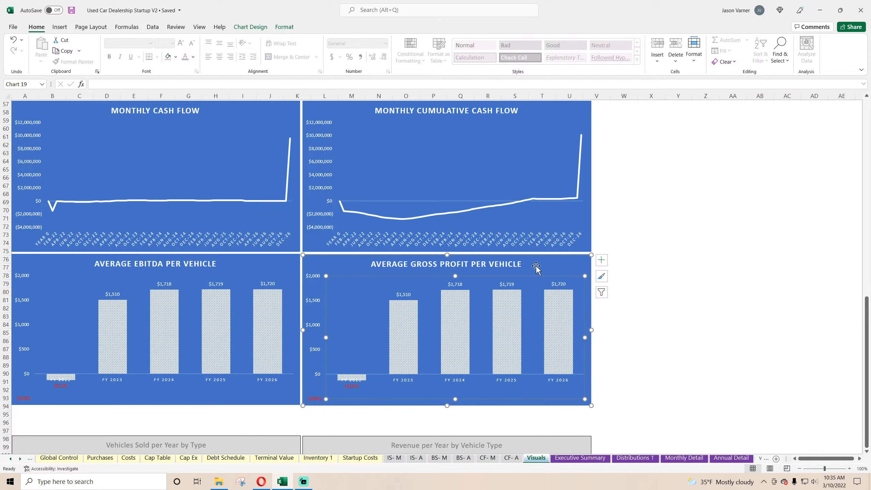
right_click(557, 269)
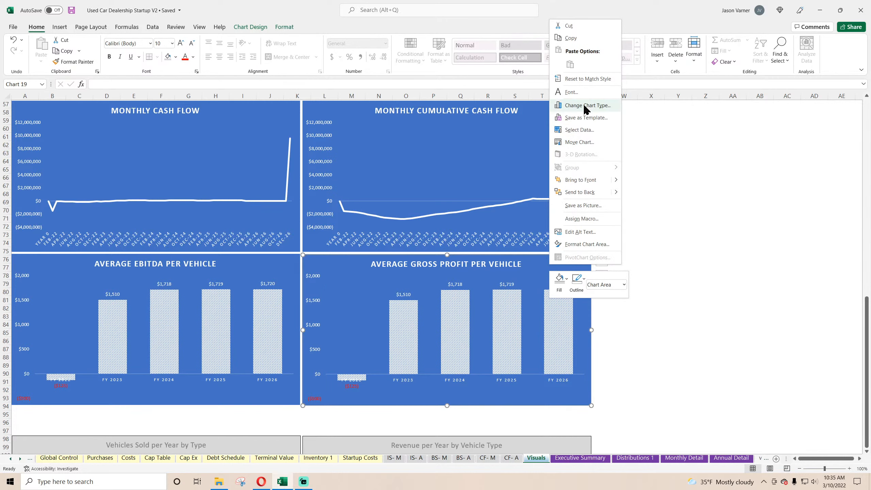
left_click(590, 133)
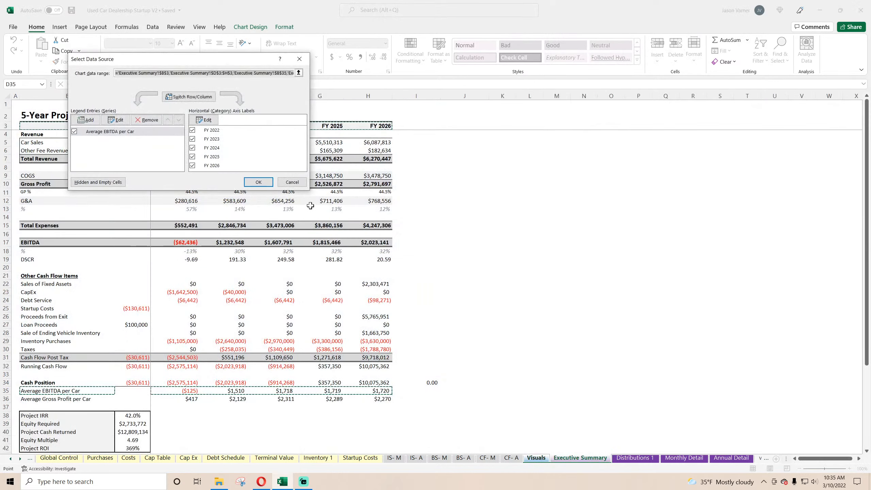
left_click(117, 120)
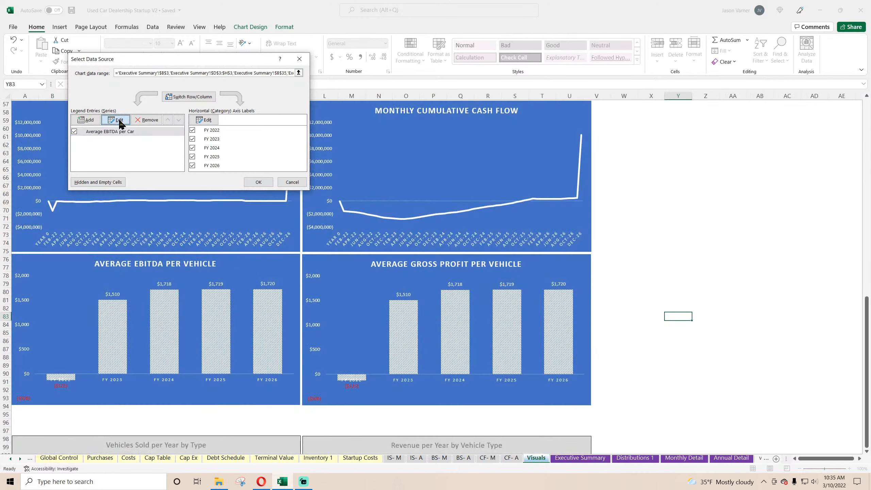
left_click(64, 397)
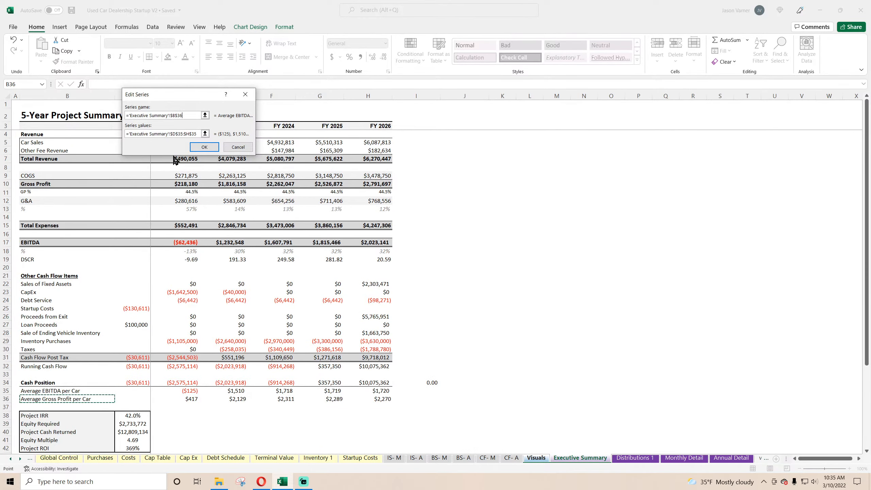
Replace that chart's series values with the Average Gross Profit range D36:H36 on the Executive Summary sheet and apply the data source.
left_click_drag(197, 134, 127, 133)
key("BackSpace")
left_click(188, 398)
left_click_drag(189, 399, 380, 400)
left_click(207, 147)
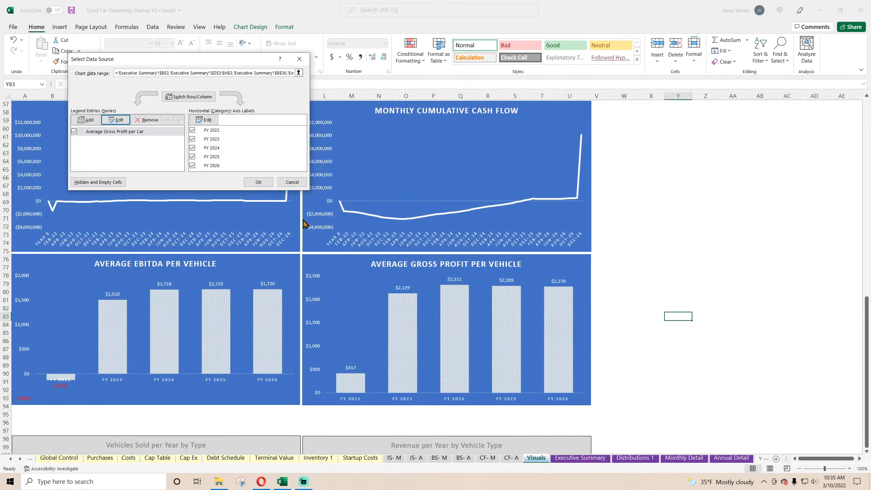
left_click(258, 182)
Reword the label in B36 of the Executive Summary sheet to "Average Gross Profit per Vehicle".
left_click(579, 458)
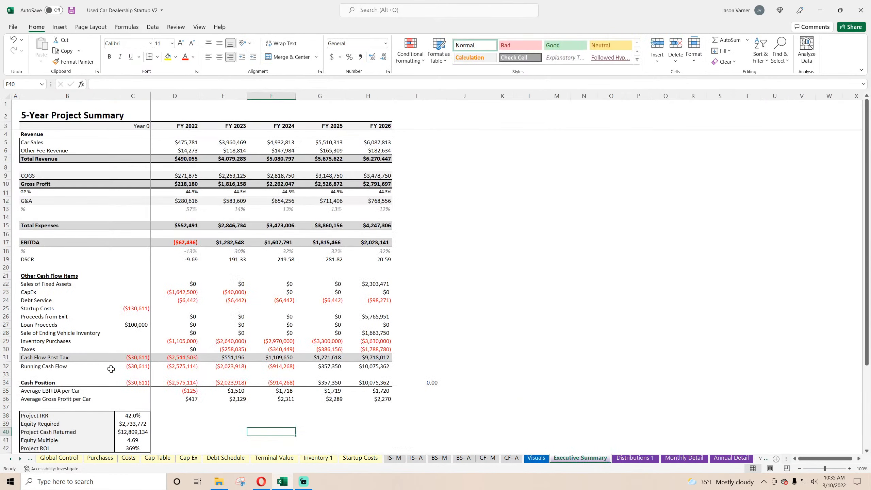
double_click(82, 398)
left_click_drag(82, 399, 121, 398)
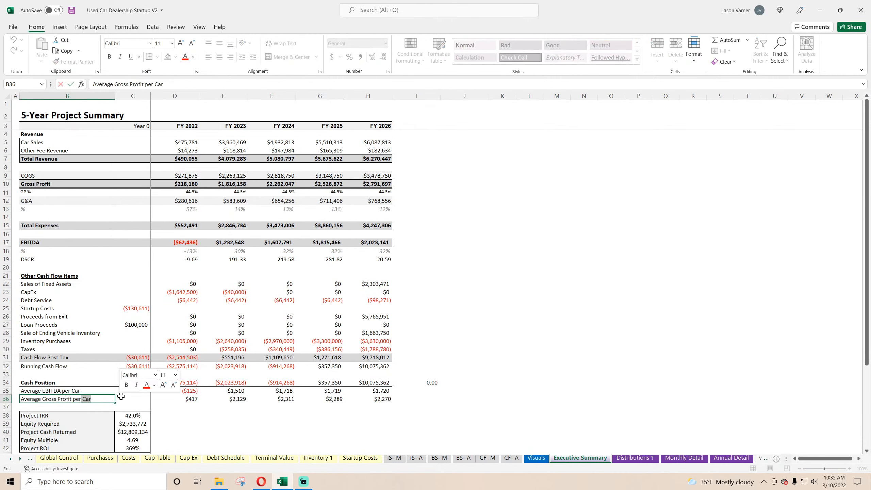
key("BackSpace")
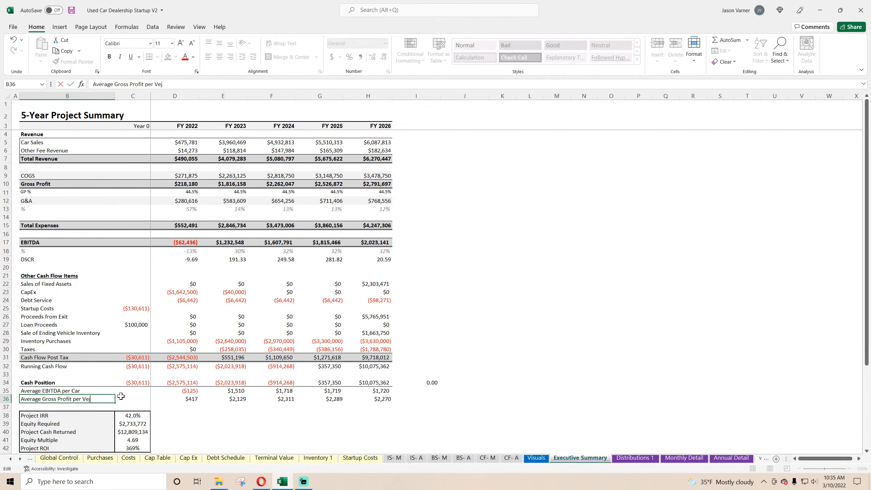
type("Vehicle")
Reword the label in B35 to "Average EBITDA per Vehicle" and save the workbook.
double_click(88, 390)
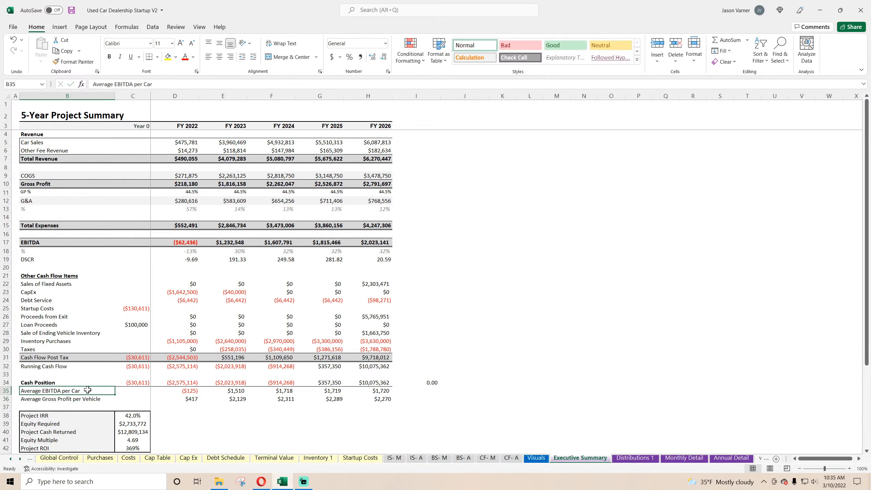
key("BackSpace")
type("Vehjio")
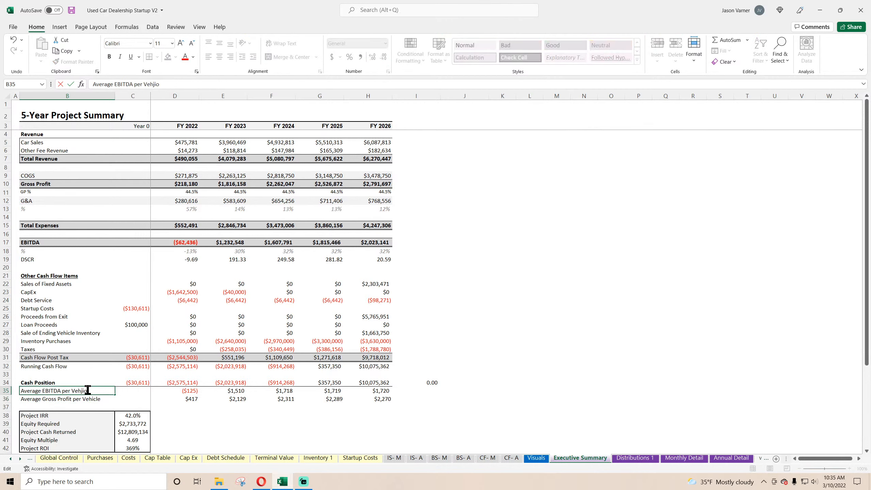
key("BackSpace")
key("BackSpace")
type("le")
key("Return")
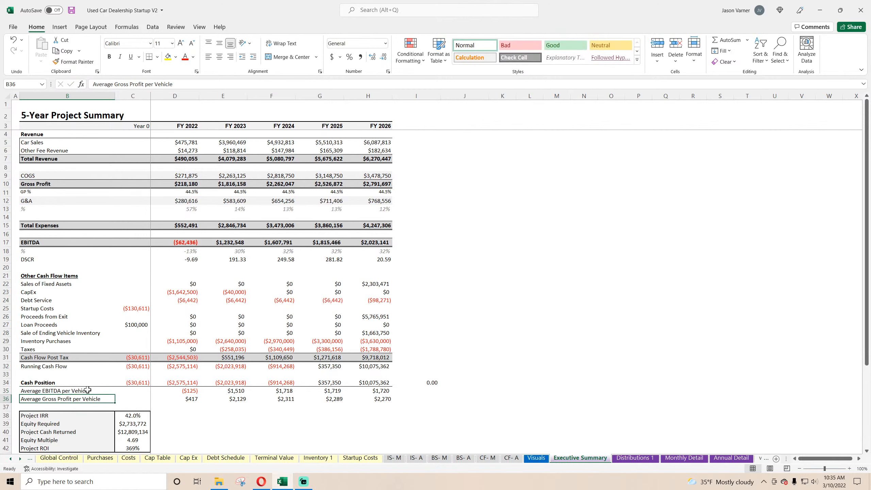
left_click(71, 11)
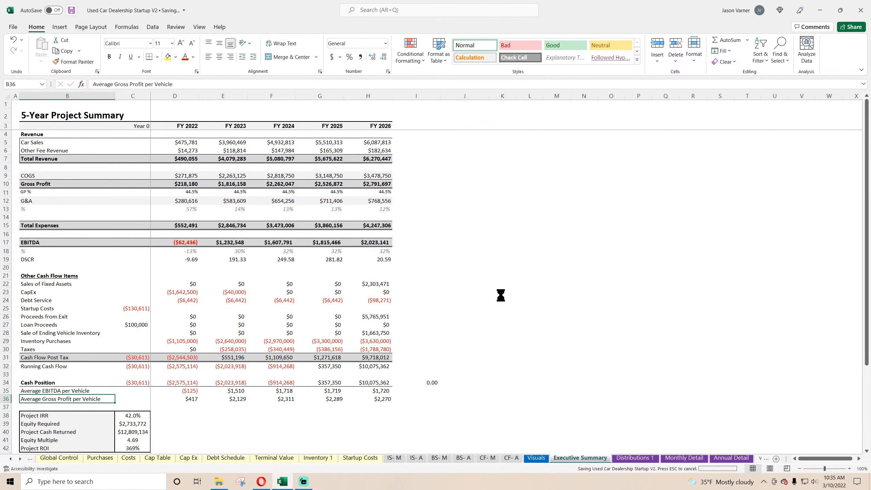
Review all charts on the Visuals sheet, from Annual Revenue to the per-vehicle averages, for duplicated content.
left_click(536, 457)
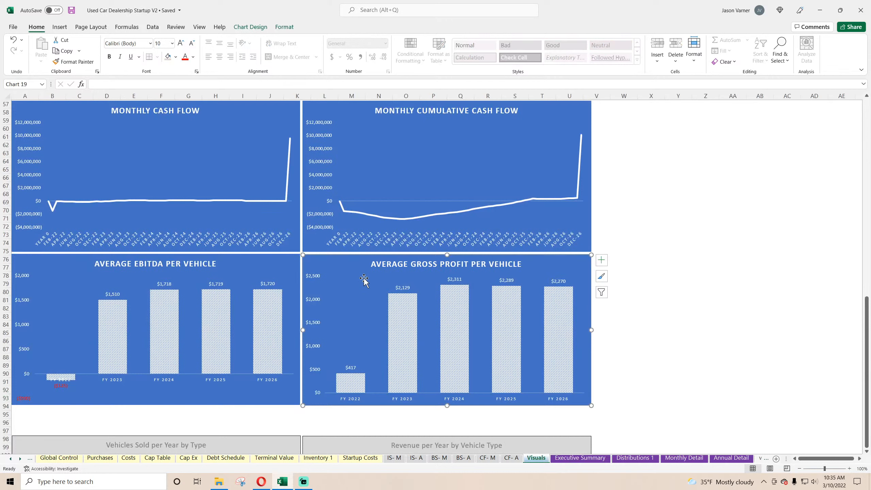
left_click(724, 322)
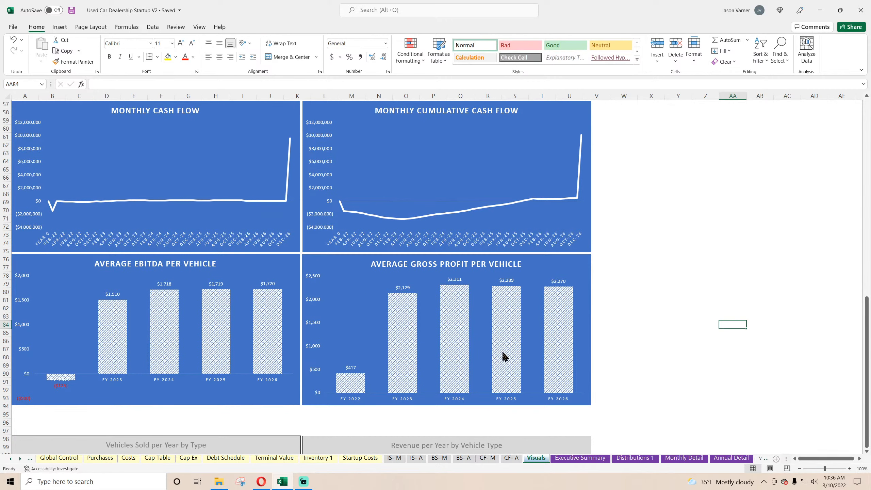
scroll(357, 328, "up", 4)
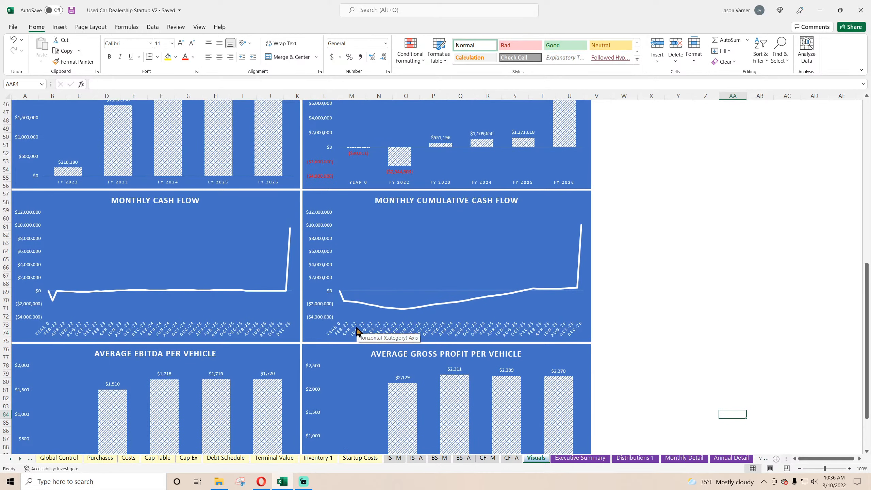
scroll(357, 328, "up", 3)
scroll(261, 317, "up", 12)
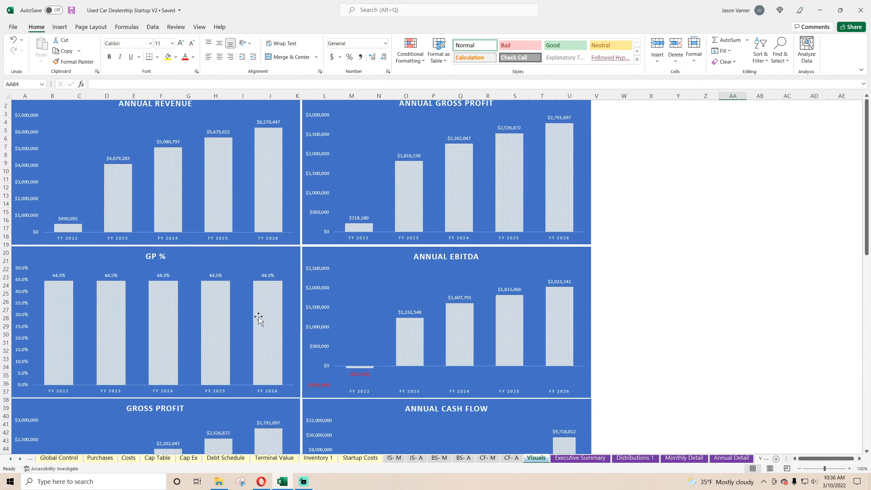
scroll(259, 318, "up", 1)
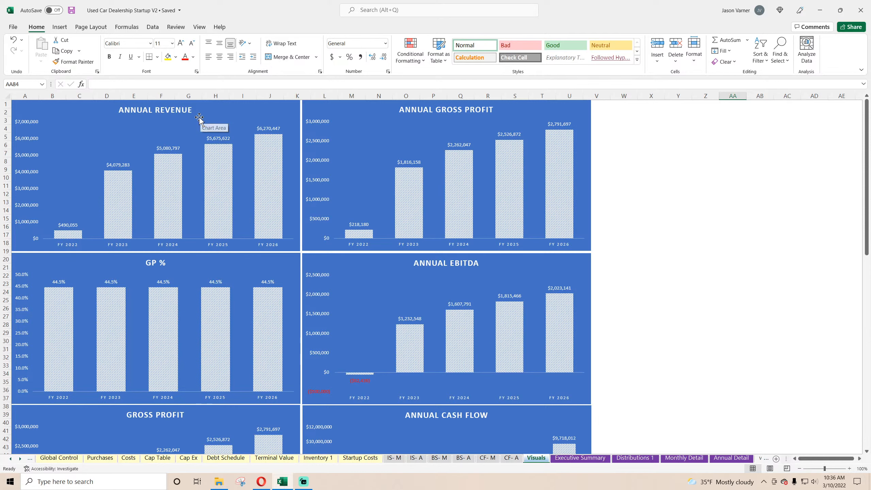
scroll(439, 165, "down", 4)
scroll(438, 165, "down", 4)
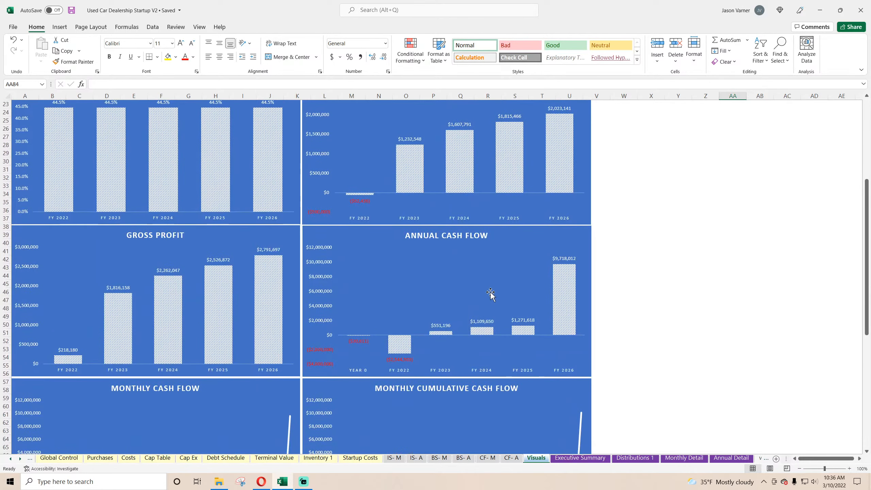
scroll(196, 288, "down", 4)
mouse_move(166, 203)
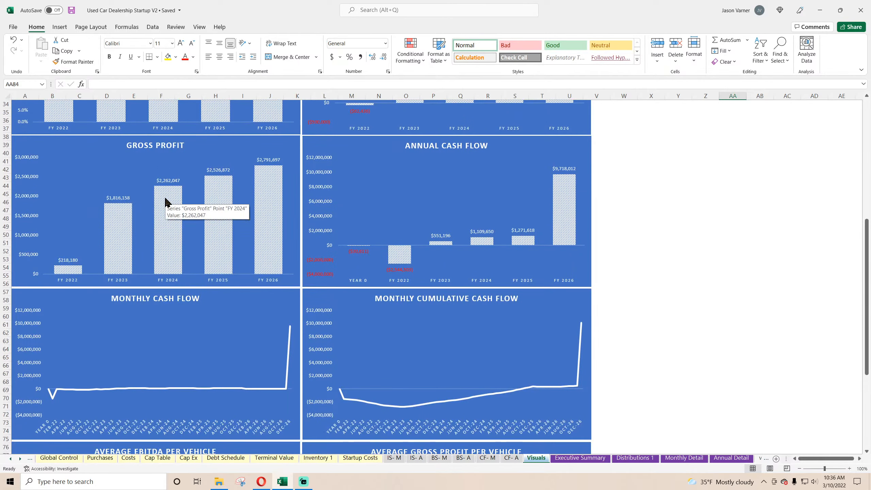
scroll(166, 206, "up", 11)
scroll(166, 211, "down", 12)
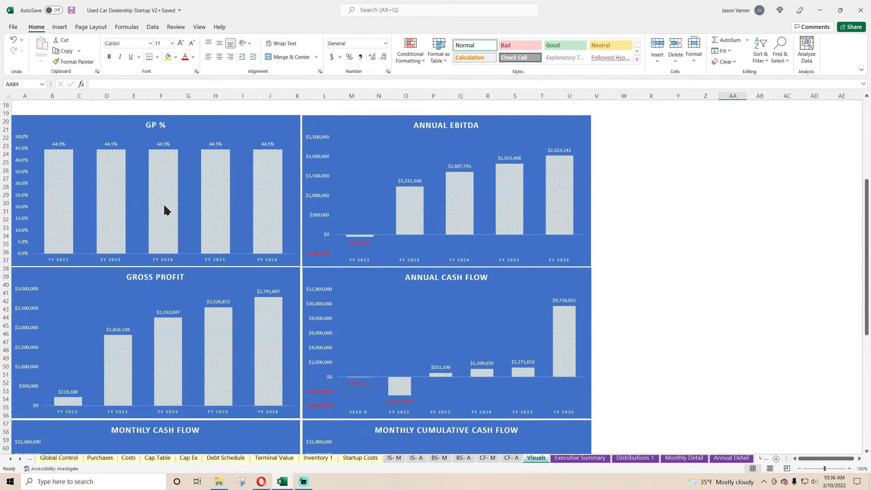
scroll(166, 210, "up", 9)
scroll(167, 210, "up", 4)
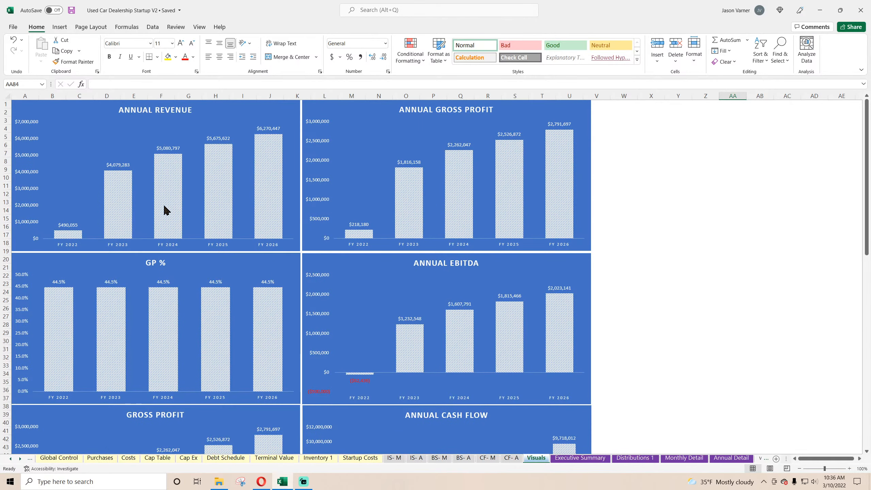
scroll(166, 210, "down", 4)
scroll(166, 211, "up", 4)
scroll(166, 211, "down", 8)
Compare the data sources of the Gross Profit chart below GP % and the Annual Gross Profit chart without changing either.
left_click(103, 250)
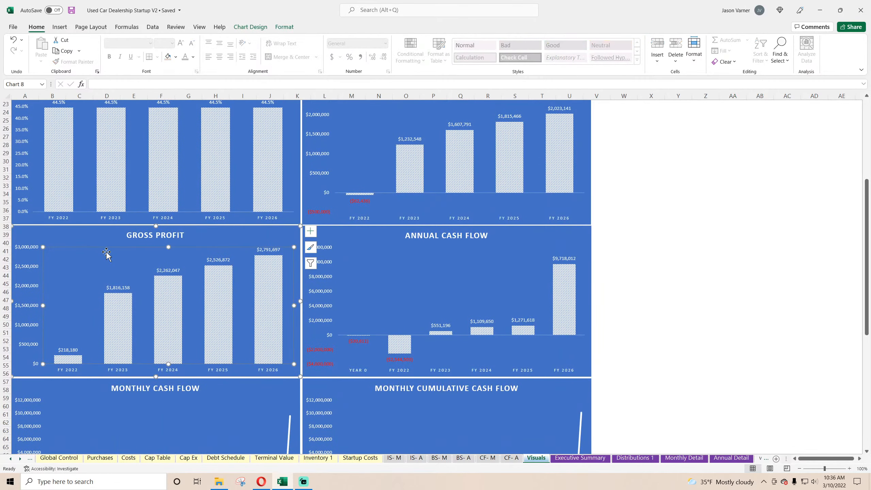
right_click(107, 249)
left_click(147, 304)
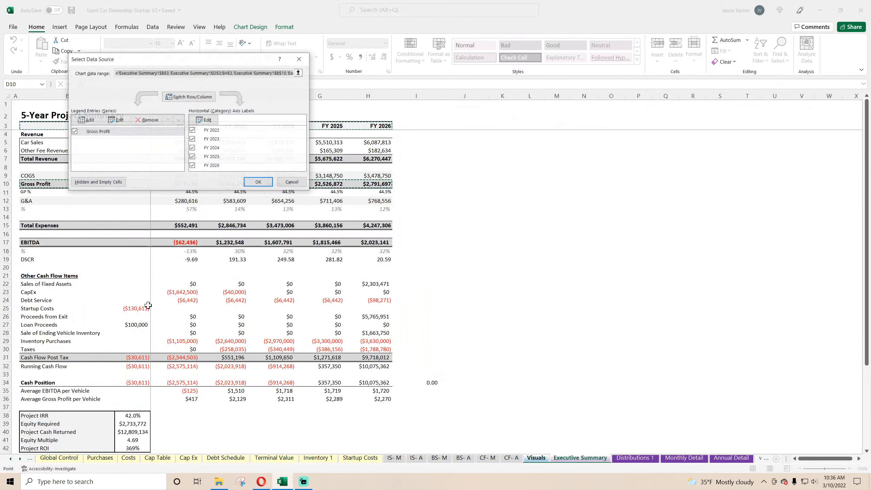
left_click(292, 182)
scroll(399, 282, "up", 7)
right_click(414, 135)
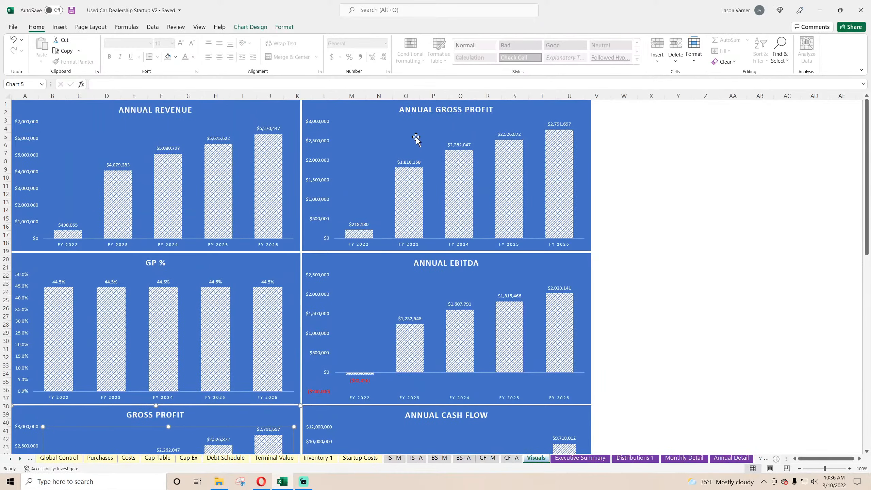
left_click(452, 193)
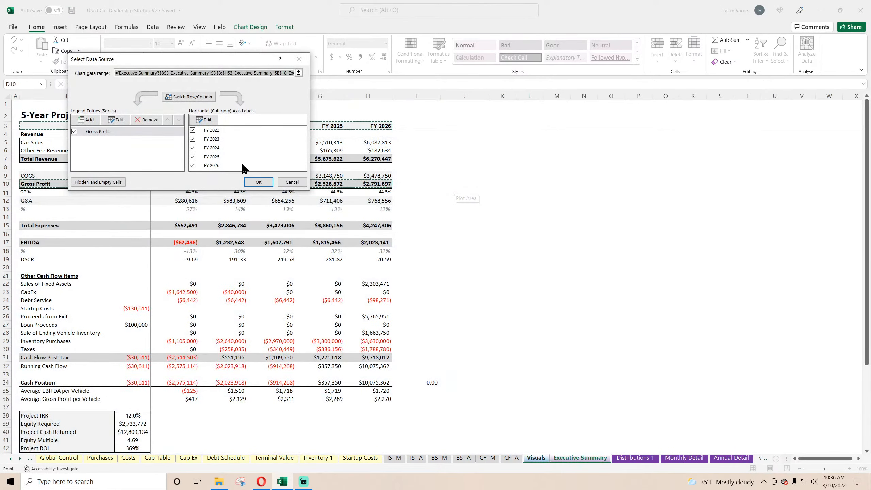
left_click(130, 132)
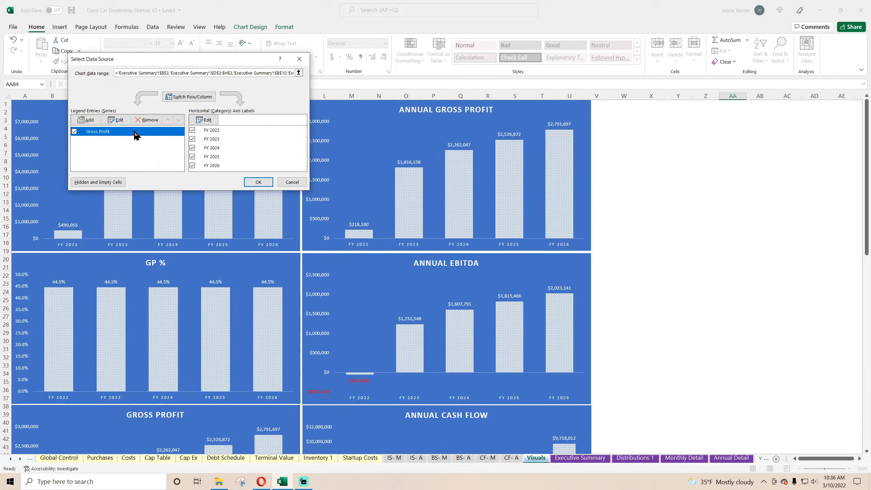
left_click(115, 120)
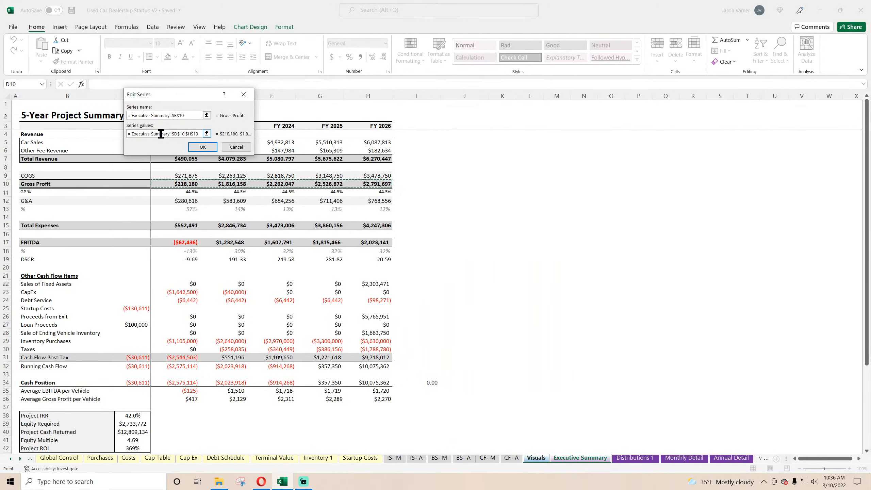
left_click(234, 147)
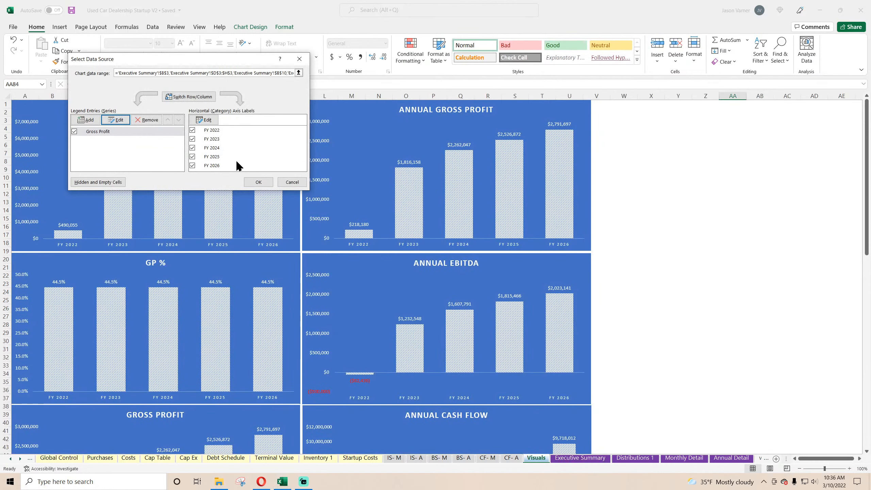
left_click(284, 182)
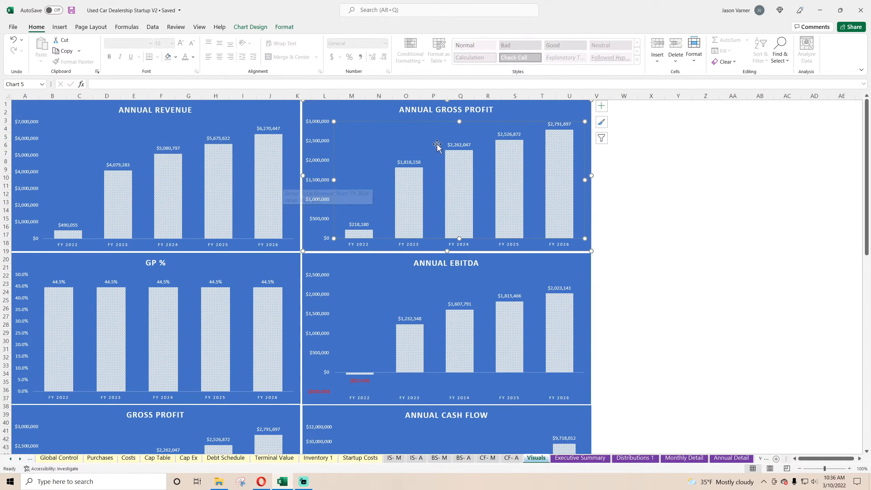
left_click(785, 250)
Open the data source of the Gross Profit chart below GP % and remove its Gross Profit series.
scroll(703, 288, "down", 7)
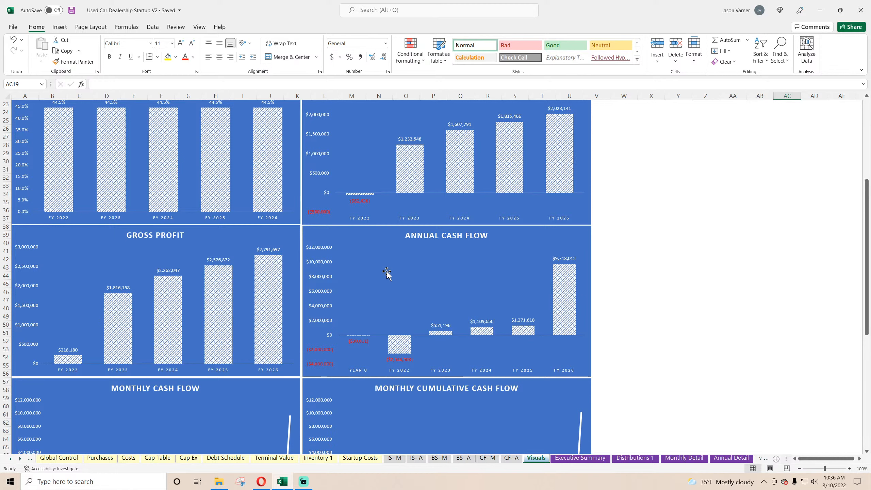
right_click(208, 240)
left_click(249, 333)
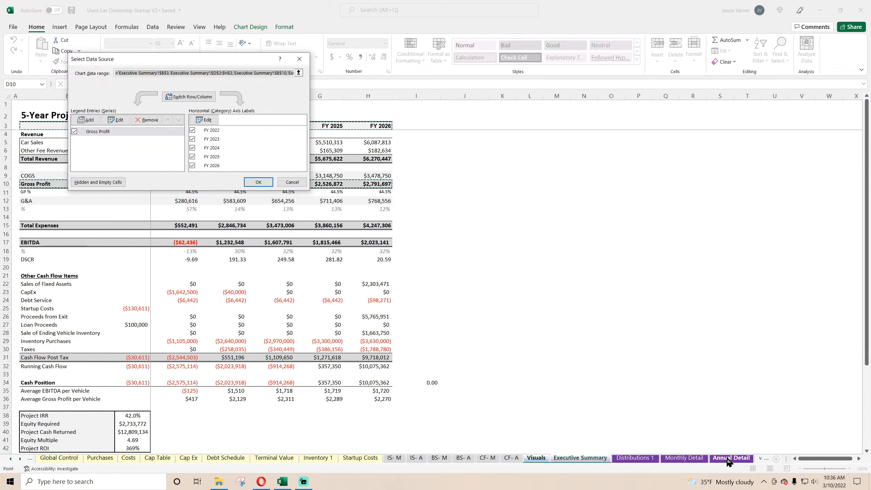
left_click(713, 459)
scroll(231, 274, "up", 4)
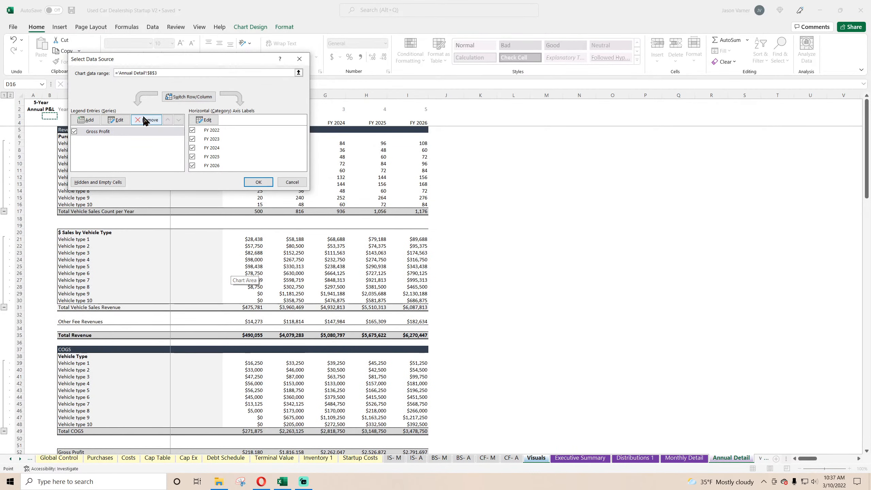
left_click(120, 121)
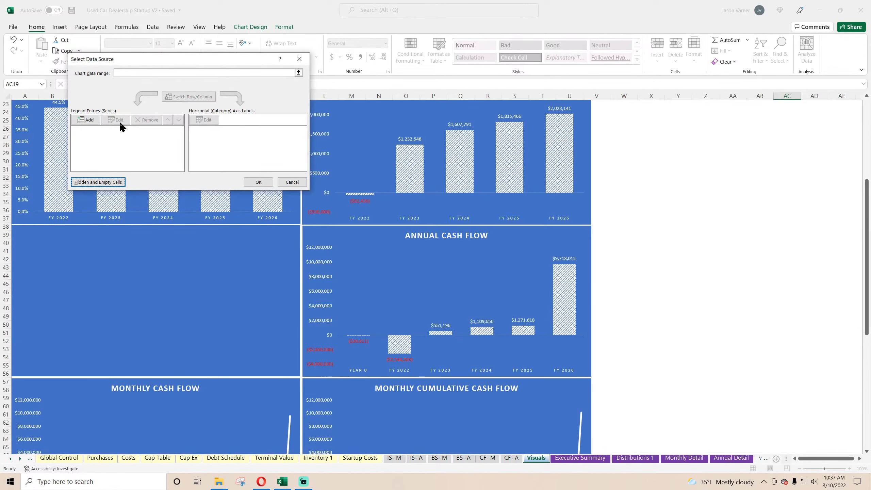
Add a series to the emptied chart using Annual Detail C17, Total Vehicle Sales Count per Year, as its name and E17:I17 as its values.
left_click(127, 72)
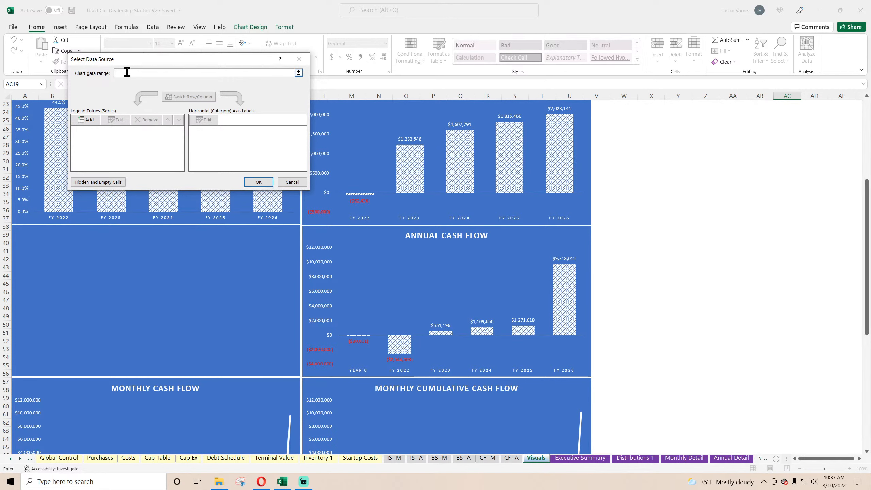
left_click(89, 120)
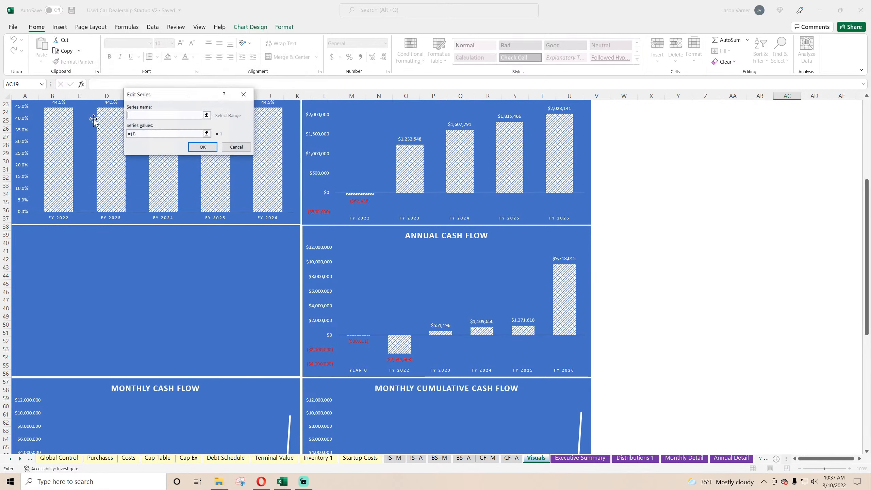
left_click(731, 457)
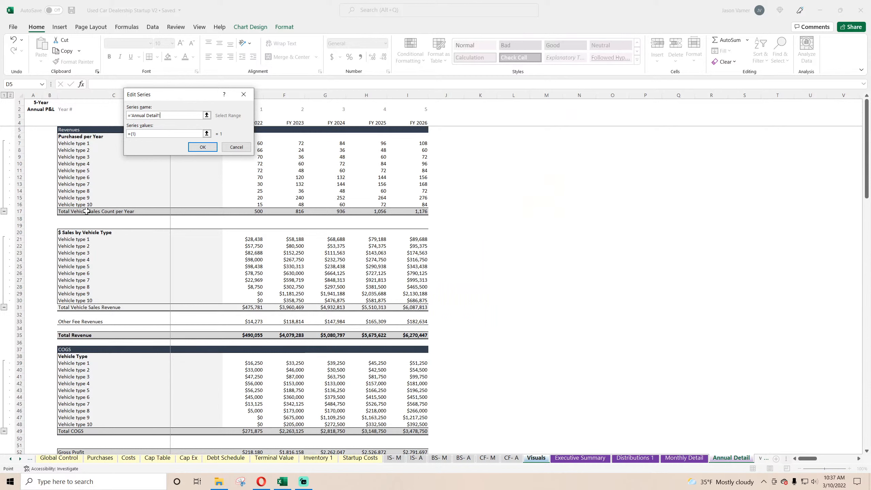
left_click(86, 211)
double_click(146, 132)
key("BackSpace")
left_click_drag(257, 212, 425, 212)
left_click(202, 147)
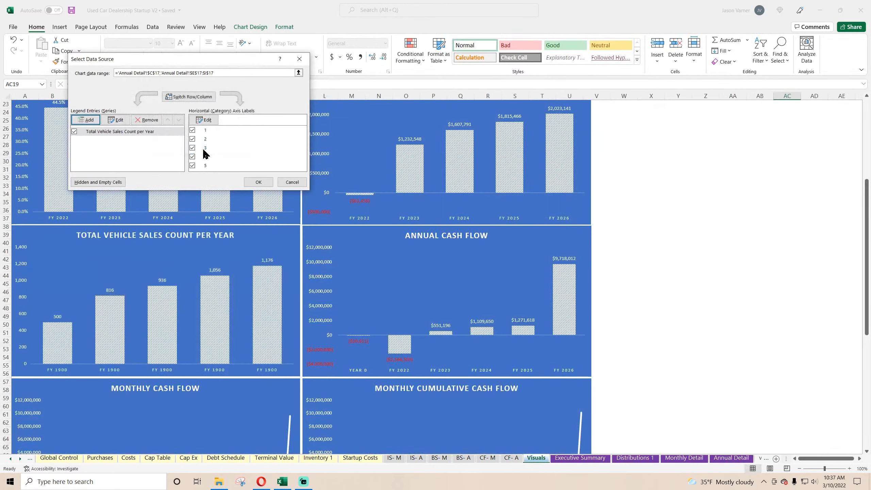
Set the chart's horizontal axis labels to the fiscal years in Annual Detail E4:I4 and accept the new data source.
left_click(205, 119)
left_click(731, 458)
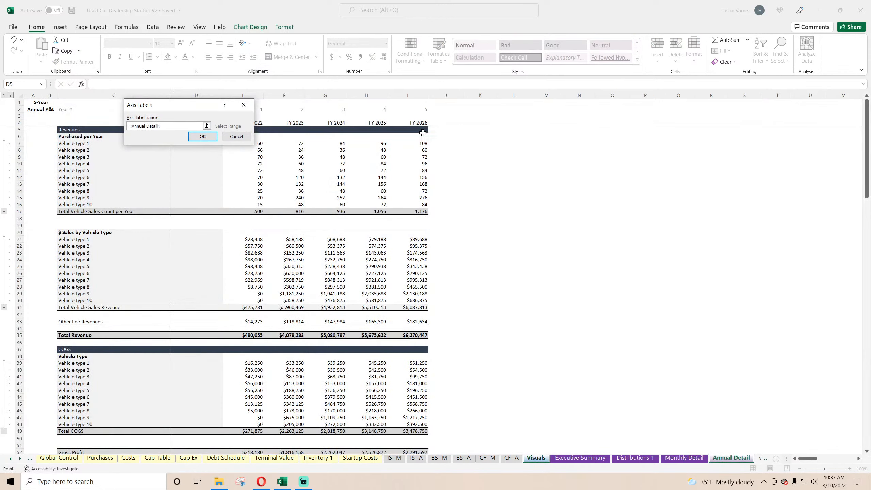
left_click_drag(422, 123, 244, 122)
left_click(202, 136)
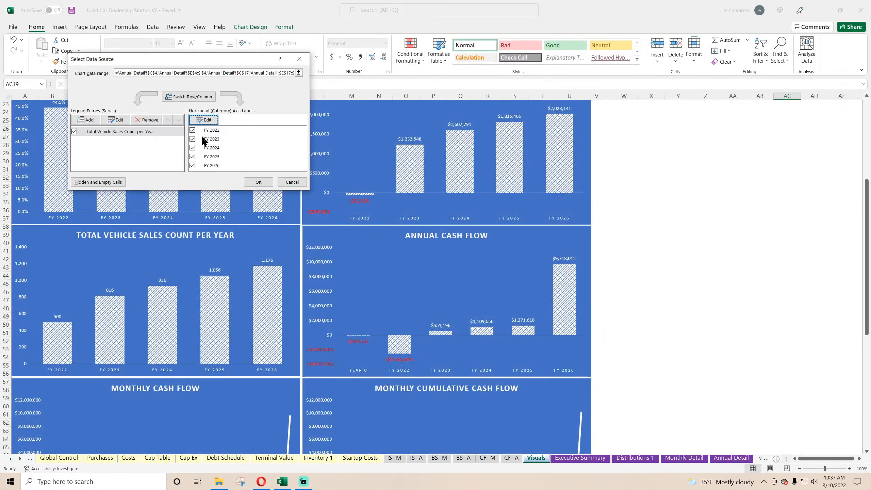
left_click(258, 182)
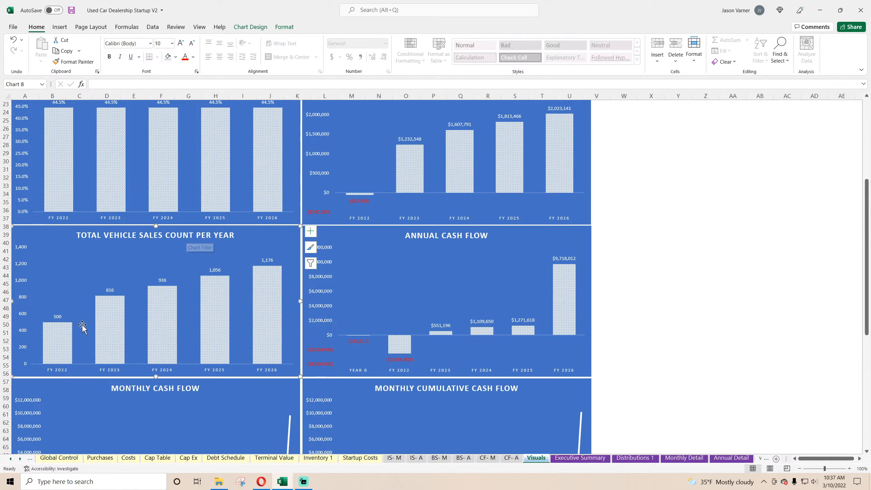
left_click(730, 338)
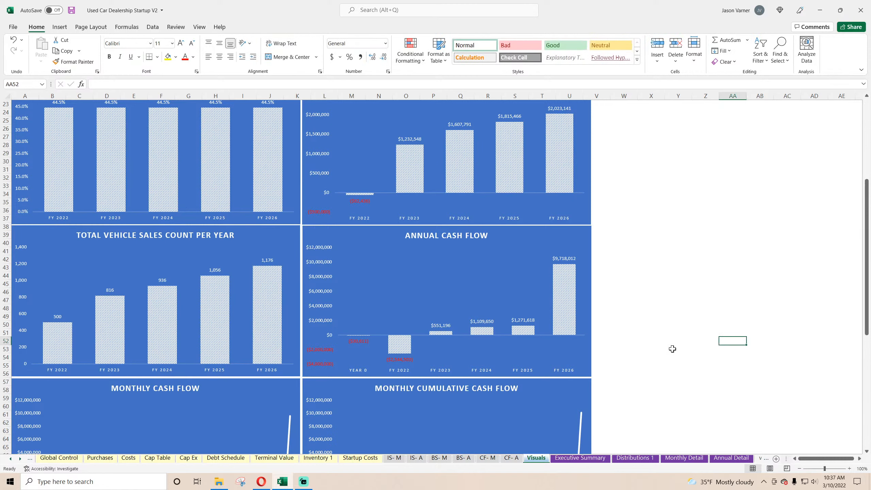
Check the Total Vehicle Sales Count per Year chart alongside its neighbouring charts and save the workbook.
scroll(672, 349, "down", 9)
scroll(672, 349, "up", 16)
scroll(672, 349, "down", 2)
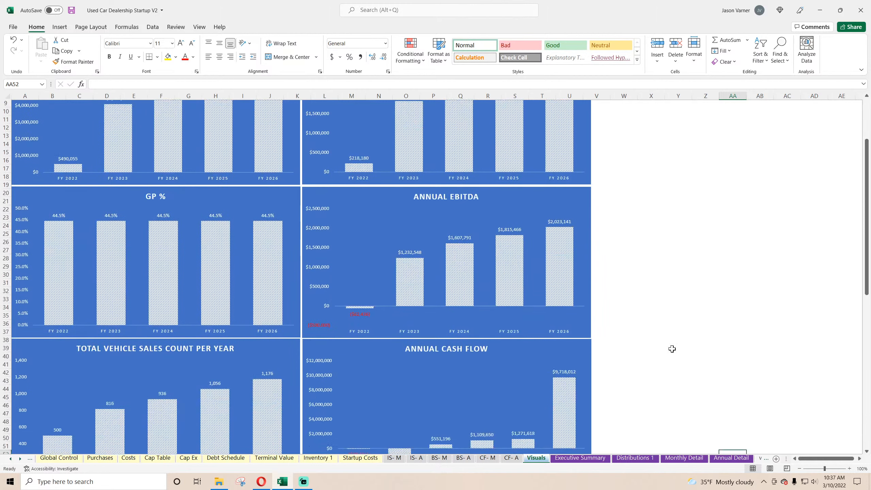
scroll(672, 349, "down", 5)
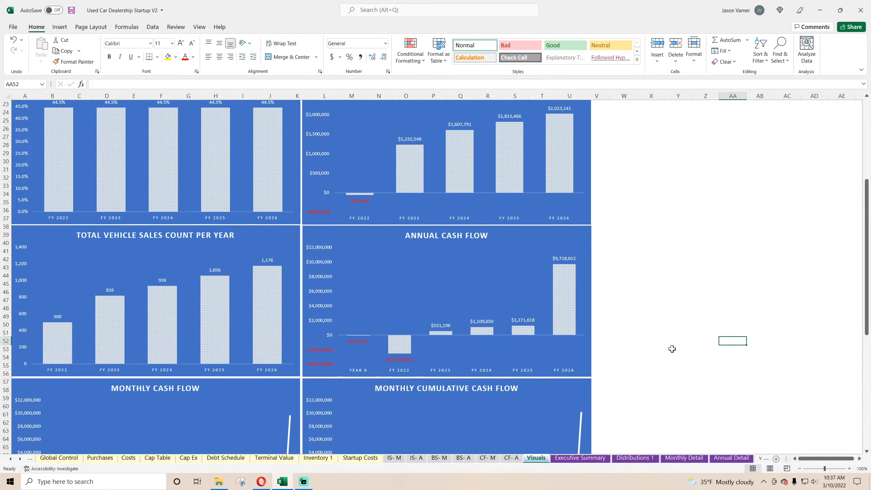
scroll(672, 349, "down", 4)
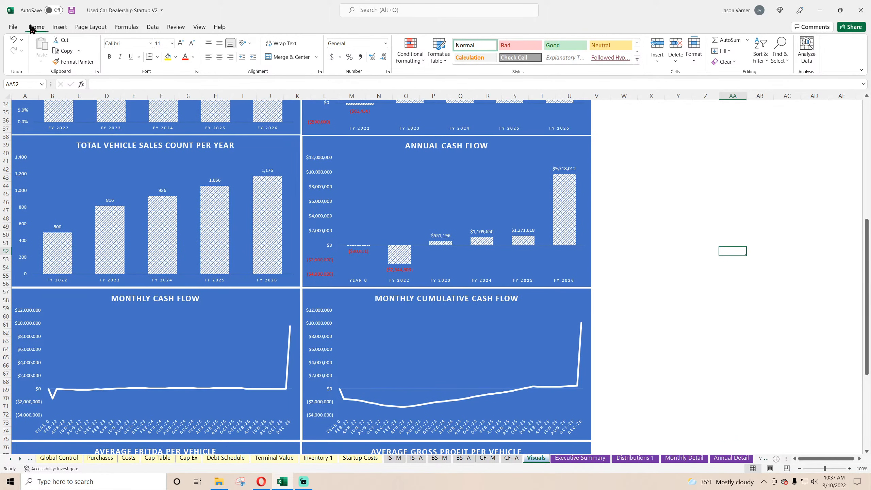
left_click(71, 10)
Delete three blank rows starting at row 95, between the per-vehicle average charts and the grey vehicle-type charts.
scroll(213, 309, "down", 7)
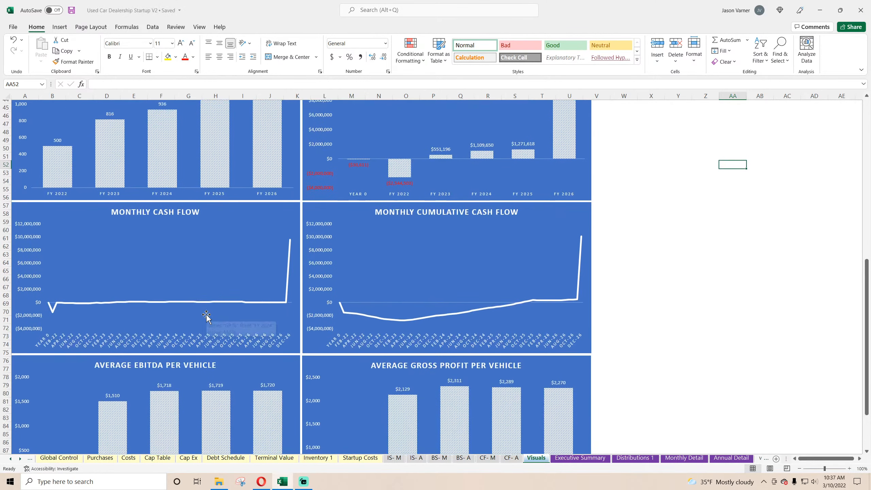
scroll(322, 306, "down", 11)
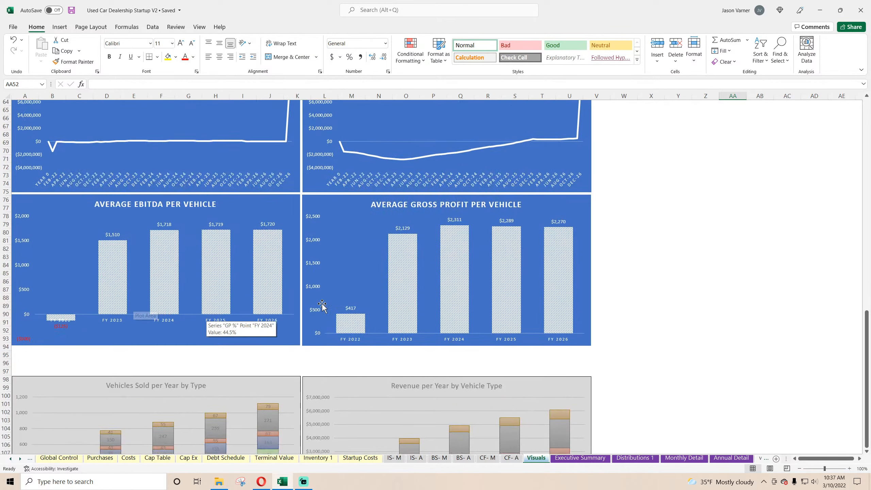
left_click_drag(5, 153, 5, 161)
right_click(4, 157)
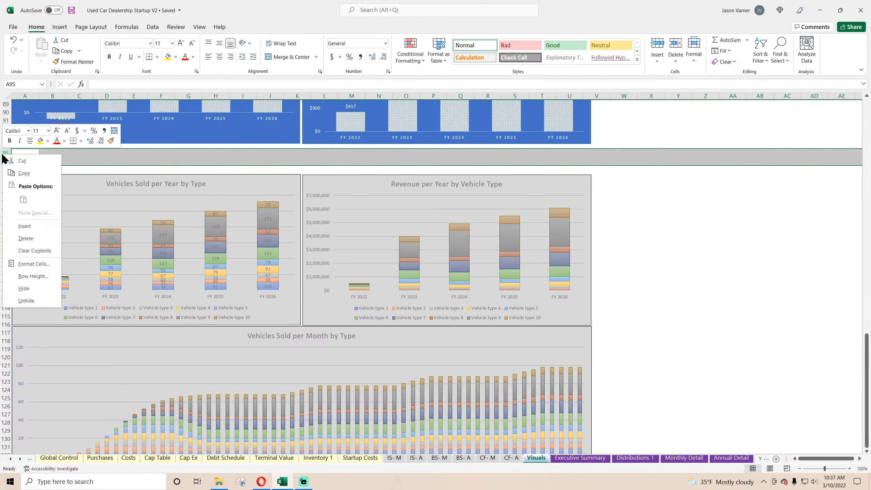
left_click(33, 238)
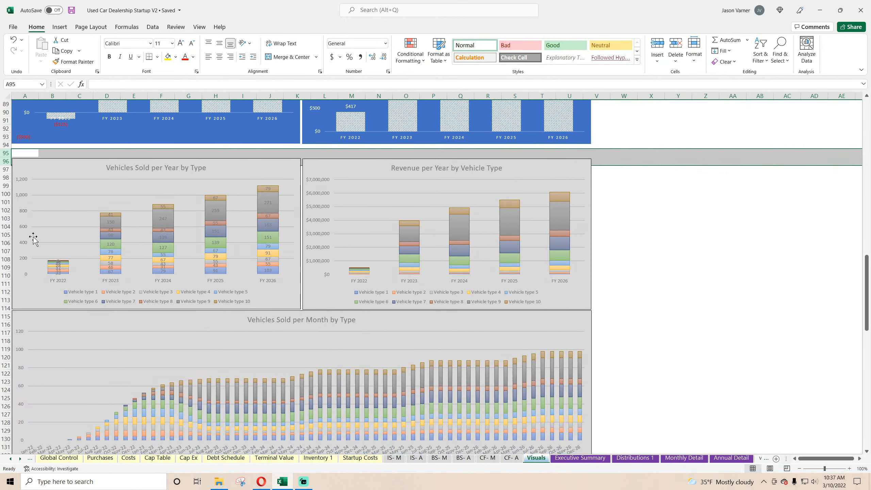
left_click(6, 153)
right_click(6, 154)
left_click(33, 237)
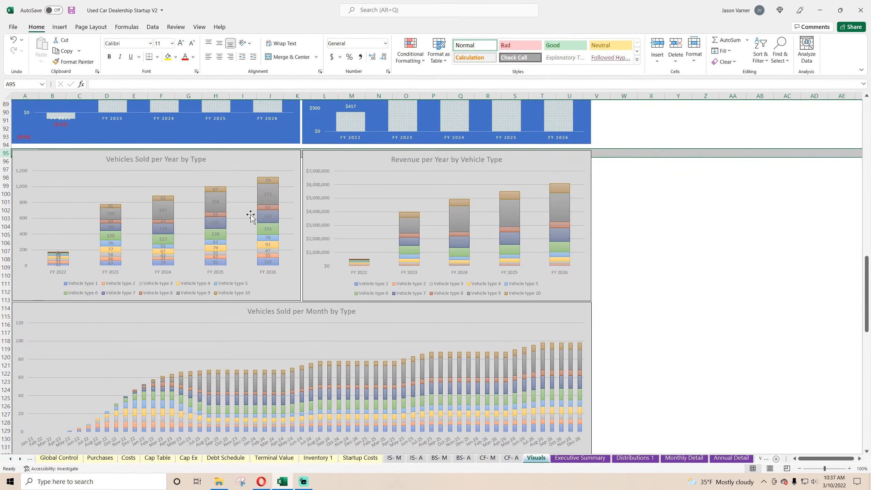
left_click(734, 326)
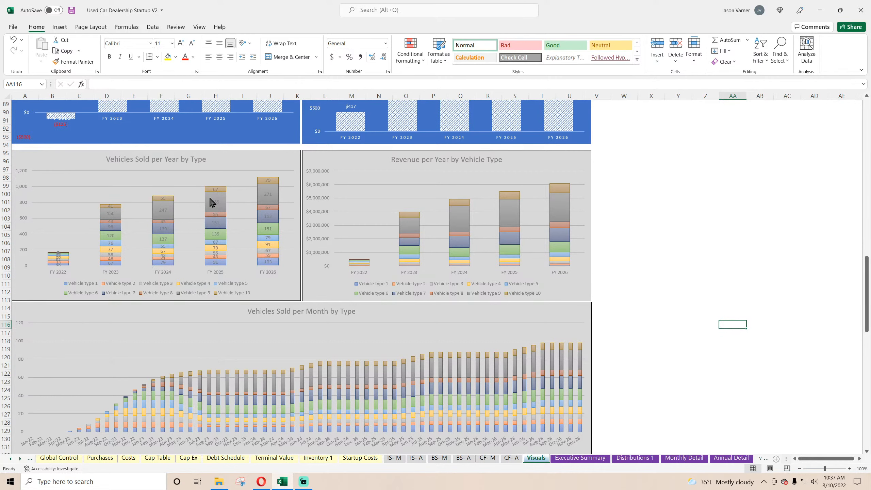
Check the Visuals sheet down to the Revenue per Month by Vehicle Type chart and save the workbook.
scroll(272, 210, "up", 20)
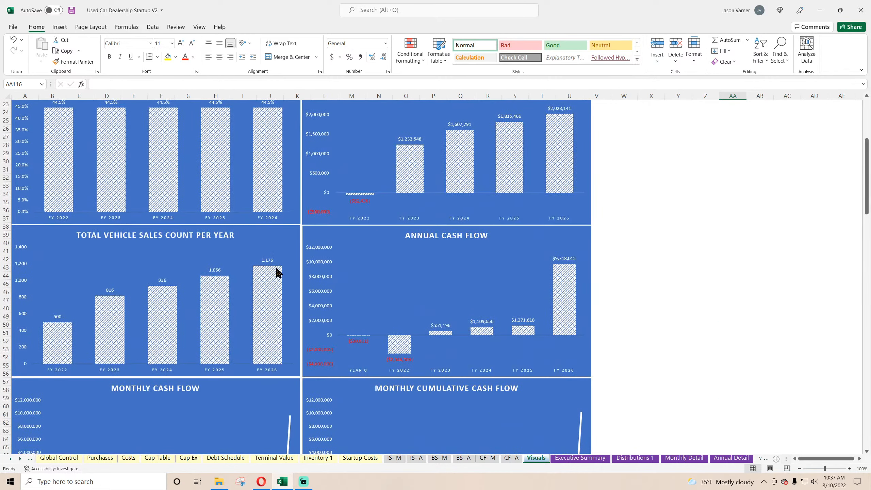
scroll(278, 273, "down", 18)
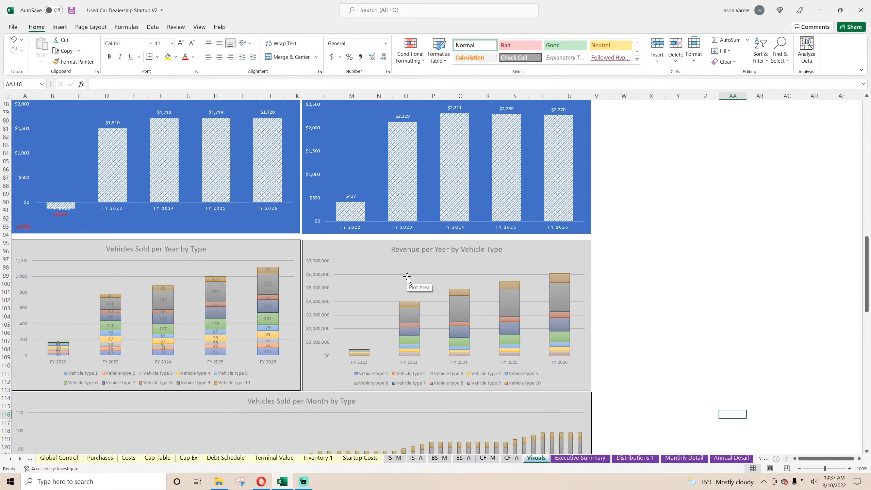
scroll(407, 277, "down", 20)
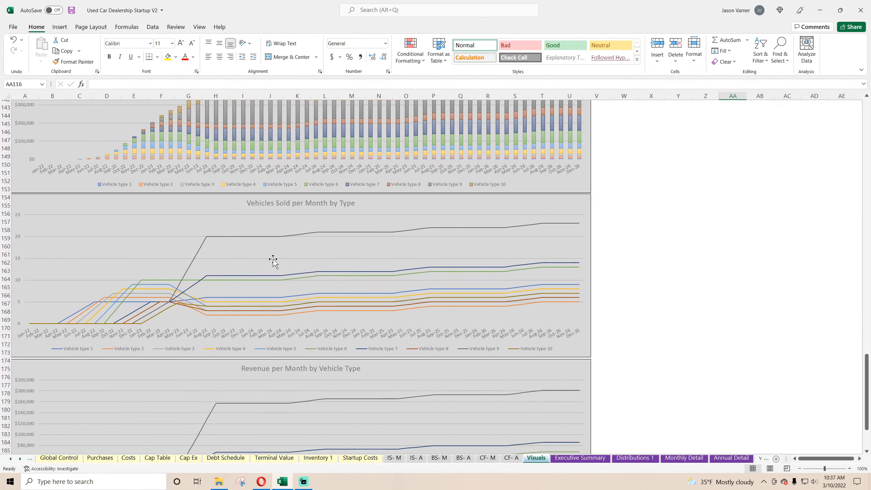
scroll(273, 261, "down", 8)
left_click(70, 13)
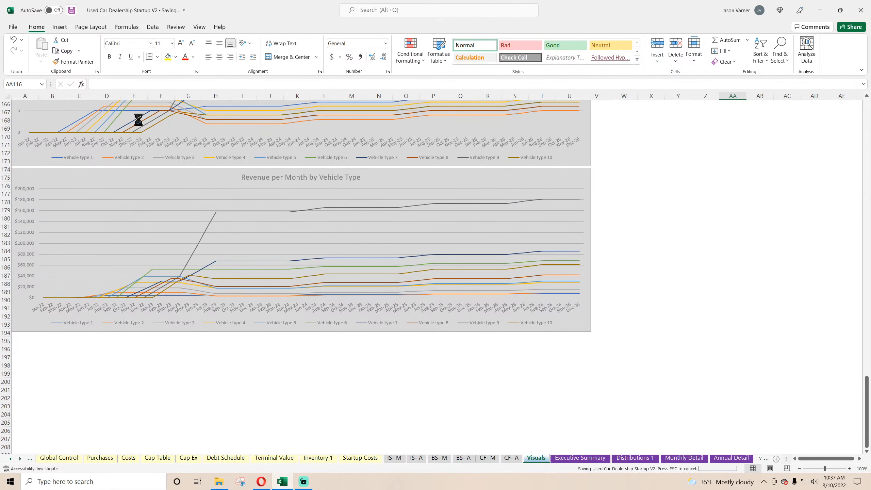
Review the vehicle sales count, cash flow and per-vehicle average charts, and open the Executive Summary sheet.
scroll(220, 310, "up", 20)
scroll(221, 312, "up", 20)
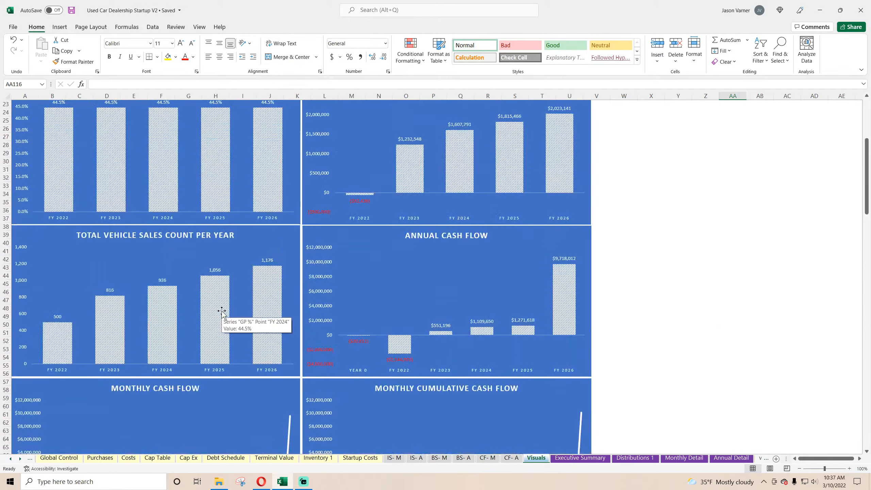
scroll(222, 314, "down", 15)
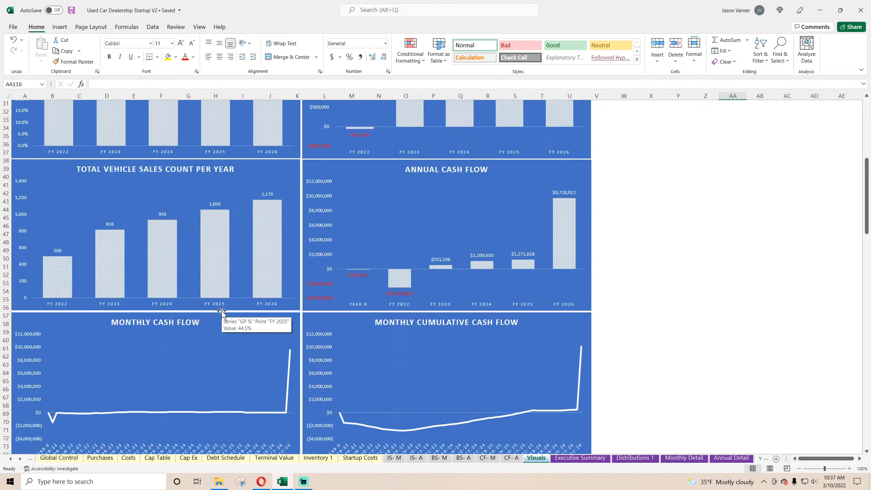
scroll(222, 311, "down", 7)
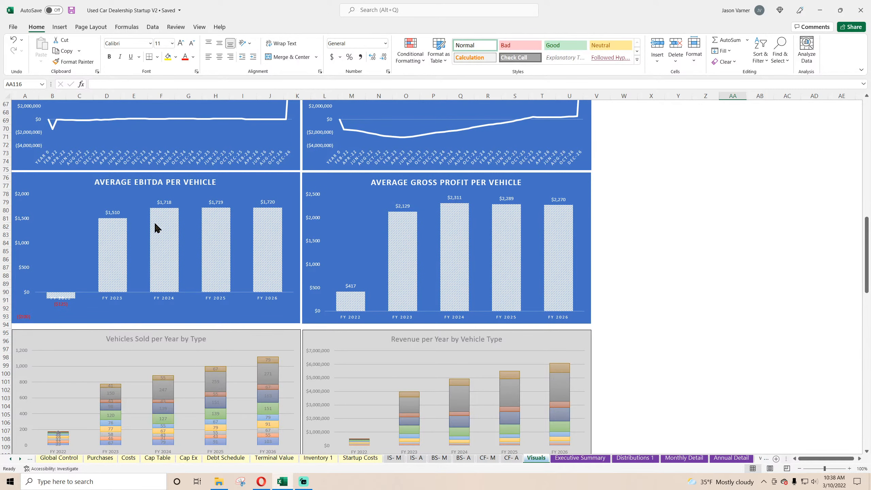
mouse_move(156, 227)
left_click(580, 458)
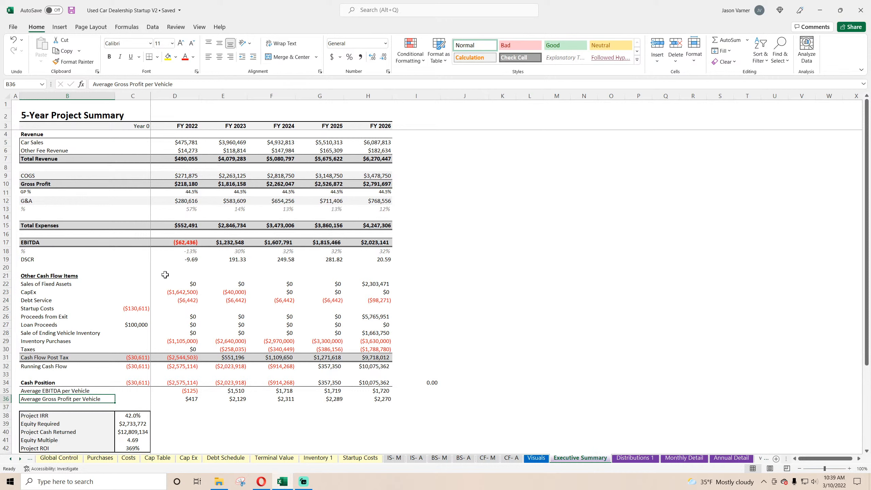
Check the Sale of Ending Vehicle Inventory row in the summary, and copy the Vehicles Sold per Month by Type chart on the Visuals sheet.
left_click(188, 285)
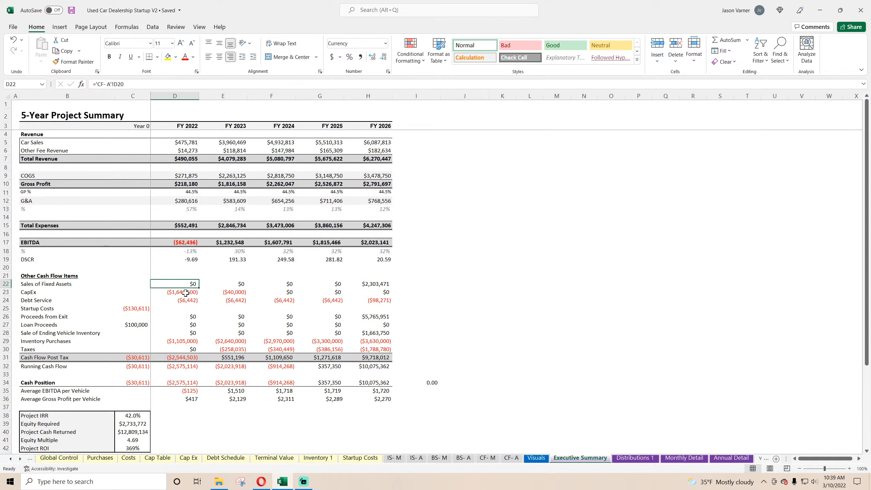
left_click(86, 335)
left_click(540, 459)
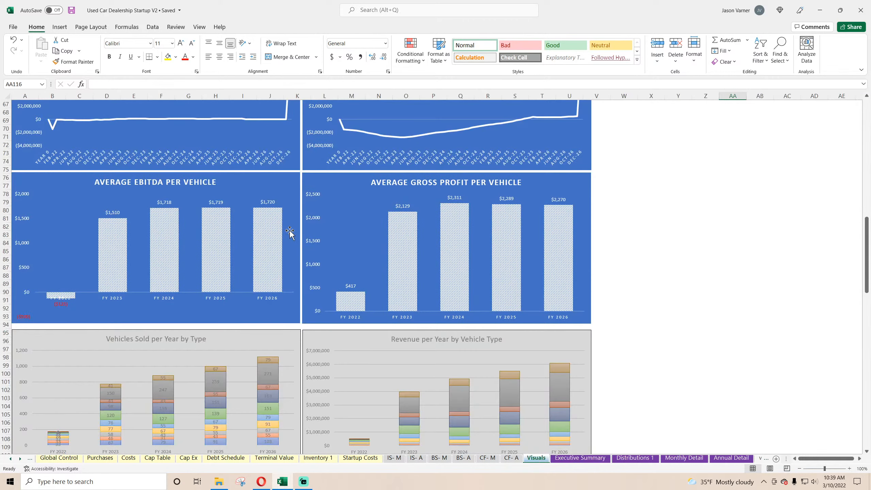
scroll(290, 233, "down", 15)
scroll(383, 232, "up", 4)
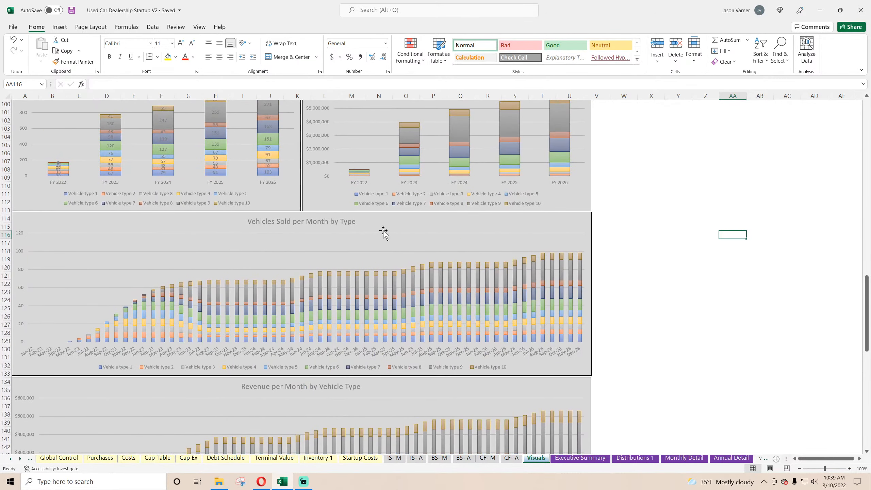
scroll(384, 232, "down", 12)
scroll(384, 237, "up", 12)
right_click(385, 223)
left_click(410, 242)
Paste the copied chart below the last grey chart on the Visuals sheet and align it from about row 194.
scroll(190, 289, "down", 2)
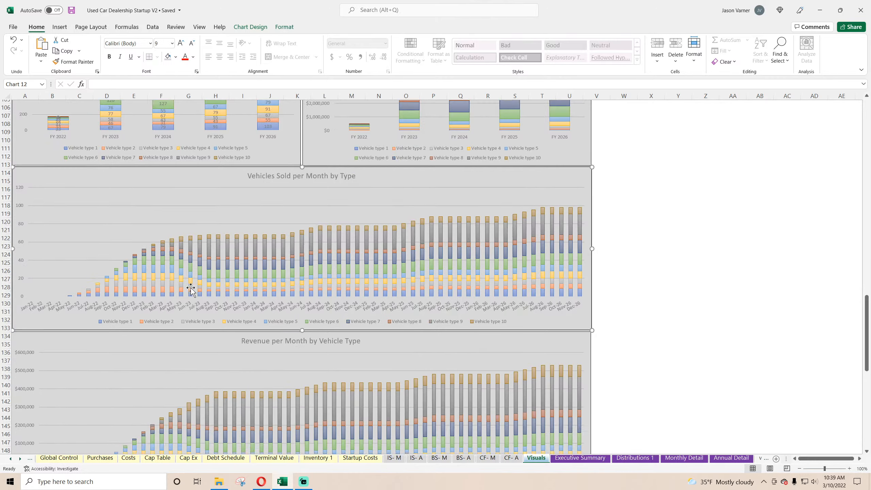
scroll(190, 289, "down", 20)
right_click(188, 288)
left_click(209, 105)
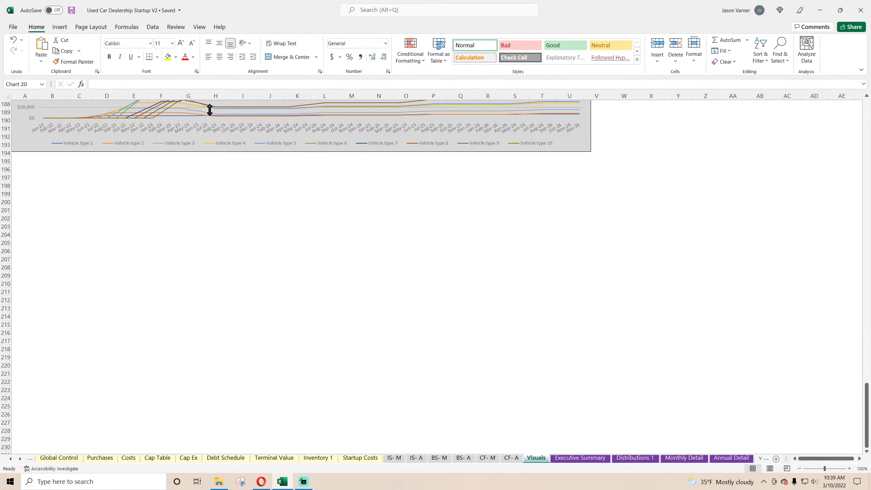
left_click_drag(253, 278, 89, 159)
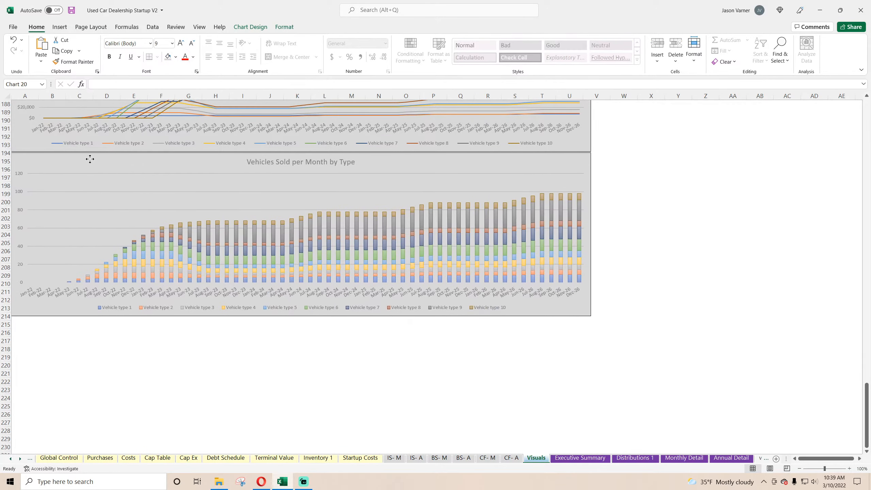
scroll(132, 204, "up", 4)
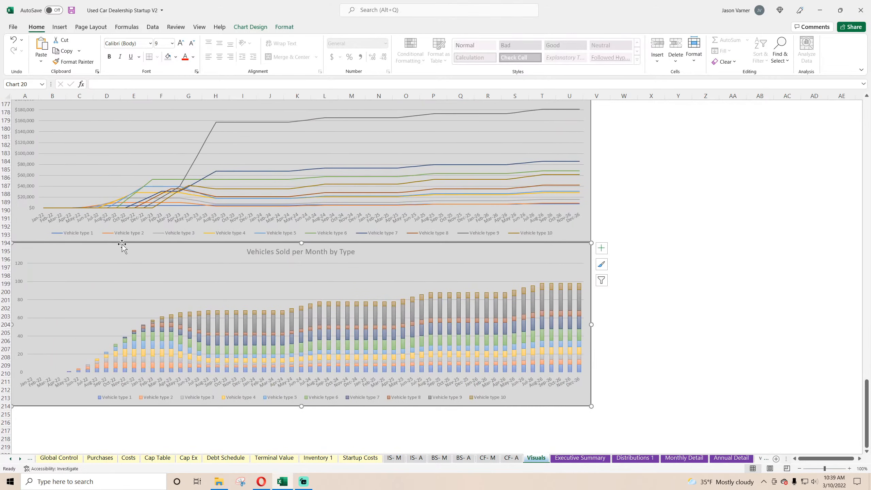
left_click_drag(122, 246, 123, 248)
Remove all vehicle type series from the pasted chart's data source.
right_click(246, 296)
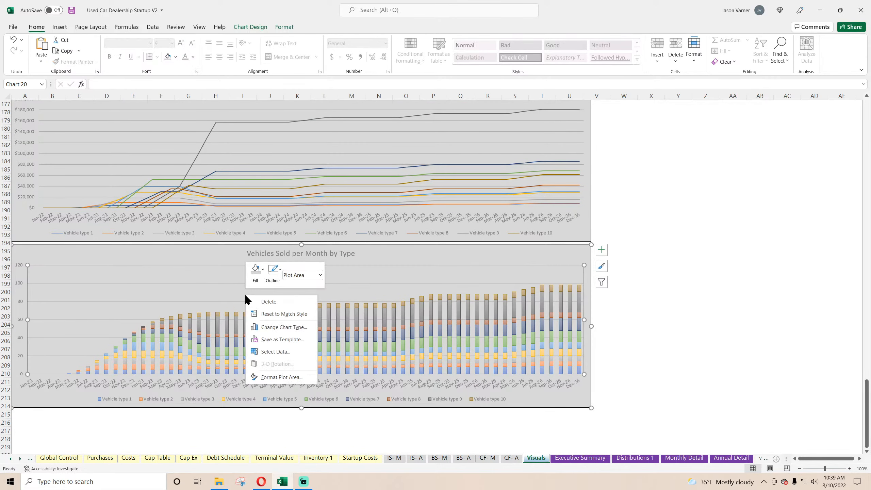
left_click(276, 352)
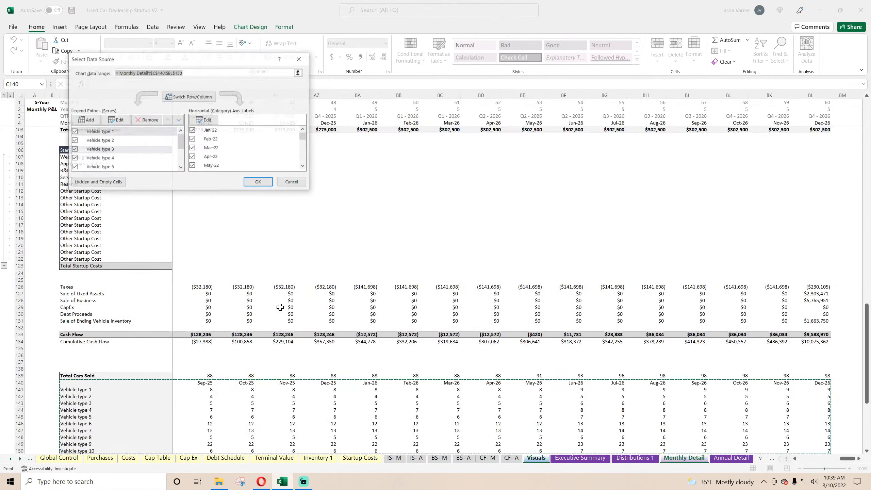
left_click(150, 121)
left_click(150, 120)
left_click(151, 121)
left_click(150, 120)
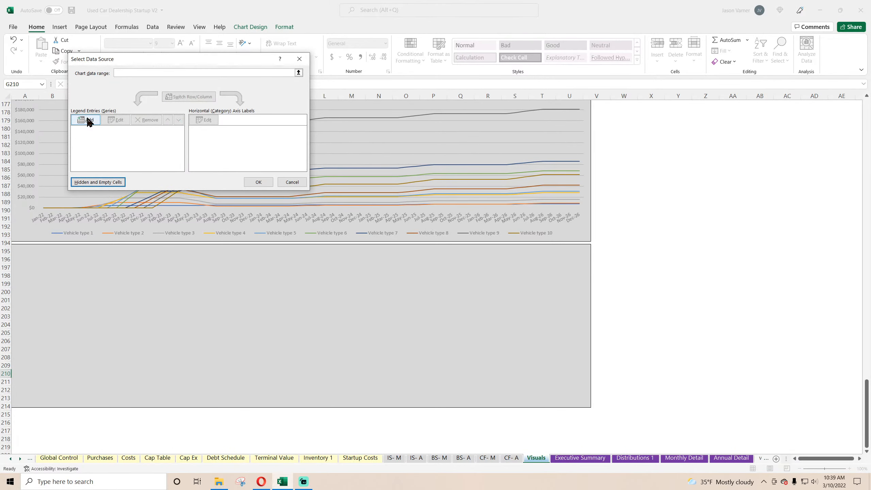
Add a new series to the chart, taking its name from the Inventory label in cell B12 of the BS- M sheet.
left_click(87, 120)
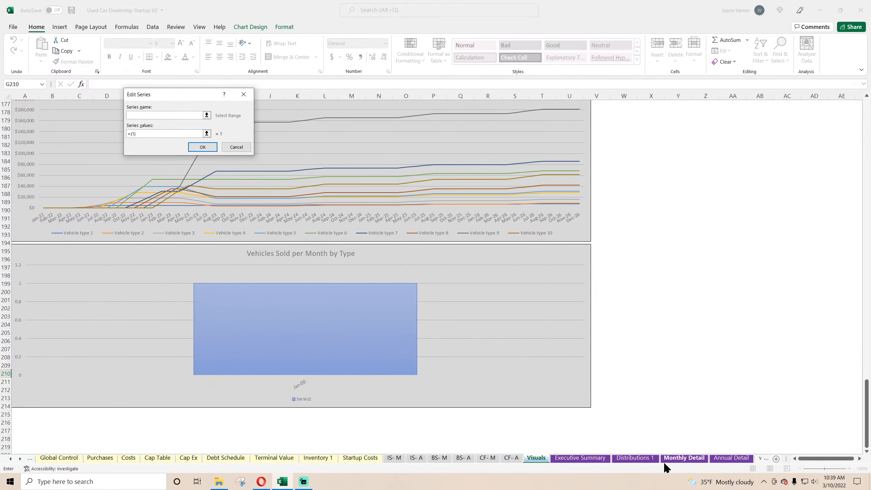
left_click(675, 461)
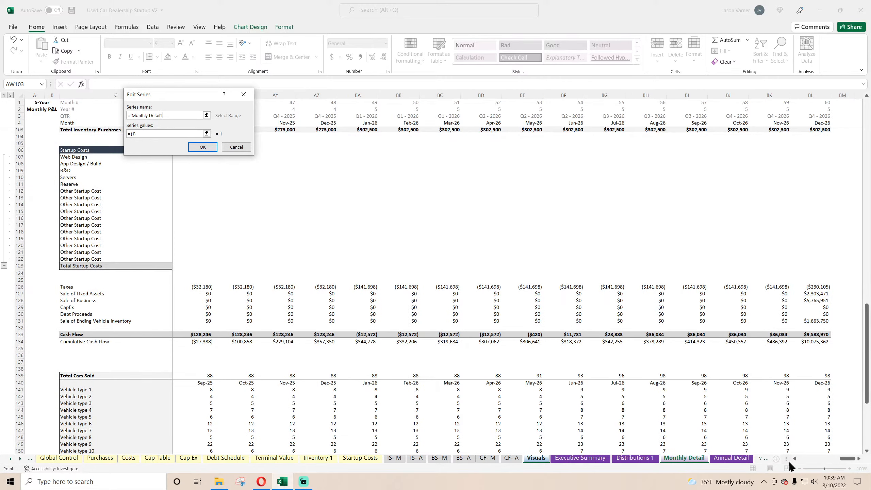
left_click_drag(846, 458, 802, 458)
scroll(253, 371, "down", 3)
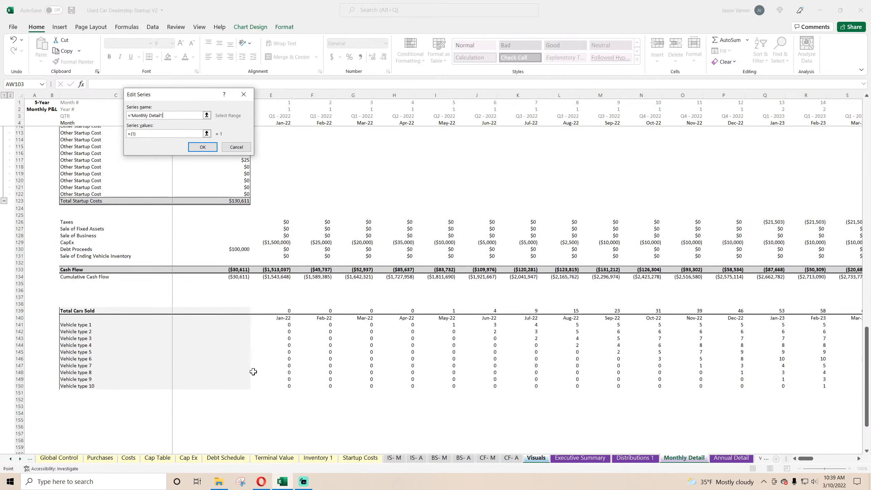
scroll(253, 371, "down", 4)
scroll(253, 372, "up", 20)
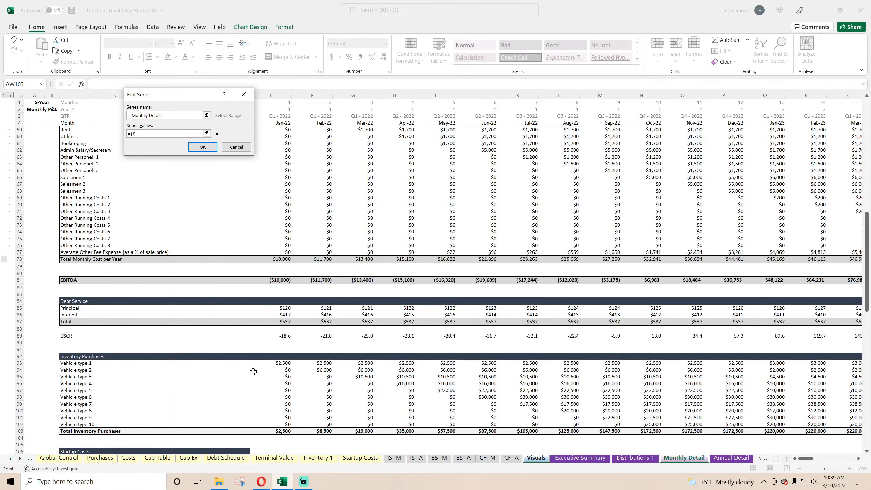
left_click(438, 458)
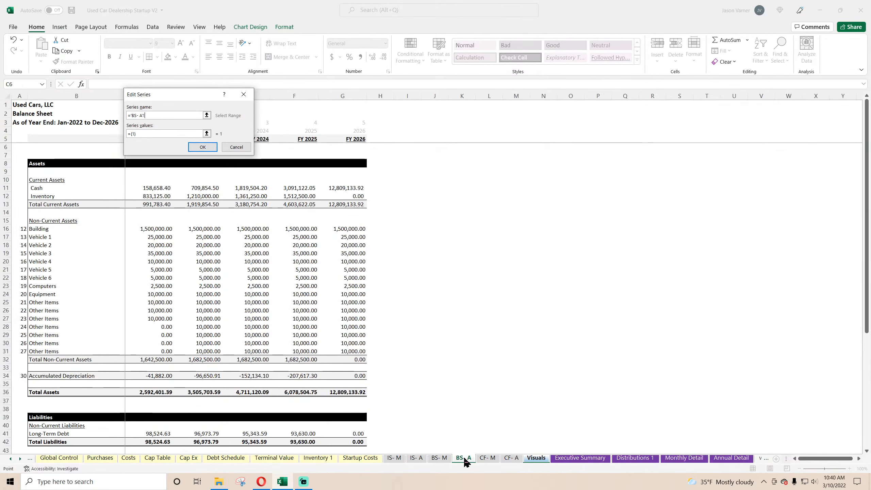
scroll(340, 407, "up", 11)
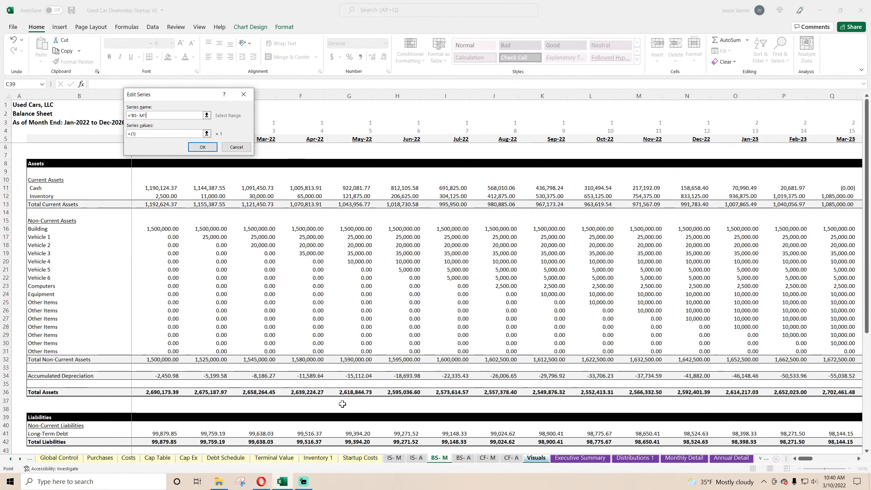
left_click(158, 196)
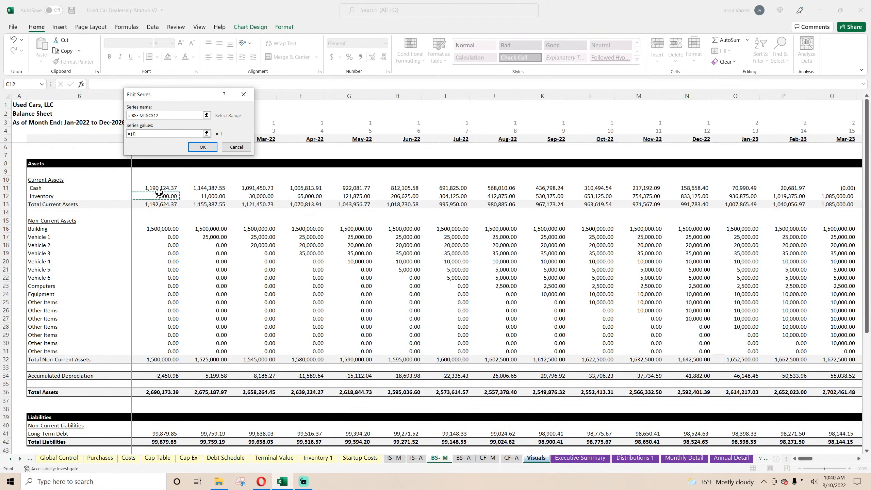
left_click(65, 196)
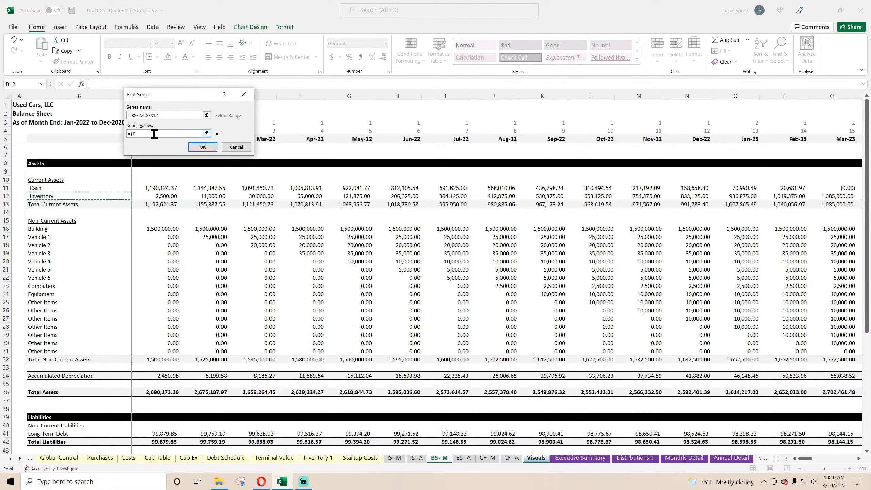
Set the new series' values to the monthly inventory balances in C12:BJ12 of the BS- M sheet.
left_click_drag(154, 134, 110, 137)
key("BackSpace")
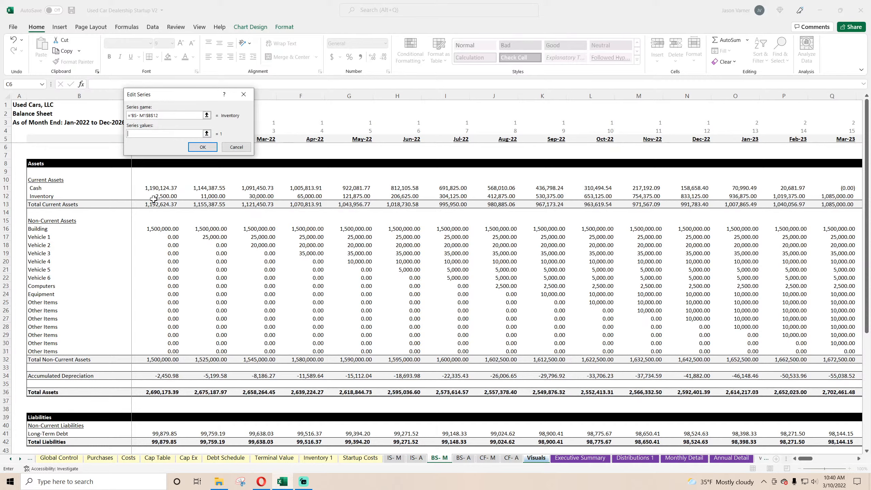
left_click_drag(154, 199, 801, 196)
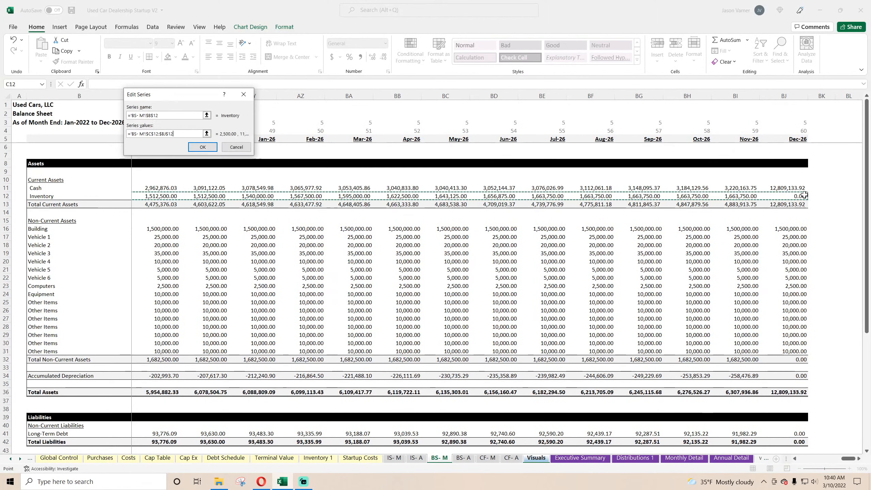
left_click(205, 148)
Set the chart's horizontal axis labels to the month headers in row 5 of the BS- M sheet.
left_click(209, 127)
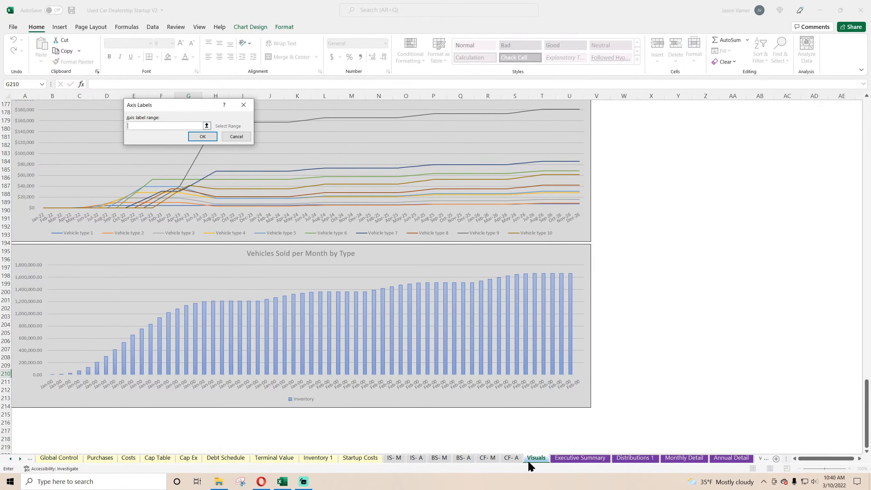
left_click(439, 458)
left_click_drag(785, 139, 182, 173)
left_click_drag(1, 194, 157, 139)
left_click(203, 137)
left_click(258, 184)
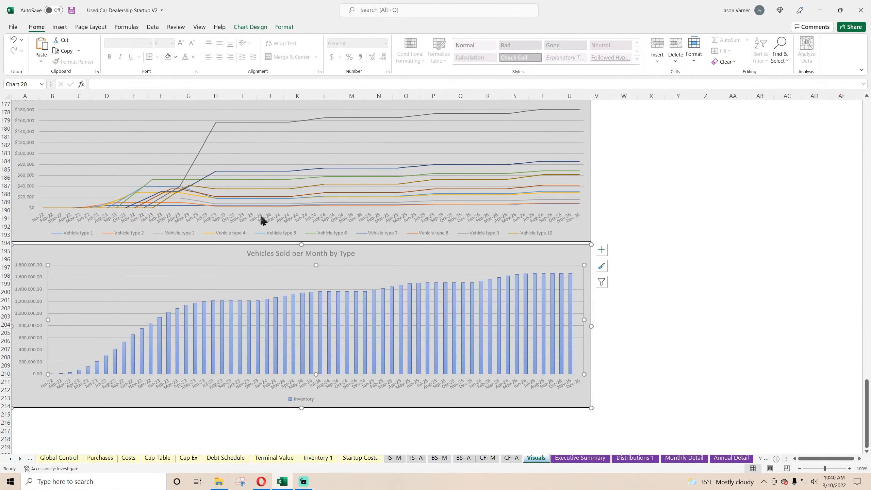
Change the new chart's title to Ending Inventory Balance.
left_click(274, 254)
left_click_drag(244, 252, 400, 250)
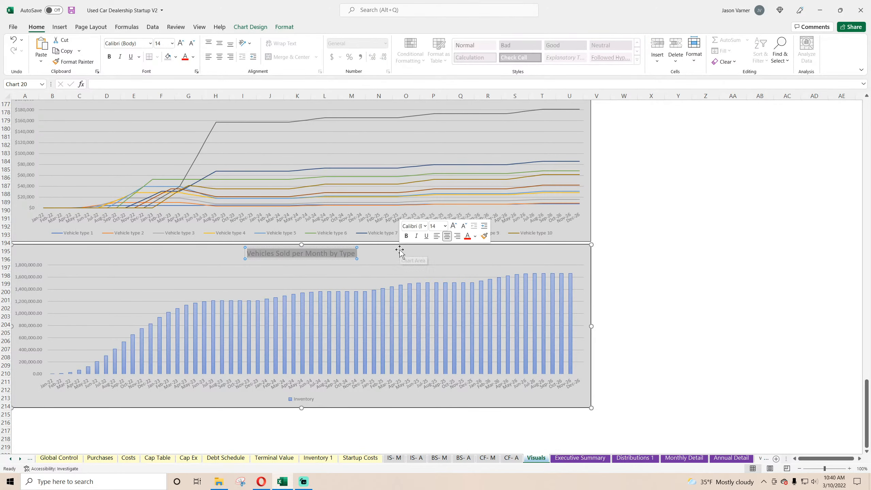
type("Ending")
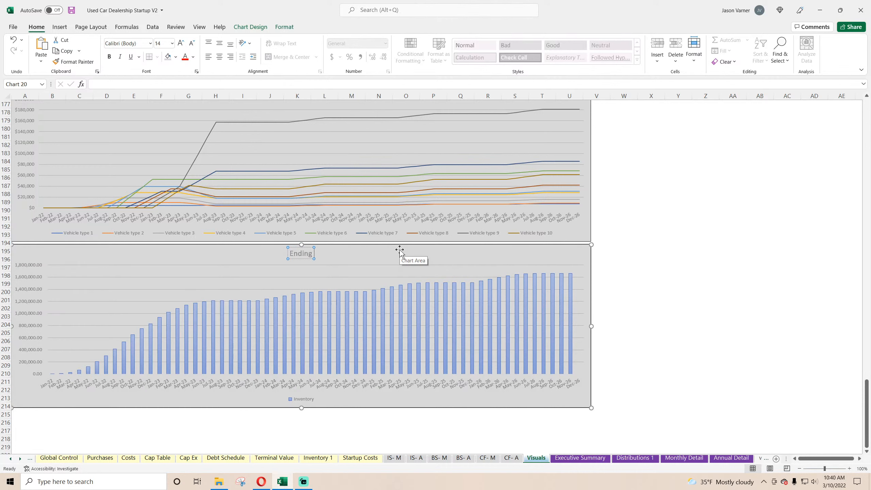
type(" Inventory Balance")
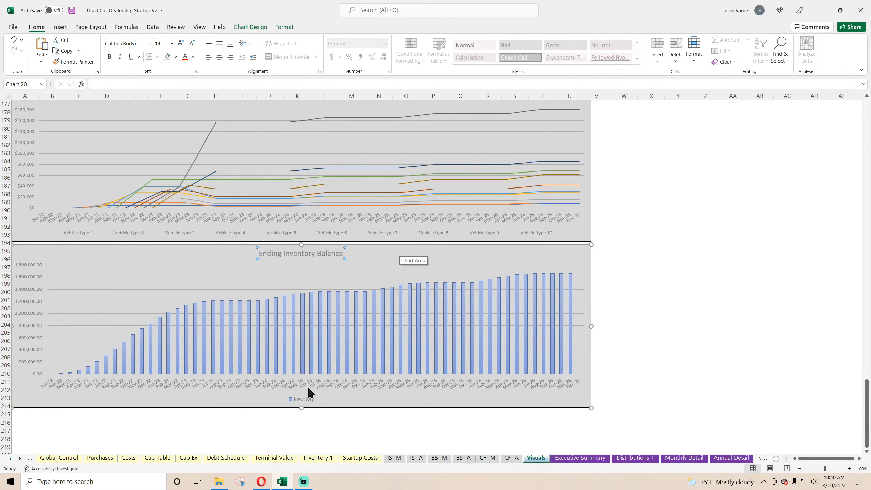
Delete the legend from the Ending Inventory Balance chart and save the workbook.
right_click(304, 404)
left_click(331, 319)
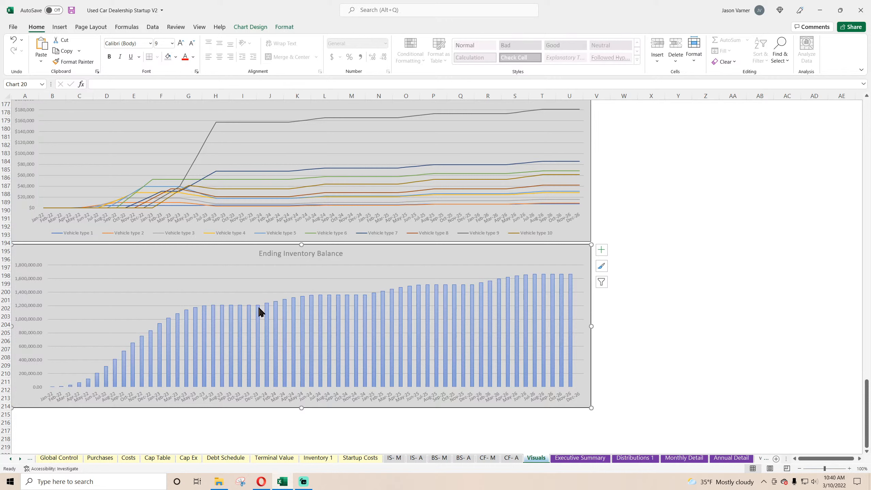
mouse_move(261, 312)
left_click(650, 325)
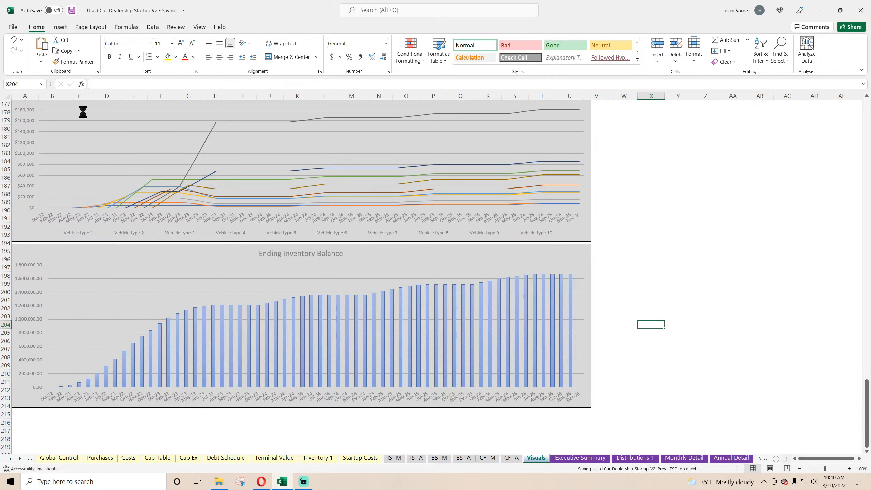
Check the exit month on Global Control, and link the inventory chart's series name to cell B3 of the Inventory 1 sheet.
left_click(62, 459)
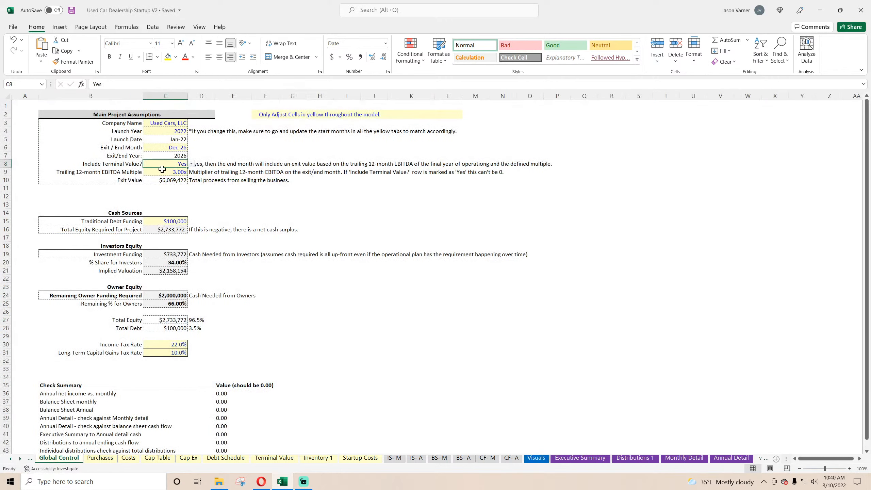
left_click(183, 148)
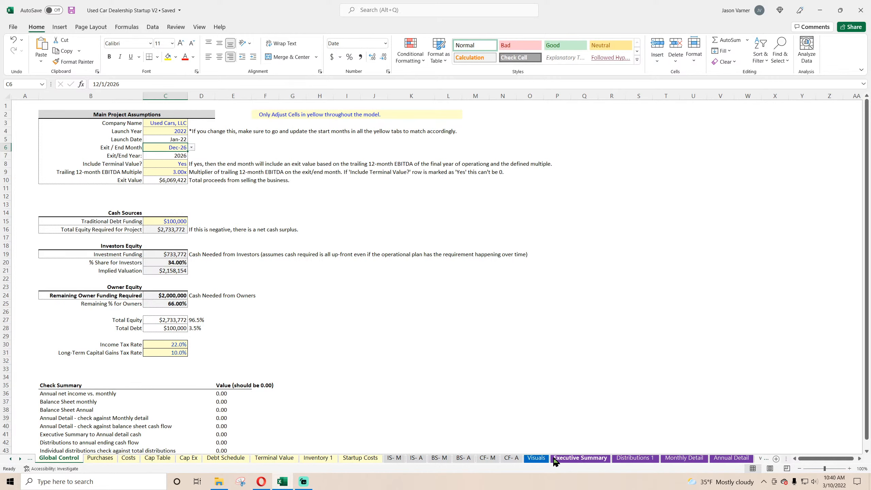
left_click(536, 457)
right_click(383, 260)
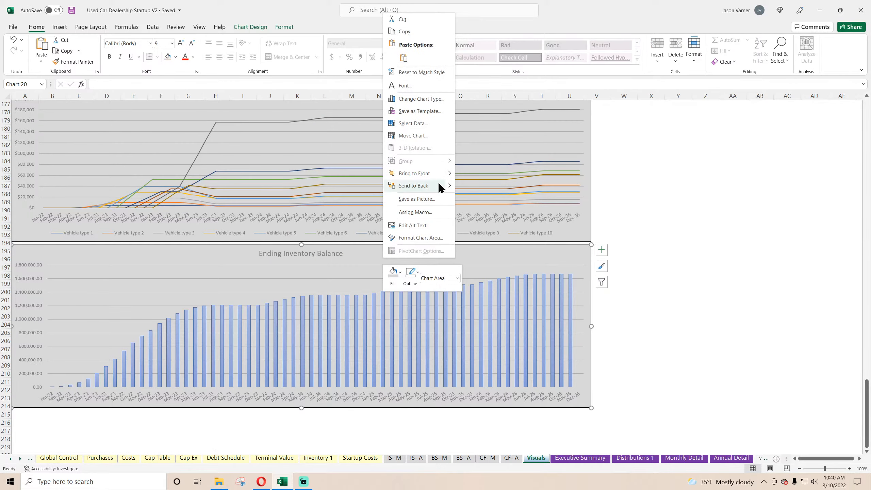
left_click(423, 122)
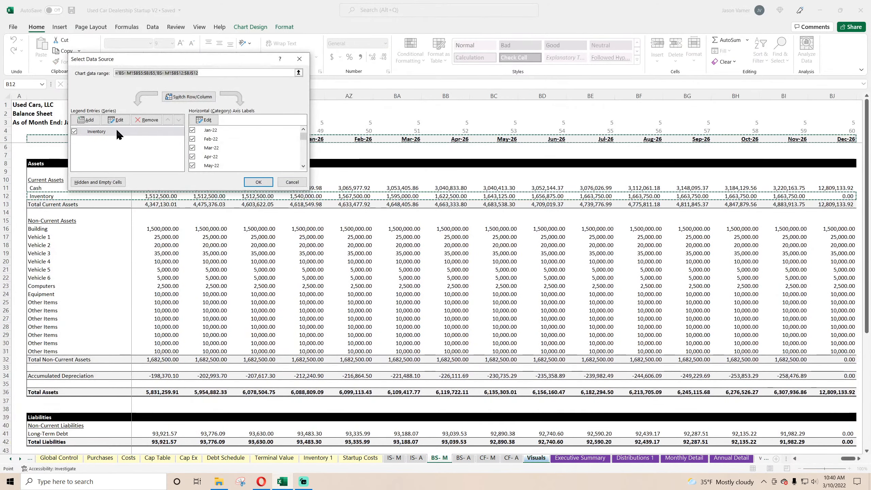
left_click(115, 119)
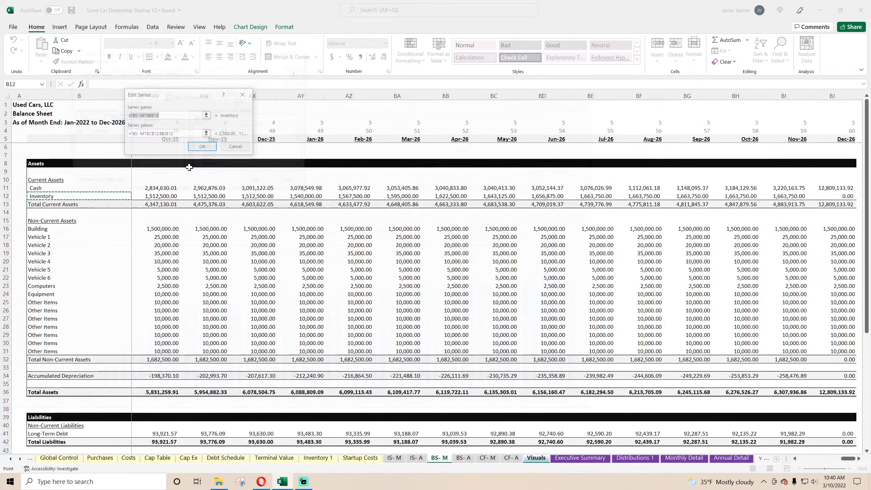
left_click(318, 458)
left_click(56, 120)
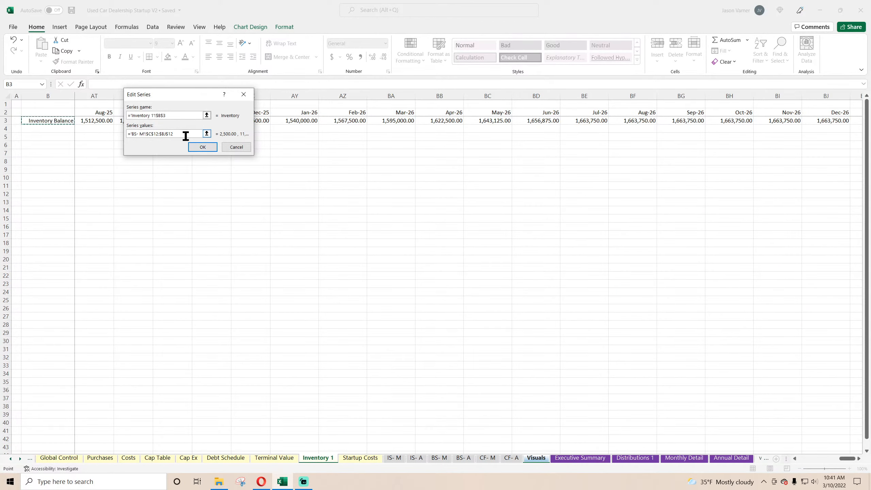
Set the inventory chart's series values to C3:BJ3 of the Inventory 1 sheet and apply the data source change.
left_click_drag(187, 135, 84, 124)
key("BackSpace")
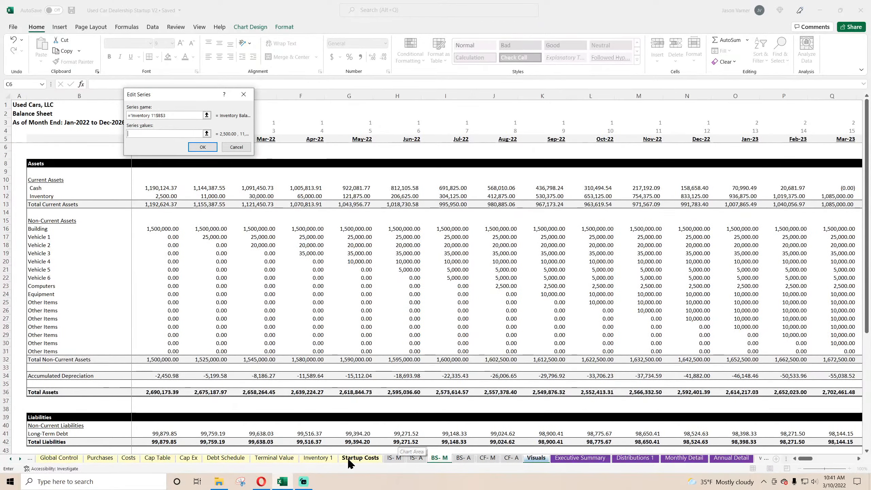
left_click(318, 457)
left_click_drag(98, 123, 794, 123)
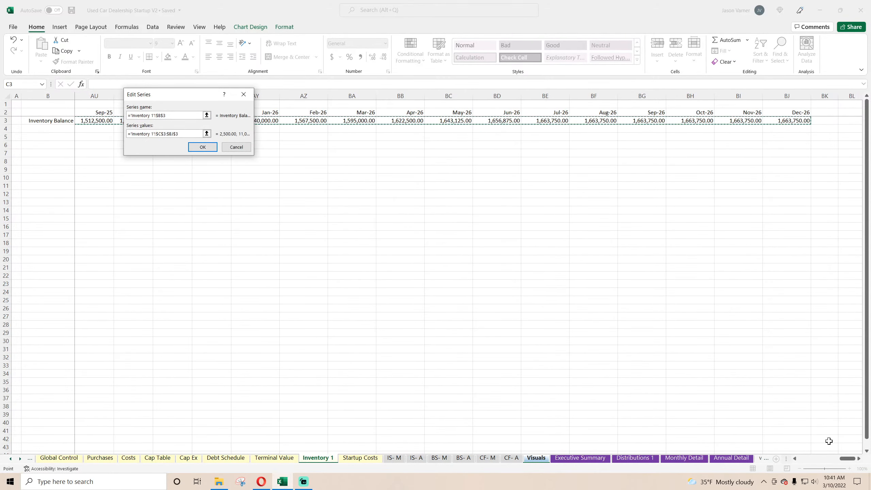
left_click_drag(848, 458, 793, 462)
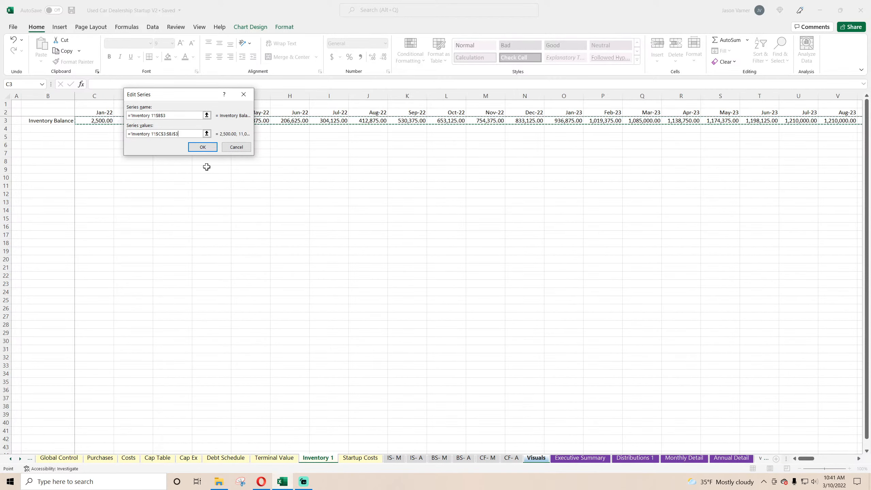
left_click(203, 147)
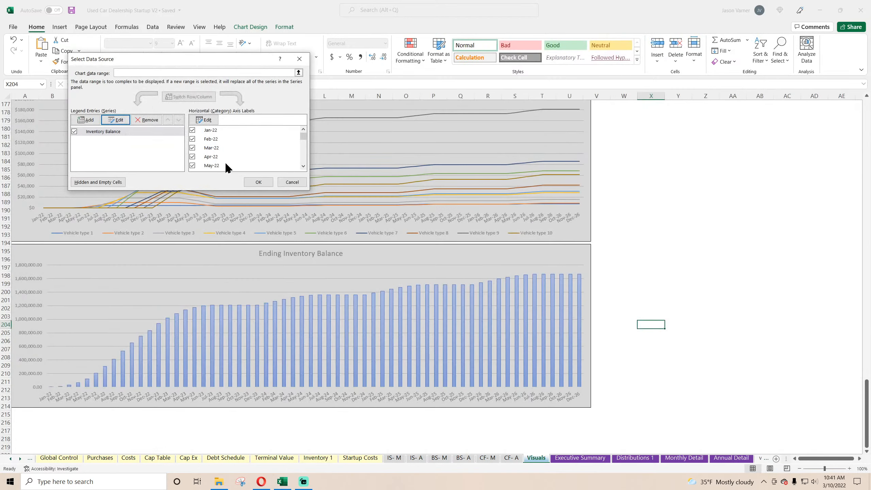
left_click(262, 183)
left_click(697, 423)
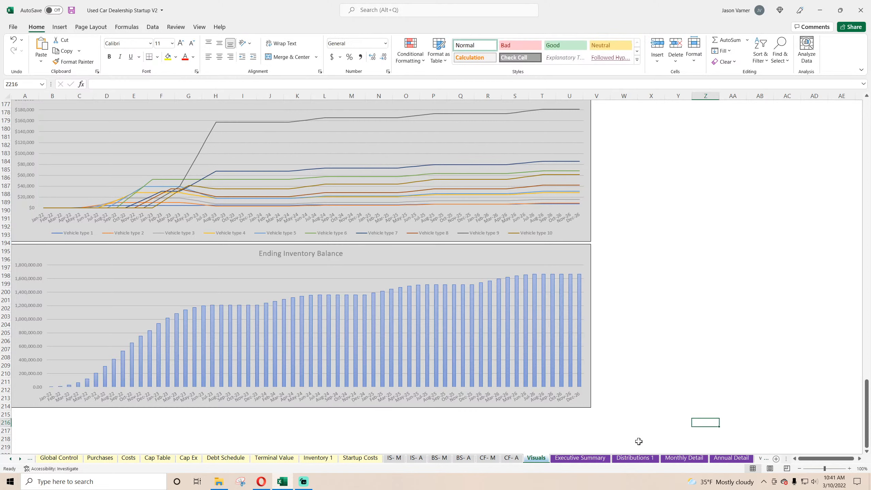
Rename the row 17 label on the Monthly Detail sheet to Total Vehicle Purchased per Month.
left_click(434, 460)
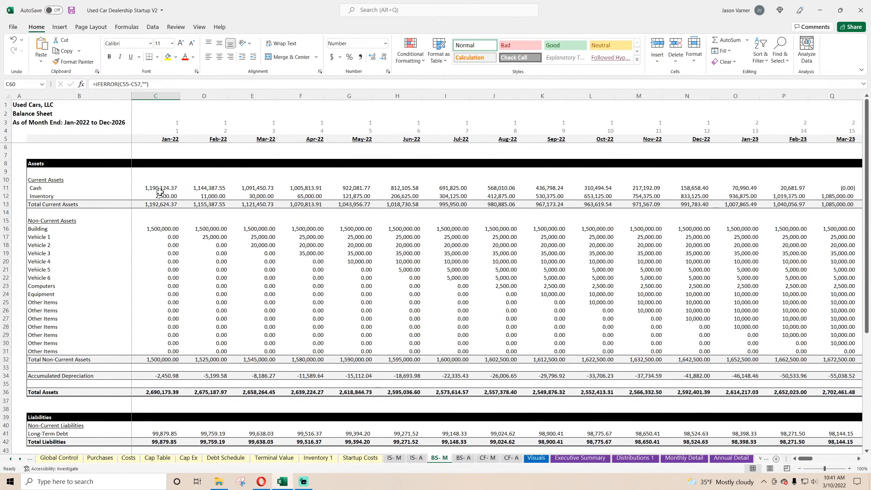
left_click(684, 457)
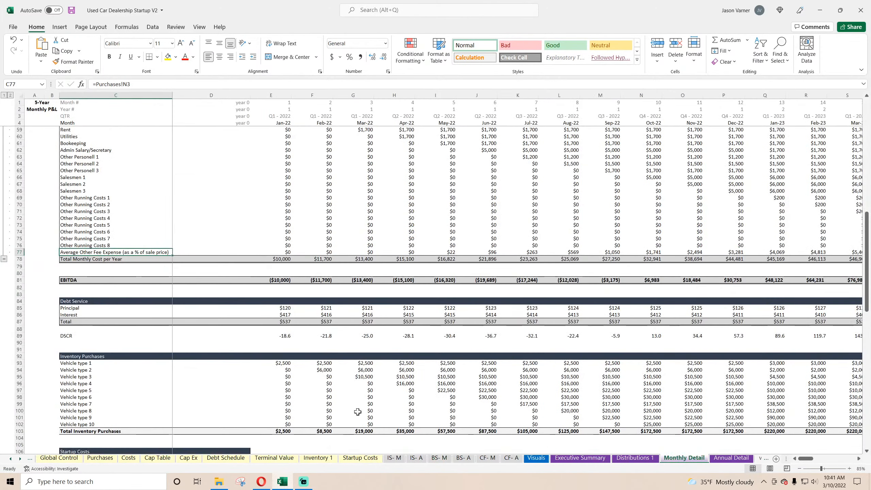
scroll(357, 412, "up", 18)
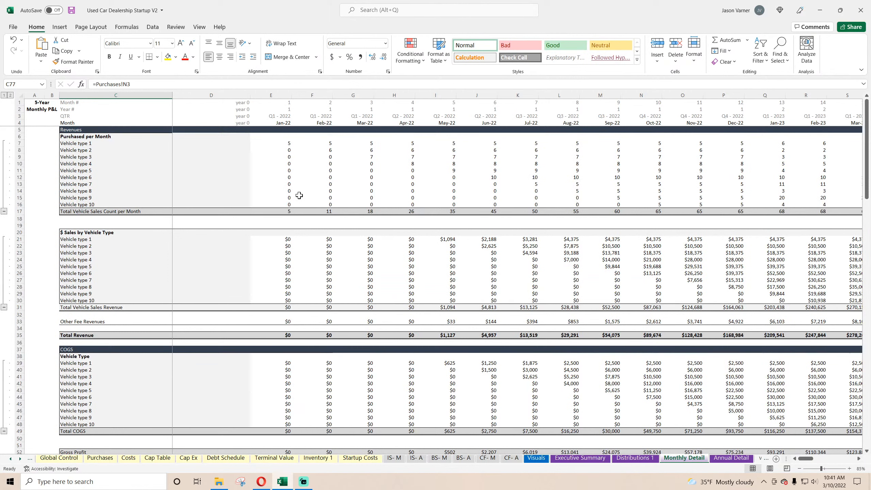
left_click(287, 211)
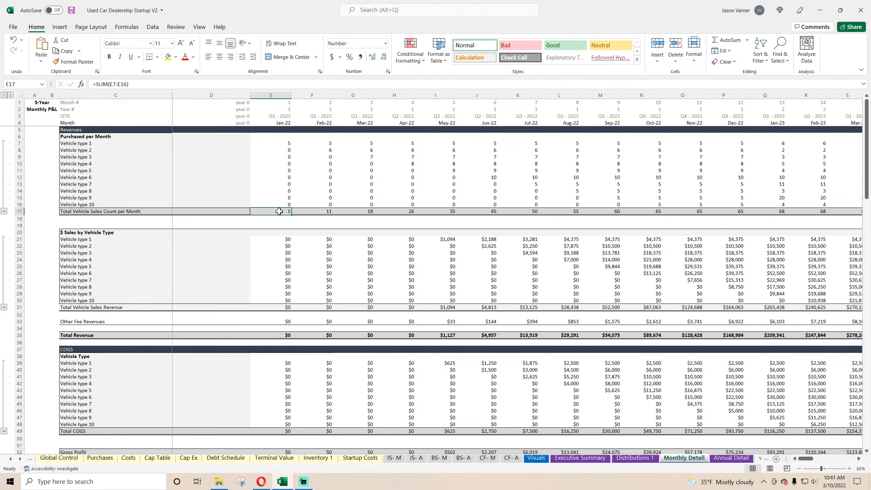
double_click(86, 211)
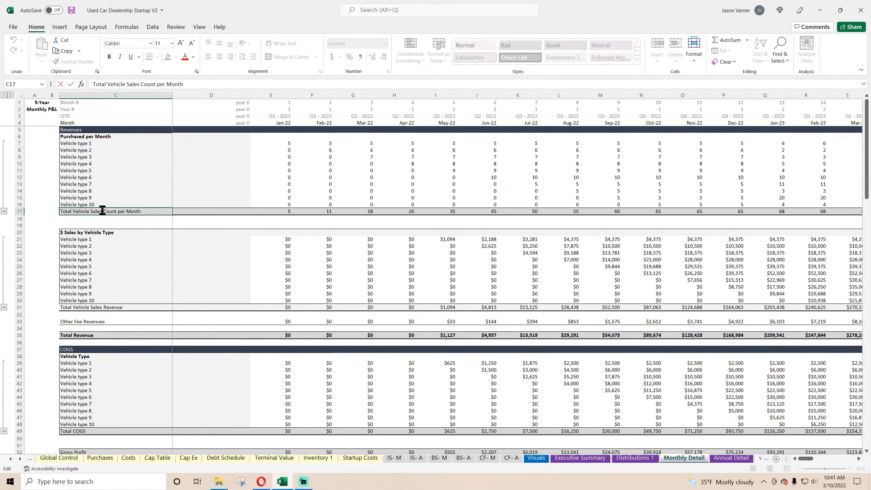
double_click(92, 211)
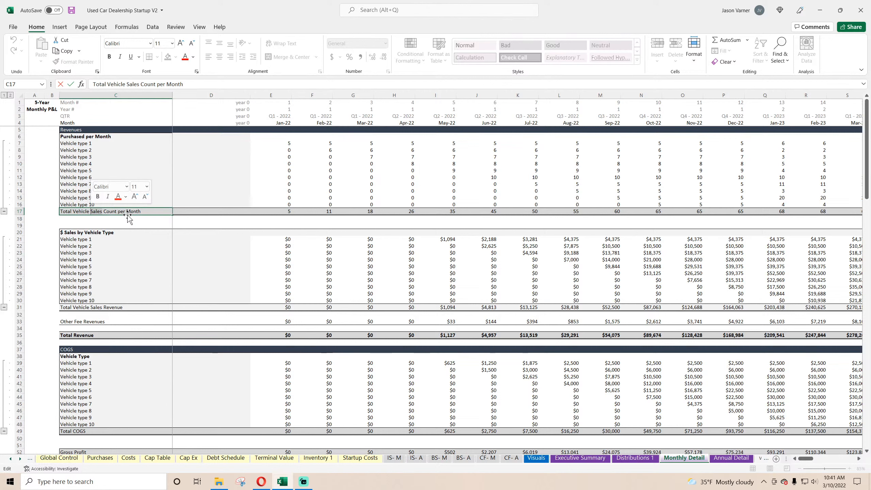
type("Purchase")
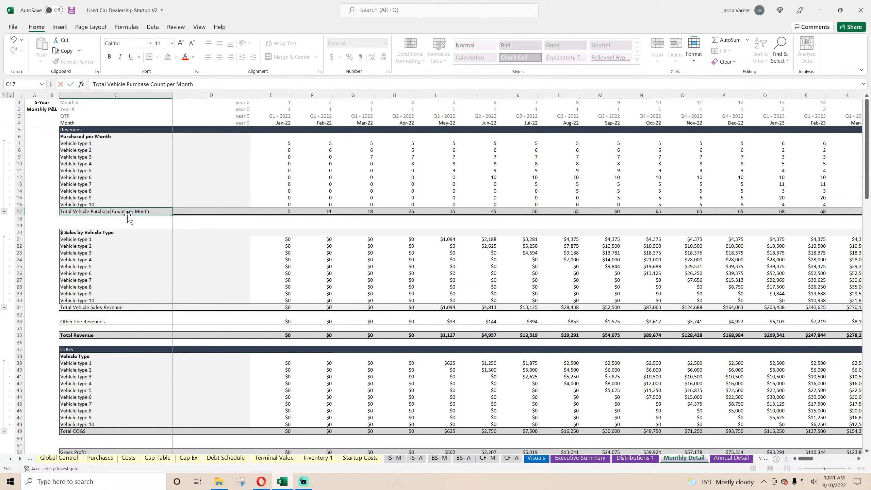
type("d")
key("BackSpace")
key("BackSpace")
key("BackSpace")
key("BackSpace")
key("BackSpace")
key("Return")
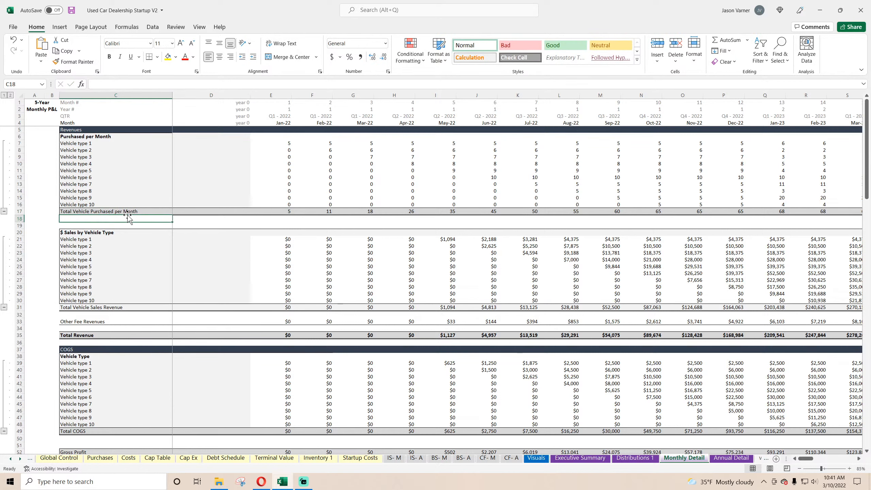
Rename the row 17 label on the Annual Detail sheet to Total Vehicles Purchased per Year, and save the workbook.
left_click(731, 458)
left_click(107, 211)
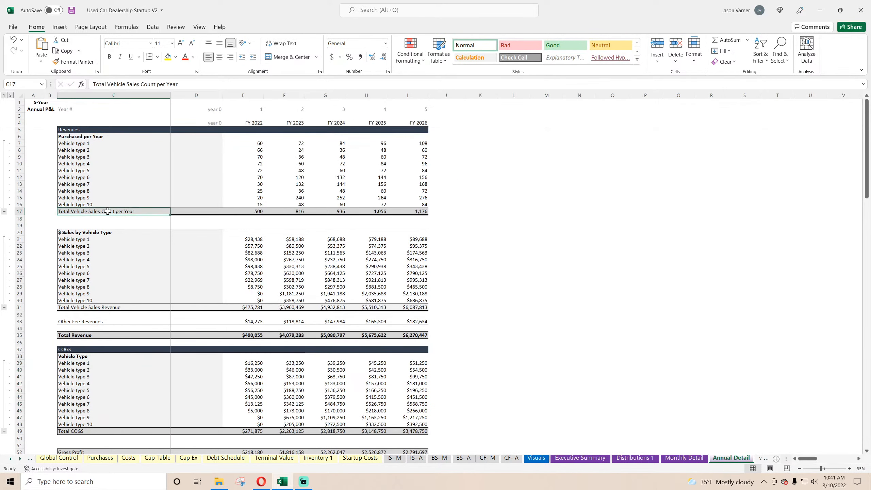
double_click(107, 211)
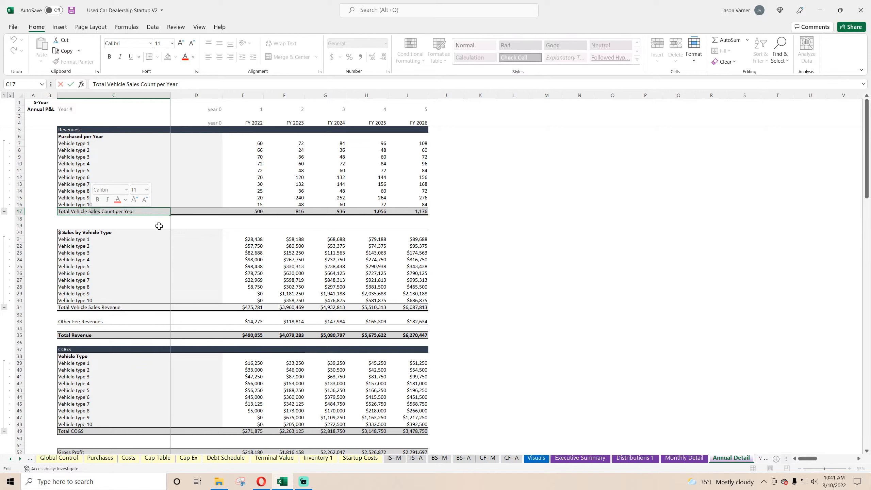
key("BackSpace")
key("BackSpace")
key("BackSpace")
key("BackSpace")
key("BackSpace")
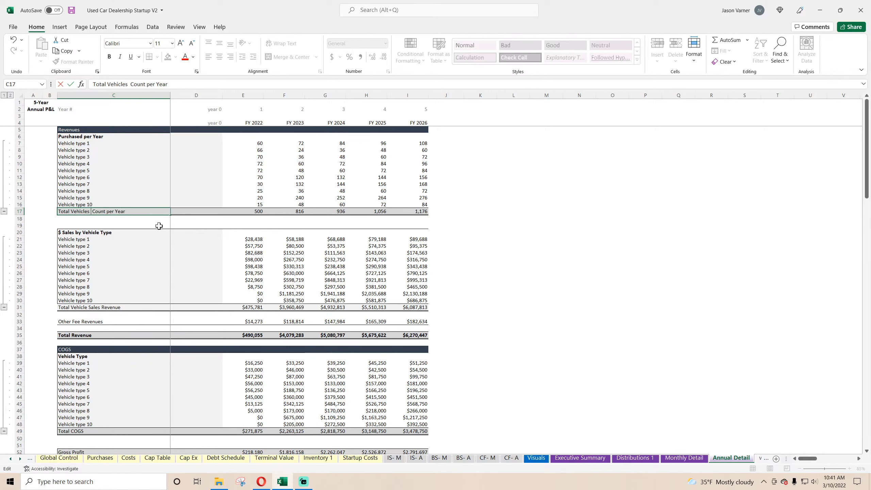
type("Purchased")
key("BackSpace")
key("BackSpace")
key("BackSpace")
key("BackSpace")
key("Return")
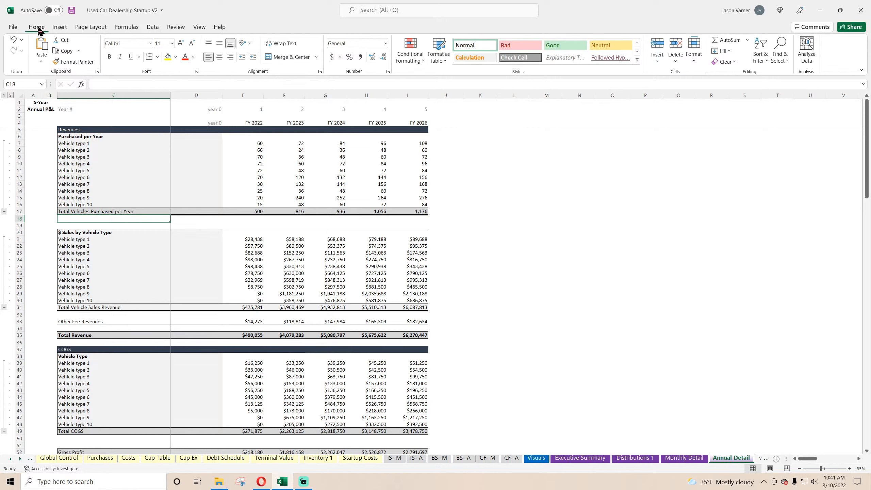
left_click(71, 9)
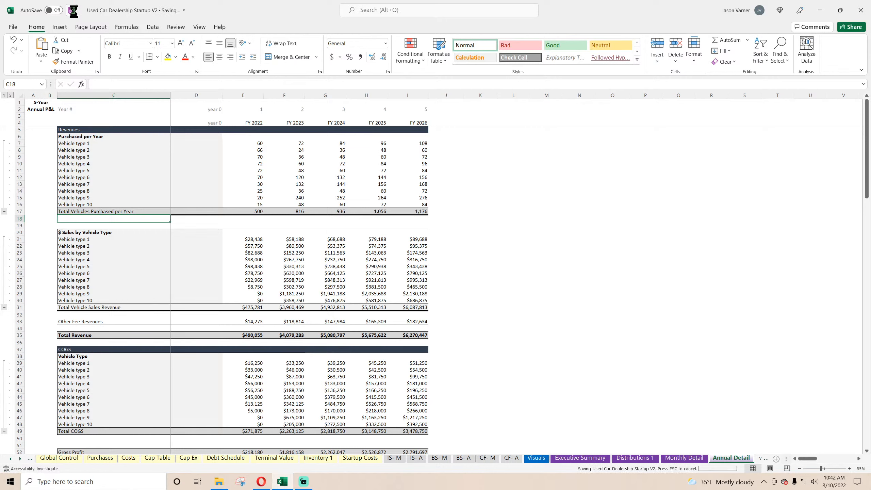
Examine the cars sold by vehicle type on the Annual Detail and Monthly Detail sheets, including the monthly Total Cars Sold formula.
left_click(256, 152)
left_click(335, 185)
scroll(302, 238, "down", 20)
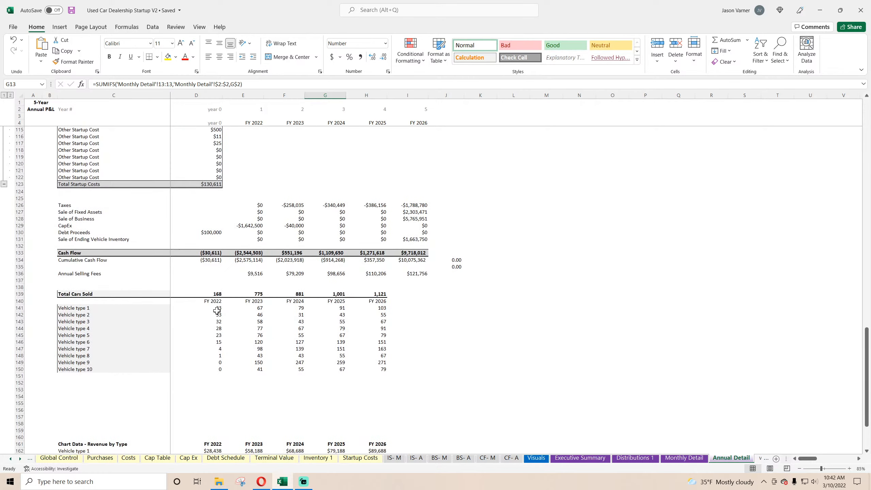
left_click(212, 309)
left_click(213, 322)
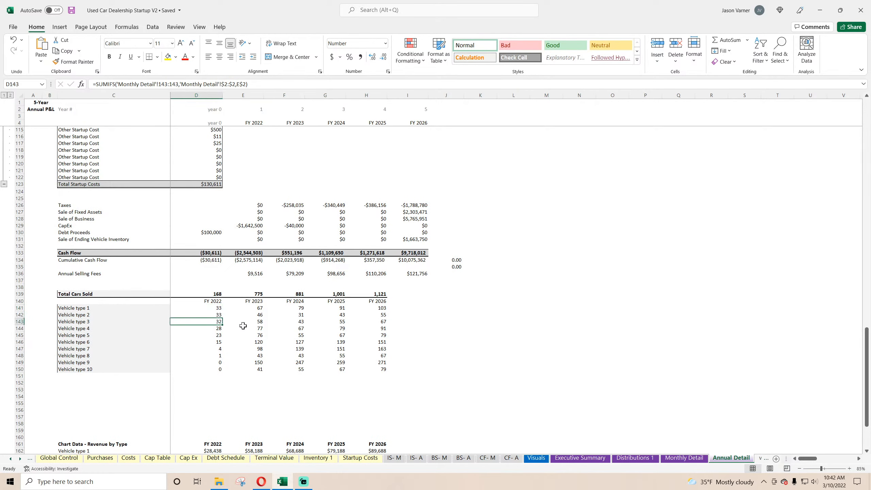
left_click(243, 328)
left_click(684, 457)
scroll(288, 336, "up", 10)
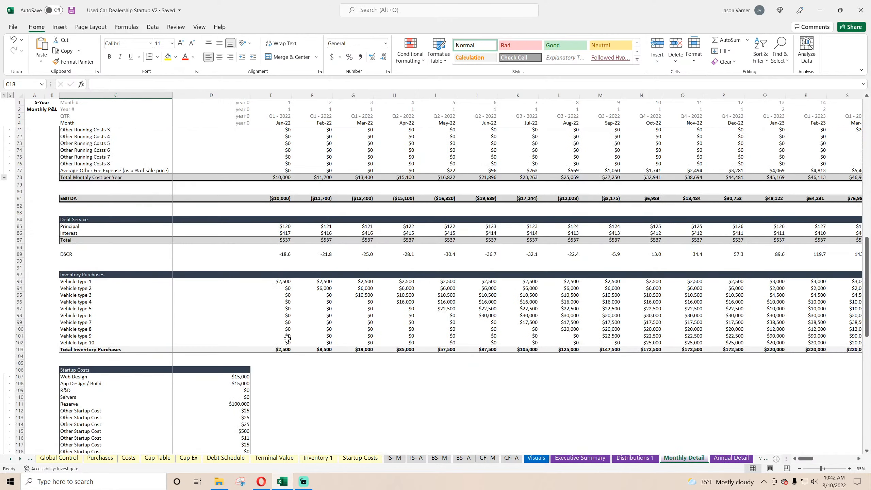
left_click(281, 308)
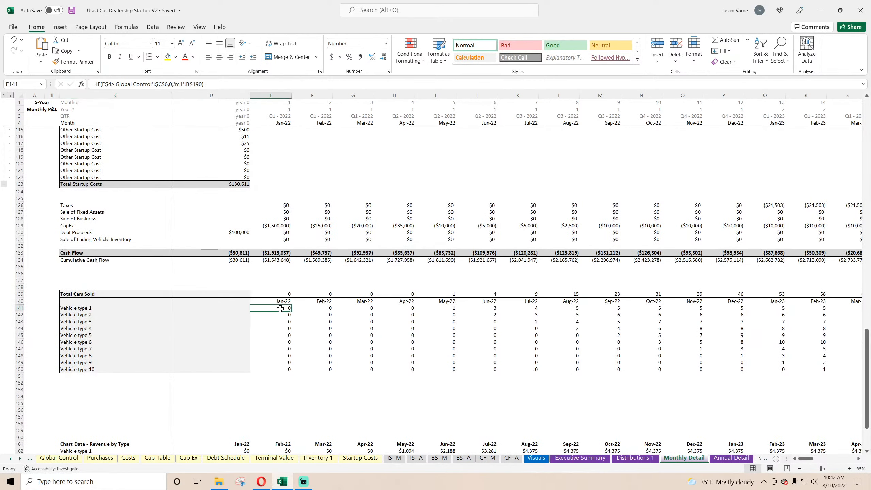
left_click(280, 321)
left_click(315, 327)
left_click(396, 345)
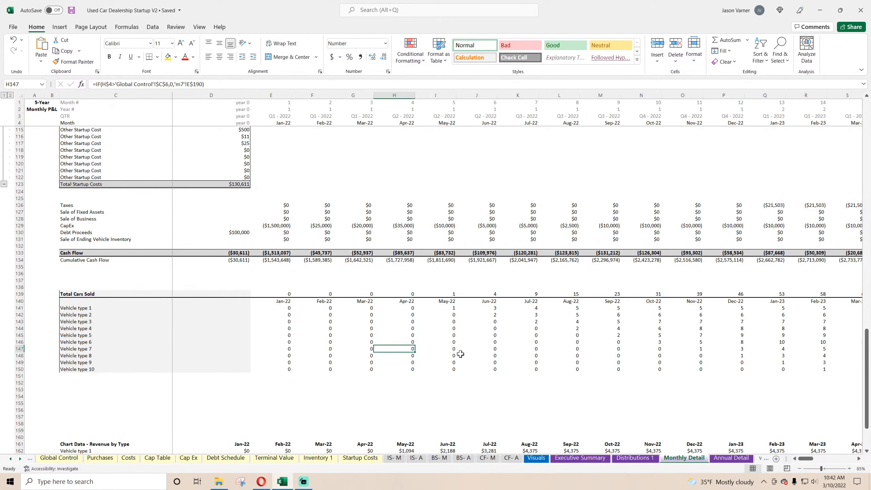
left_click(550, 350)
left_click(594, 329)
left_click(570, 307)
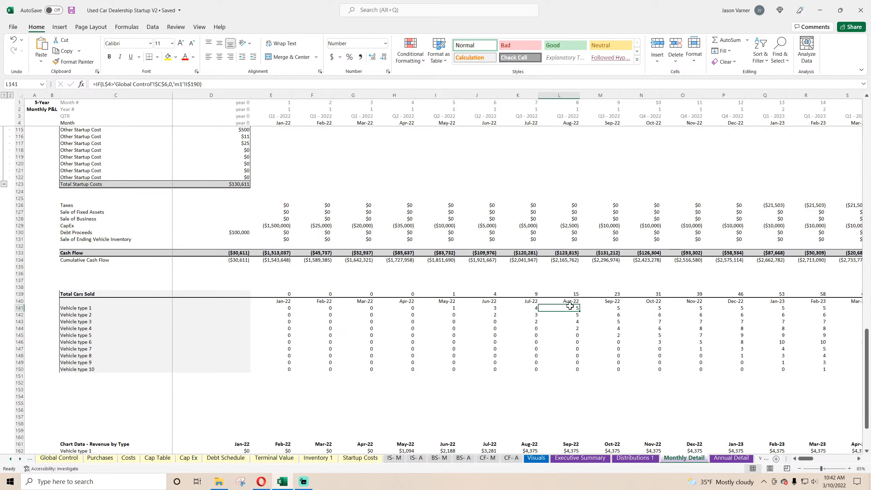
left_click(568, 323)
left_click(613, 347)
left_click(569, 356)
left_click(569, 335)
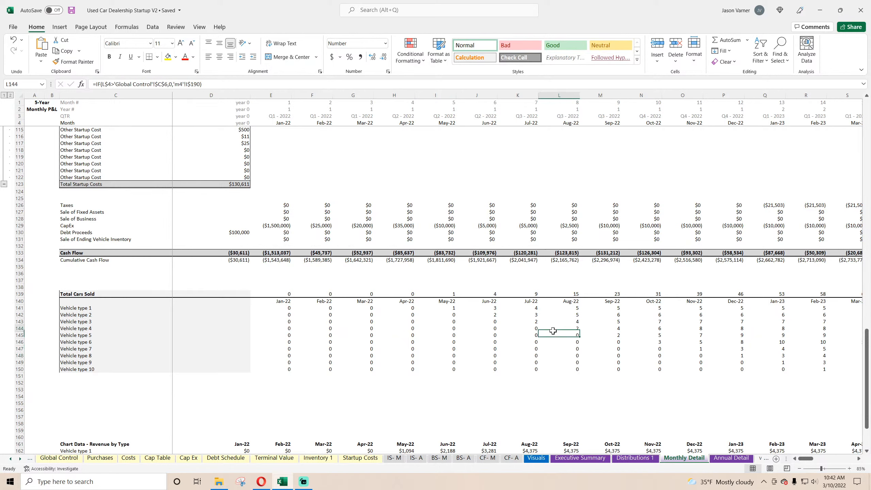
left_click(569, 328)
left_click(515, 314)
left_click(284, 308)
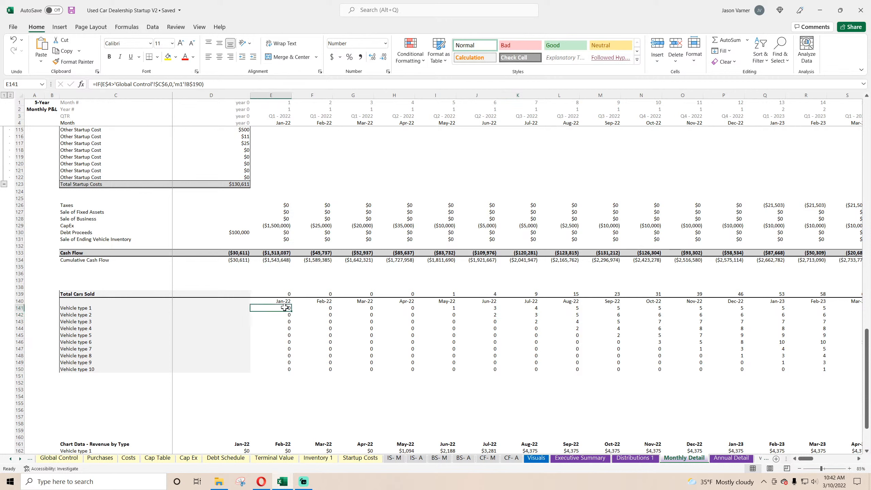
left_click(284, 294)
key("alt+equal")
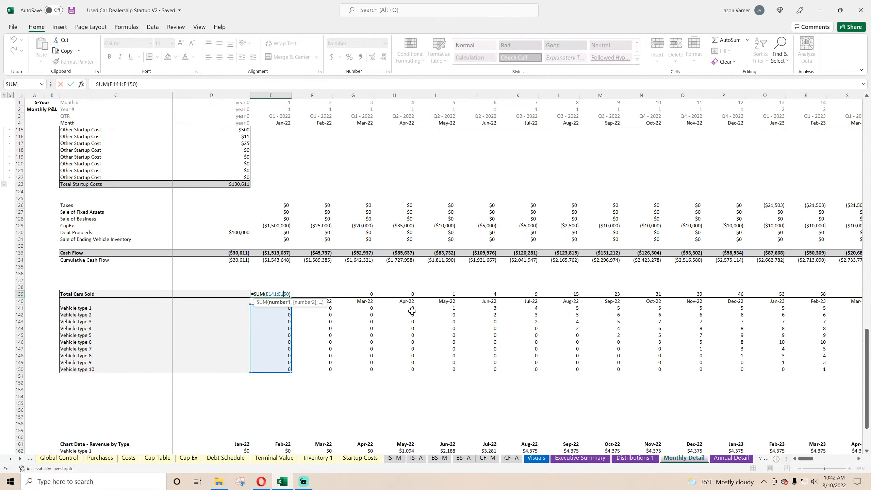
key("Return")
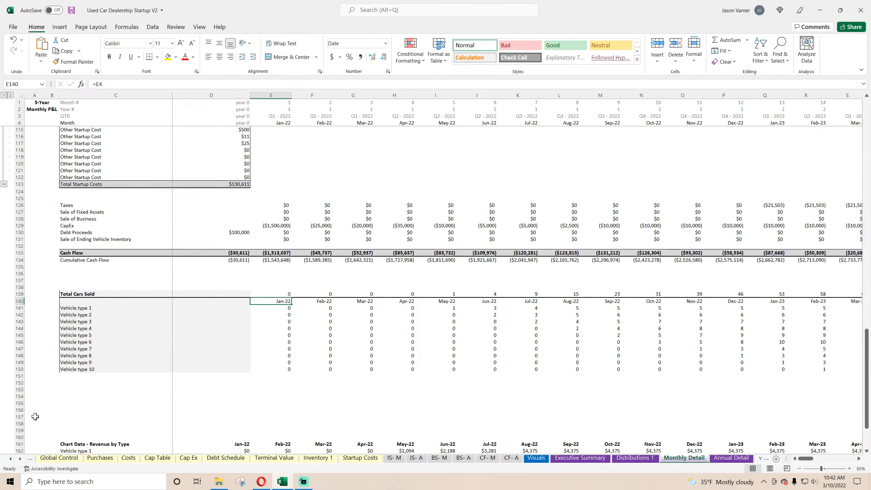
Enter the row label Ending Vehicle Count on Lot in cell C153 of the Monthly Detail sheet.
left_click(80, 389)
type("and")
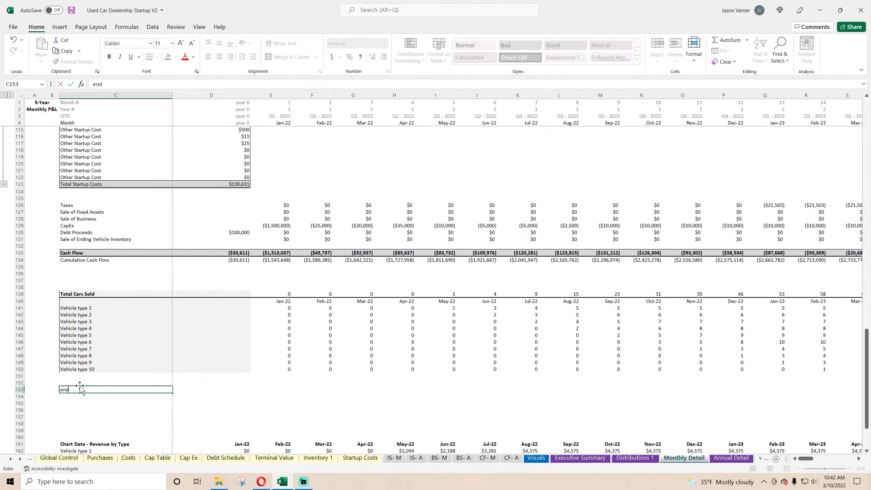
key("BackSpace")
key("BackSpace")
key("BackSpace")
type("C")
type("Vehi")
type("cle Count on Lot")
key("Return")
Calculate the Jan-22 ending vehicle count in E153 as vehicles purchased minus total cars sold, =E17-E139.
key("Up")
key("Right")
key("Right")
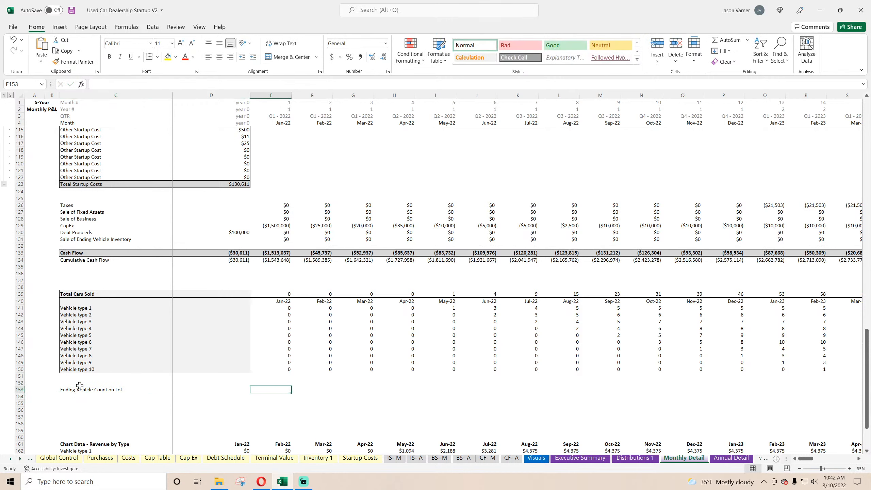
type("=")
scroll(286, 362, "up", 20)
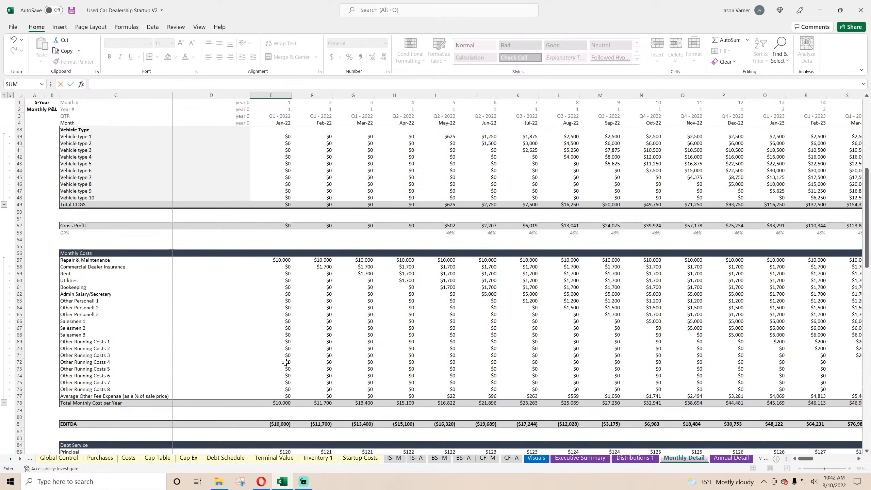
left_click(287, 210)
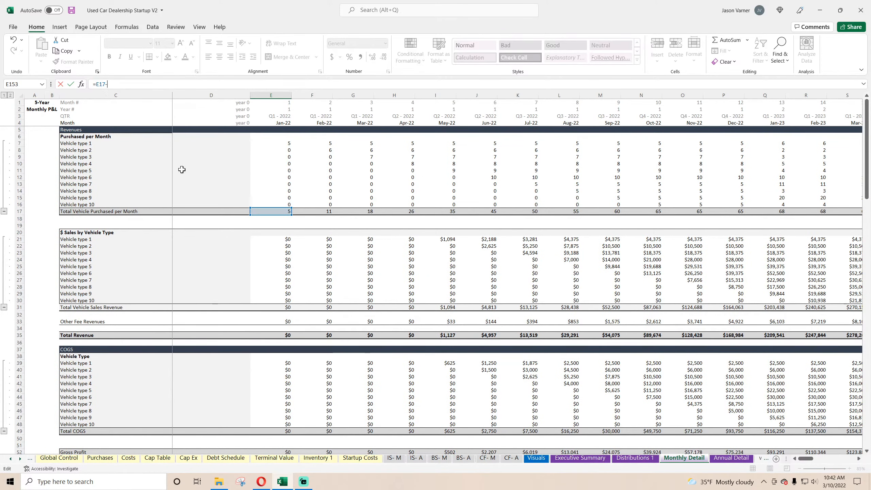
scroll(229, 329, "down", 20)
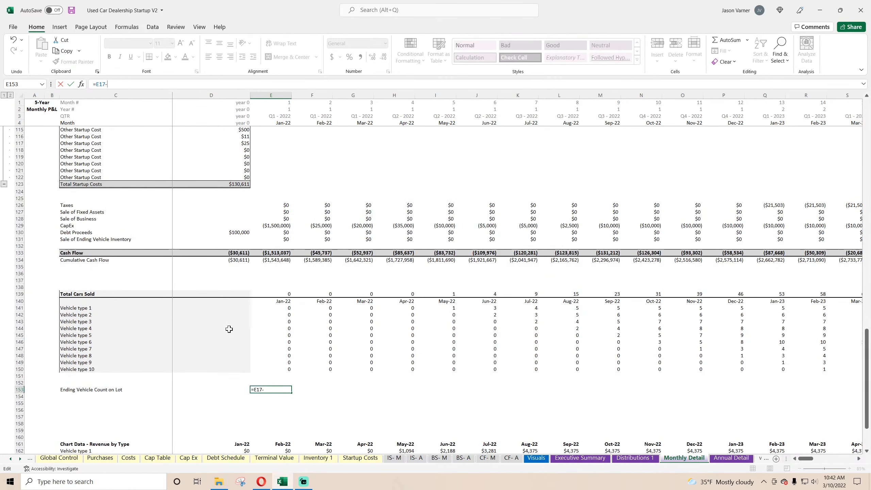
type("-")
left_click(281, 294)
key("Return")
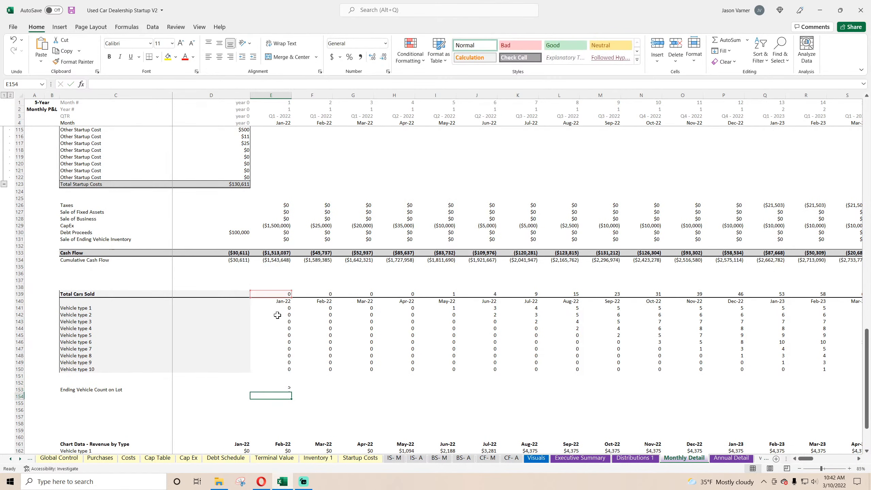
Calculate the Feb-22 ending vehicle count in F153 as prior count plus vehicles purchased minus cars sold, =E153+F17-F139.
double_click(277, 390)
scroll(301, 327, "up", 20)
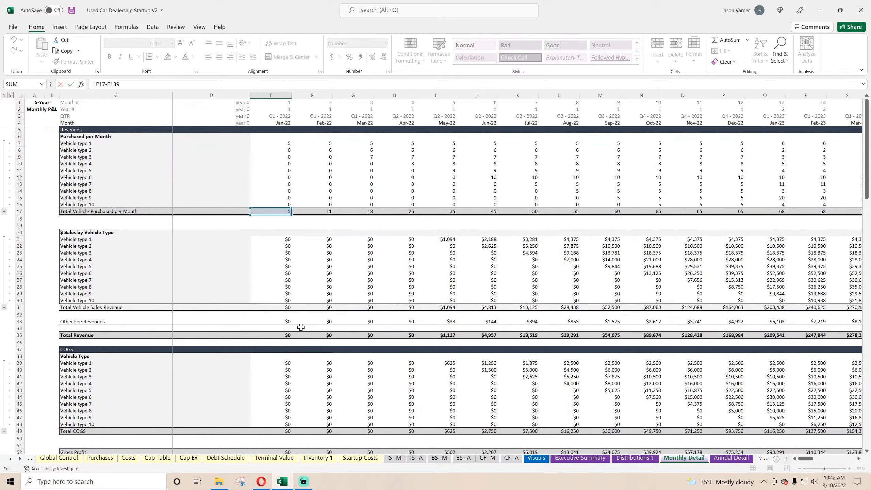
scroll(300, 328, "down", 20)
key("Tab")
type("=")
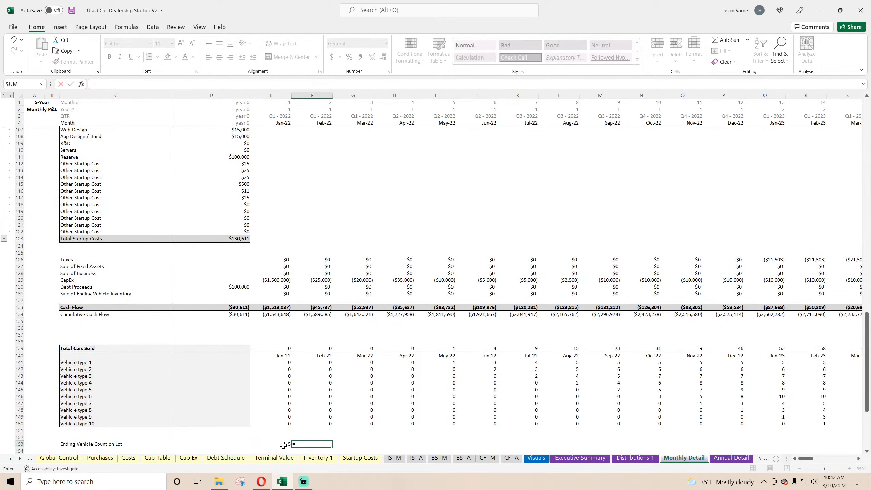
left_click(284, 445)
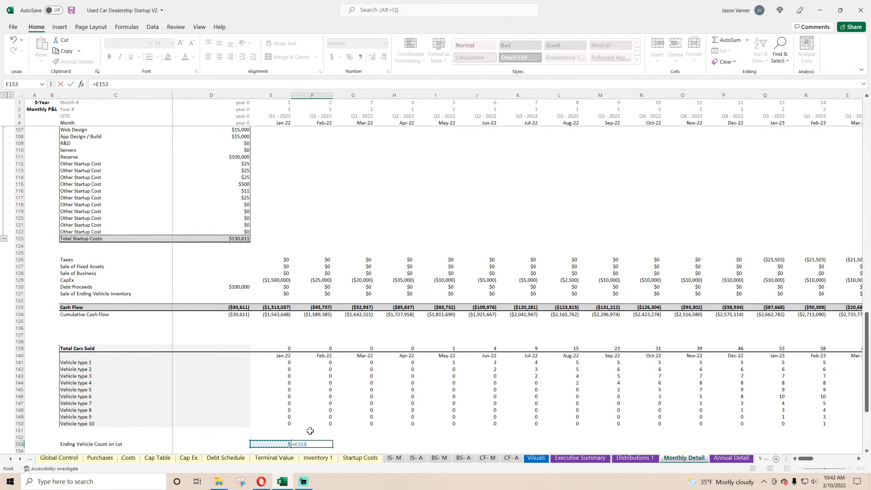
scroll(310, 431, "down", 1)
type("+")
scroll(305, 431, "up", 20)
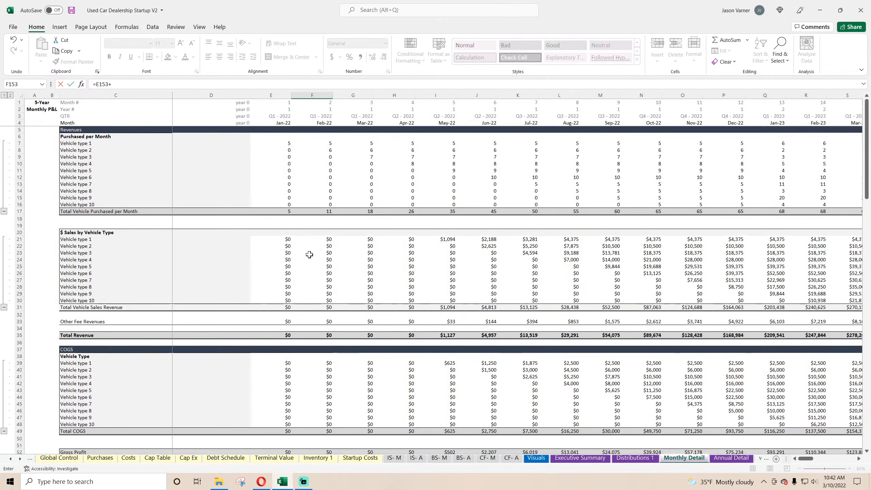
left_click(321, 210)
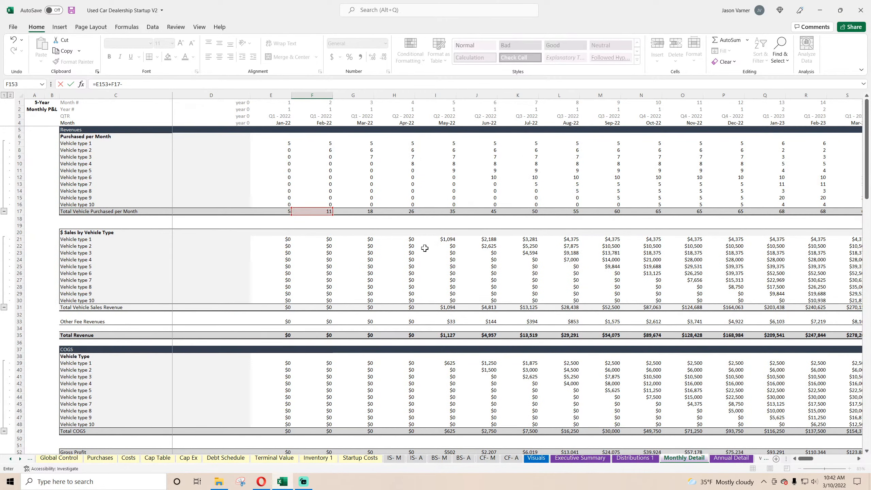
scroll(336, 320, "down", 20)
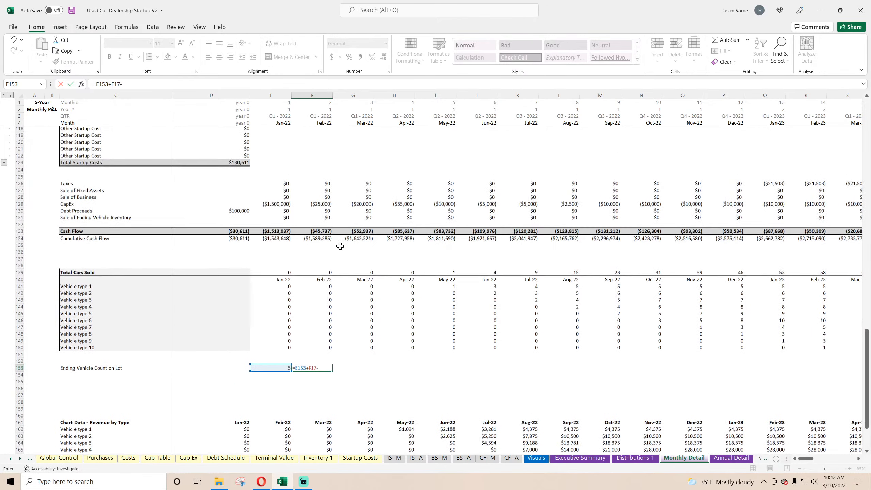
scroll(339, 246, "up", 1)
left_click(324, 294)
key("Return")
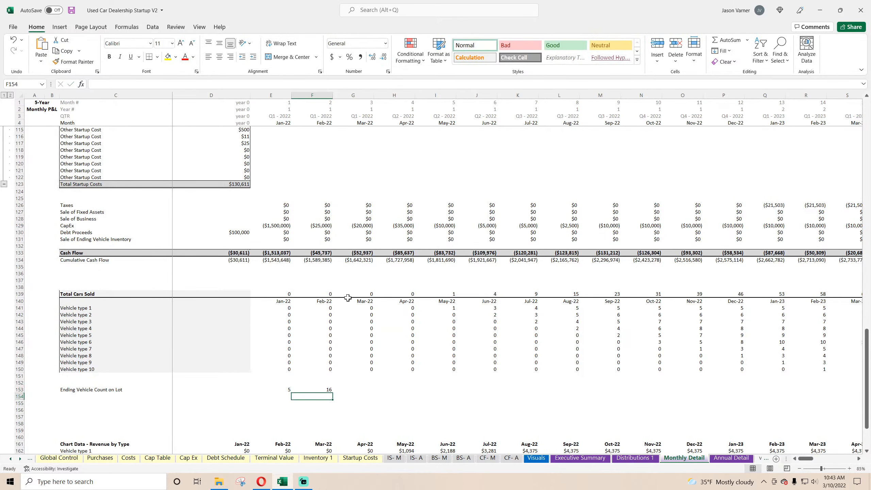
Fill the F153 formula across row 153 through Dec-26 in BL153, and add a top border to the row from column C.
left_click(311, 389)
left_click_drag(333, 393, 852, 436)
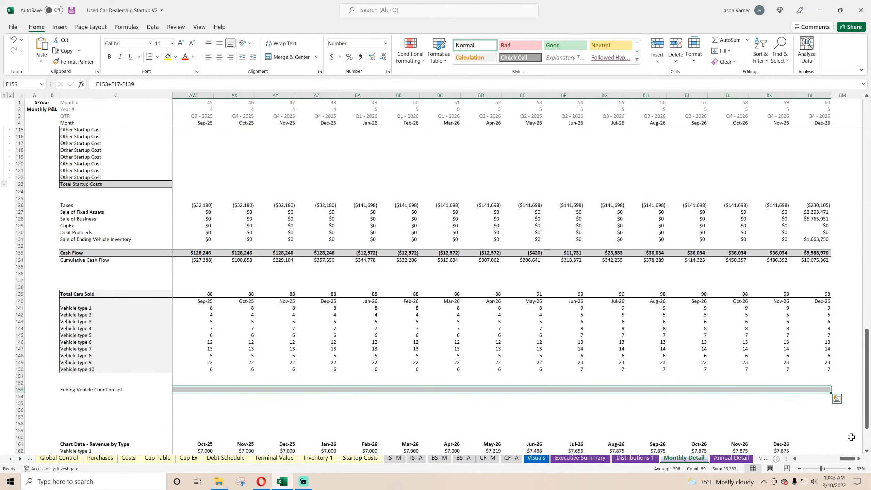
left_click_drag(812, 389, 117, 388)
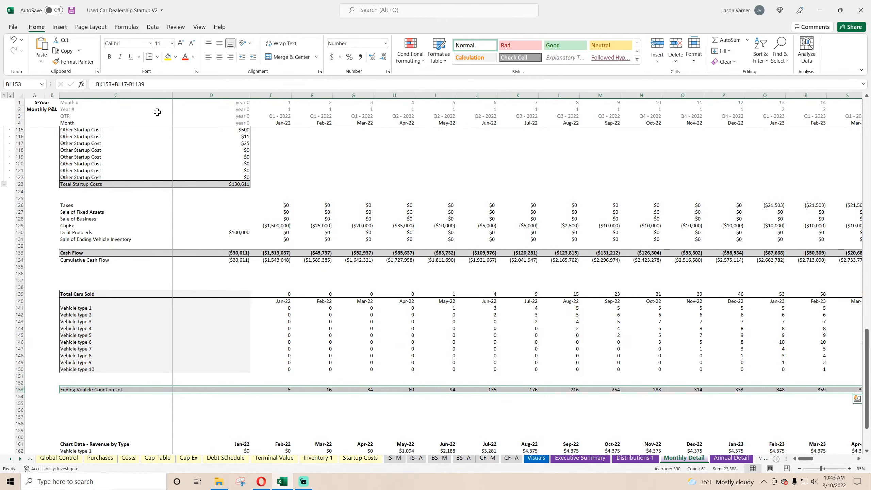
left_click(157, 58)
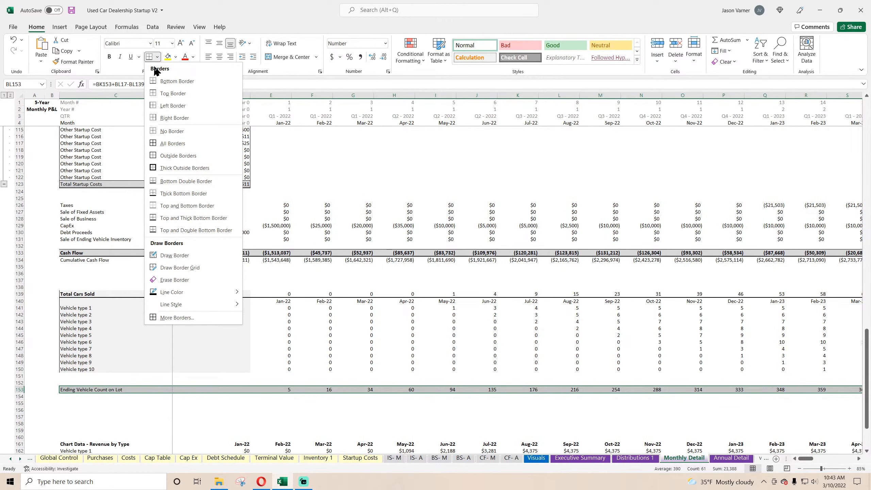
left_click(168, 96)
Examine the time-on-lot percentages on the Purchases sheet and compare them with the Ending Vehicle Count on Lot row in Monthly Detail.
left_click(110, 457)
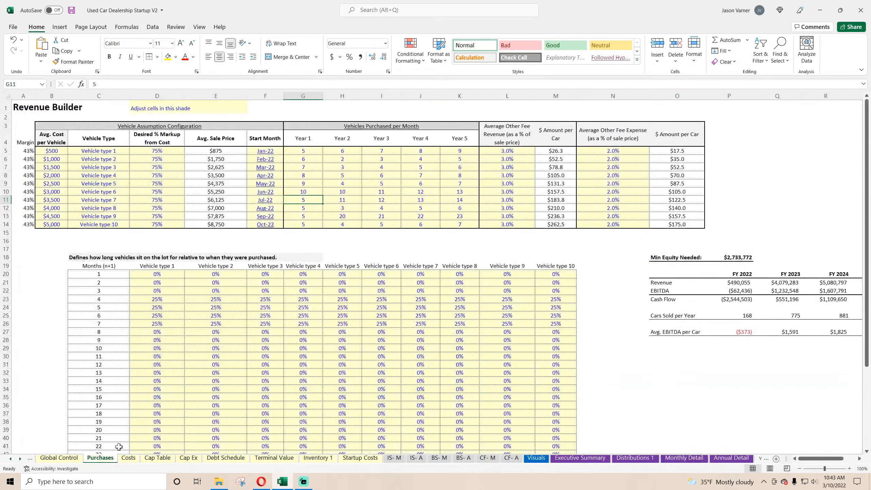
left_click_drag(105, 263, 571, 446)
left_click(403, 341)
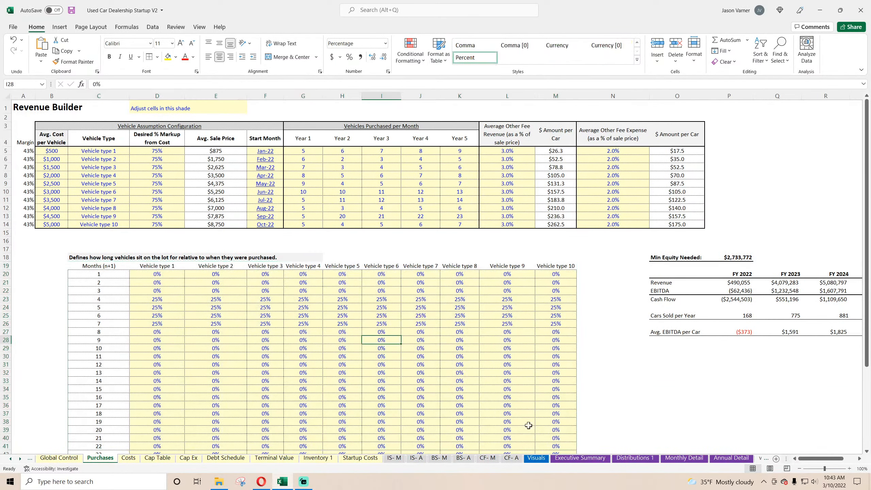
left_click(685, 458)
left_click(328, 335)
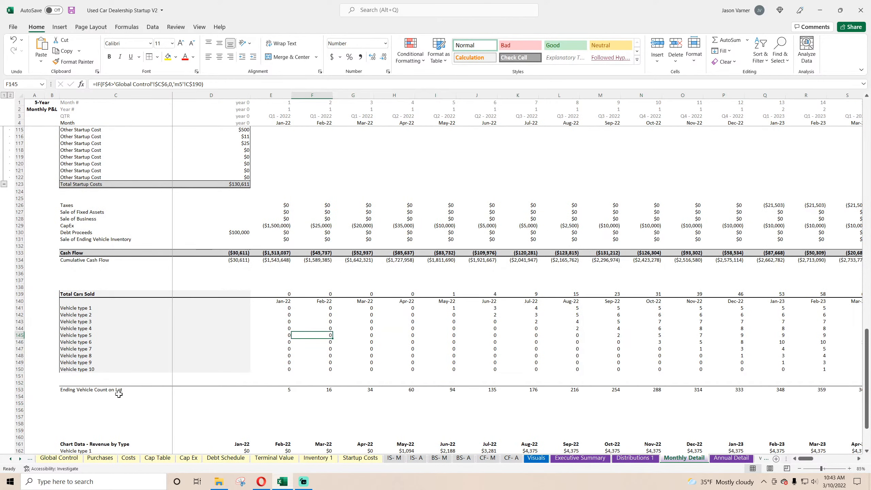
left_click_drag(93, 391, 589, 391)
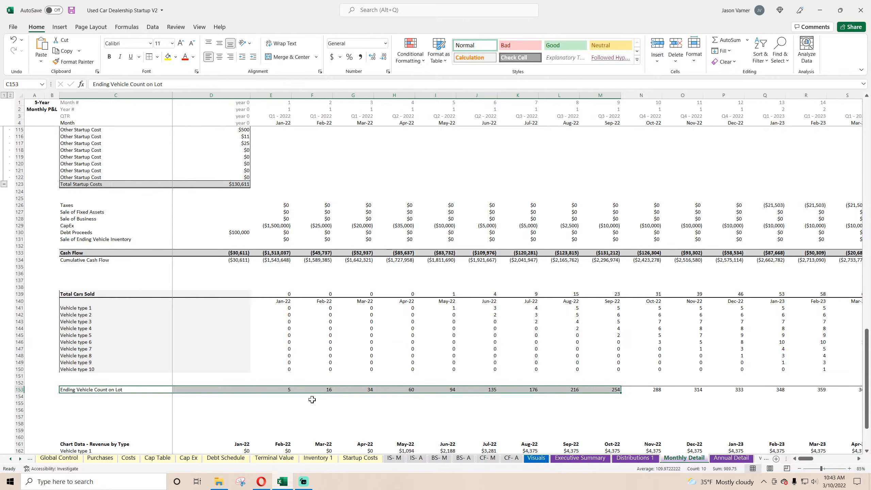
left_click(114, 394)
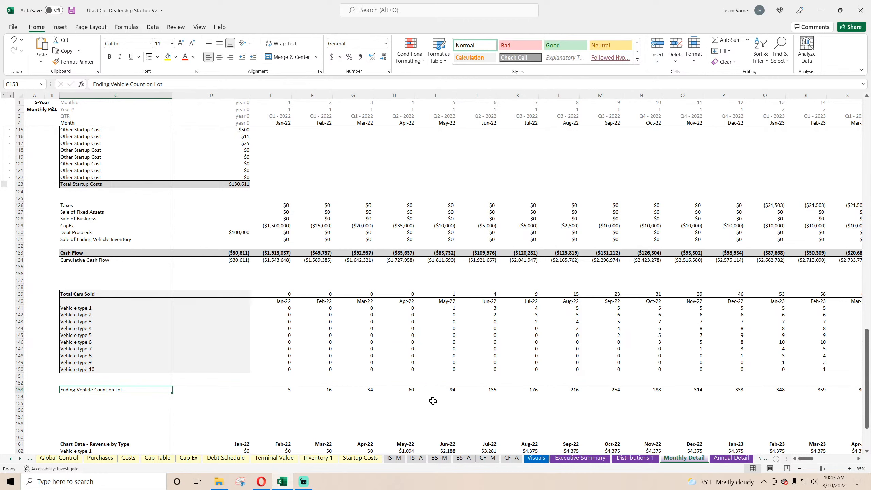
Duplicate the Ending Inventory Balance chart on the Visuals sheet and place the copy directly beneath the original.
left_click(536, 458)
left_click(374, 253)
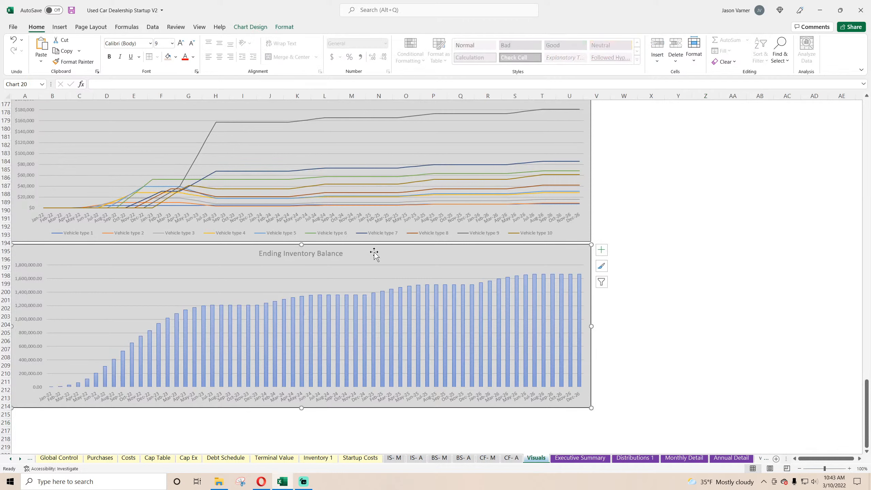
right_click(375, 253)
left_click(407, 25)
scroll(220, 264, "down", 7)
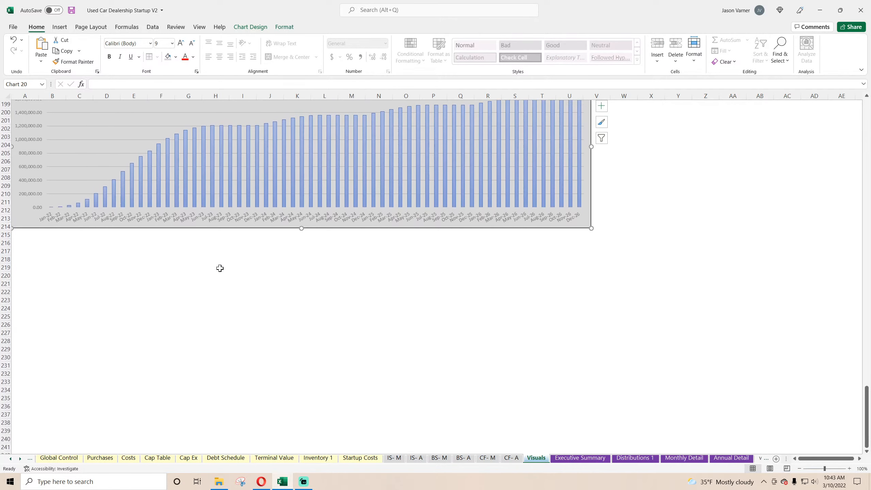
right_click(220, 268)
left_click(242, 71)
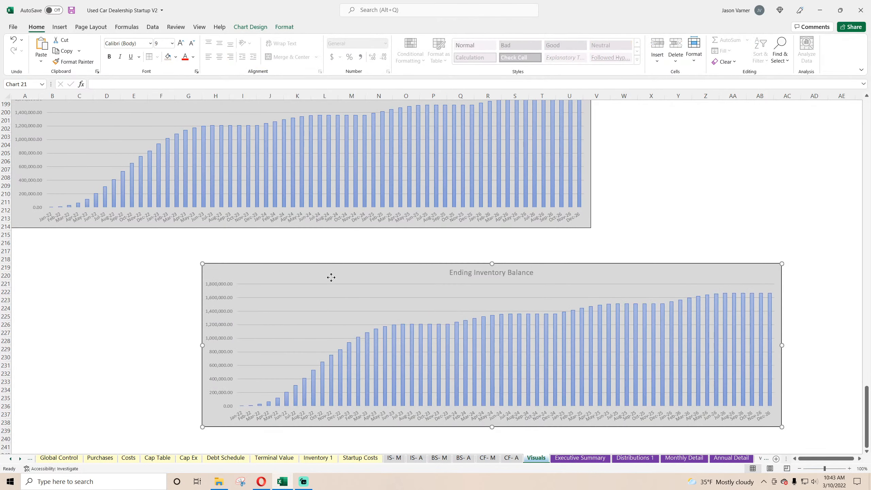
left_click_drag(331, 277, 124, 245)
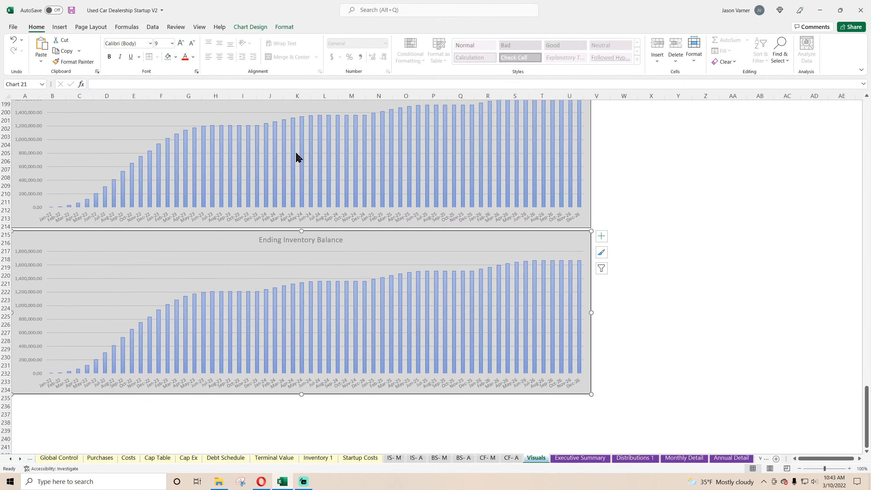
Link the copied chart's series name to the Ending Vehicle Count on Lot label in cell C153 of Monthly Detail.
right_click(362, 264)
left_click(394, 317)
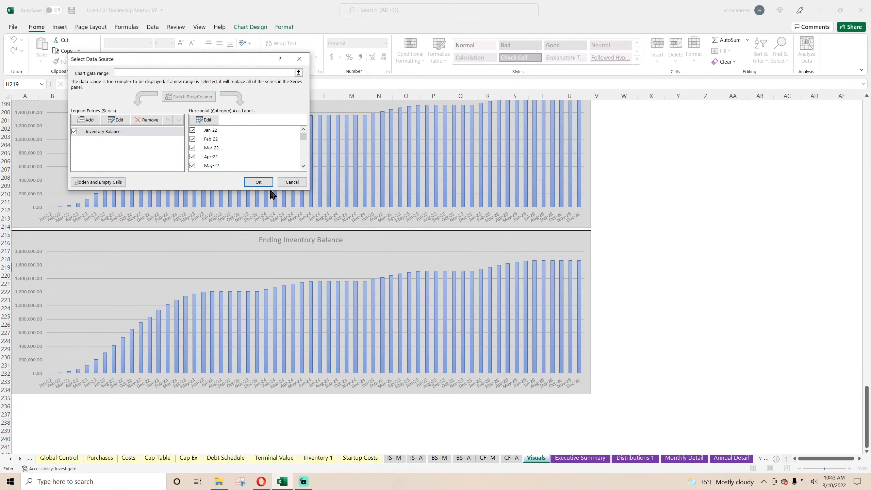
double_click(134, 130)
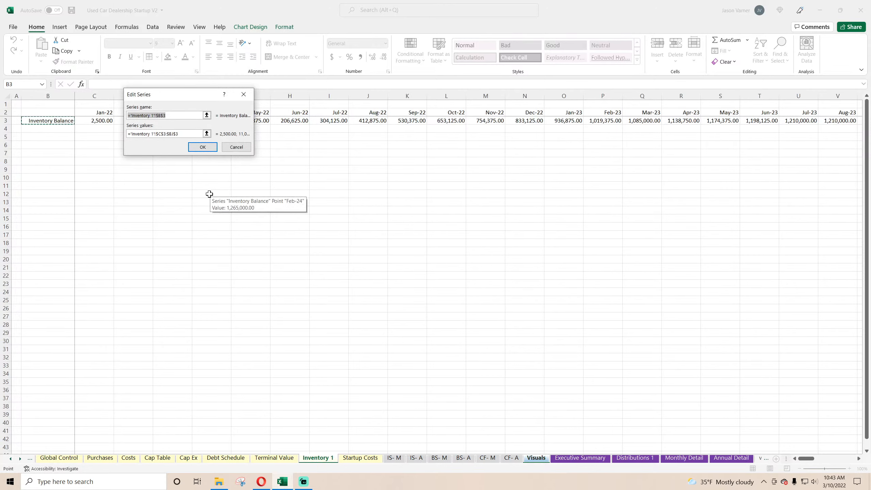
left_click(684, 458)
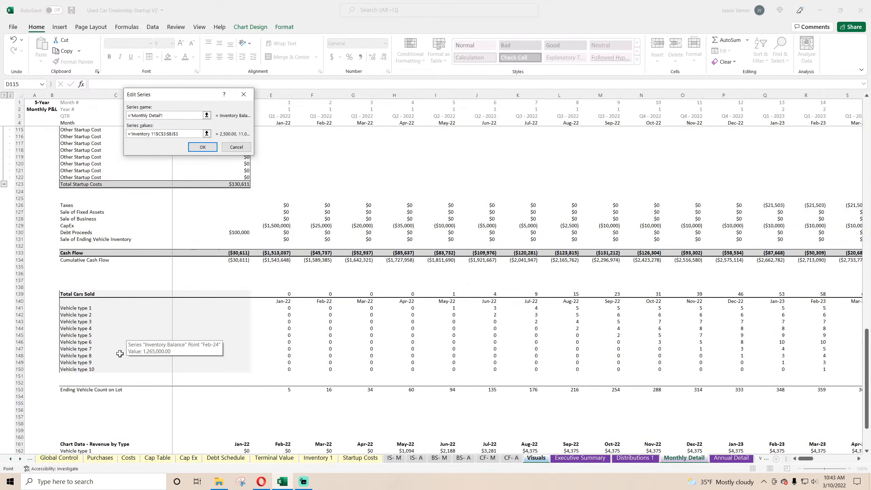
left_click(86, 392)
Set the copied chart's series values to E153:BL153 on the Monthly Detail sheet and apply the data source change.
triple_click(182, 134)
key("BackSpace")
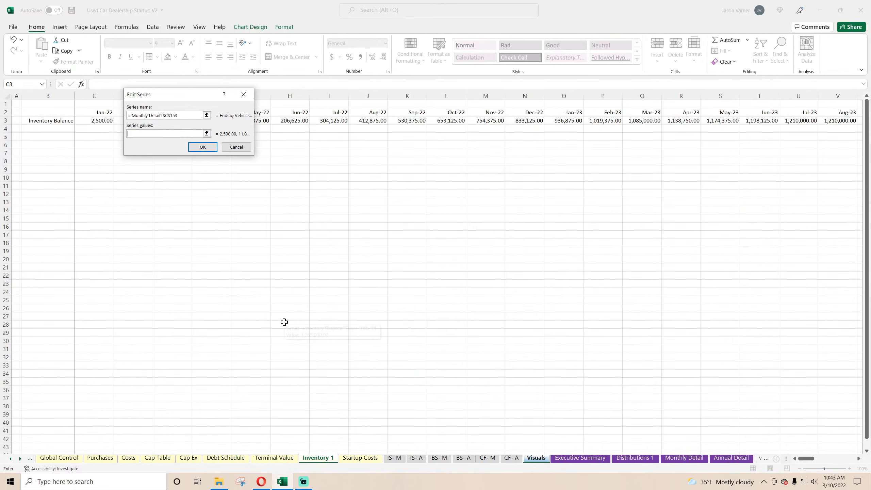
left_click(683, 457)
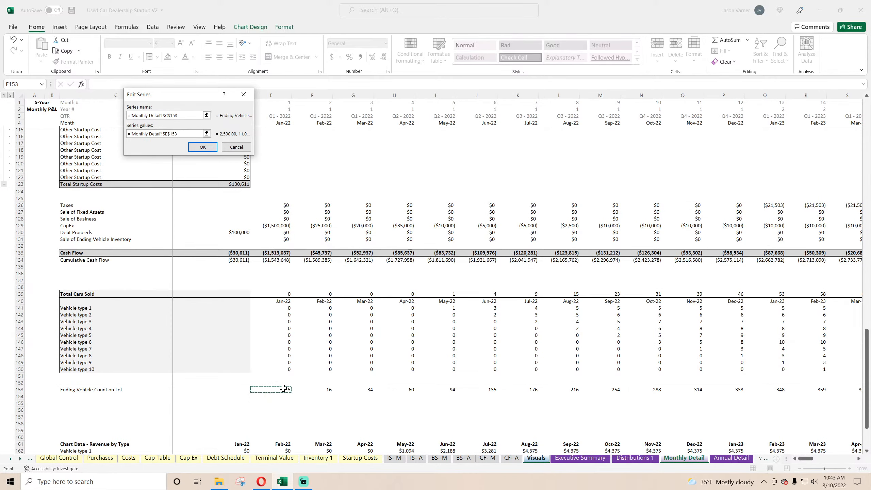
left_click_drag(192, 391, 826, 390)
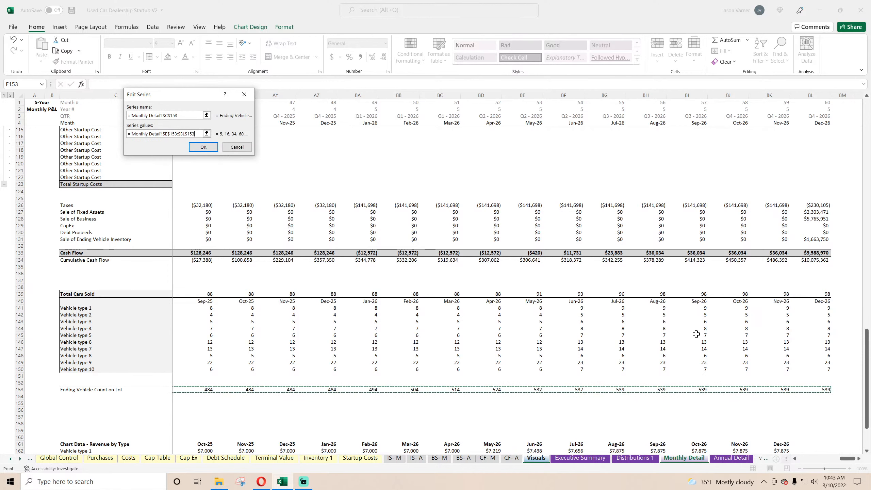
left_click(206, 150)
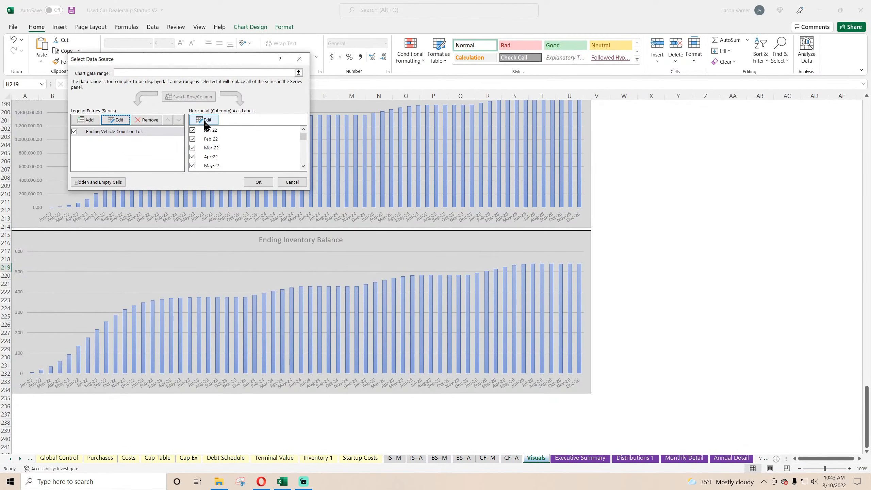
left_click(258, 182)
Retitle the copied chart Ending Vehicle Count per Month.
left_click(300, 240)
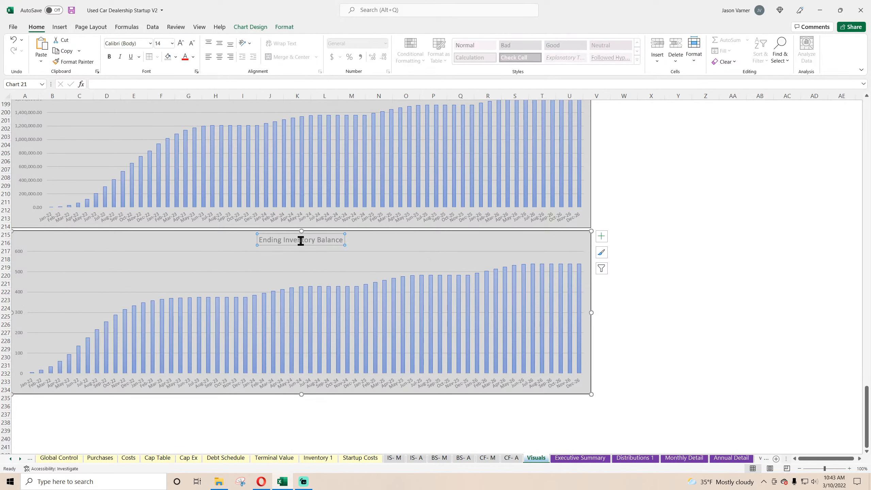
left_click_drag(284, 240, 360, 245)
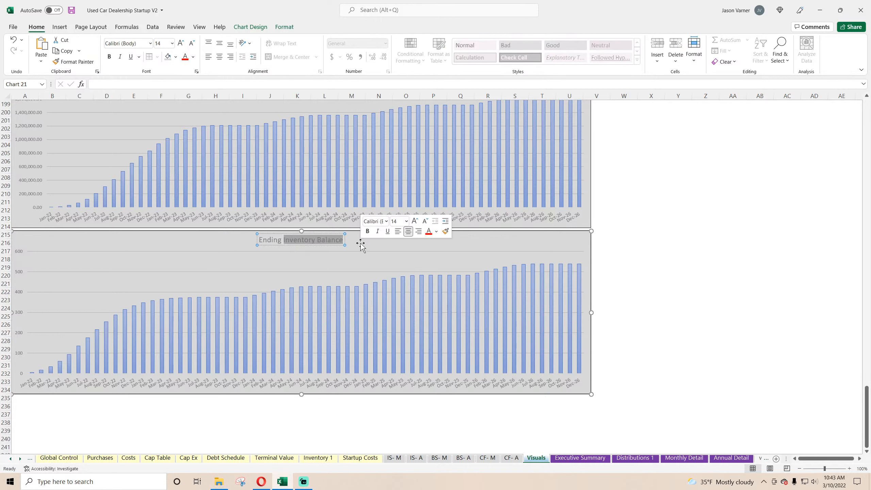
type("Vehicle C")
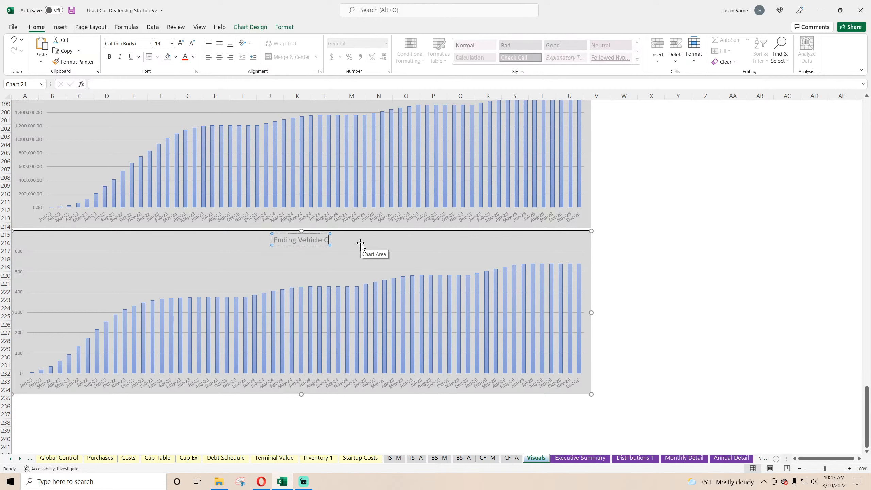
type("ount per Month")
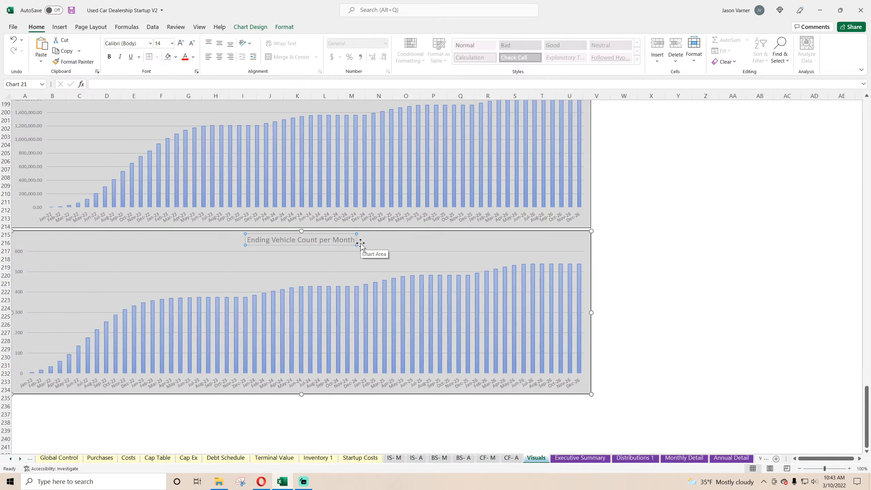
left_click(698, 289)
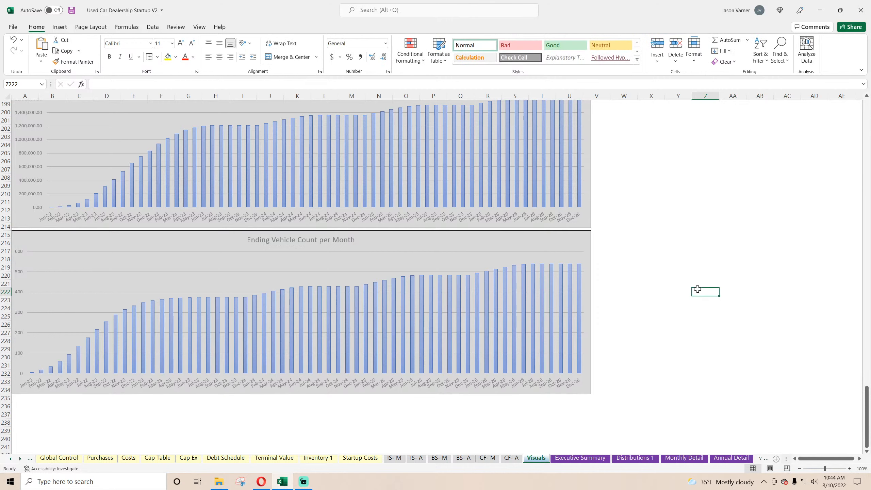
Shorten the new chart's title to Vehicle Count on Lot.
left_click(270, 242)
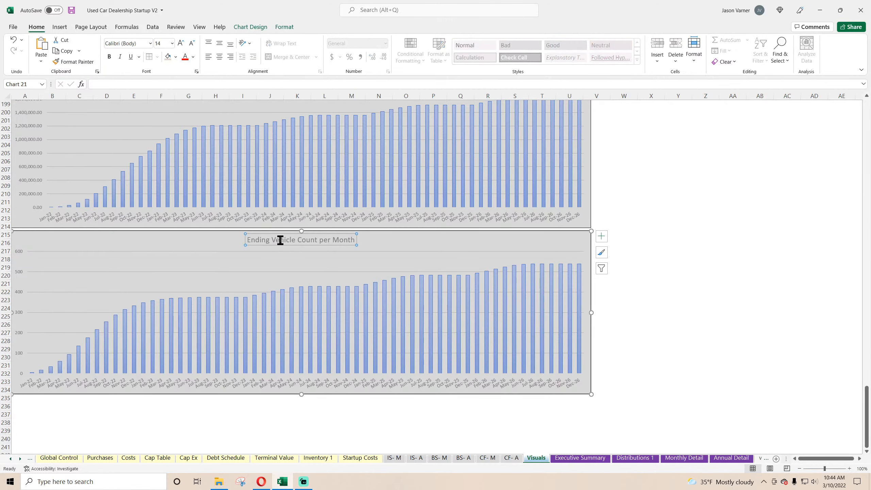
left_click_drag(274, 240, 215, 242)
key("Delete")
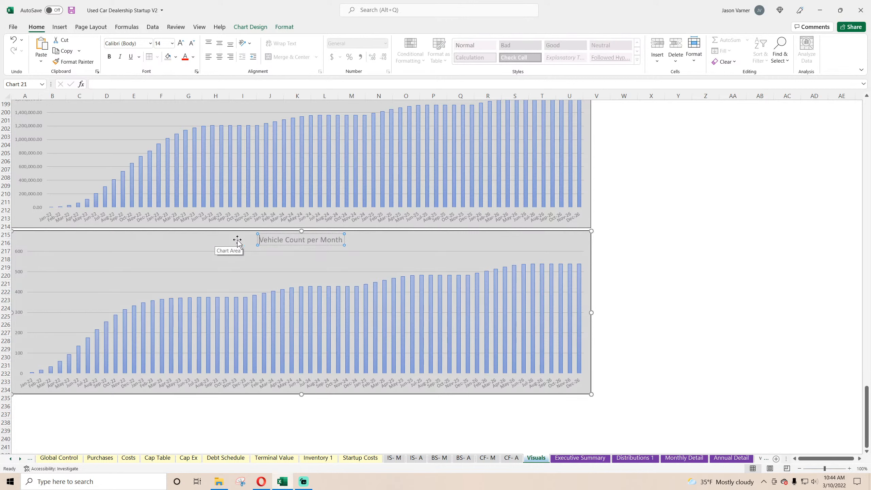
left_click_drag(307, 240, 419, 239)
type("on Lot")
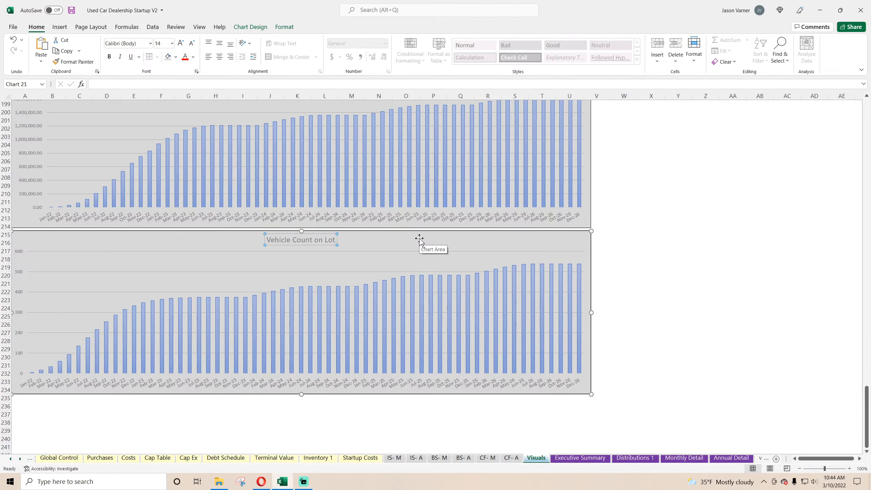
left_click(680, 290)
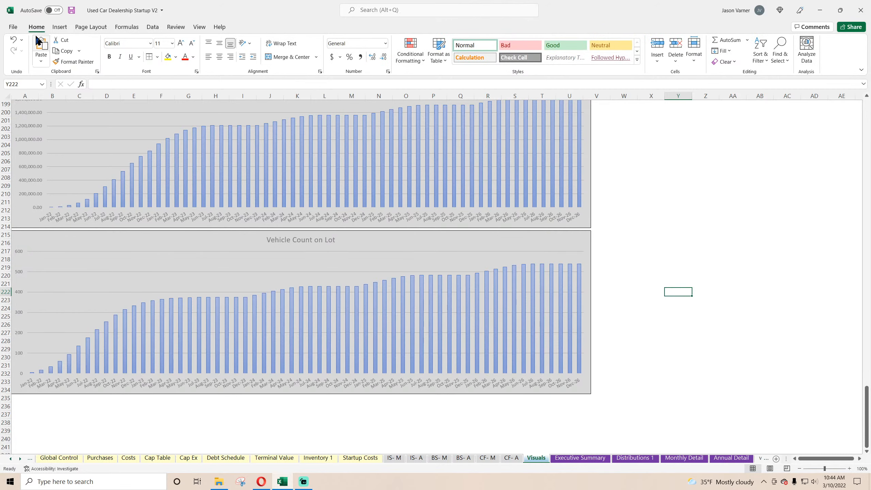
Save the workbook, copy Vehicle type 1's four 25% values on Purchases to months 1 to 4, and fill them across to Vehicle type 10.
left_click(71, 10)
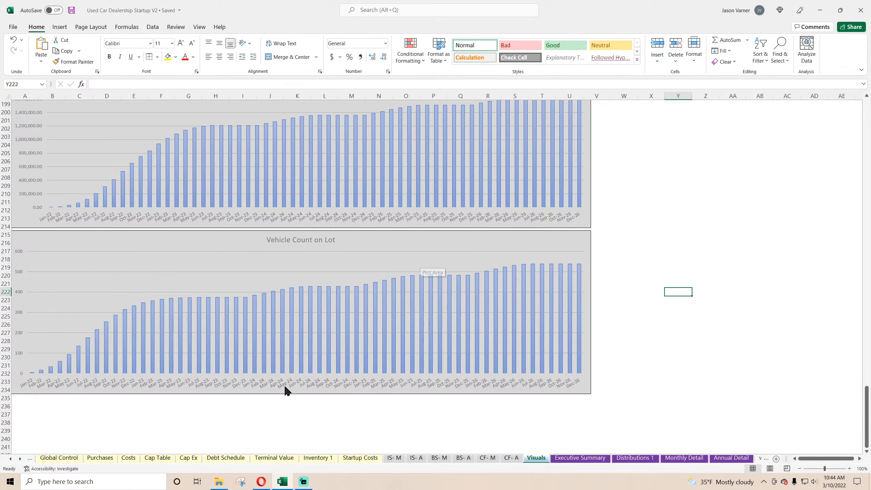
left_click(99, 458)
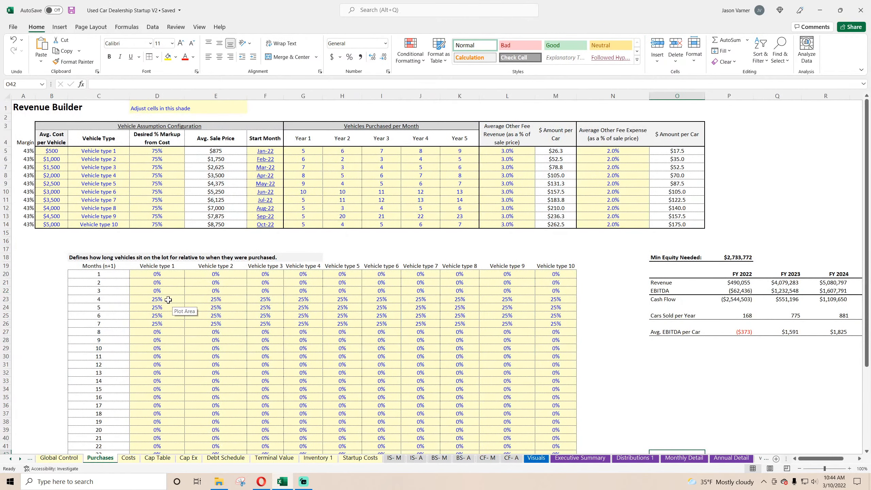
left_click_drag(168, 299, 167, 325)
right_click(168, 324)
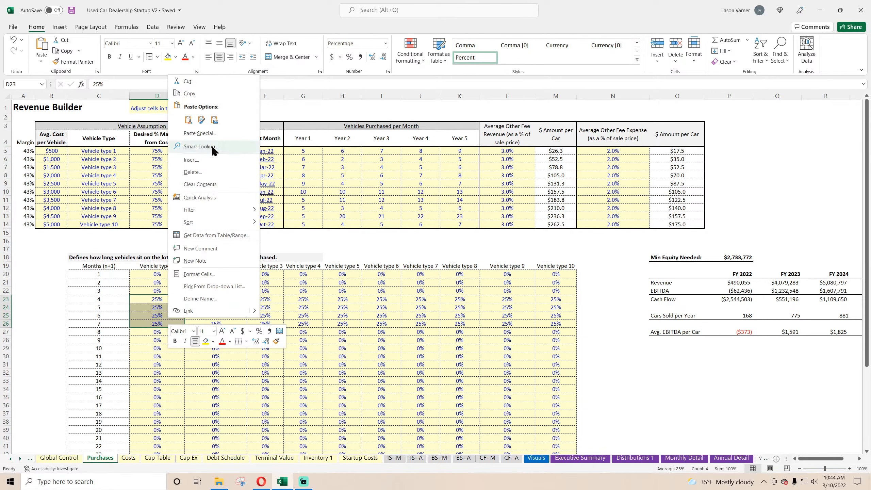
left_click(203, 97)
right_click(165, 274)
left_click(198, 79)
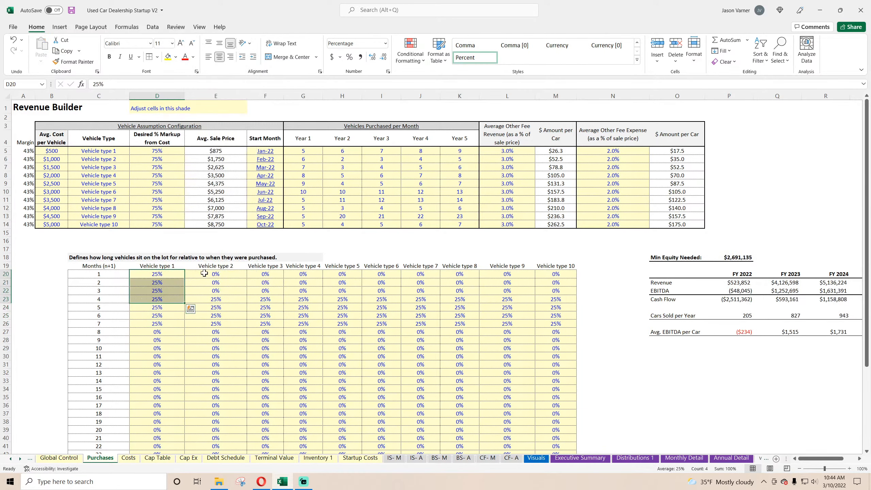
left_click_drag(187, 302, 558, 305)
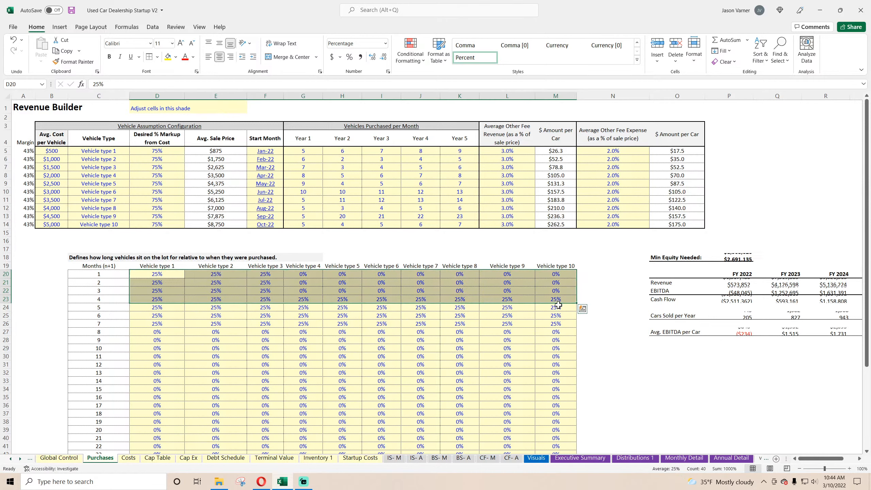
Fill months 5 to 9 with 0% for Vehicle types 1 through 10 in the lot-time table.
left_click(180, 340)
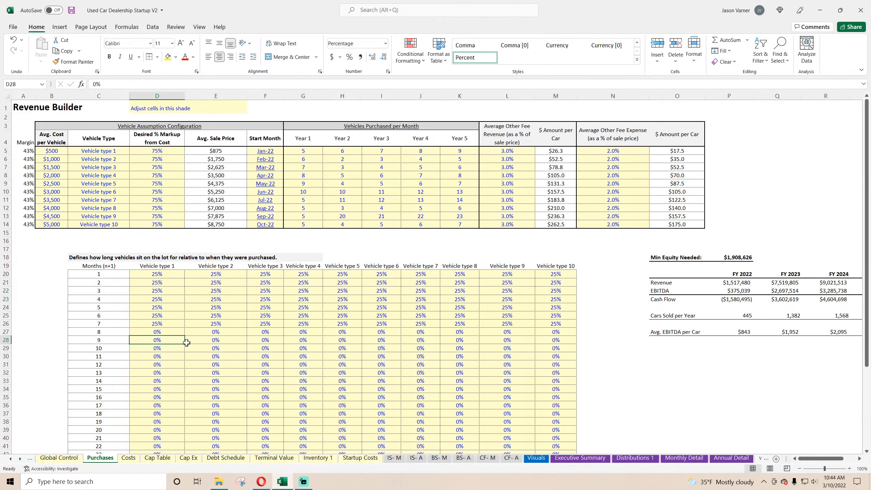
left_click_drag(186, 344, 188, 306)
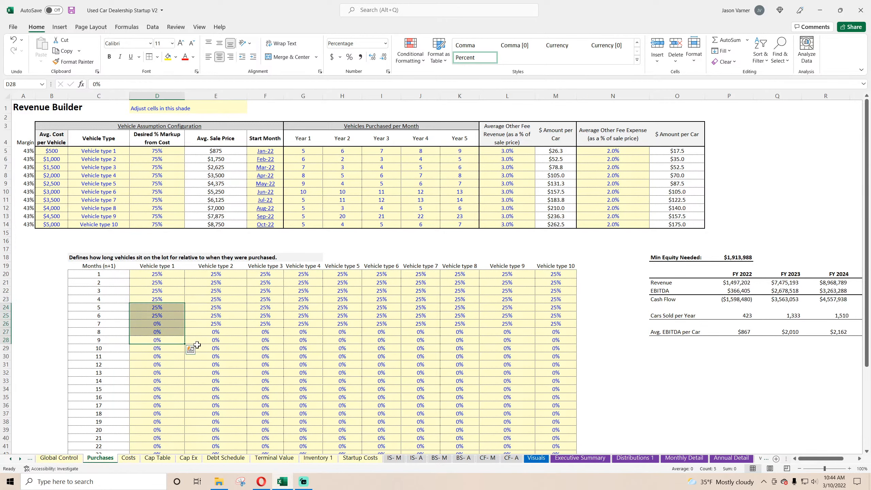
left_click_drag(186, 344, 559, 347)
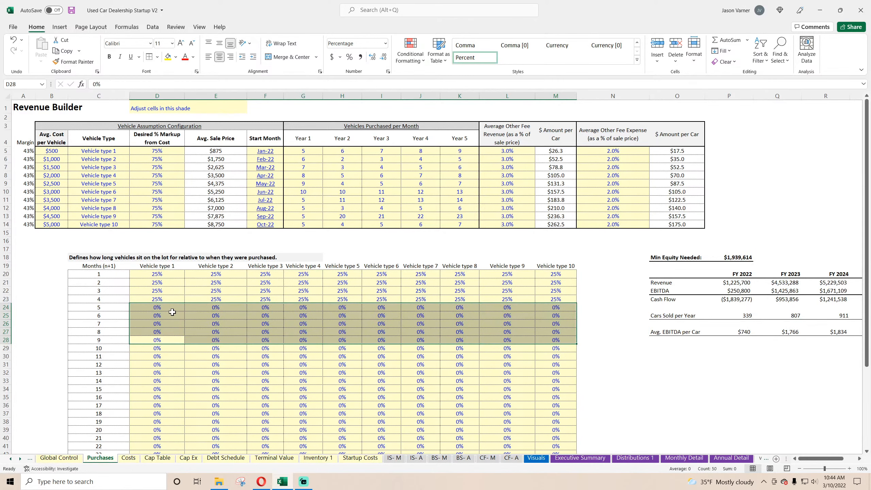
Check the Vehicle Count on Lot chart on the Visuals sheet and save the workbook.
left_click(536, 457)
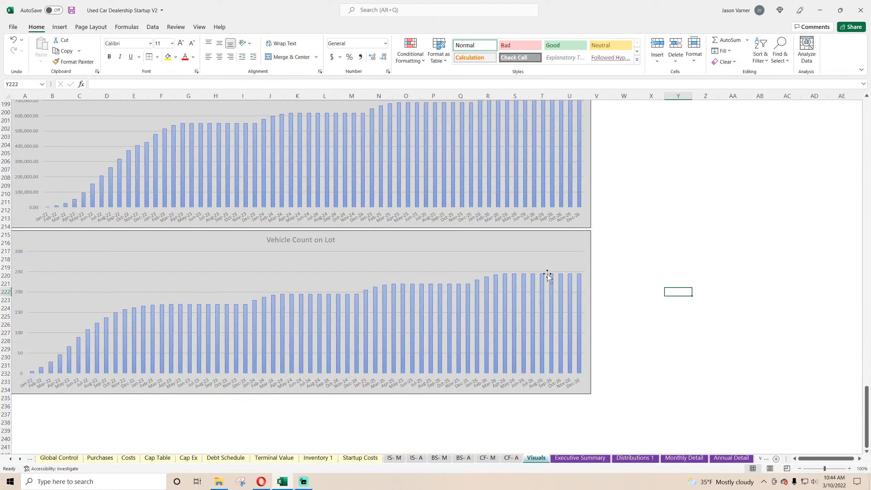
mouse_move(542, 283)
left_click(72, 12)
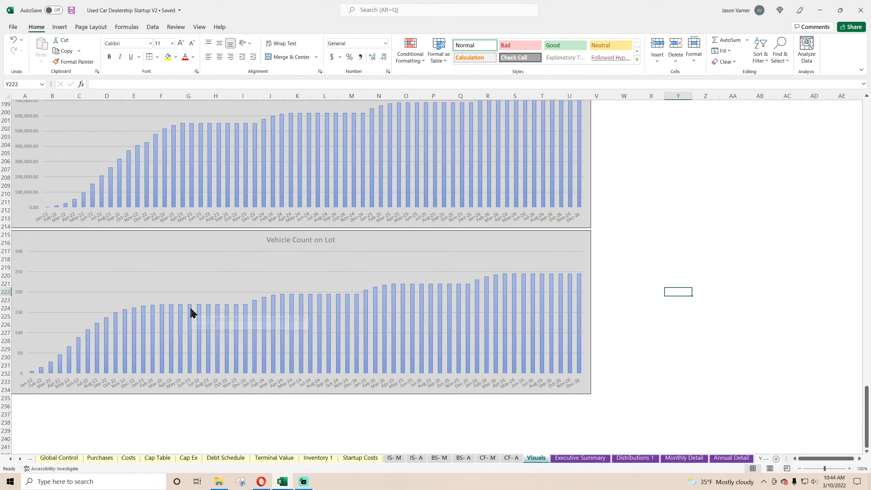
mouse_move(191, 309)
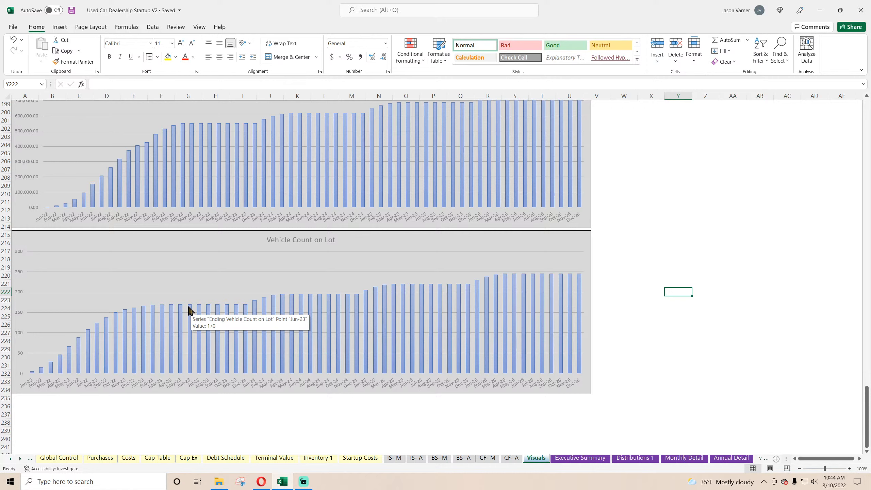
Review the Year 1 vehicles purchased per month and Vehicle type 1's percentages for months 1 to 4 on Purchases.
left_click(100, 459)
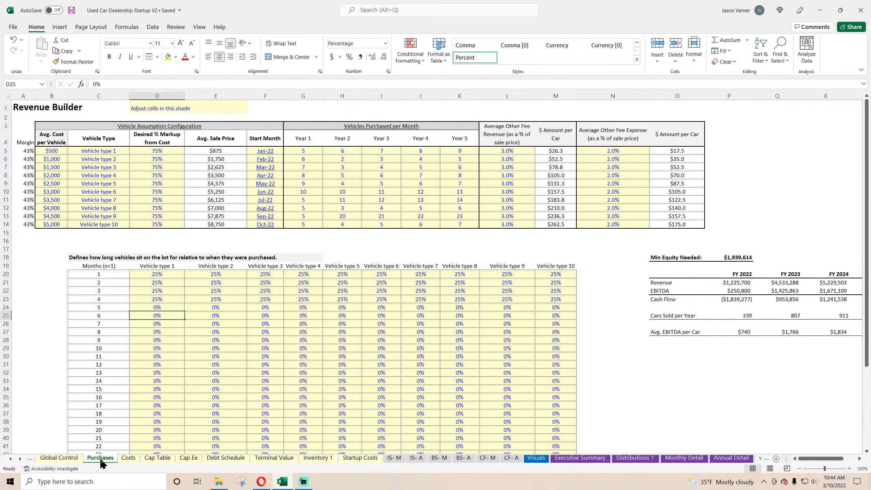
left_click(311, 151)
left_click(309, 167)
left_click(309, 185)
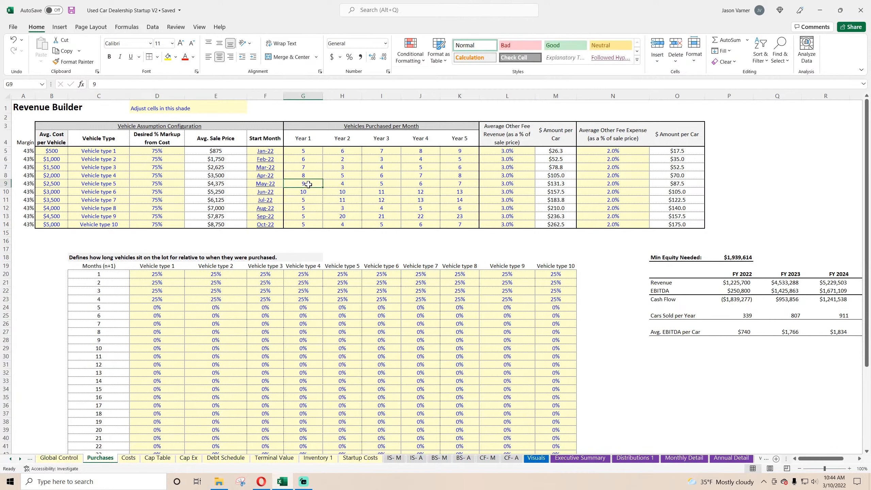
left_click_drag(171, 275, 172, 298)
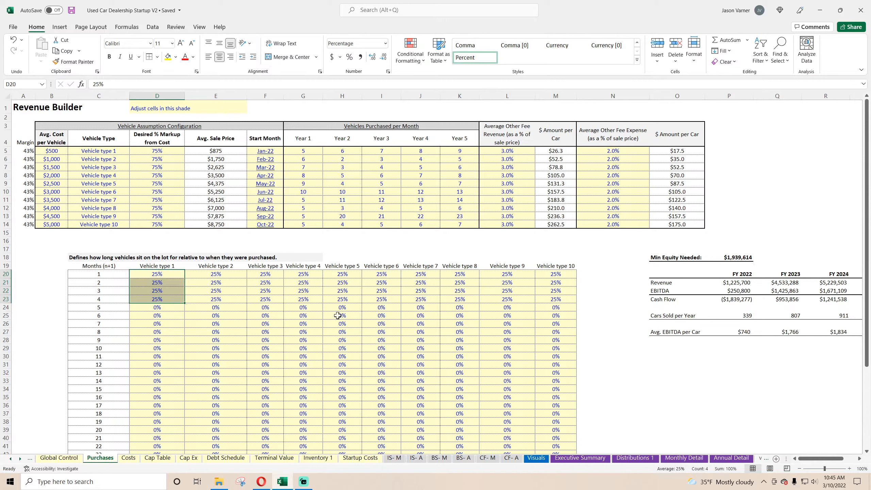
Set Vehicle type 1 to 100% in month 1 and 0% in months 2 to 4, and fill months 1 to 6 across to Vehicle type 10.
left_click(172, 275)
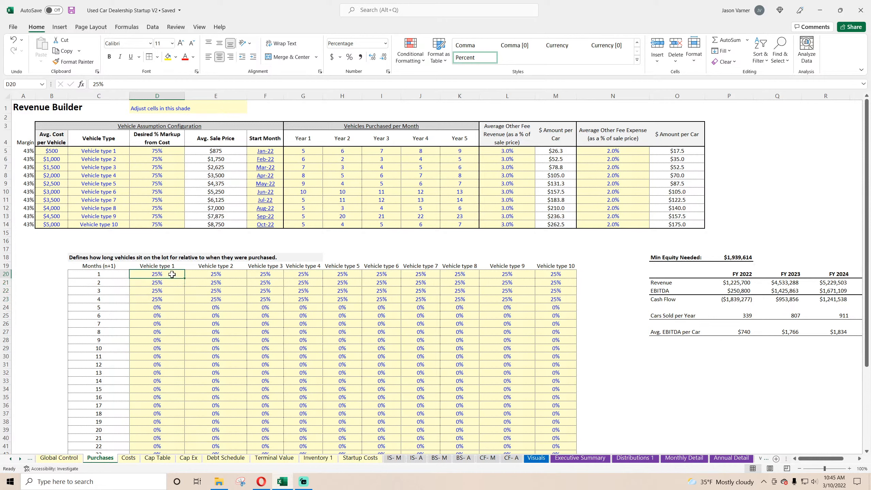
type("100")
key("Return")
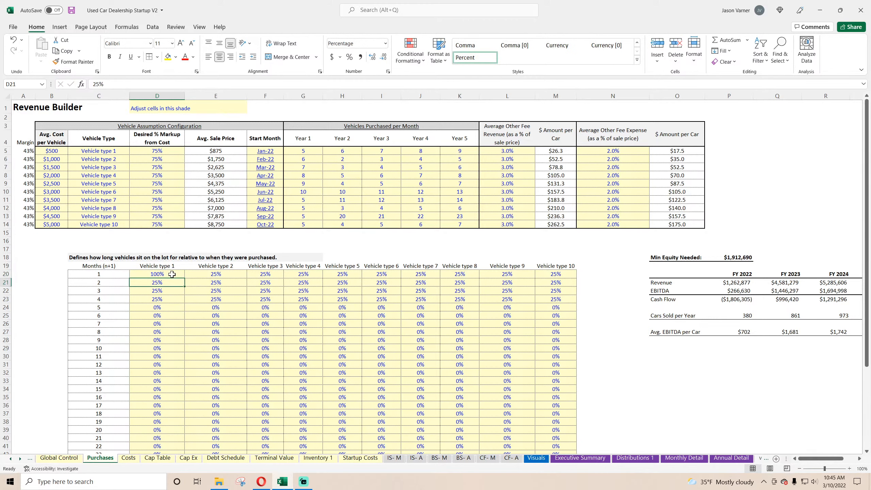
type("0")
key("Return")
type("0")
key("Return")
type("0")
key("Return")
type("0")
key("Return")
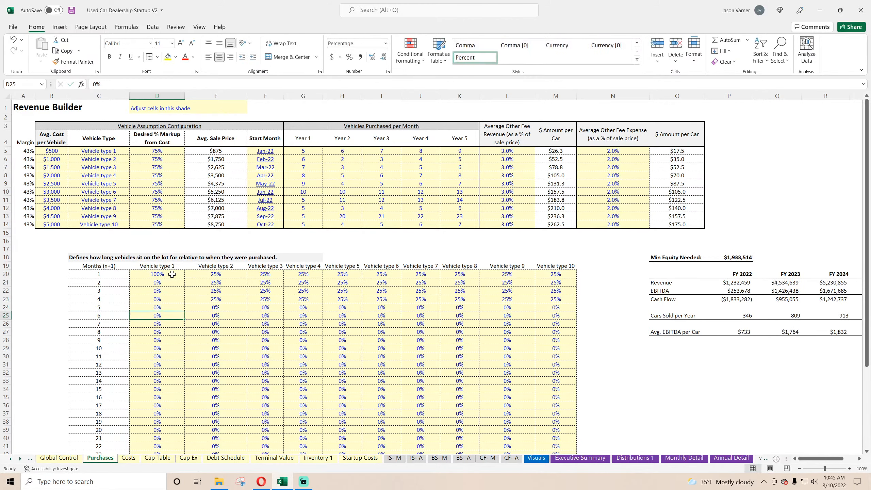
left_click(174, 274)
left_click_drag(181, 276, 576, 323)
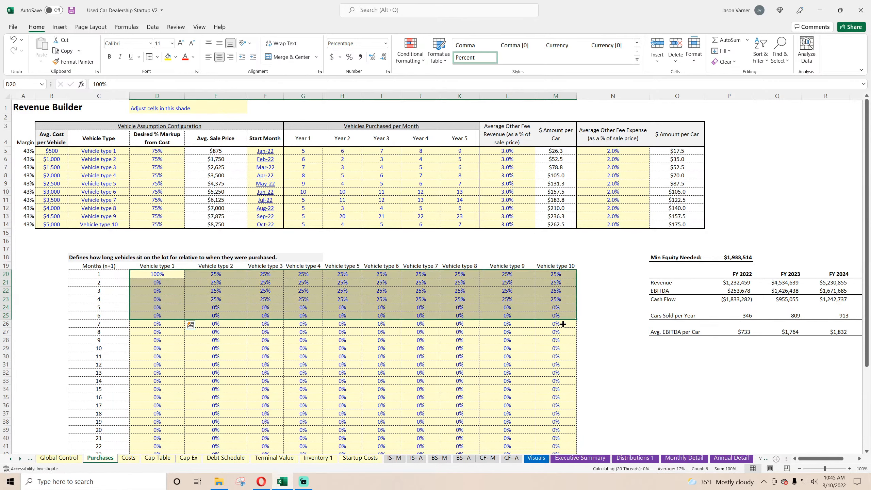
Compare the monthly bars of the Vehicle Count on Lot chart on Visuals with the Ending Vehicle Count on Lot row in Monthly Detail.
left_click(536, 457)
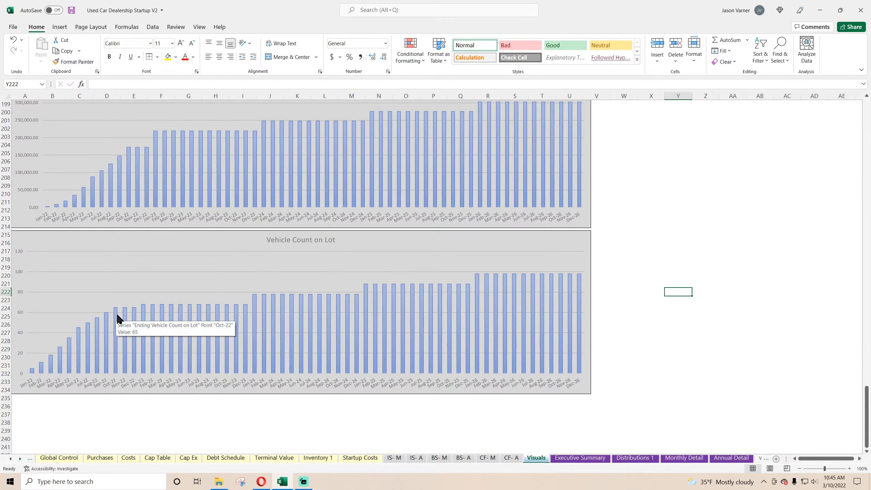
mouse_move(162, 312)
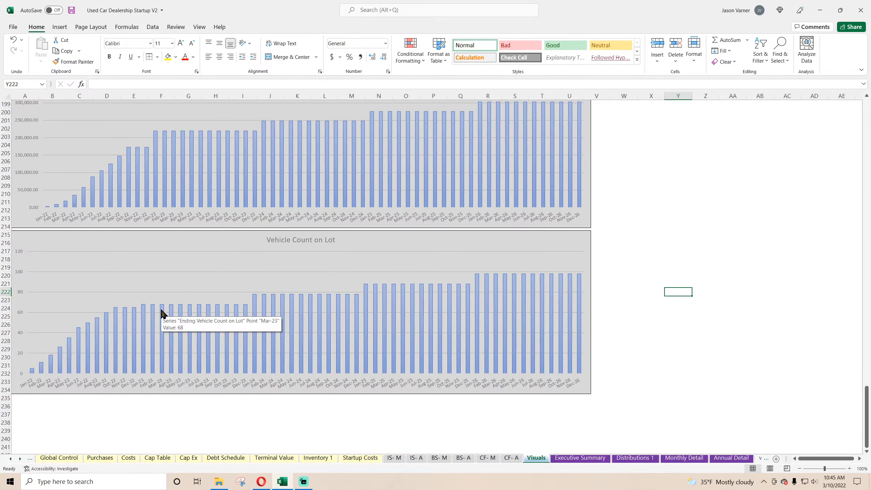
mouse_move(282, 303)
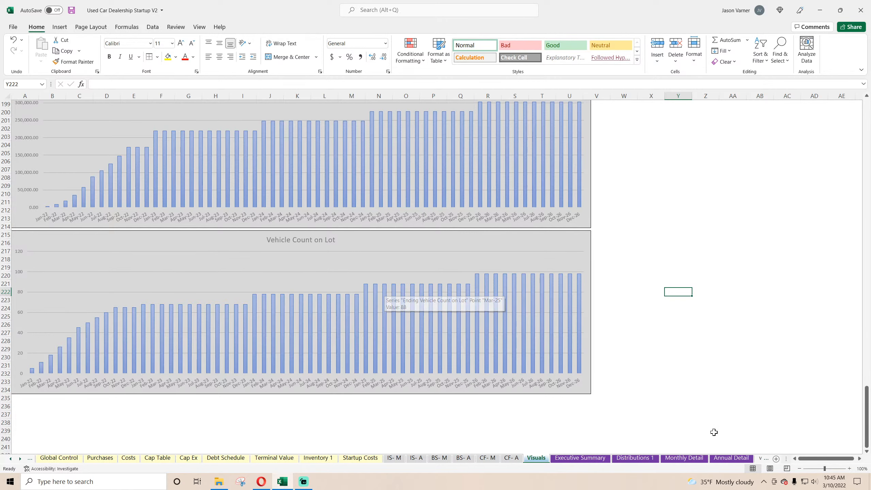
left_click(676, 458)
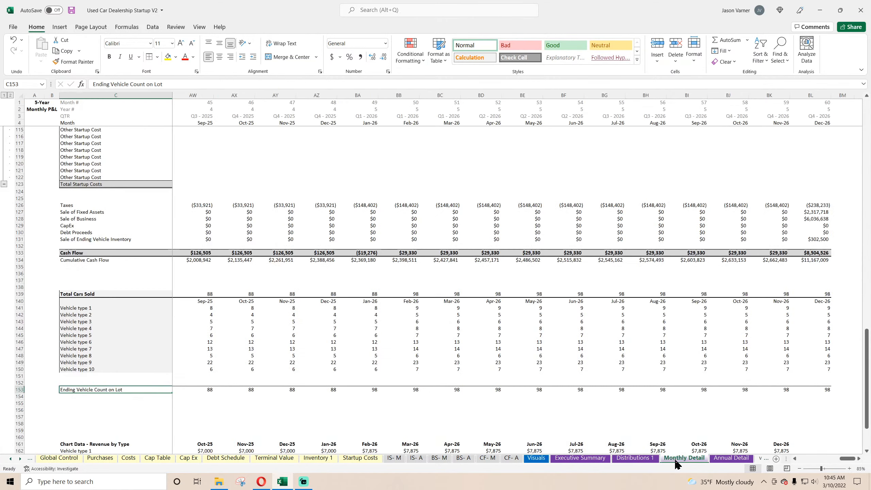
left_click(537, 458)
Append ($) to the title of the Ending Inventory Balance chart on Visuals.
scroll(352, 366, "up", 7)
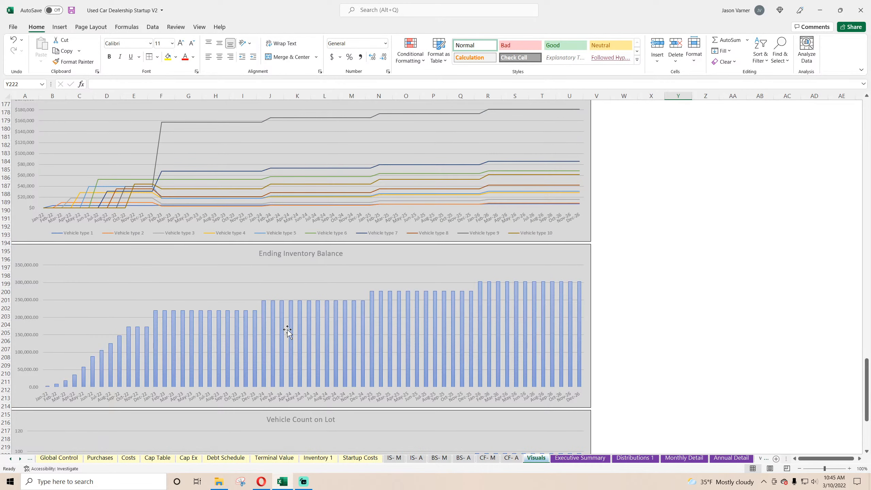
mouse_move(192, 324)
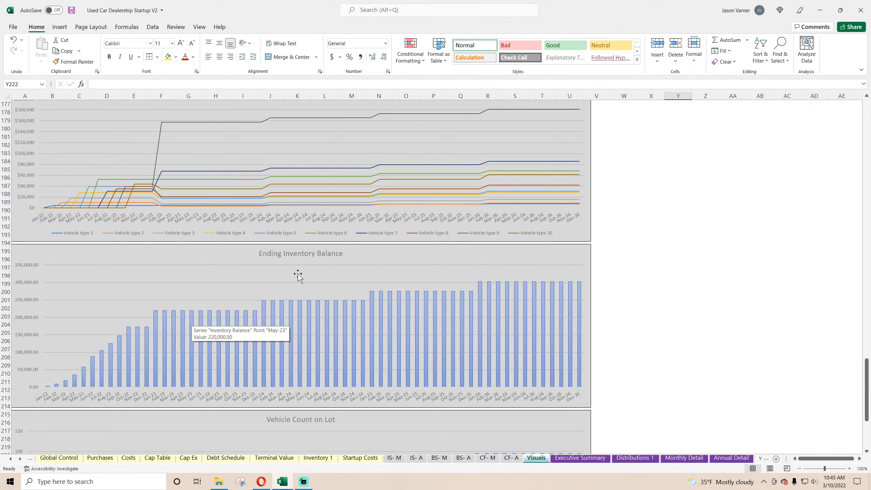
left_click(338, 253)
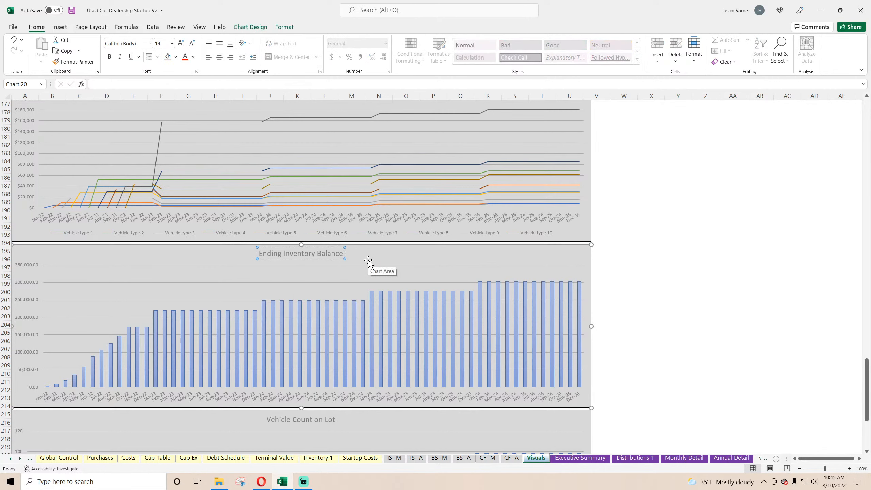
type("($)")
Examine the Vehicle type 9 line in the Vehicles Sold per Month by Type chart and return to the Vehicle Count on Lot chart.
scroll(346, 269, "up", 7)
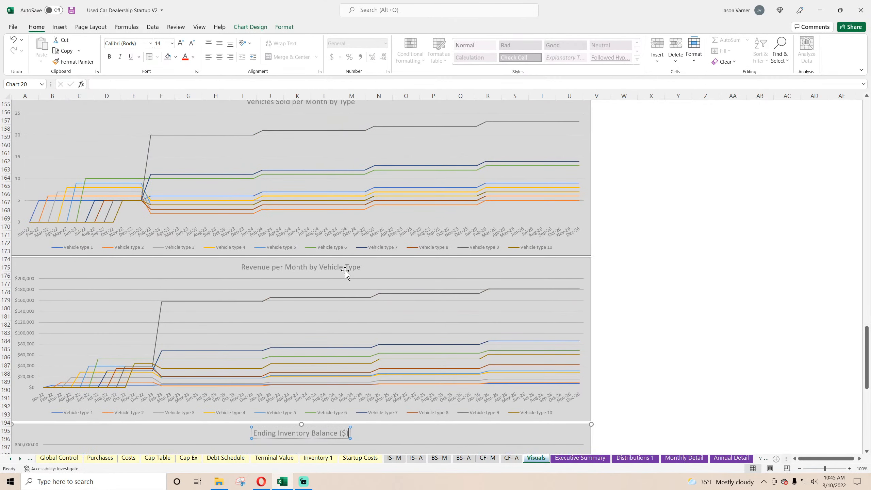
scroll(238, 305, "up", 4)
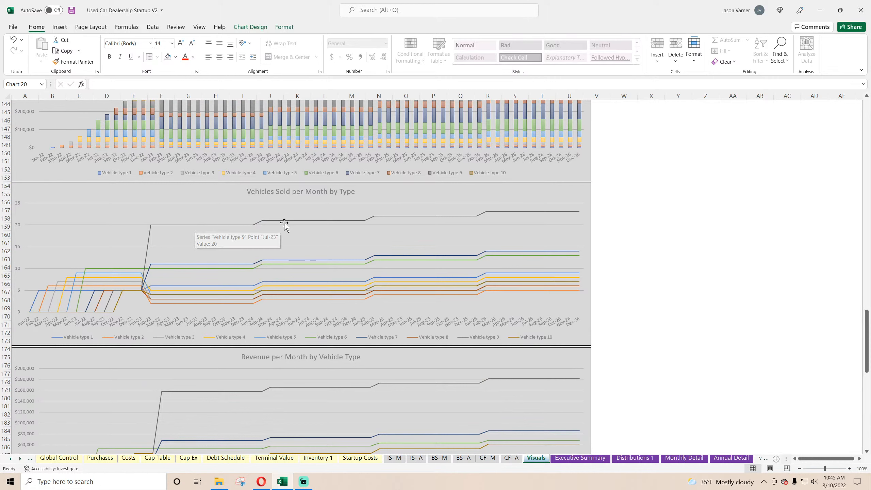
mouse_move(393, 217)
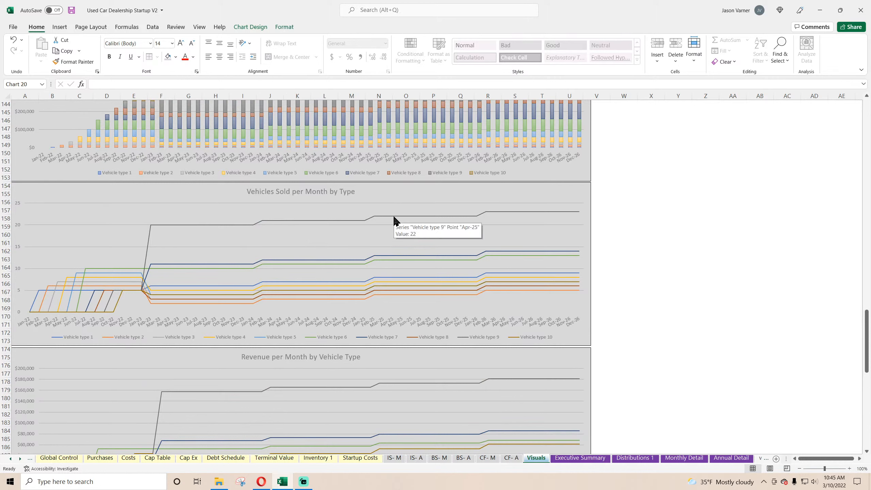
left_click(737, 300)
scroll(699, 369, "down", 20)
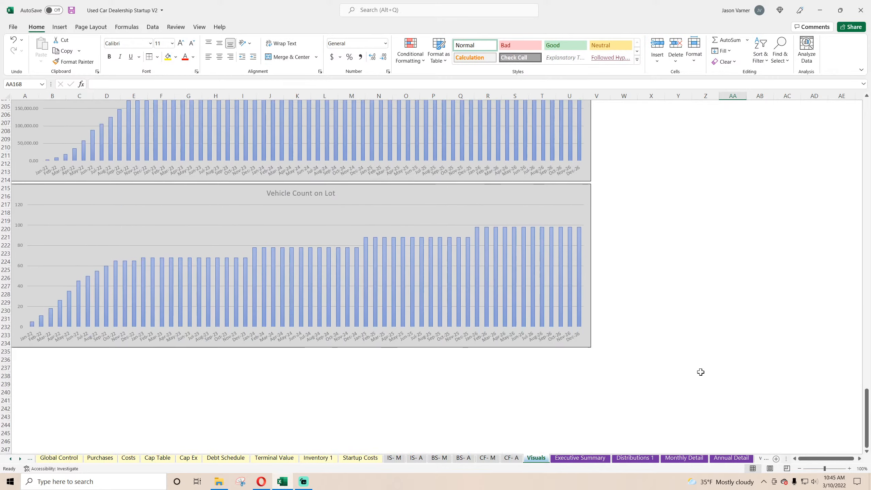
Review the Global Control sheet and the month 1 allocation for Vehicle type 1 on Purchases, and return to the Vehicle Count on Lot chart.
left_click(62, 458)
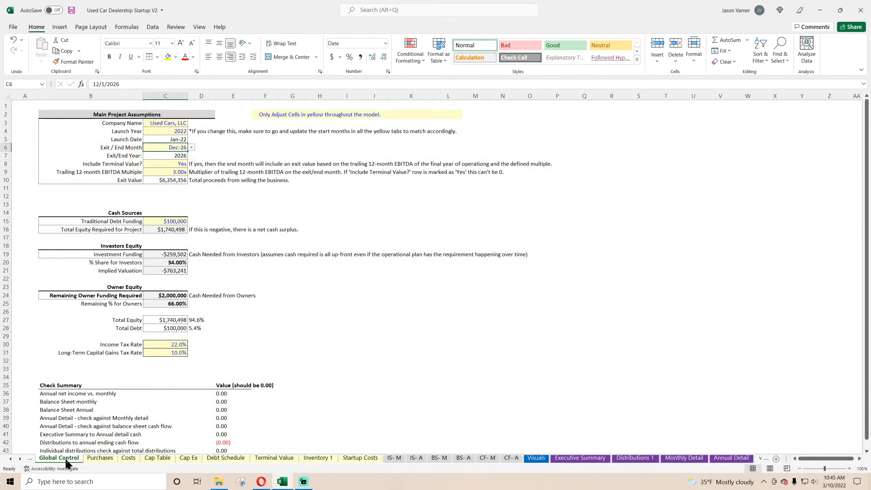
left_click(100, 458)
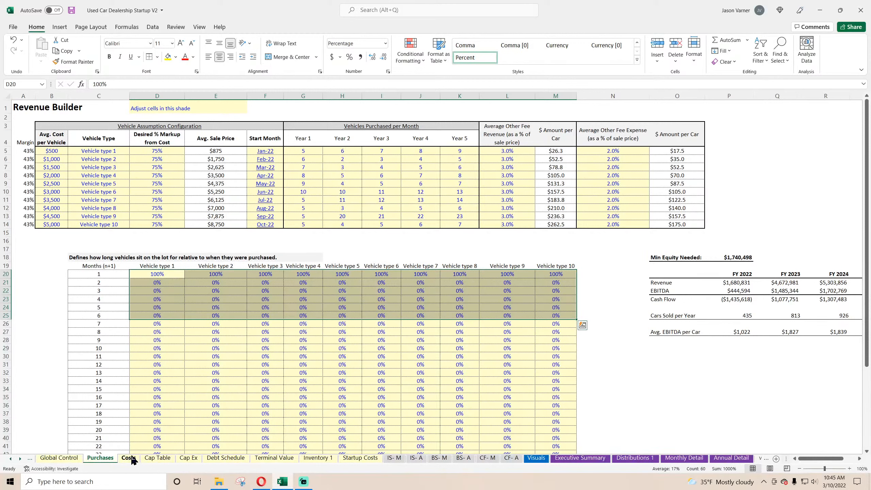
left_click(156, 274)
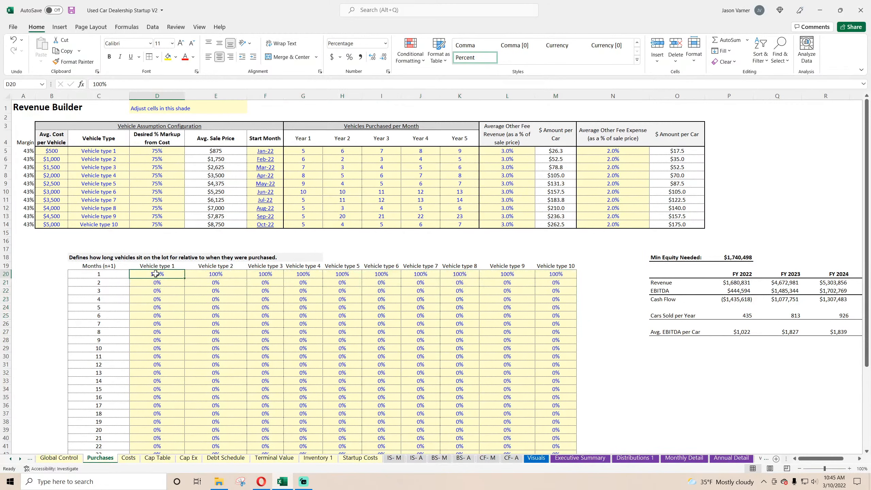
left_click(101, 266)
left_click(103, 273)
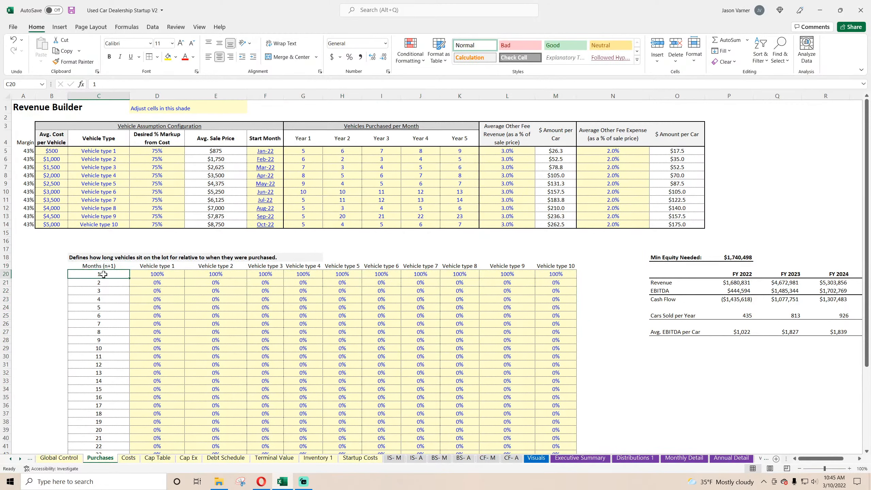
left_click(157, 273)
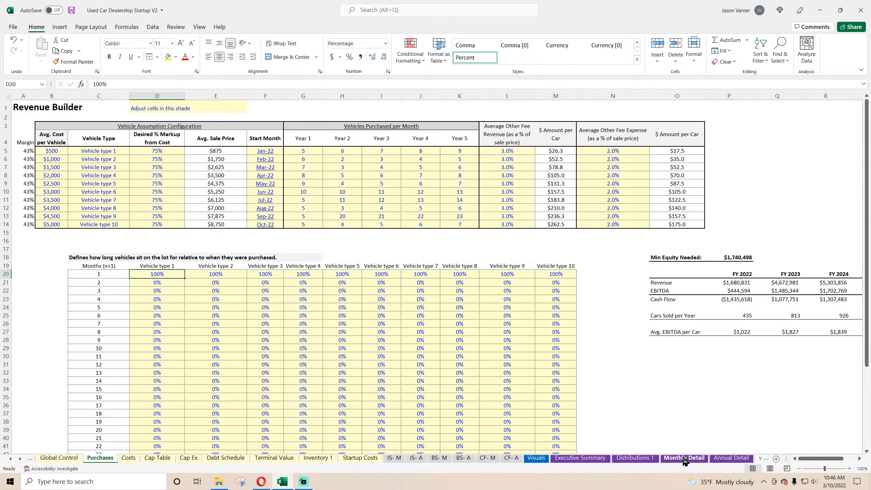
left_click(534, 459)
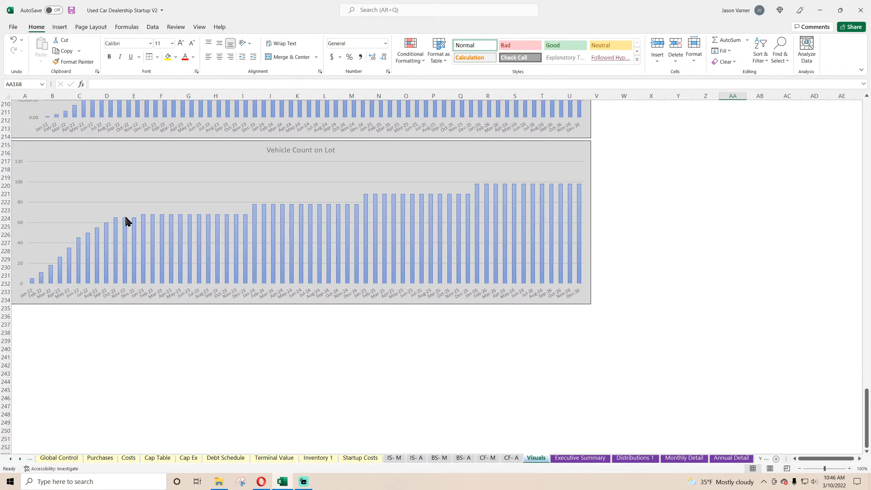
Set the start month of Vehicle types 2 through 10 on Purchases to Jan-22.
left_click(100, 458)
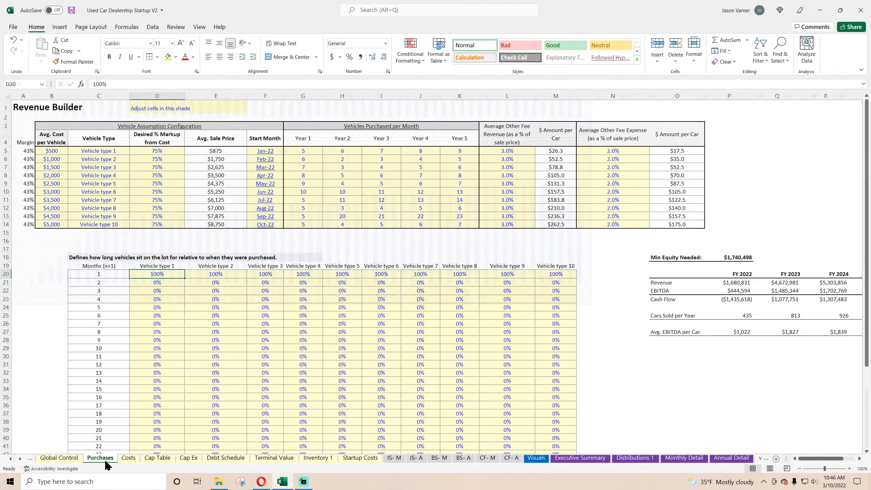
left_click(271, 151)
left_click(269, 159)
left_click(270, 167)
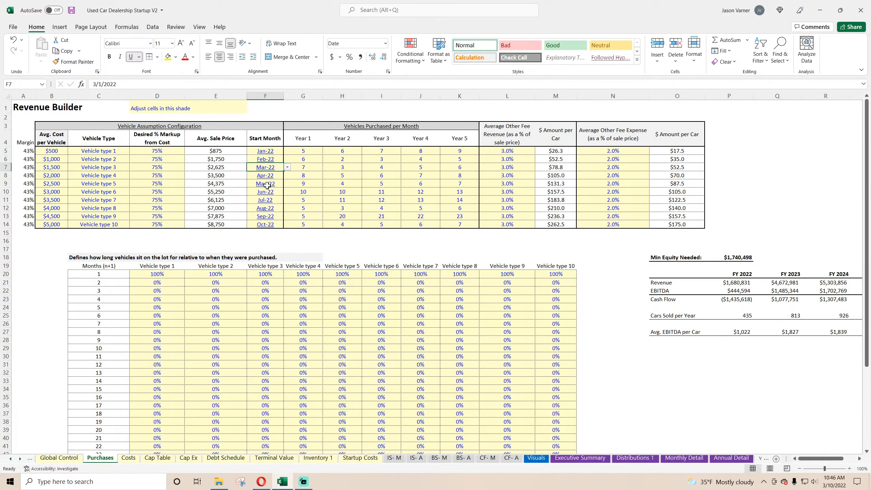
left_click(268, 185)
left_click(268, 210)
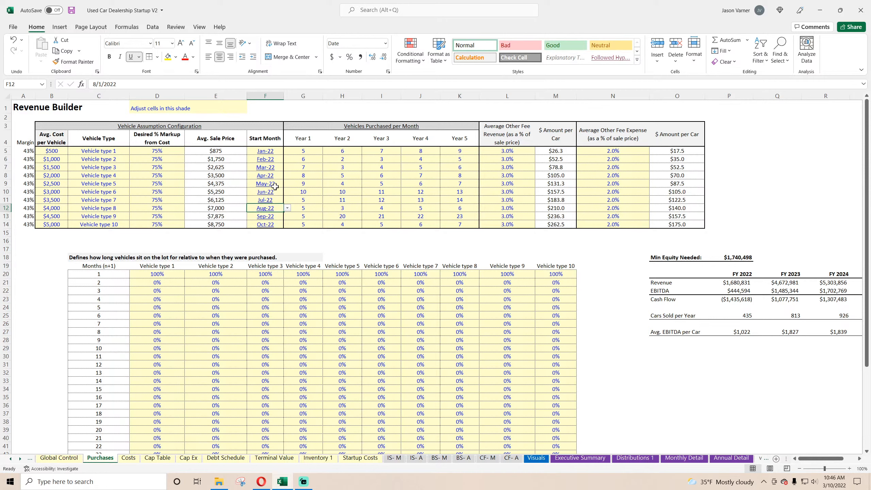
left_click(276, 152)
left_click(274, 158)
left_click(287, 159)
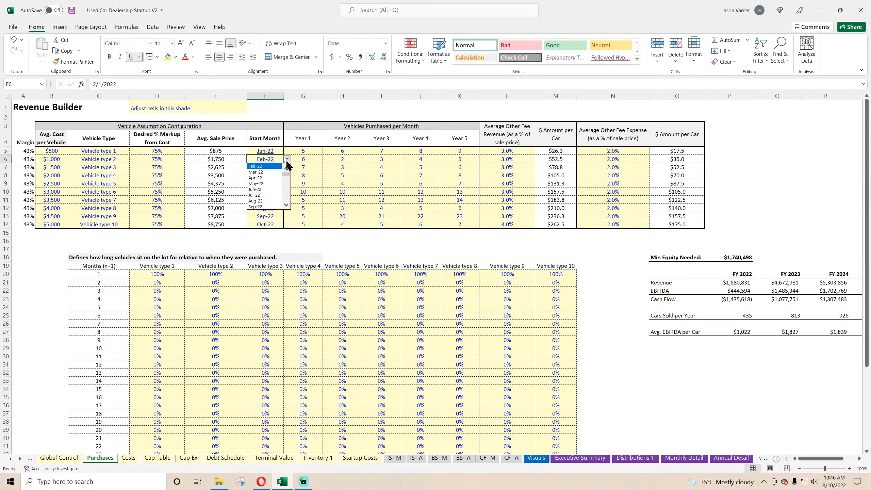
left_click_drag(288, 175, 287, 237)
left_click(278, 166)
left_click(277, 225)
left_click(287, 225)
left_click(278, 233)
Compare the Vehicle Count on Lot chart with the Year 1 purchases per month, and inspect the Ending Inventory Balance ($) bars.
left_click(547, 460)
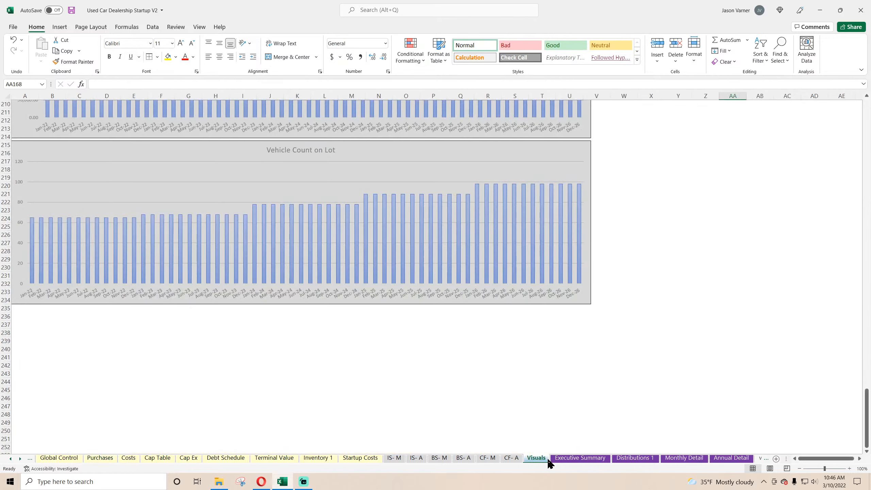
mouse_move(33, 225)
left_click(100, 458)
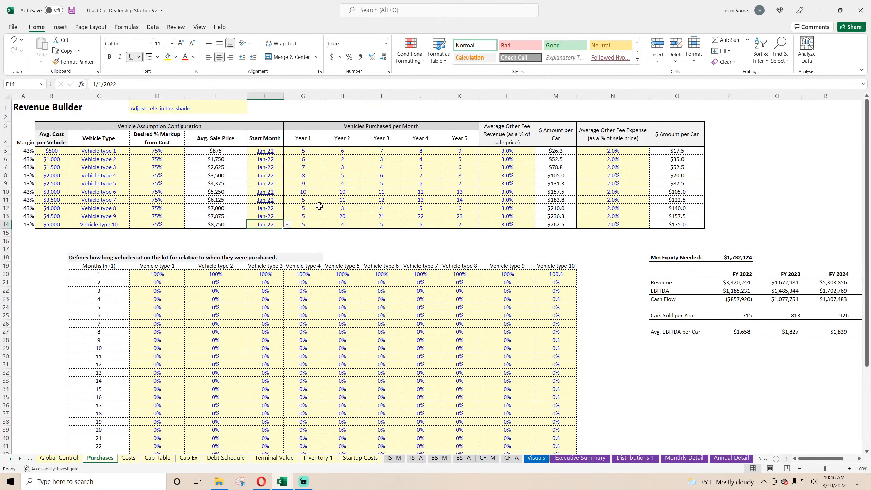
left_click_drag(311, 153, 306, 223)
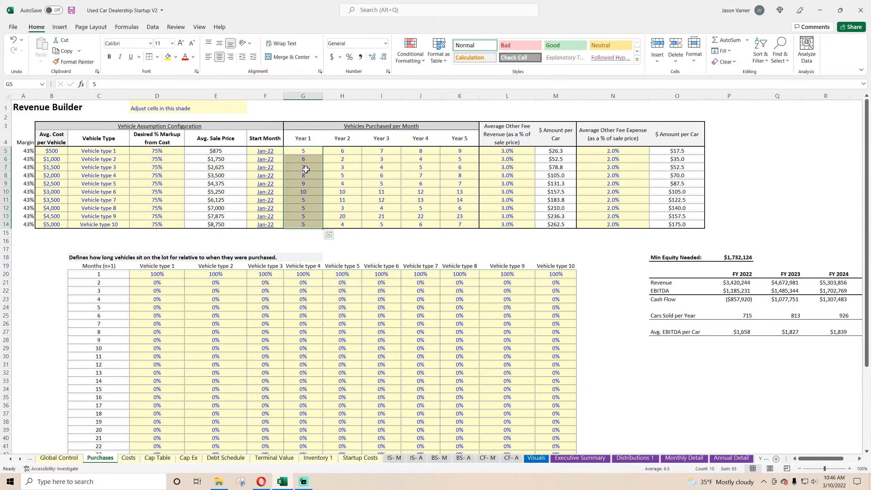
left_click(542, 459)
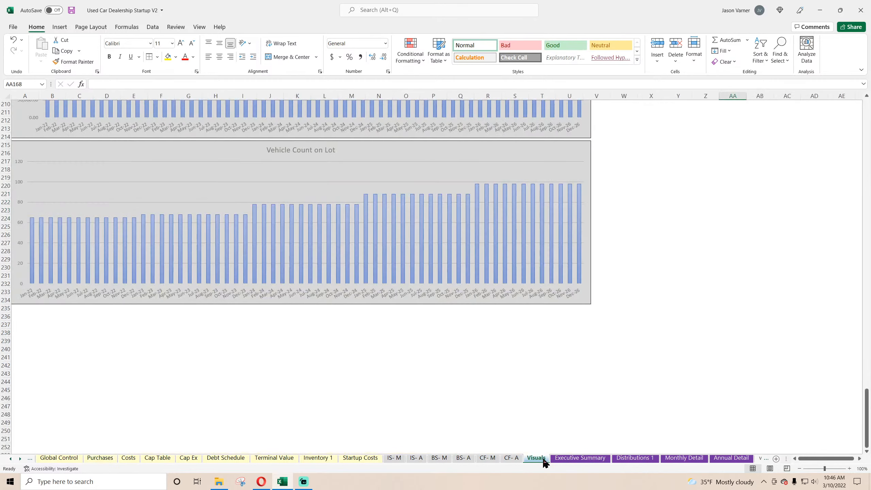
scroll(337, 395, "up", 7)
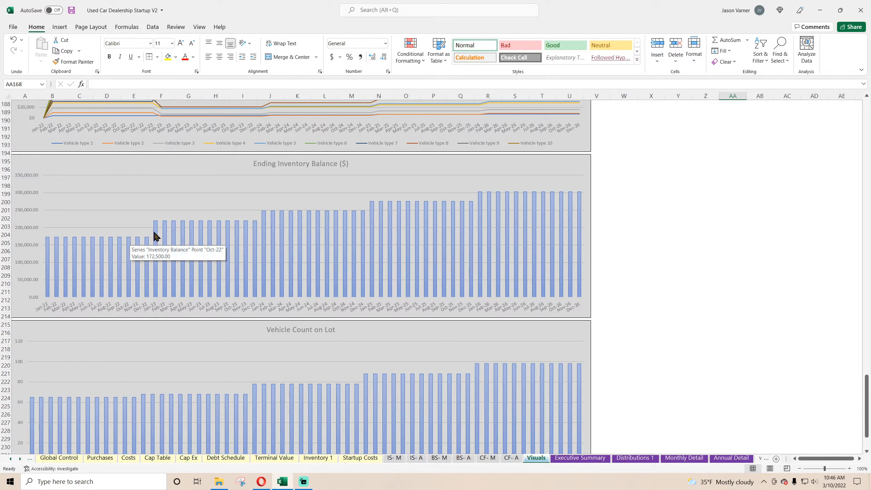
mouse_move(408, 210)
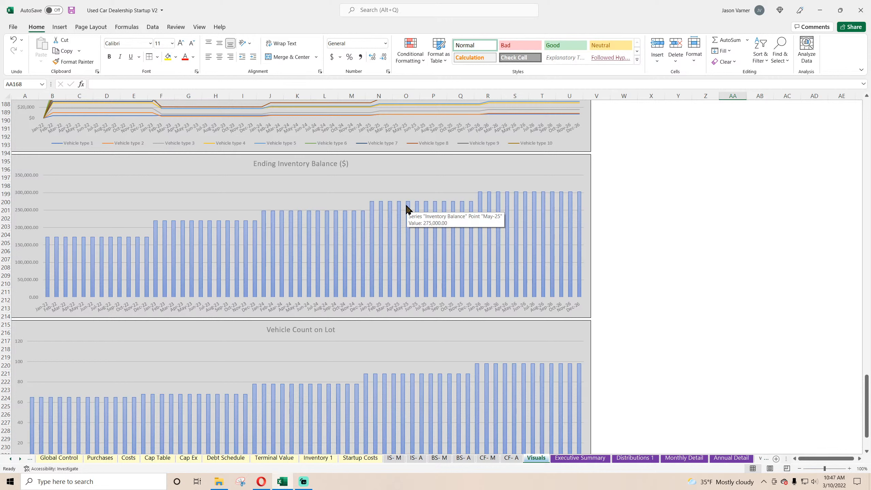
Format the Inventory Balance row on Inventory 1 as currency with a $ symbol and 0 decimals, and check the charts on Visuals.
left_click(318, 458)
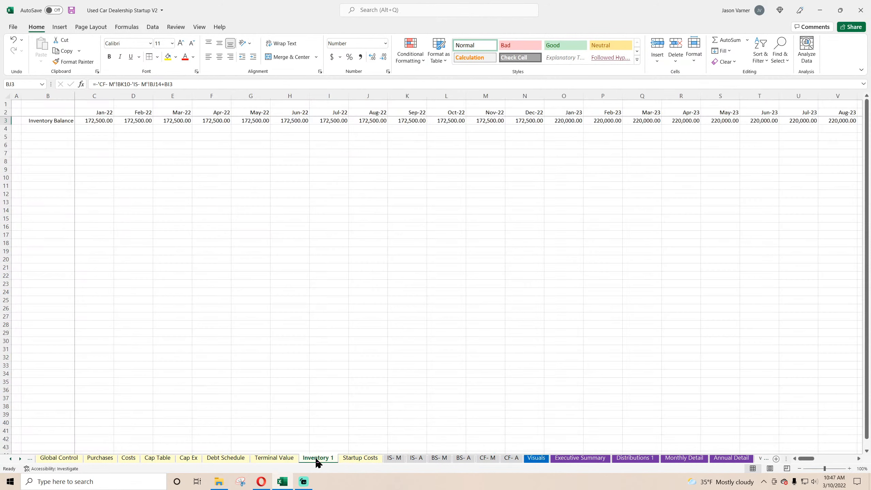
left_click(15, 120)
key("shift+space")
left_click(388, 71)
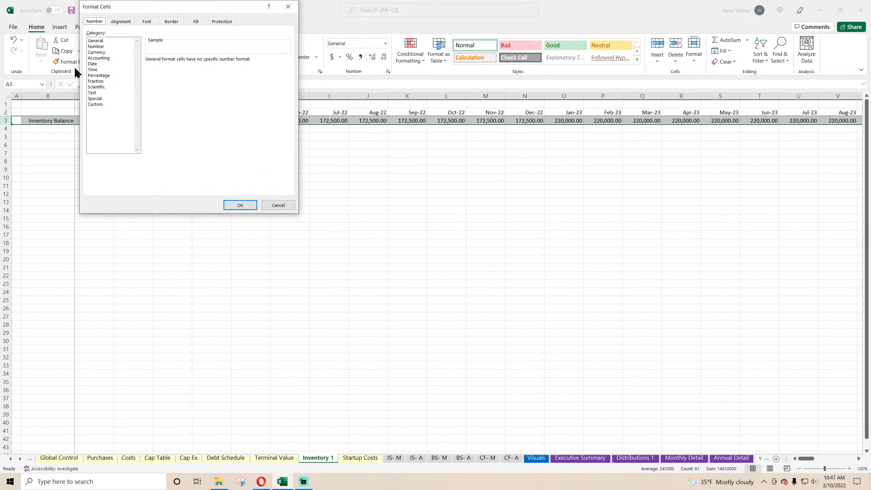
left_click(96, 52)
left_click(207, 70)
left_click(196, 86)
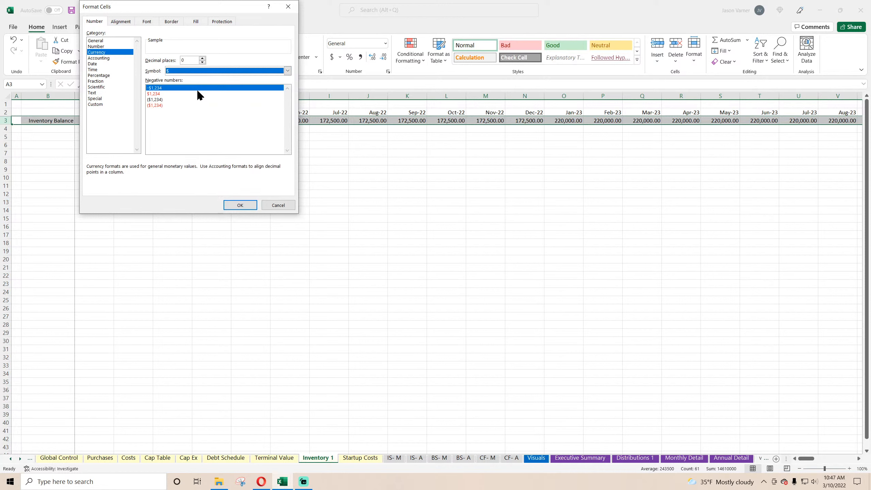
left_click(233, 205)
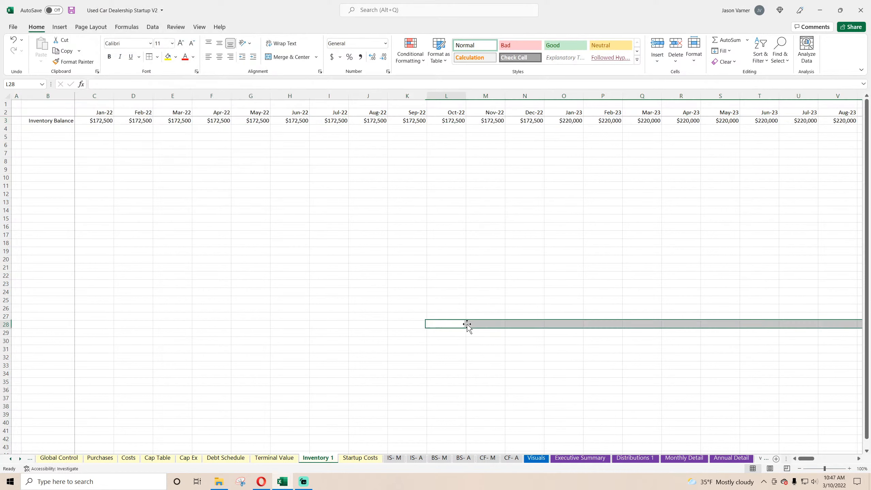
left_click(536, 458)
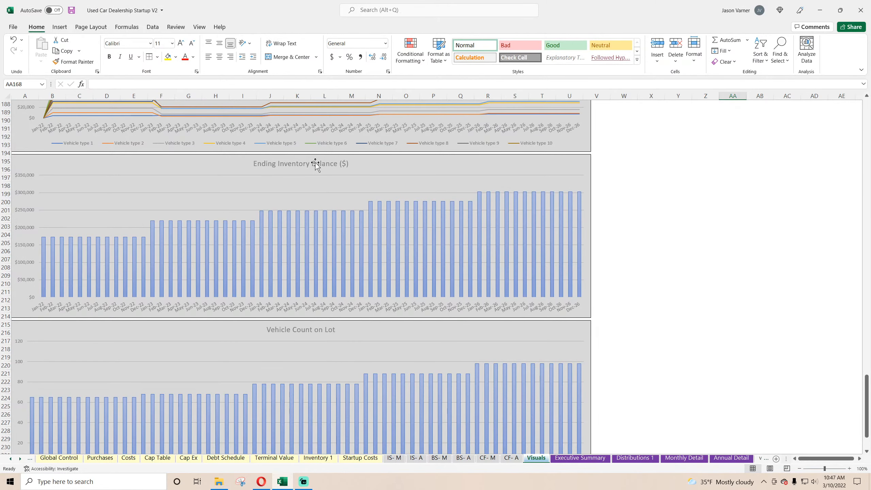
left_click(753, 324)
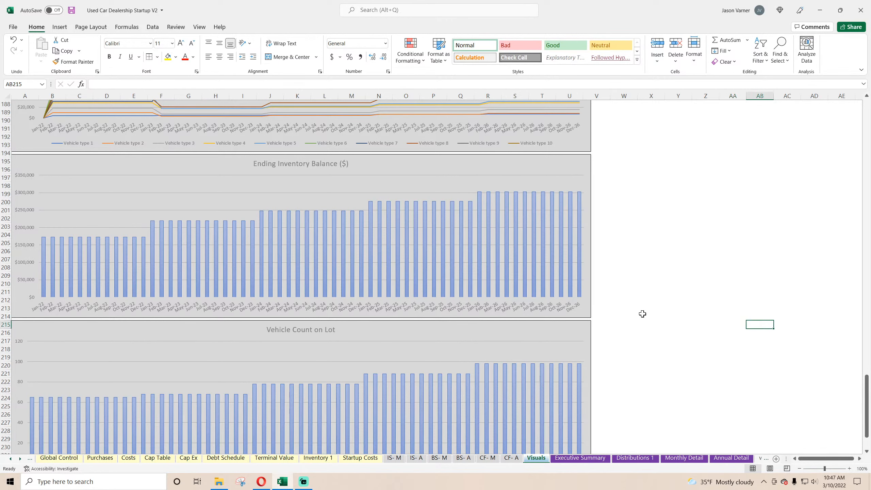
scroll(642, 314, "down", 4)
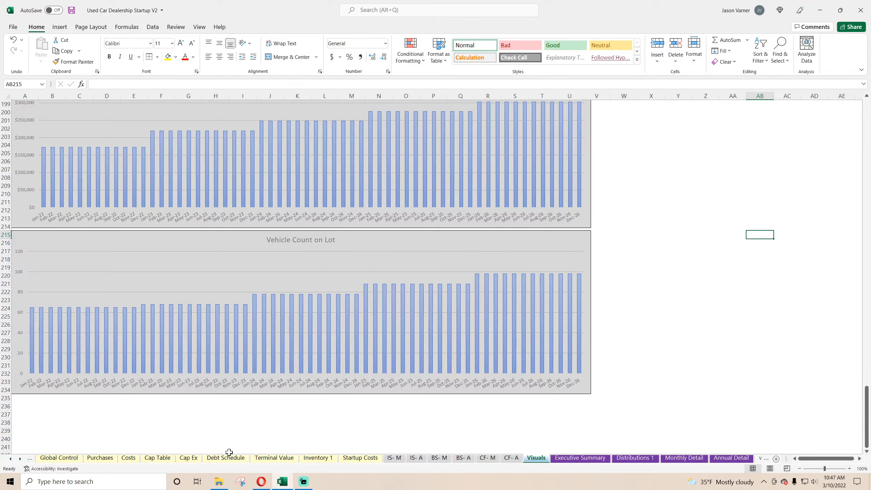
Set the Vehicle type 1 lot-time allocation on Purchases to 25% for each of months 1 through 4.
left_click(94, 459)
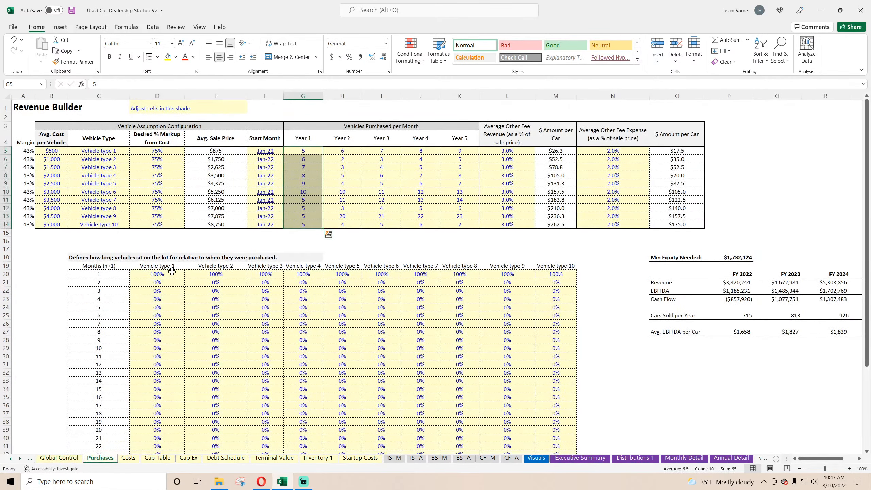
left_click(172, 273)
type("25")
key("Return")
type("25")
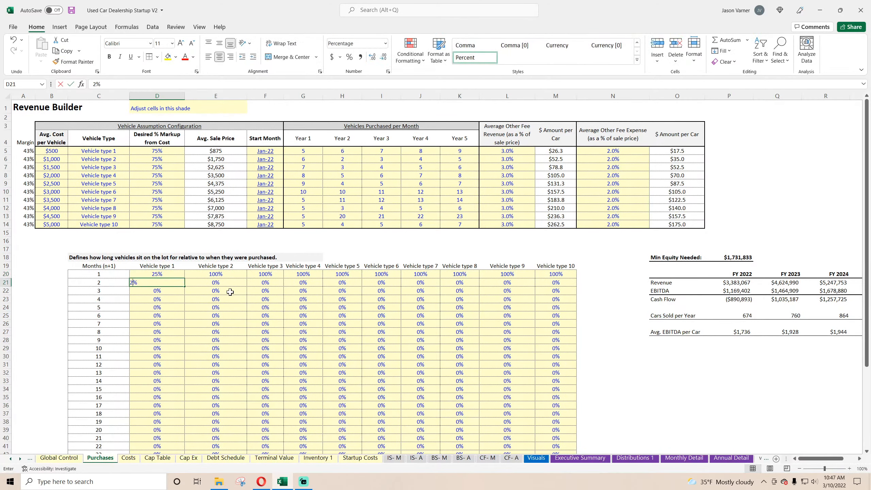
key("Return")
type("25")
key("Return")
type("25")
key("Return")
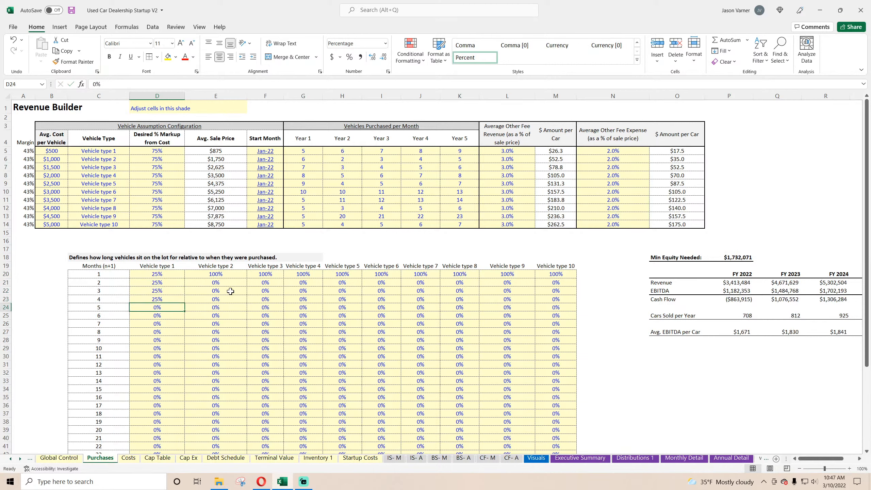
Fill the 25% allocations for months 1 to 4 across Vehicle types 2 through 10, and view the charts on Visuals after saving the workbook.
left_click_drag(171, 277, 555, 304)
left_click(415, 357)
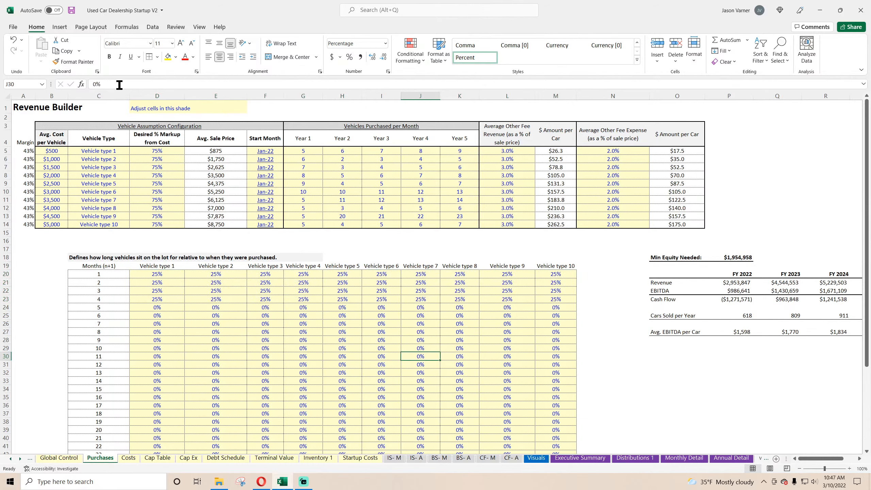
left_click(72, 10)
left_click(536, 459)
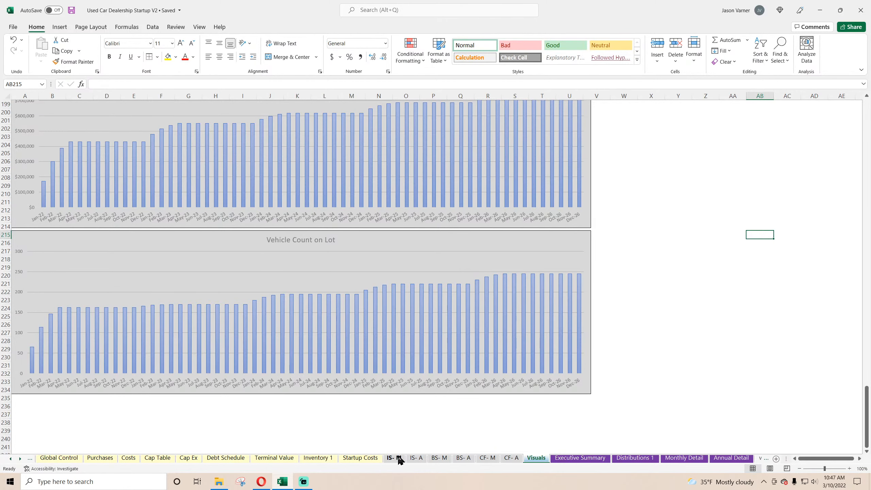
Extend the 25% allocations on Purchases through month 6 and set months 1 and 2 to 0% for all ten vehicle types.
left_click(100, 458)
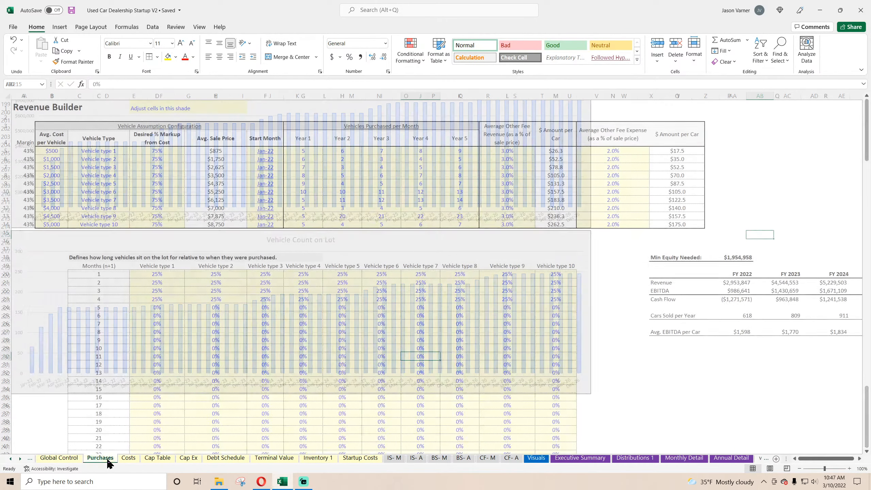
left_click_drag(164, 293, 579, 321)
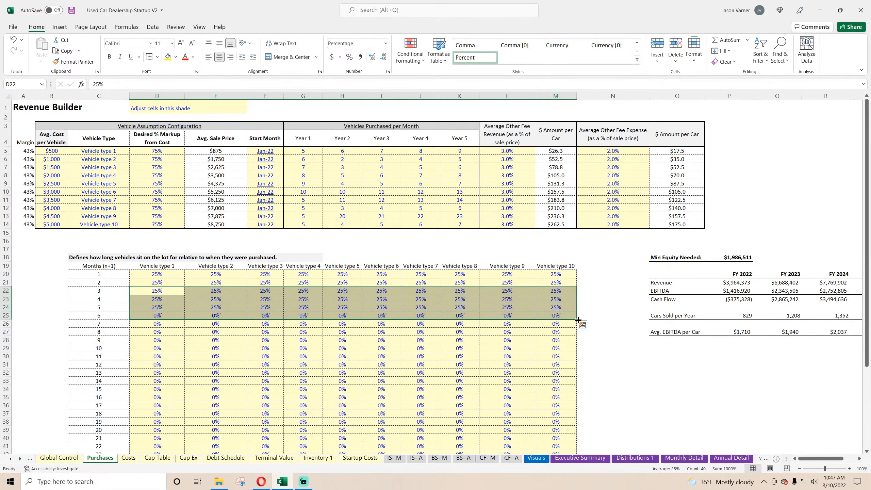
left_click(165, 274)
type("0")
key("Return")
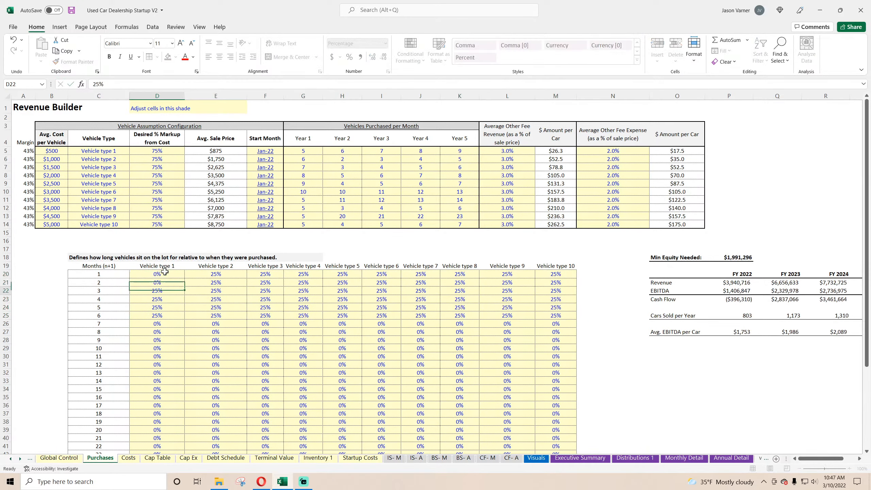
left_click(165, 273)
left_click_drag(185, 278, 571, 286)
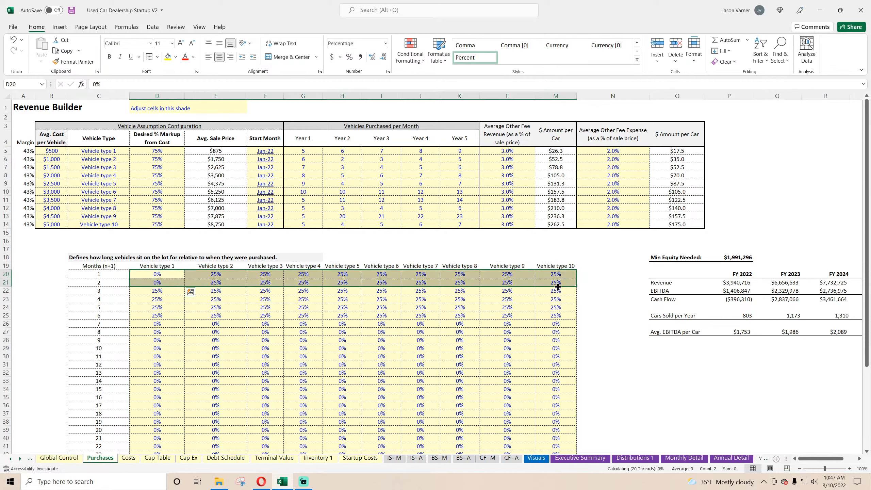
Review the Months (n+1) column against the Vehicle type 1 allocations for months 1 to 6, and save the workbook.
left_click(99, 265)
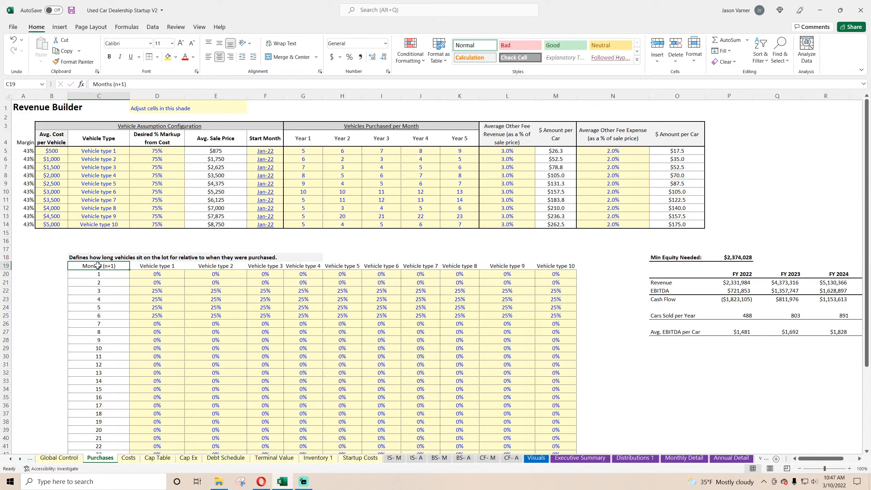
left_click_drag(109, 275, 103, 316)
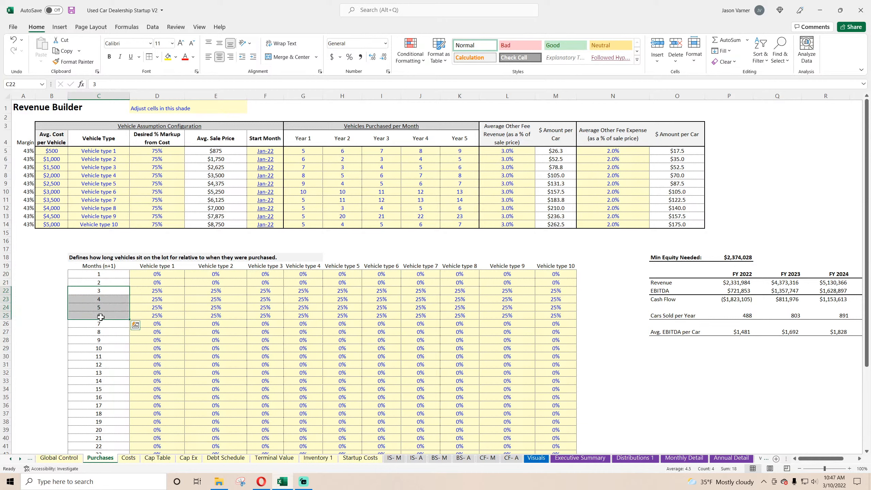
mouse_move(167, 275)
left_mouse_down()
mouse_move(167, 334)
mouse_move(166, 281)
left_mouse_up()
left_click(161, 299)
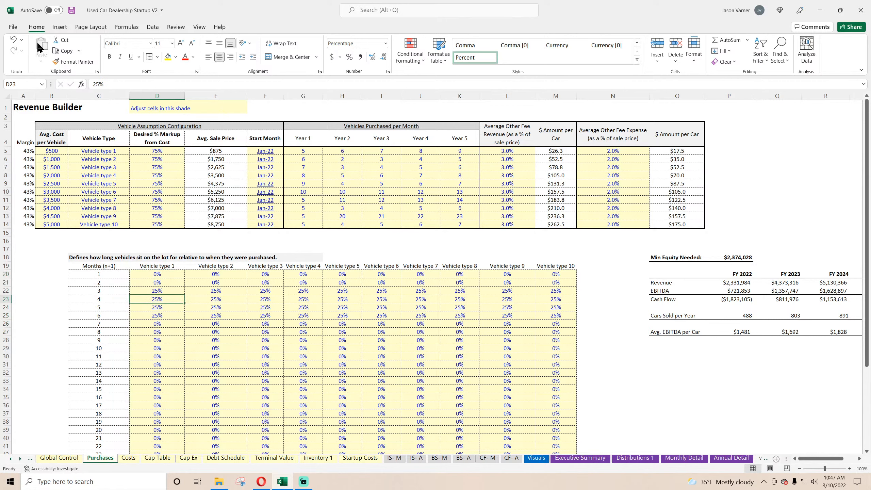
left_click(71, 13)
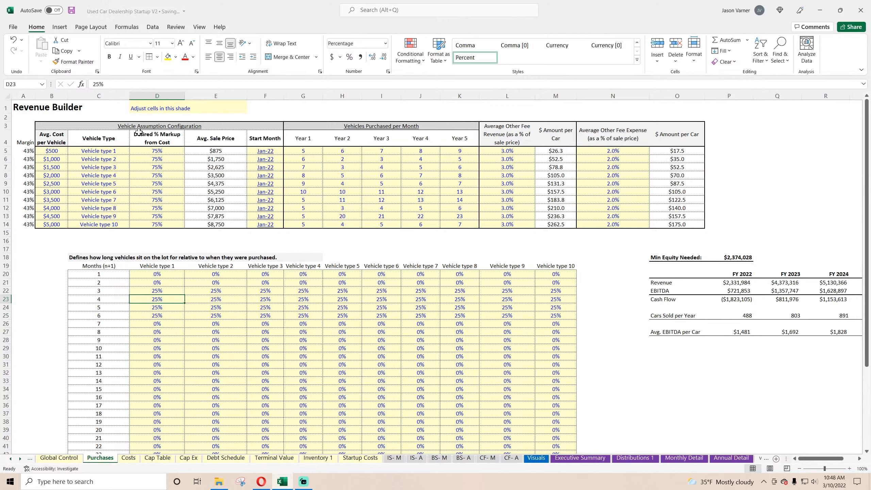
Check the Vehicle Count on Lot chart on Visuals under the month 3 to 6 allocations, and save the workbook again.
left_click(216, 299)
left_click(270, 299)
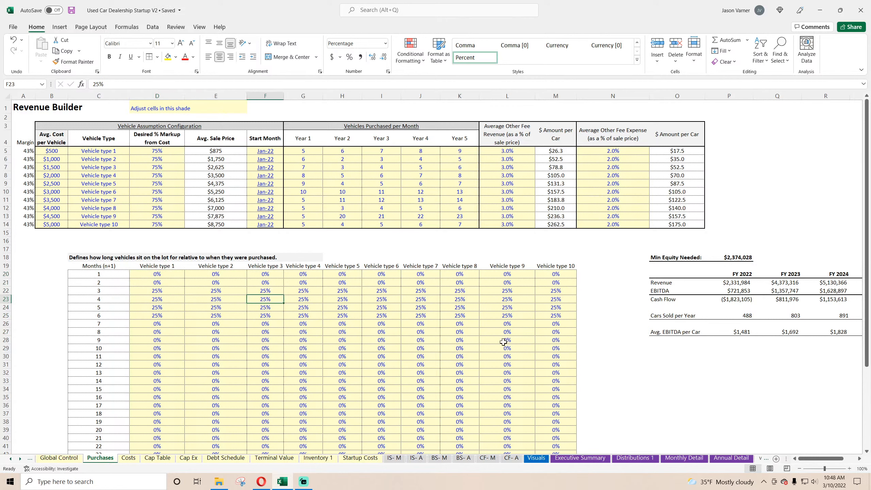
left_click(536, 459)
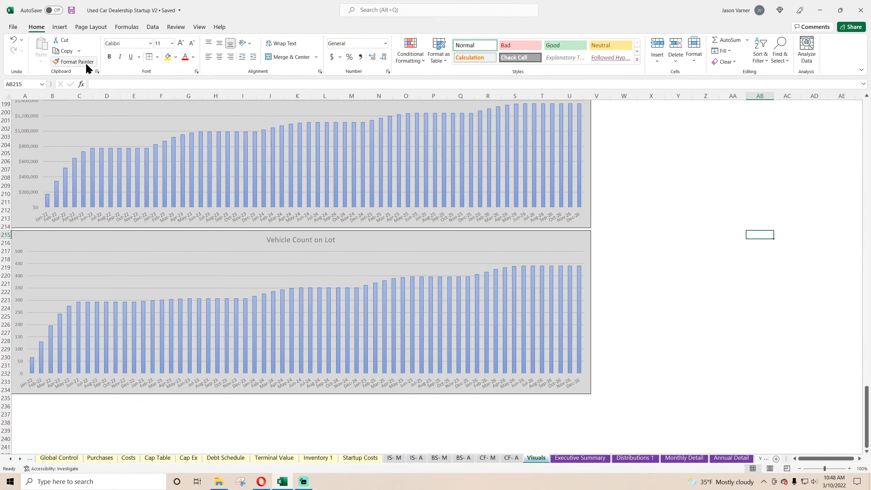
left_click(71, 11)
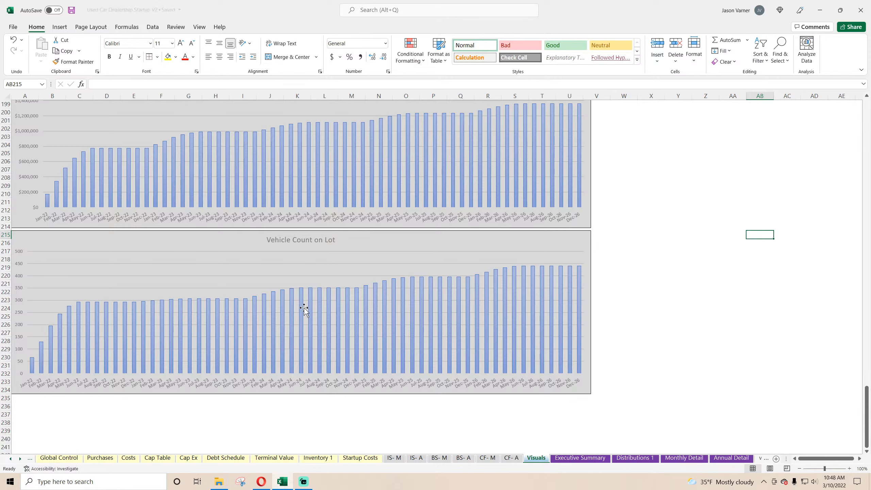
Make the titles of the Vehicle Count on Lot and Ending Inventory Balance ($) charts bold.
scroll(303, 307, "up", 4)
left_click(307, 330)
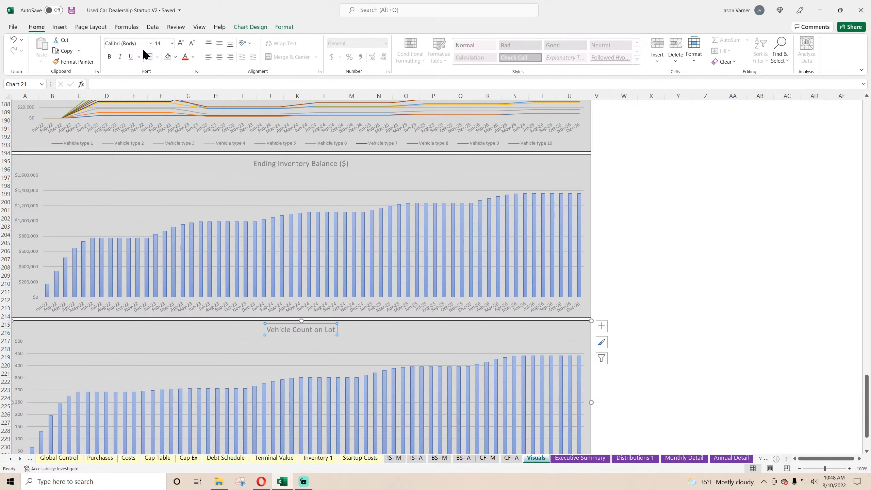
left_click(110, 57)
left_click(301, 163)
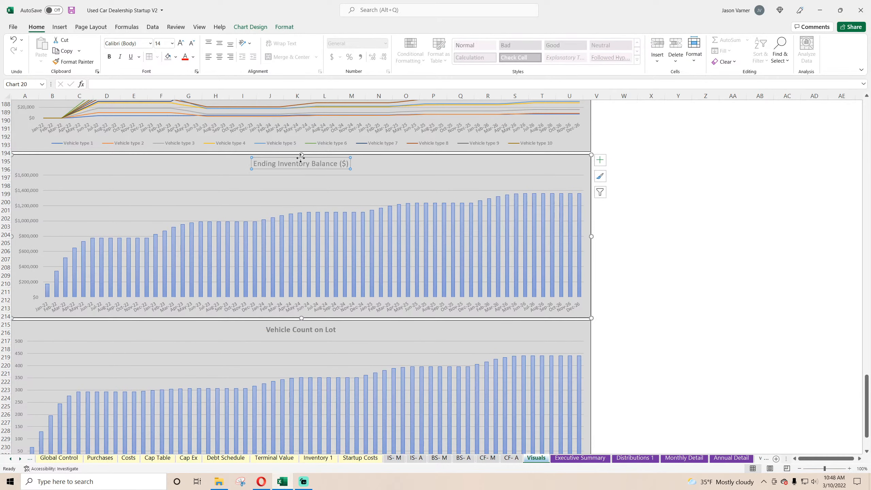
left_click(109, 56)
left_click(766, 295)
Bold the titles of the two line charts, Revenue per Month by Vehicle Type and Vehicles Sold per Month by Type.
scroll(696, 321, "up", 7)
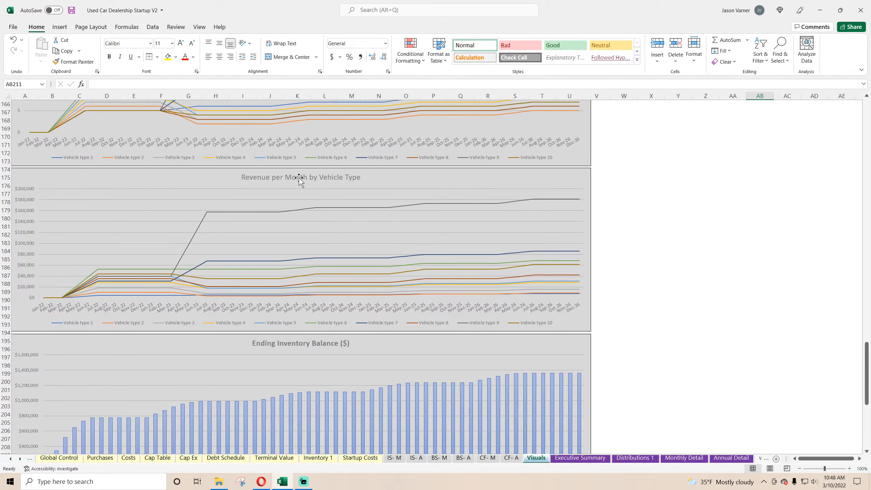
left_click(299, 178)
left_click(109, 56)
left_click(733, 268)
scroll(683, 324, "up", 7)
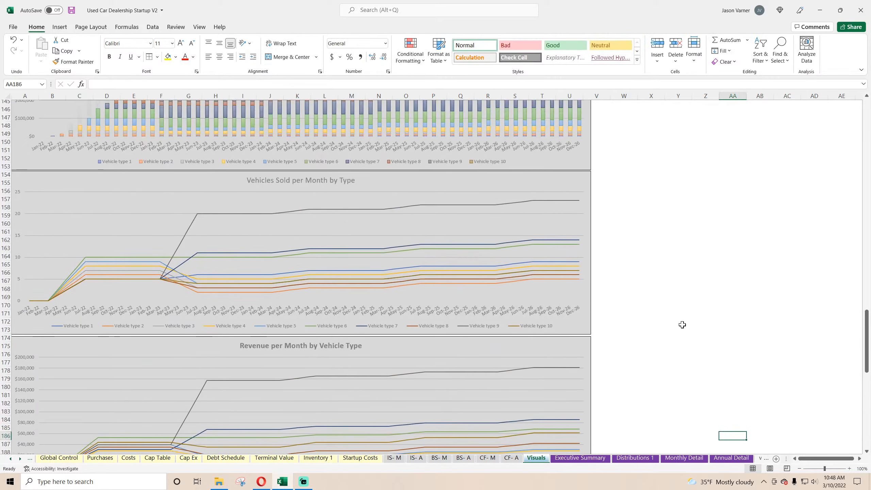
scroll(683, 325, "up", 4)
left_click(346, 282)
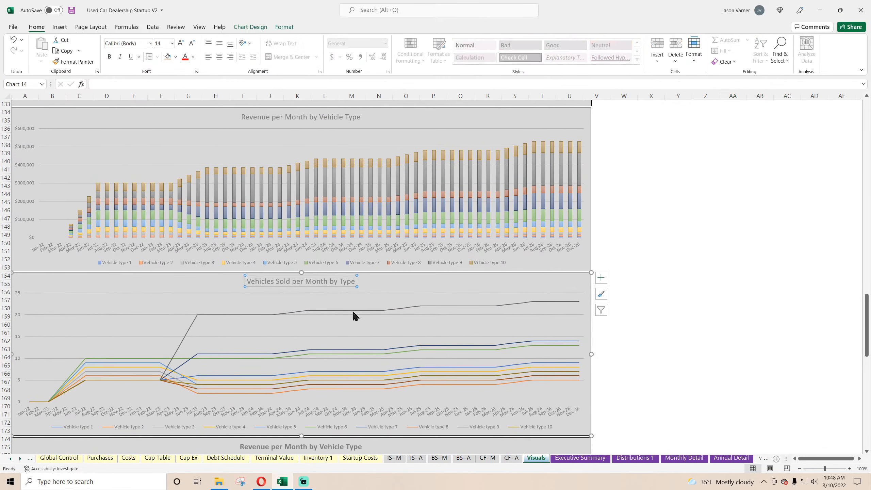
left_click(110, 57)
Bold the titles of the stacked monthly column charts for revenue by vehicle type and vehicles sold by type.
left_click(278, 116)
left_click(109, 57)
left_click(787, 308)
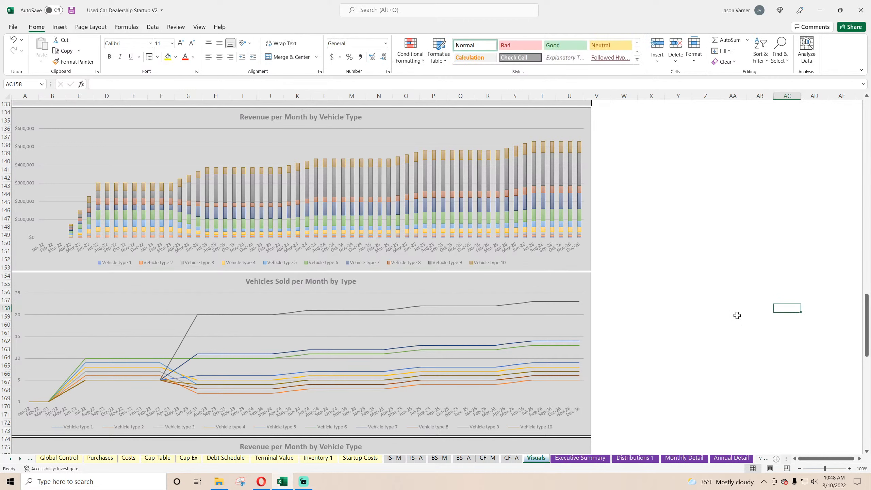
scroll(737, 316, "up", 11)
left_click(276, 223)
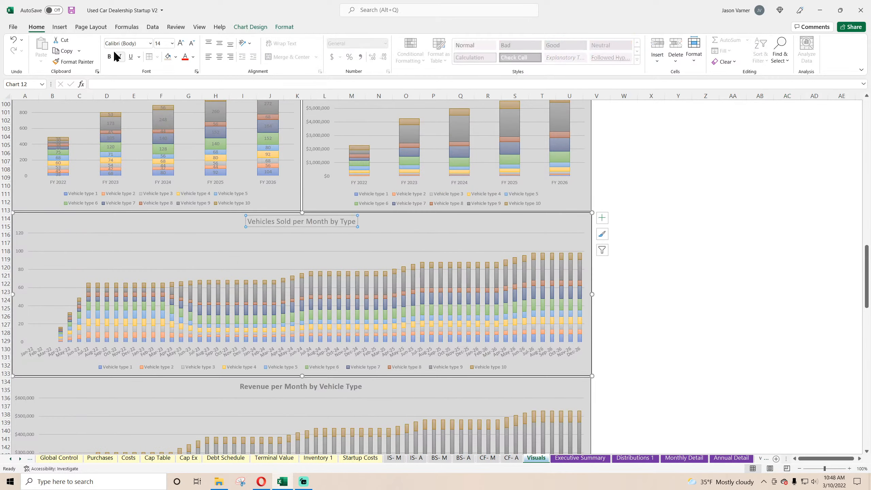
left_click(758, 299)
Bold the titles of the Revenue per Year by Vehicle Type and Vehicles Sold per Year by Type charts.
scroll(583, 302, "up", 7)
left_click(457, 250)
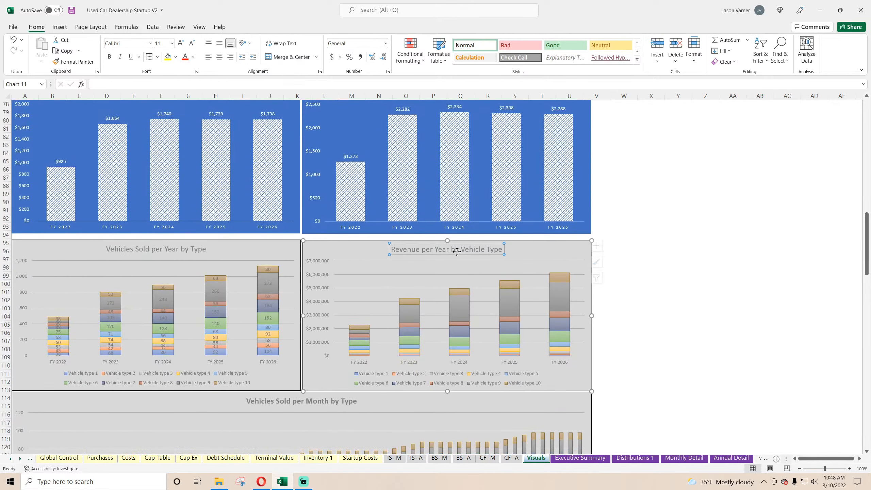
left_click(109, 57)
left_click(171, 247)
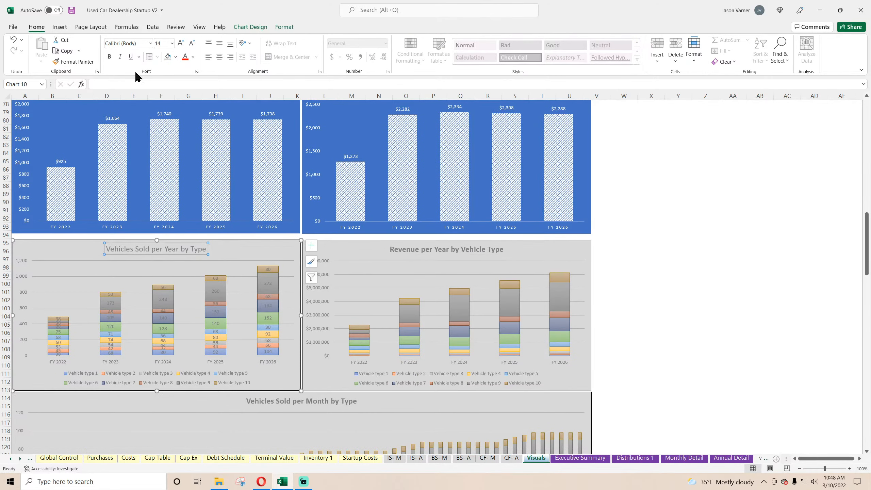
left_click(109, 57)
left_click(703, 300)
Format the Annual Cash Flow chart's data labels as Currency with 0 decimals and non-red negatives in parentheses, unlinked from the source.
scroll(643, 340, "up", 7)
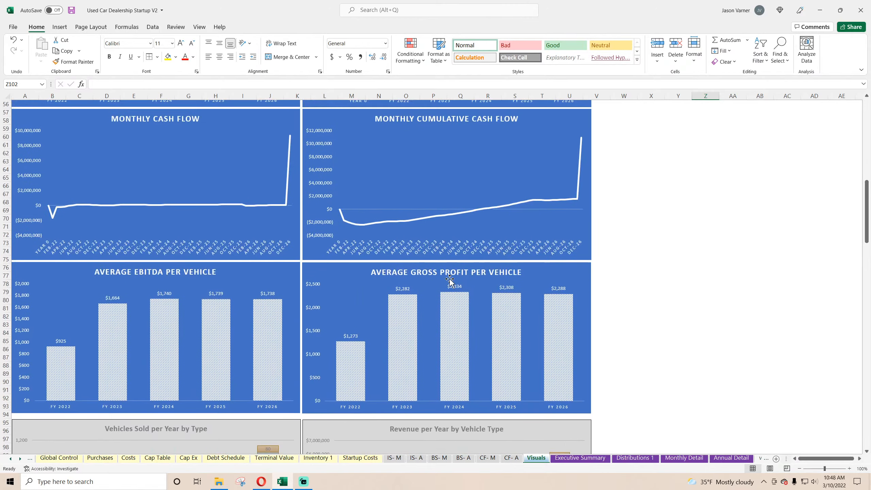
scroll(651, 370, "up", 15)
scroll(650, 370, "down", 15)
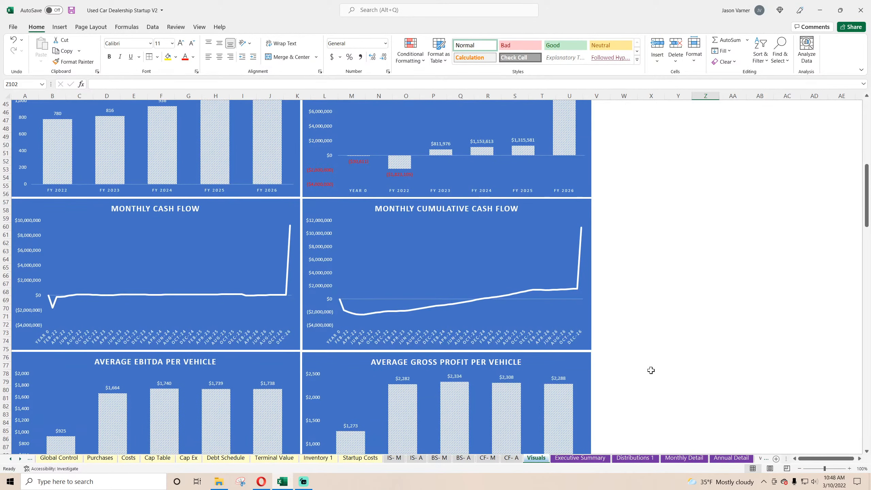
scroll(668, 381, "up", 4)
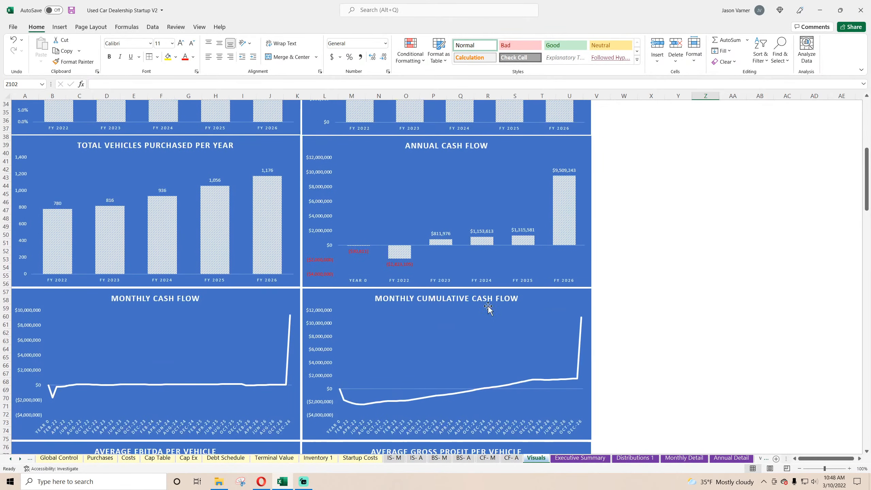
right_click(411, 264)
left_click(458, 373)
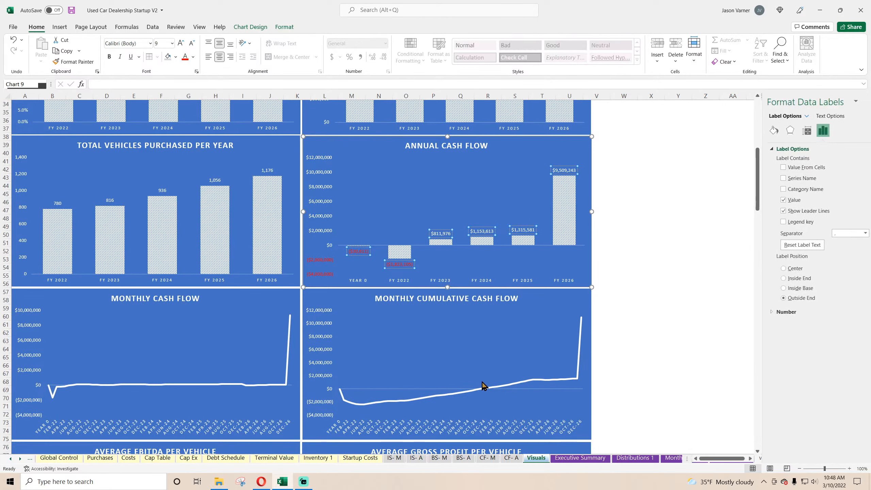
left_click(784, 312)
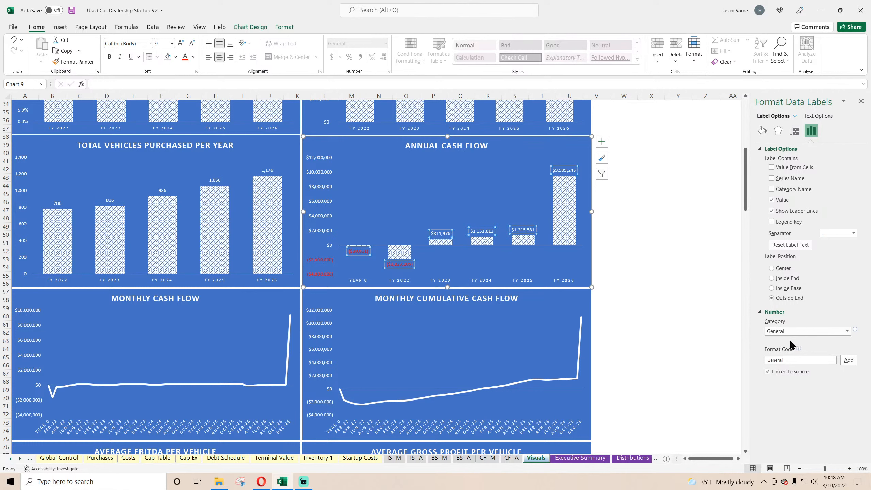
left_click(767, 371)
left_click(779, 398)
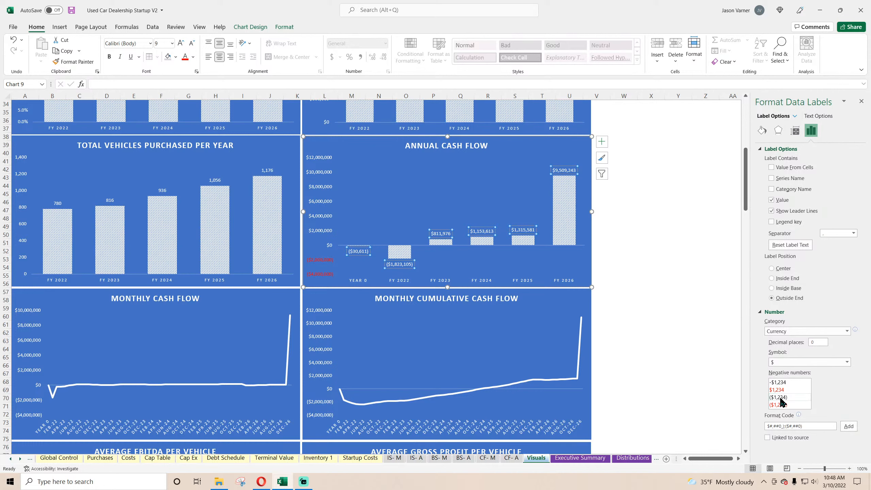
left_click(862, 101)
left_click(759, 210)
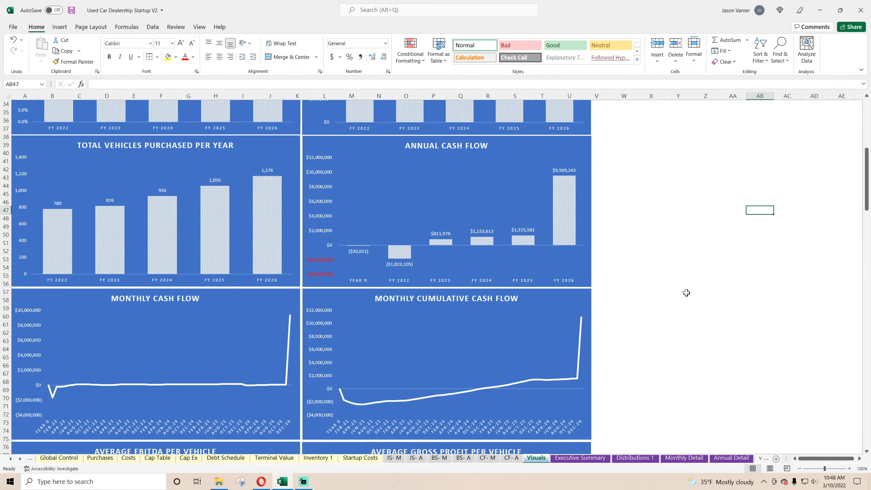
Review all the charts on Visuals, from Annual Revenue down to Vehicle Count on Lot, and save the workbook.
scroll(686, 292, "up", 11)
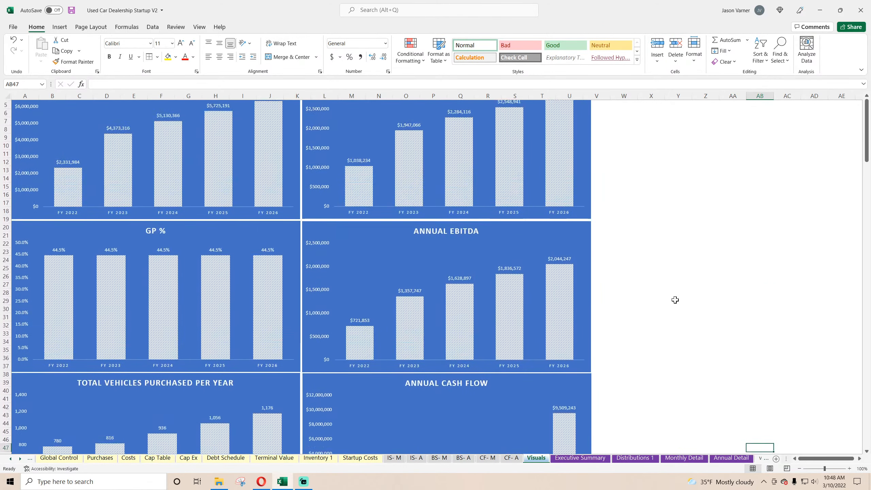
scroll(676, 299, "down", 20)
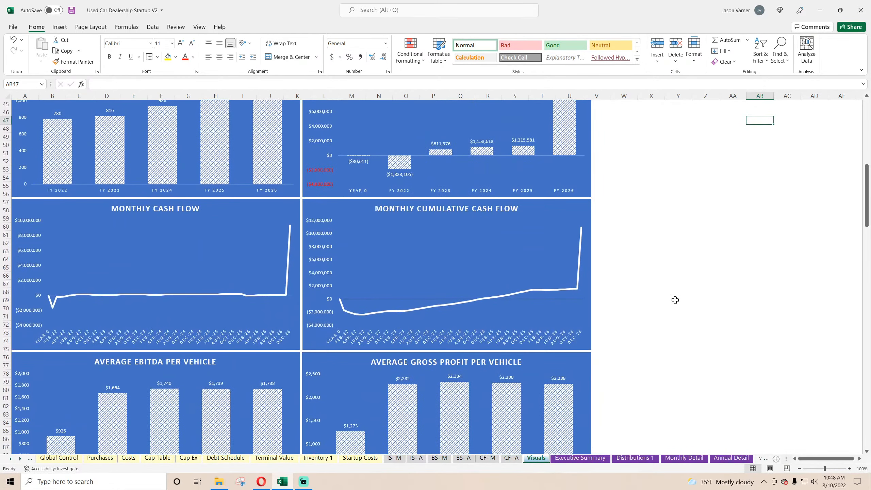
scroll(675, 300, "down", 1)
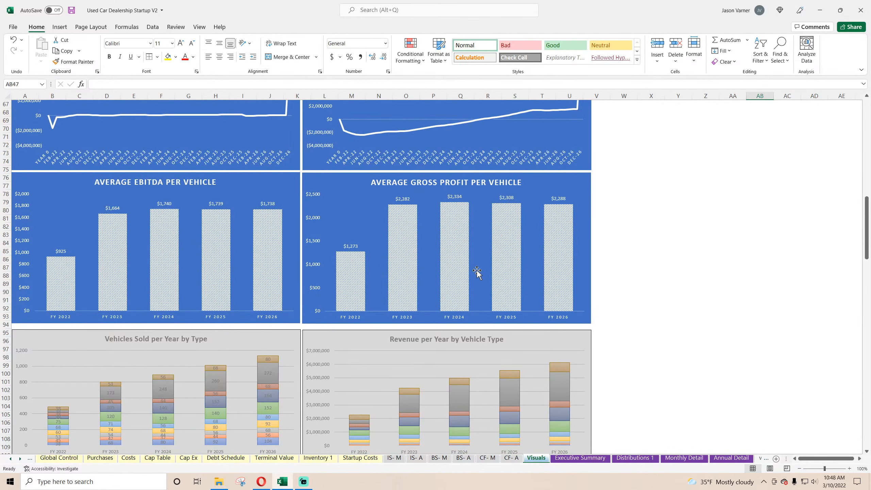
scroll(477, 271, "down", 7)
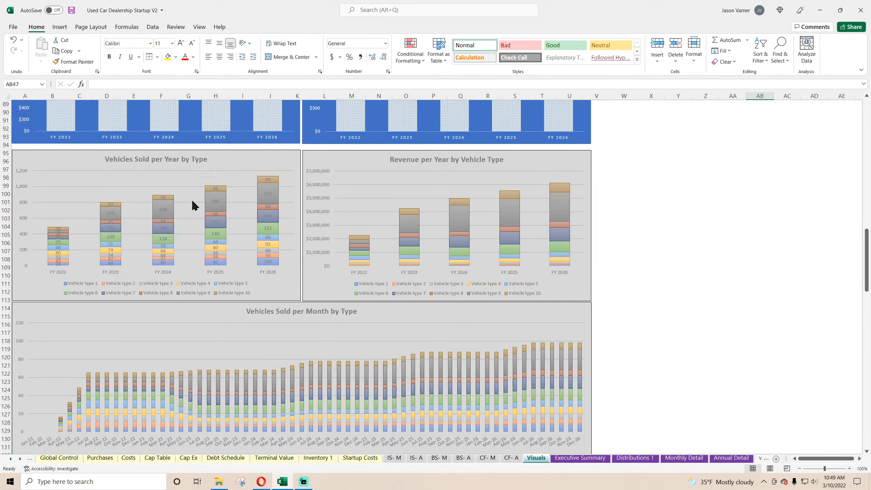
scroll(383, 264, "down", 5)
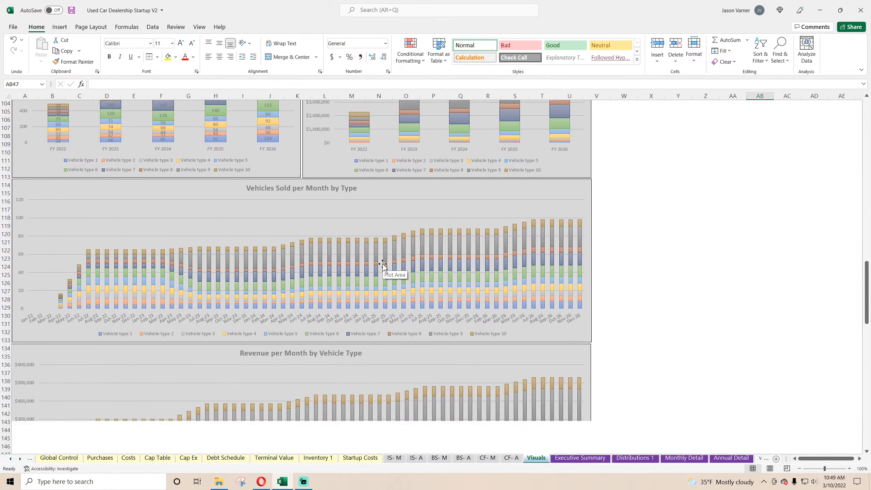
scroll(383, 264, "down", 2)
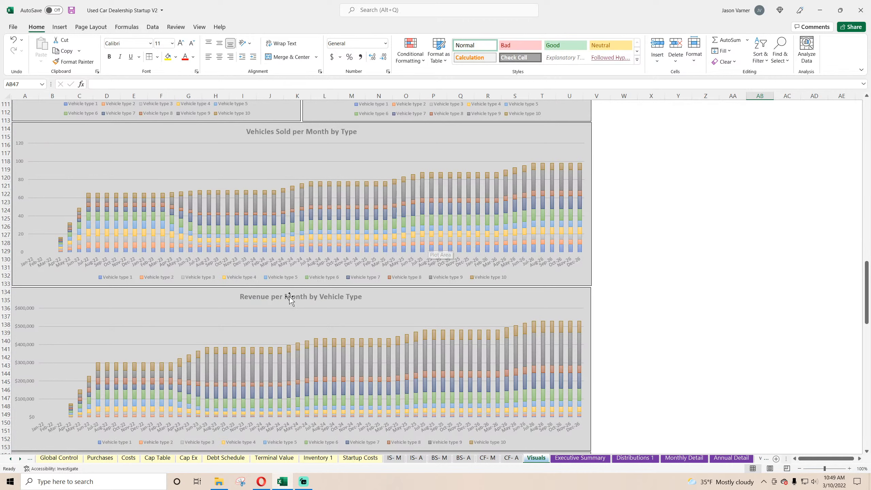
scroll(289, 297, "down", 7)
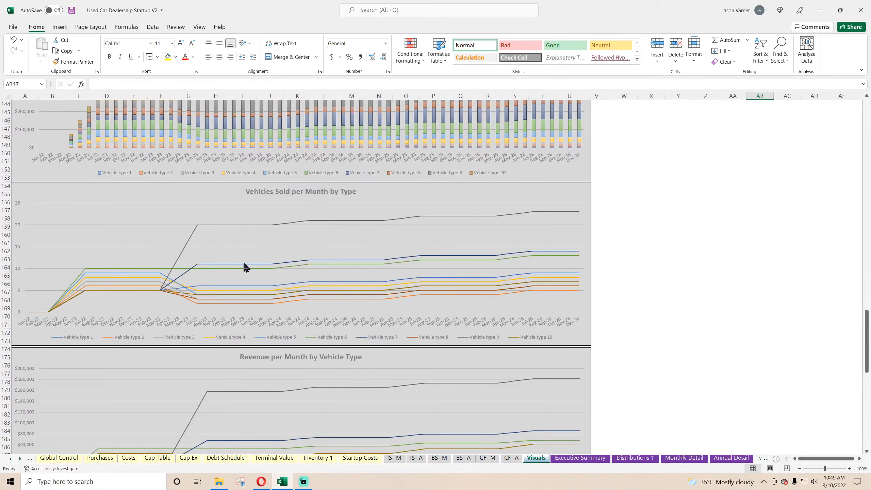
scroll(219, 208, "down", 7)
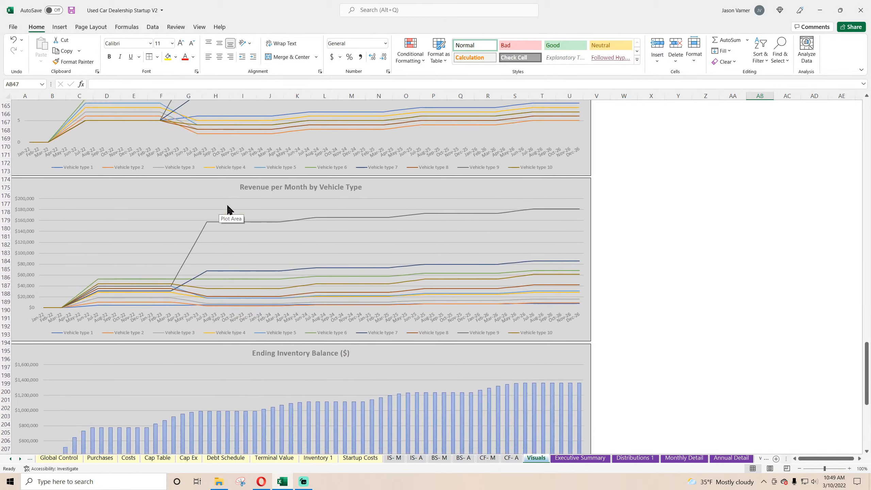
scroll(286, 280, "down", 15)
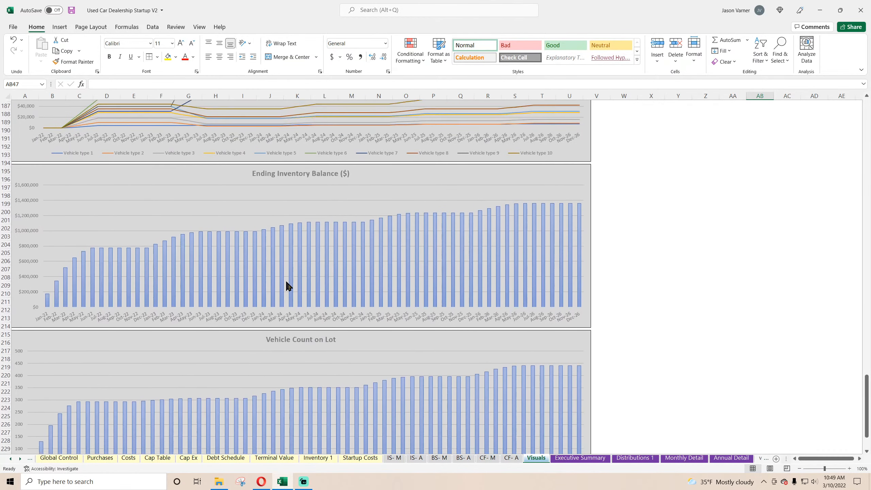
scroll(285, 282, "up", 7)
scroll(285, 282, "up", 20)
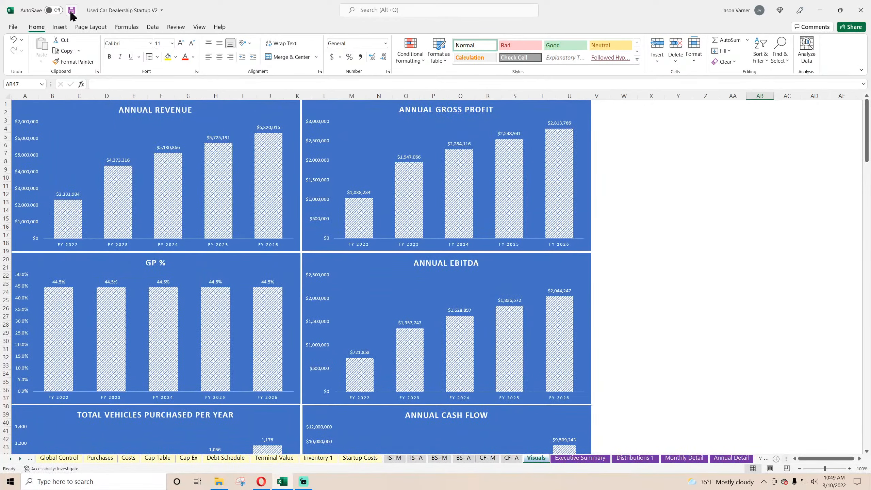
left_click(71, 11)
On Purchases, fill the Avg. EBITDA per Car summary row down one row and relabel the copy Avg. GP per Car.
left_click(11, 458)
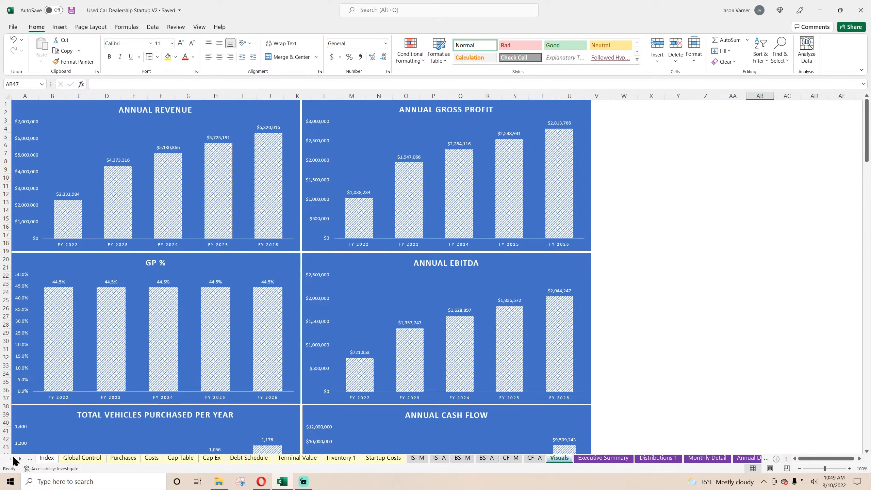
left_click(82, 458)
left_click(124, 458)
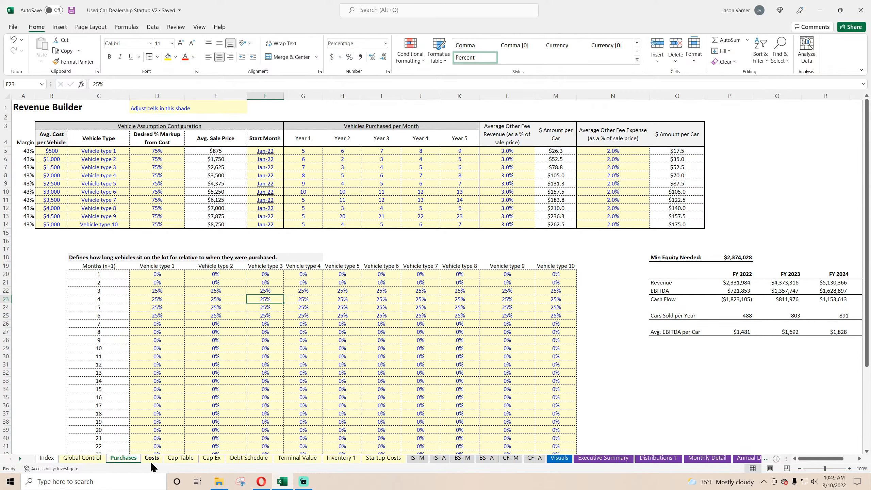
left_click_drag(817, 459, 827, 465)
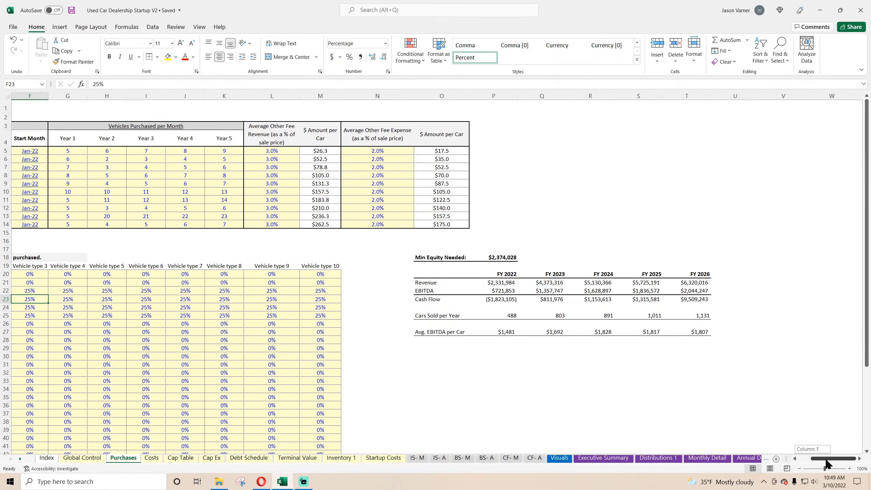
left_click_drag(442, 332, 710, 343)
double_click(453, 340)
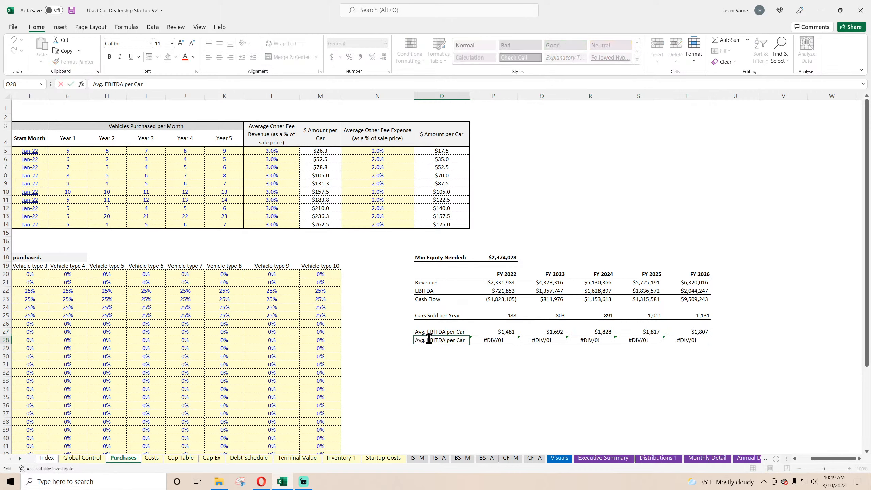
type("GP")
key("Tab")
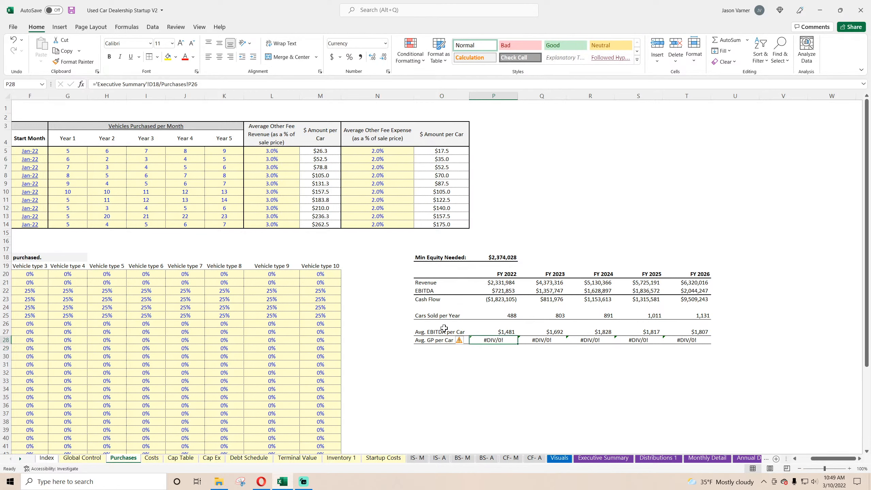
Link the FY 2022 Avg. GP per Car cell to Average Gross Profit per Vehicle on Executive Summary and fill it through FY 2026.
type("=")
left_click(604, 457)
left_click(186, 399)
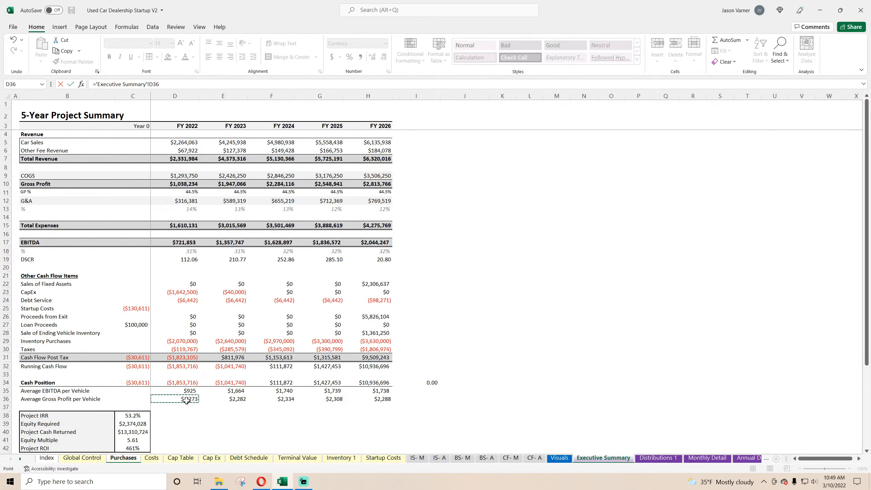
key("Return")
left_click_drag(518, 343, 692, 343)
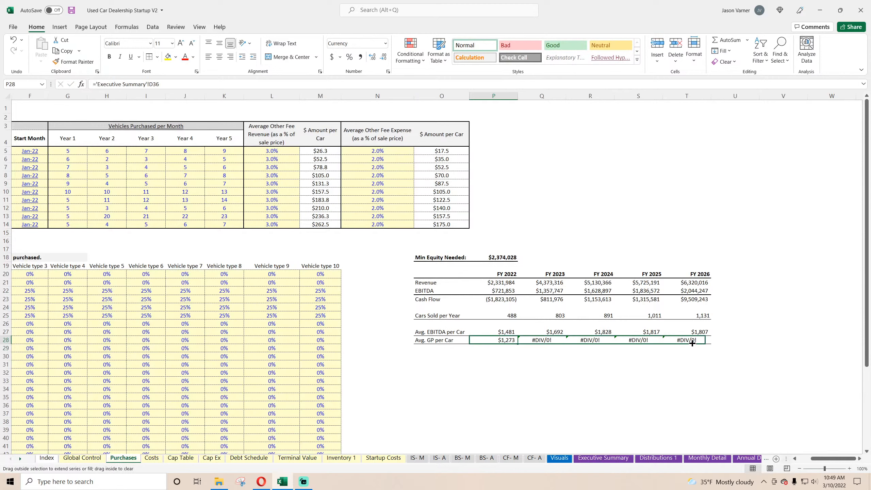
left_click(667, 389)
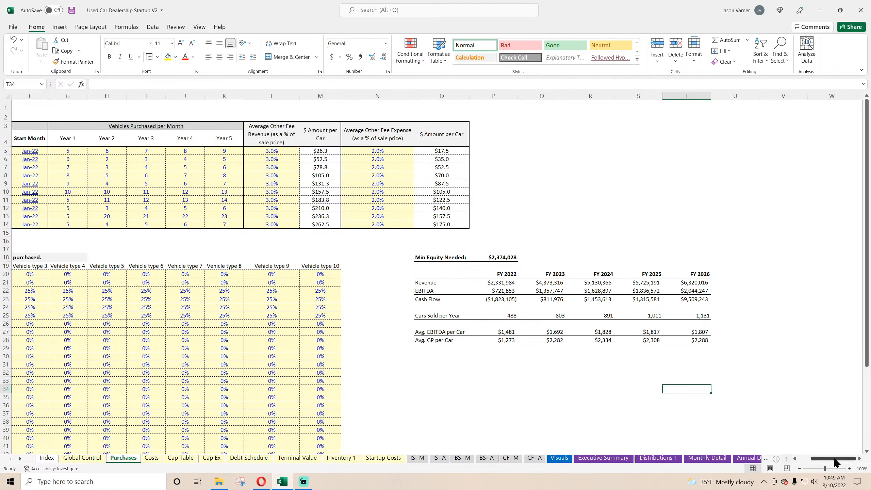
left_click_drag(835, 459, 816, 460)
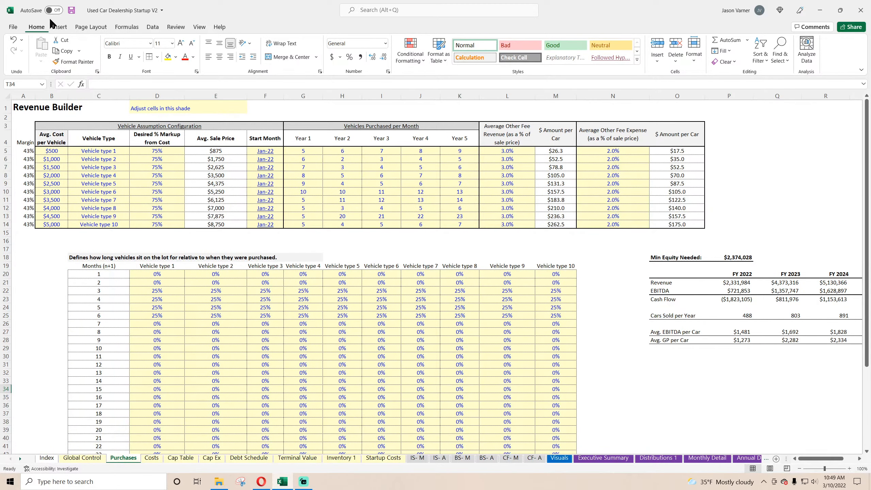
Format both $ Amount per Car columns, M5:M14 and O5:O14, as Currency with 0 decimal places and save the workbook.
left_click(69, 10)
left_click(24, 151)
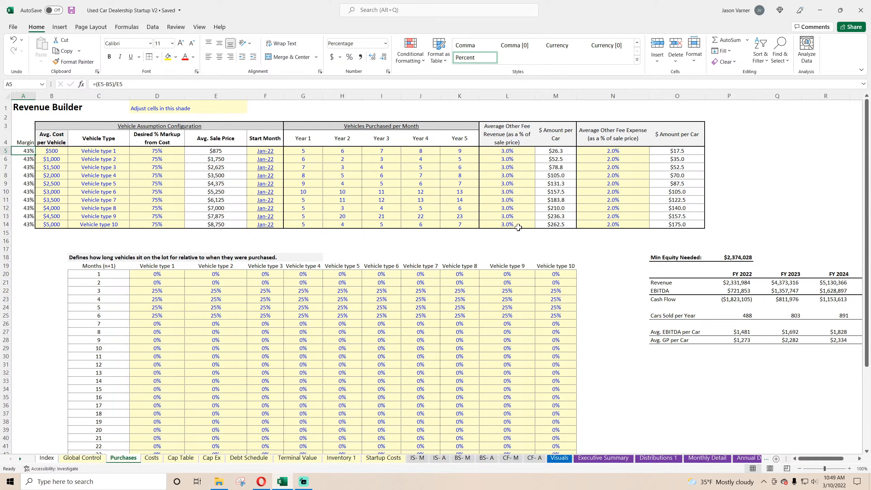
left_click_drag(556, 150, 556, 224)
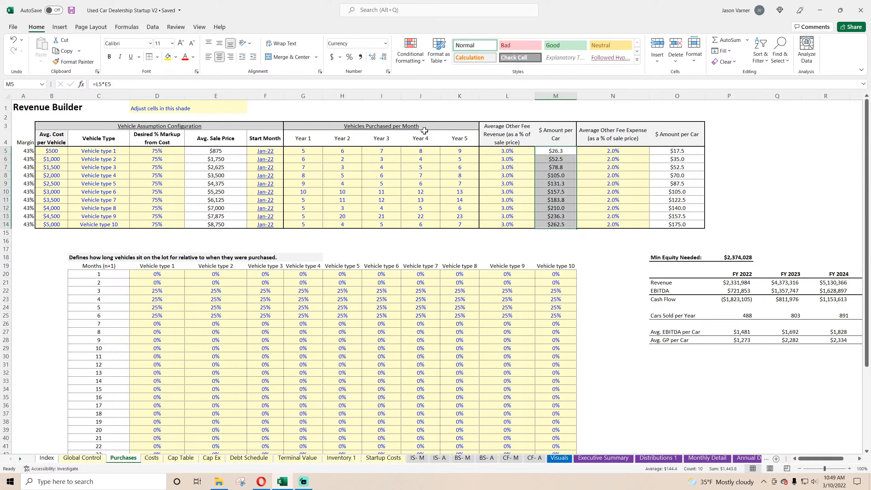
left_click(387, 72)
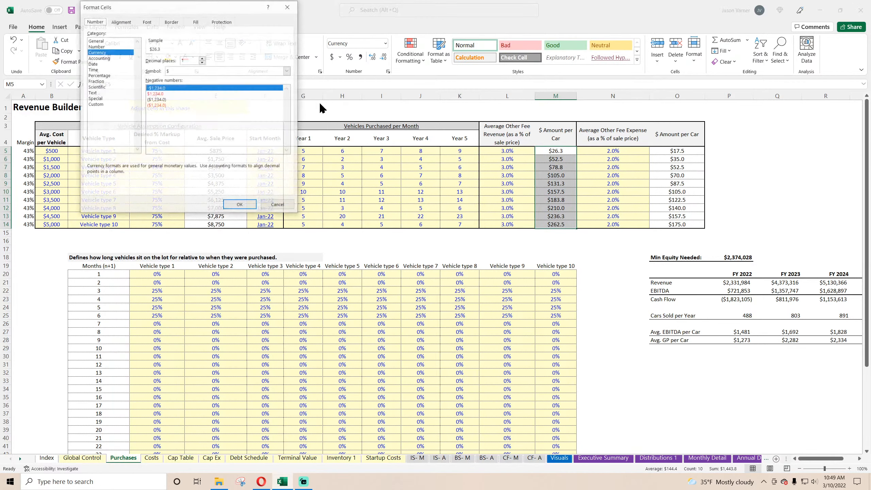
left_click(202, 58)
key("Return")
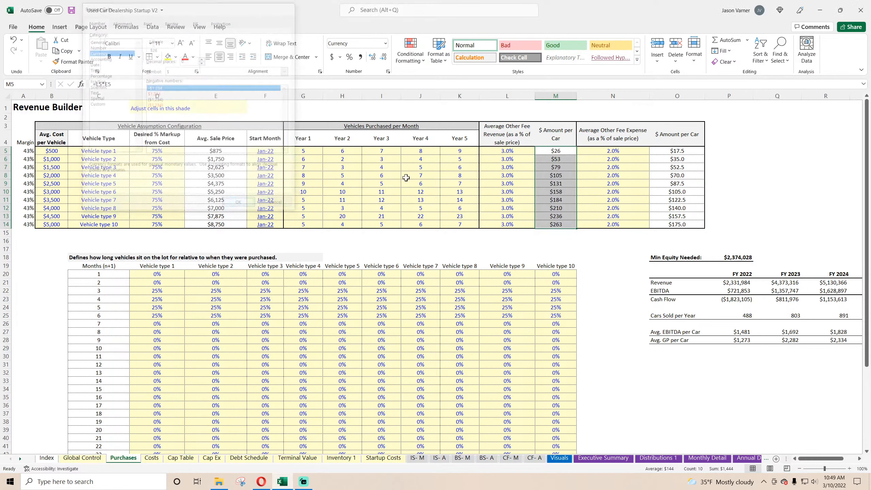
left_click_drag(677, 151, 678, 223)
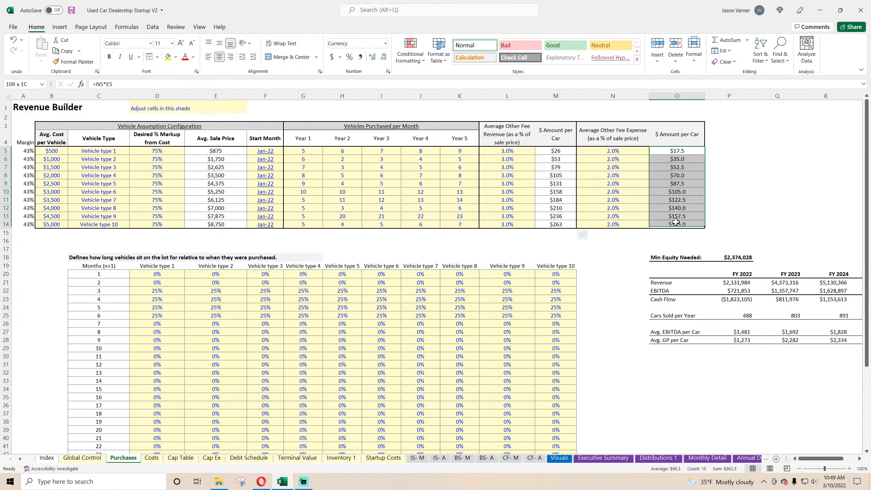
left_click(387, 71)
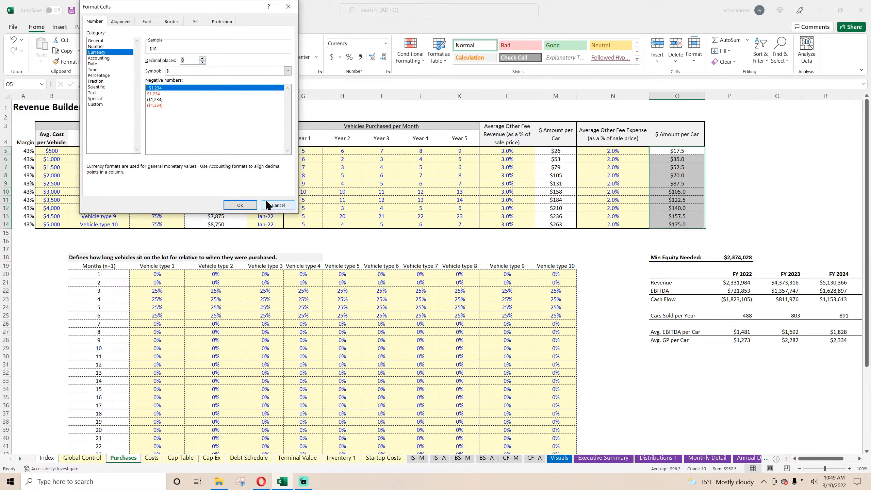
left_click(241, 205)
left_click(72, 10)
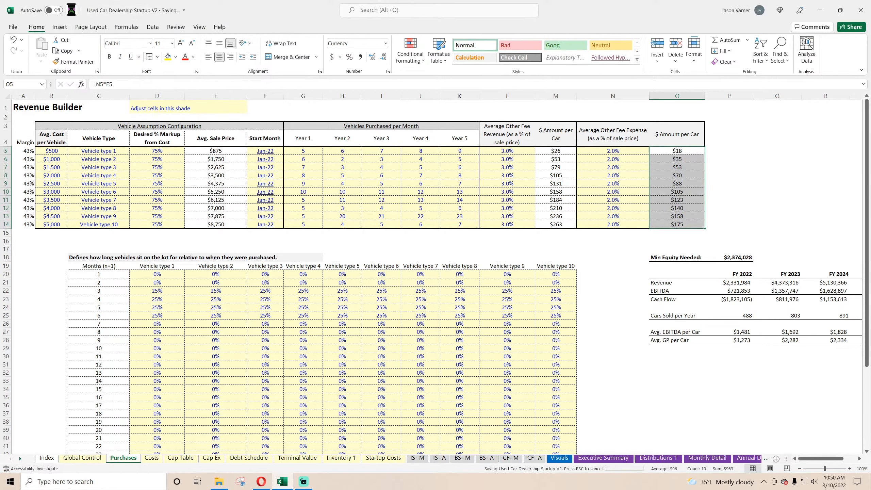
left_click(41, 268)
Review the input sheets in order, from Costs and Cap Table through Debt Schedule and Inventory 1 to Startup Costs.
left_click(153, 458)
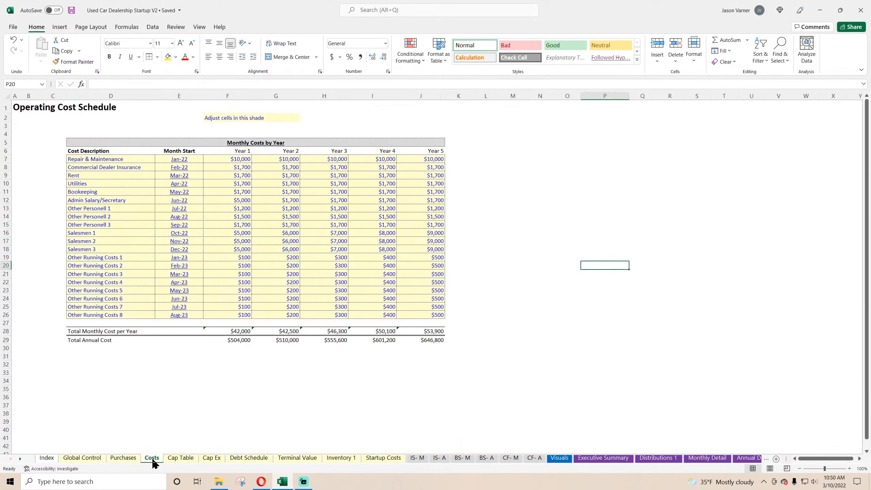
left_click(180, 460)
left_click(208, 459)
left_click(242, 460)
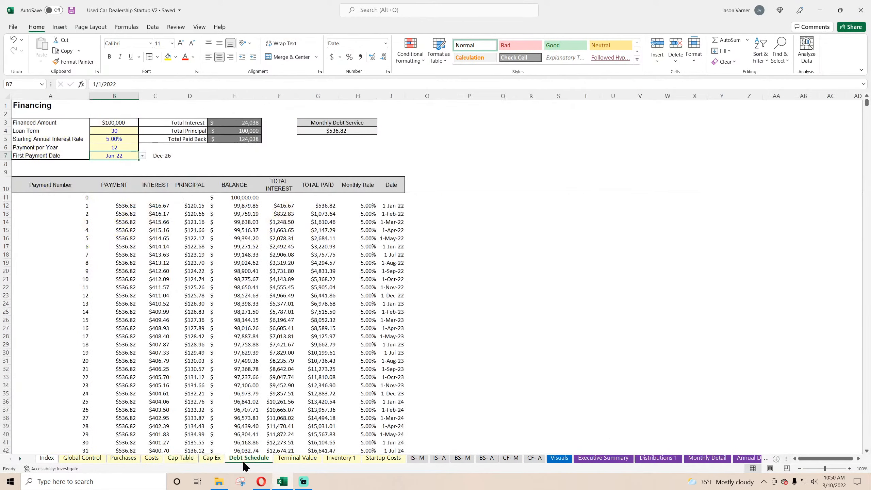
left_click(293, 460)
left_click(341, 460)
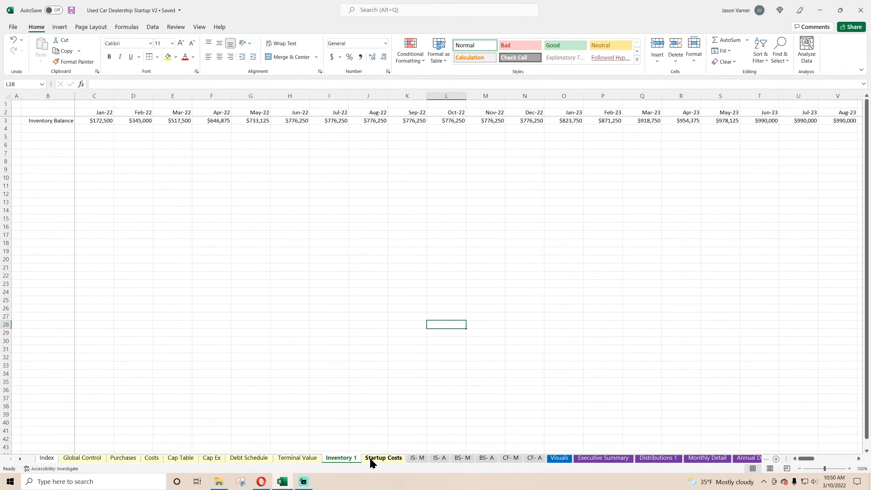
left_click(375, 462)
Review the monthly and annual income statement, balance sheet and cash flow sheets.
left_click(417, 458)
left_click(439, 458)
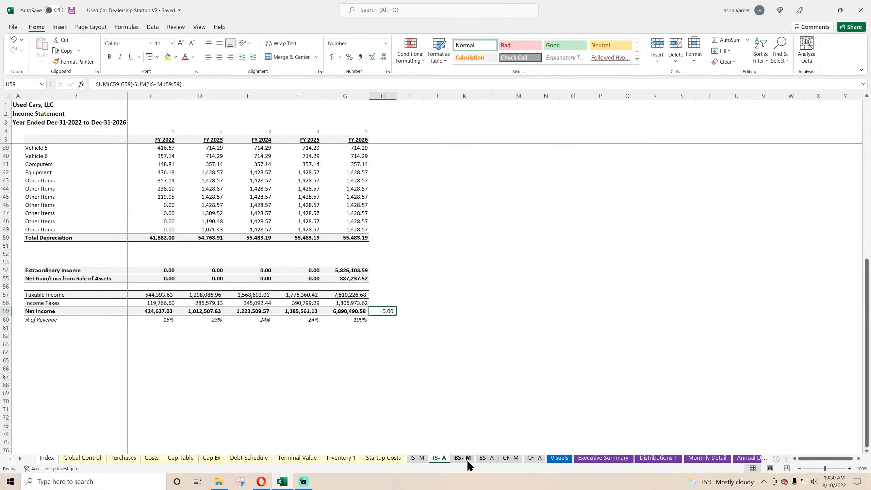
left_click(418, 458)
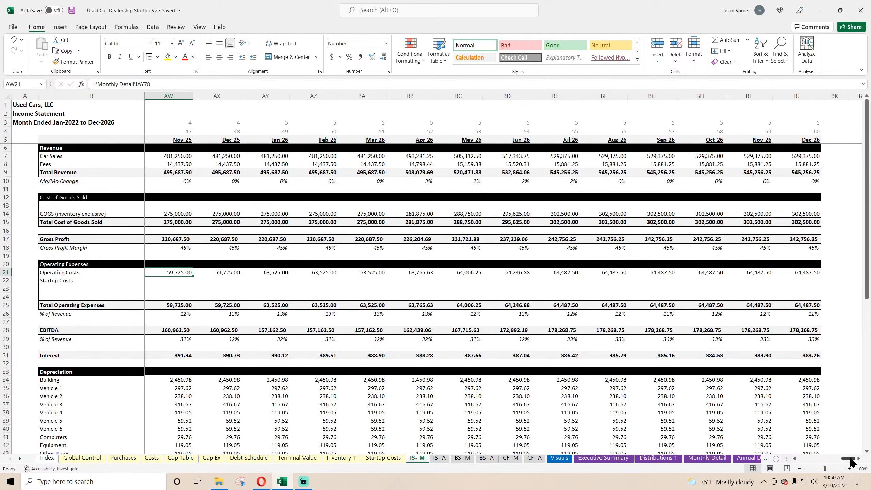
left_click_drag(849, 459, 449, 451)
left_click(440, 458)
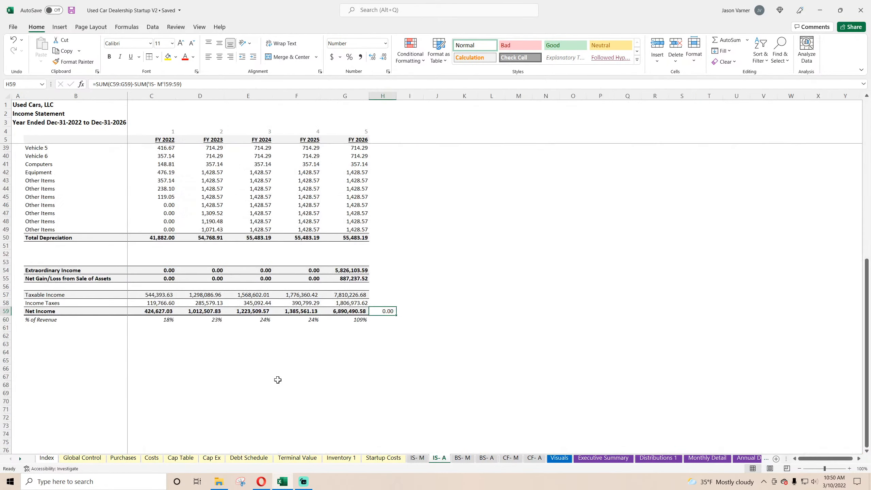
scroll(278, 380, "up", 10)
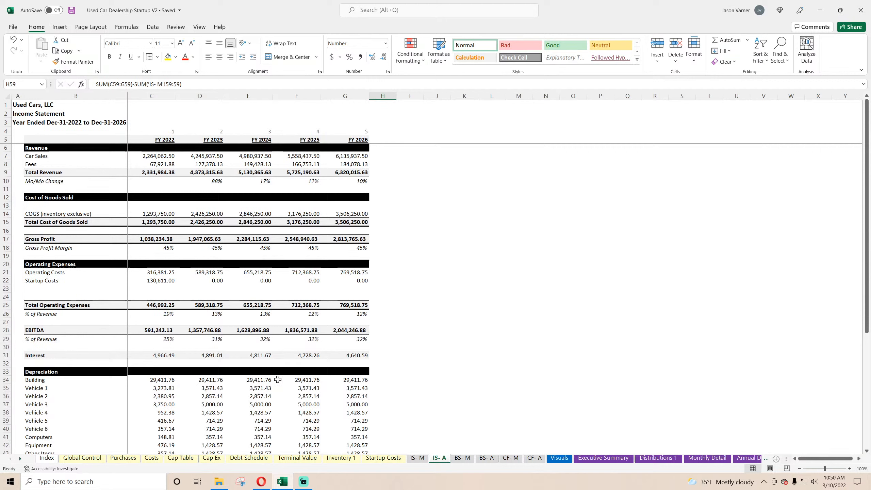
left_click(462, 458)
key("ctrl+Page_Down")
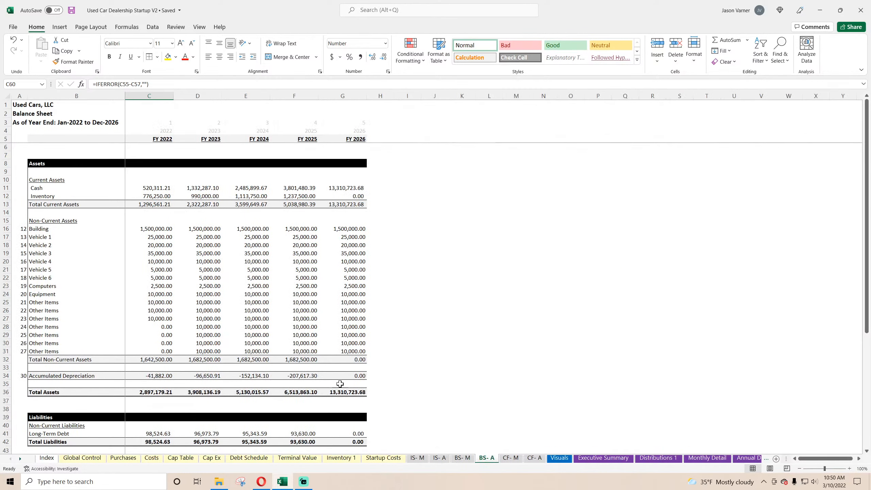
left_click(511, 457)
left_click(363, 390)
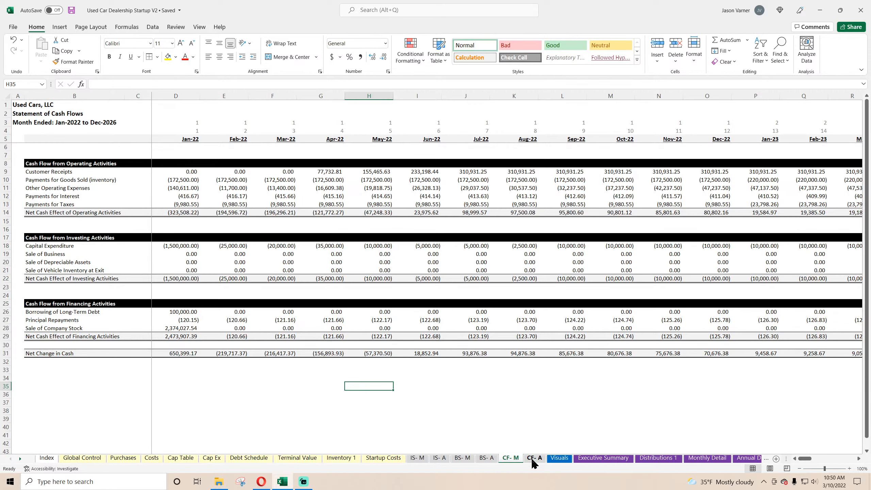
left_click(532, 459)
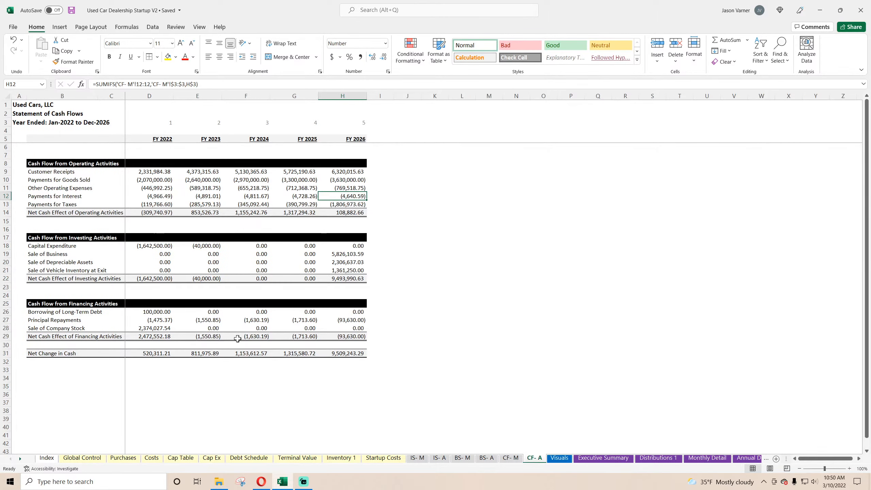
Examine the charts on Visuals, the Executive Summary and the Contribution & Distribution Summary on Distributions 1.
key("ctrl+Page_Down")
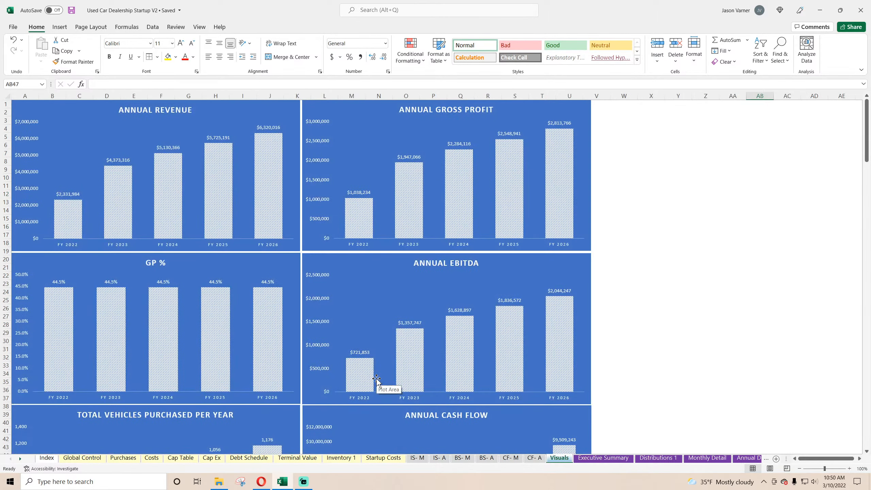
scroll(376, 380, "down", 20)
scroll(377, 382, "down", 20)
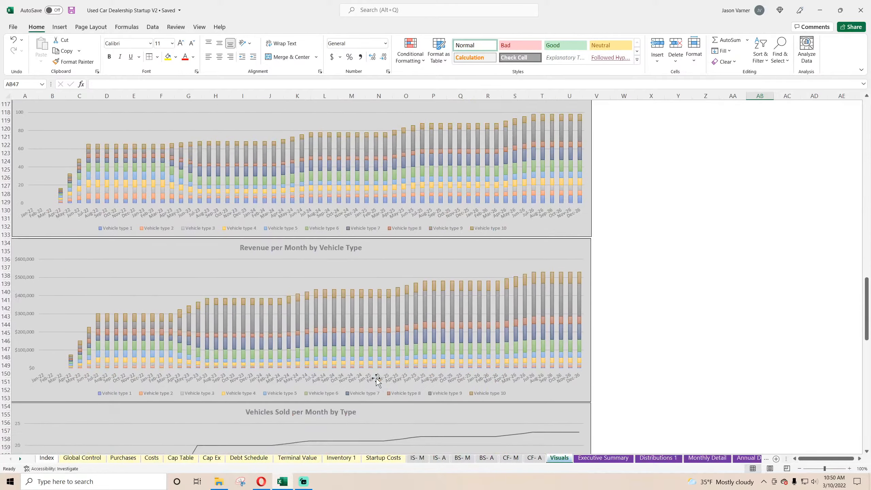
scroll(377, 382, "up", 20)
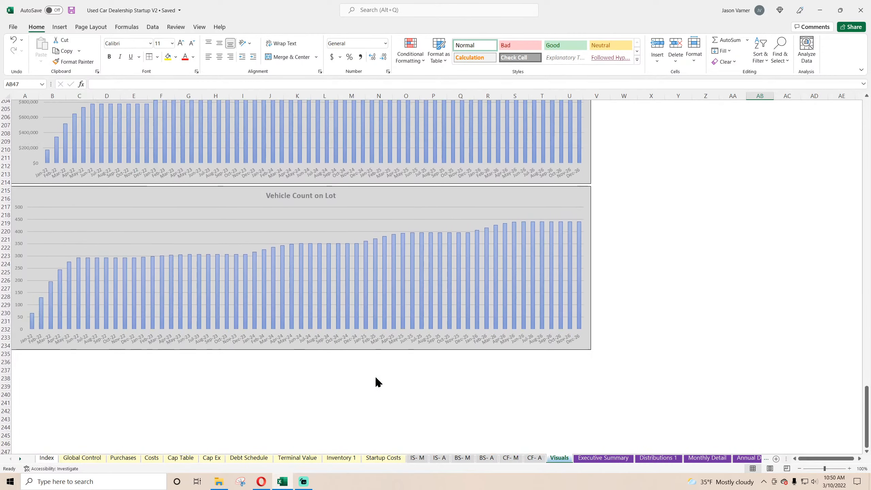
scroll(376, 378, "up", 20)
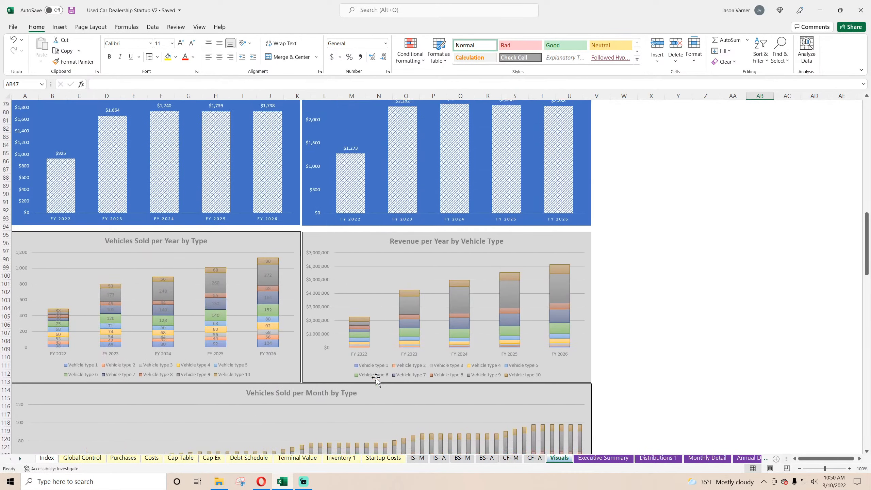
left_click(586, 457)
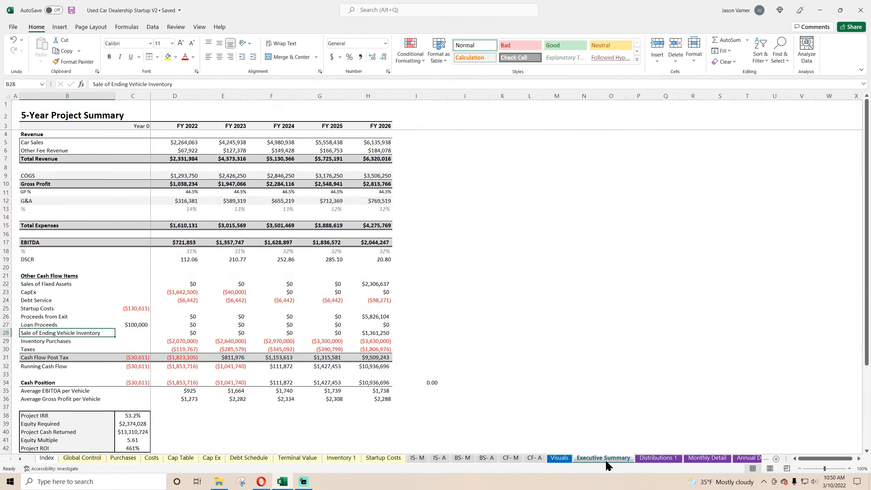
left_click(653, 458)
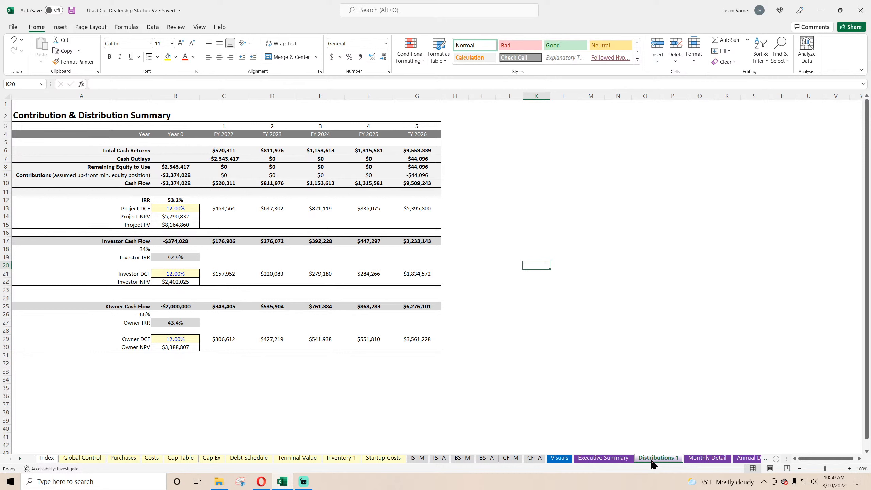
Copy the Annual Gross Profit chart from Visuals and paste it onto Distributions 1.
left_click(565, 458)
right_click(363, 109)
key("Escape")
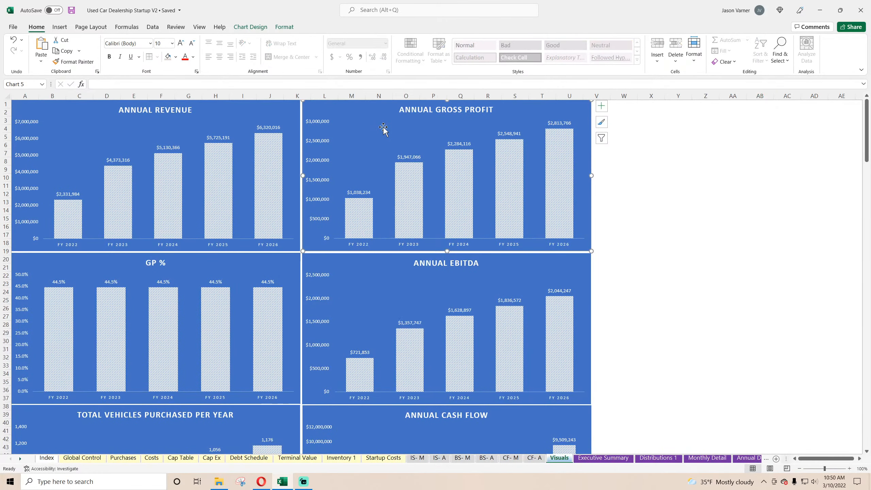
left_click(581, 460)
left_click(648, 459)
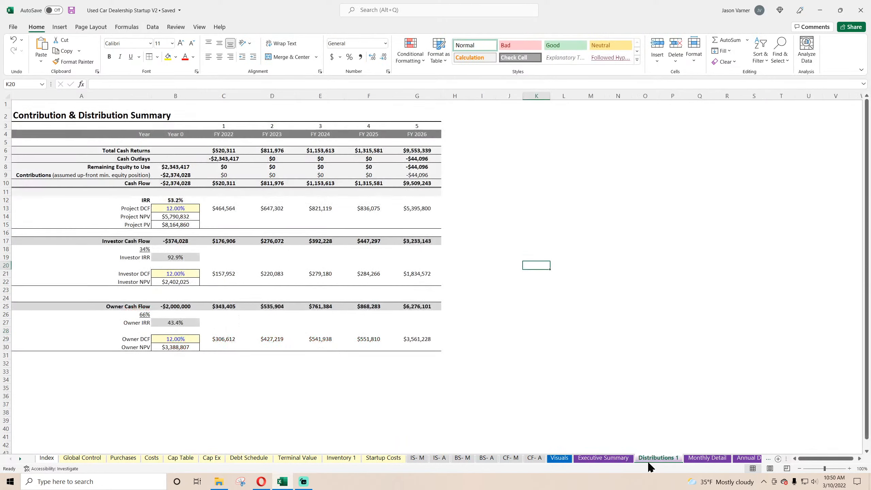
right_click(481, 150)
left_click(499, 192)
Place the pasted chart beside the distribution table and enlarge it to cover about columns H to U and rows 3 to 30.
left_click_drag(515, 181, 489, 159)
left_click_drag(590, 272, 579, 352)
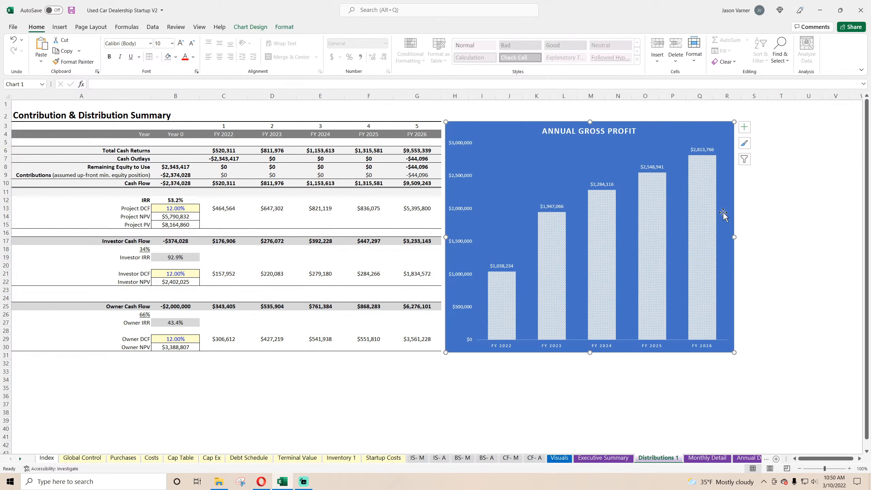
left_click_drag(732, 236, 823, 236)
Repoint the pasted chart's series to Investor Cash Flow on Distributions 1, using B17:G17 as its values.
right_click(573, 163)
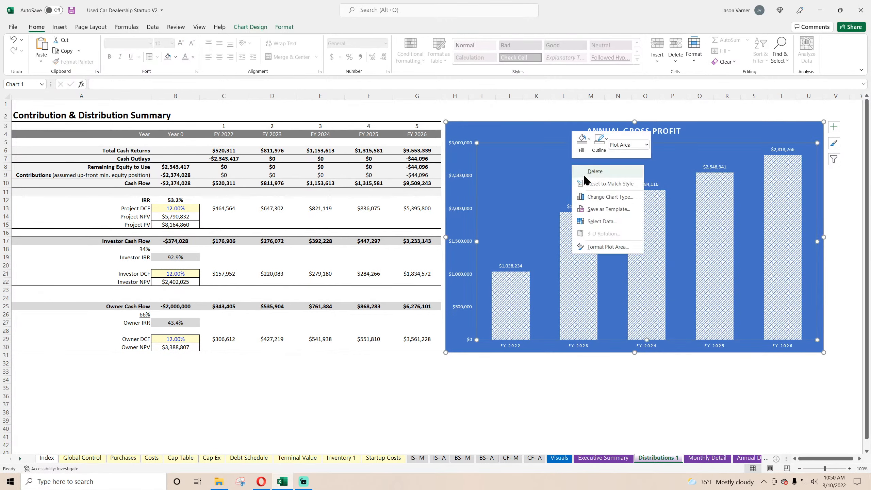
left_click(600, 221)
left_click(116, 123)
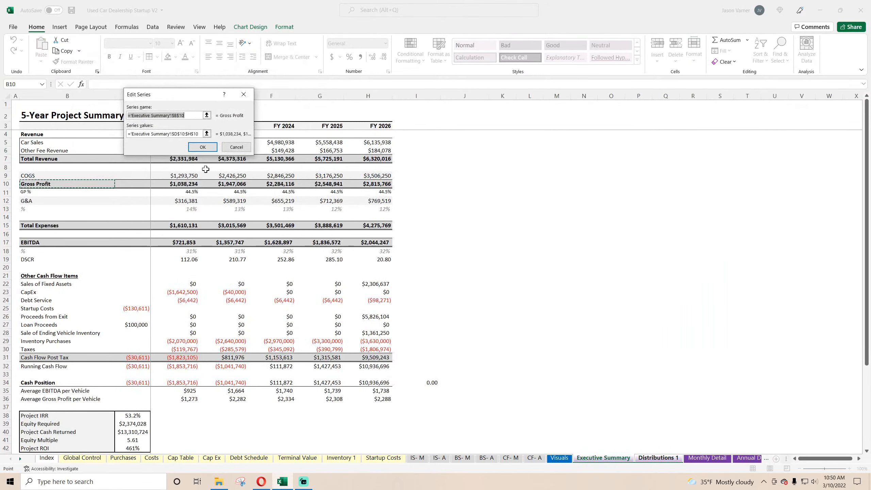
left_click(658, 458)
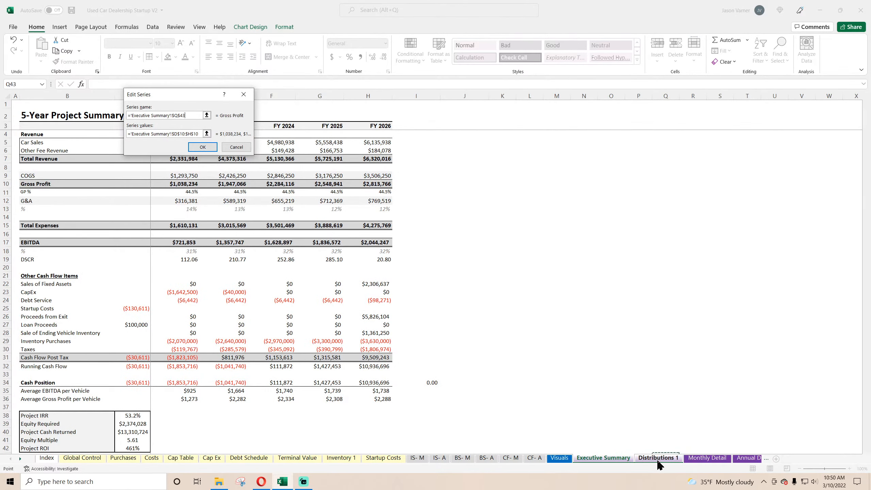
left_click(206, 133)
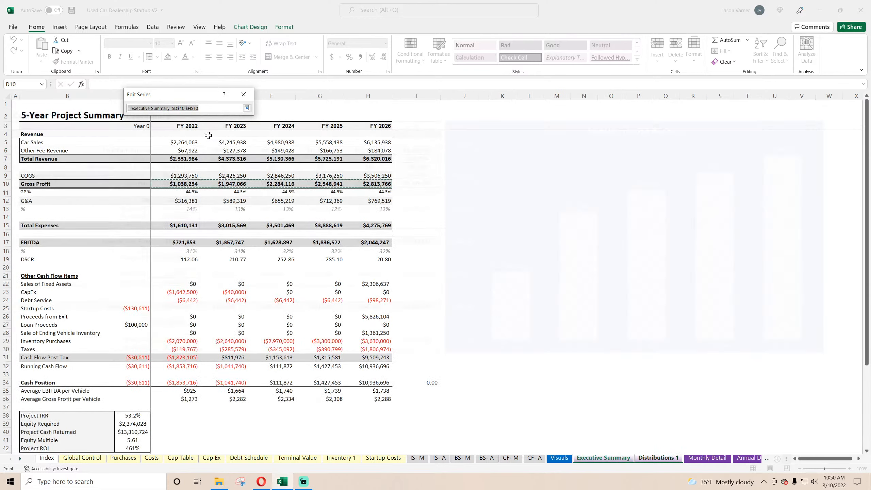
left_click(658, 457)
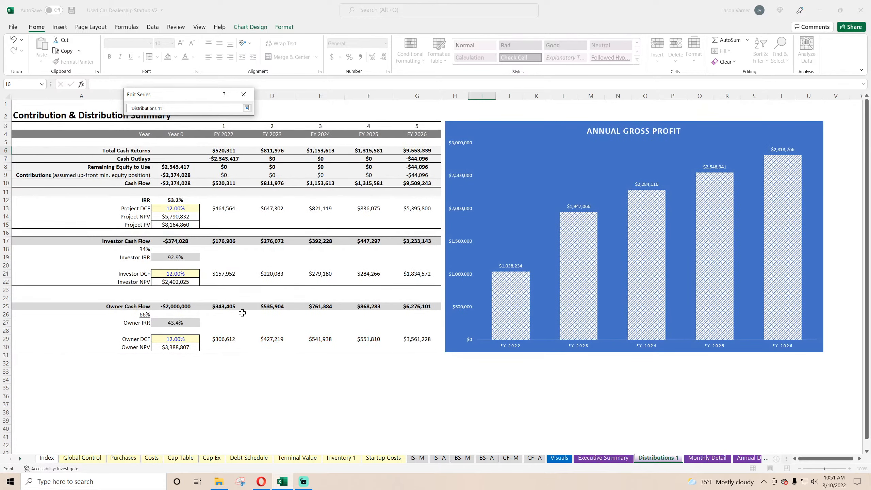
left_click_drag(175, 241, 434, 241)
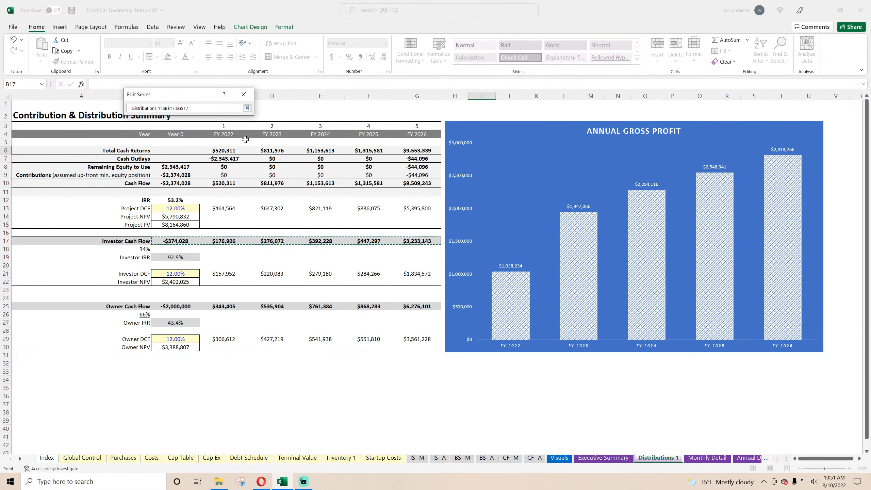
left_click(246, 108)
left_click(202, 146)
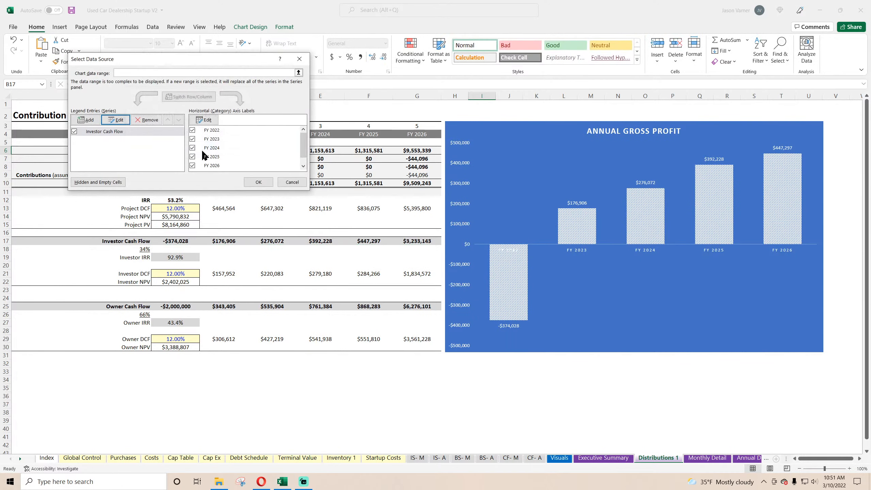
Add an Owner Cash Flow series to the chart, named from A25 with B25:G25 as its values.
left_click(86, 123)
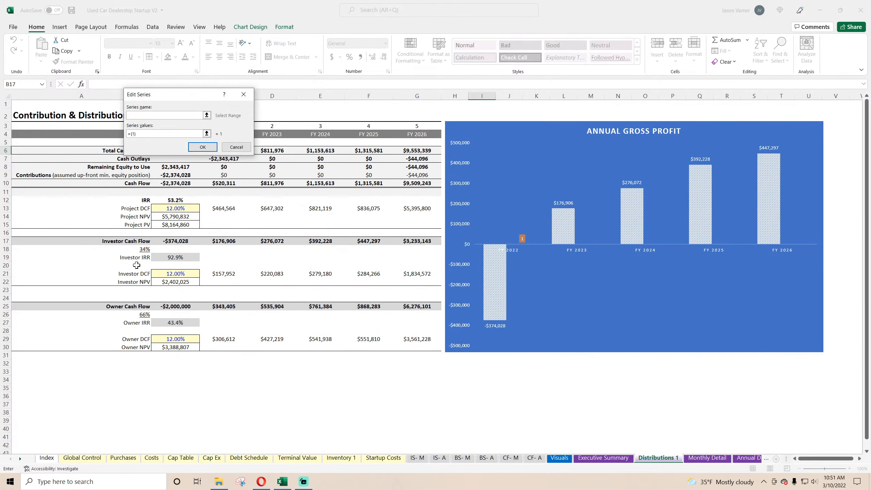
left_click(137, 305)
left_click(159, 134)
key("ctrl+a")
key("BackSpace")
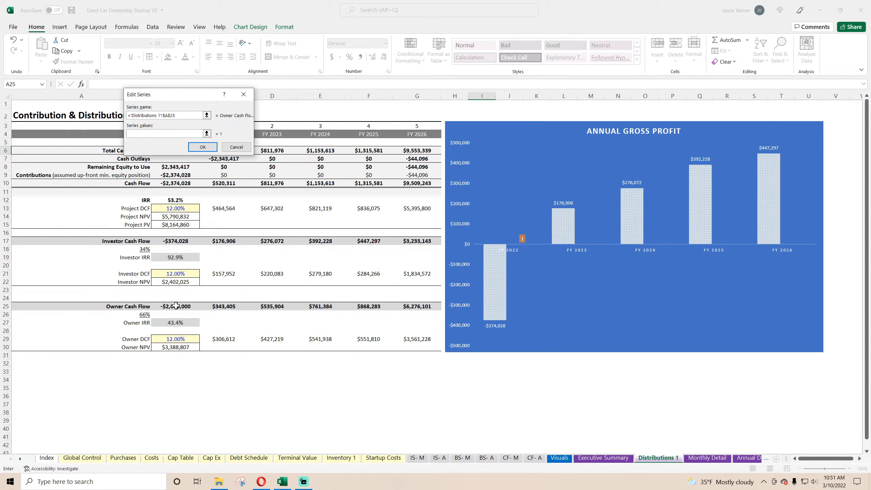
left_click_drag(176, 306, 420, 306)
left_click(203, 147)
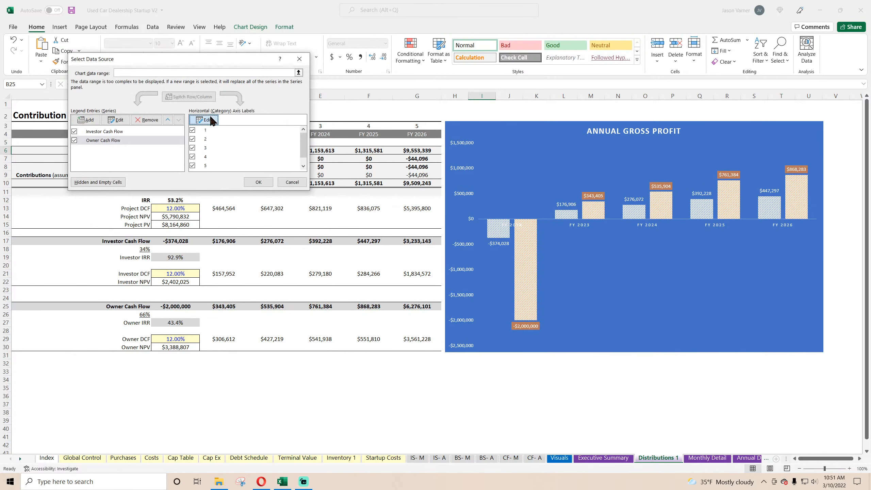
Set the chart's horizontal axis labels to B4:G4, covering Year 0 through FY 2026, and accept the data source changes.
left_click(211, 120)
left_click_drag(415, 134, 182, 134)
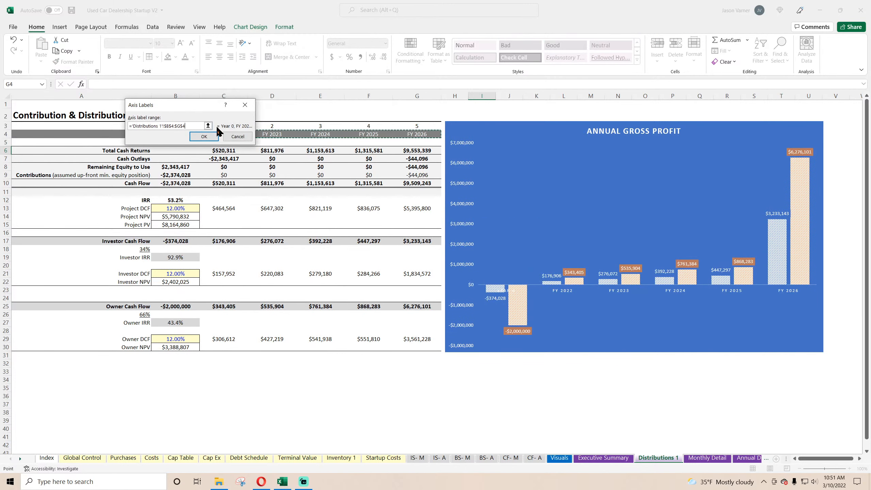
left_click(205, 136)
left_click(257, 187)
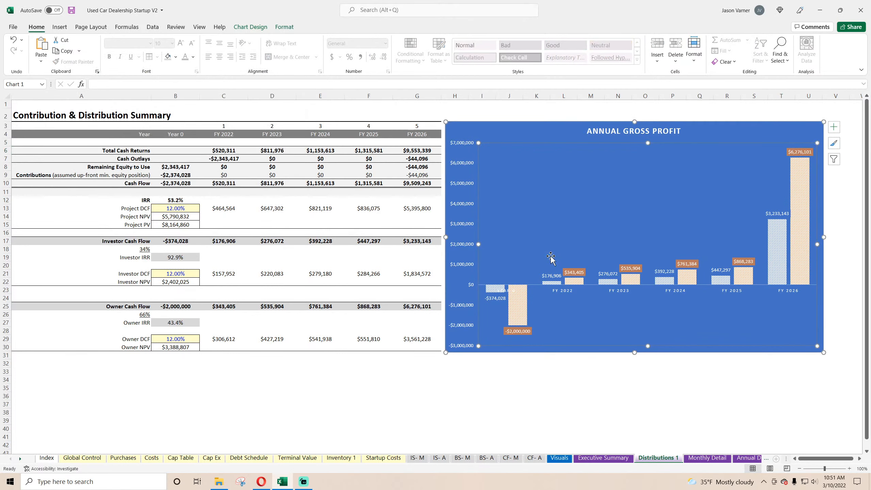
Set the horizontal axis label position to Low so the year labels sit beneath the negative columns.
right_click(677, 298)
left_click(708, 412)
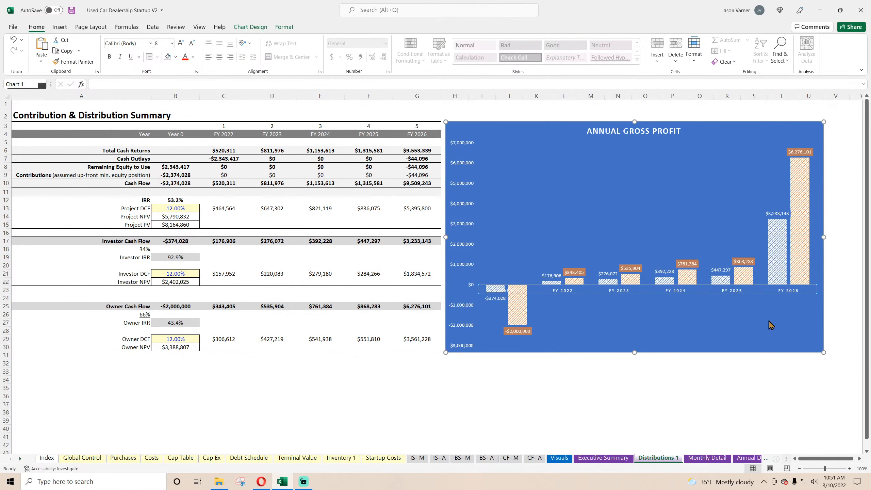
left_click(714, 296)
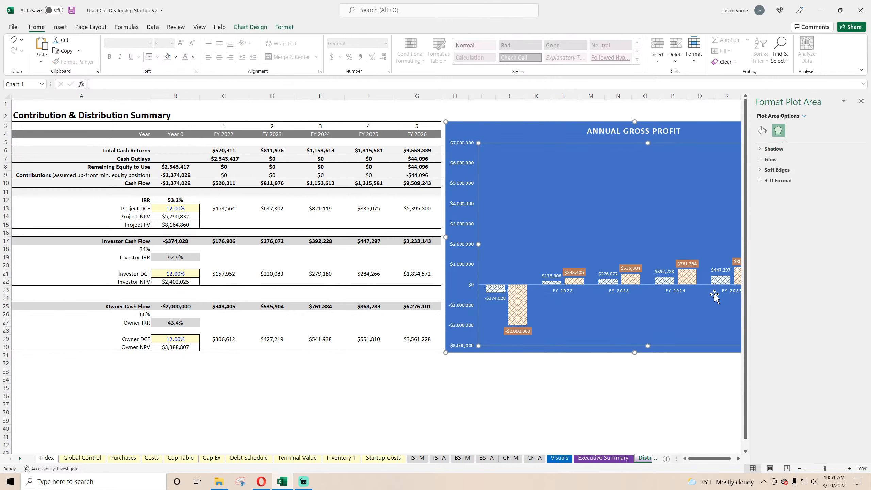
right_click(681, 297)
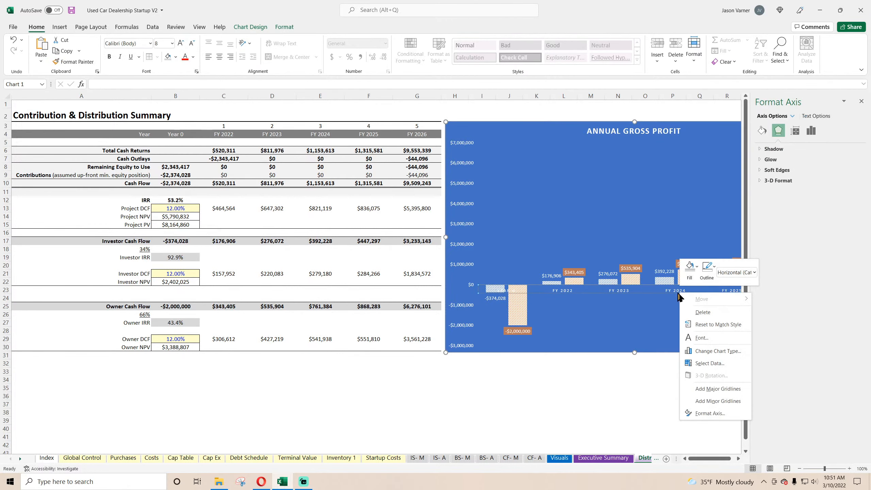
left_click(703, 404)
left_click(771, 306)
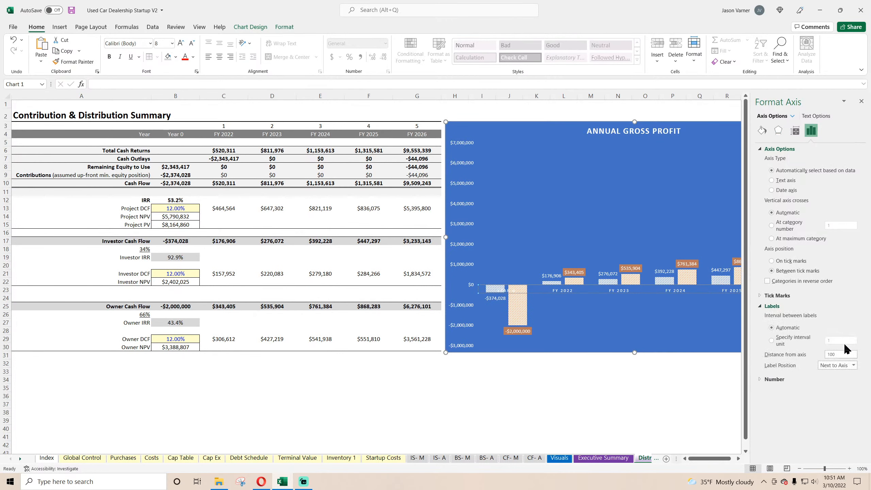
left_click(838, 365)
left_click(837, 390)
left_click(861, 101)
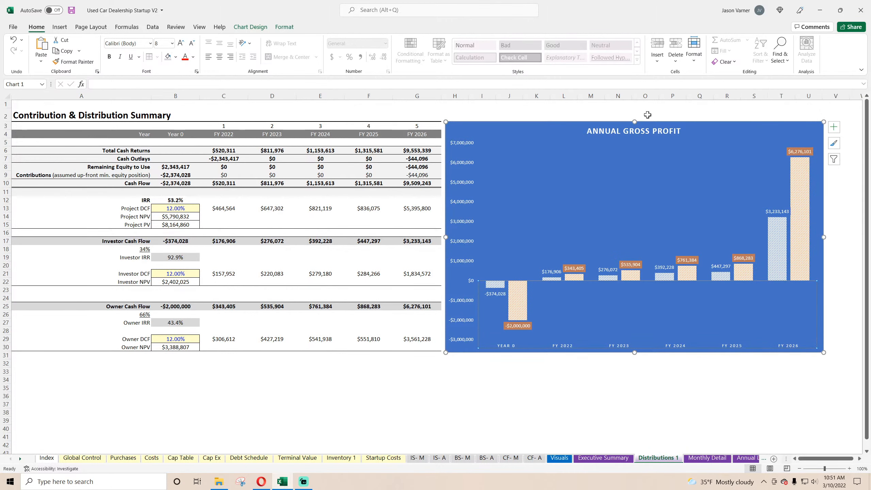
Retitle the chart as CASH CONTRIBUTION / DISTRIBUTION SUMMARY (INVESTOR VS OWNER).
left_click_drag(587, 131, 695, 136)
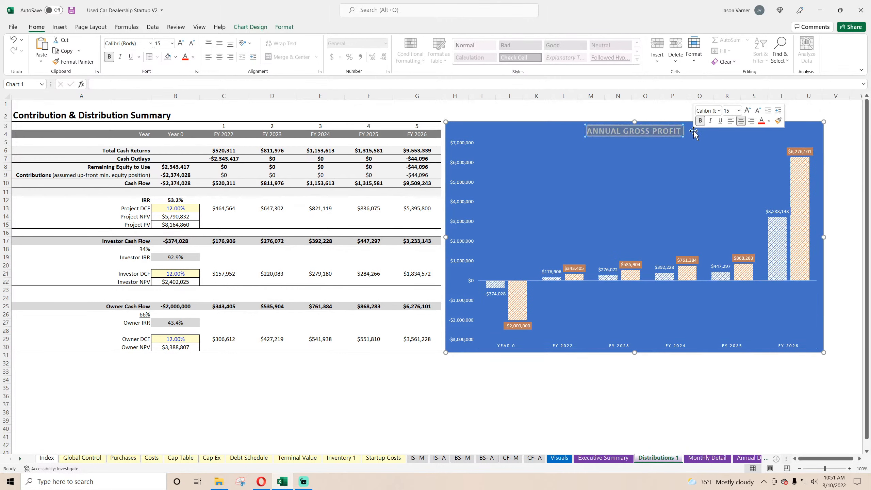
type("CASH CONTR")
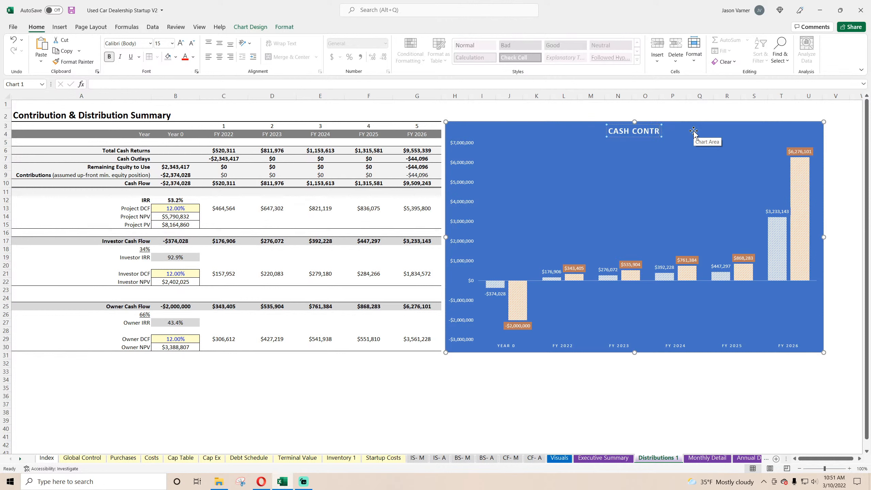
type("IBUTION / DIST")
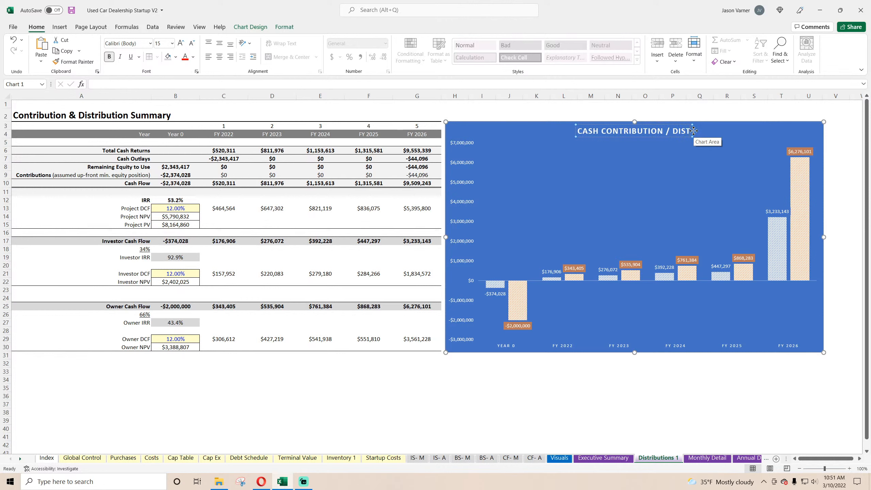
type("RIBUTION SUMMARY")
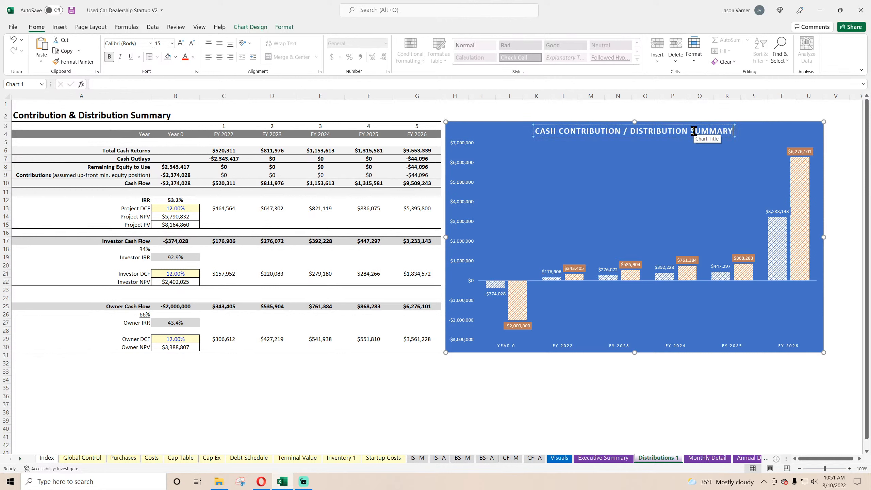
type(" (")
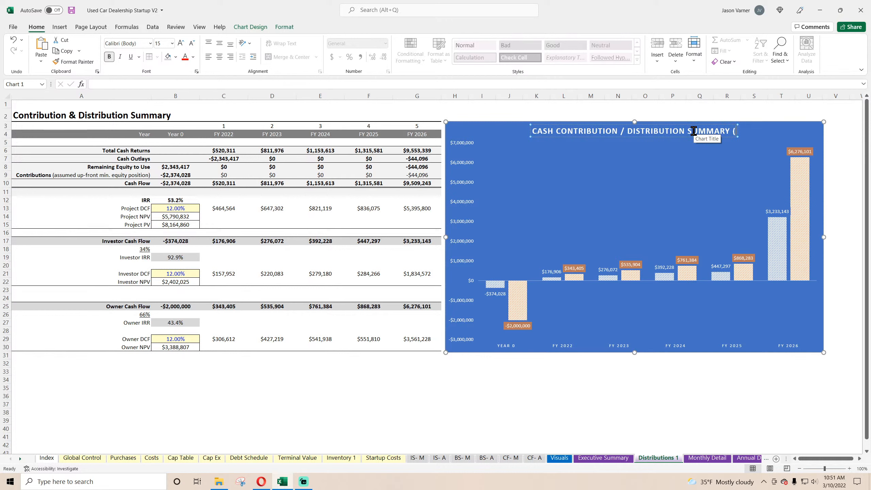
type("INVESTOR VS")
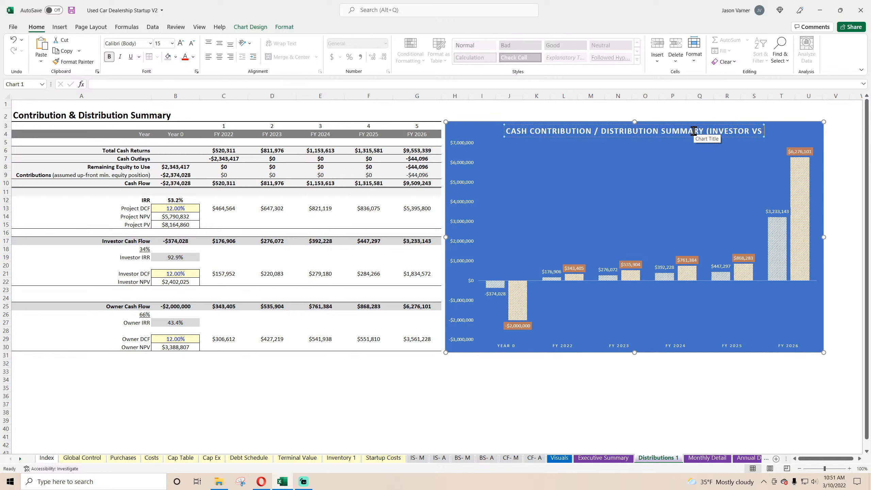
type(" OWNER)")
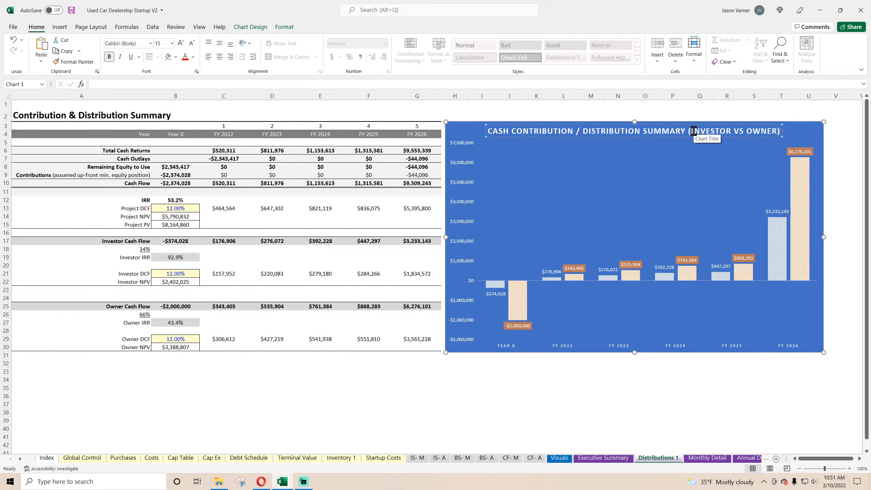
left_click(650, 386)
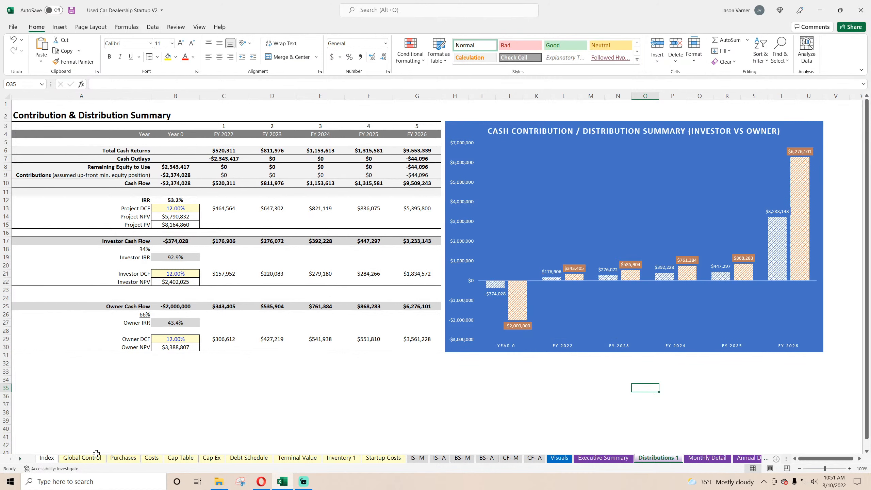
Set Founder 1's funds contributed on the Cap Table sheet to 500000 and save the workbook.
left_click(175, 457)
scroll(104, 355, "down", 4)
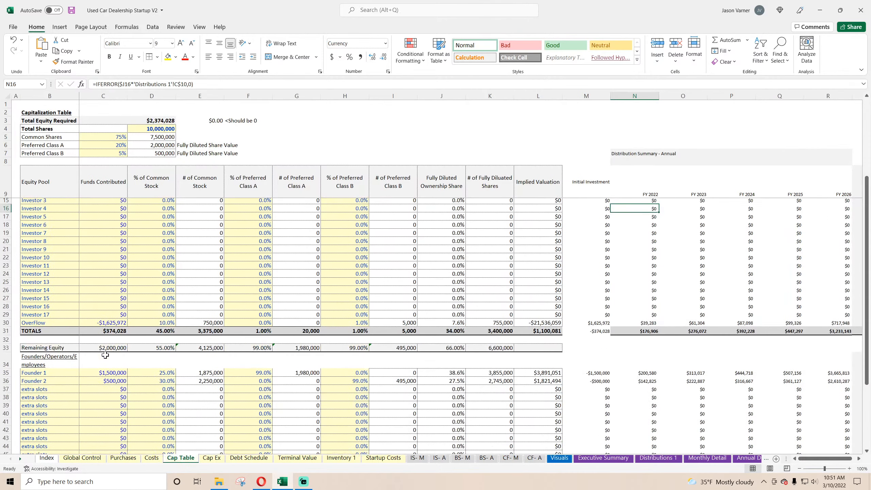
left_click(120, 328)
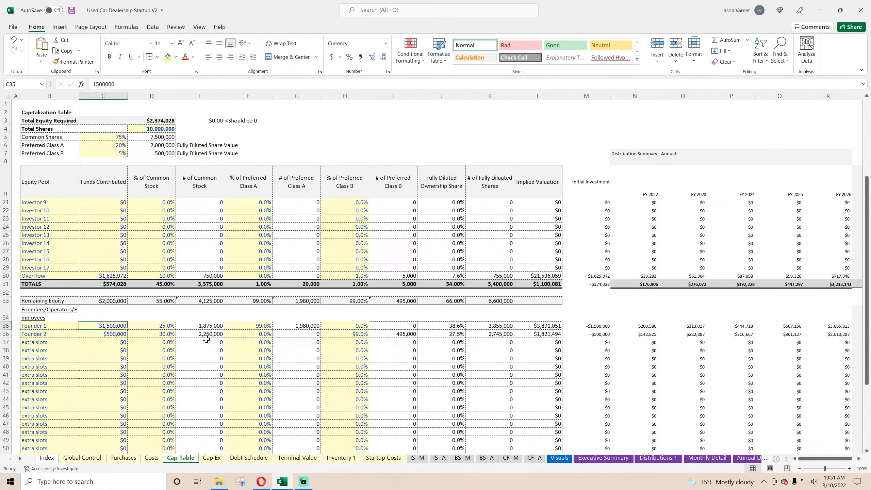
type("500000")
key("Return")
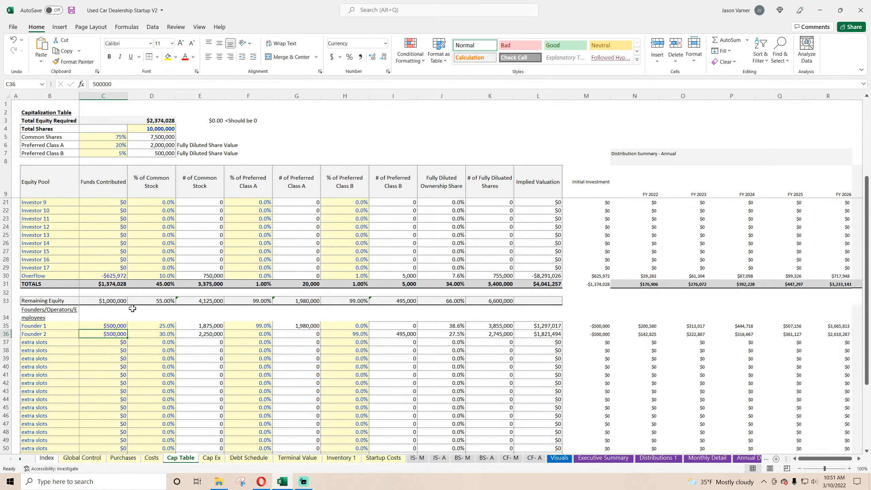
scroll(132, 309, "up", 4)
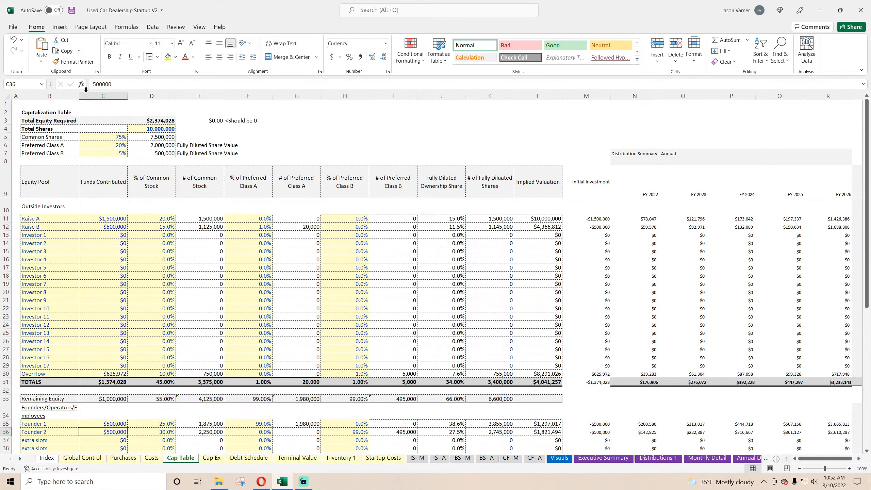
left_click(71, 10)
Set Raise A's funds contributed in the outside investors section to 250000 and save the workbook.
left_click(111, 219)
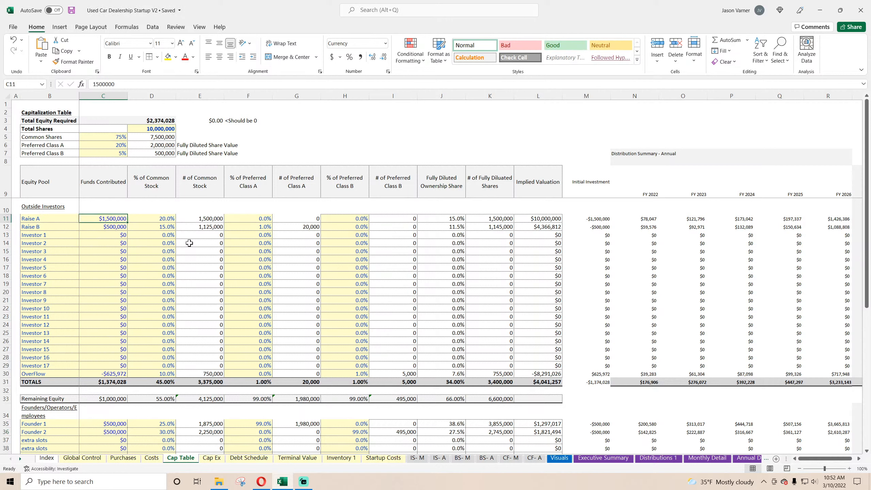
type("2")
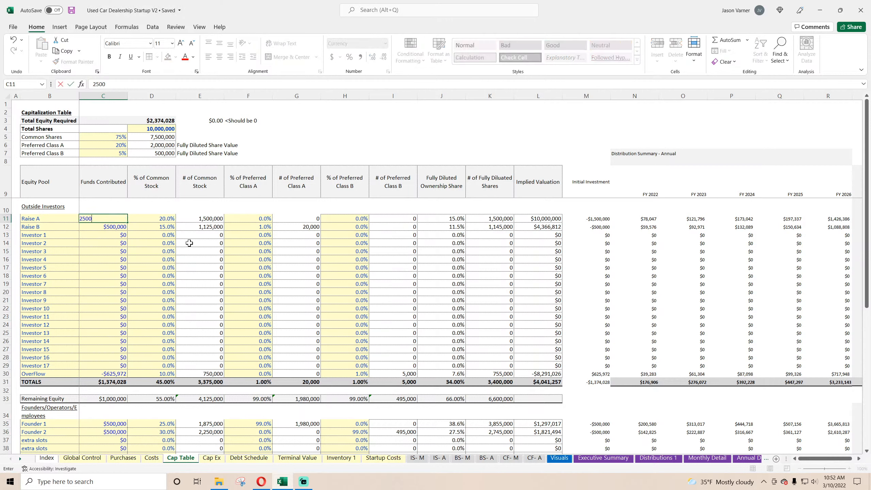
key("Return")
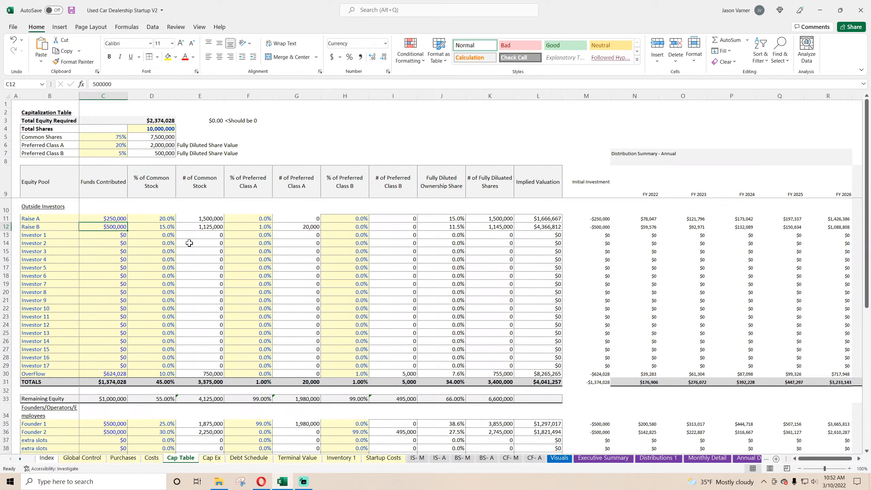
left_click(70, 12)
Add a legend to the Cash Contribution / Distribution Summary chart on the Distributions 1 sheet.
scroll(184, 352, "down", 7)
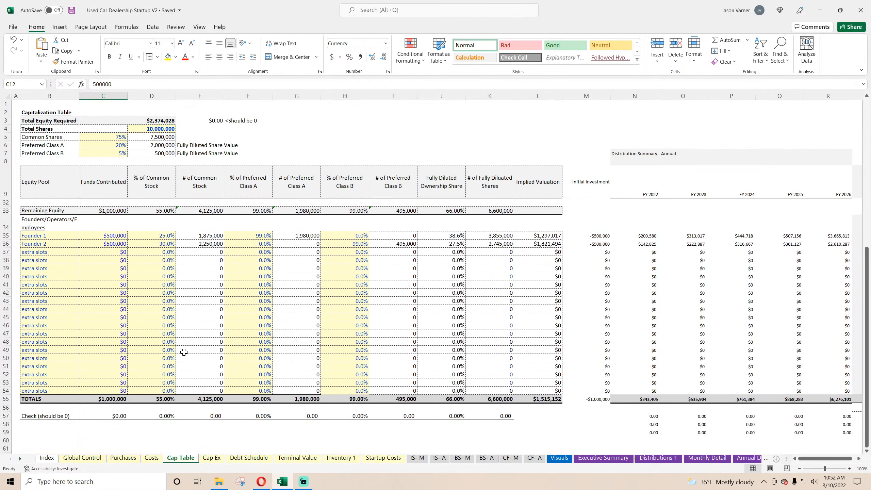
scroll(183, 352, "up", 7)
left_click(560, 460)
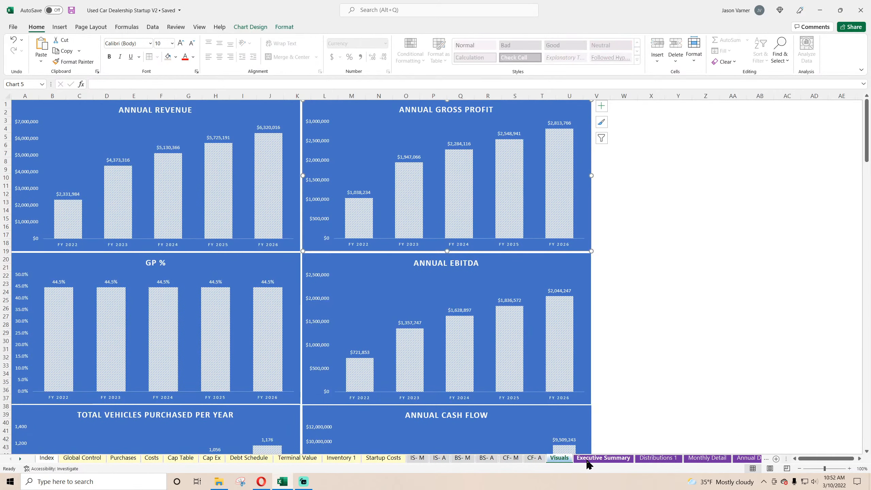
left_click(604, 459)
left_click(657, 459)
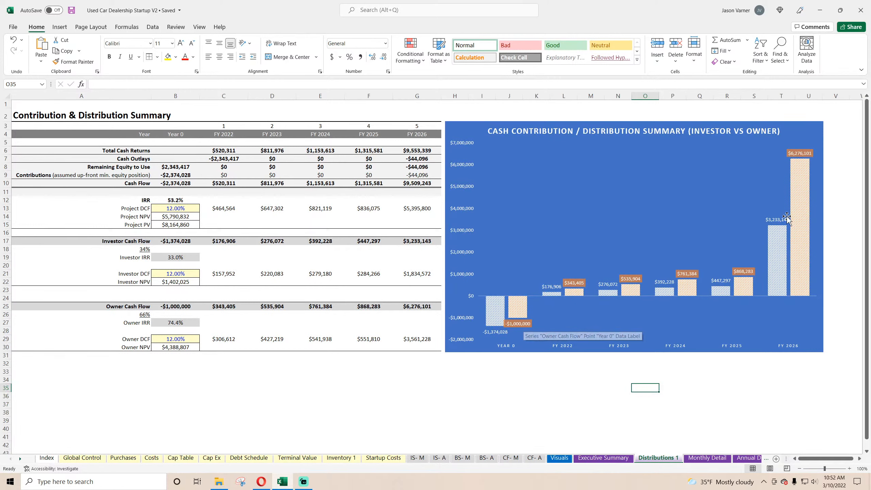
left_click(798, 135)
left_click(830, 127)
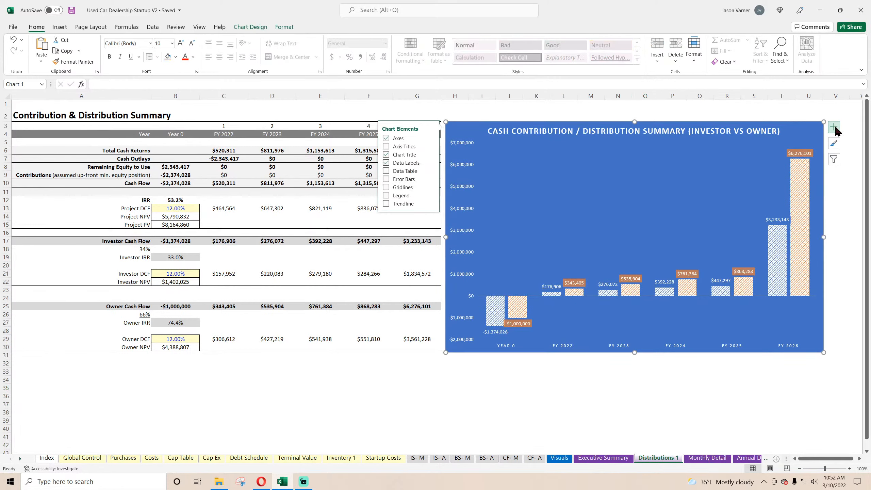
left_click(399, 196)
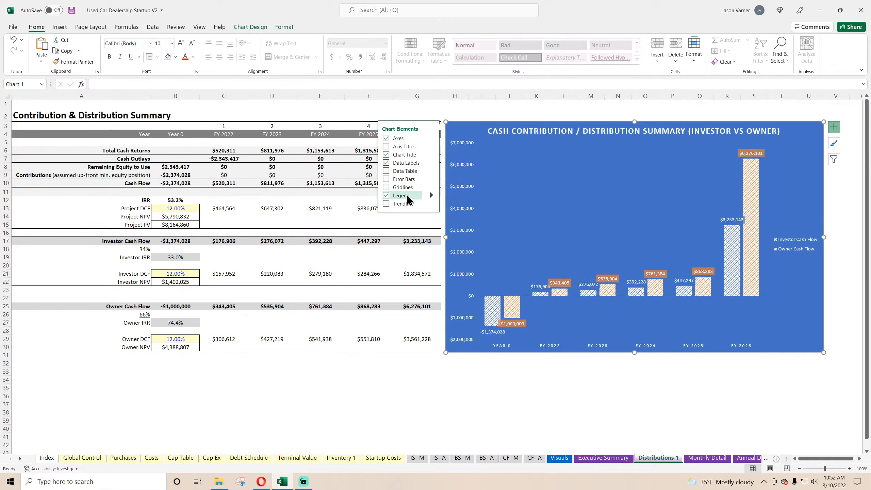
Set the position of the Cash Contribution / Distribution Summary chart's legend to Bottom.
right_click(795, 249)
left_click(832, 329)
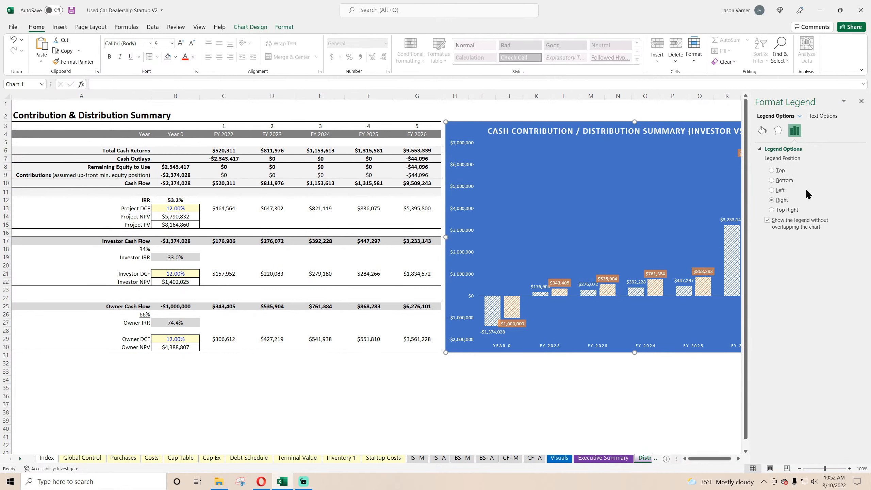
left_click(785, 181)
left_click(861, 101)
Increase the font size of the contribution and distribution chart's legend and save the workbook.
right_click(636, 347)
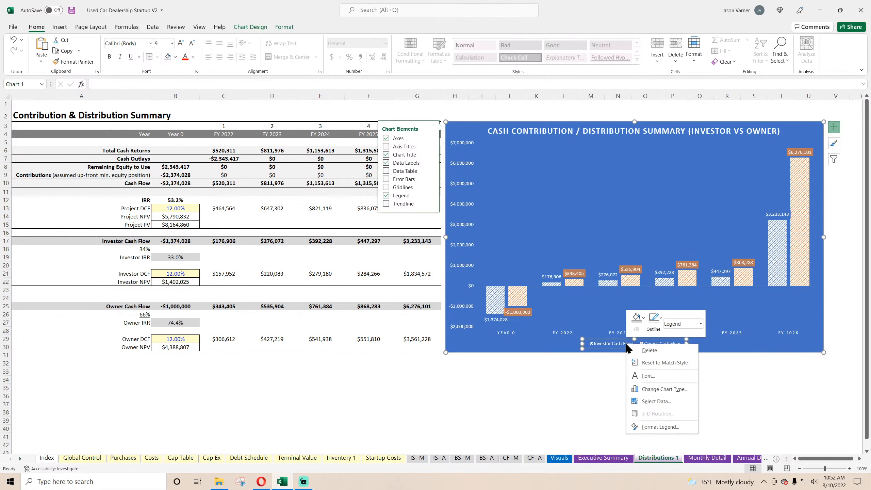
left_click(632, 378)
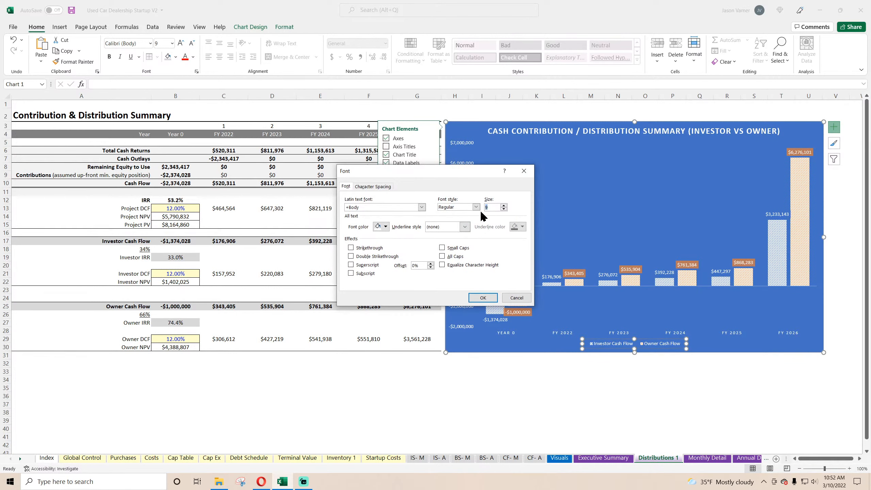
left_click(483, 299)
left_click(616, 427)
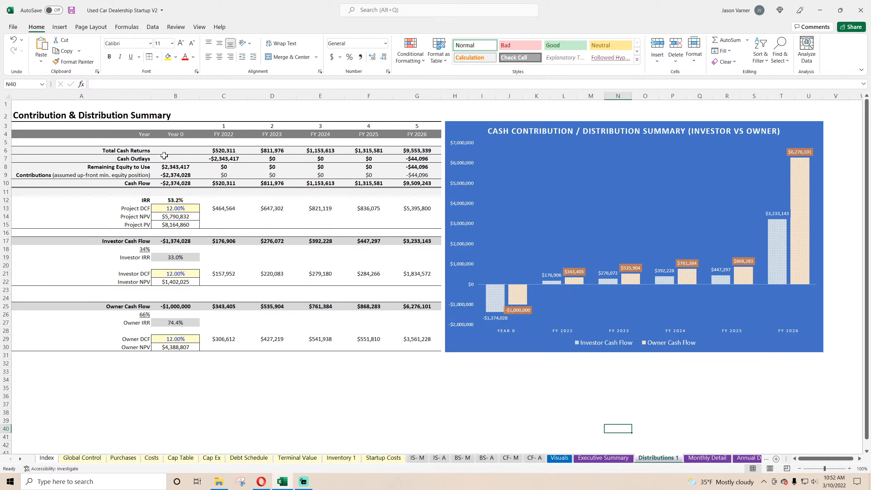
left_click(144, 250)
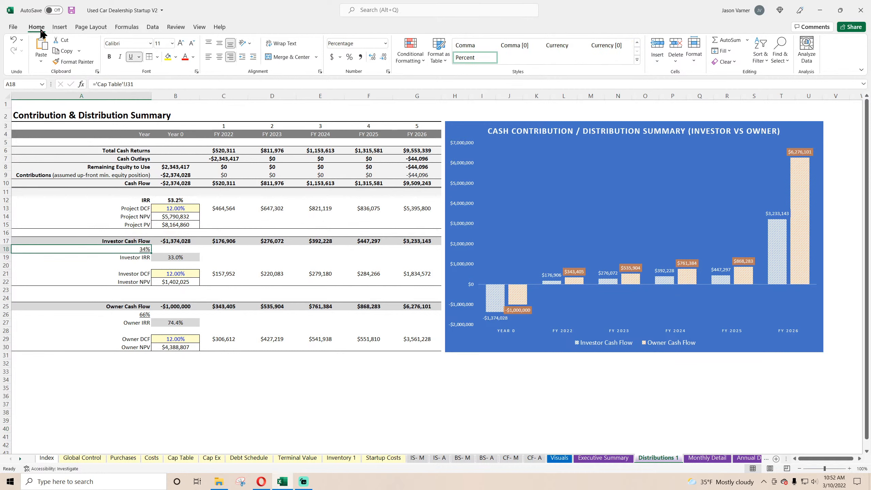
left_click(70, 10)
Try minor gridlines on the vertical axis of the contribution and distribution chart and undo them.
left_click(550, 206)
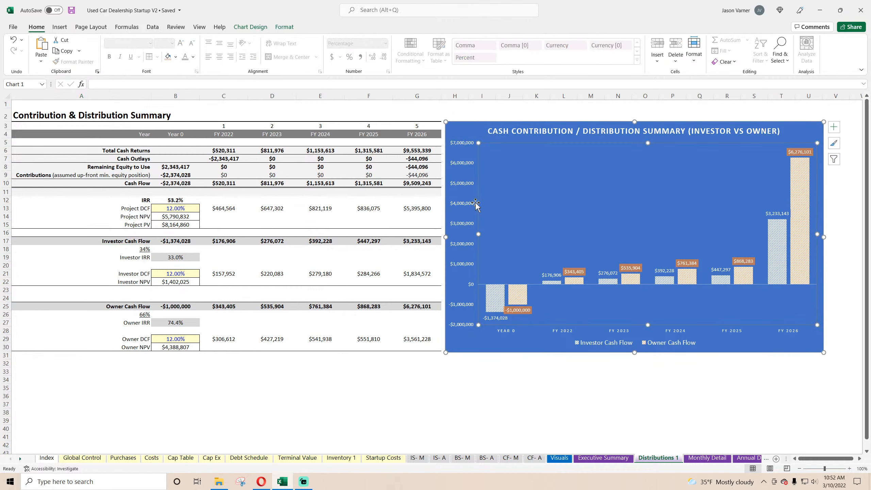
right_click(469, 203)
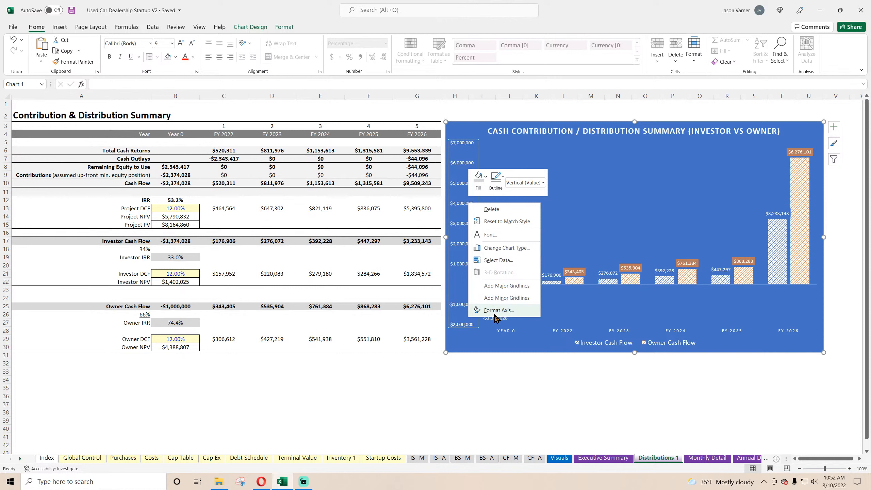
left_click(500, 298)
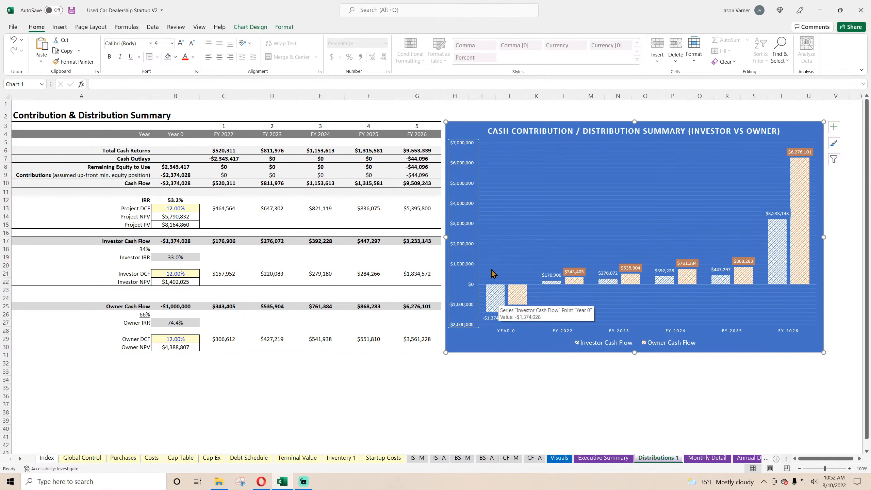
left_click(13, 39)
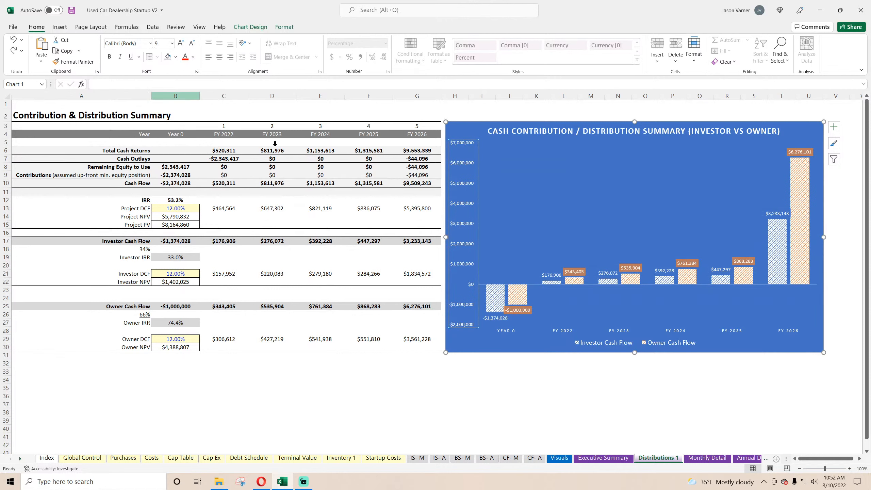
Add major gridlines to the vertical axis of the Cash Contribution / Distribution Summary chart.
right_click(470, 223)
left_click(506, 305)
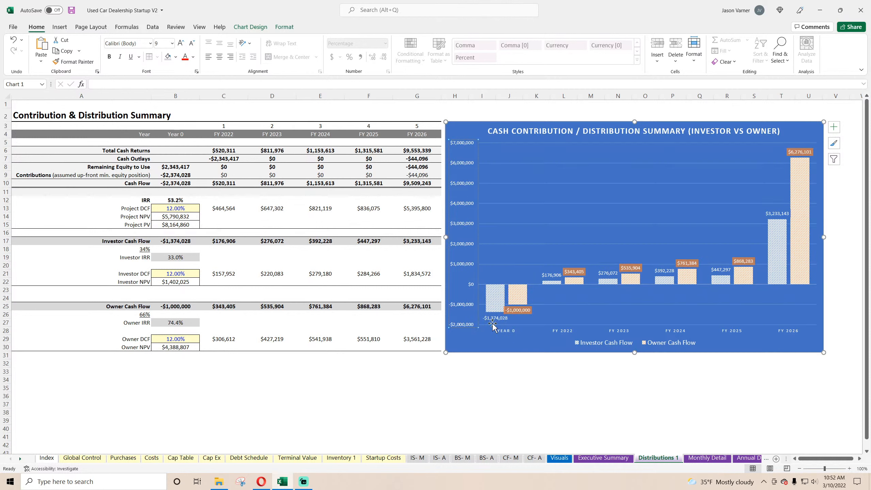
left_click(406, 389)
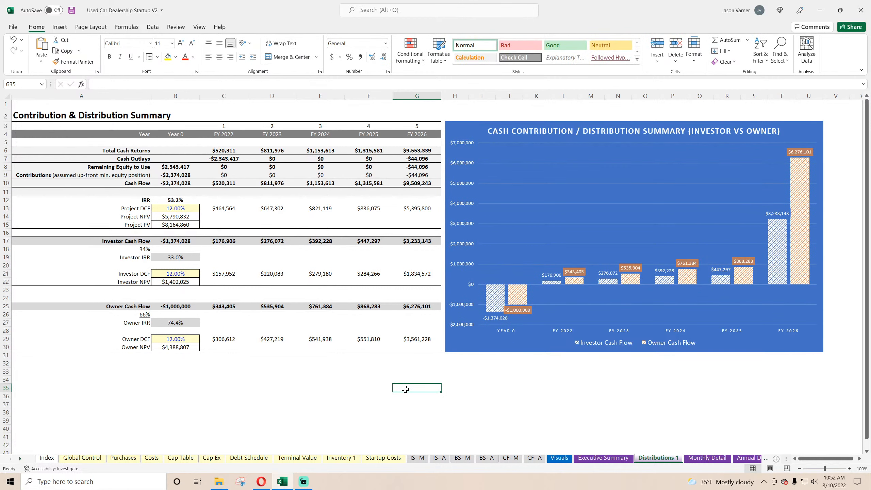
Add major gridlines to the vertical axis of the Annual Revenue chart on the Visuals sheet.
key("ctrl+Page_Up")
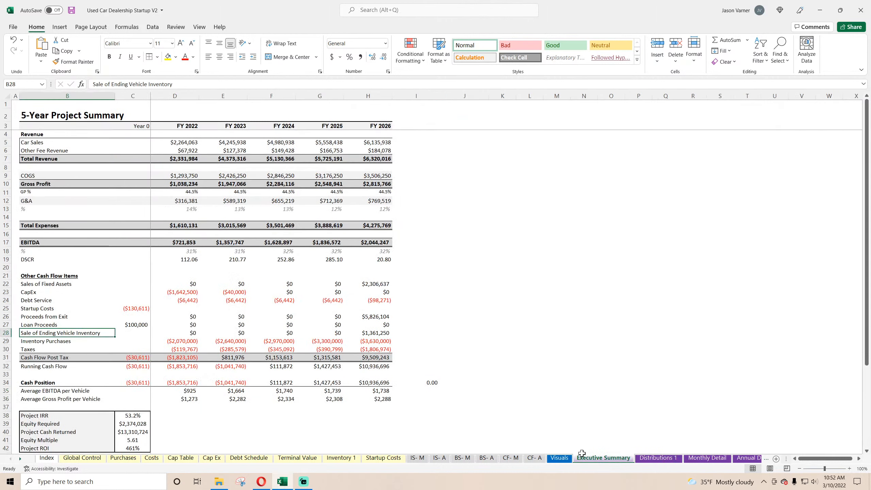
key("ctrl+Page_Up")
right_click(134, 131)
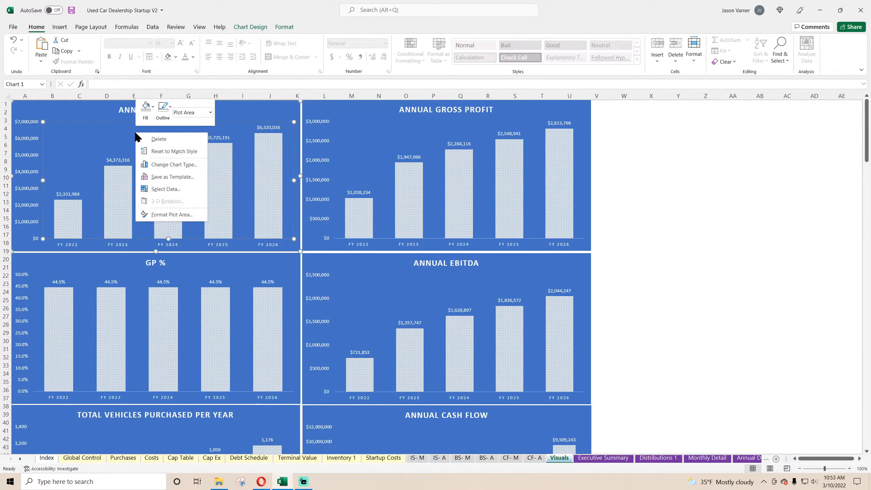
right_click(29, 140)
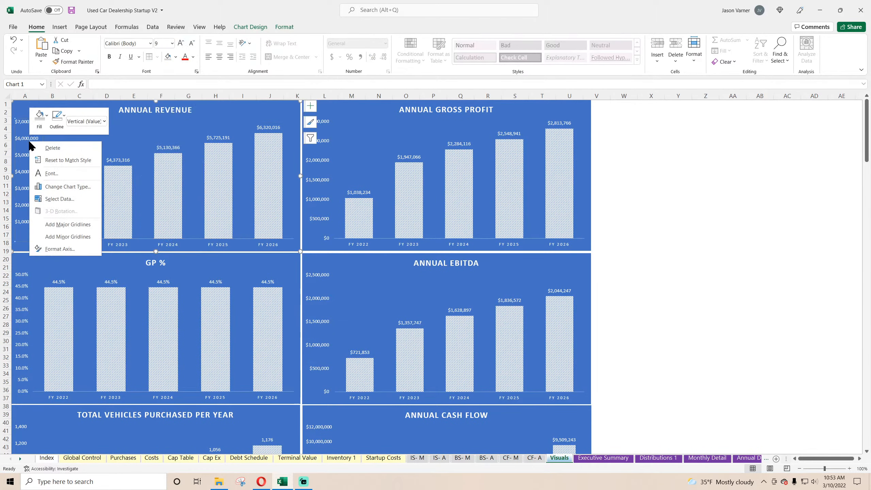
left_click(70, 225)
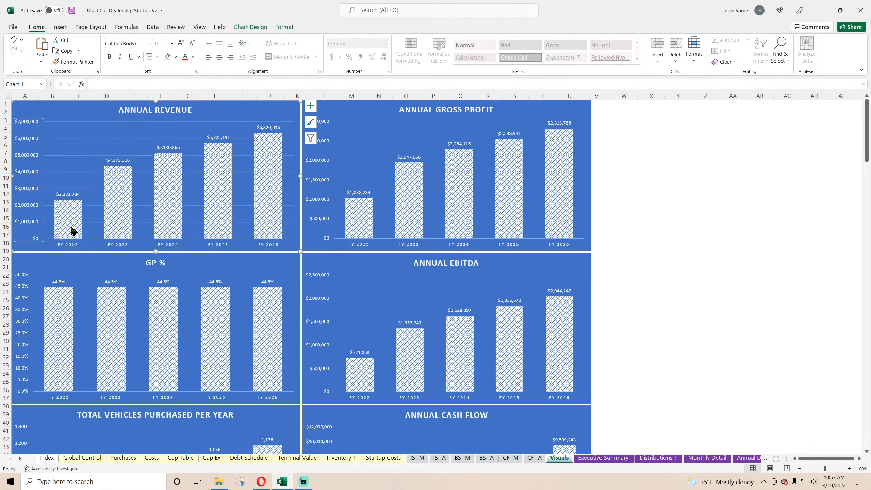
Add major gridlines to the vertical axes of the Annual Gross Profit and Annual EBITDA charts.
right_click(327, 163)
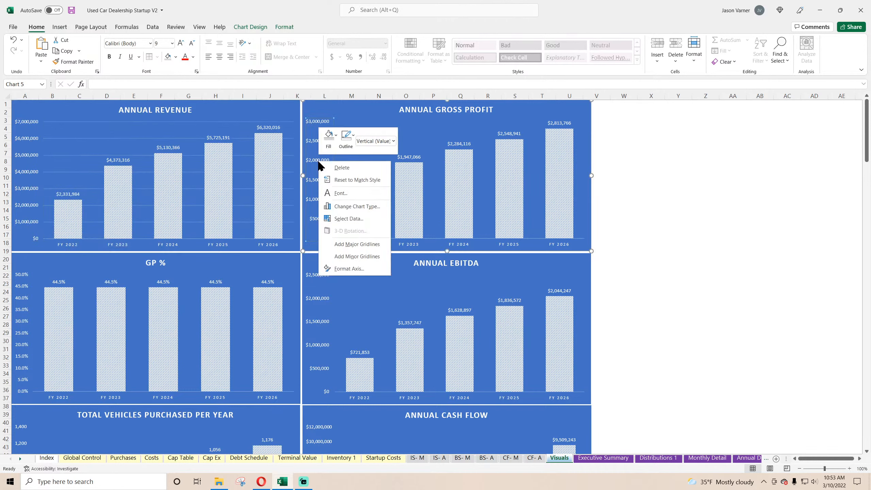
left_click(361, 246)
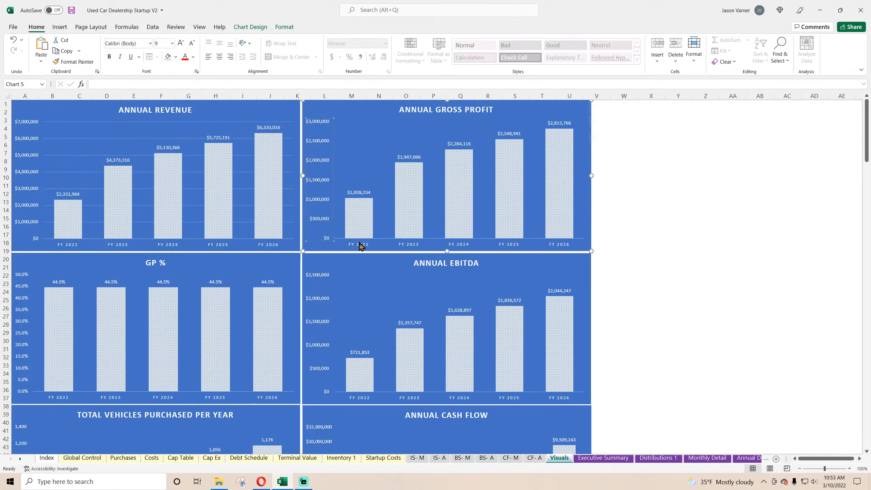
right_click(321, 299)
left_click(355, 383)
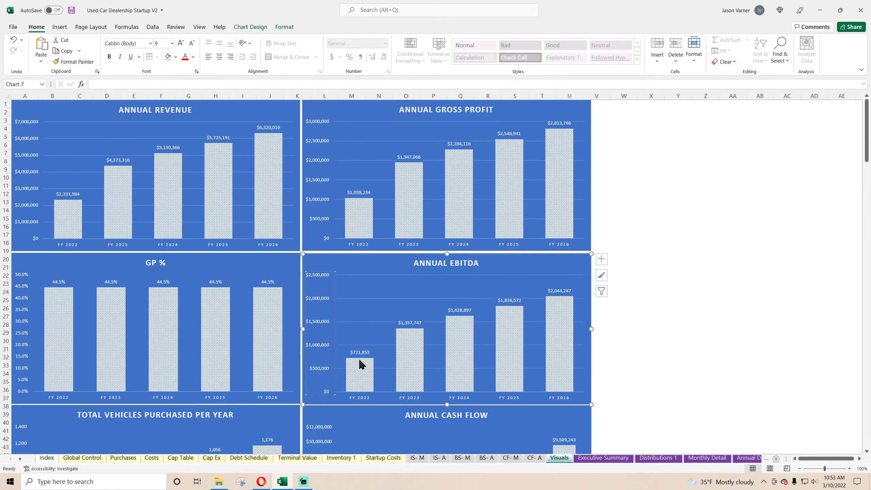
Add major gridlines to the vertical axis of the GP % chart and deselect the chart.
right_click(25, 328)
left_click(61, 412)
left_click(730, 332)
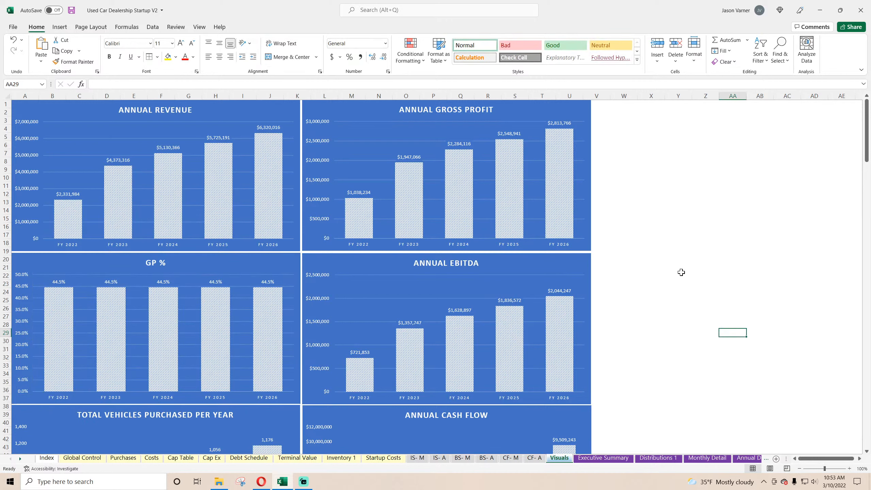
Add major gridlines to the vertical axis of the Total Vehicles Purchased Per Year chart.
scroll(671, 270, "down", 7)
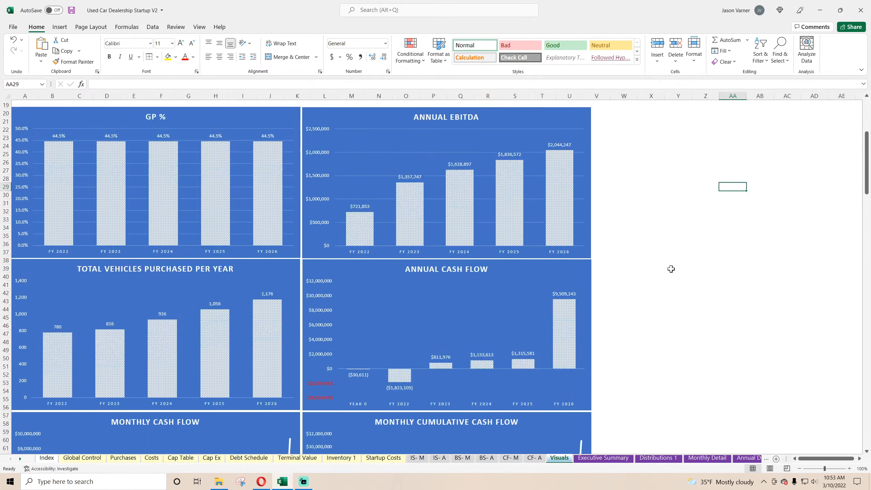
right_click(25, 274)
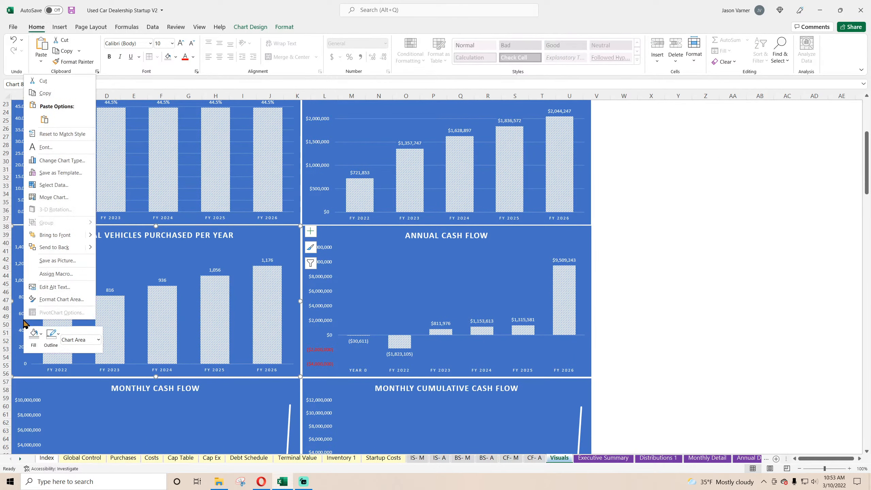
left_click(24, 302)
right_click(24, 301)
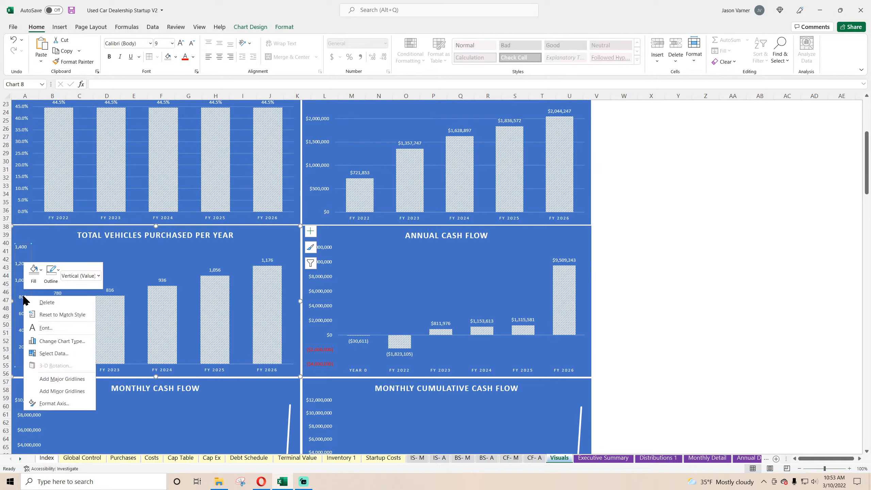
left_click(58, 379)
Add major gridlines to the vertical axis of the Annual Cash Flow chart and deselect the chart.
left_click(325, 290)
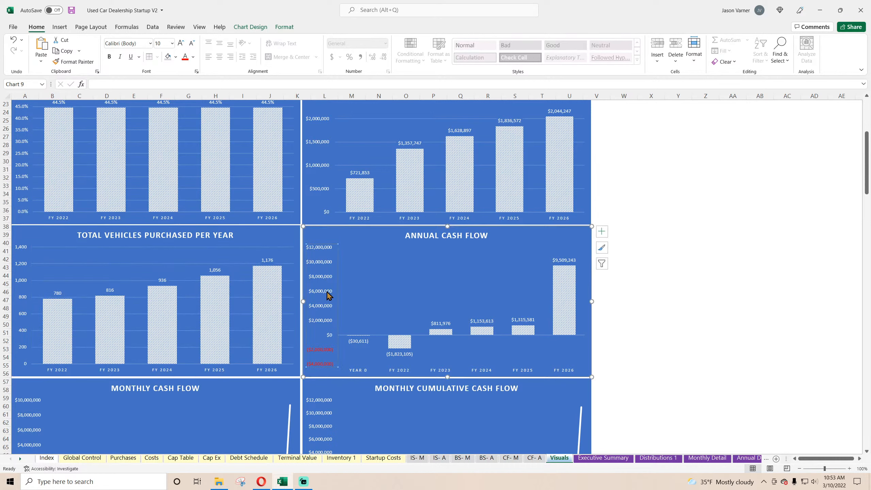
right_click(326, 289)
left_click(346, 365)
left_click(648, 310)
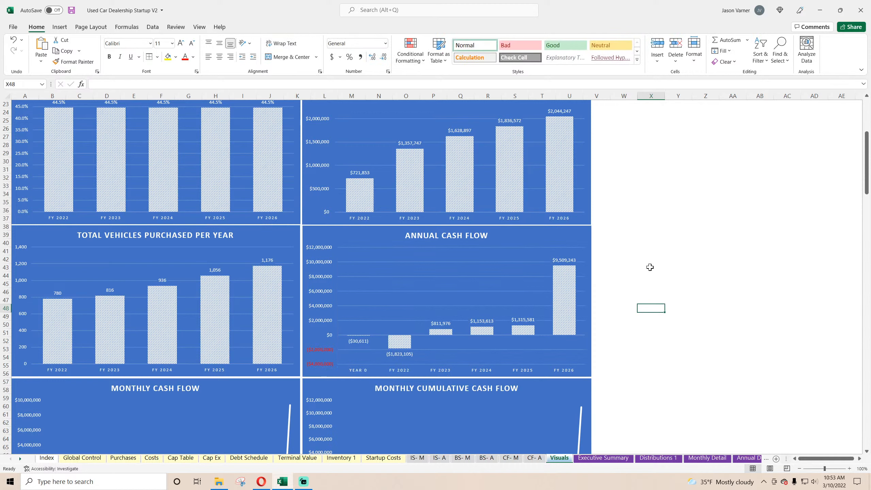
Add major gridlines to the vertical axes of the Monthly Cumulative Cash Flow and Monthly Cash Flow charts.
scroll(652, 264, "down", 7)
left_click(326, 261)
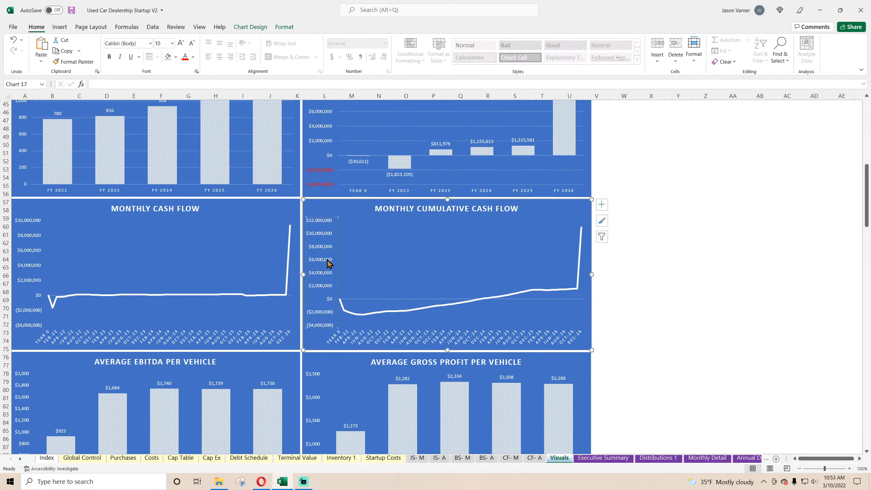
right_click(326, 262)
left_click(364, 342)
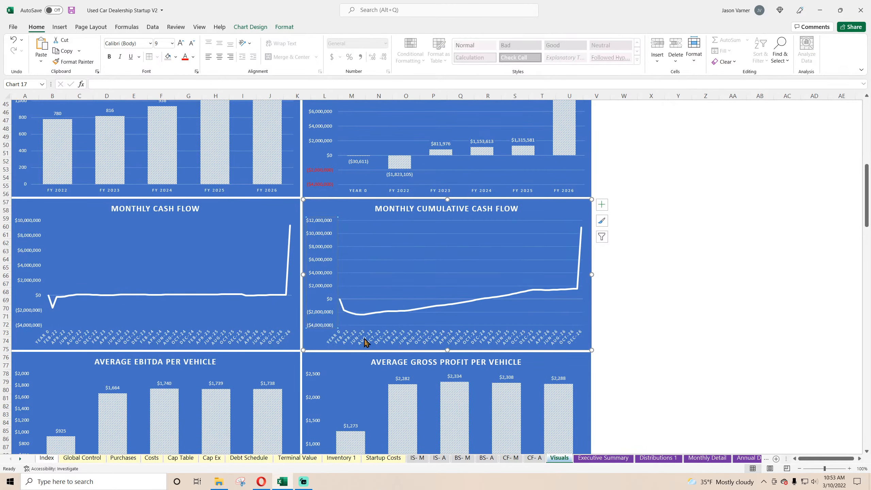
left_click(24, 263)
right_click(31, 268)
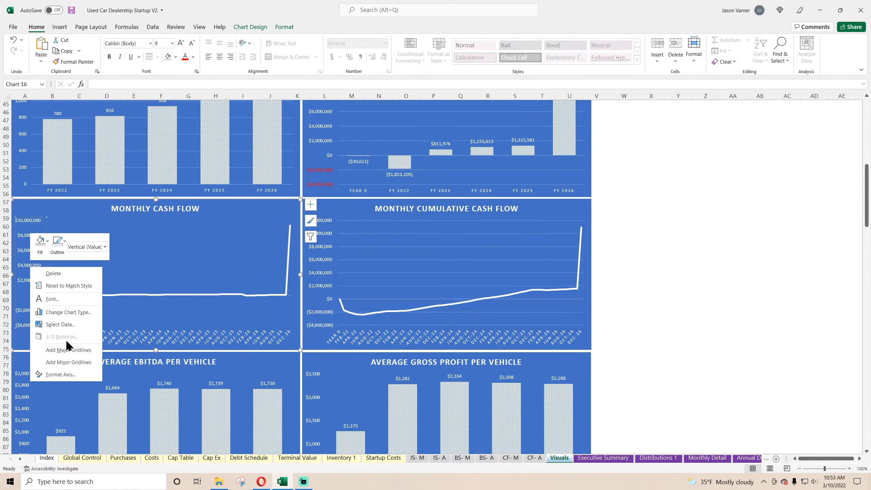
left_click(69, 350)
left_click(642, 285)
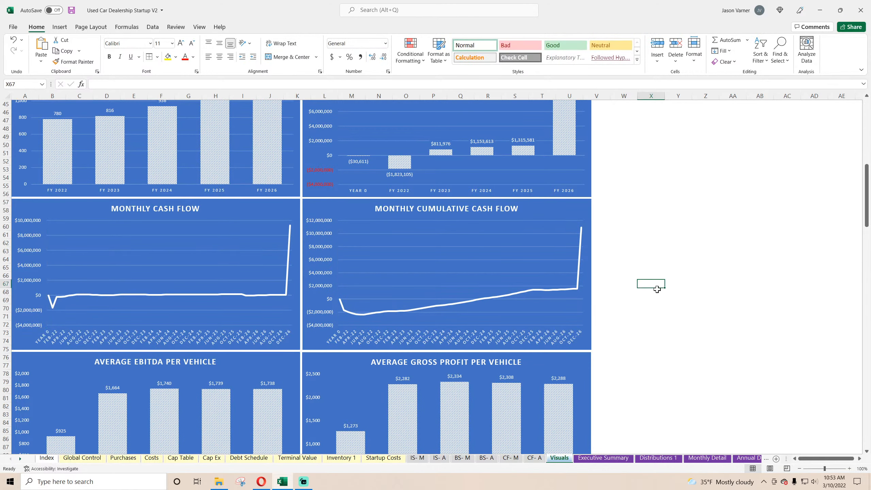
Add major gridlines to the vertical axes of the Average Gross Profit per Vehicle and Average EBITDA per Vehicle charts.
scroll(652, 286, "down", 7)
right_click(315, 221)
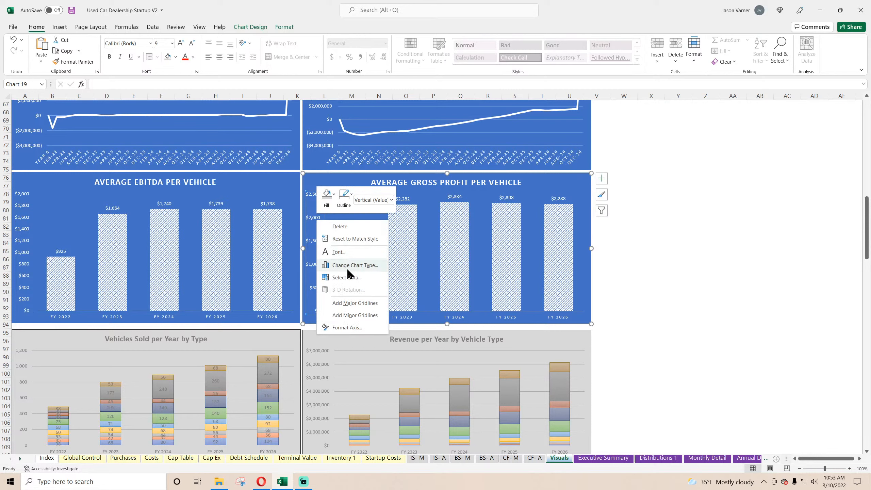
left_click(347, 304)
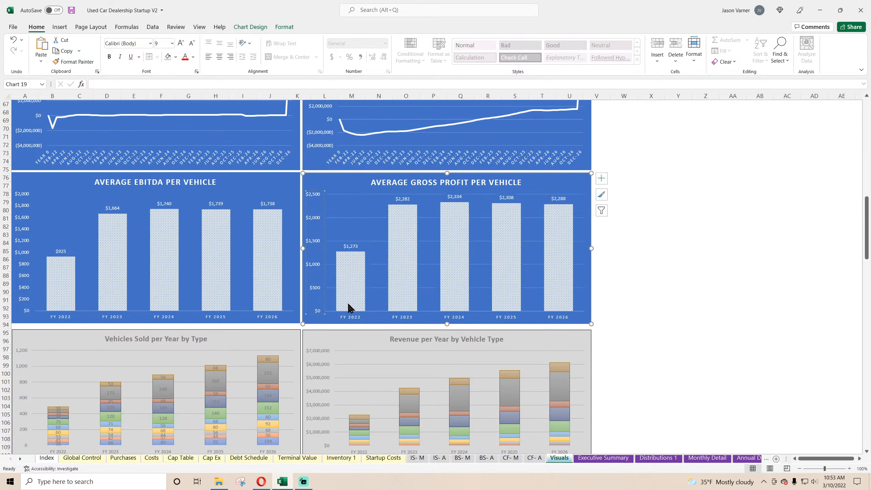
right_click(22, 233)
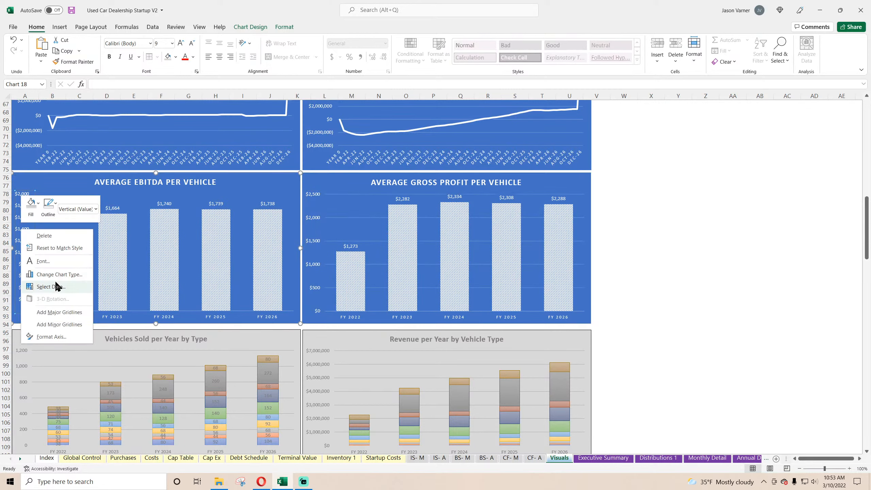
left_click(58, 313)
left_click(724, 281)
Look over the remaining charts on the Visuals sheet and save the workbook.
scroll(652, 255, "down", 20)
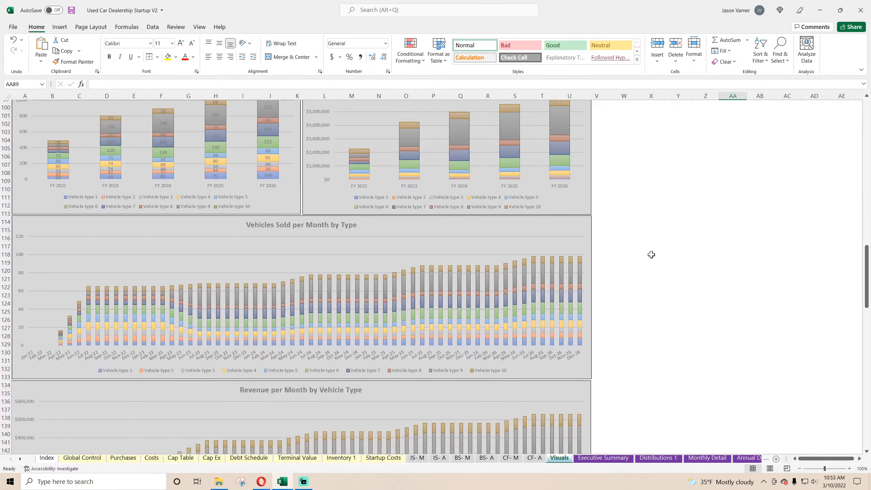
scroll(646, 250, "down", 20)
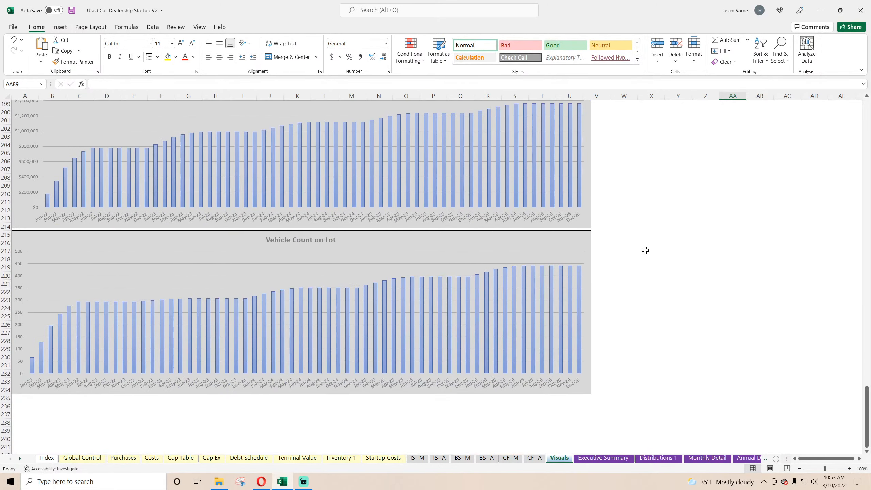
scroll(644, 250, "up", 20)
scroll(637, 249, "up", 20)
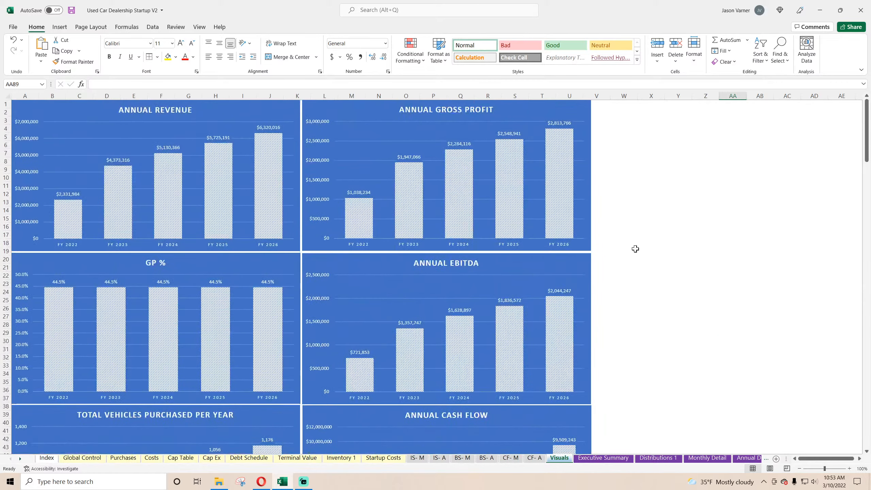
left_click(678, 227)
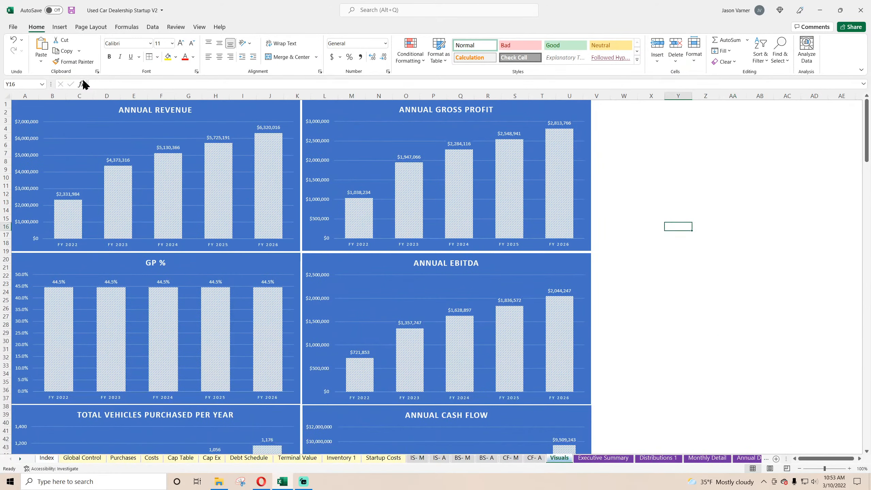
left_click(72, 13)
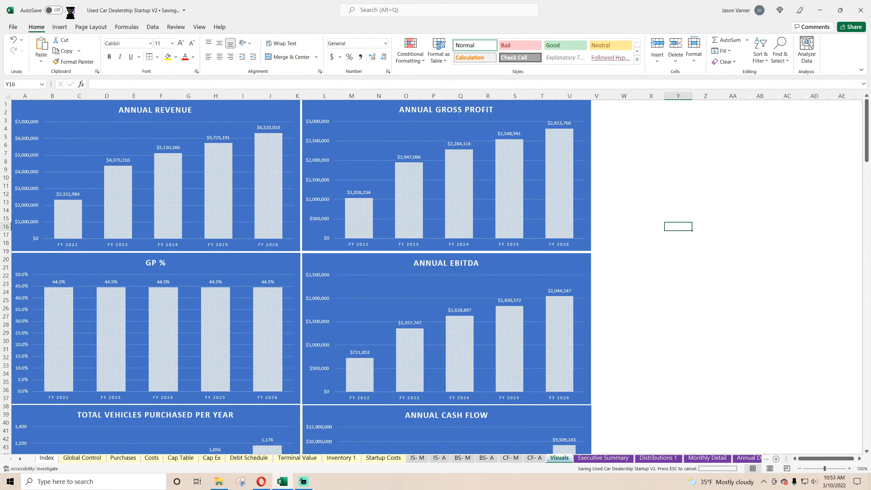
Review the Executive Summary, Distributions 1, Annual Detail and Monthly Detail sheets, going back to the first months of the monthly figures.
left_click(601, 458)
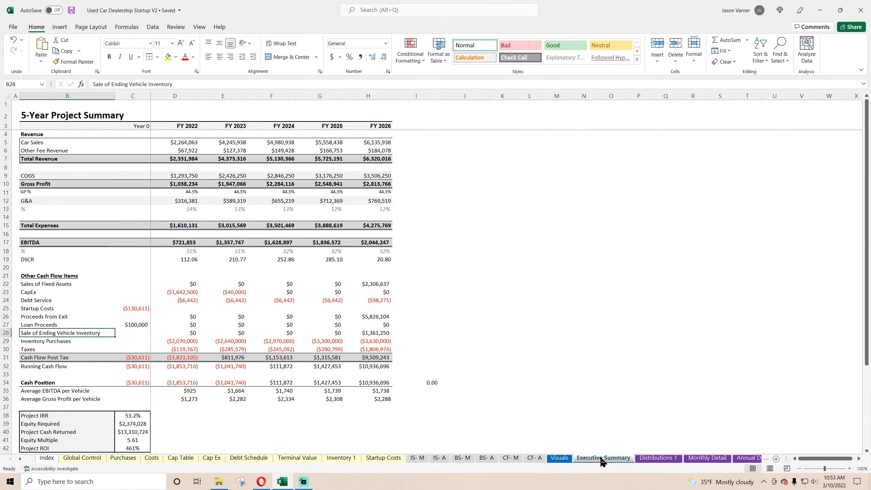
left_click(646, 459)
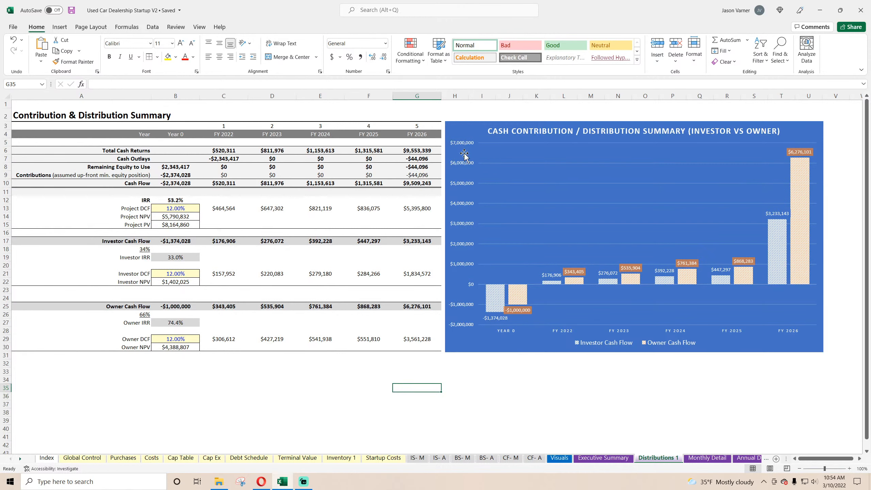
left_click(706, 458)
left_click(748, 458)
scroll(553, 390, "up", 15)
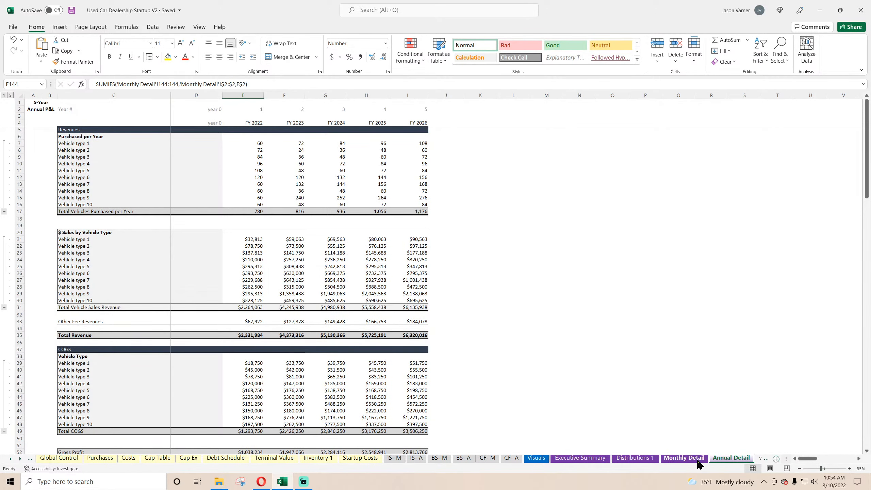
left_click(684, 458)
scroll(385, 315, "up", 20)
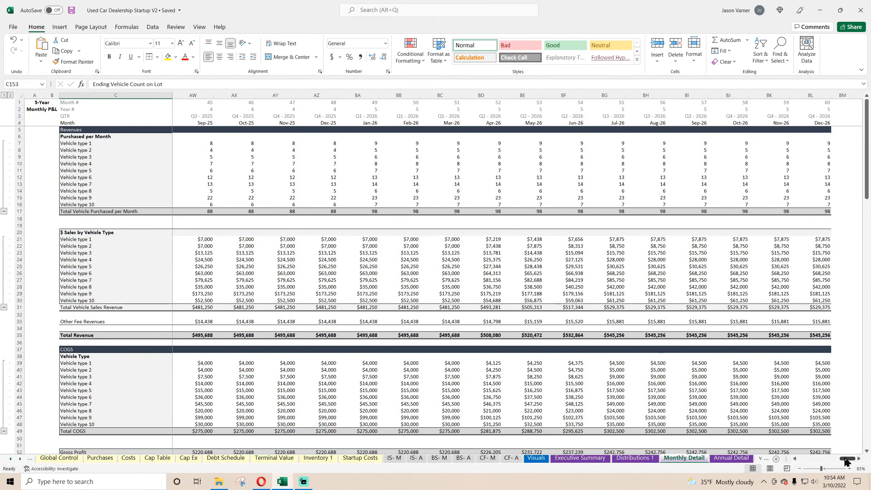
left_click_drag(848, 458, 798, 463)
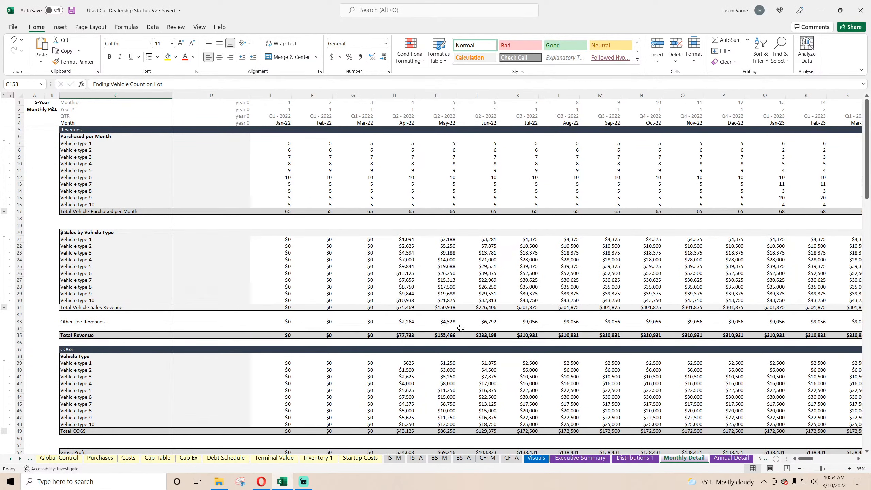
Review the assumptions on the Global Control sheet and the template links on the Index sheet.
left_click(11, 458)
left_click(73, 457)
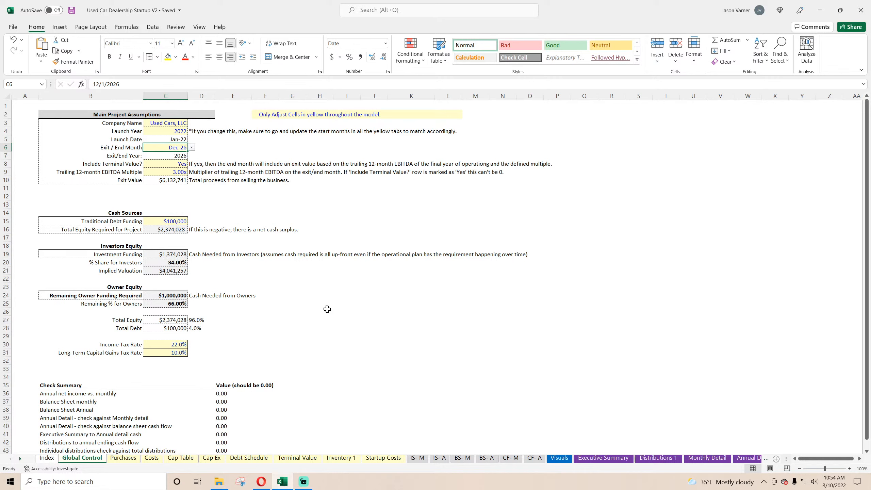
left_click(48, 457)
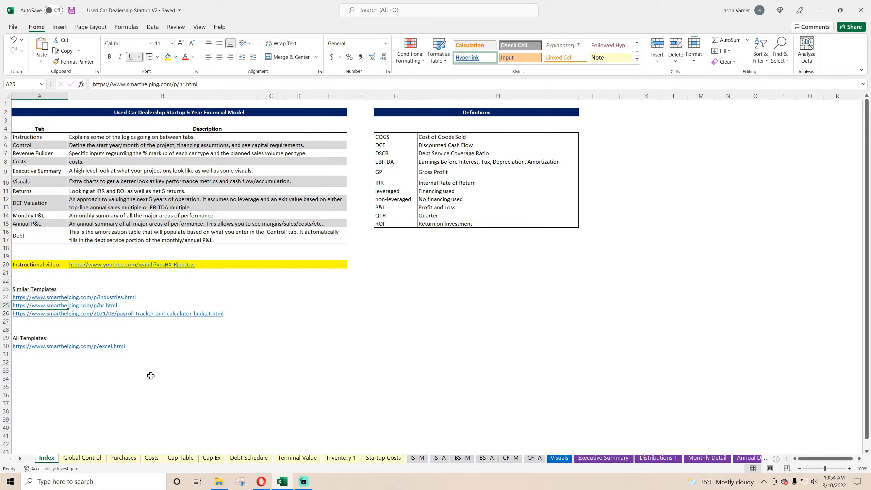
left_click(123, 411)
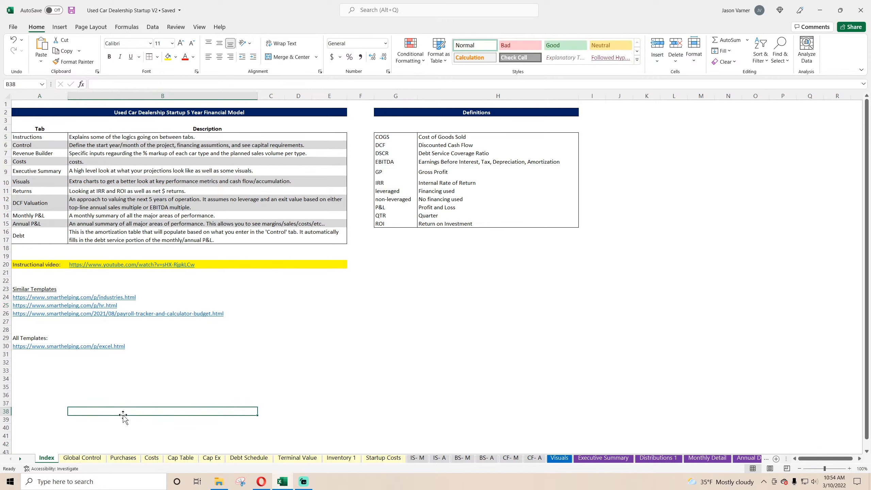
left_click(318, 368)
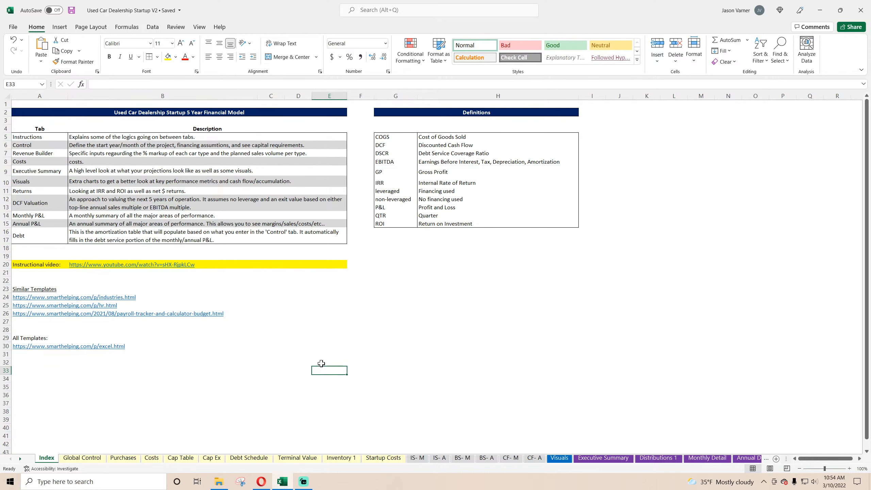
Switch to the Opera browser and open the Used Car Dealership model page from the smarthelping Industry list.
left_click(261, 483)
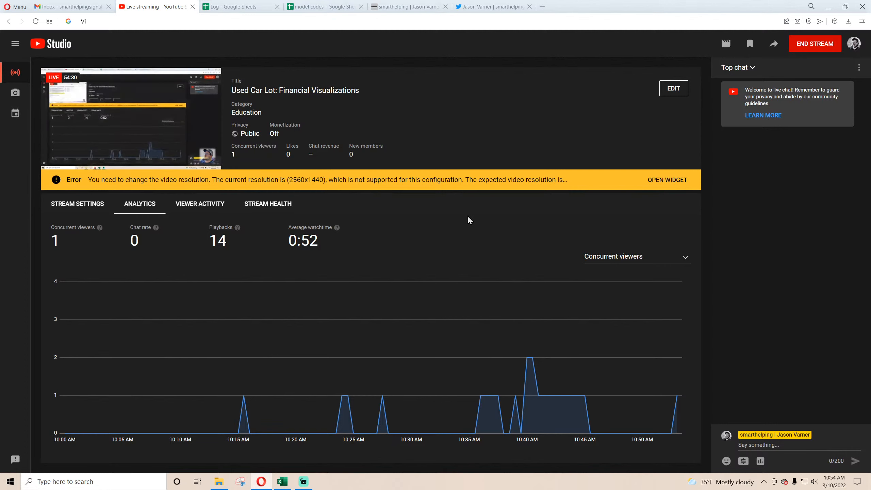
left_click(420, 6)
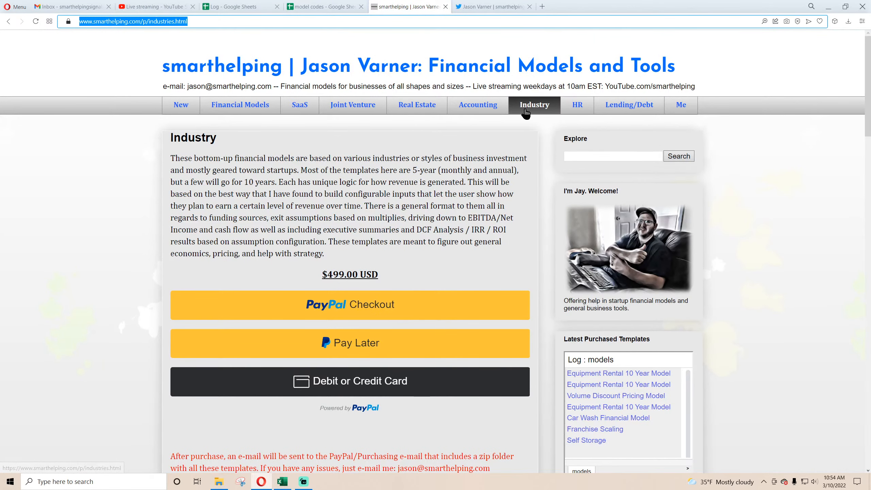
scroll(226, 228, "down", 10)
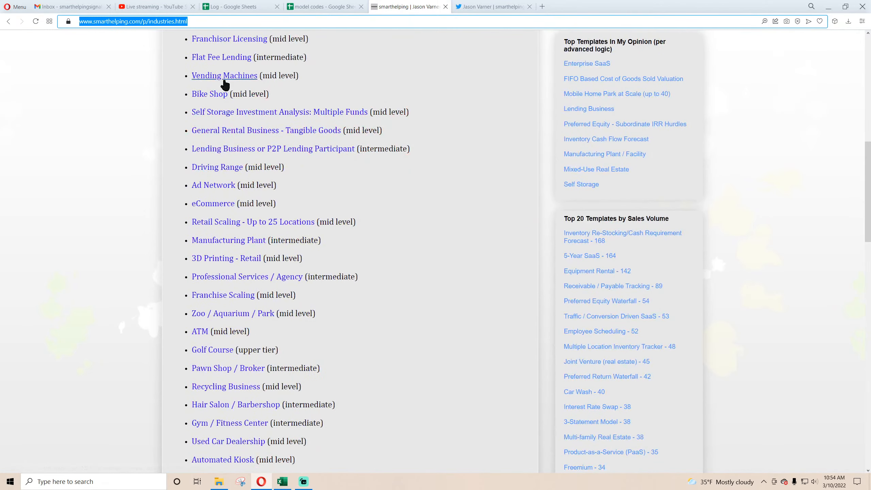
scroll(263, 256, "down", 4)
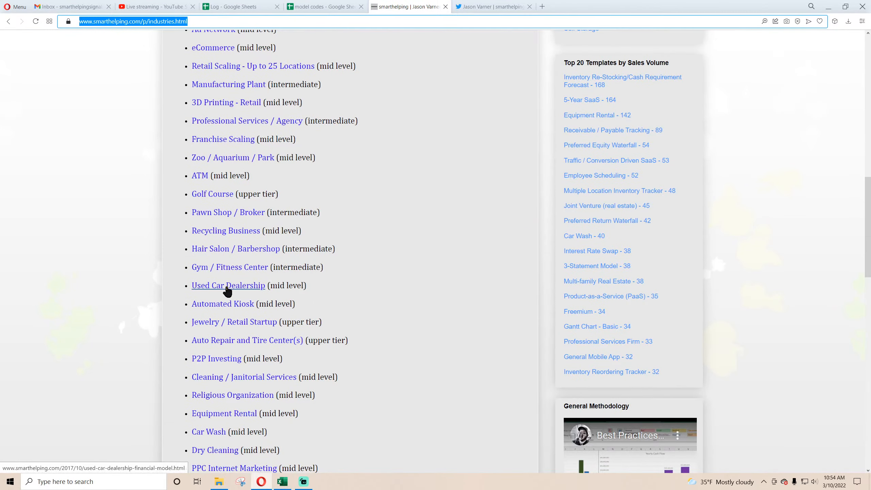
left_click(244, 287)
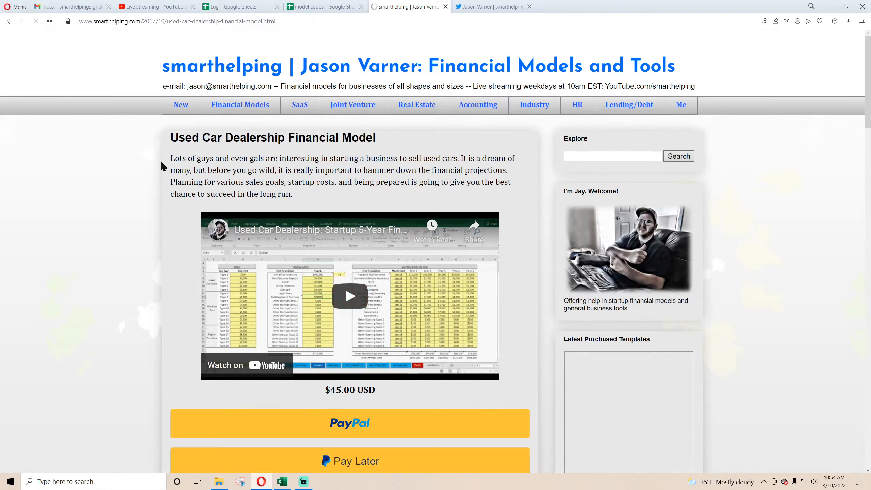
scroll(398, 292, "down", 4)
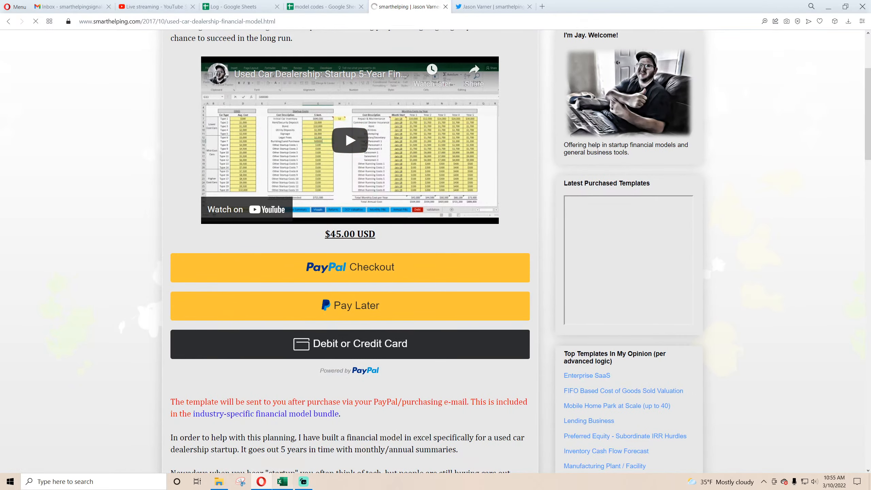
Switch back to Excel and look through the Purchases, Visuals and Global Control sheets.
left_click(282, 482)
left_click(69, 459)
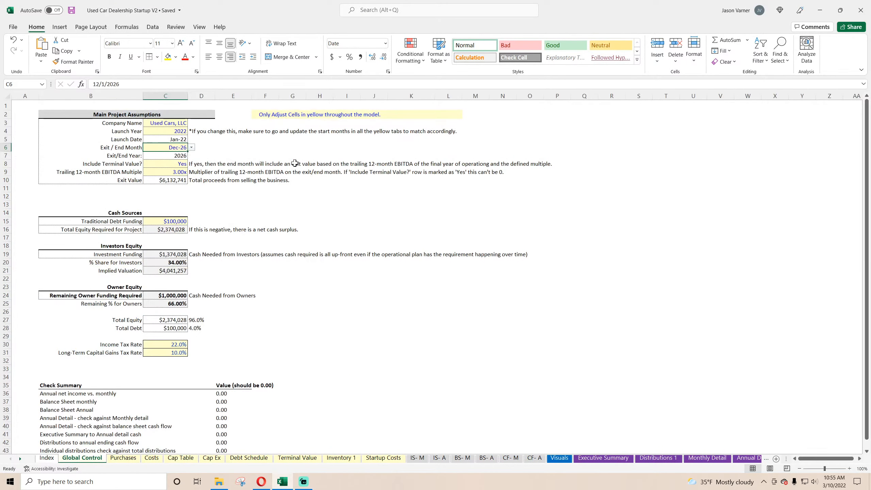
left_click(132, 460)
left_click(569, 461)
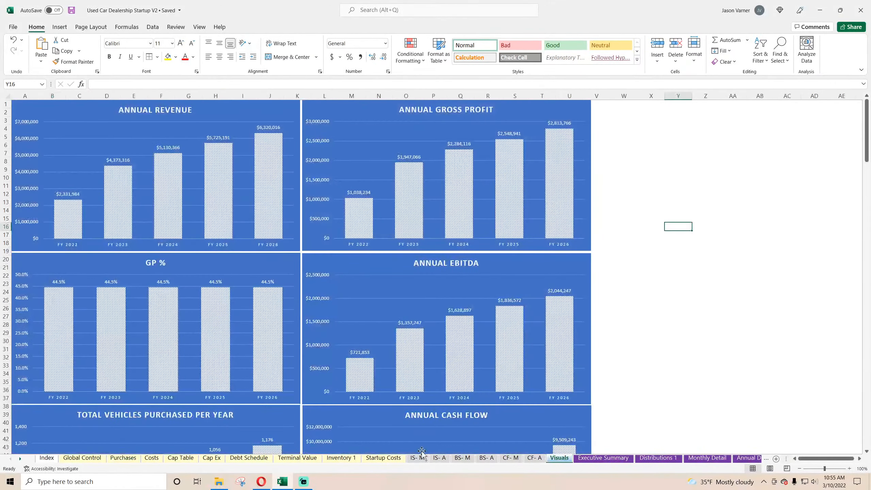
left_click(77, 461)
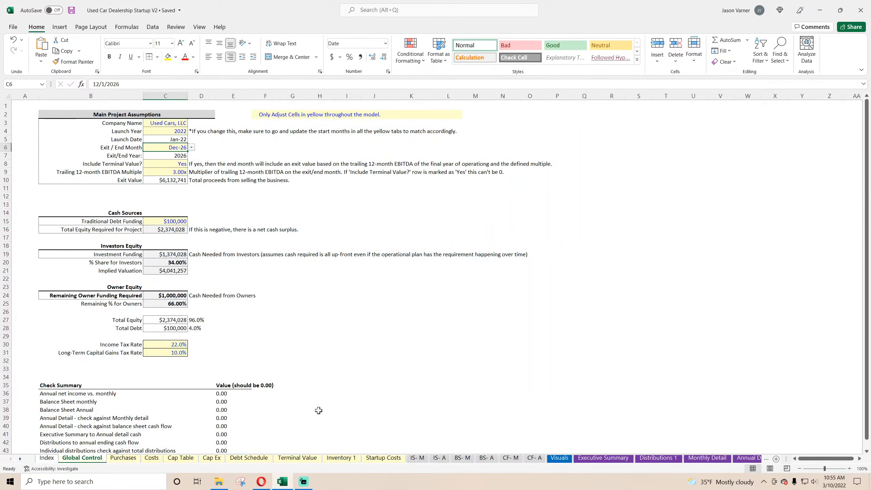
Return to the Opera browser and open the Financial Models page of the smarthelping site.
left_click(265, 481)
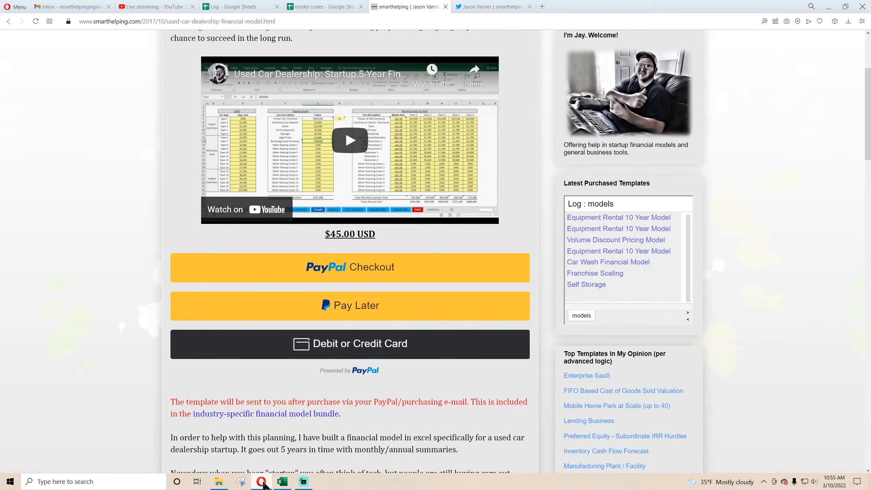
scroll(445, 251, "up", 5)
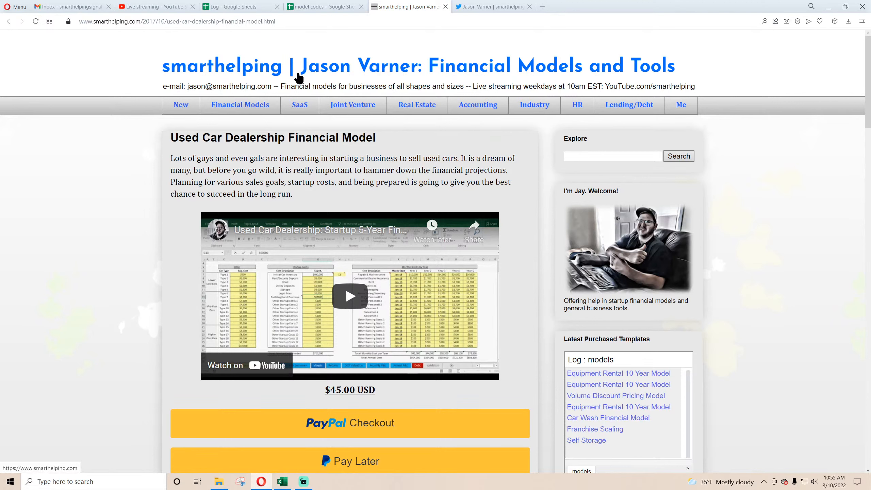
left_click(242, 105)
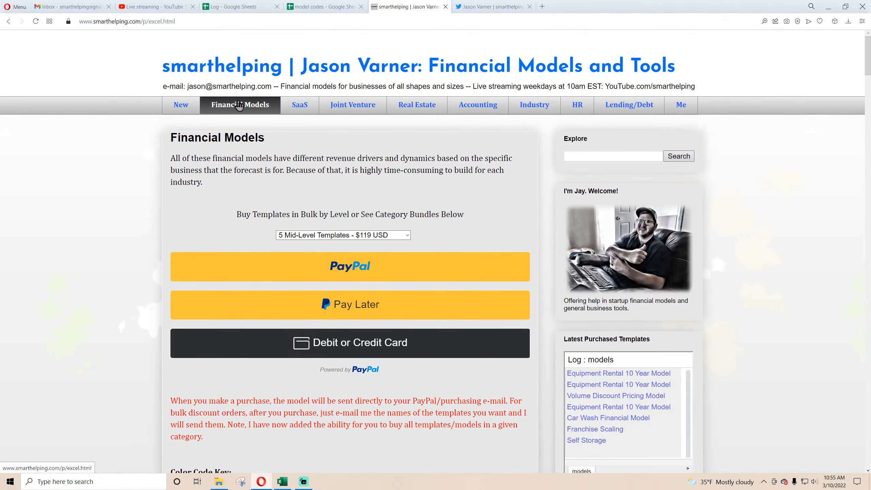
Examine the bulk template purchase options and the color code key's price levels on the Financial Models page.
left_click(368, 236)
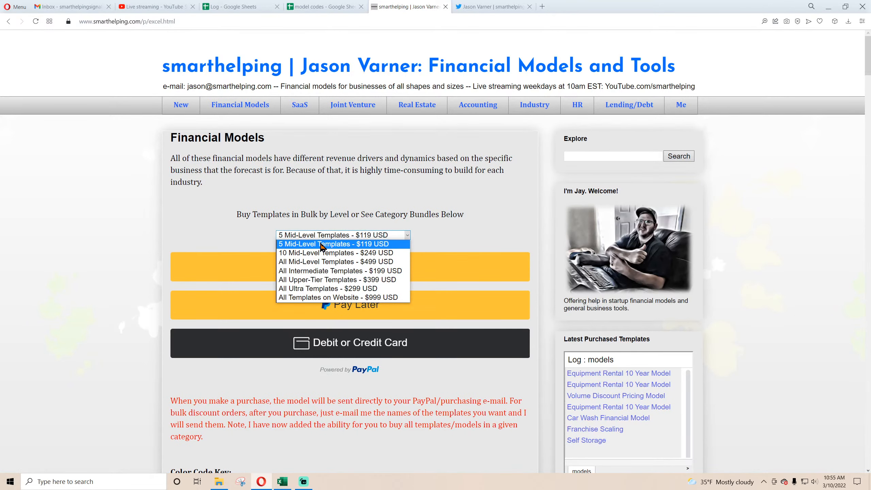
left_click(194, 223)
scroll(193, 223, "down", 8)
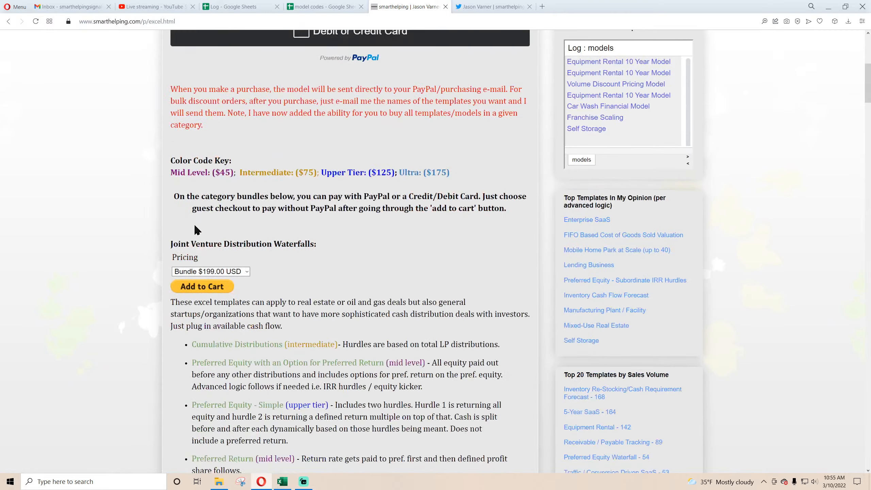
left_click_drag(189, 172, 422, 172)
scroll(379, 227, "up", 8)
left_click(349, 235)
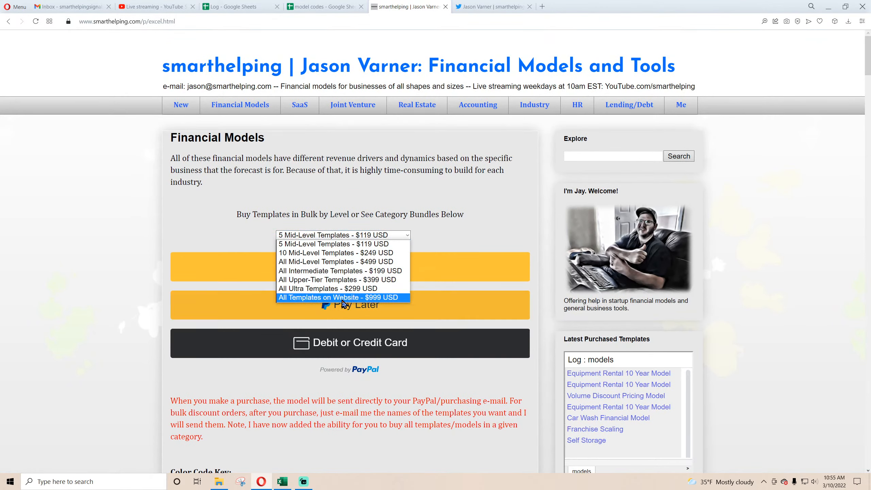
left_click(318, 392)
Look through the category bundles and model lists down to the payment methods, examining the cryptocurrency and Pay in 4 Payments options.
scroll(301, 368, "down", 4)
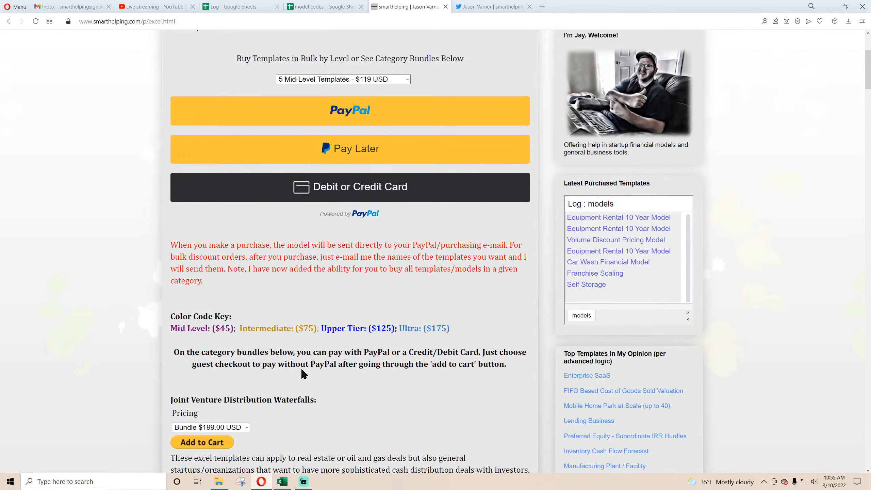
scroll(301, 368, "down", 20)
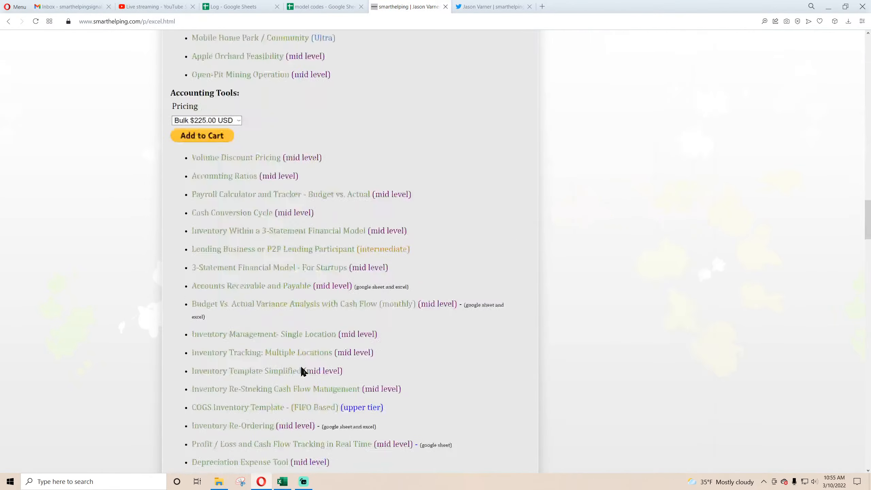
scroll(301, 371, "down", 20)
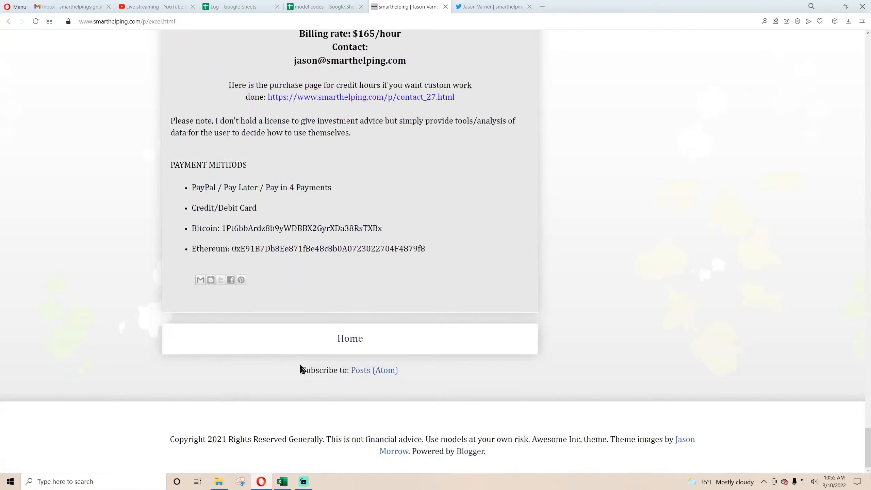
scroll(300, 364, "up", 20)
scroll(300, 364, "down", 15)
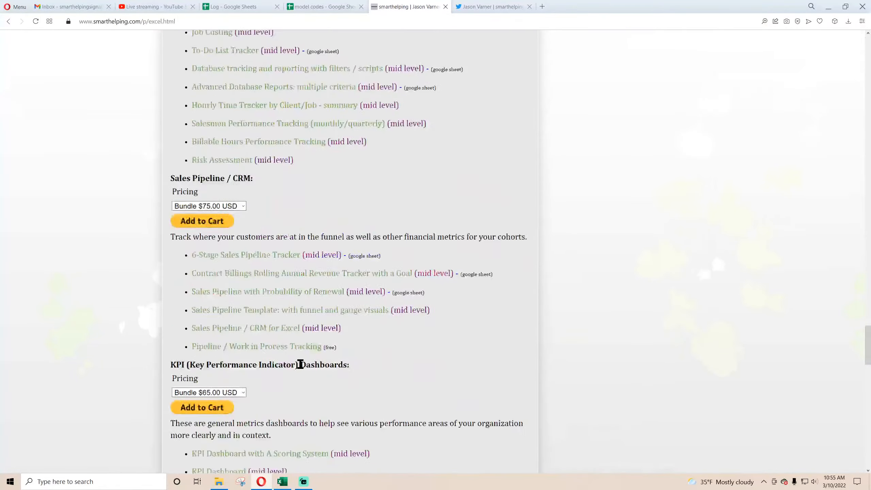
scroll(301, 364, "down", 20)
left_click_drag(197, 225, 357, 252)
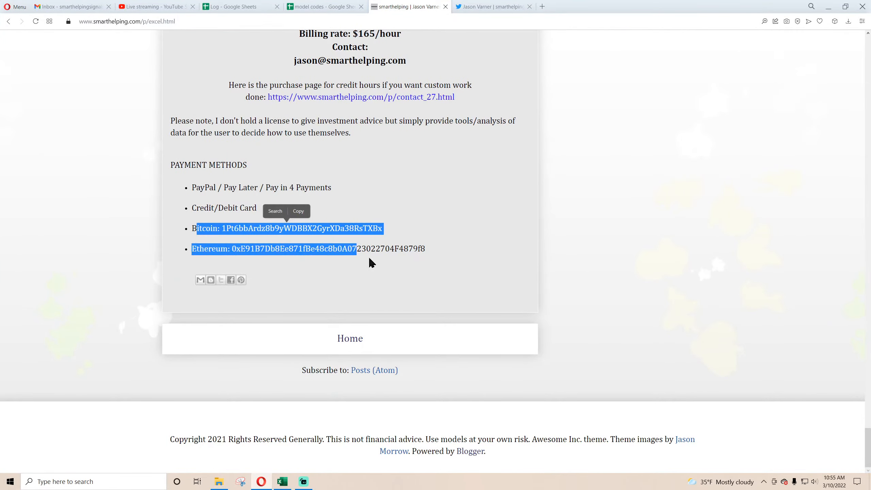
left_click(346, 230)
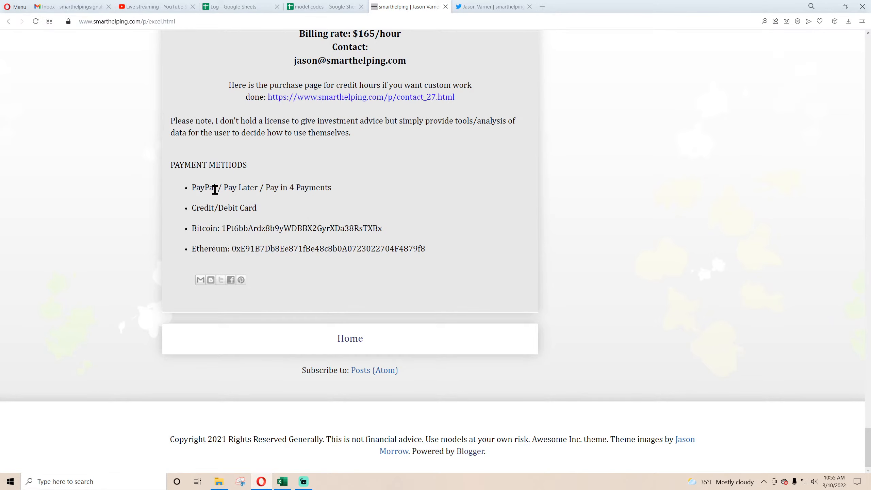
left_click_drag(267, 187, 330, 188)
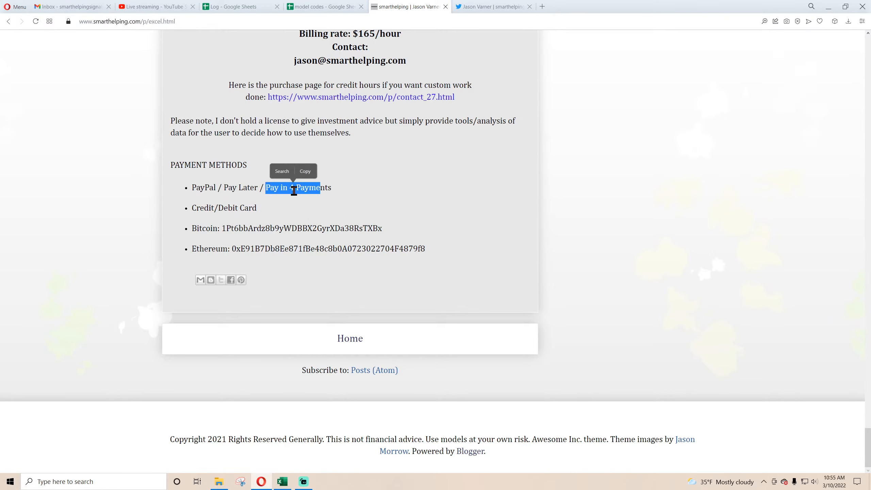
left_click(254, 188)
scroll(245, 224, "up", 1)
scroll(283, 275, "up", 20)
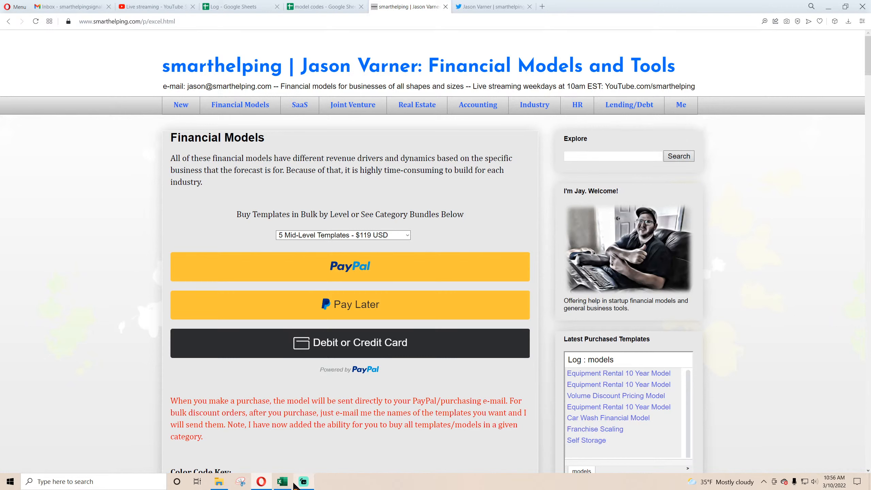
Try to sign in again to the Log spreadsheet in Google Sheets, and return to the smarthelping Financial Models page.
left_click(237, 7)
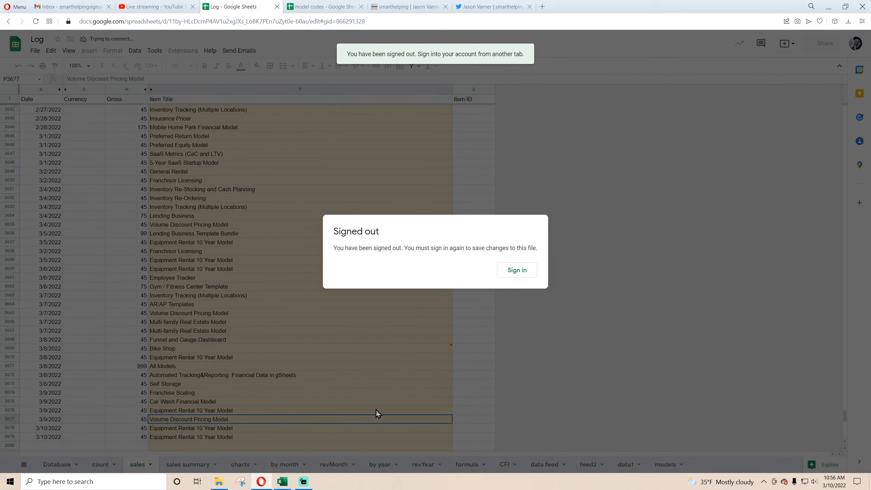
left_click(518, 272)
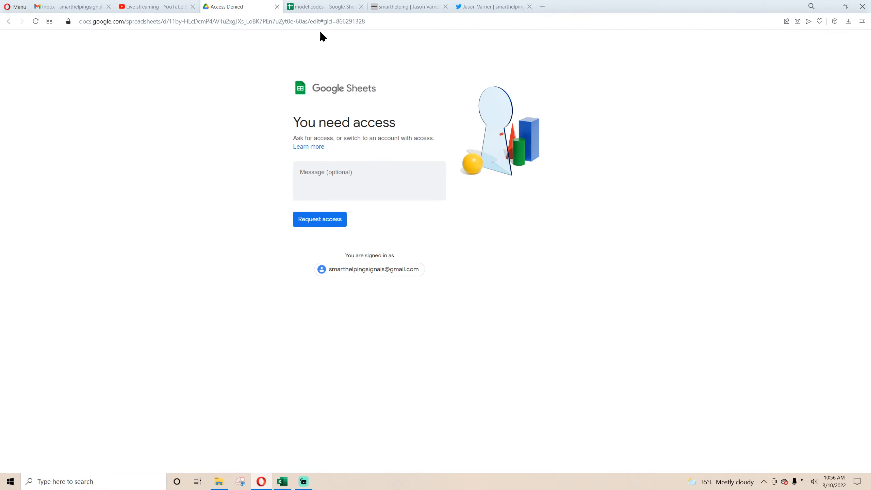
left_click(419, 8)
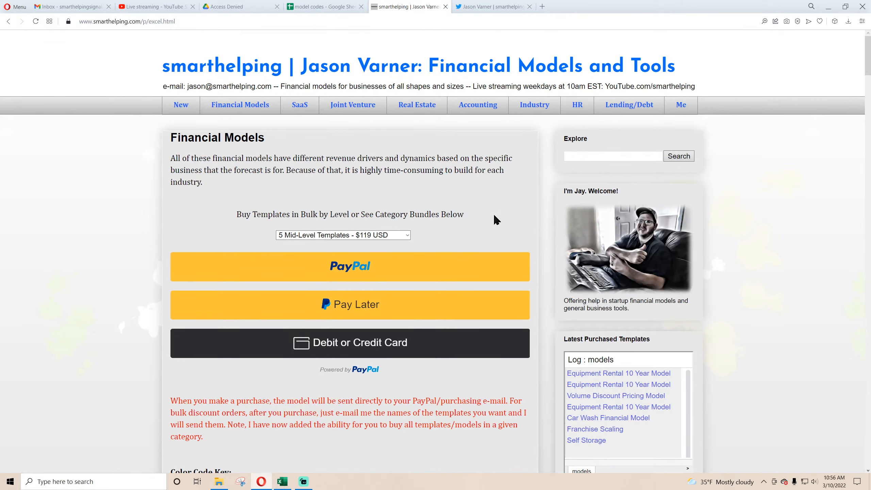
Open the Manufacturing Plant / Facility model page from the Top Templates In My Opinion list and examine its title.
scroll(495, 216, "down", 9)
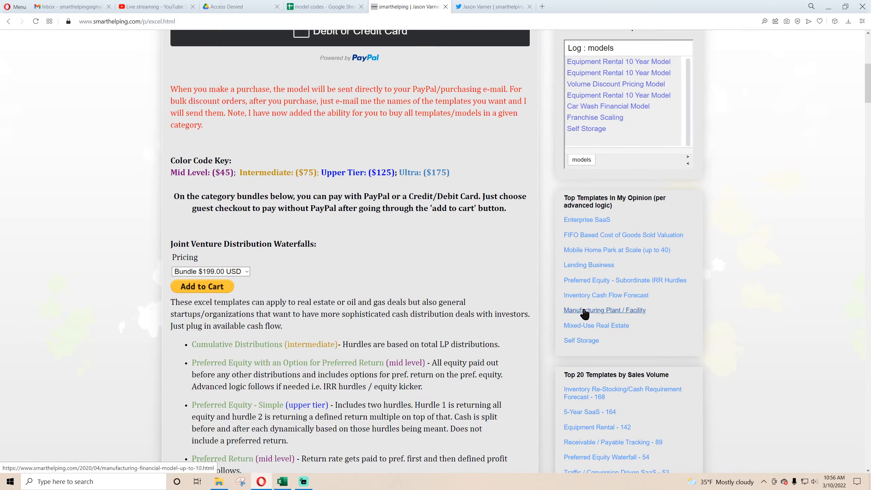
left_click(602, 313)
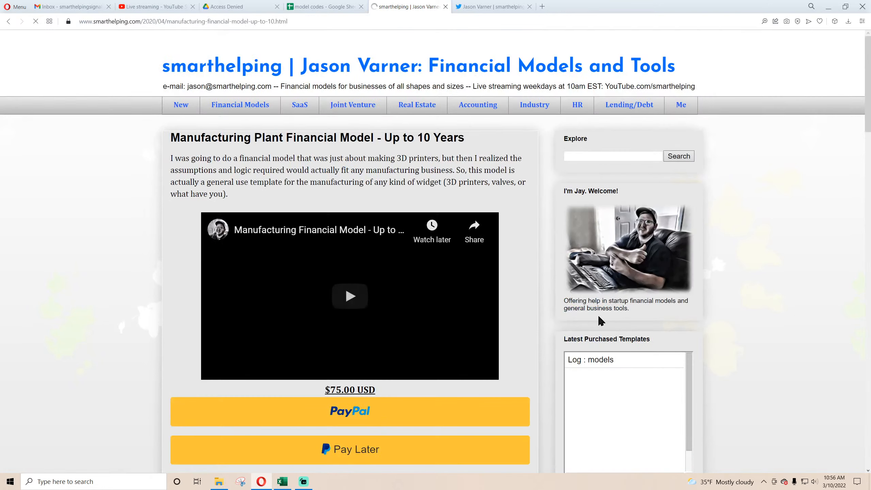
left_click_drag(214, 137, 317, 138)
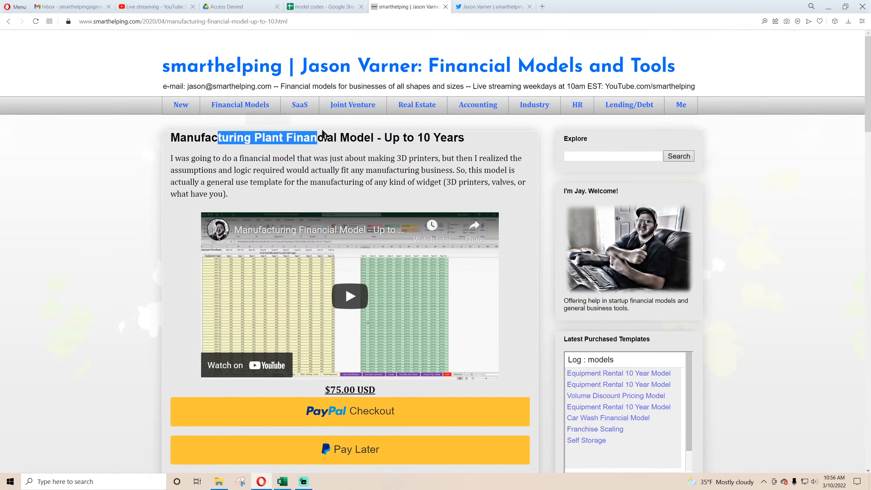
left_click(344, 138)
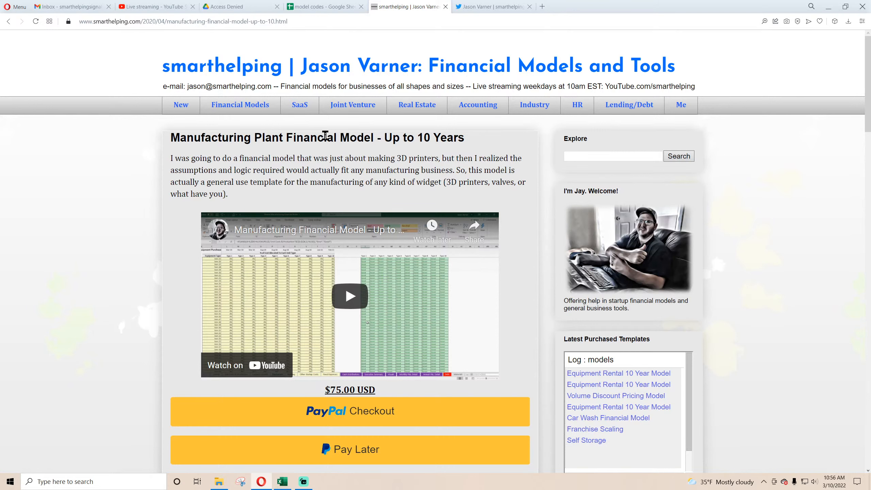
Open the smarthelping New page, glance at the Twitter profile page, and return to the newest templates.
left_click(182, 106)
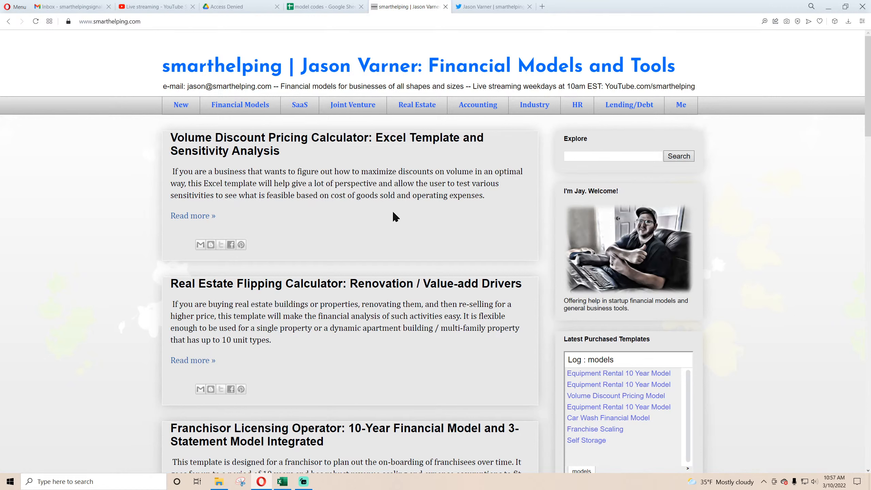
left_click(483, 12)
left_click(408, 10)
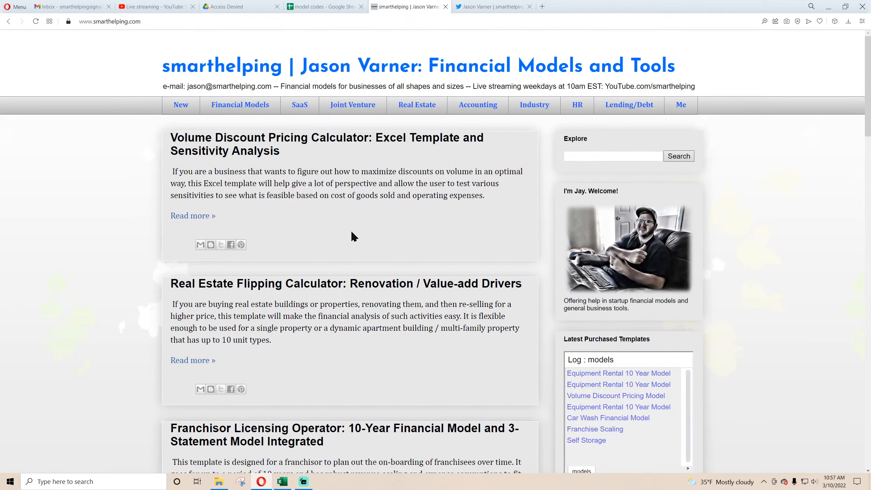